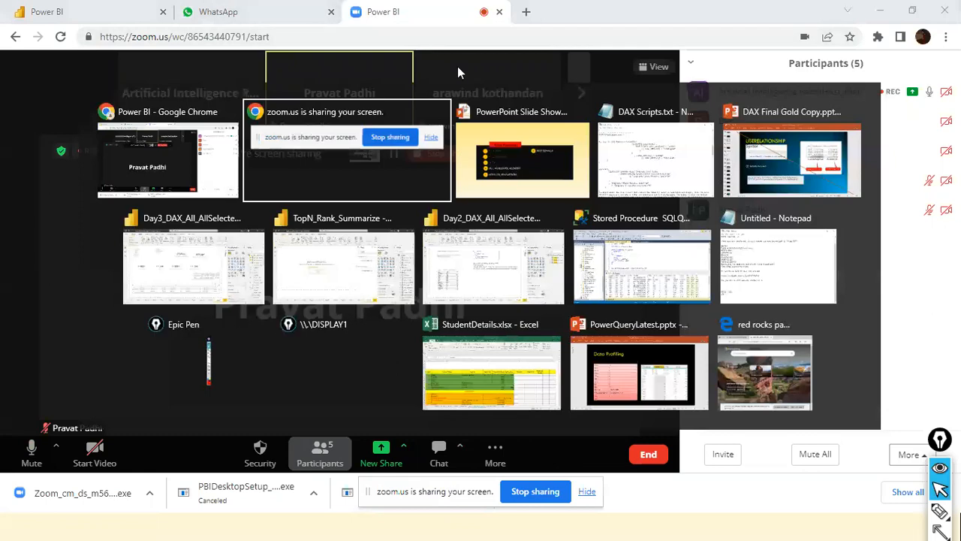
# Switch to the PowerPoint slide show and mark SELECTEDVALUE, ALLSELECTED and KEEPFILTER with pen strokes on the Filter Functions slide.
pyautogui.hotkey('alt', 'Tab')
pyautogui.hotkey('alt', 'Tab')
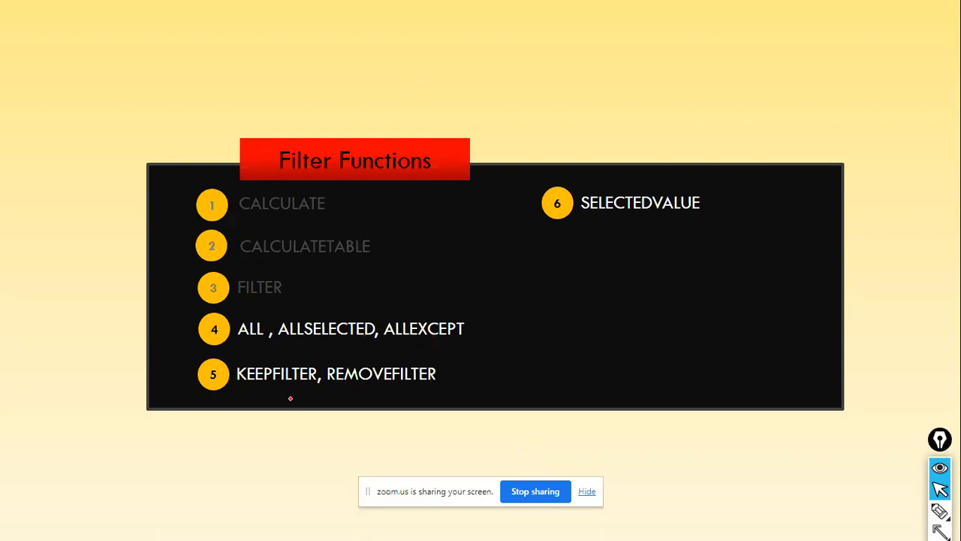
pyautogui.moveTo(705, 215); pyautogui.dragTo(769, 179)
pyautogui.moveTo(365, 293); pyautogui.dragTo(374, 310)
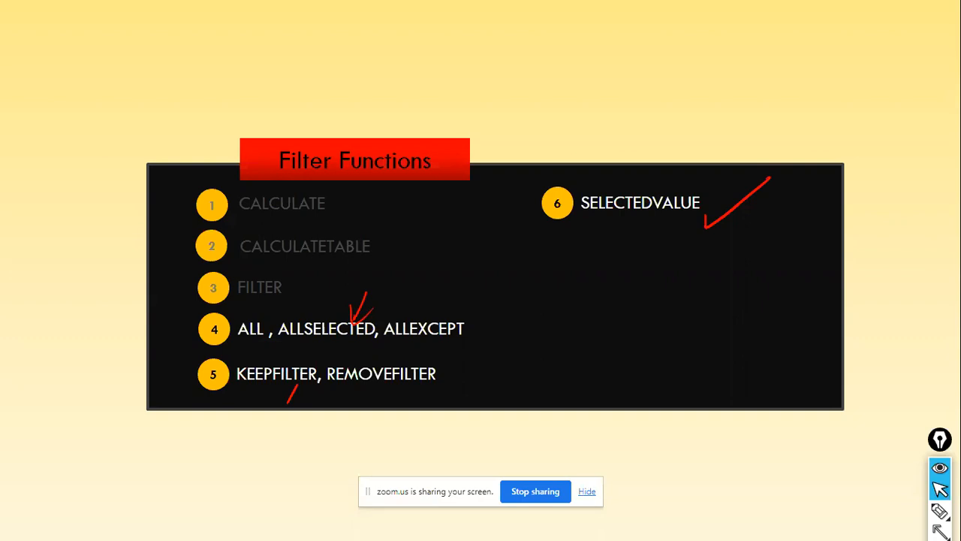
# Switch to the Day2_DAX_All_AllSelected_AllExcept report in Power BI, reduce it to a floating window and look through its report pages.
pyautogui.hotkey('alt', 'Tab')
pyautogui.hotkey('alt', 'Tab')
pyautogui.hotkey('alt', 'Tab')
pyautogui.hotkey('alt', 'Tab')
pyautogui.hotkey('alt', 'Tab')
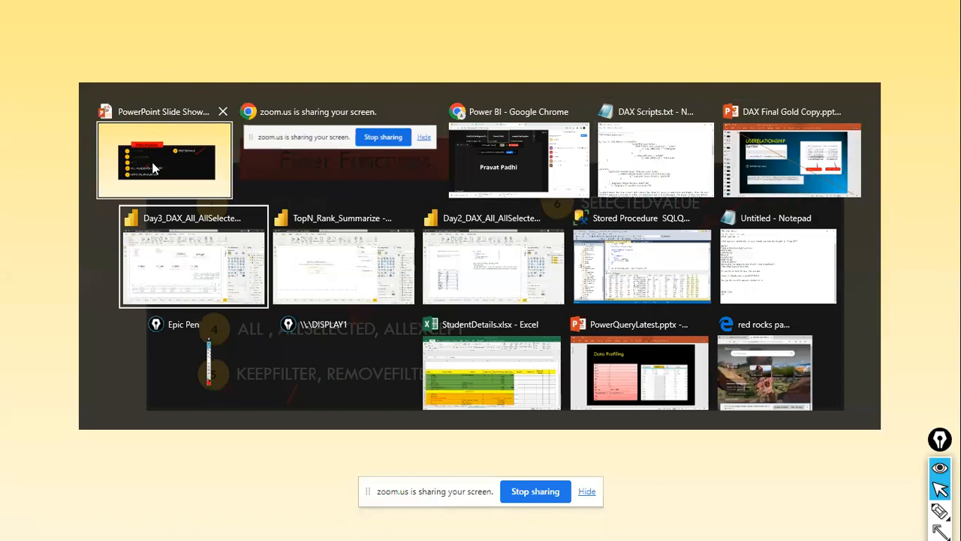
pyautogui.hotkey('alt', 'Tab')
pyautogui.hotkey('alt', 'Tab')
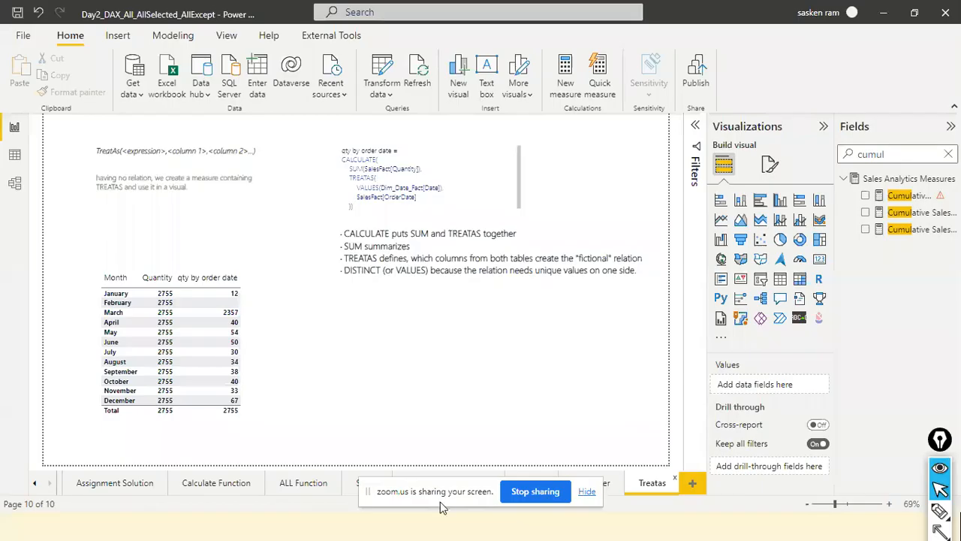
pyautogui.click(917, 13)
pyautogui.moveTo(712, 97); pyautogui.dragTo(612, 54)
pyautogui.click(12, 413)
pyautogui.click(11, 413)
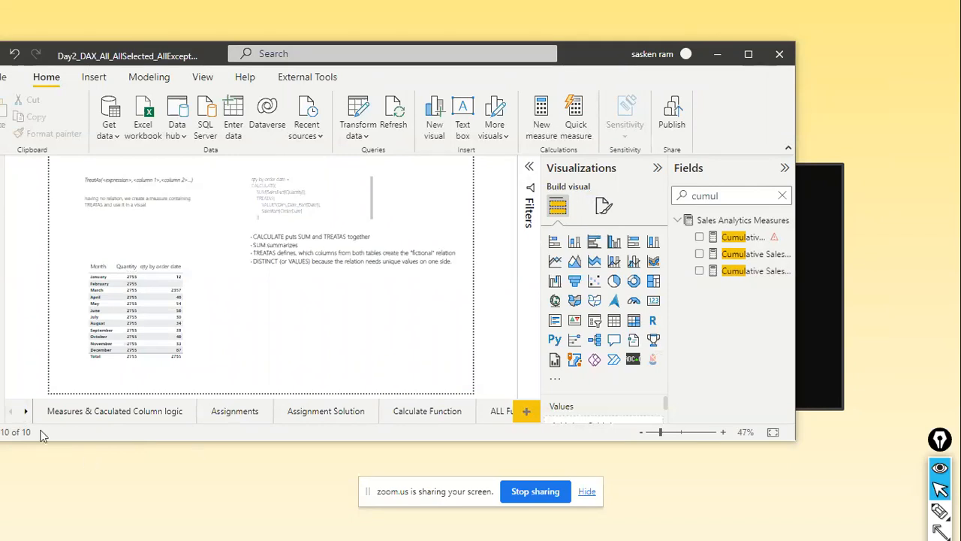
pyautogui.click(29, 414)
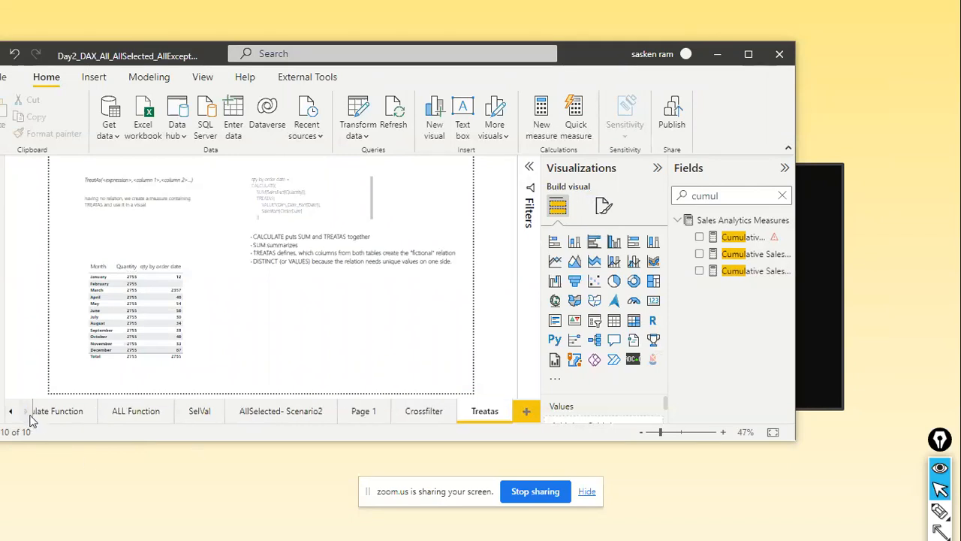
# Switch to the Day3_DAX_All_AllSelected_AllExcept report and place it as a floating window over the Day2 report.
pyautogui.hotkey('alt', 'Tab')
pyautogui.hotkey('alt', 'Tab')
pyautogui.hotkey('alt', 'Tab')
pyautogui.hotkey('alt', 'Tab')
pyautogui.hotkey('alt', 'Tab')
pyautogui.hotkey('alt', 'Tab')
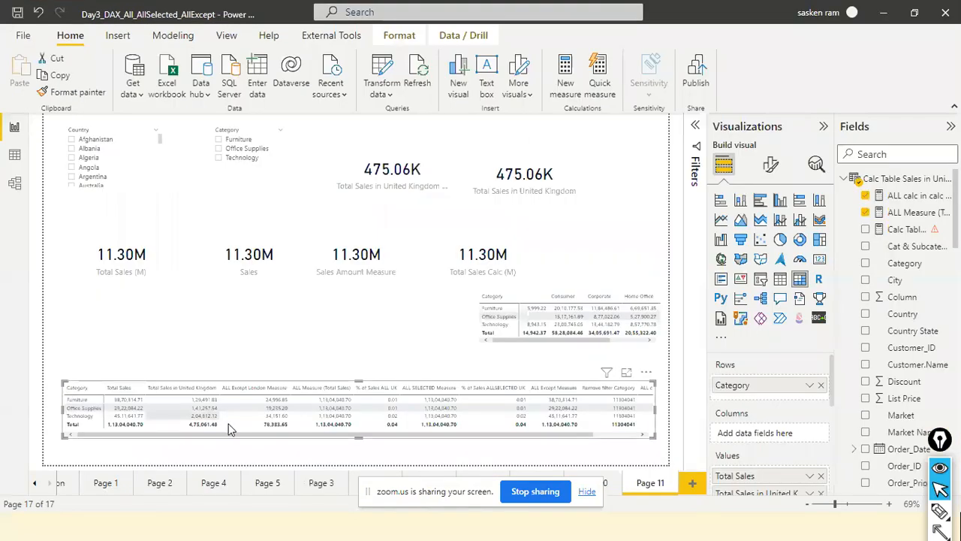
pyautogui.click(924, 15)
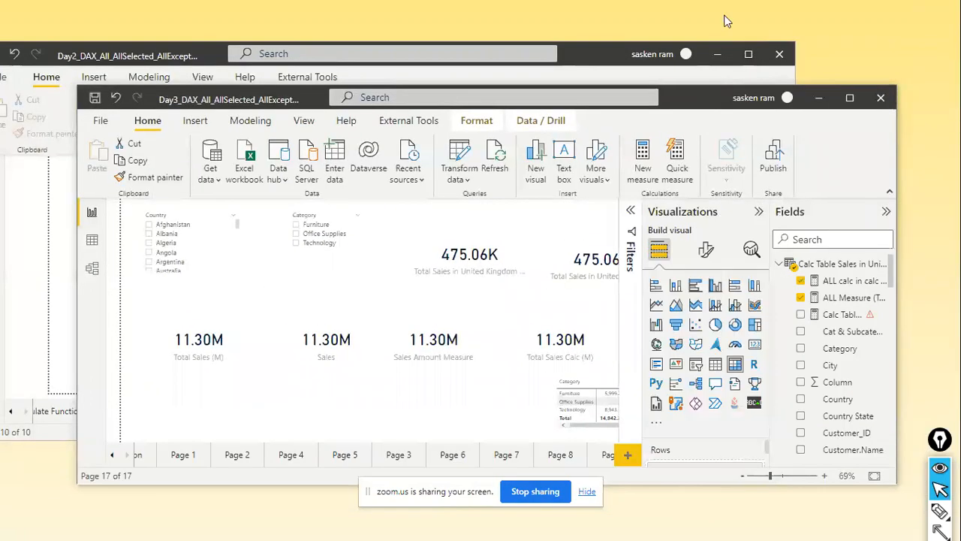
pyautogui.moveTo(183, 102); pyautogui.dragTo(136, 41)
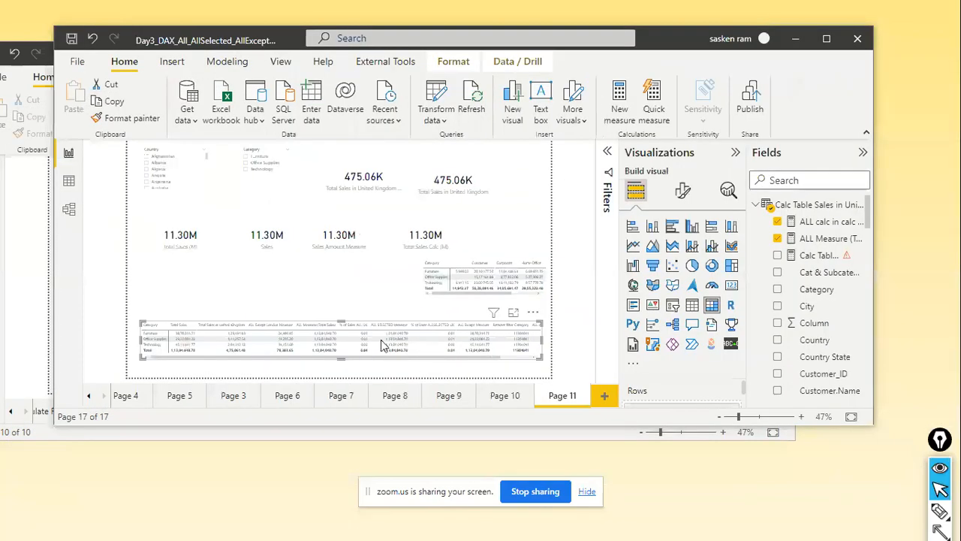
# Switch to the Zoom meeting in Chrome, admit the participant in the waiting room and advance the participant thumbnails.
pyautogui.hotkey('alt', 'Tab')
pyautogui.hotkey('alt', 'Tab')
pyautogui.hotkey('alt', 'Tab')
pyautogui.hotkey('alt', 'Tab')
pyautogui.hotkey('alt', 'Tab')
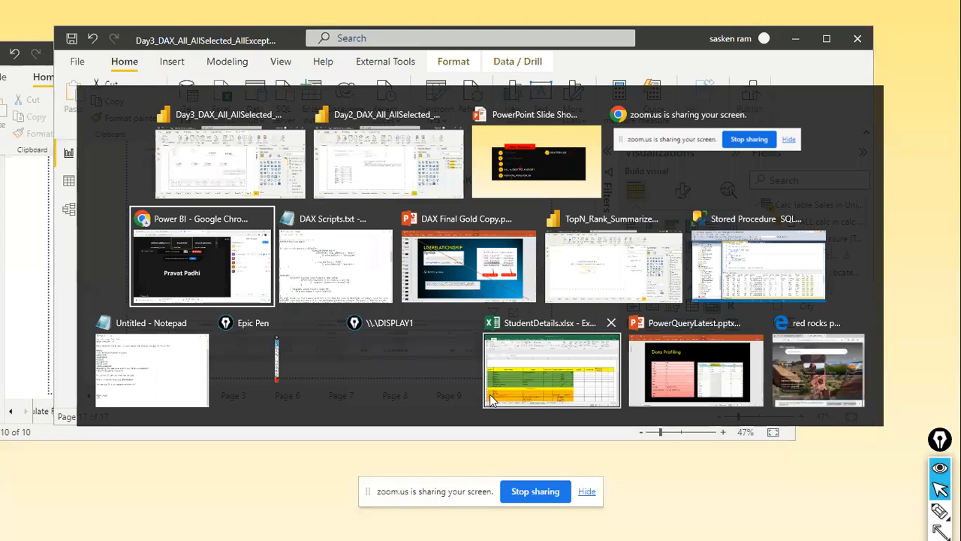
pyautogui.hotkey('alt', 'shift', 'Tab')
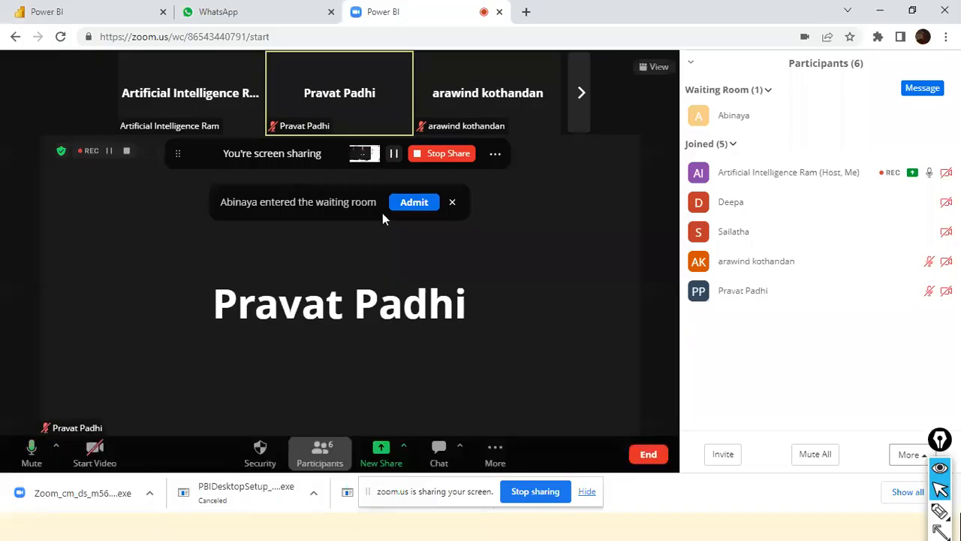
pyautogui.click(405, 202)
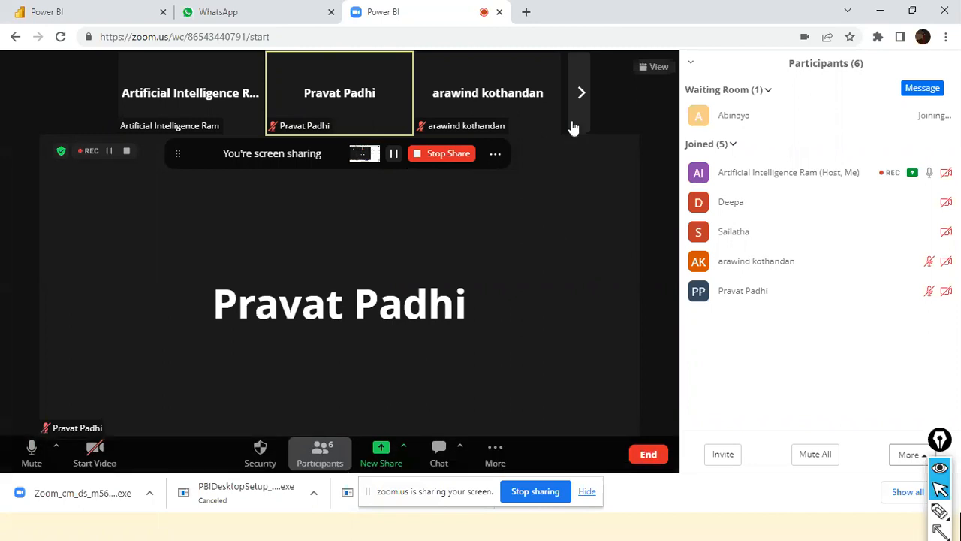
pyautogui.click(578, 98)
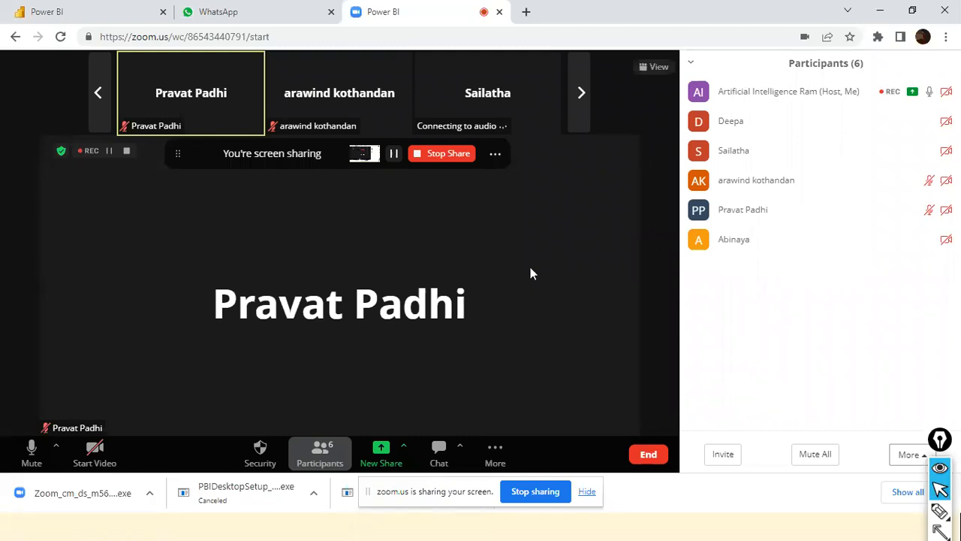
# Return to the Day3 Power BI report and look through its list of report pages from start to end.
pyautogui.hotkey('alt', 'Tab')
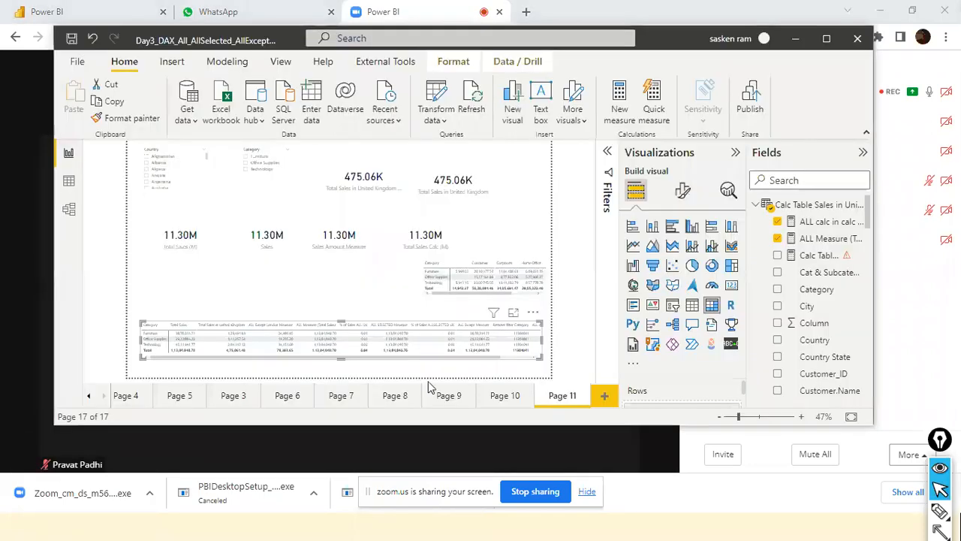
pyautogui.click(88, 397)
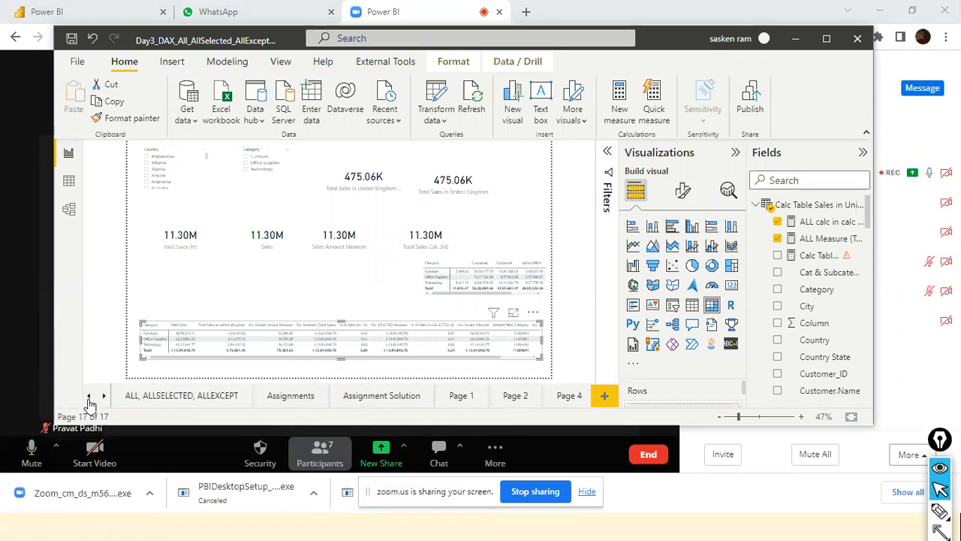
pyautogui.click(89, 398)
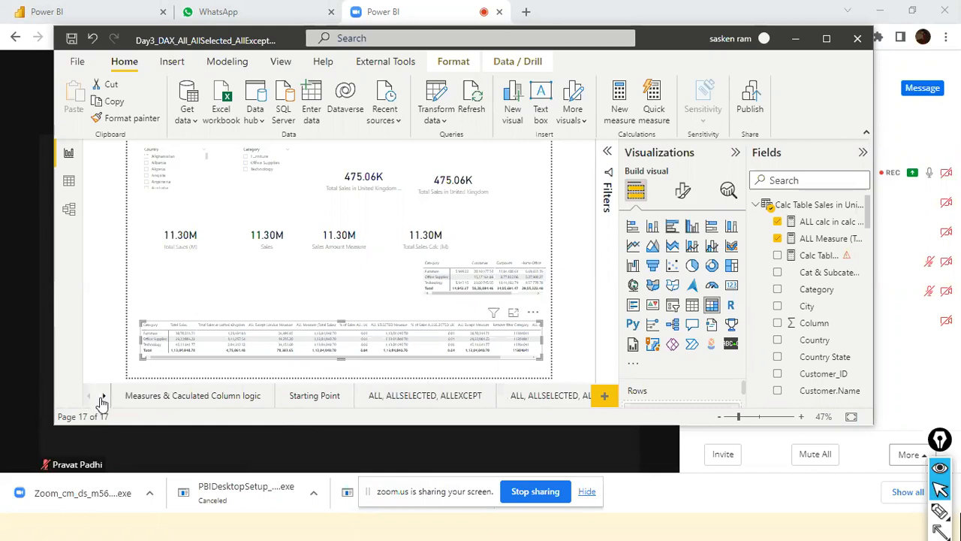
pyautogui.click(102, 398)
pyautogui.click(102, 398)
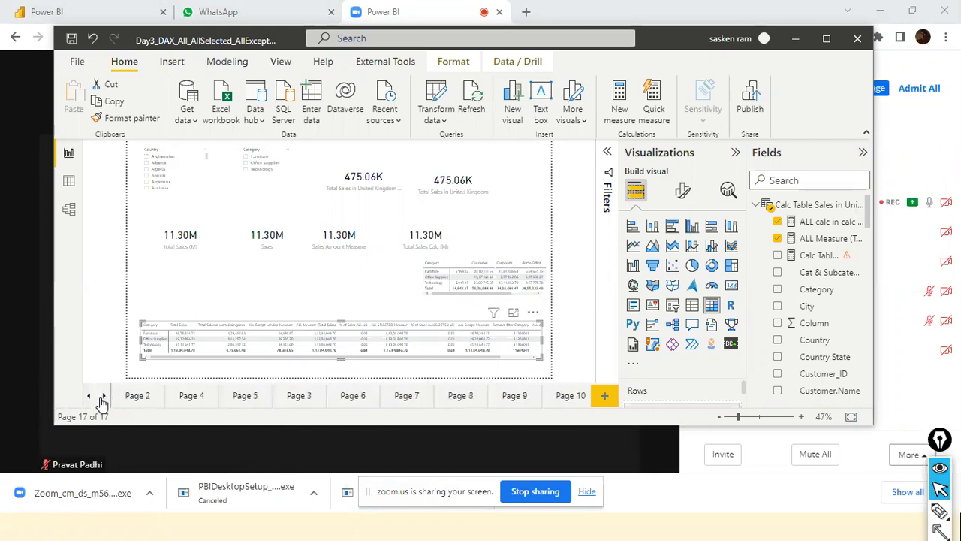
pyautogui.click(102, 398)
# Bring the Day2 Power BI report back at full size and clear the "cumul" search from its field list.
pyautogui.hotkey('alt', 'Tab')
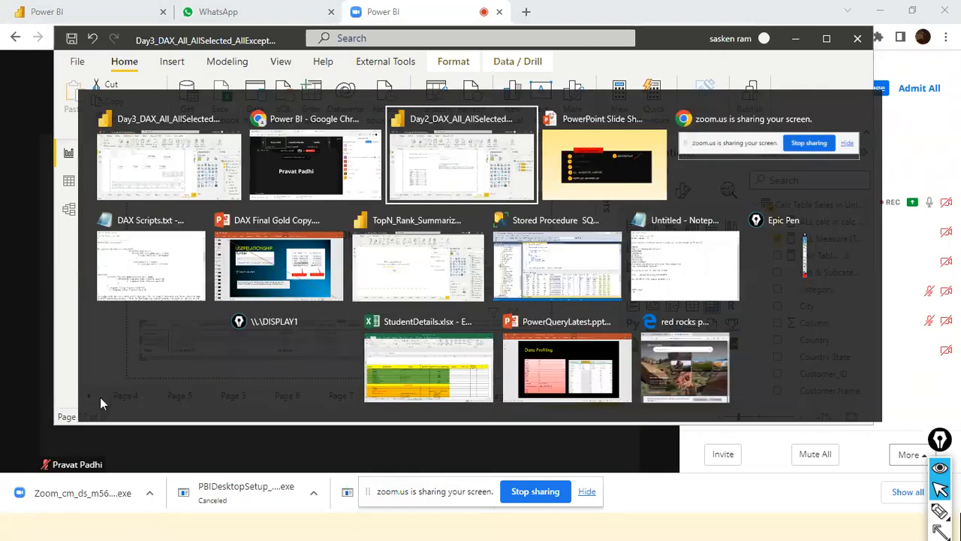
pyautogui.click(10, 412)
pyautogui.click(14, 413)
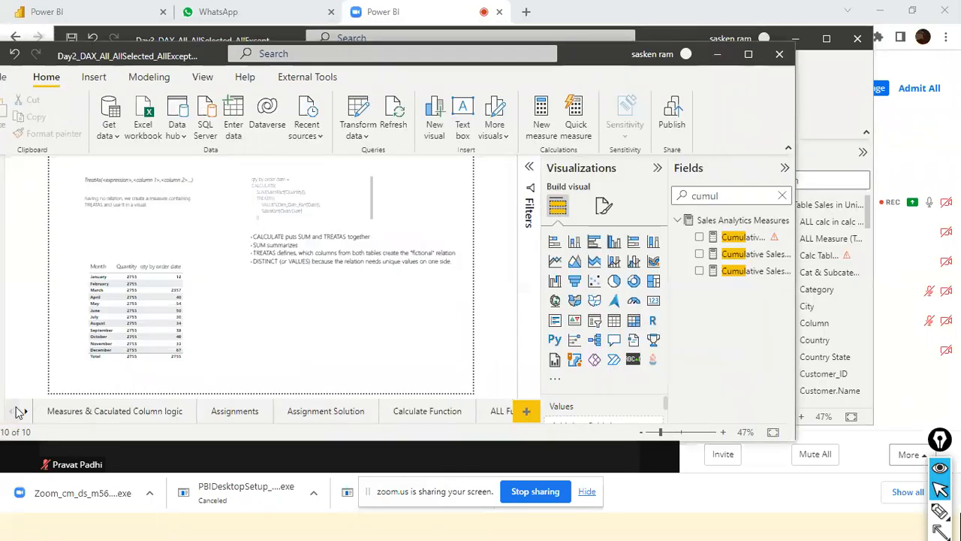
pyautogui.click(745, 60)
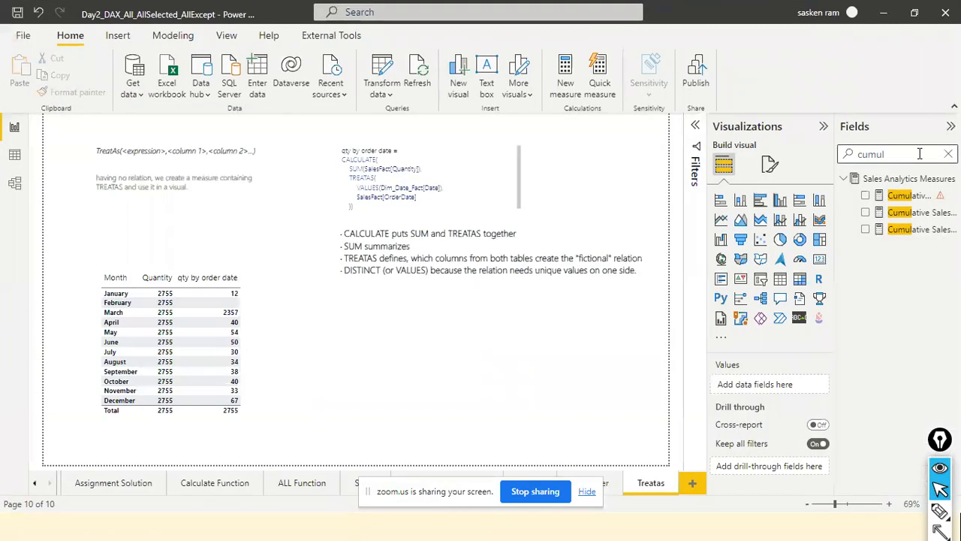
pyautogui.click(948, 154)
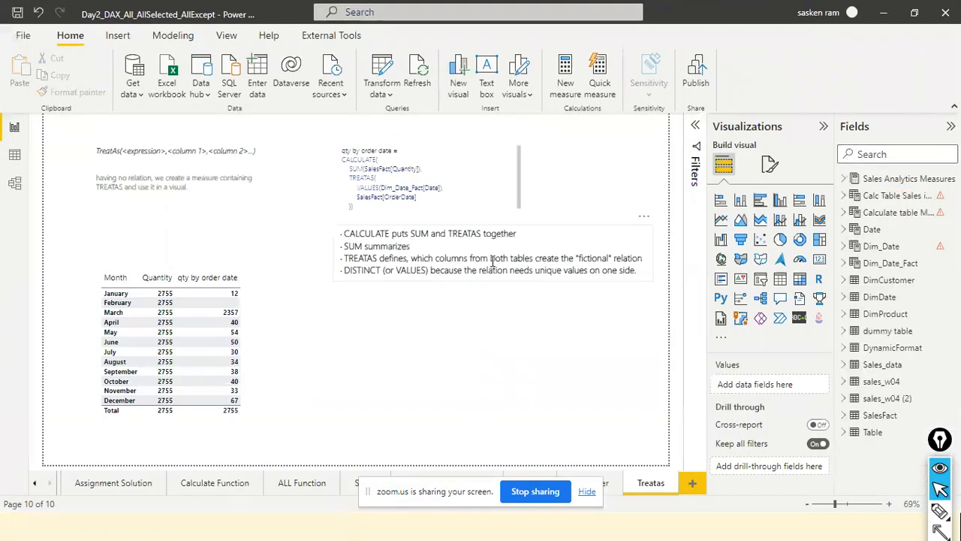
pyautogui.click(40, 486)
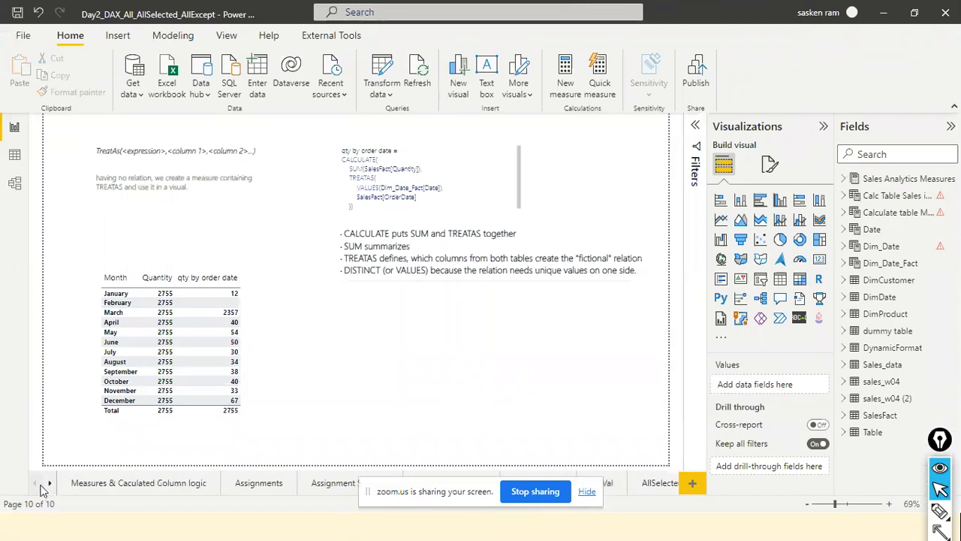
# Hide the screen-sharing notice and show the AllSelected- Scenario2 page of the Day2 report in a maximized window.
pyautogui.click(924, 15)
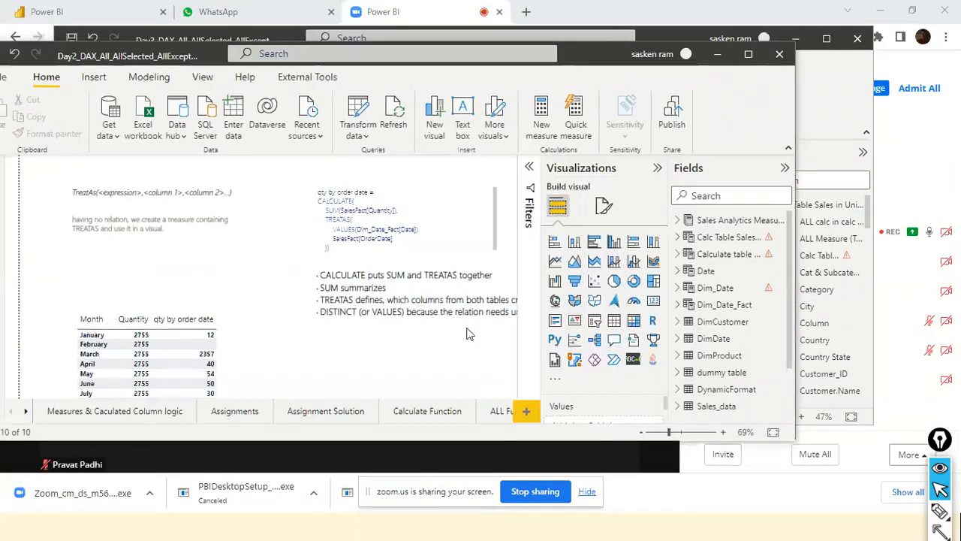
pyautogui.click(587, 493)
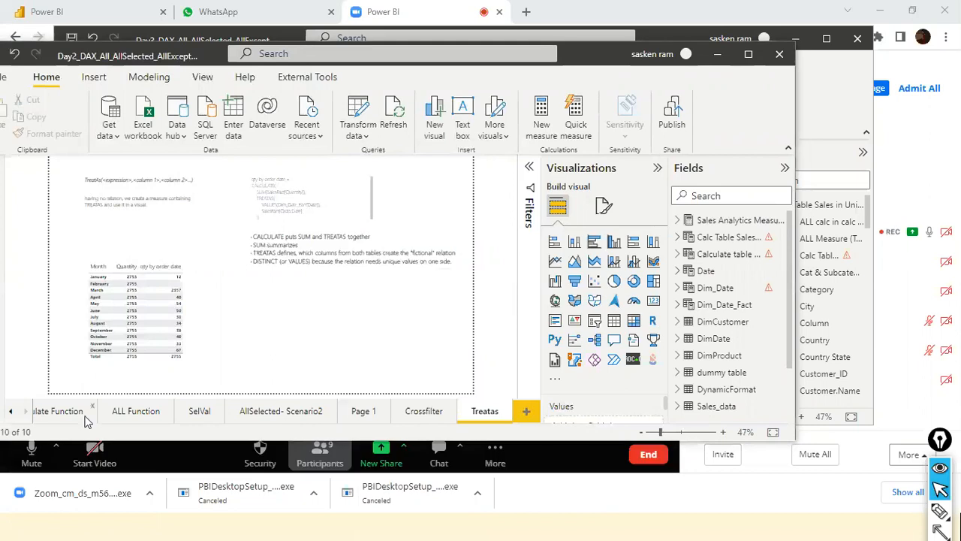
pyautogui.click(295, 413)
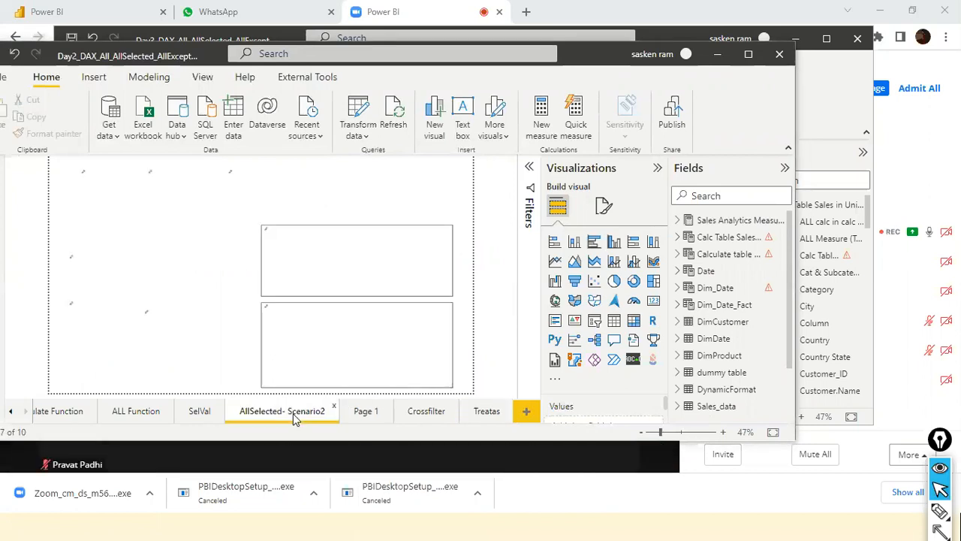
pyautogui.click(748, 55)
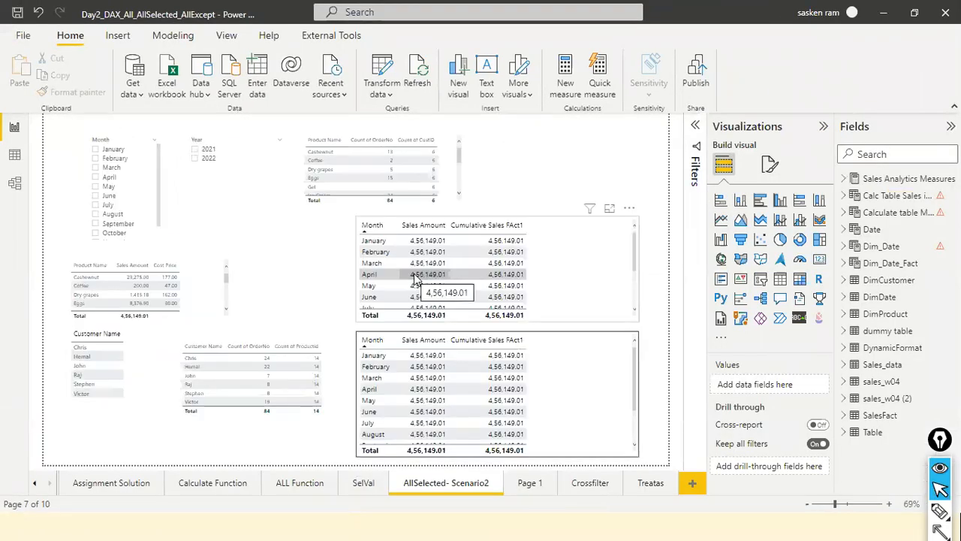
# Open the Cumulative Sales FAct1 measure used in the upper monthly table and examine its CALCULATE, FILTER, ALLSELECTED and MAX expressions.
pyautogui.click(574, 252)
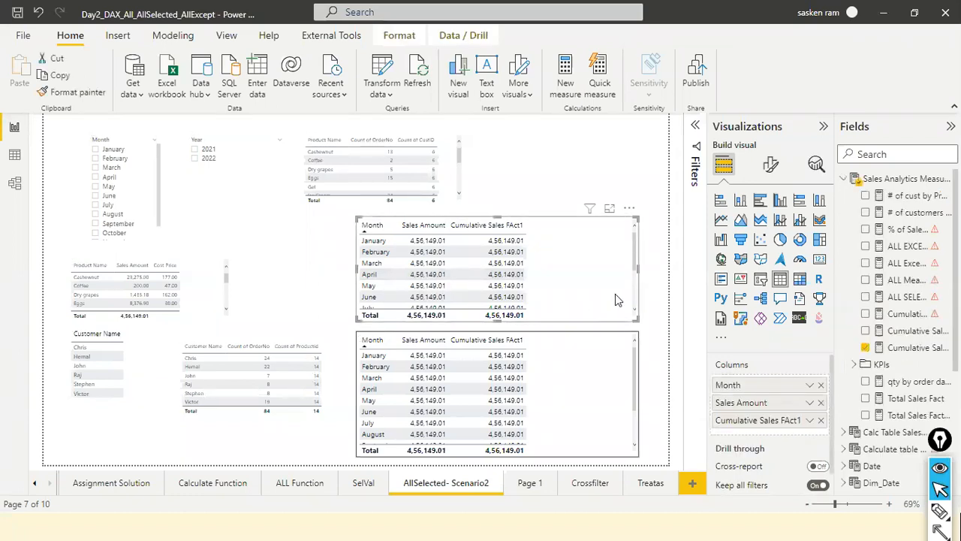
pyautogui.click(910, 348)
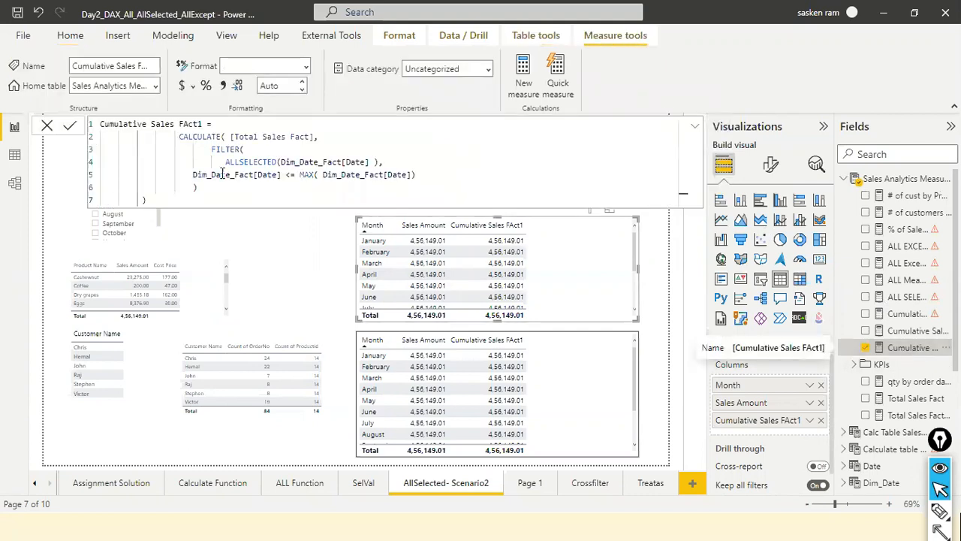
pyautogui.moveTo(227, 160); pyautogui.dragTo(274, 162)
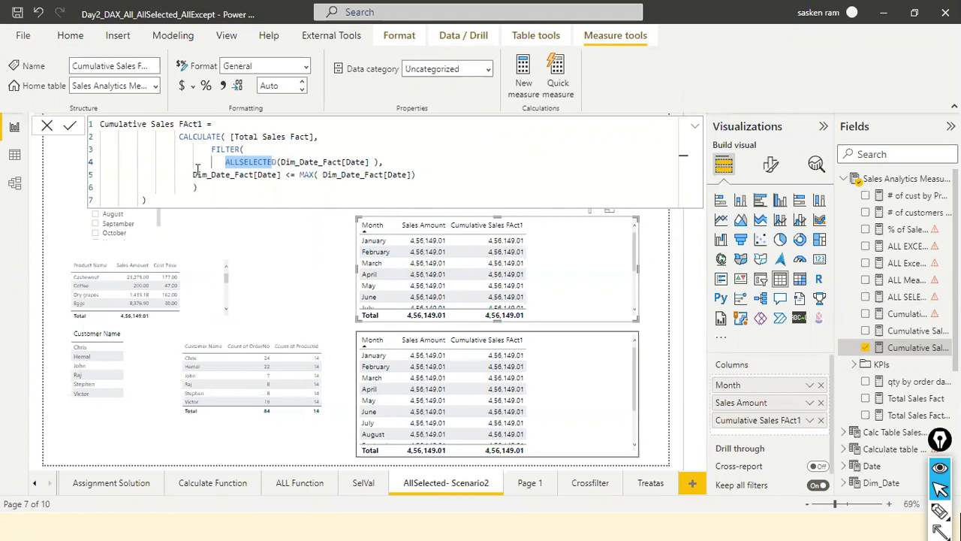
pyautogui.hotkey('ctrl', 'a')
pyautogui.click(316, 137)
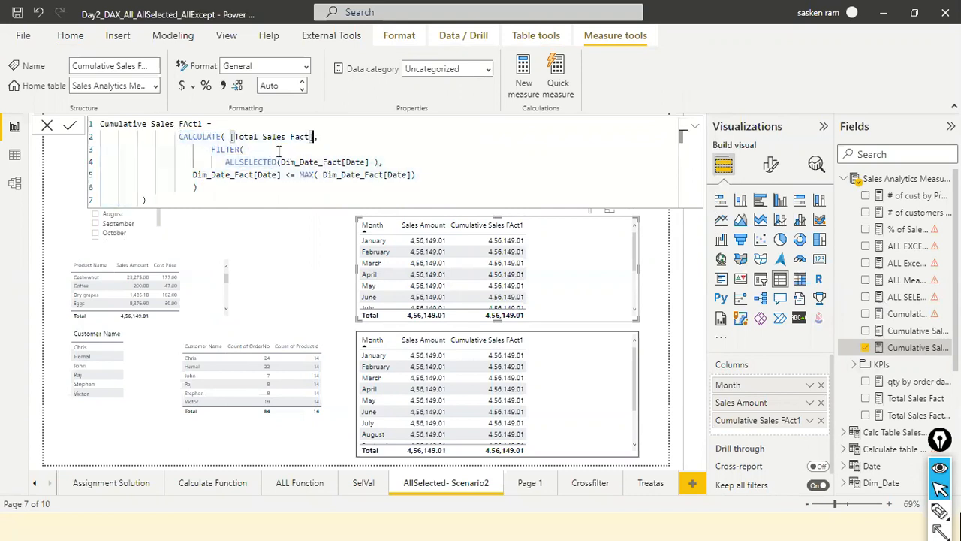
pyautogui.moveTo(237, 137); pyautogui.dragTo(308, 133)
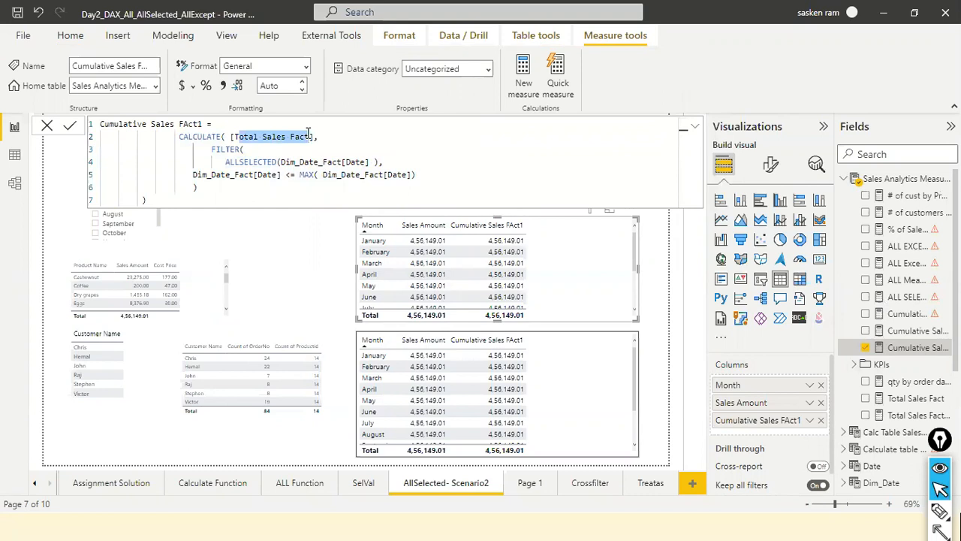
pyautogui.click(270, 150)
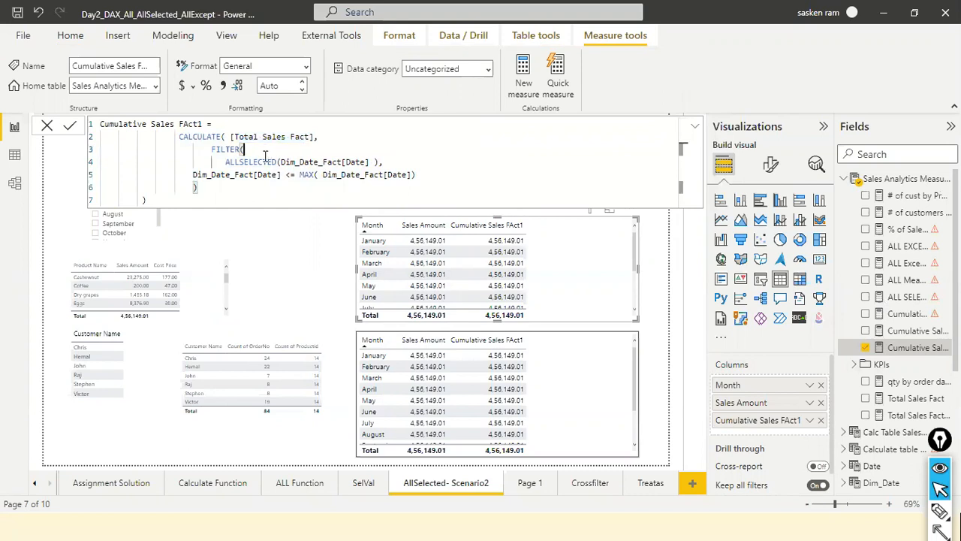
pyautogui.click(200, 187)
pyautogui.moveTo(316, 175); pyautogui.dragTo(427, 180)
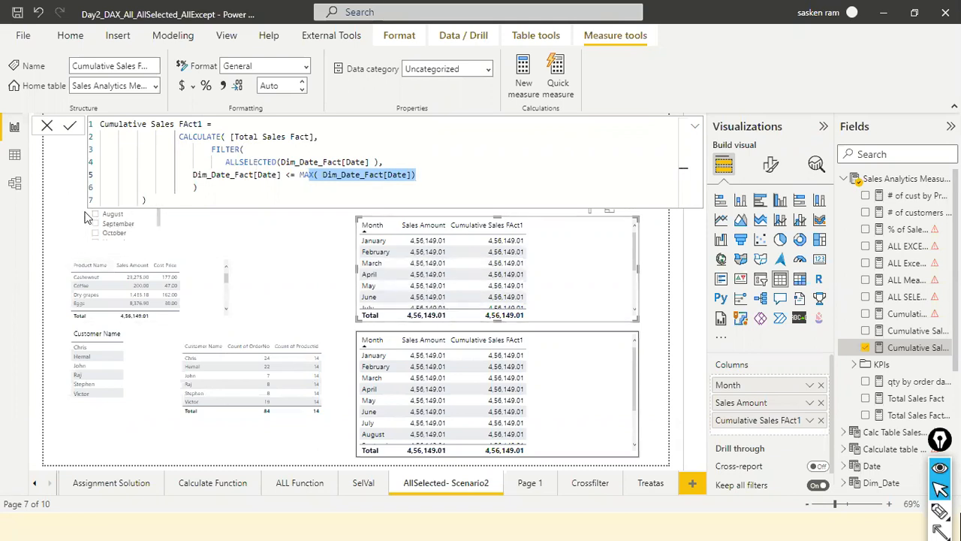
# Filter the AllSelected- Scenario2 page to the months August and September and the year 2021.
pyautogui.click(98, 233)
pyautogui.keyDown('ctrl'); pyautogui.click(96, 224); pyautogui.keyUp('ctrl')
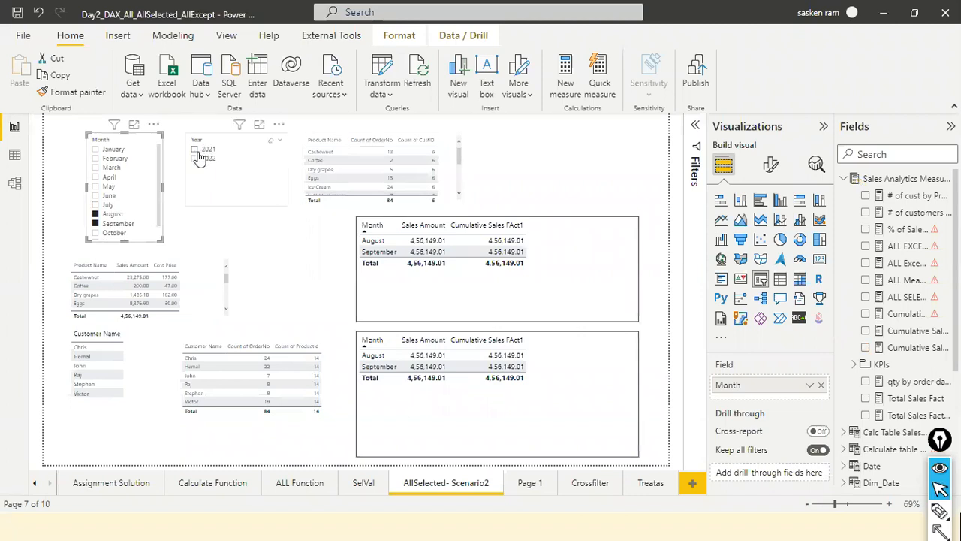
pyautogui.click(195, 149)
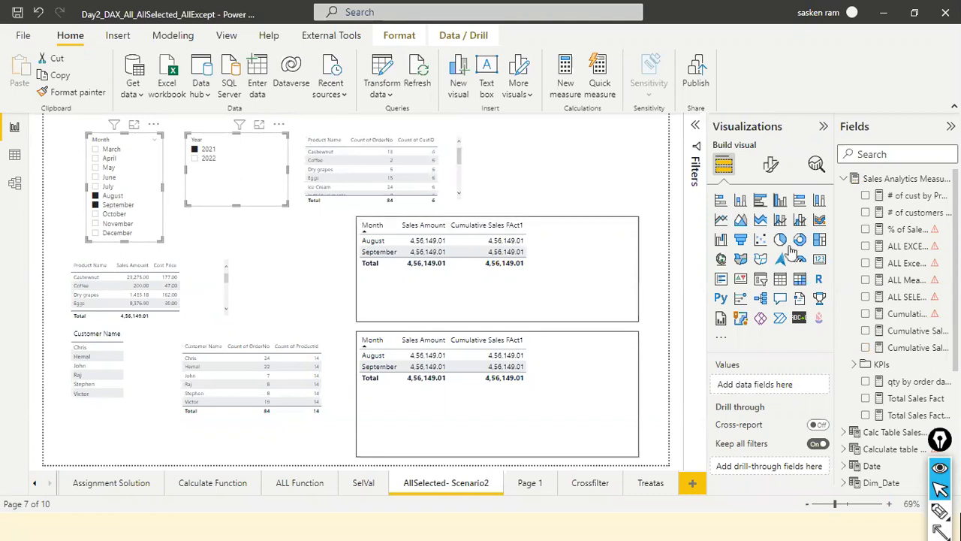
# Open the Cumulative Sales FAct1 measure from the upper monthly table and examine its Total Sales Fact, ALLSELECTED and Dim_Date_Fact date arguments.
pyautogui.click(607, 307)
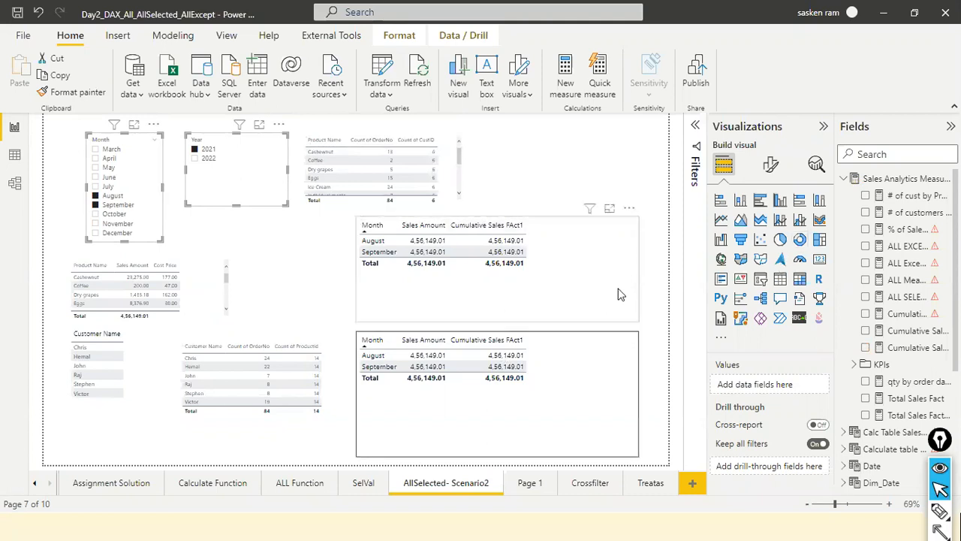
pyautogui.click(910, 347)
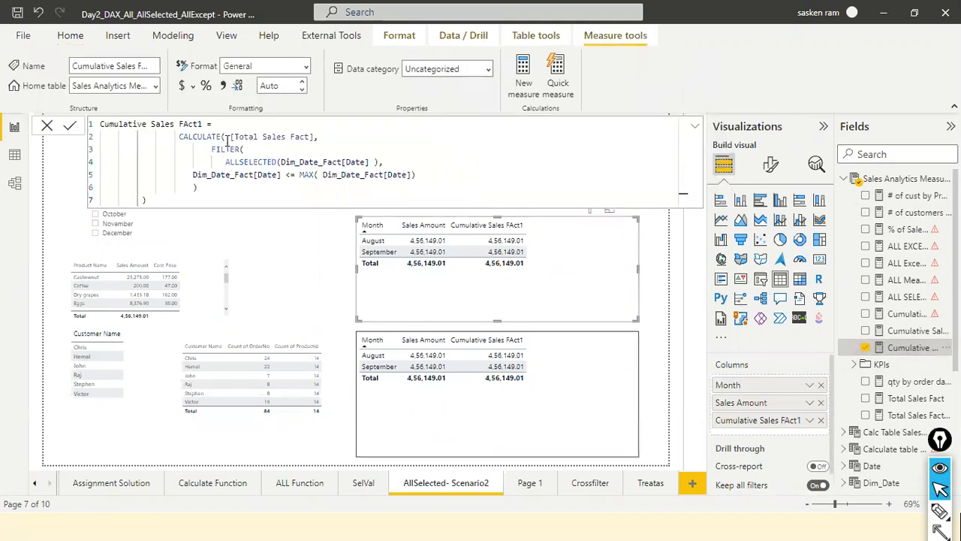
pyautogui.moveTo(230, 137); pyautogui.dragTo(325, 138)
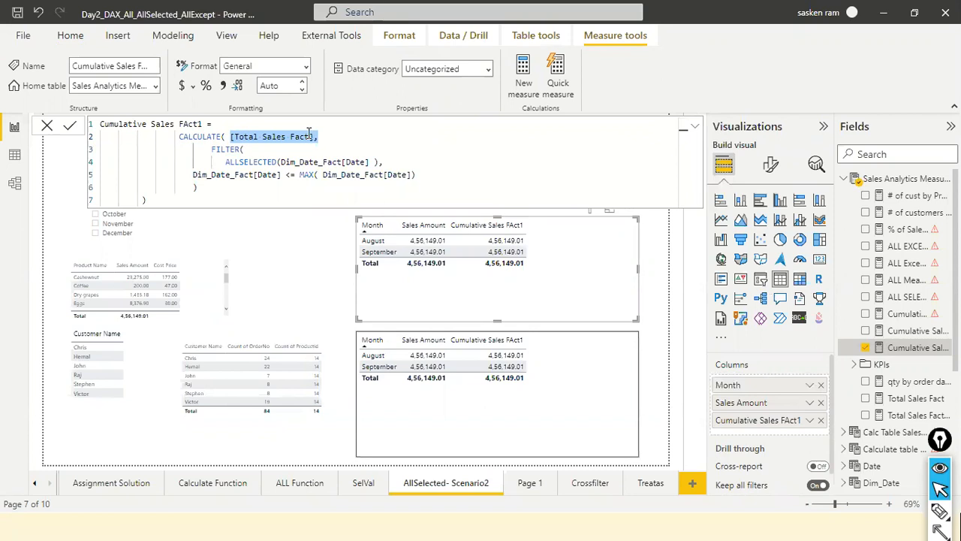
pyautogui.click(212, 150)
pyautogui.click(262, 163)
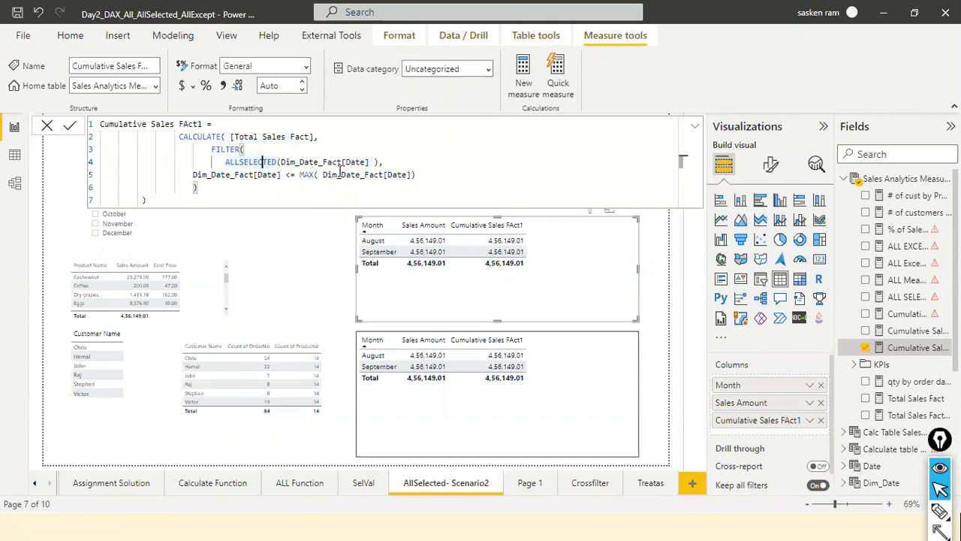
pyautogui.click(346, 174)
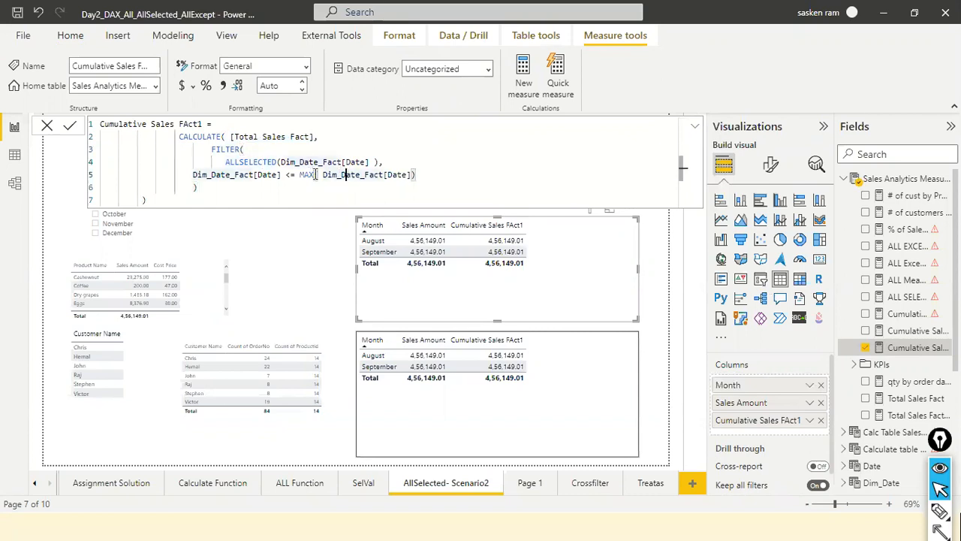
pyautogui.doubleClick(272, 162)
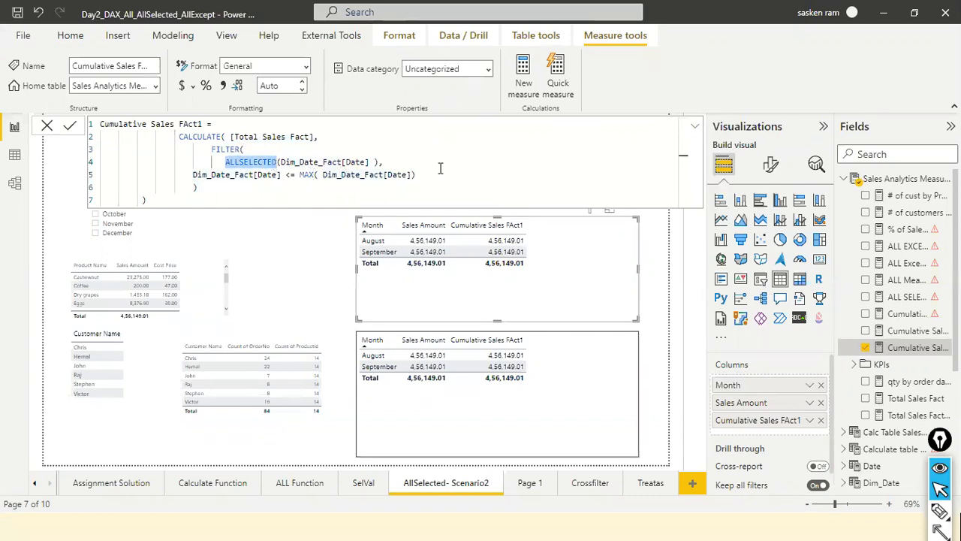
pyautogui.click(369, 162)
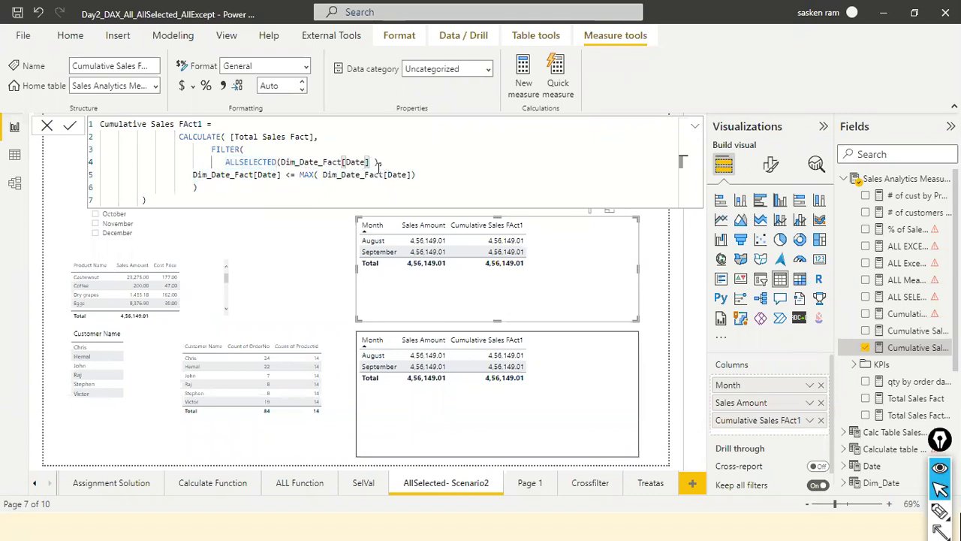
pyautogui.click(250, 174)
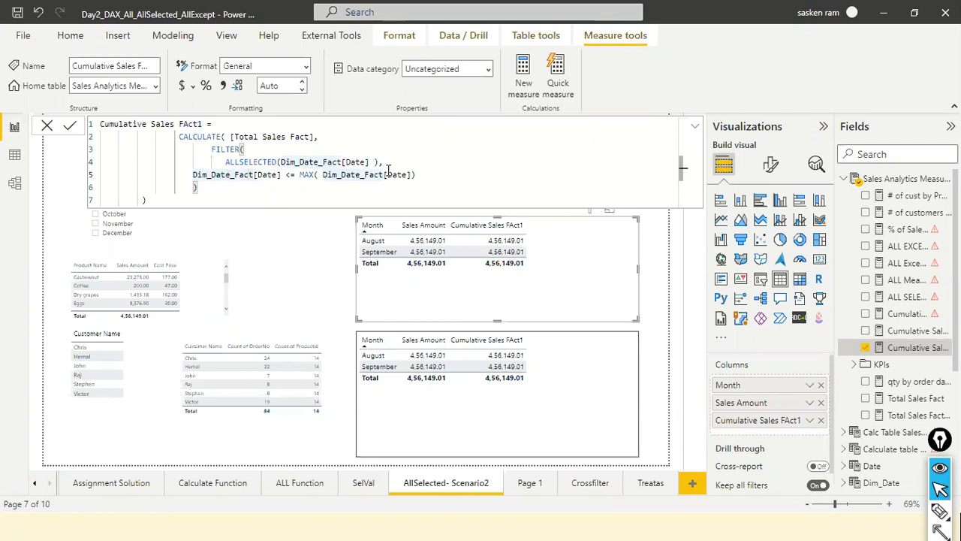
# Switch to the Zoom meeting in Chrome and admit all five participants from the waiting room.
pyautogui.hotkey('alt', 'Tab')
pyautogui.hotkey('alt', 'Tab')
pyautogui.hotkey('alt', 'Tab')
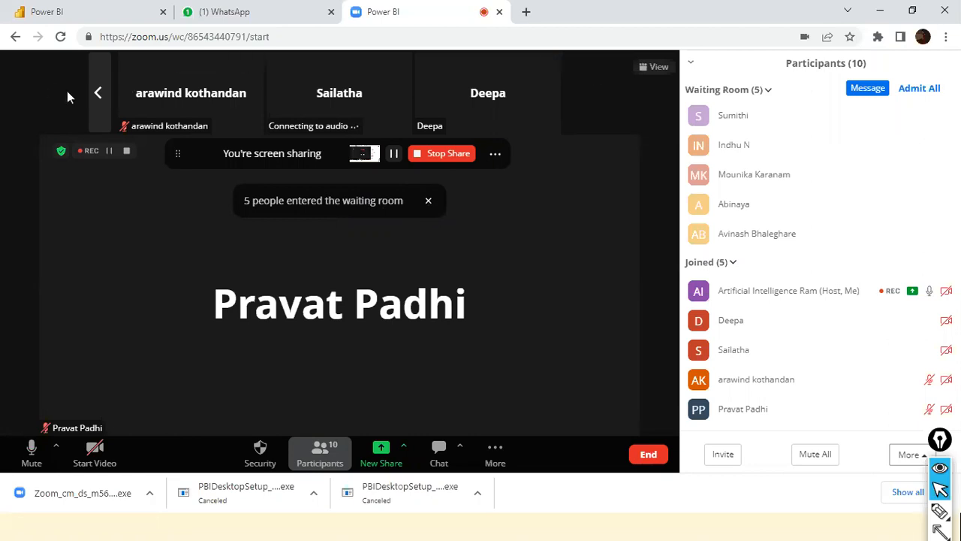
pyautogui.click(97, 93)
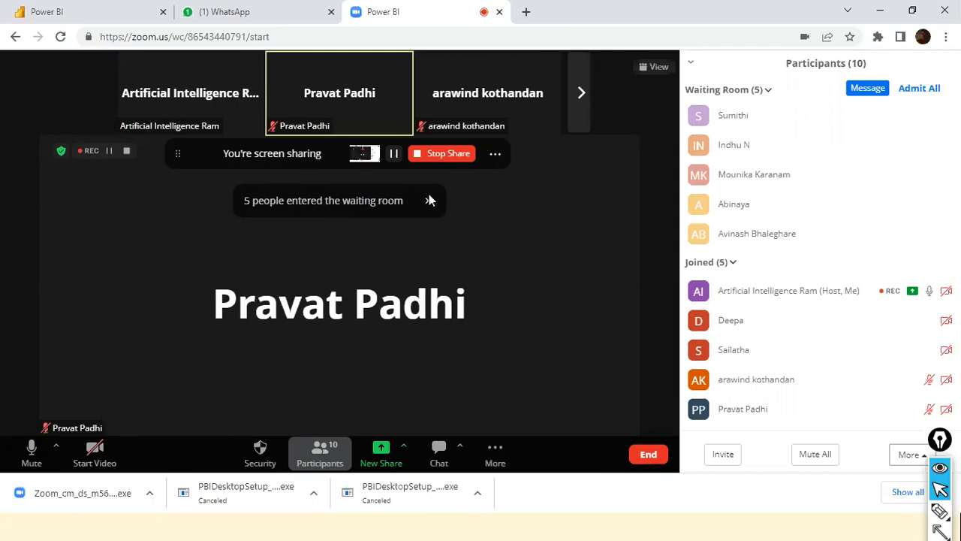
pyautogui.doubleClick(657, 6)
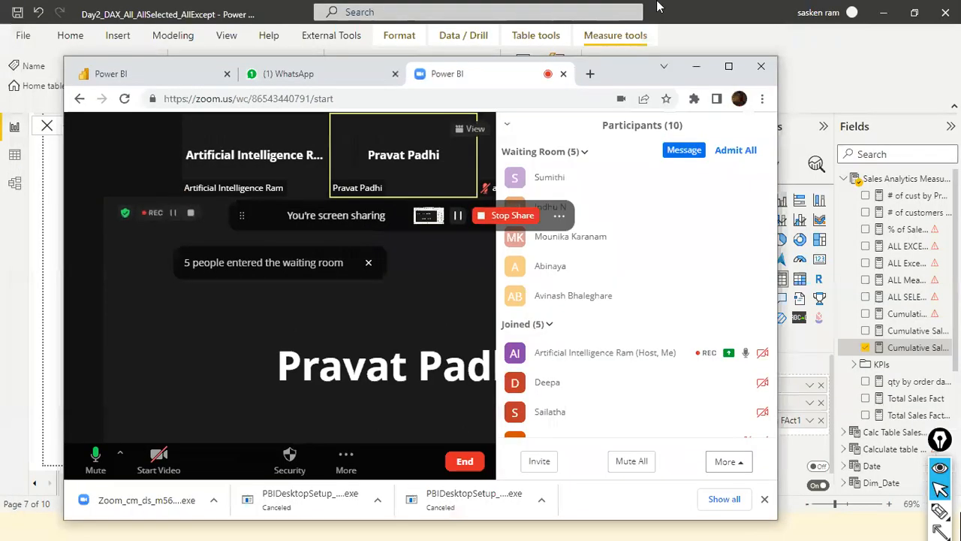
pyautogui.click(735, 69)
pyautogui.moveTo(849, 145)
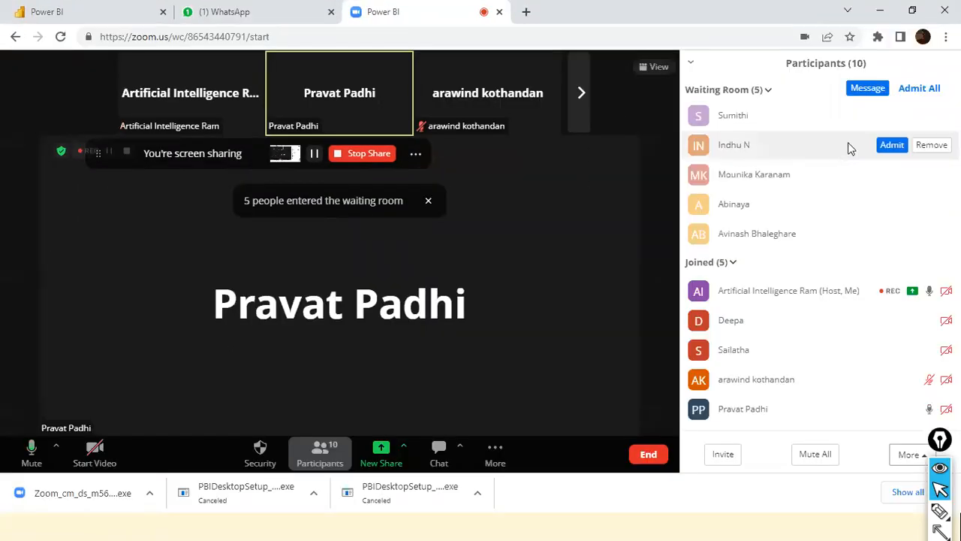
pyautogui.click(892, 144)
pyautogui.click(892, 115)
pyautogui.click(892, 174)
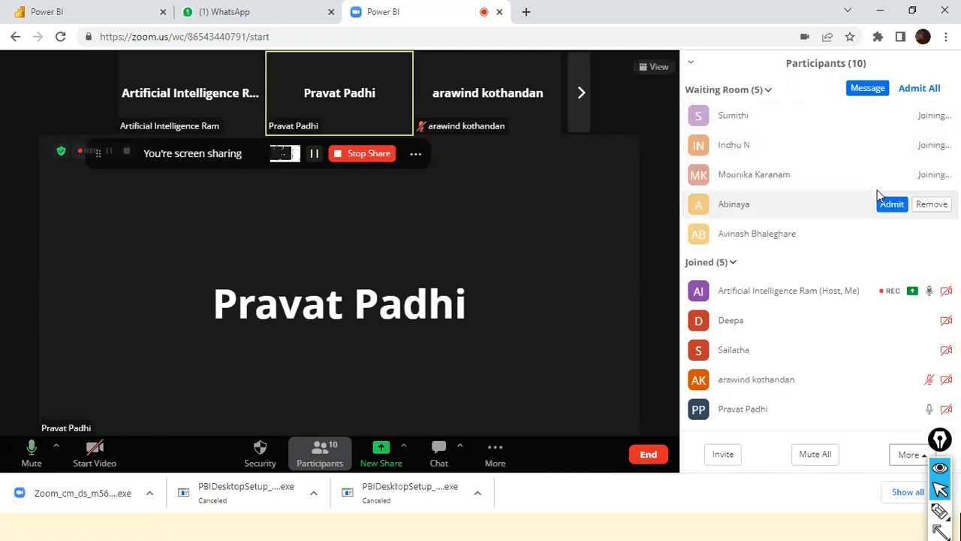
pyautogui.click(883, 204)
pyautogui.click(891, 235)
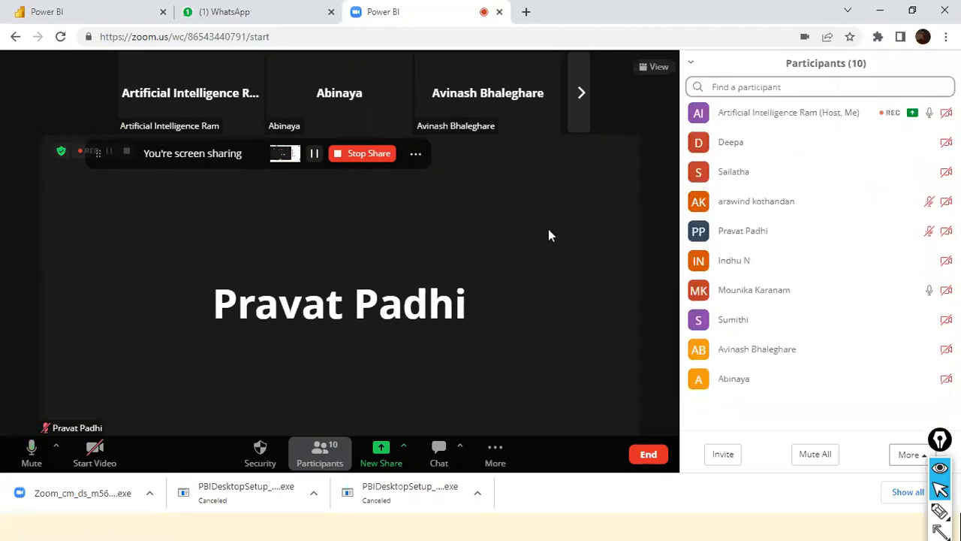
# Reduce the Zoom meeting window and return to the Day2 Power BI report with no visual selected.
pyautogui.doubleClick(664, 6)
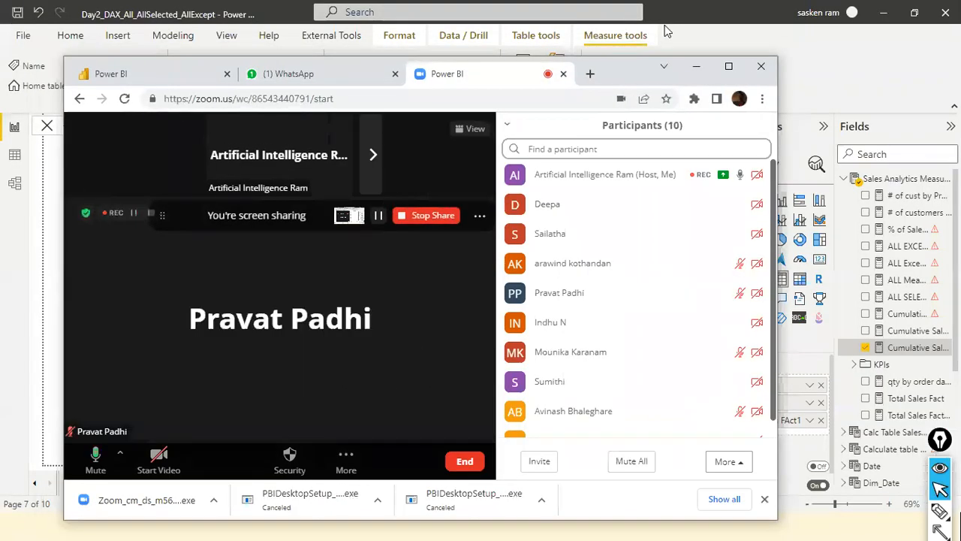
pyautogui.click(728, 66)
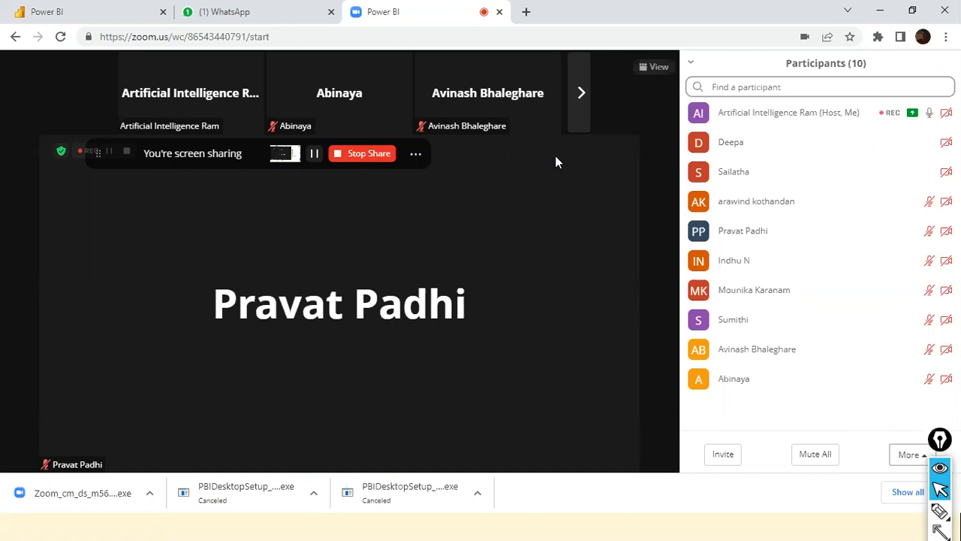
pyautogui.doubleClick(611, 6)
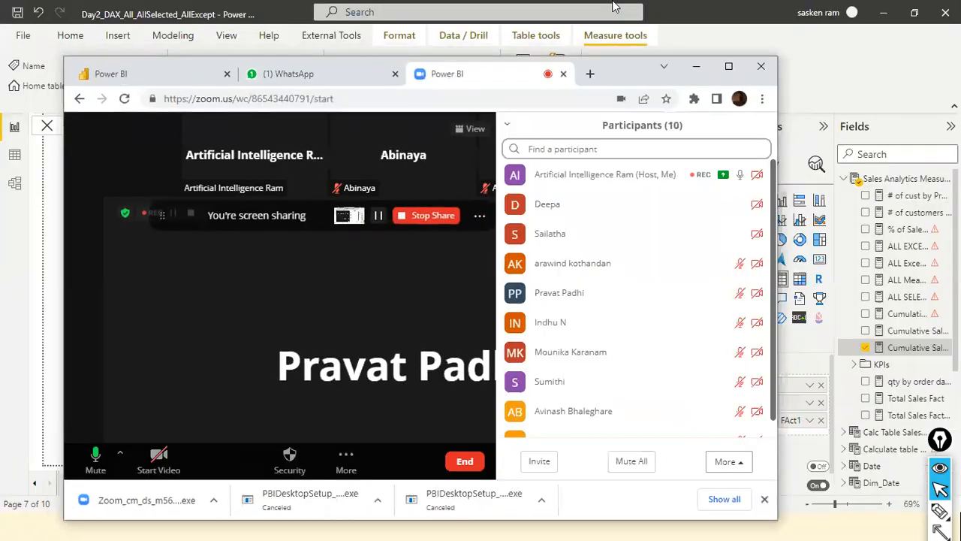
pyautogui.click(745, 39)
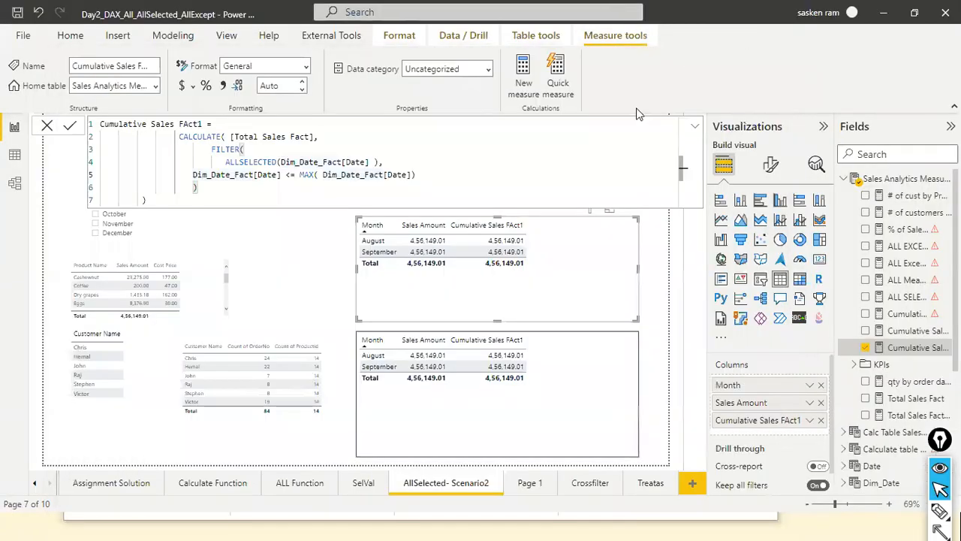
pyautogui.click(303, 258)
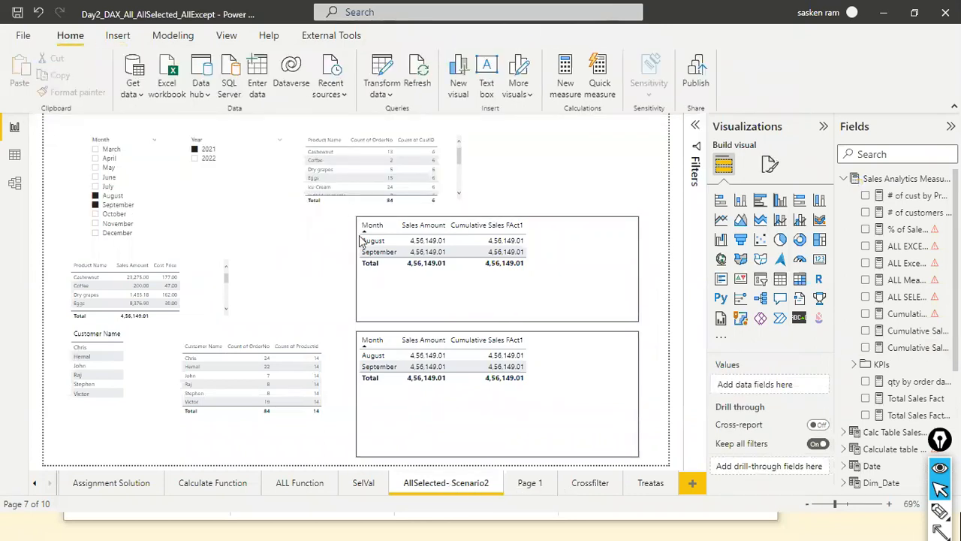
# Show the Filter Functions slide in the PowerPoint slide show and switch back to the Day2 Power BI report.
pyautogui.hotkey('alt', 'Tab')
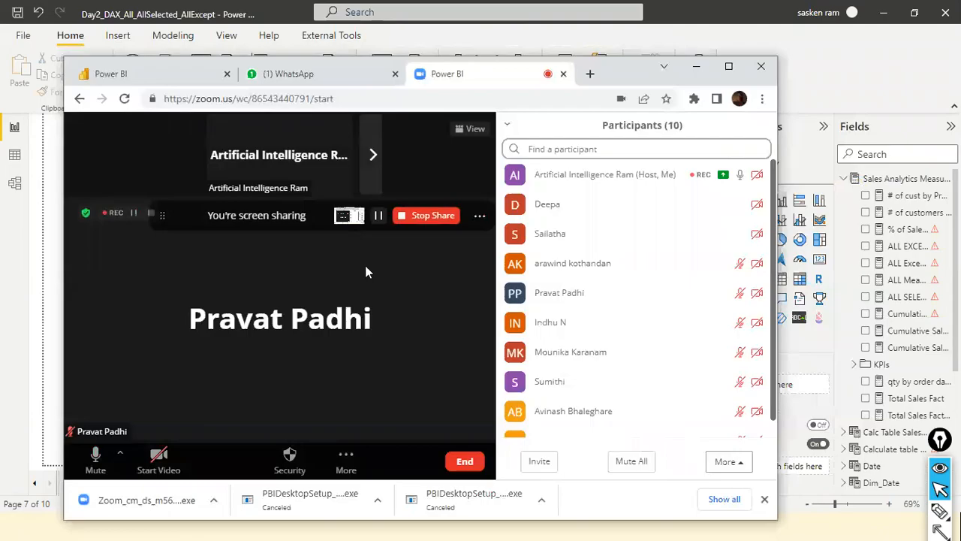
pyautogui.hotkey('alt', 'Tab')
pyautogui.hotkey('alt', 'Tab')
pyautogui.hotkey('alt', 'Tab')
pyautogui.hotkey('alt', 'Tab')
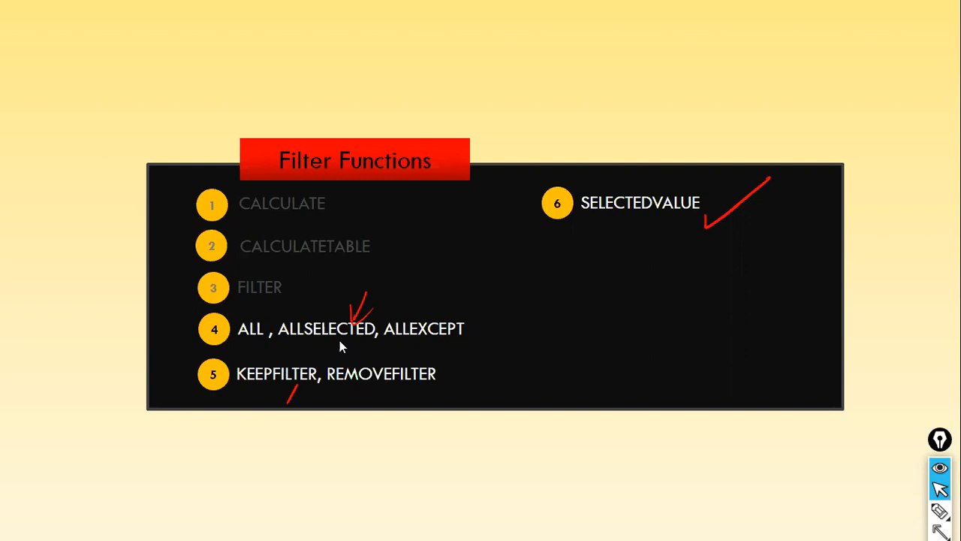
pyautogui.hotkey('alt', 'Tab')
pyautogui.hotkey('alt', 'Tab')
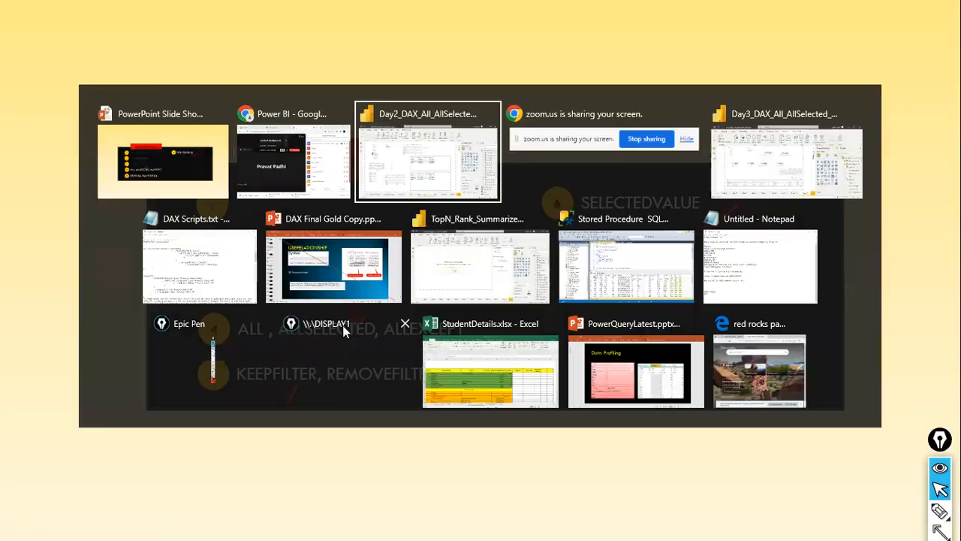
# Open the upper table's Cumulative Sales FAct1 formula and inspect the Dim_Date_Fact table's data before returning to the report page.
pyautogui.click(594, 285)
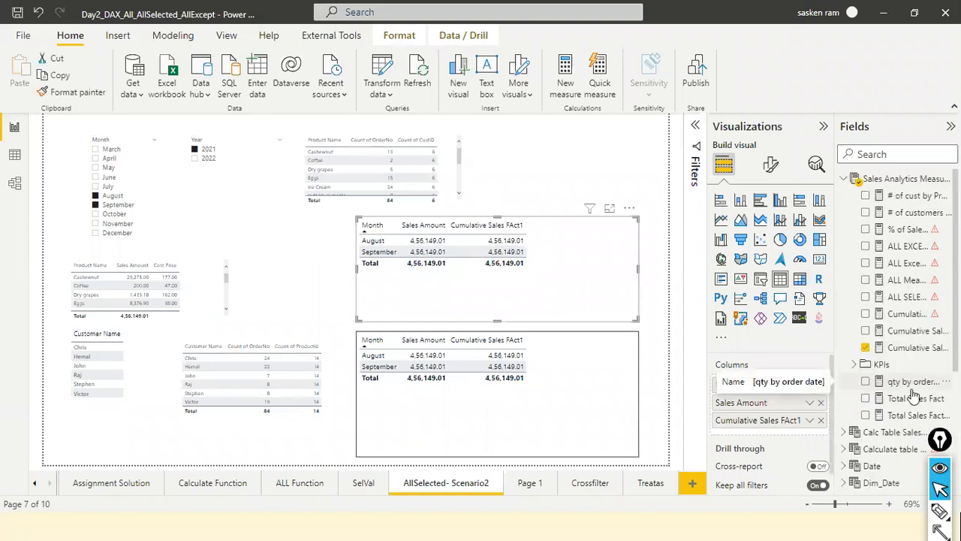
pyautogui.click(921, 351)
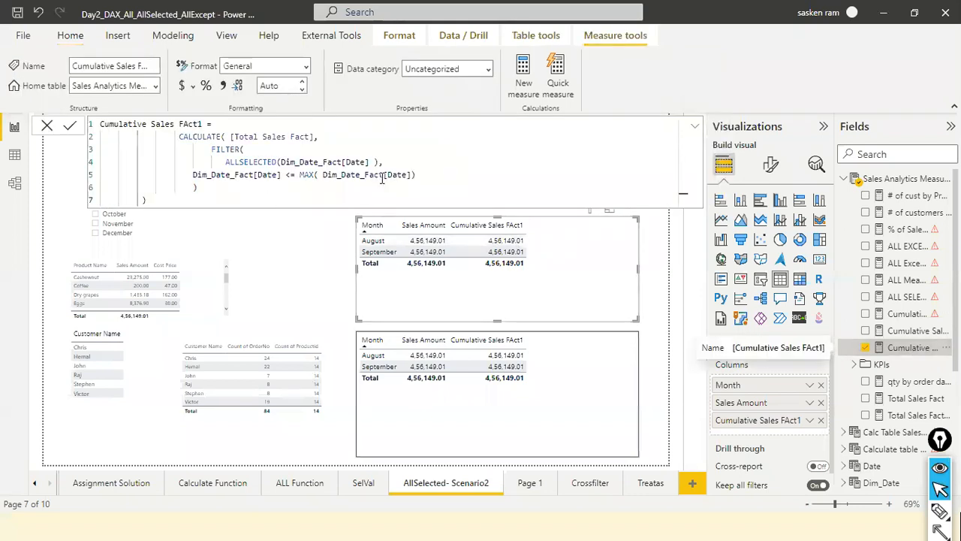
pyautogui.click(14, 157)
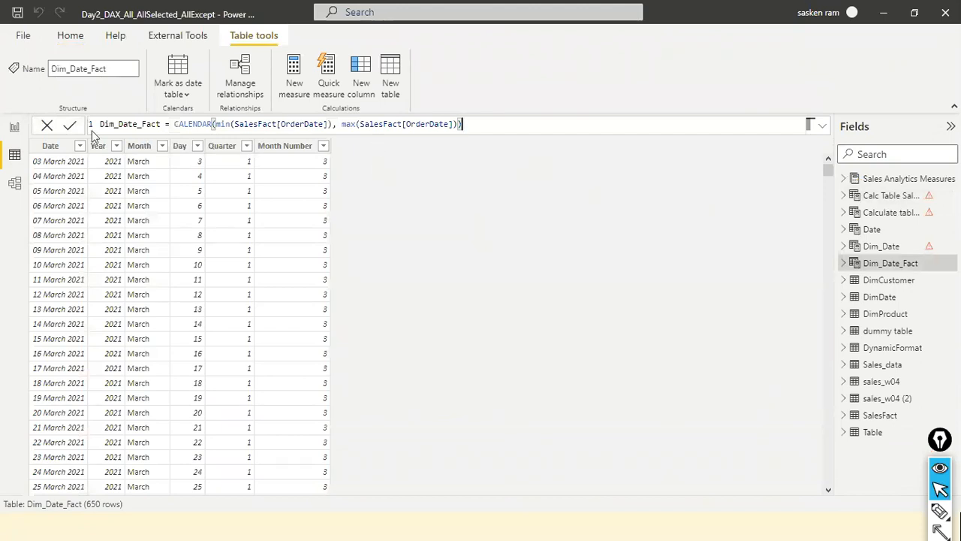
pyautogui.click(15, 130)
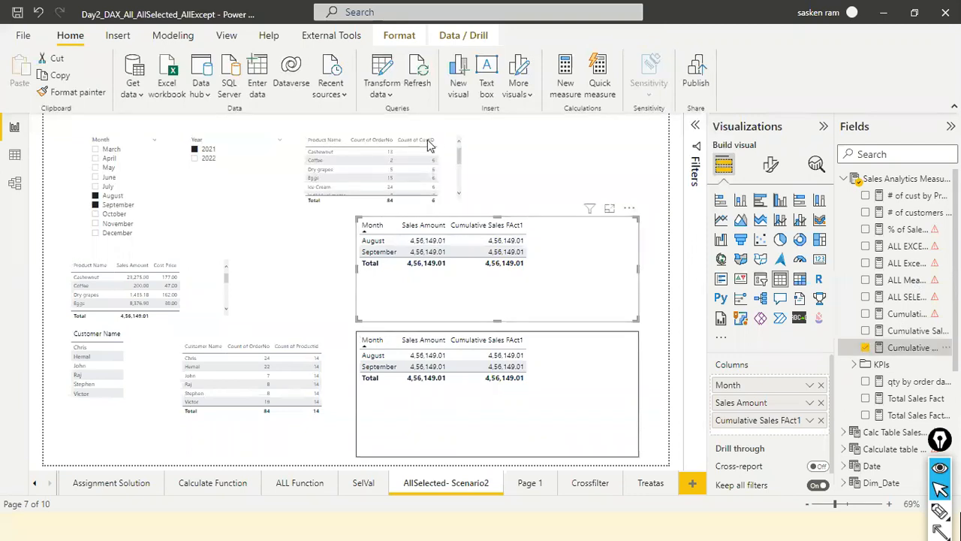
# Reopen the Cumulative Sales FAct1 formula and review its Total Sales Fact expression, FILTER with ALLSELECTED, and the date <= MAX condition.
pyautogui.click(912, 347)
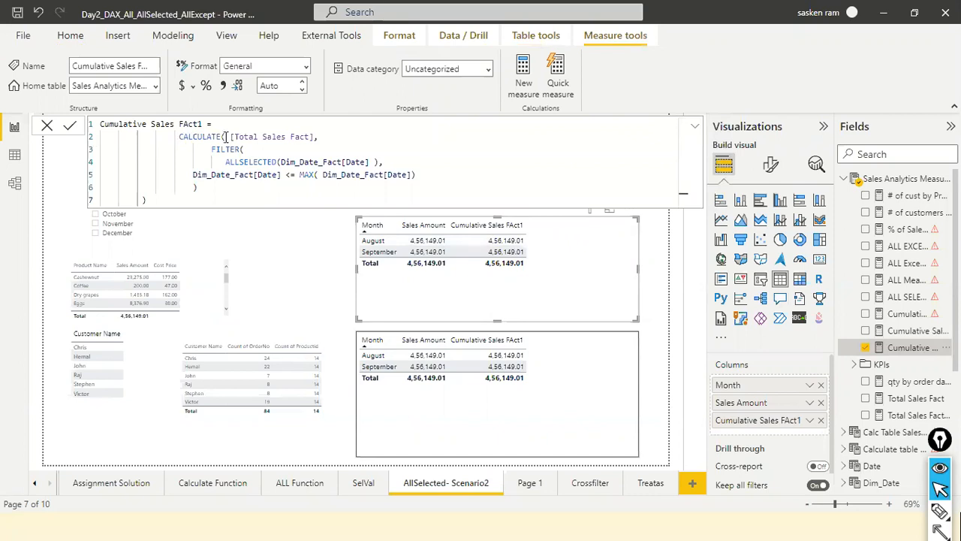
pyautogui.moveTo(230, 137); pyautogui.dragTo(316, 136)
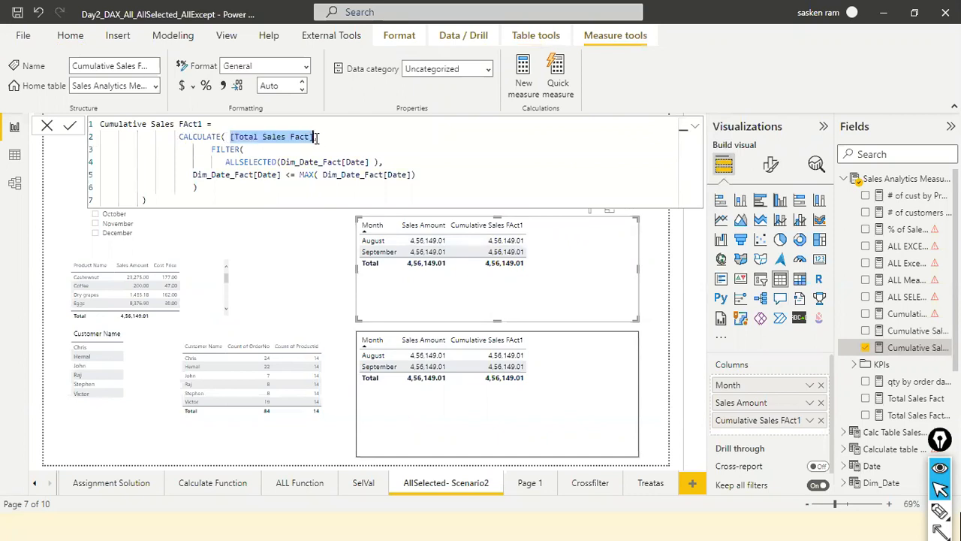
pyautogui.click(256, 161)
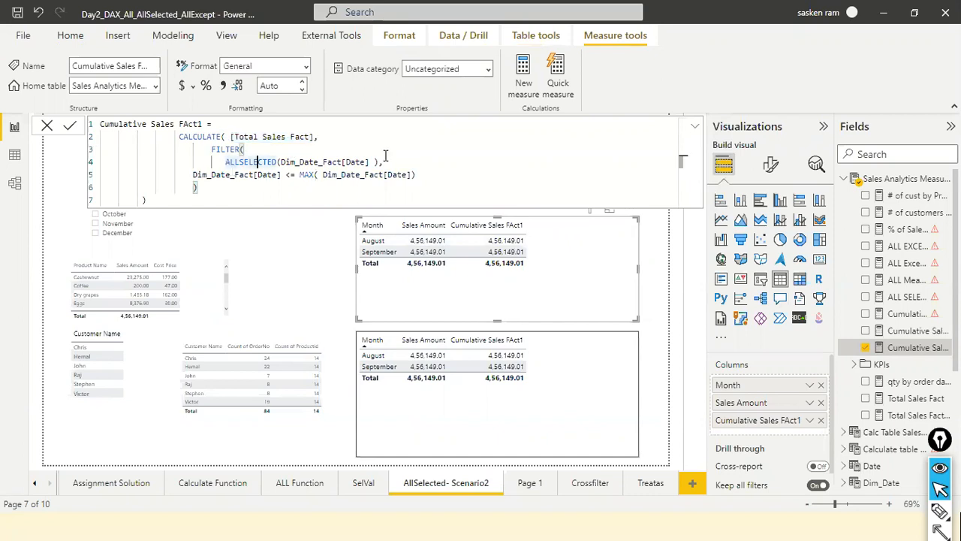
pyautogui.moveTo(288, 178); pyautogui.dragTo(196, 174)
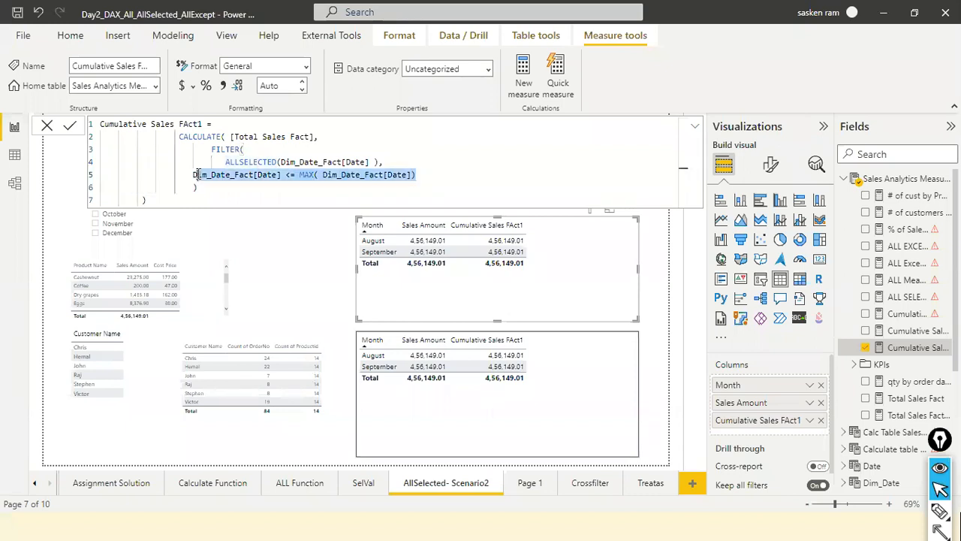
pyautogui.click(225, 149)
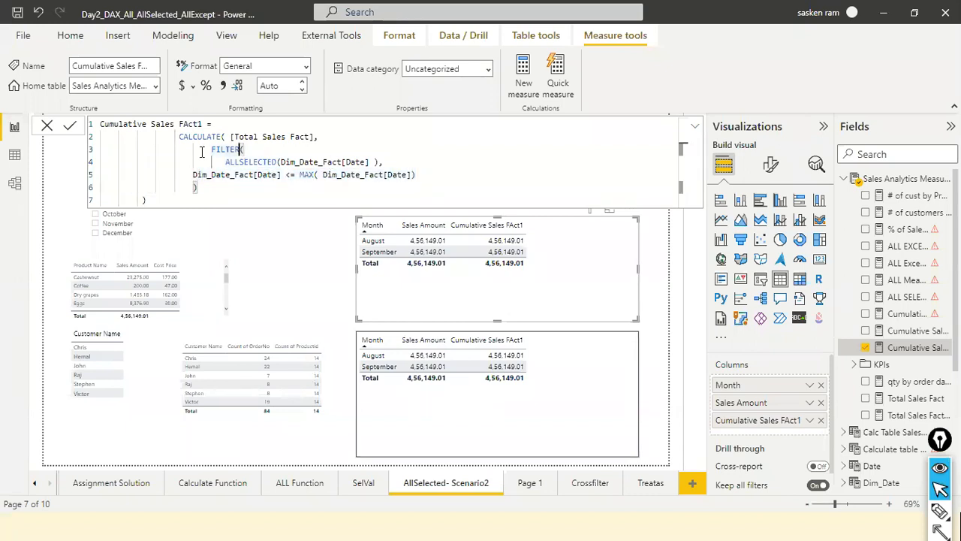
pyautogui.moveTo(211, 150); pyautogui.dragTo(373, 162)
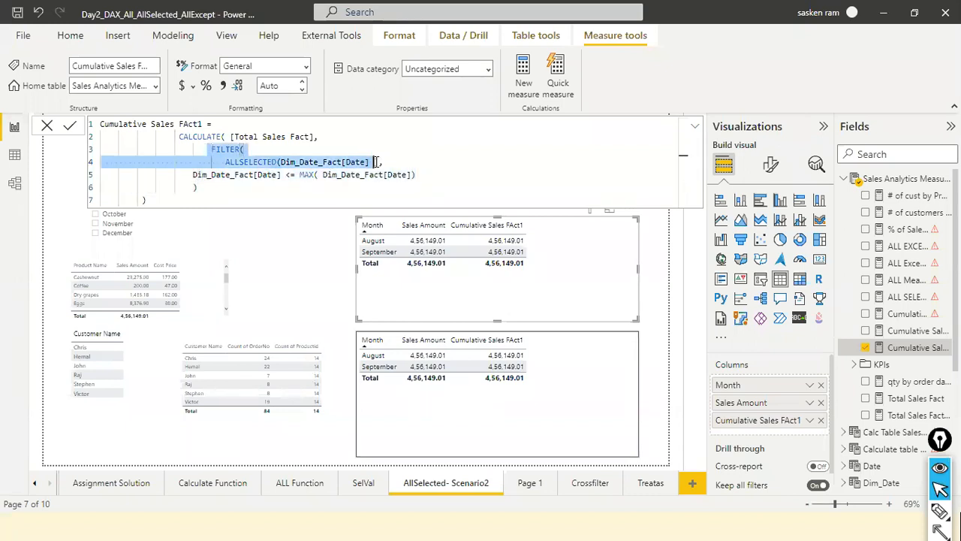
pyautogui.click(254, 161)
pyautogui.click(356, 160)
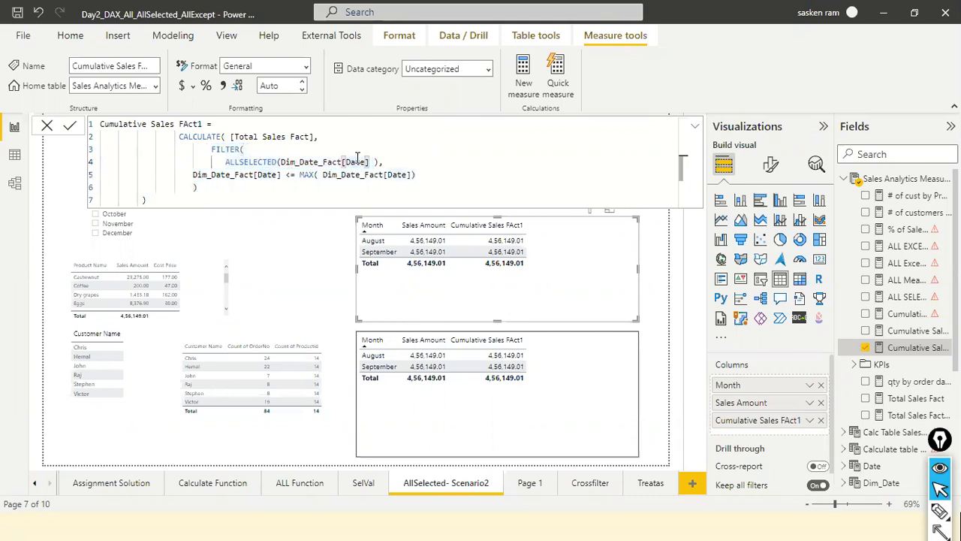
pyautogui.click(231, 174)
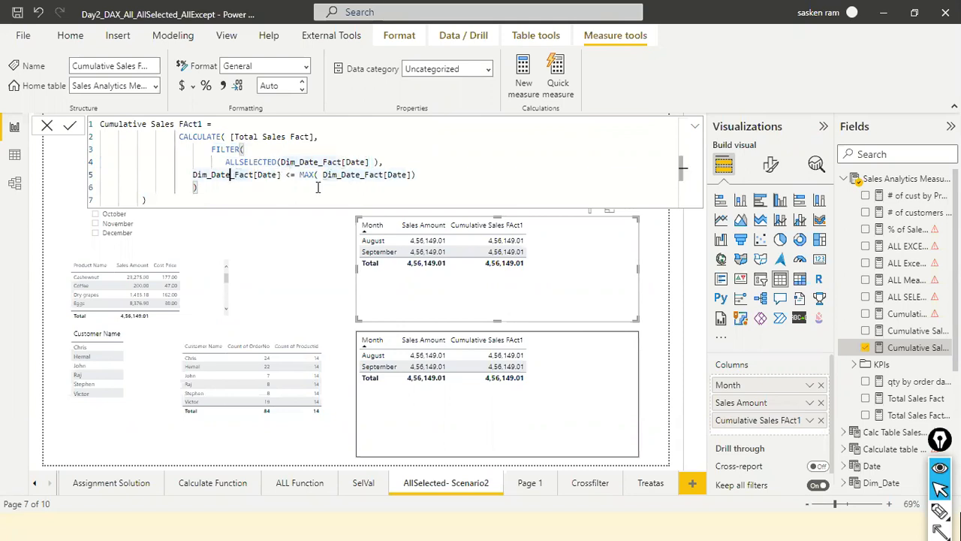
pyautogui.click(278, 174)
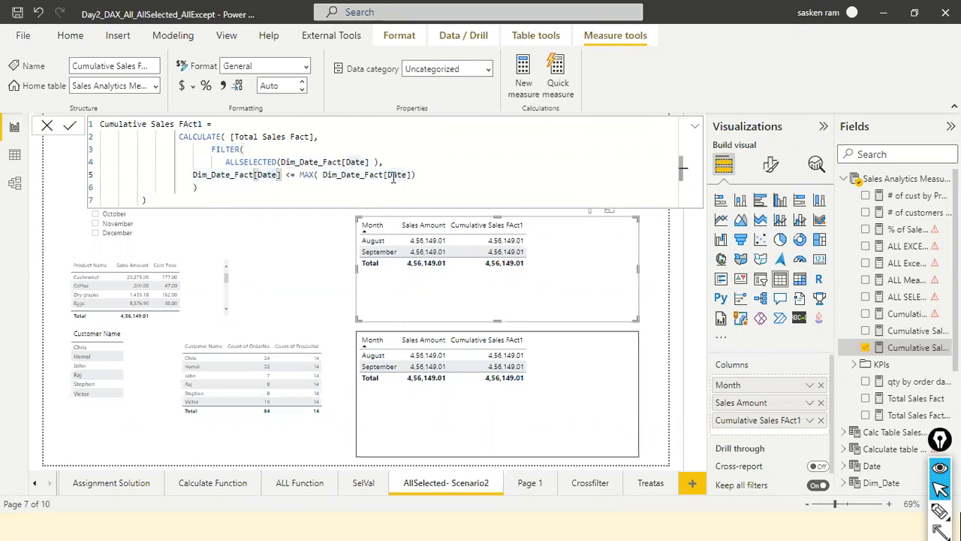
# Highlight the date <= MAX condition and the ALLSELECTED(Dim_Date_Fact[Date]) line in the formula, and open the Crossfilter page.
pyautogui.moveTo(249, 174); pyautogui.dragTo(355, 177)
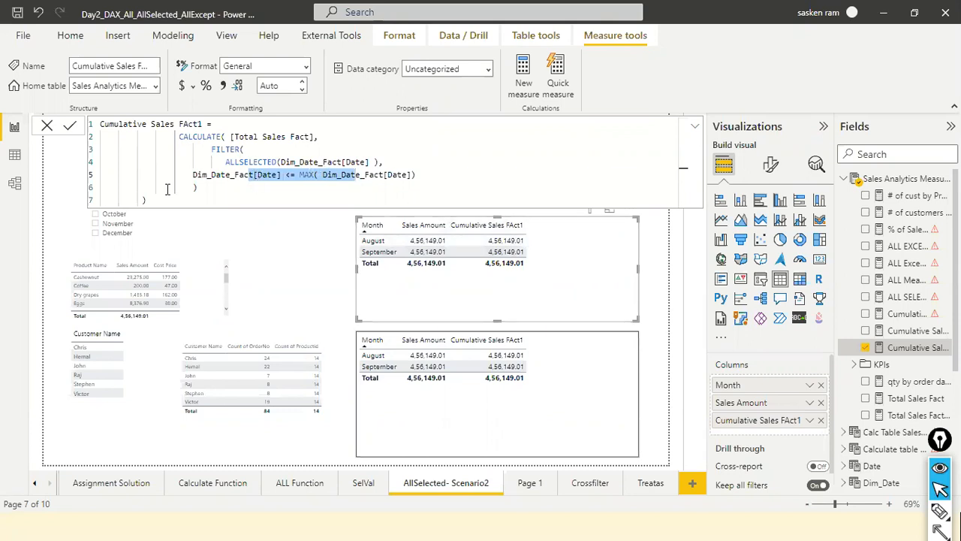
pyautogui.moveTo(213, 163); pyautogui.dragTo(384, 161)
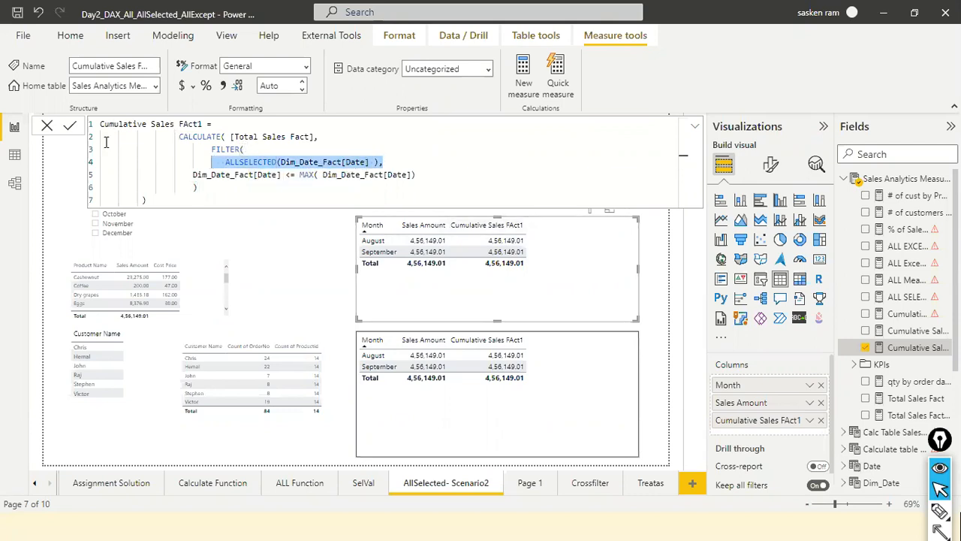
pyautogui.click(590, 488)
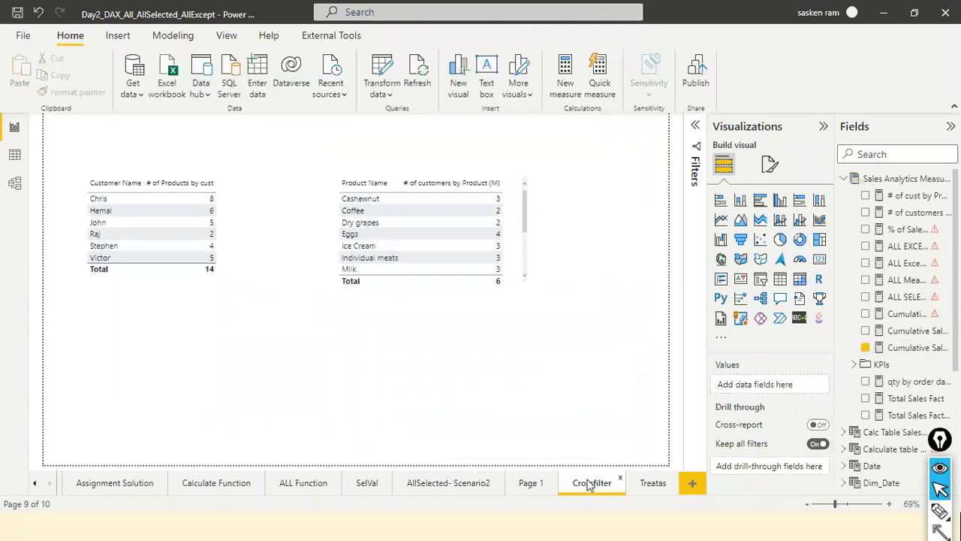
# Show the Filter Functions slide in the PowerPoint slide show and switch to the TopN_Rank_Summarize Power BI report.
pyautogui.hotkey('alt', 'Tab')
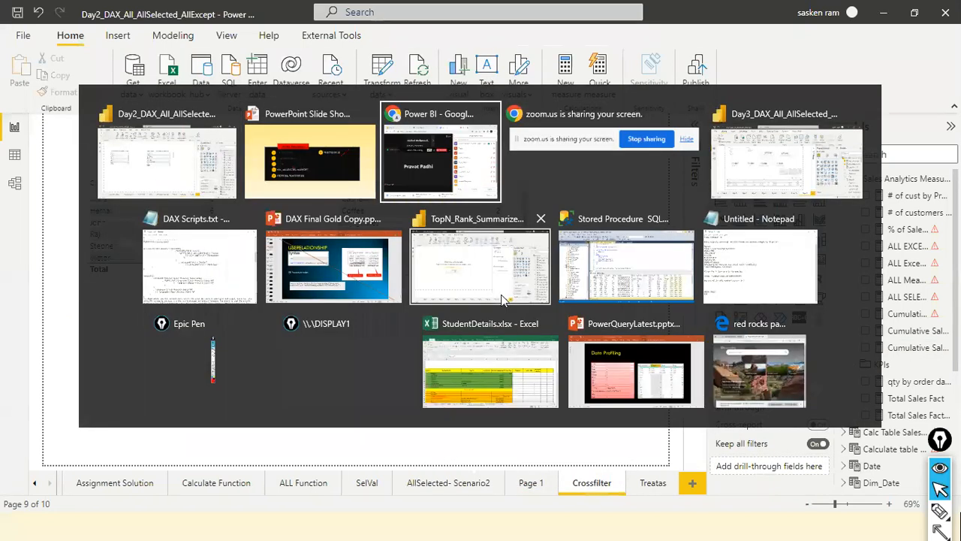
pyautogui.hotkey('alt', 'shift', 'Tab')
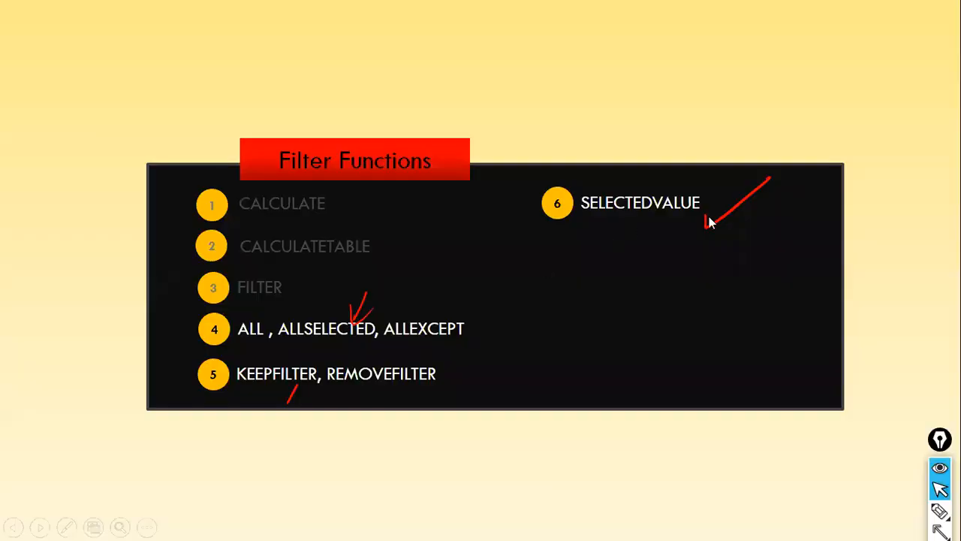
pyautogui.hotkey('alt', 'Tab')
pyautogui.hotkey('alt', 'Tab')
pyautogui.hotkey('alt', 'Tab')
pyautogui.hotkey('alt', 'Tab')
pyautogui.hotkey('alt', 'Tab')
pyautogui.hotkey('alt', 'Tab')
pyautogui.hotkey('alt', 'Tab')
pyautogui.hotkey('alt', 'Tab')
pyautogui.hotkey('alt', 'Tab')
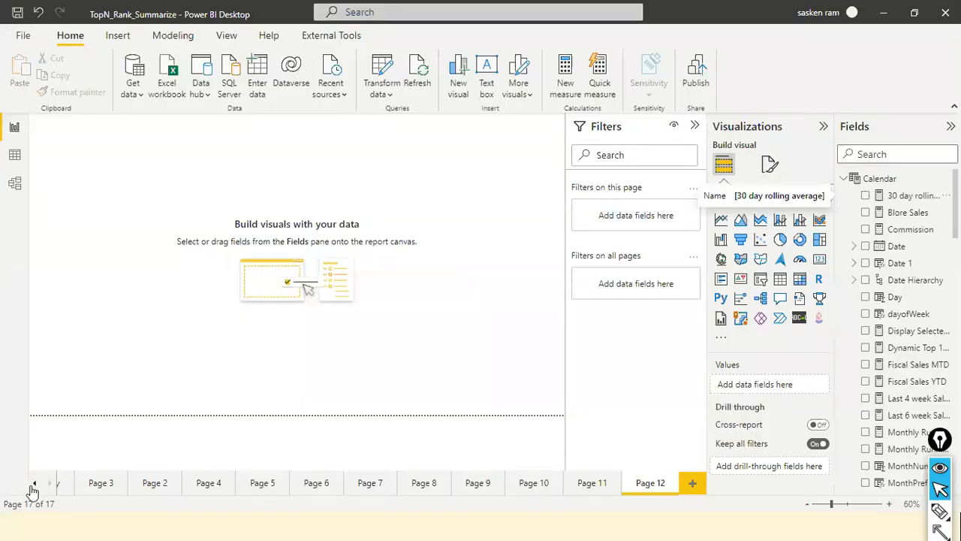
# Open the Display Measures and Title Dynnamically page and select Net Profit in its upper Column1 slicer.
pyautogui.click(34, 484)
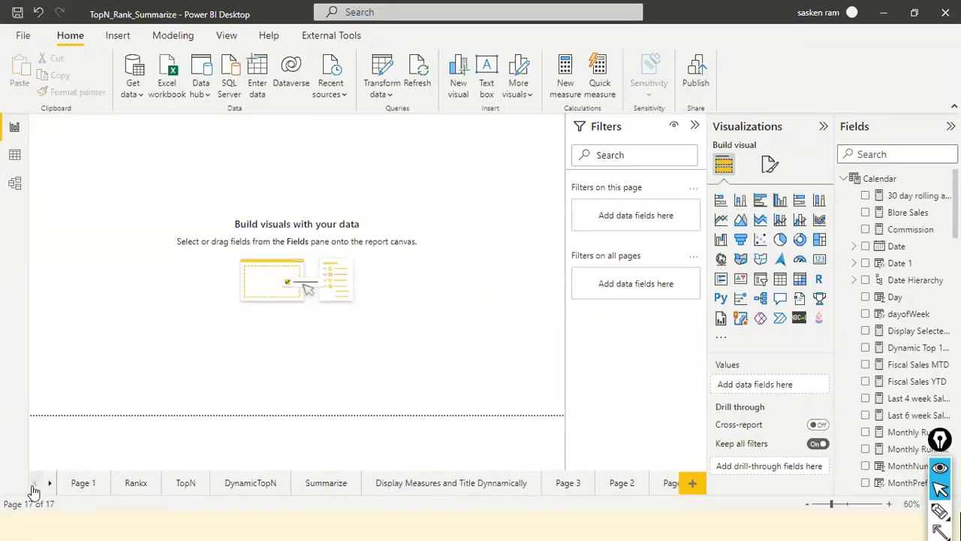
pyautogui.click(436, 484)
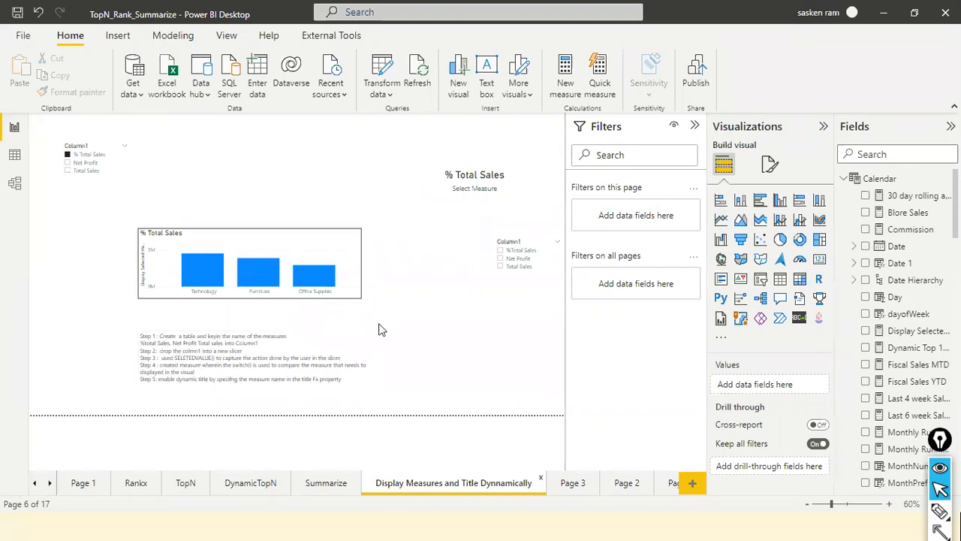
pyautogui.click(339, 246)
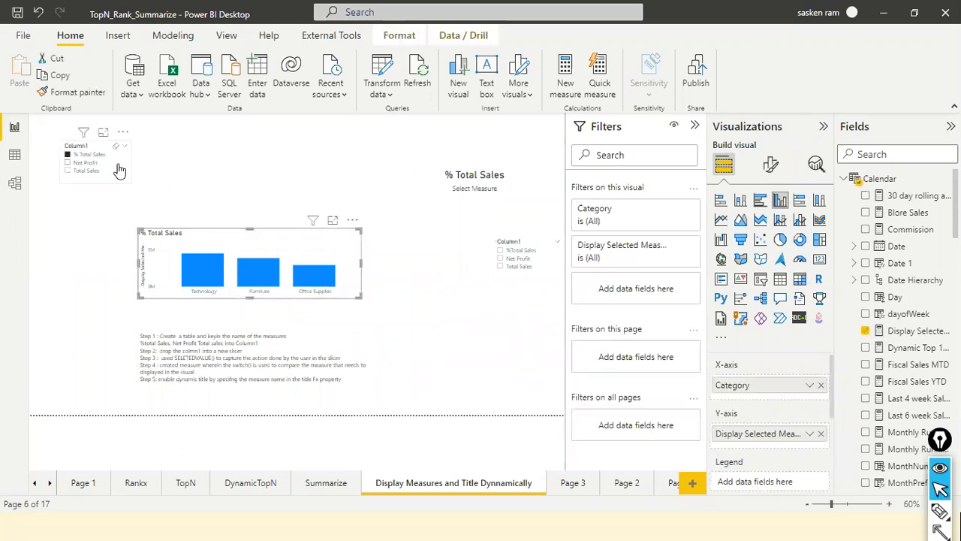
pyautogui.click(86, 162)
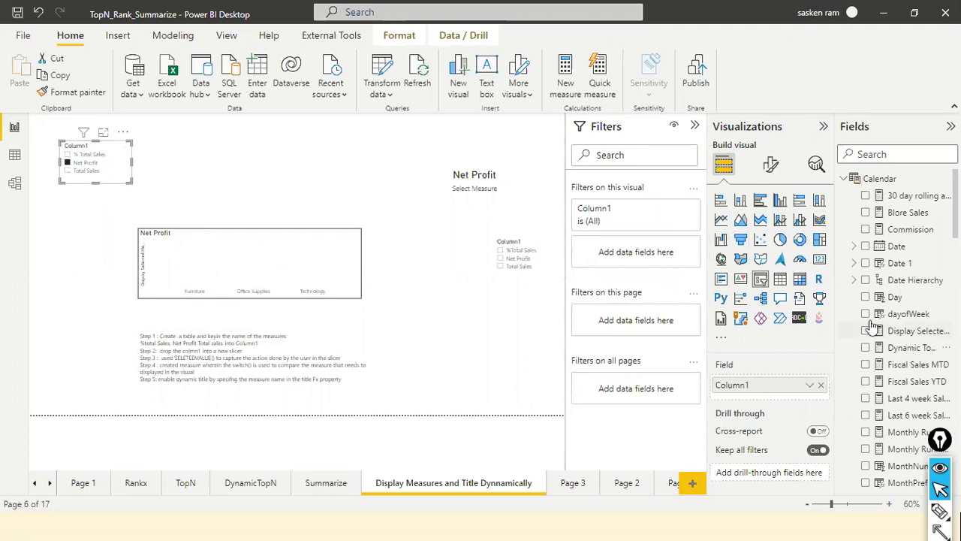
pyautogui.scroll(-10, 872, 324)
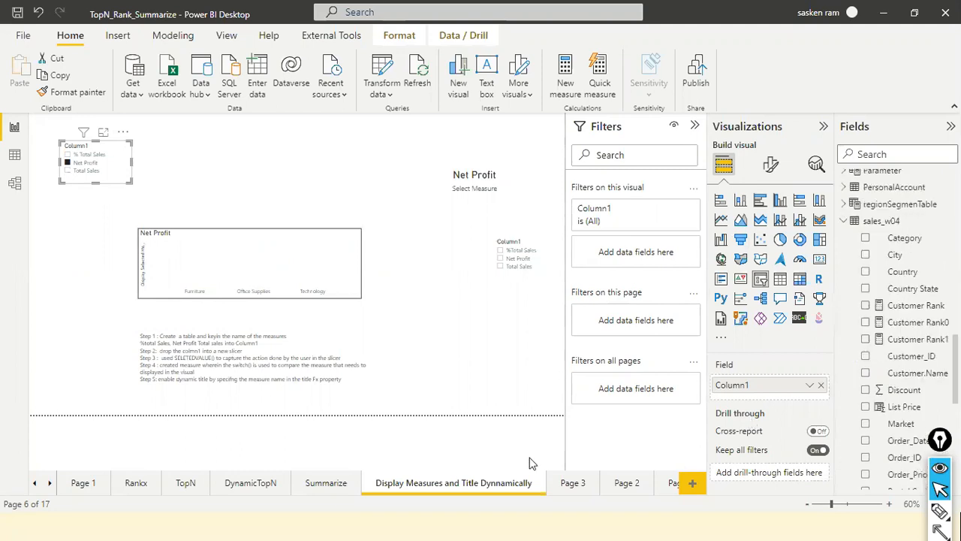
# Go to the empty Page 2 and place a small blank slicer with a blank clustered column chart below it.
pyautogui.click(574, 485)
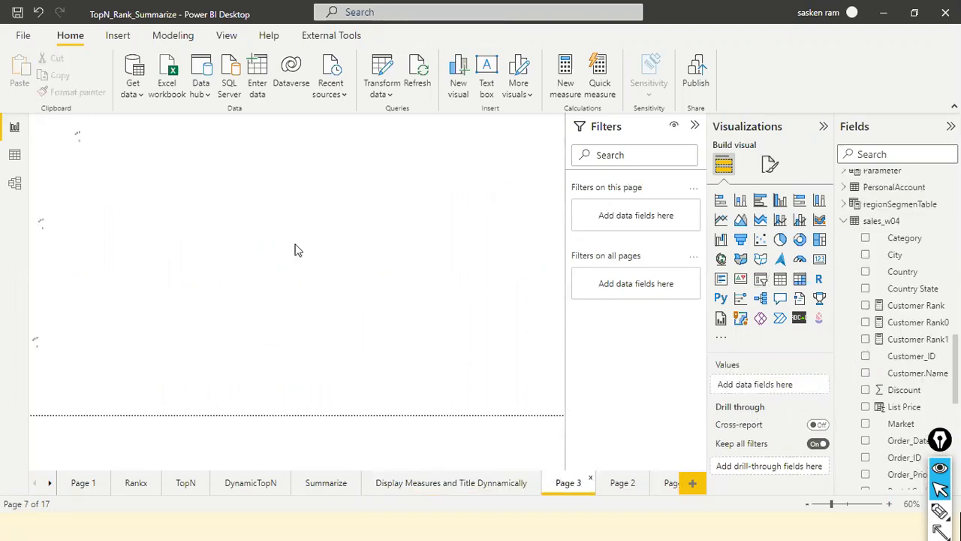
pyautogui.click(625, 483)
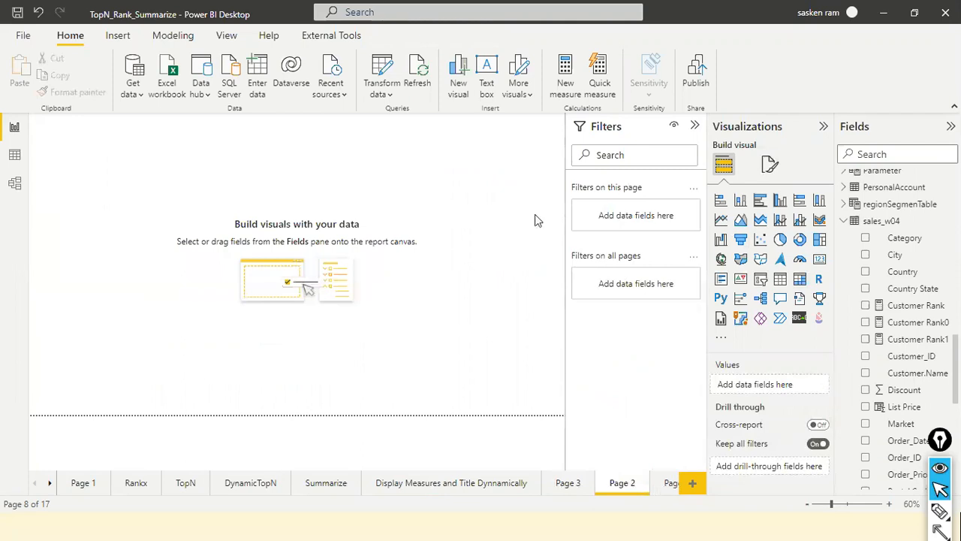
pyautogui.click(761, 281)
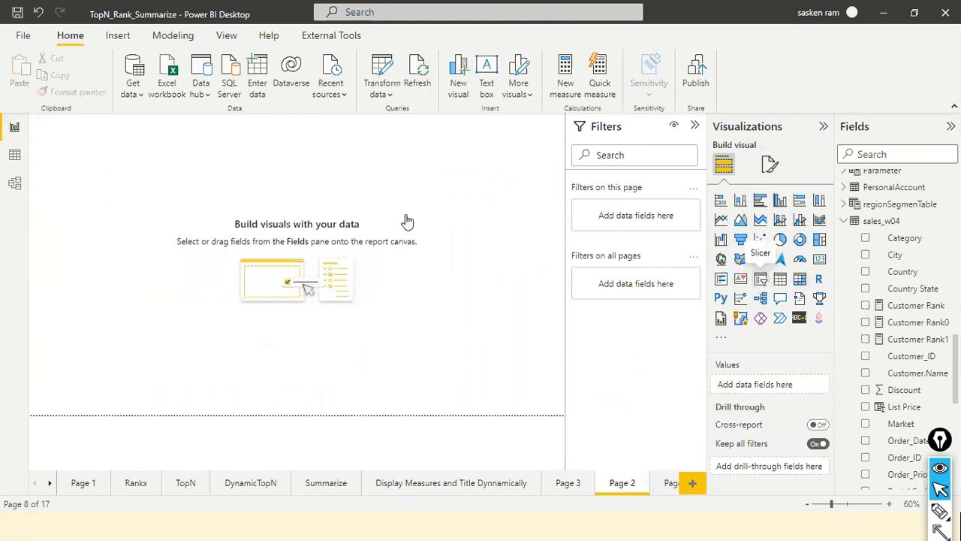
pyautogui.moveTo(131, 250); pyautogui.dragTo(147, 194)
pyautogui.click(214, 251)
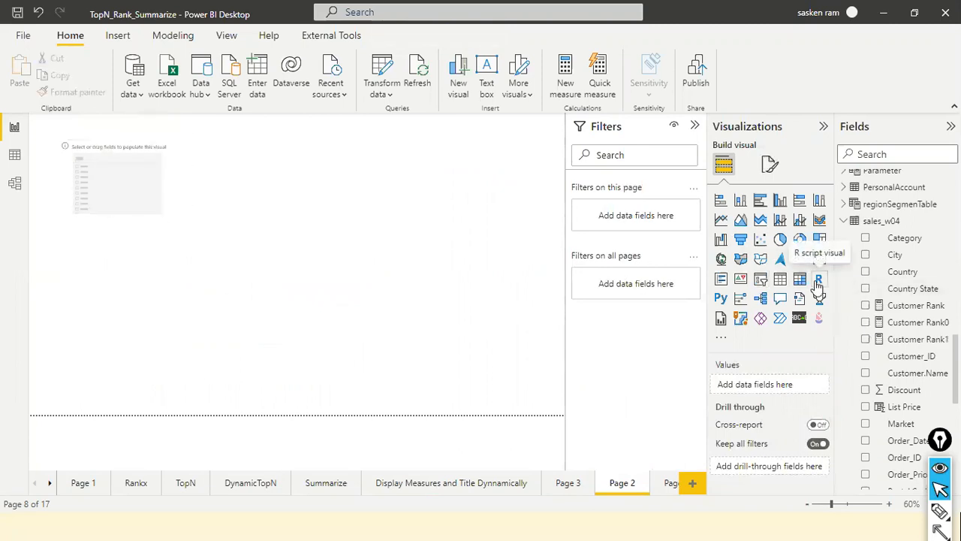
pyautogui.moveTo(154, 273); pyautogui.dragTo(277, 321)
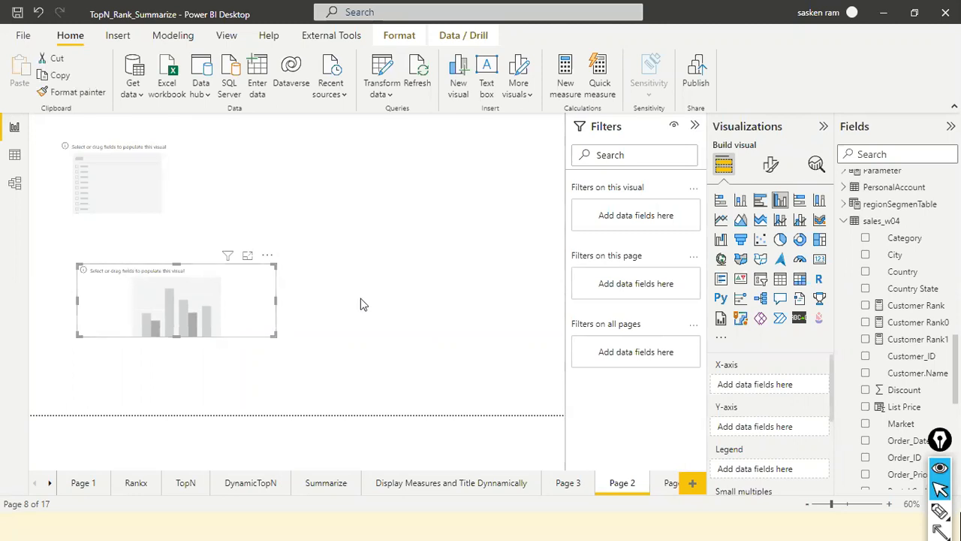
pyautogui.click(380, 294)
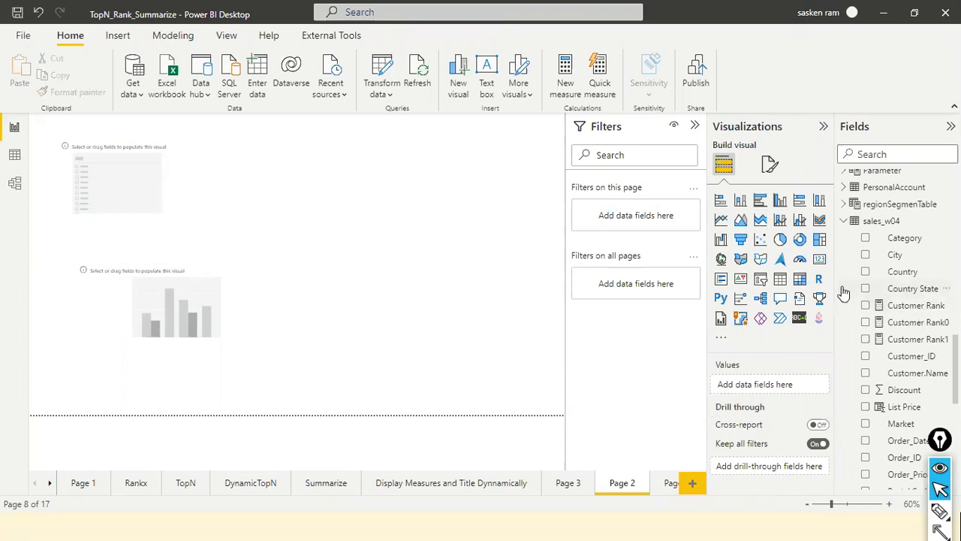
# Add a blank card visual to the right of the slicer and column chart, leaving no visual selected.
pyautogui.click(818, 260)
pyautogui.moveTo(241, 375); pyautogui.dragTo(480, 228)
pyautogui.moveTo(320, 226); pyautogui.dragTo(383, 224)
pyautogui.click(297, 271)
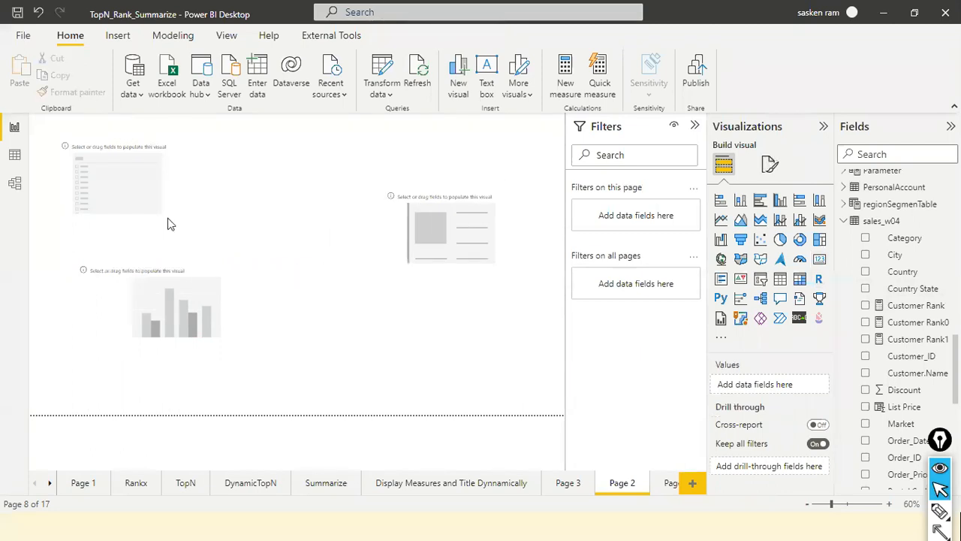
pyautogui.click(170, 193)
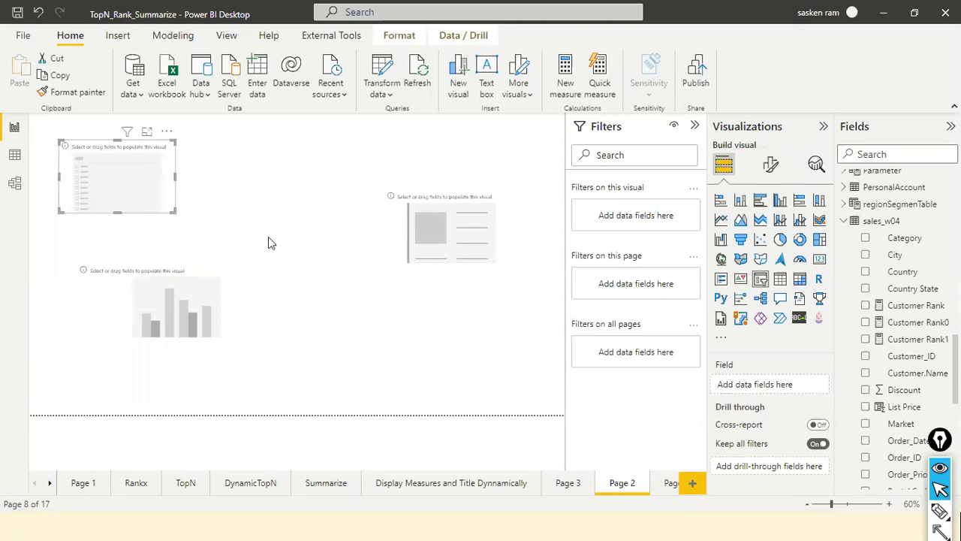
pyautogui.click(221, 215)
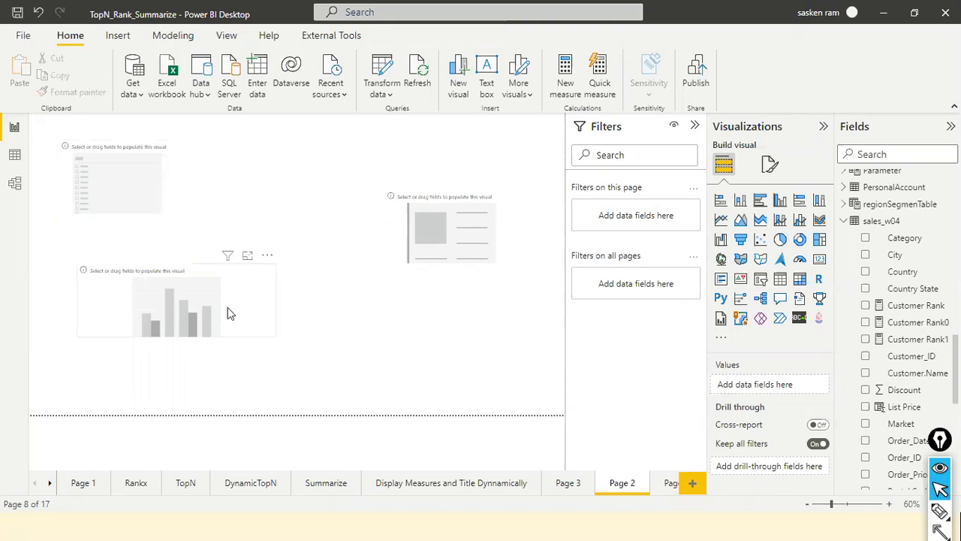
# Create a manually entered table with % of Total Sales and % of Net Sales as the first two Column1 rows.
pyautogui.click(254, 83)
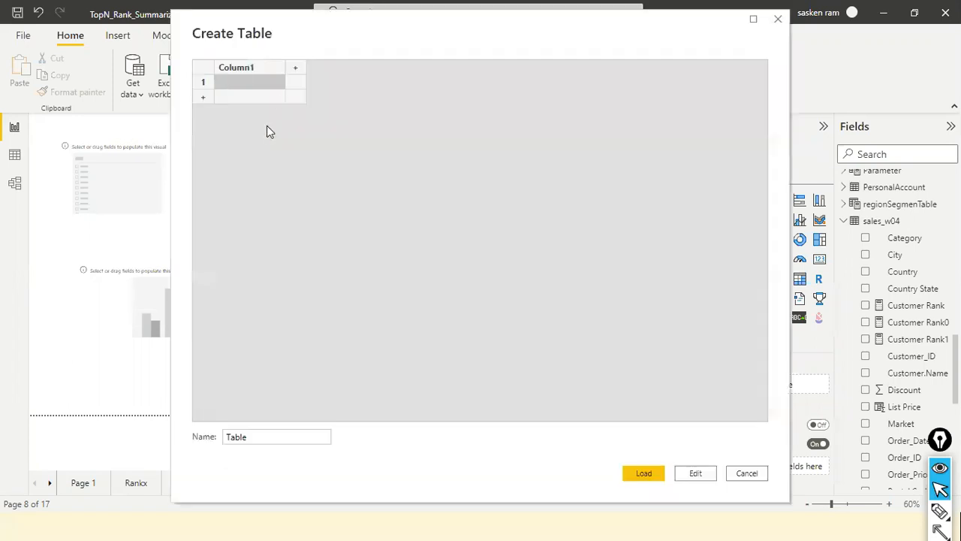
pyautogui.click(267, 79)
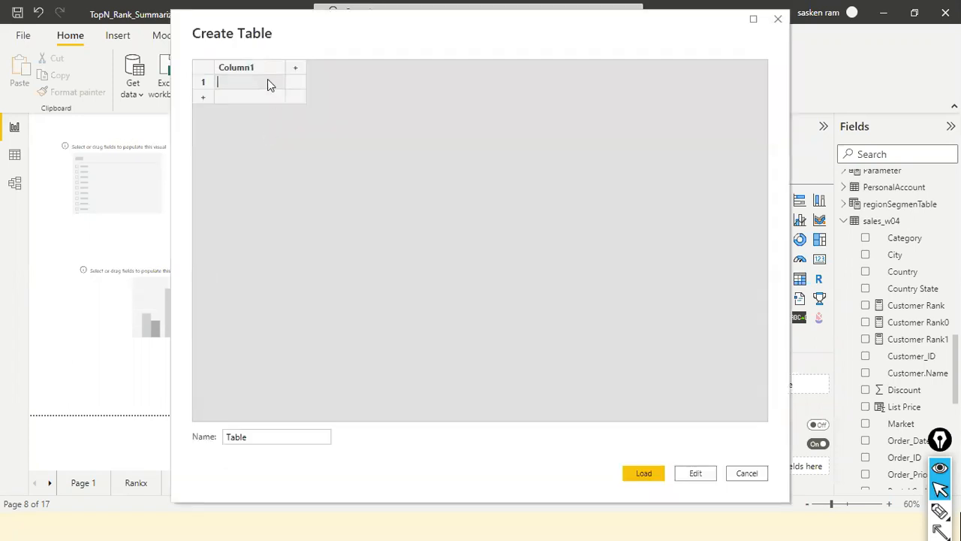
pyautogui.write('% of Total Sales')
pyautogui.press('Return')
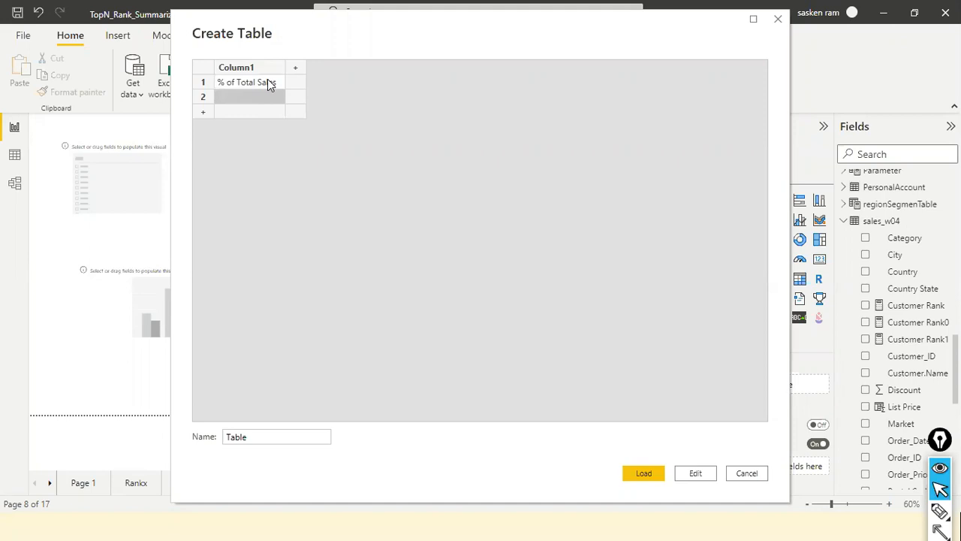
pyautogui.write('% of Net Sales')
pyautogui.press('Return')
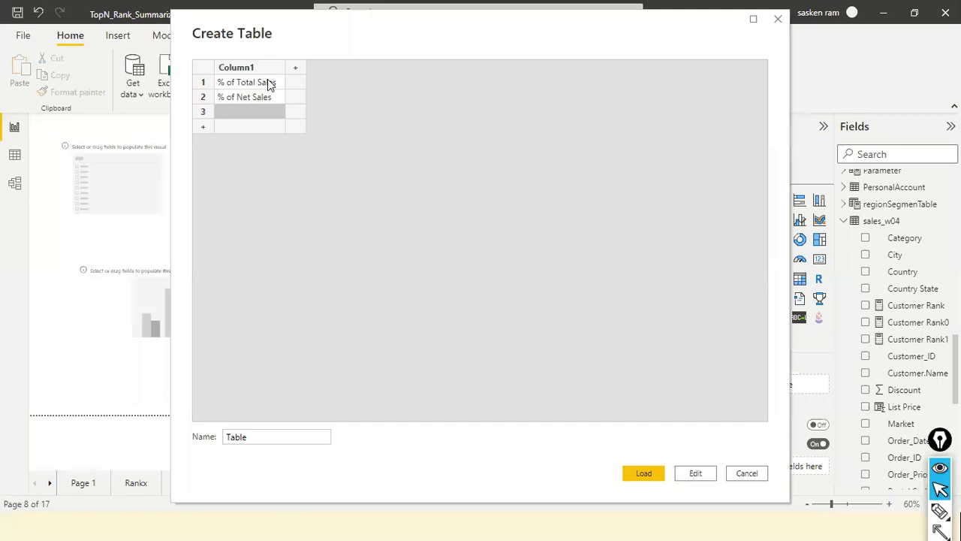
# Enter Net Sales as the third Column1 row, load the table, and apply the pending query changes.
pyautogui.write('Net Sales')
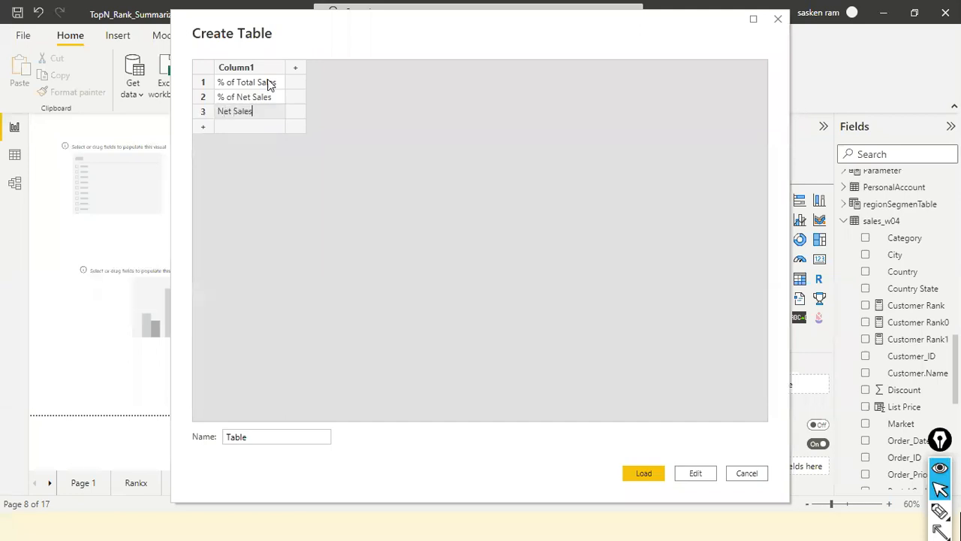
pyautogui.press('Return')
pyautogui.press('Up')
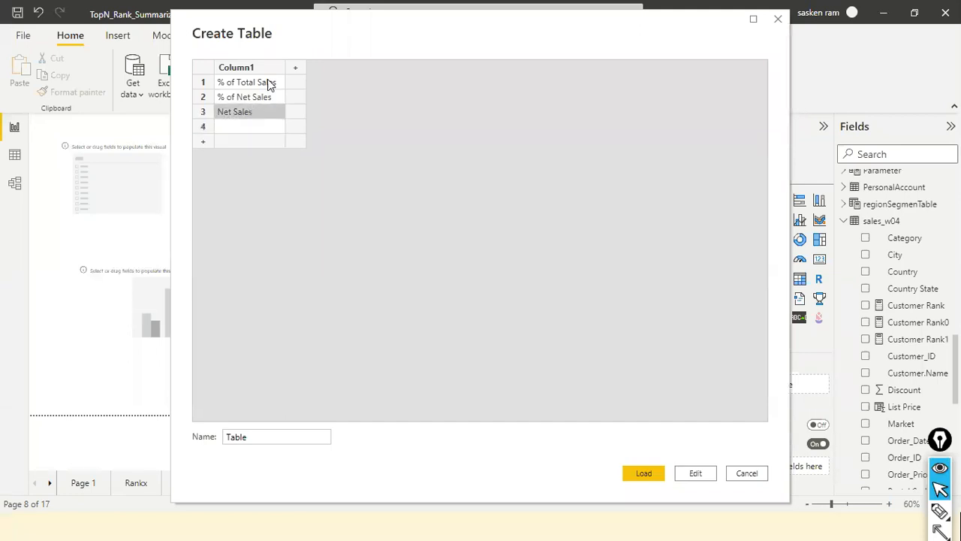
pyautogui.click(638, 479)
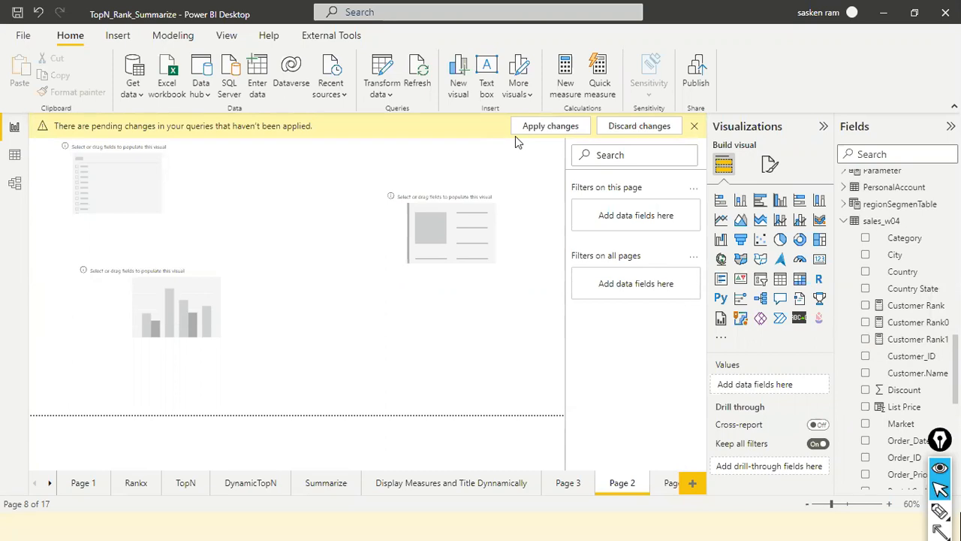
pyautogui.click(515, 134)
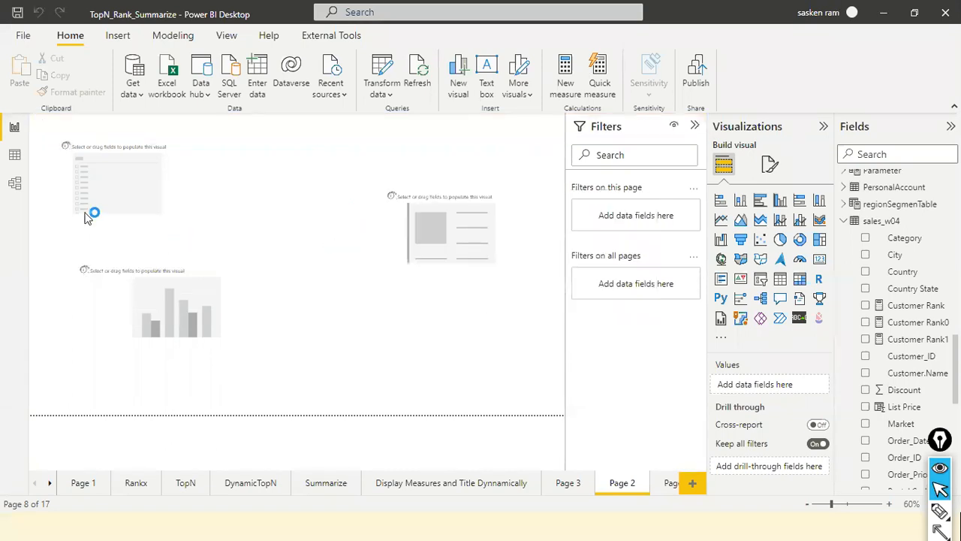
# Inspect the rows of the newly loaded Table in the data view and return to the report page.
pyautogui.click(15, 156)
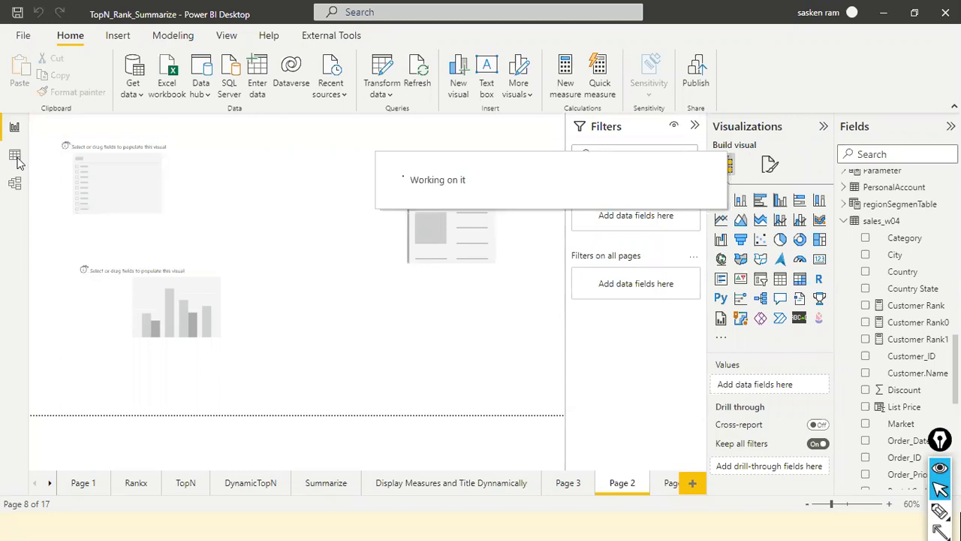
pyautogui.click(15, 156)
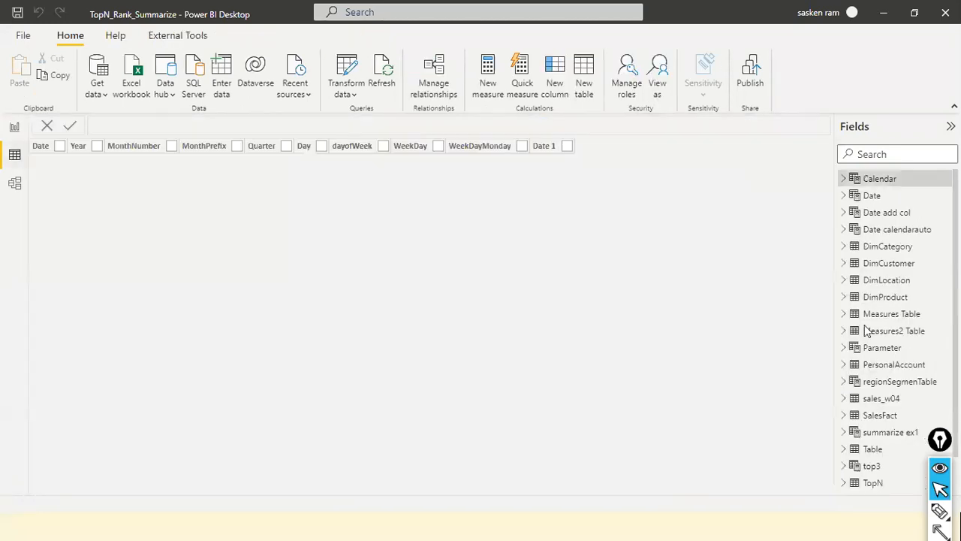
pyautogui.scroll(-1, 909, 379)
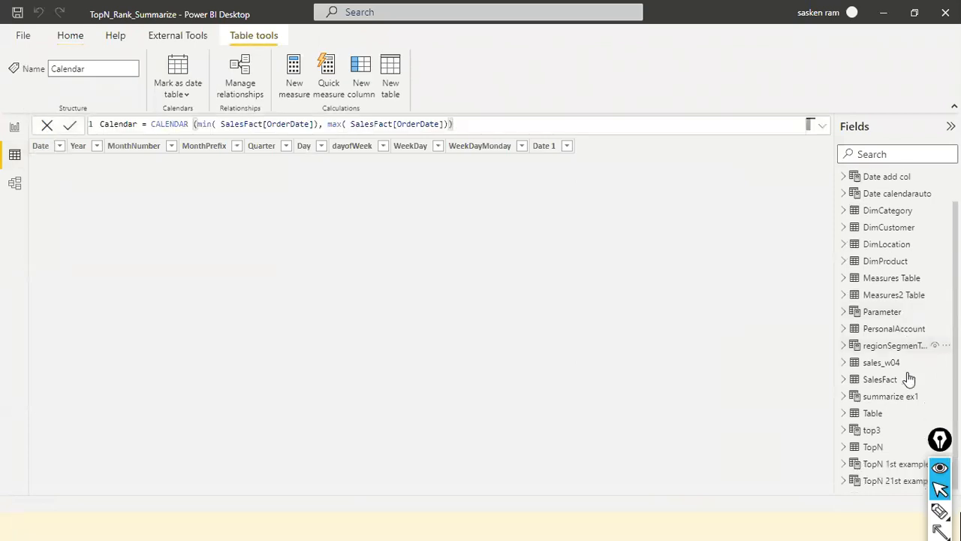
pyautogui.click(876, 419)
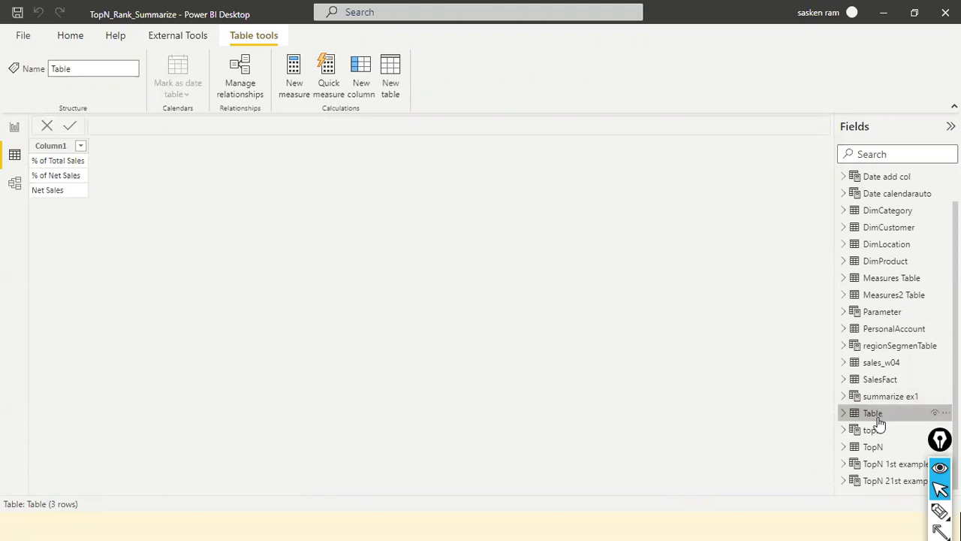
pyautogui.click(13, 127)
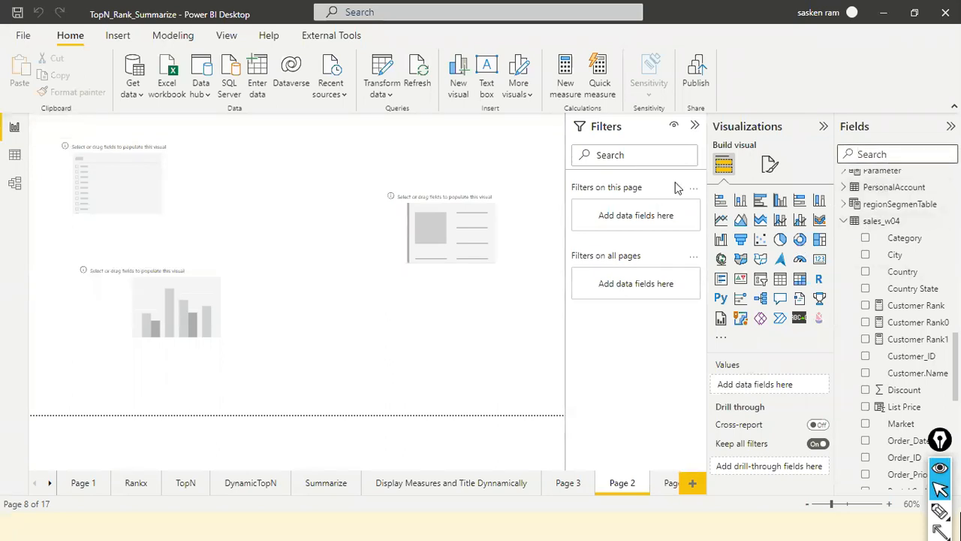
# Find the Measures Table in the field list and populate the blank slicer with its Column1 field.
pyautogui.click(893, 154)
pyautogui.write('meas')
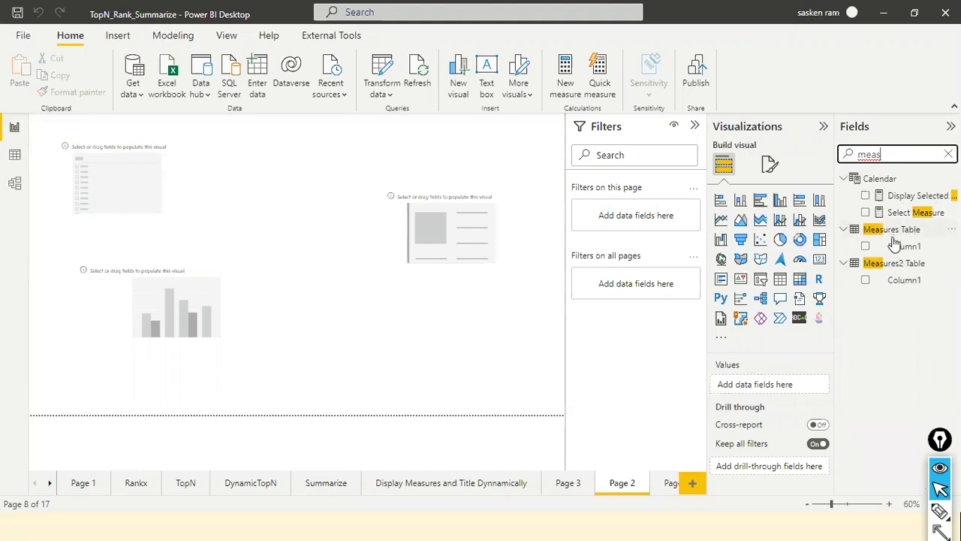
pyautogui.click(909, 256)
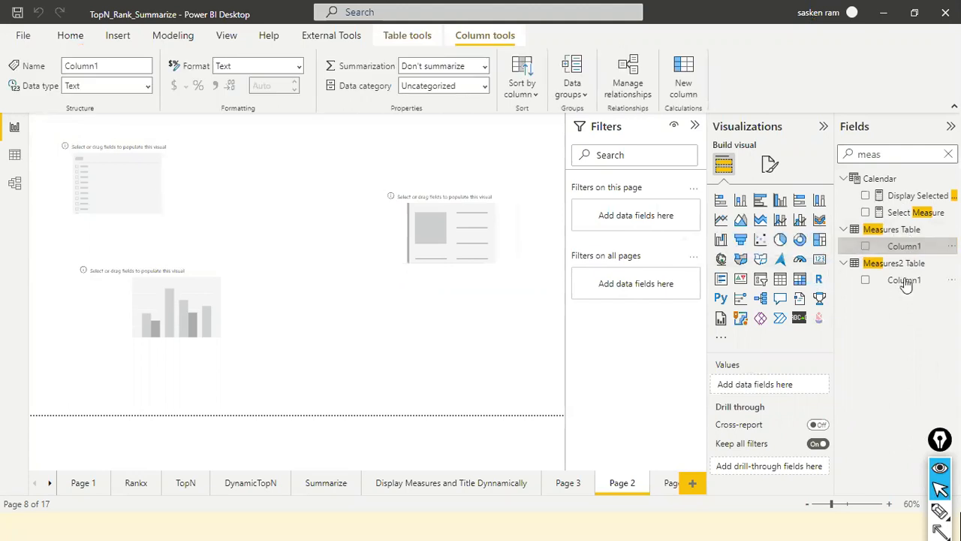
pyautogui.moveTo(906, 248); pyautogui.dragTo(131, 189)
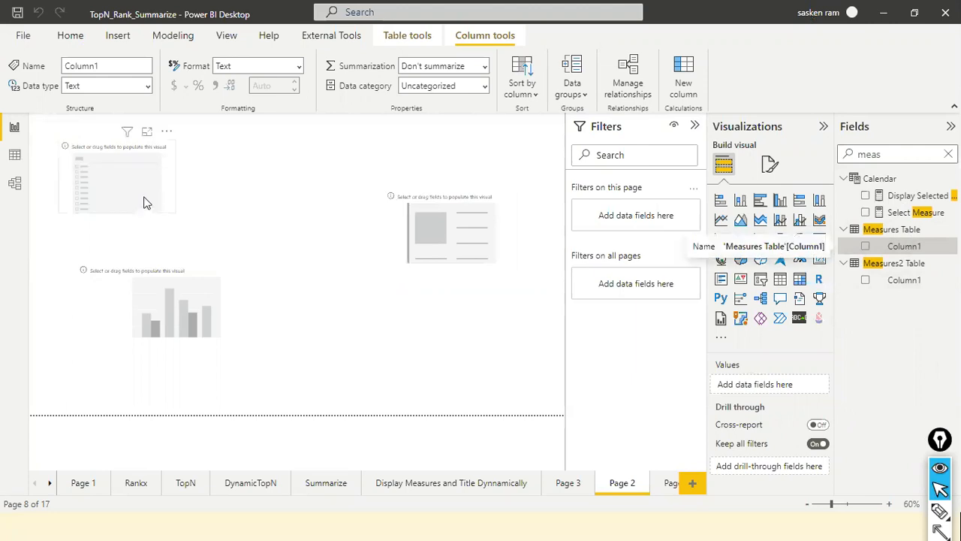
pyautogui.click(147, 203)
pyautogui.moveTo(914, 248); pyautogui.dragTo(110, 178)
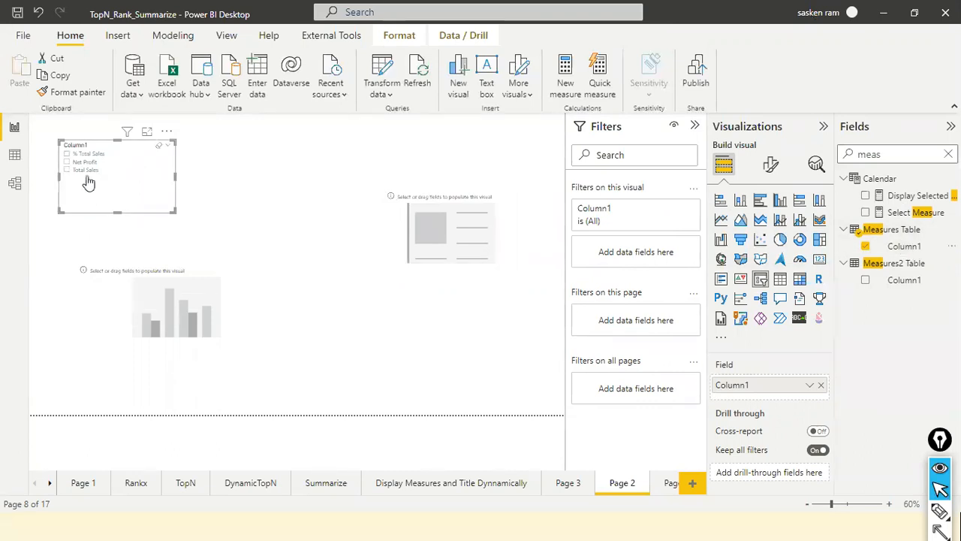
# Shorten the Column1 slicer to fit its three options and shift it slightly down and right, leaving it deselected.
pyautogui.moveTo(117, 209); pyautogui.dragTo(135, 190)
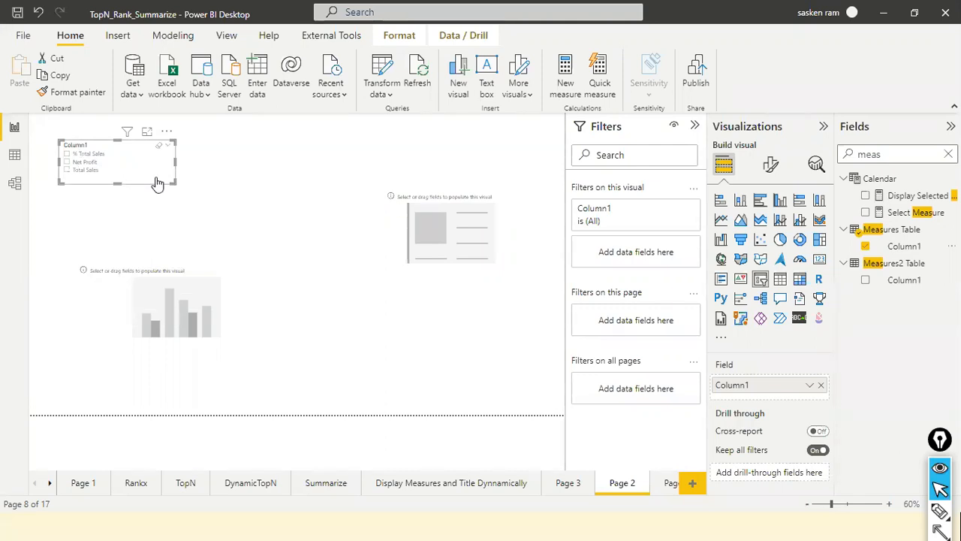
pyautogui.click(211, 202)
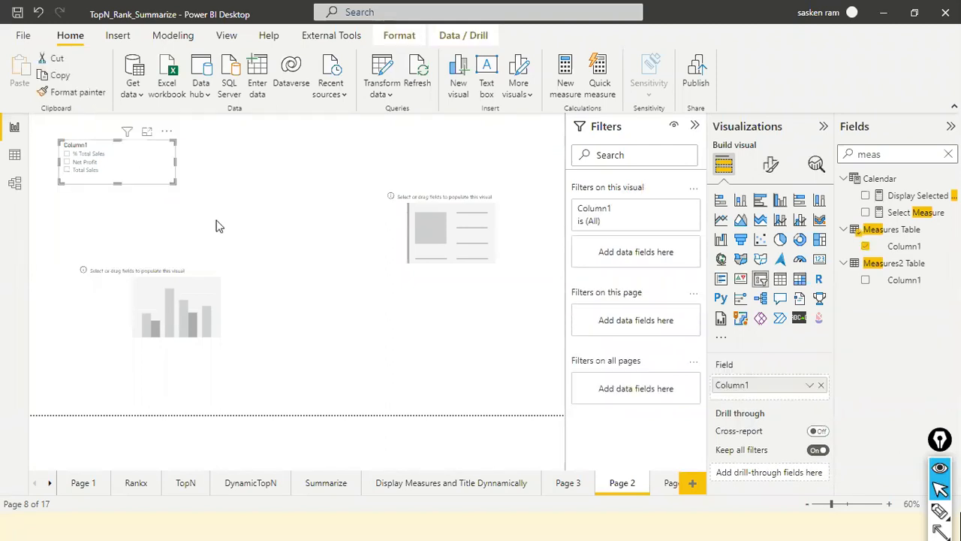
pyautogui.moveTo(163, 180); pyautogui.dragTo(181, 201)
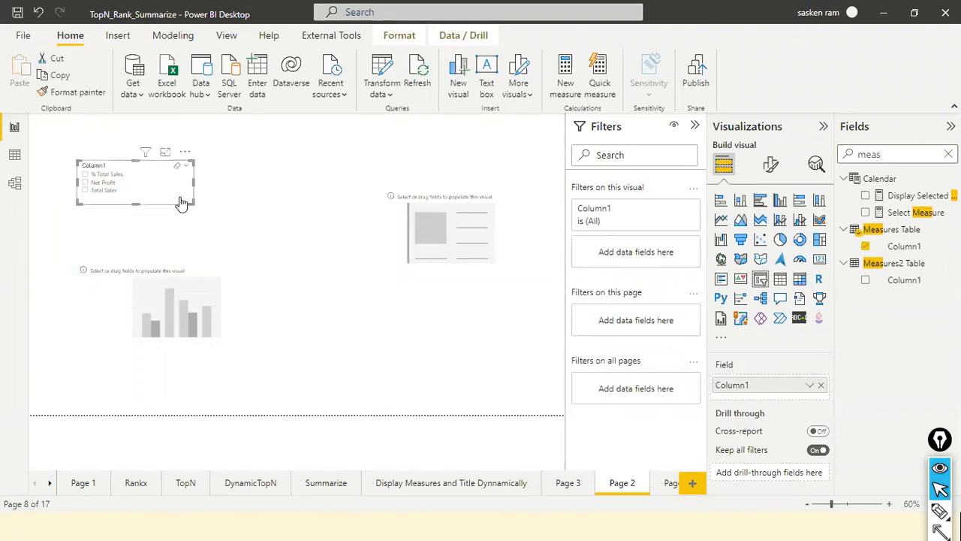
pyautogui.click(239, 204)
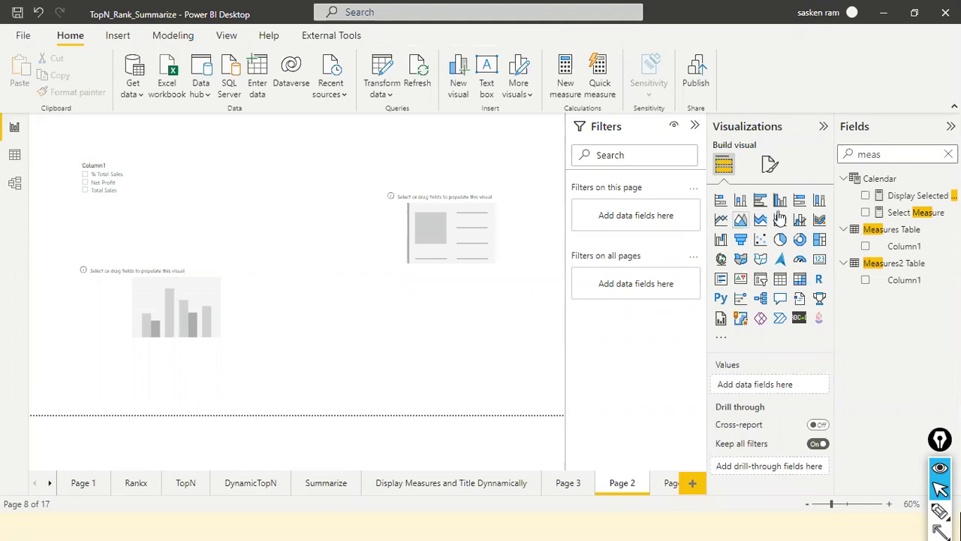
# Find the Select Measure measure, review its SELECTEDVALUE formula, and add the measure to the blank card.
pyautogui.click(947, 154)
pyautogui.write('select')
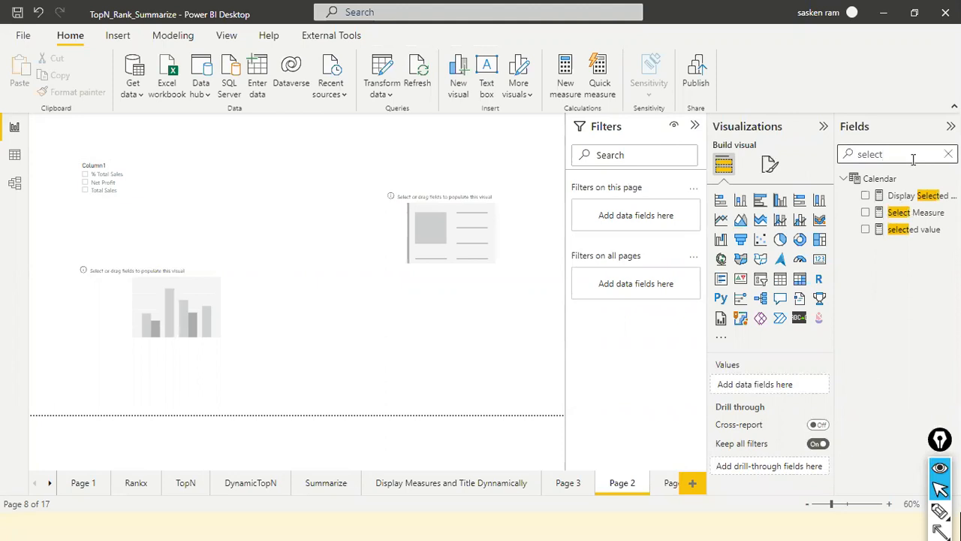
pyautogui.click(915, 214)
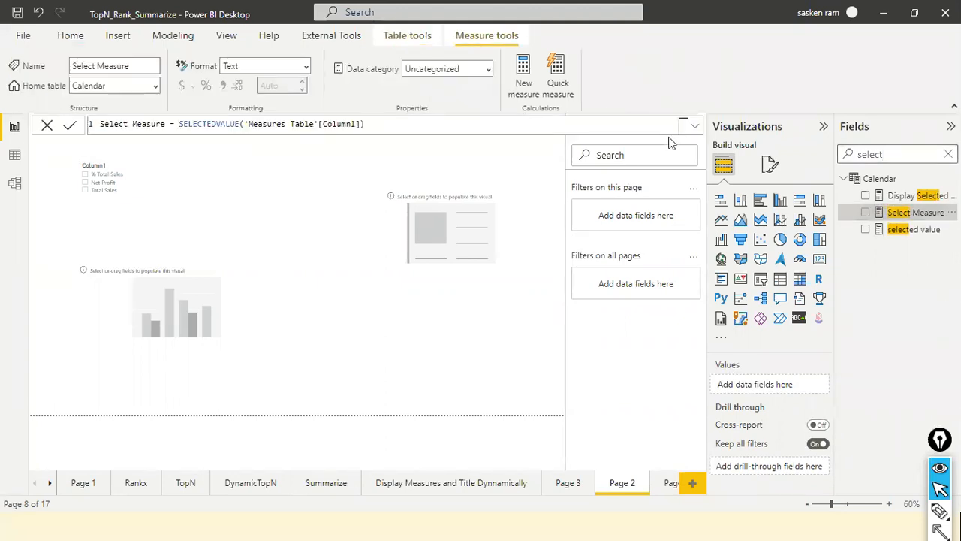
pyautogui.click(223, 124)
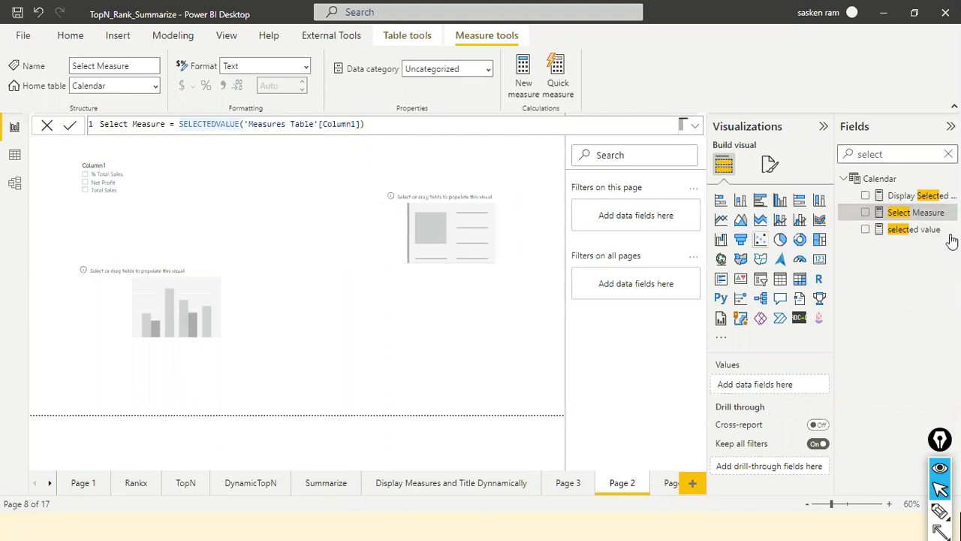
pyautogui.moveTo(918, 216); pyautogui.dragTo(475, 222)
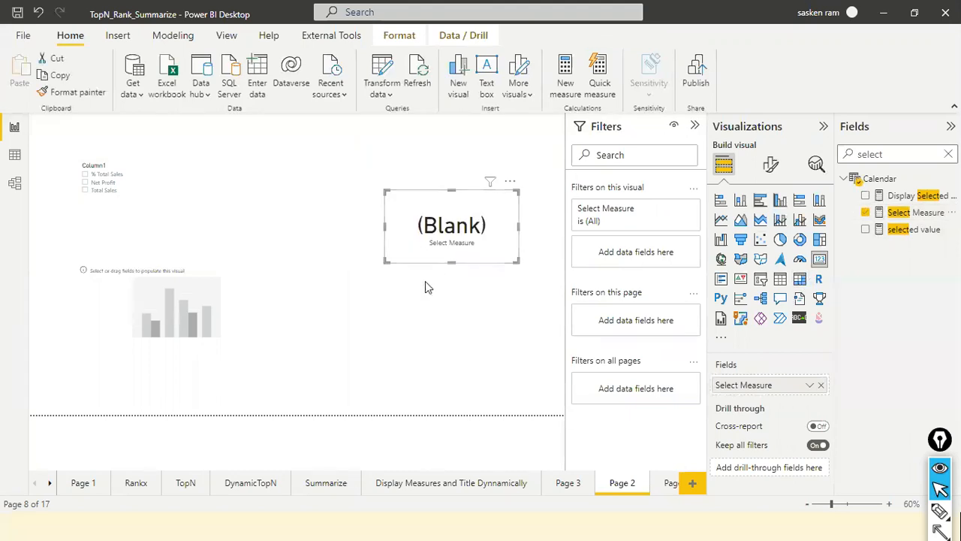
# Test the card by choosing % Total Sales and Total Sales in turn in the slicer, and review the Select Measure formula.
pyautogui.click(86, 175)
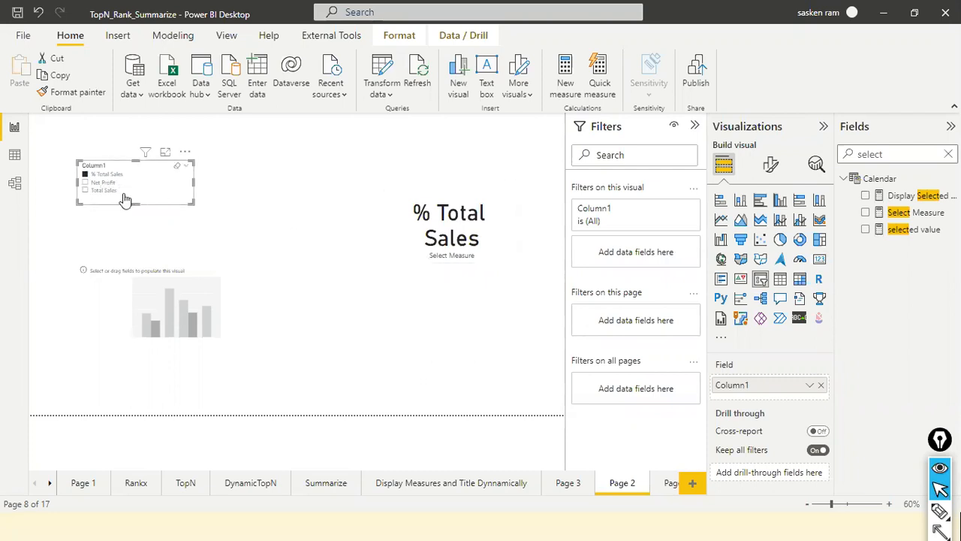
pyautogui.click(86, 190)
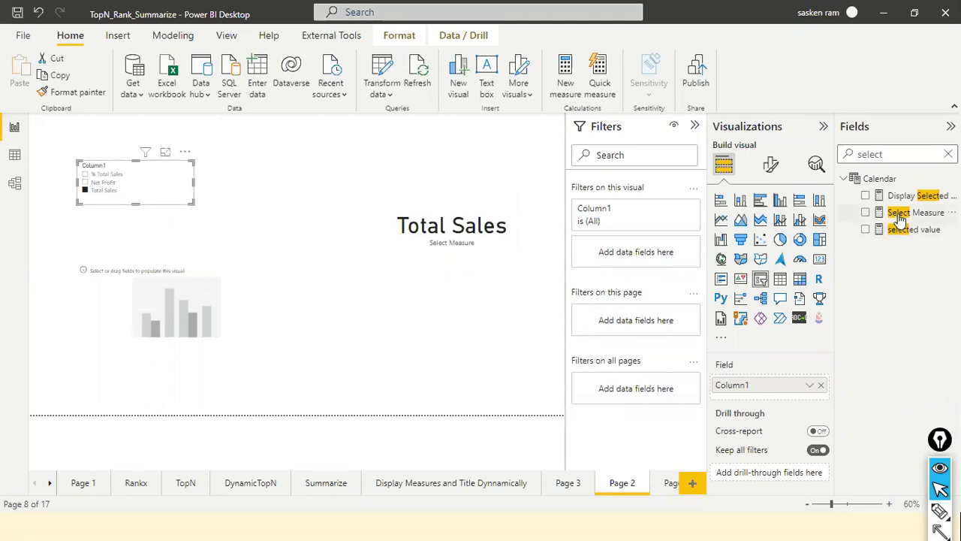
pyautogui.click(454, 218)
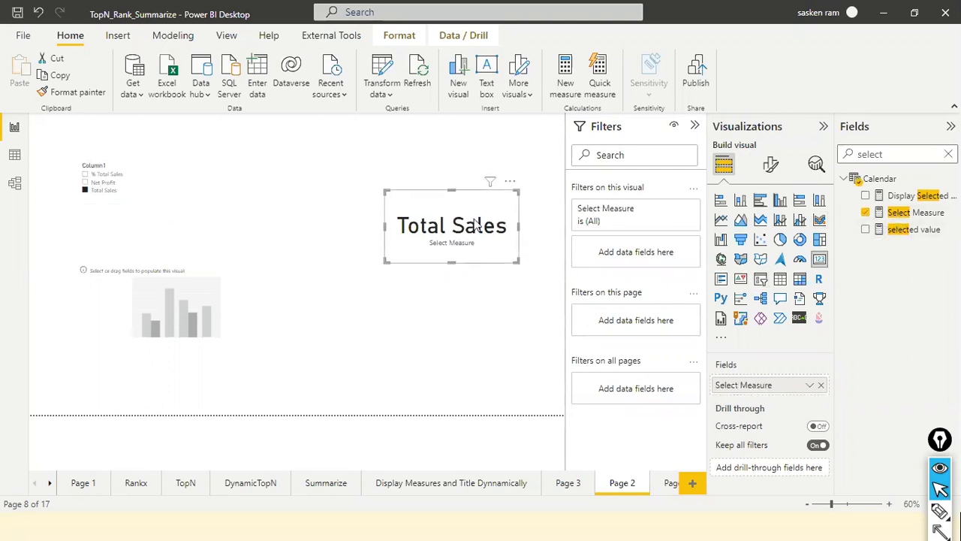
pyautogui.click(914, 214)
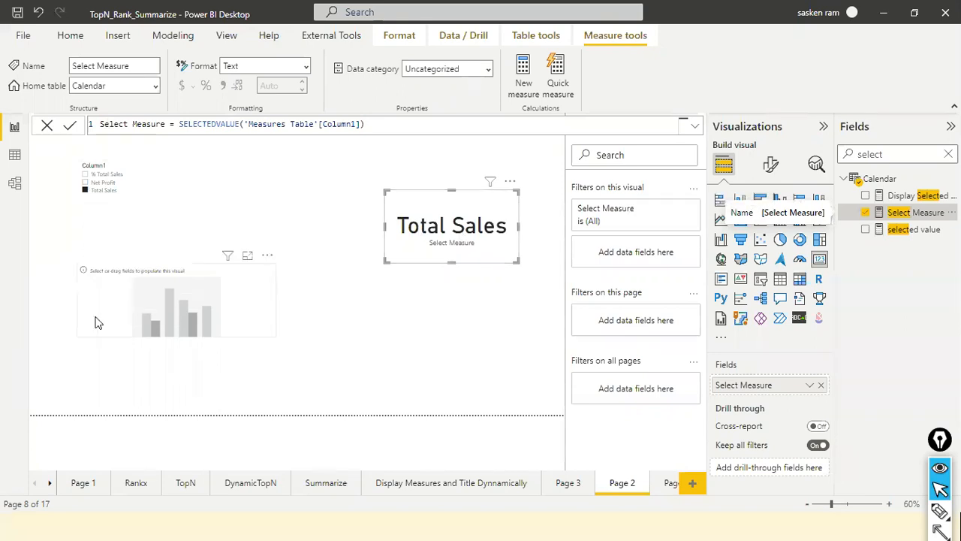
# Add Category from sales_w04 to the X-axis of the blank column chart and move the chart slightly lower.
pyautogui.click(240, 312)
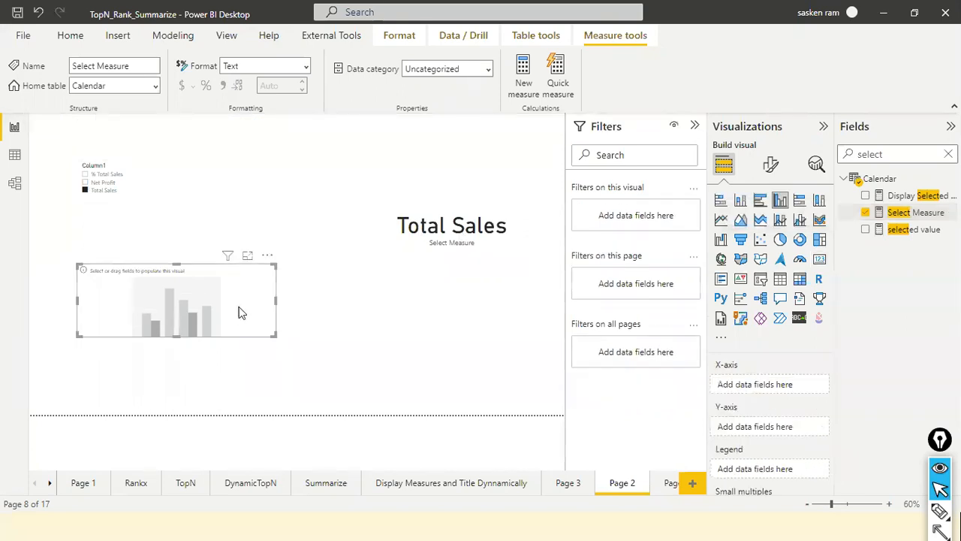
pyautogui.click(948, 154)
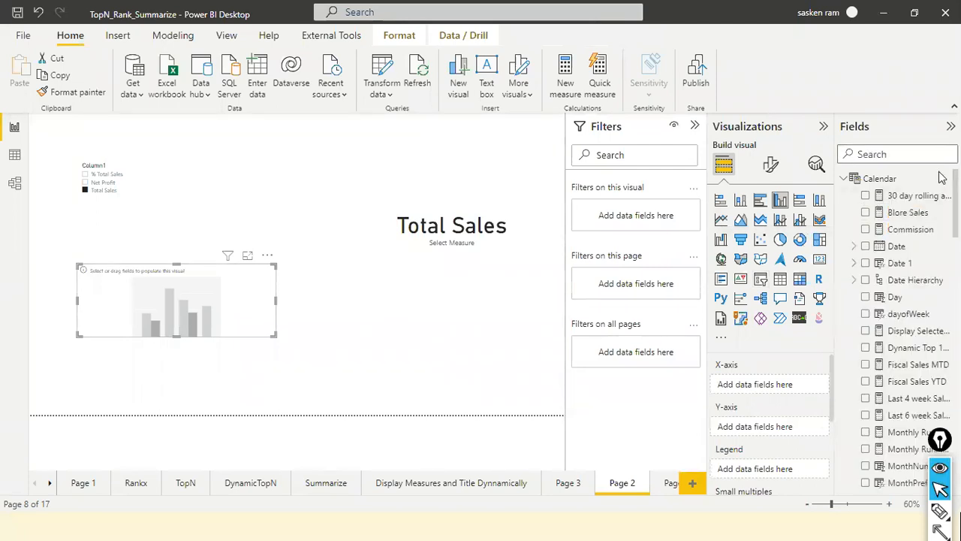
pyautogui.click(890, 155)
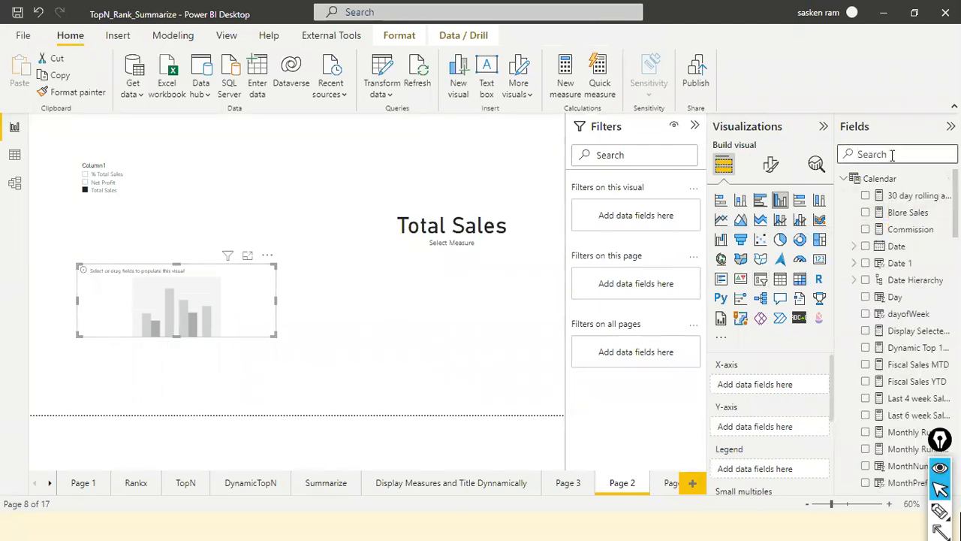
pyautogui.write('cate')
pyautogui.moveTo(899, 250); pyautogui.dragTo(138, 303)
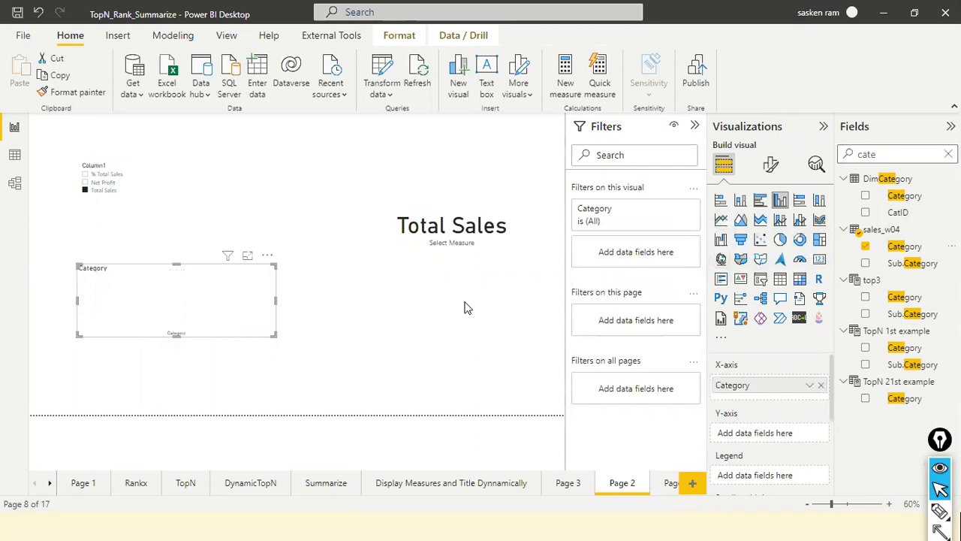
pyautogui.moveTo(210, 318); pyautogui.dragTo(201, 343)
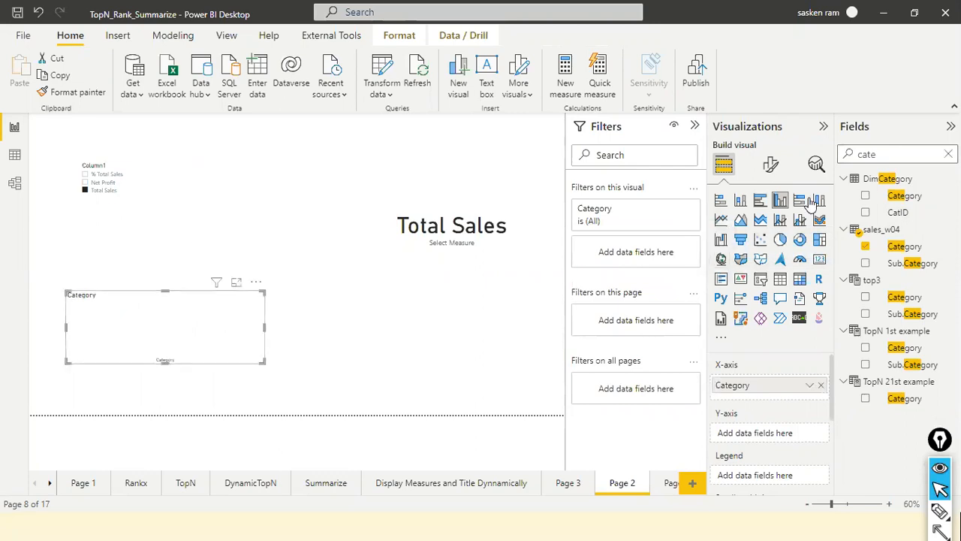
# Find the Display Selected Measure measure and add it to the Y-axis of the Category column chart.
pyautogui.click(949, 154)
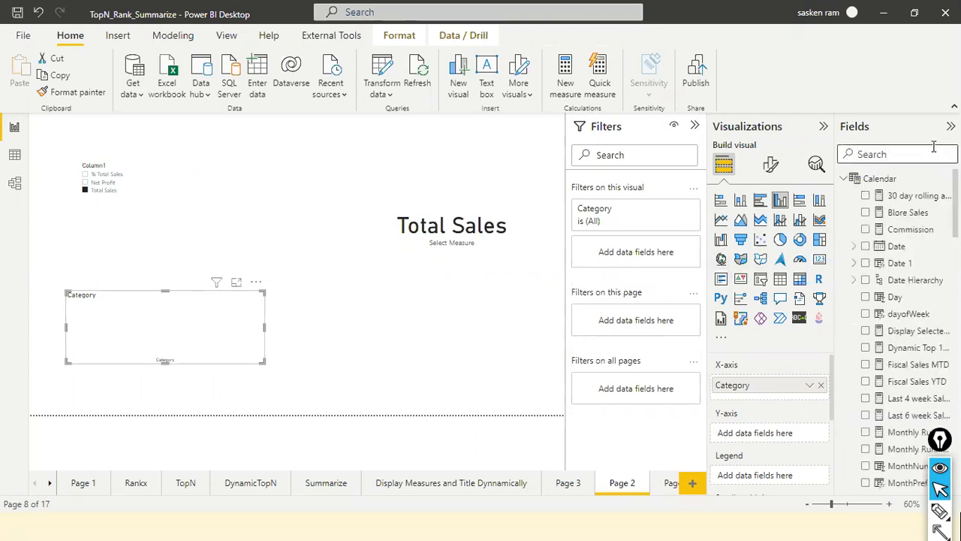
pyautogui.write('disp')
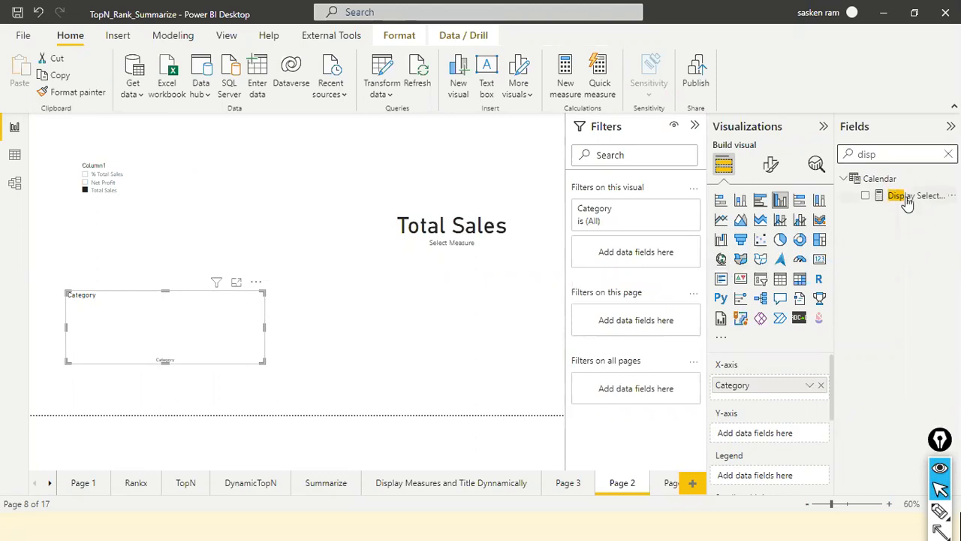
pyautogui.moveTo(916, 196); pyautogui.dragTo(219, 324)
pyautogui.moveTo(900, 196); pyautogui.dragTo(203, 300)
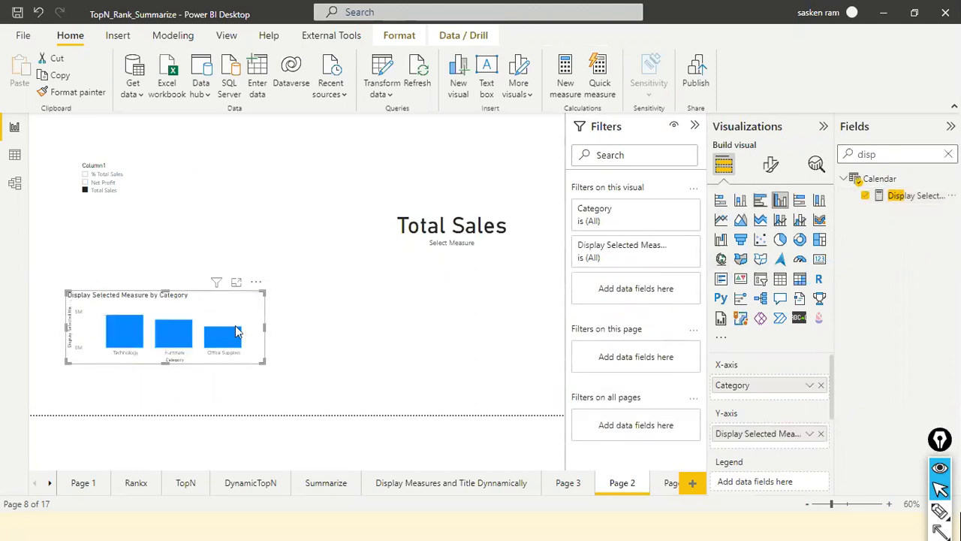
# Reposition the column chart below the slicer and enlarge it in width and height.
pyautogui.moveTo(251, 329); pyautogui.dragTo(280, 345)
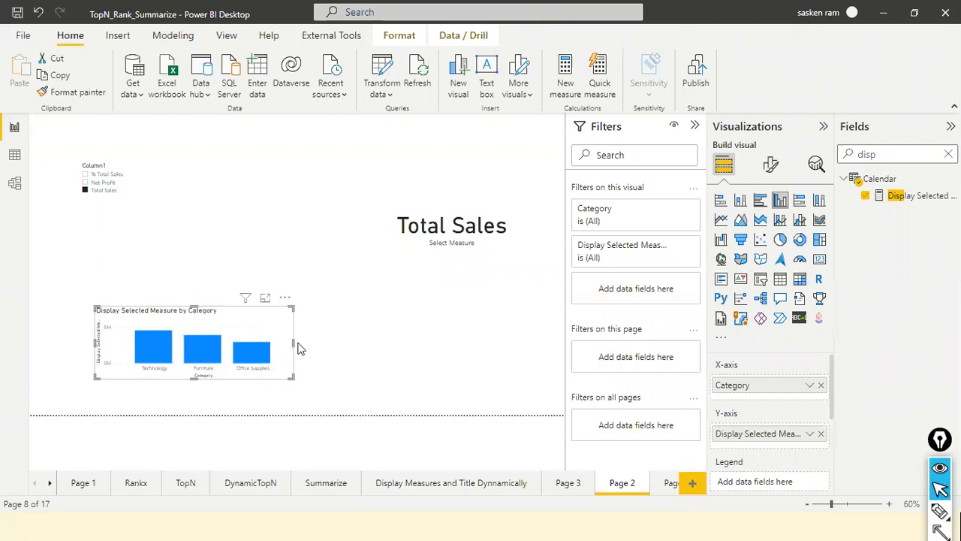
pyautogui.click(298, 347)
pyautogui.click(293, 346)
pyautogui.moveTo(294, 347); pyautogui.dragTo(384, 348)
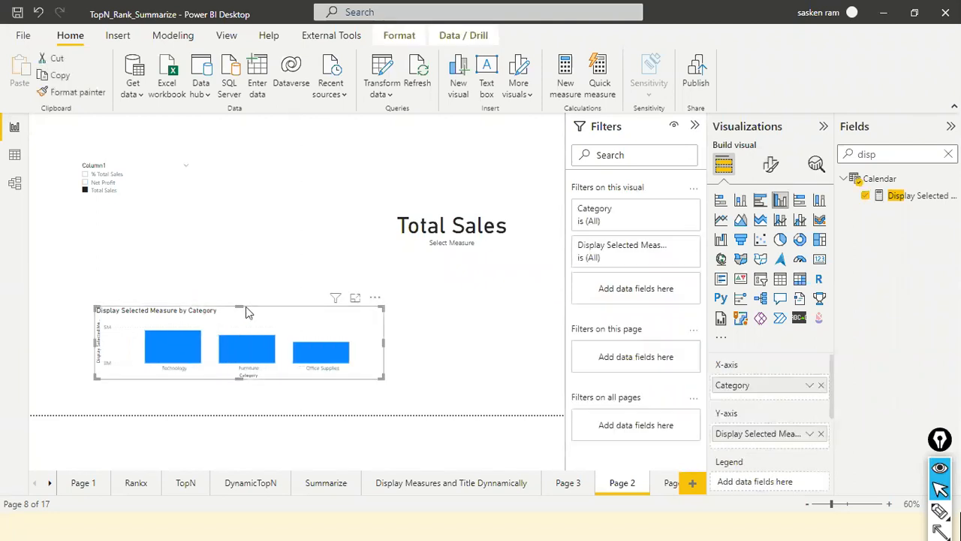
pyautogui.moveTo(238, 306)
pyautogui.mouseDown()
pyautogui.moveTo(240, 255)
pyautogui.moveTo(231, 290)
pyautogui.mouseUp()
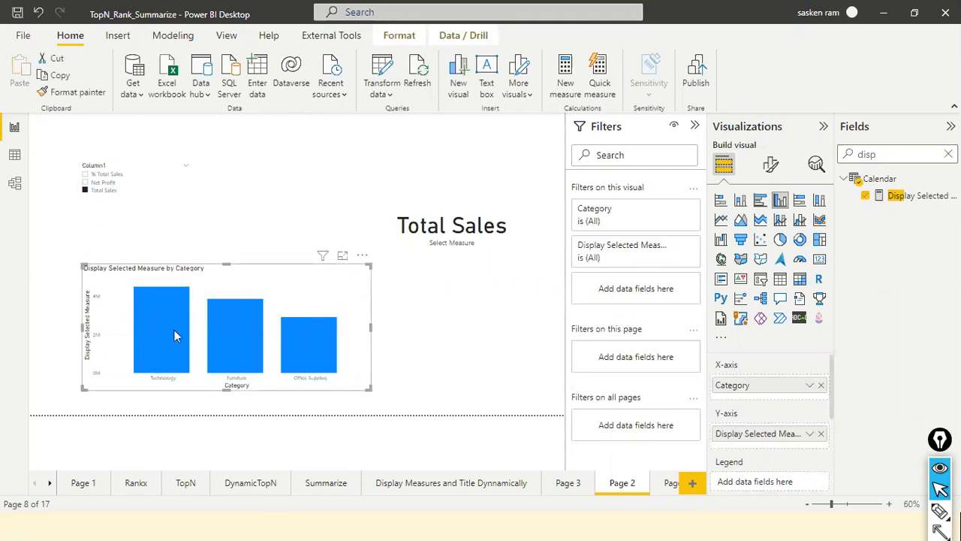
# Check the bar values per category and how the chart responds to % Total Sales, Net Profit, and Total Sales in the slicer.
pyautogui.moveTo(175, 331)
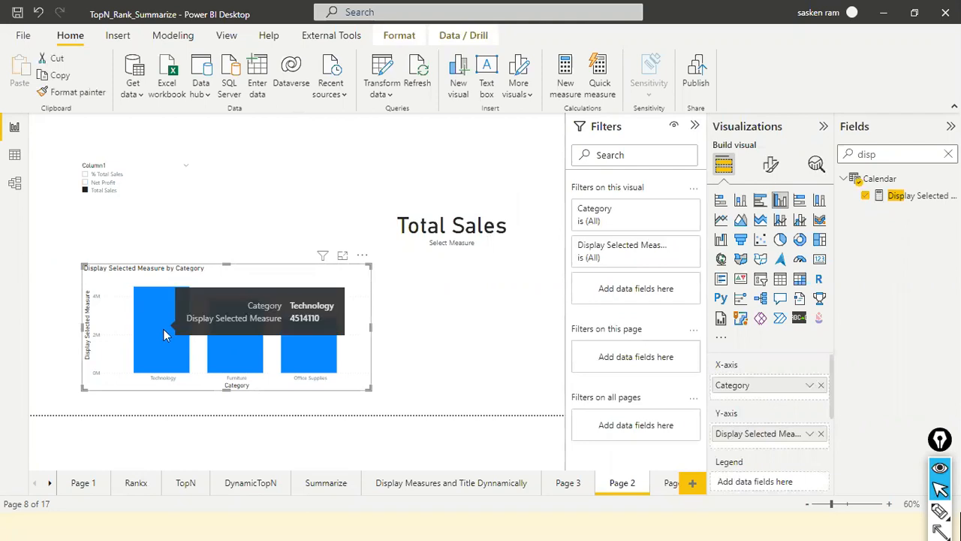
pyautogui.moveTo(313, 337)
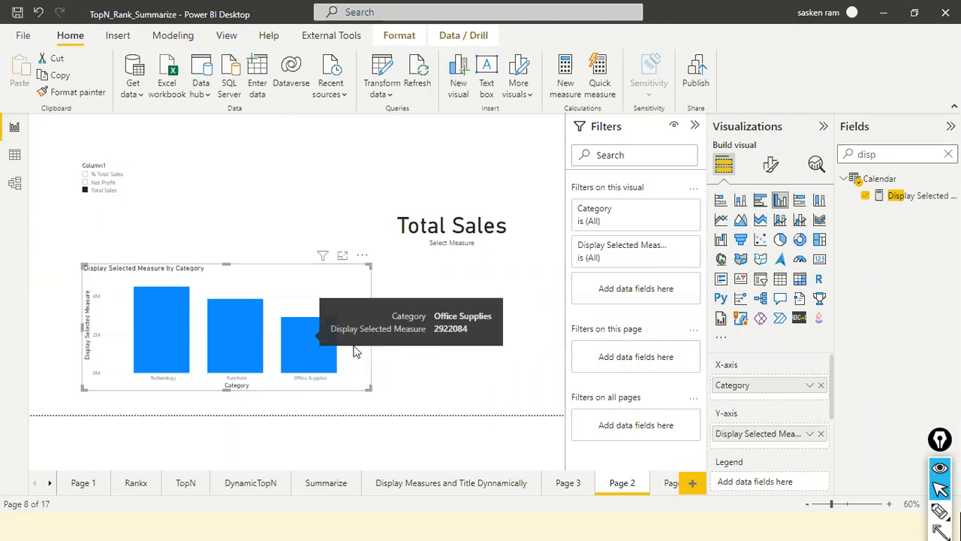
pyautogui.click(85, 174)
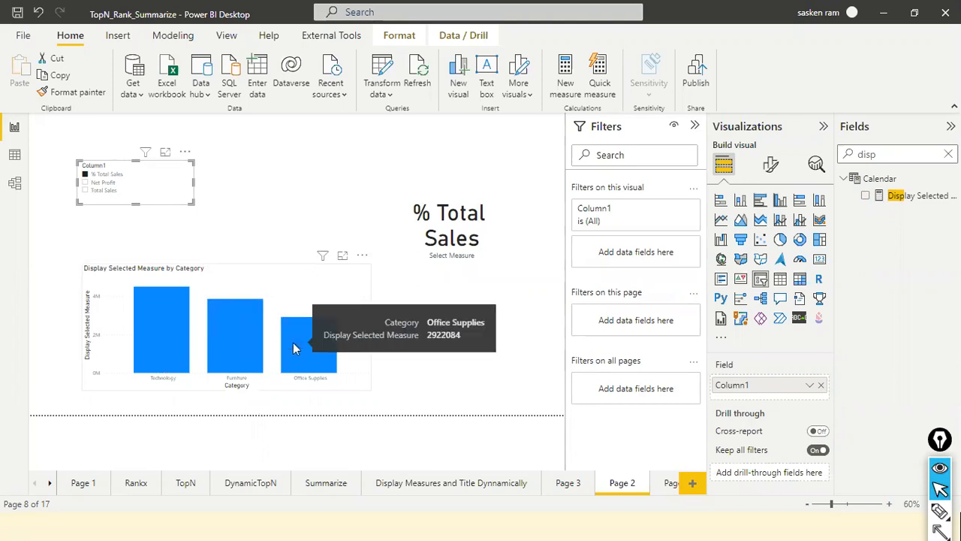
pyautogui.click(84, 181)
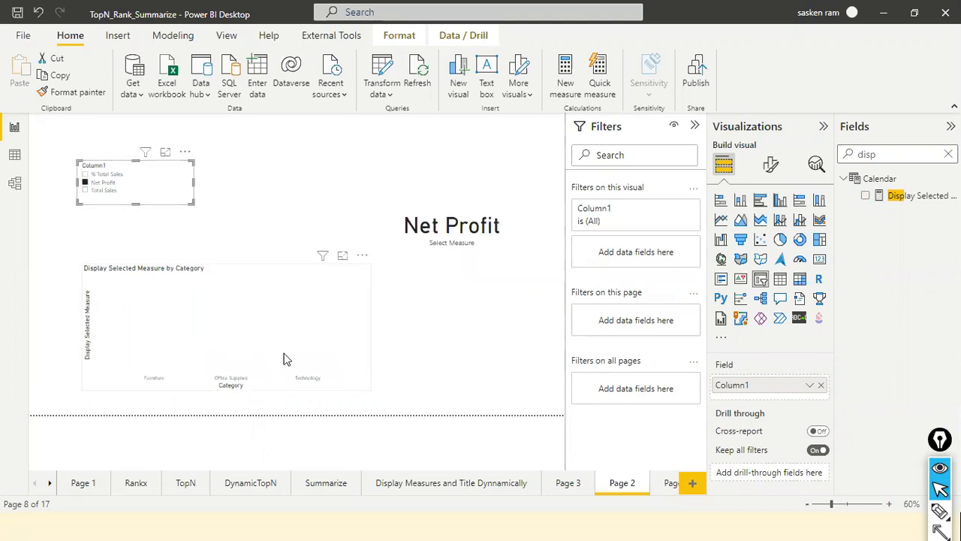
pyautogui.click(85, 190)
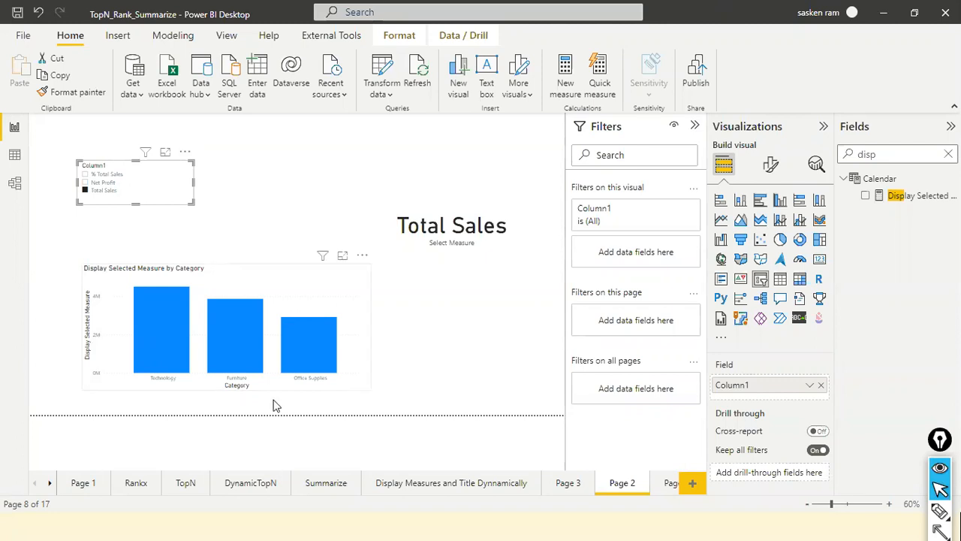
pyautogui.moveTo(335, 379)
# Examine the SWITCH(TRUE()) formula of the Display Selected Measure measure and return to the report canvas with no visual selected.
pyautogui.click(917, 196)
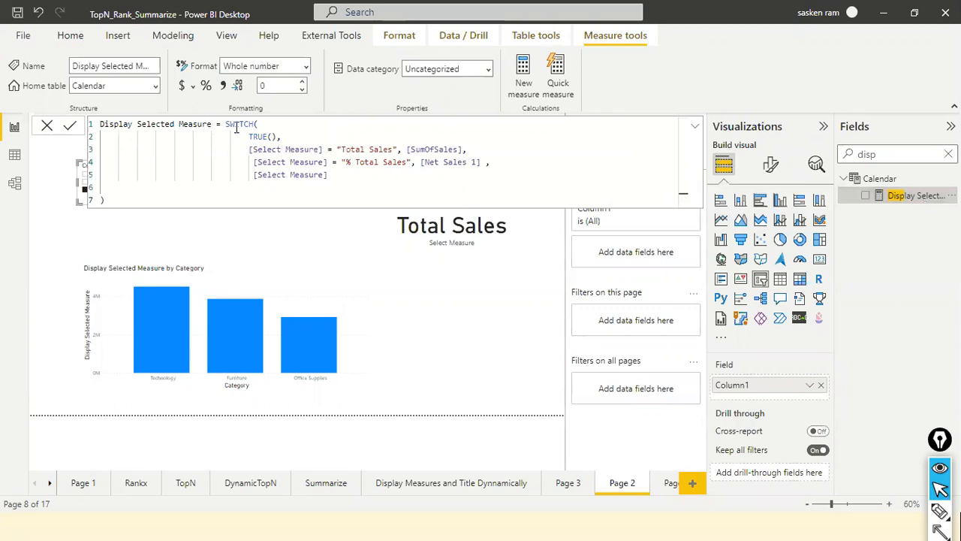
pyautogui.click(263, 136)
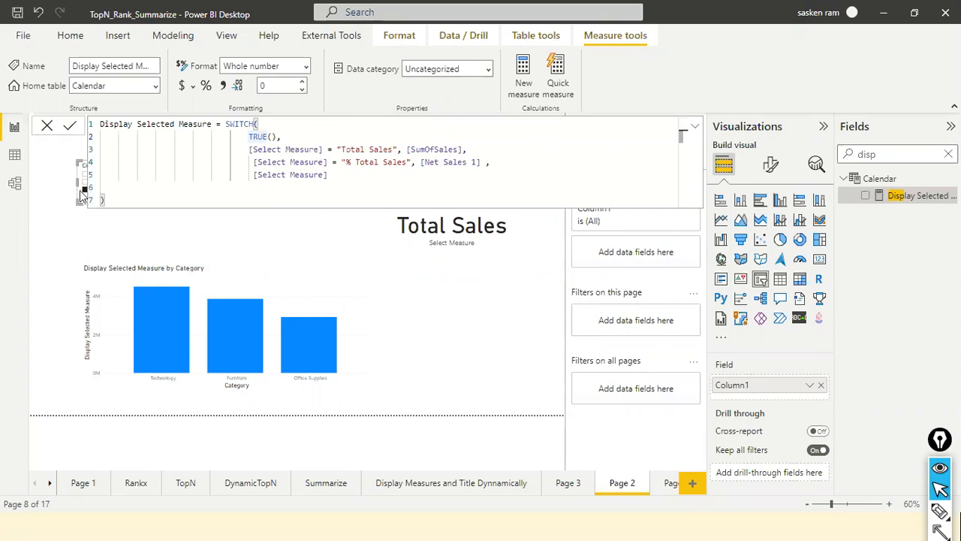
pyautogui.click(327, 249)
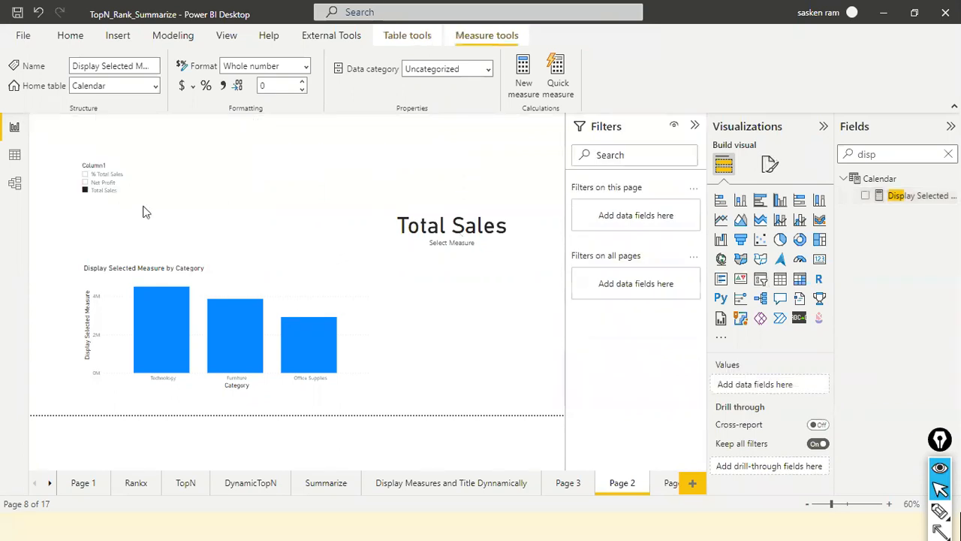
# Move the slicer just above the column chart and put a comma after [Net Sales 1] in the Display Selected Measure formula.
pyautogui.moveTo(142, 205); pyautogui.dragTo(105, 247)
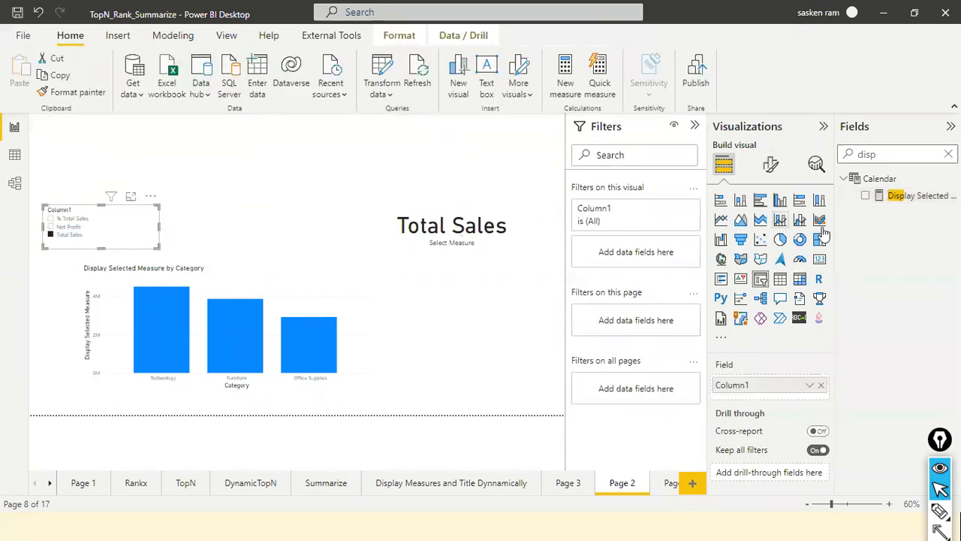
pyautogui.click(897, 200)
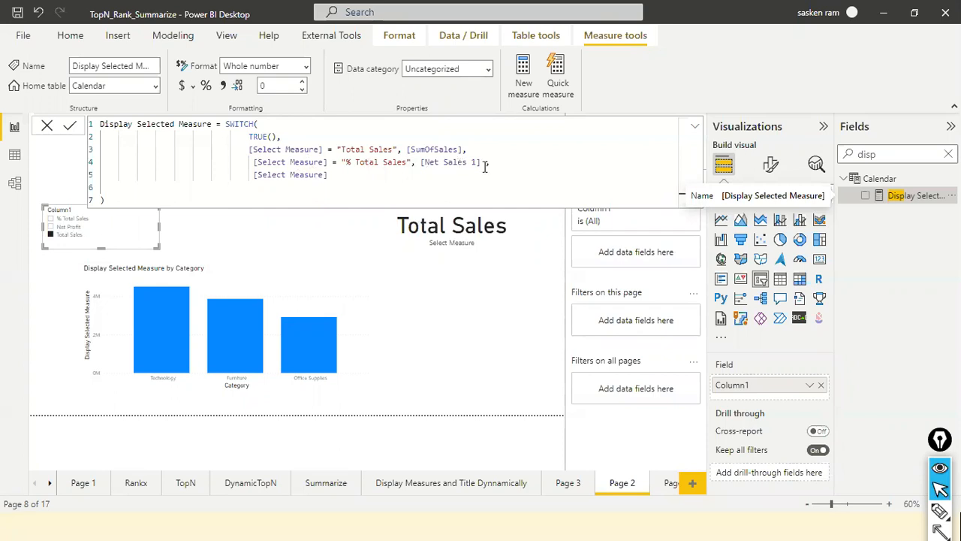
pyautogui.write(',')
# Compare the SWITCH branches in the formula with the card and chart for Total Sales, % Total Sales, and Net Profit in the slicer.
pyautogui.click(48, 233)
pyautogui.doubleClick(435, 150)
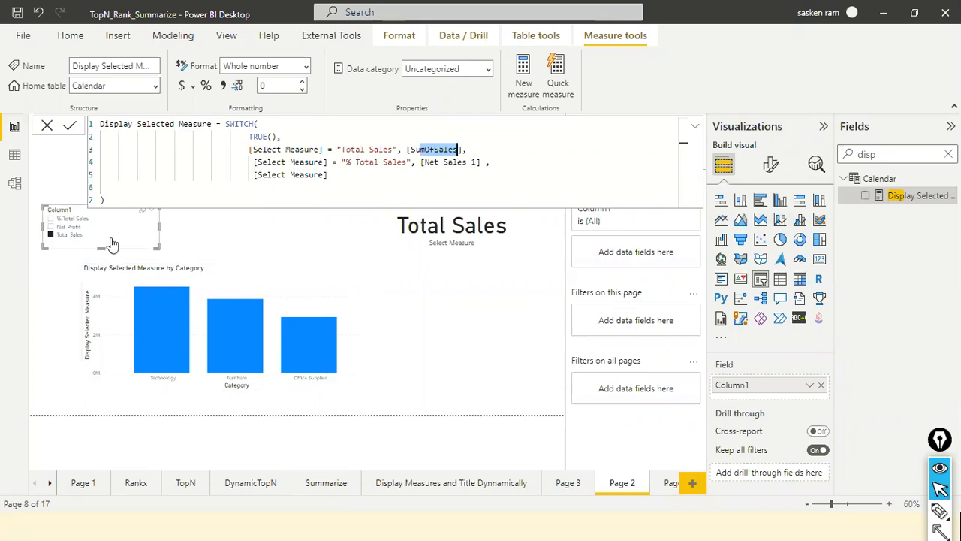
pyautogui.click(49, 219)
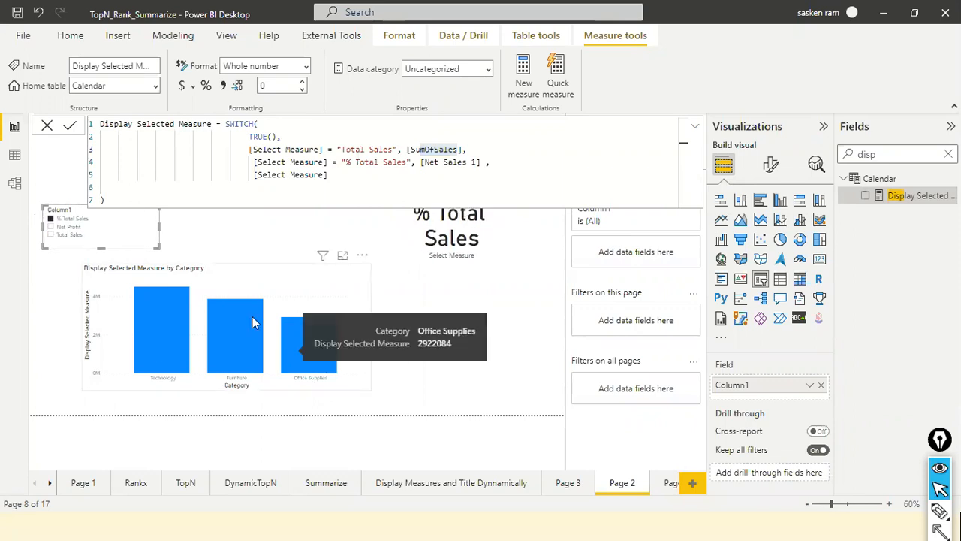
pyautogui.click(52, 227)
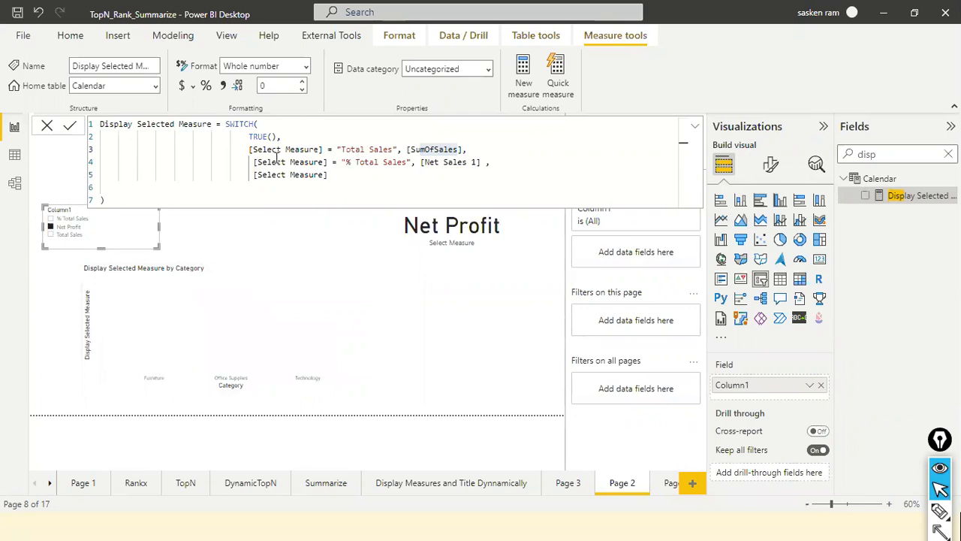
pyautogui.click(506, 166)
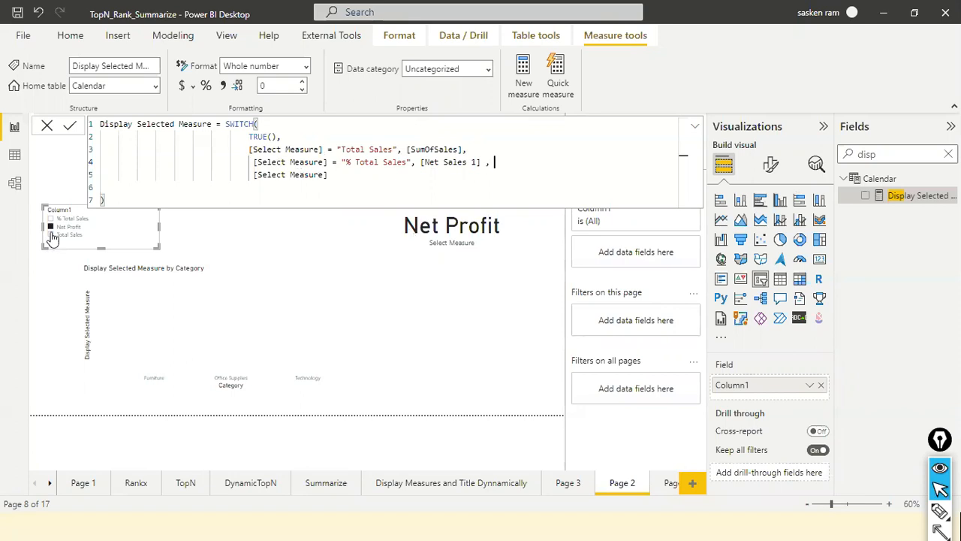
pyautogui.click(356, 278)
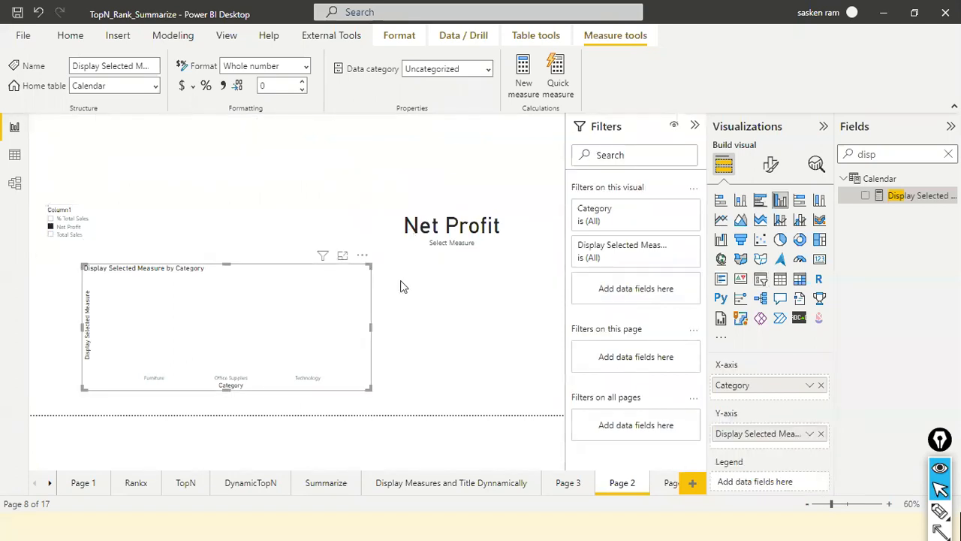
# Move the slicer back up on the page and cycle it through Total Sales and Net Profit, ending on % Total Sales.
pyautogui.click(55, 220)
pyautogui.moveTo(115, 240); pyautogui.dragTo(147, 205)
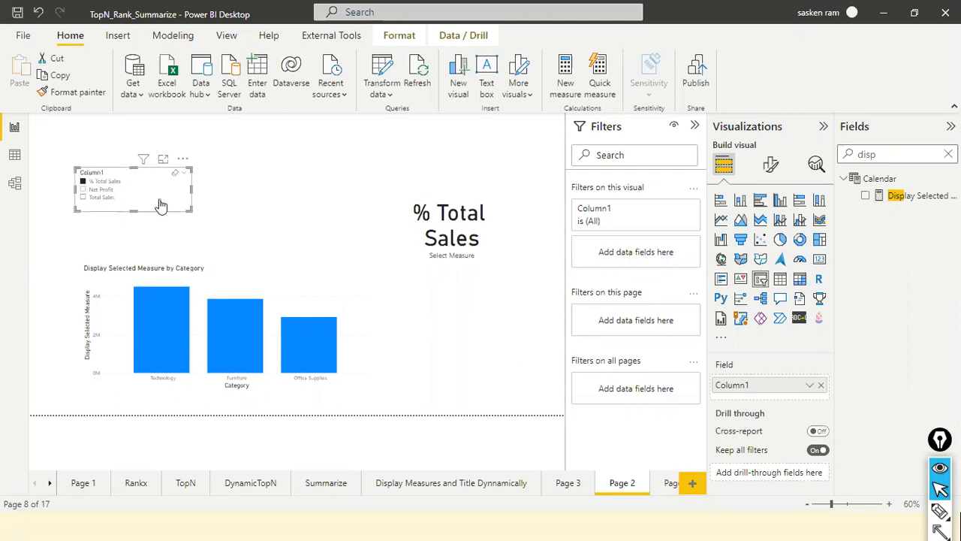
pyautogui.click(84, 197)
pyautogui.click(83, 189)
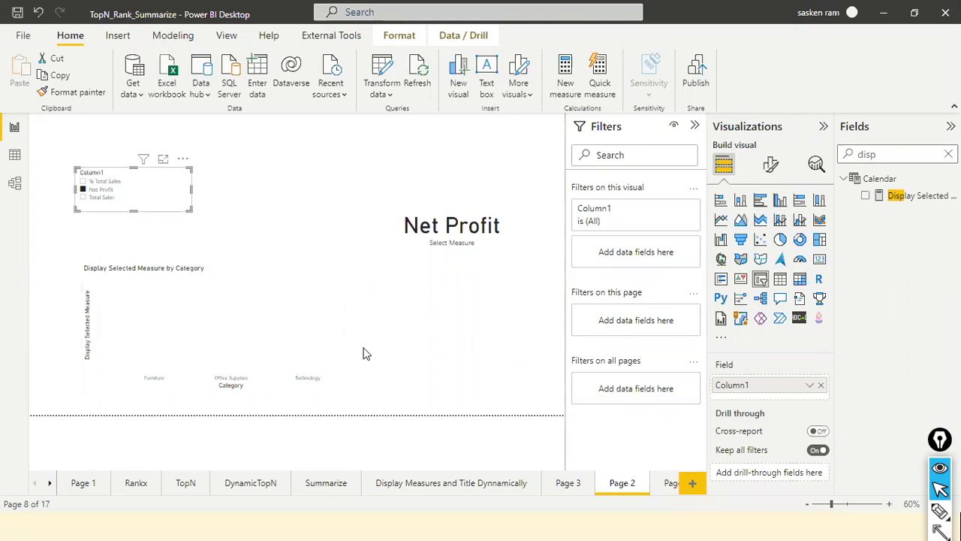
pyautogui.click(83, 182)
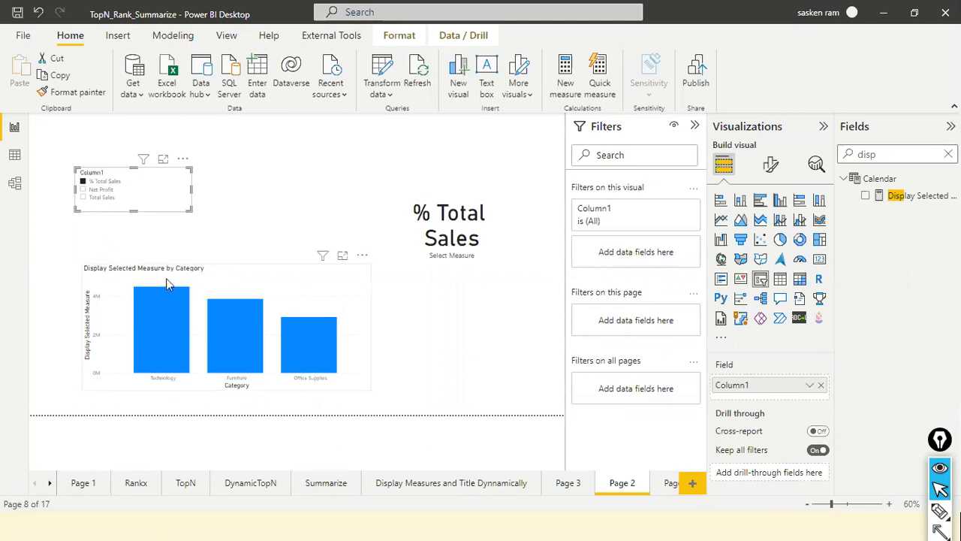
# Make the column chart's title text dynamic with conditional formatting by field value, based on the Select Measure measure.
pyautogui.click(255, 284)
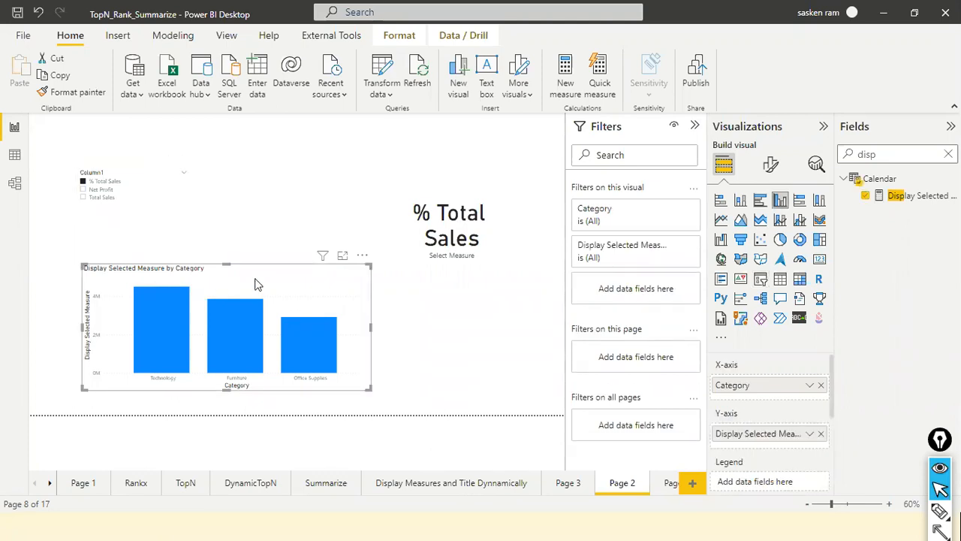
pyautogui.click(772, 166)
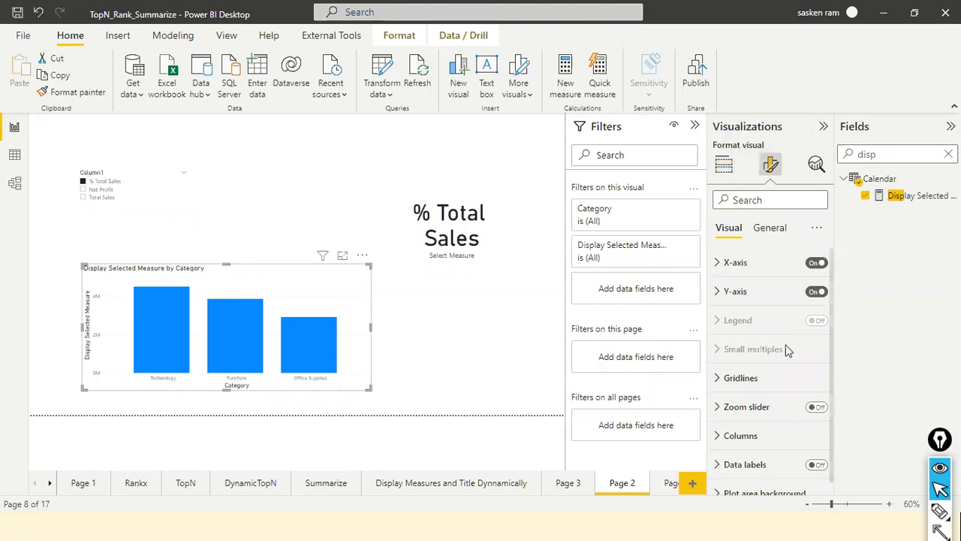
pyautogui.scroll(-1, 781, 301)
pyautogui.click(777, 199)
pyautogui.write('title')
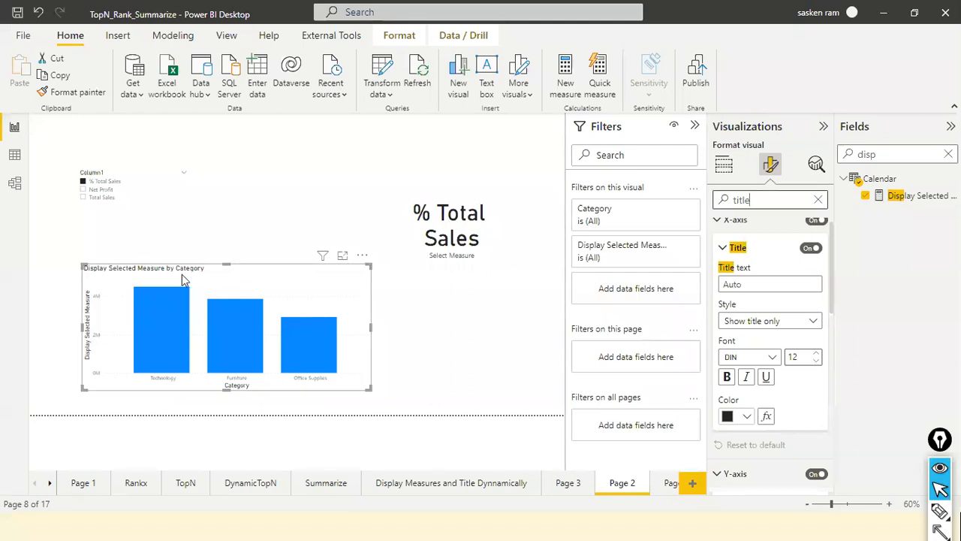
pyautogui.scroll(-5, 751, 360)
pyautogui.scroll(1, 763, 397)
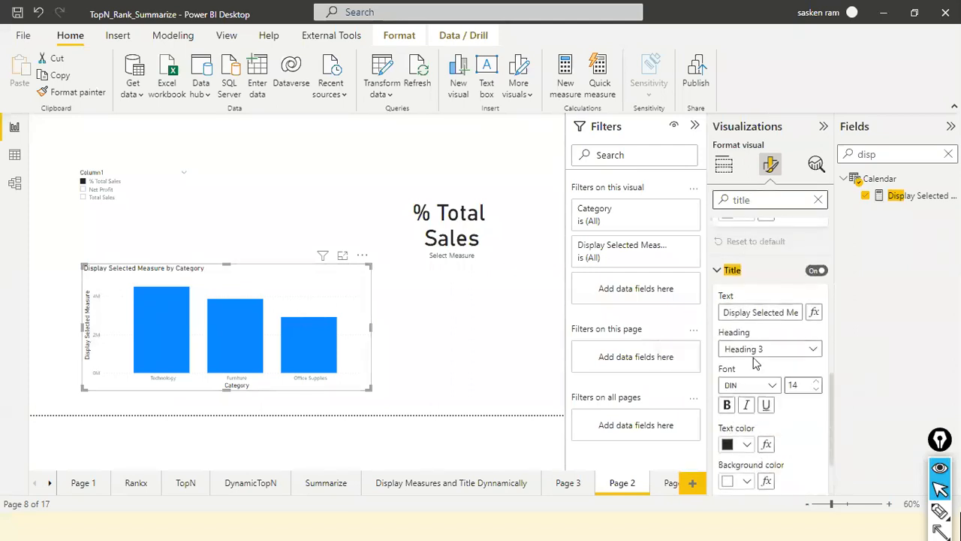
pyautogui.click(815, 312)
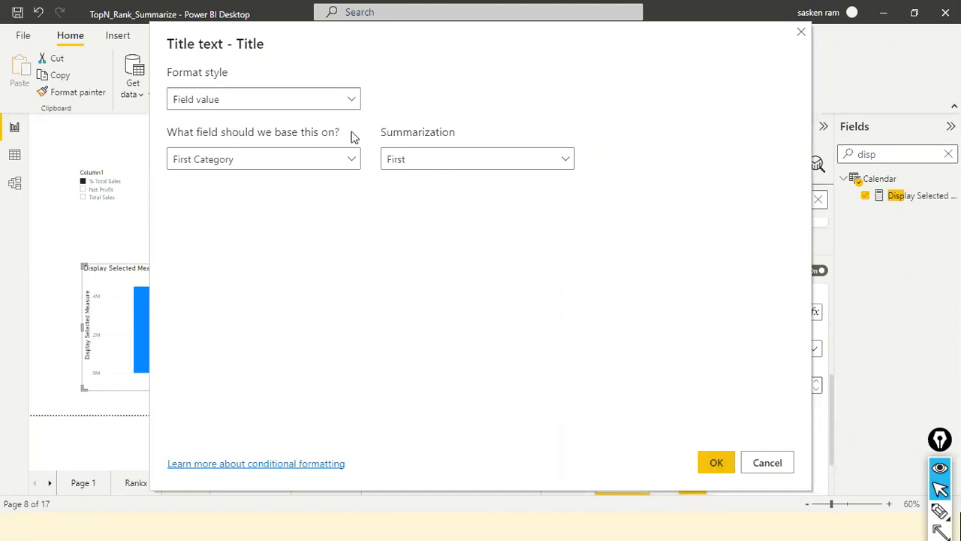
pyautogui.click(353, 166)
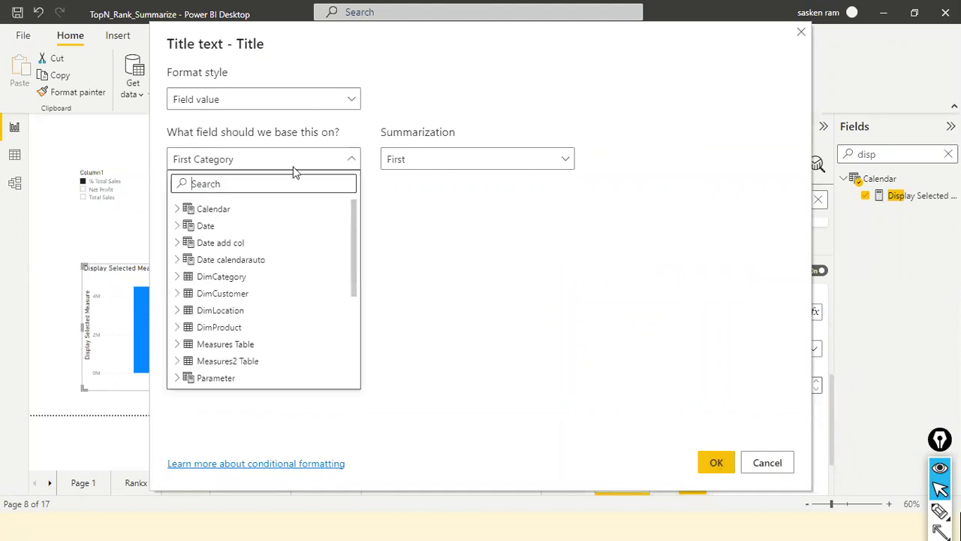
pyautogui.write('selec')
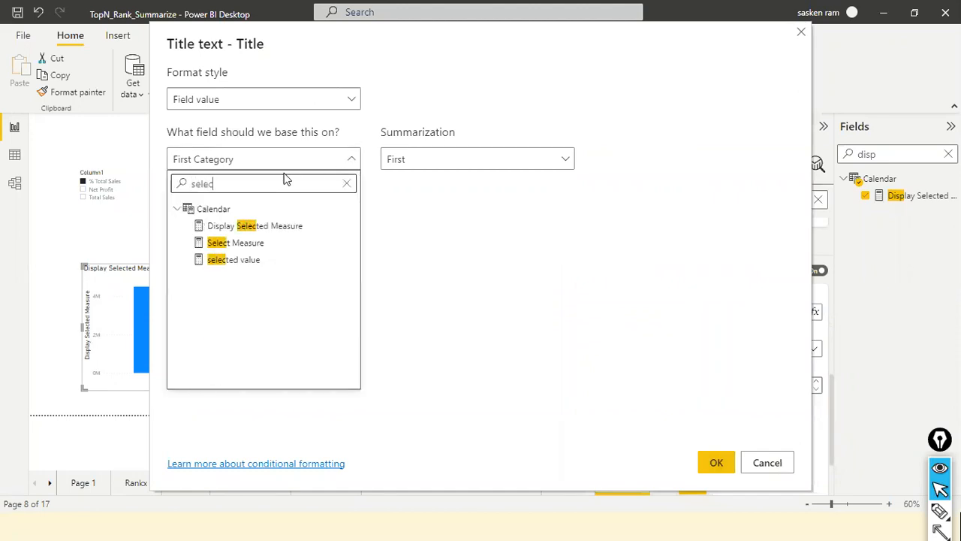
pyautogui.click(229, 246)
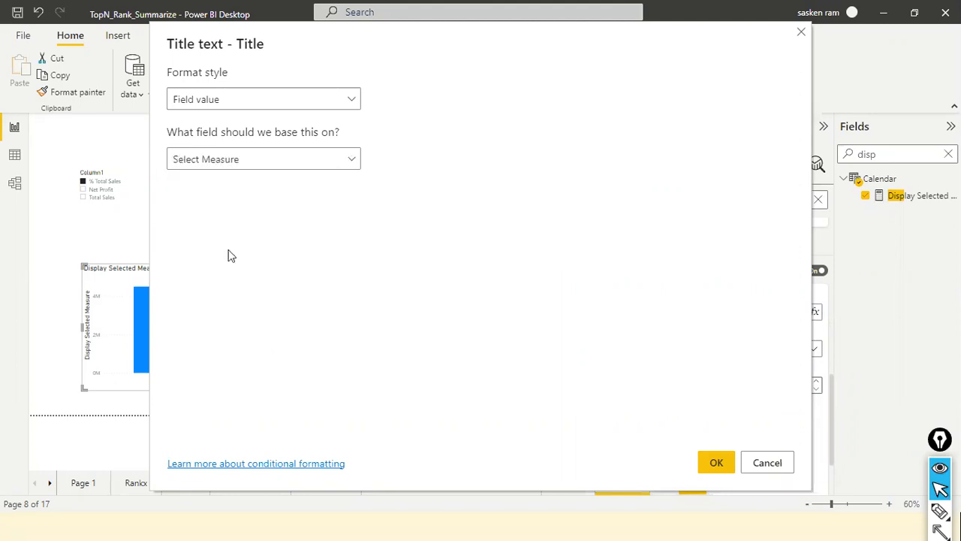
pyautogui.click(710, 467)
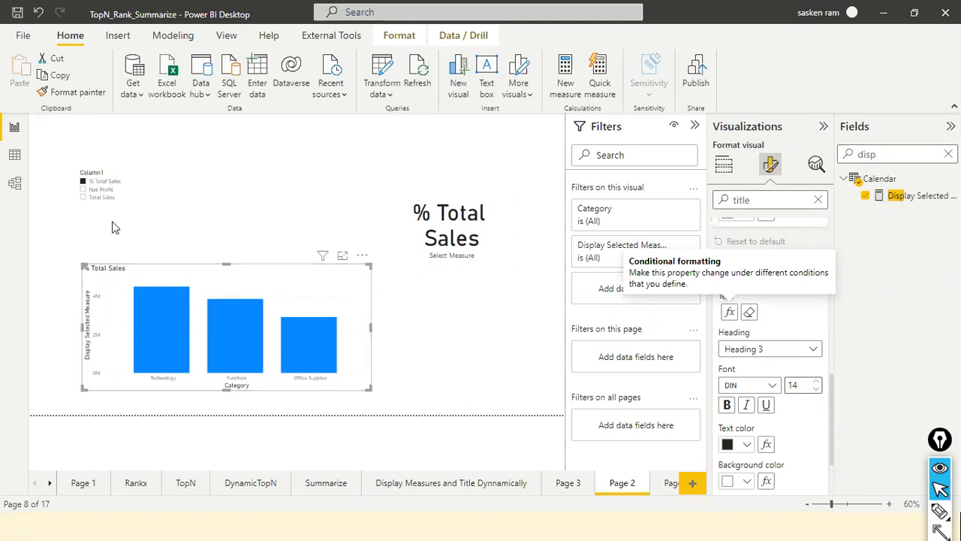
# Test the dynamic chart title with Total Sales, Net Profit, a cleared slicer, and % Total Sales, and deselect the slicer visual.
pyautogui.click(84, 198)
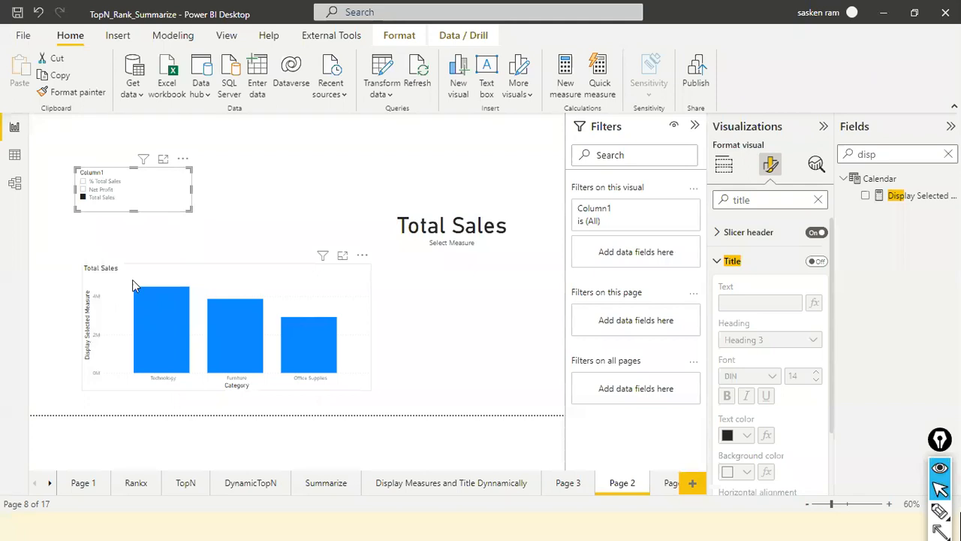
pyautogui.click(83, 190)
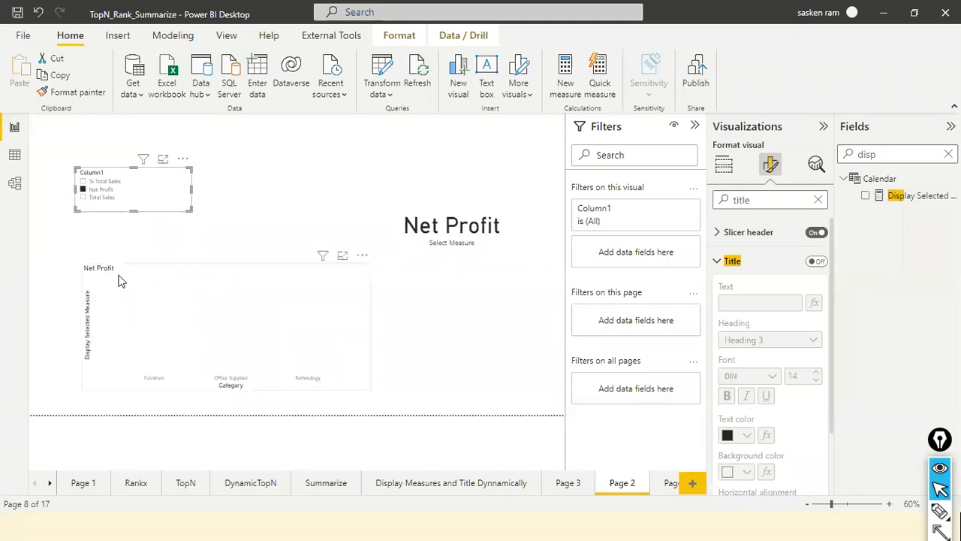
pyautogui.click(176, 175)
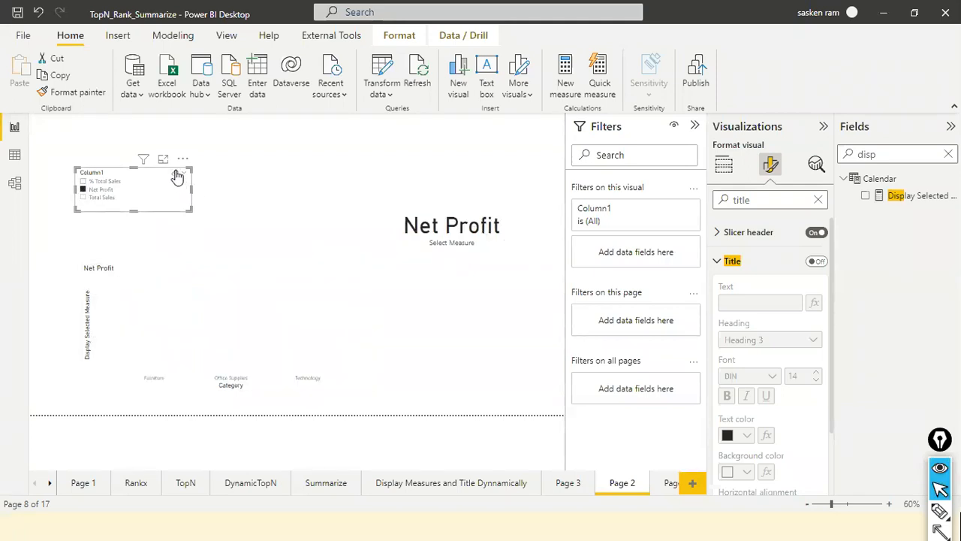
pyautogui.click(84, 181)
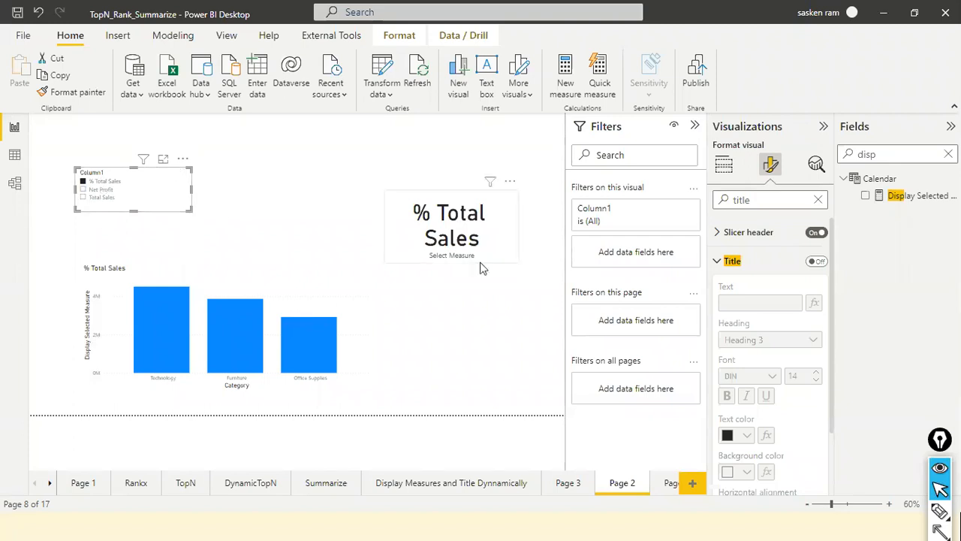
pyautogui.click(470, 338)
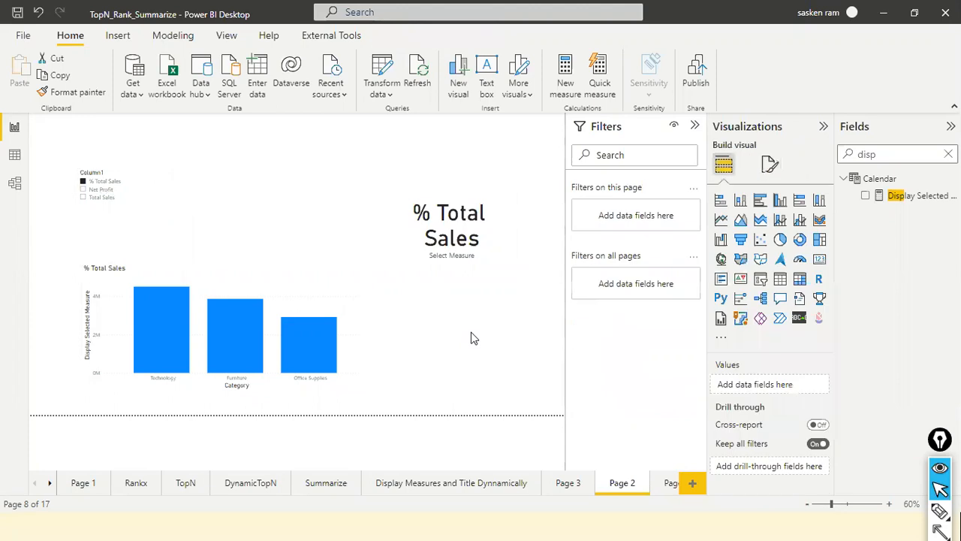
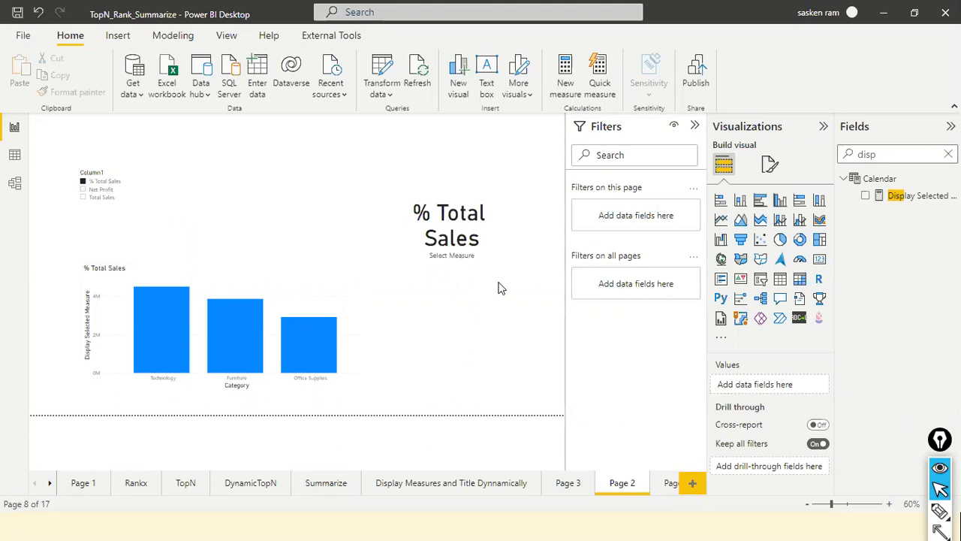
# Switch to the PowerPoint slide show and page from the Filter Functions overview to the slide listing ADDCOLUMNS, LOOKUPVALUE, RELATED, and the other functions.
pyautogui.click(369, 299)
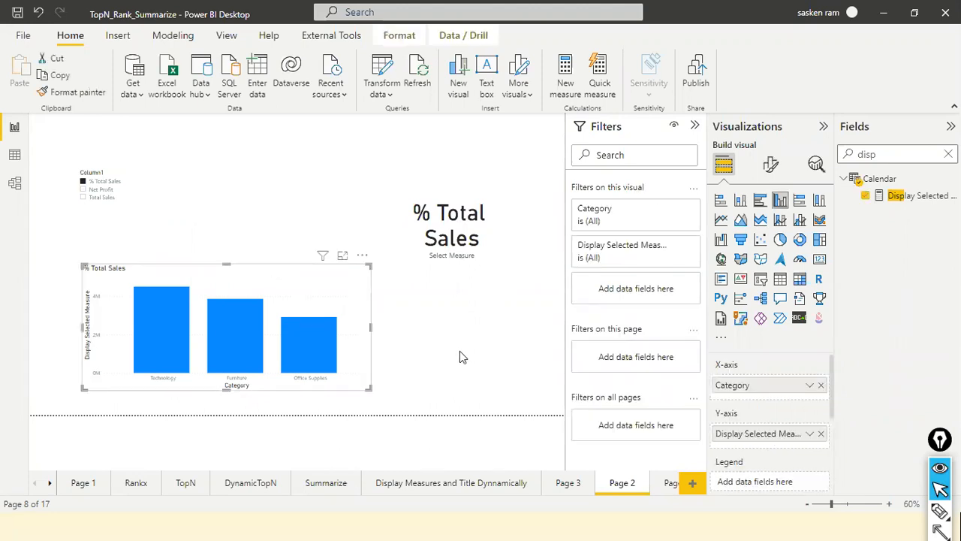
pyautogui.hotkey('alt', 'Tab')
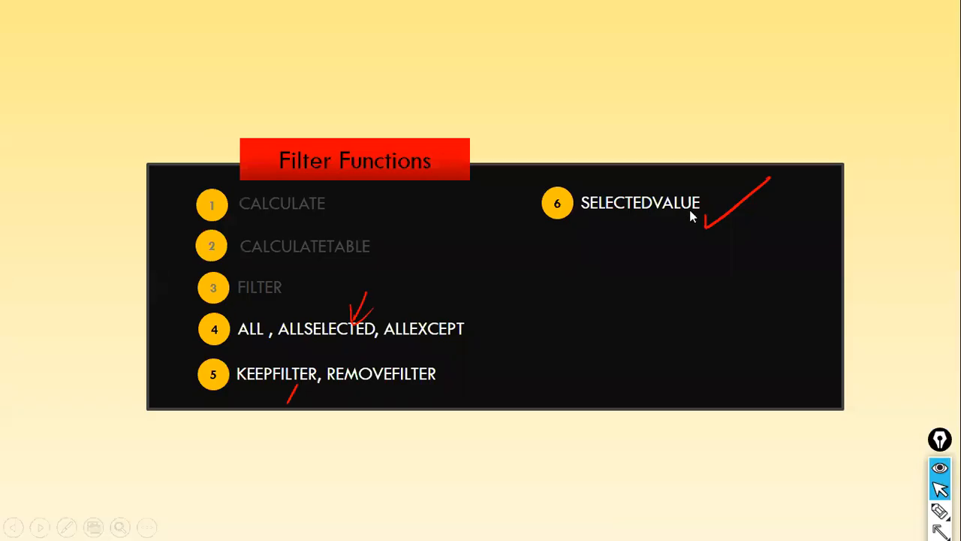
pyautogui.hotkey('alt', 'Tab')
pyautogui.hotkey('alt', 'Tab')
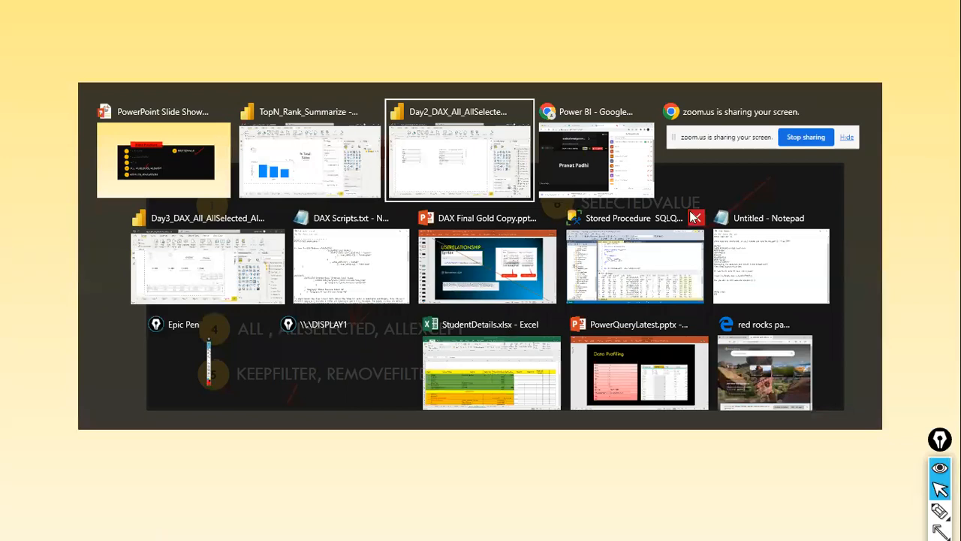
pyautogui.press('Escape')
pyautogui.press('Right')
pyautogui.press('Right')
pyautogui.press('Right')
pyautogui.press('Right')
pyautogui.press('Right')
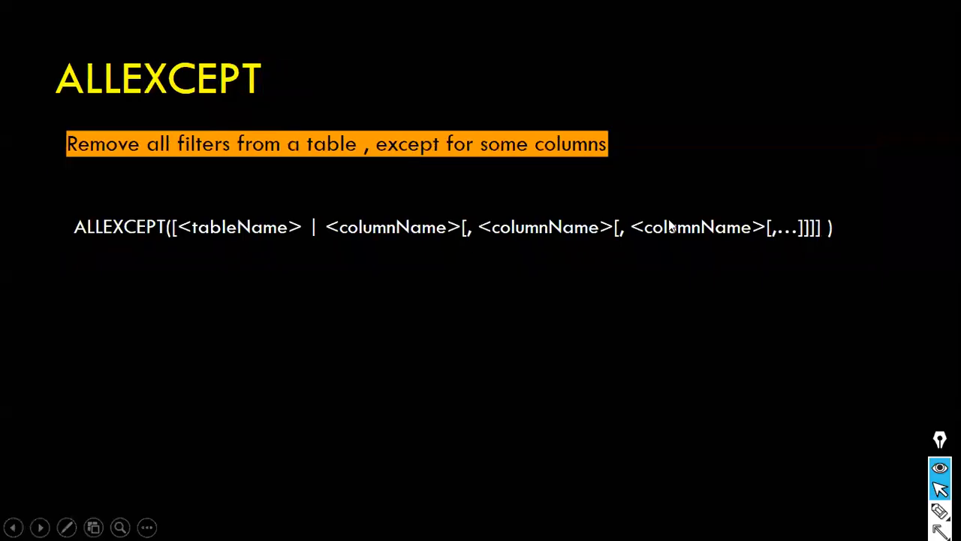
pyautogui.press('Left')
pyautogui.press('Left')
pyautogui.press('Right')
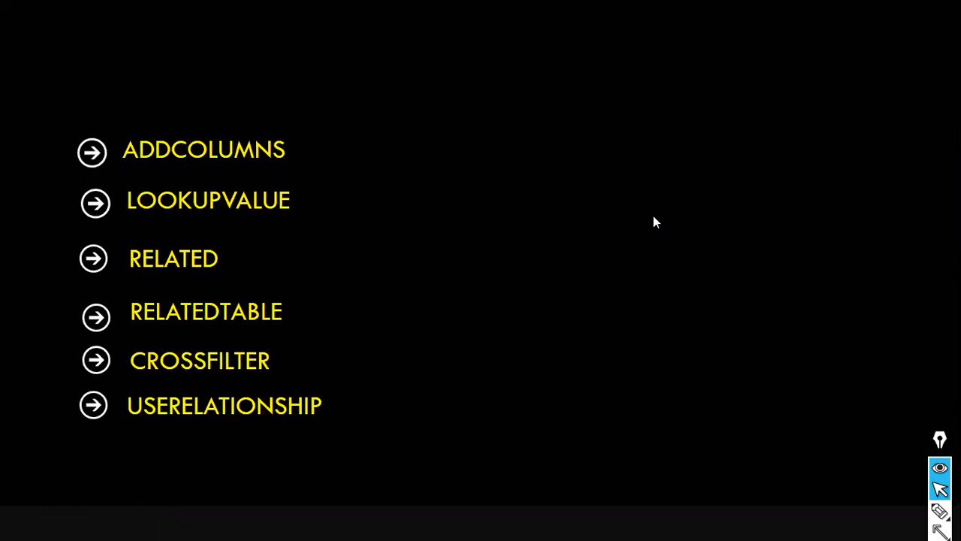
# Return to Power BI Desktop, search the fields for "date ad", and open the Date add col table's formula.
pyautogui.hotkey('alt', 'Tab')
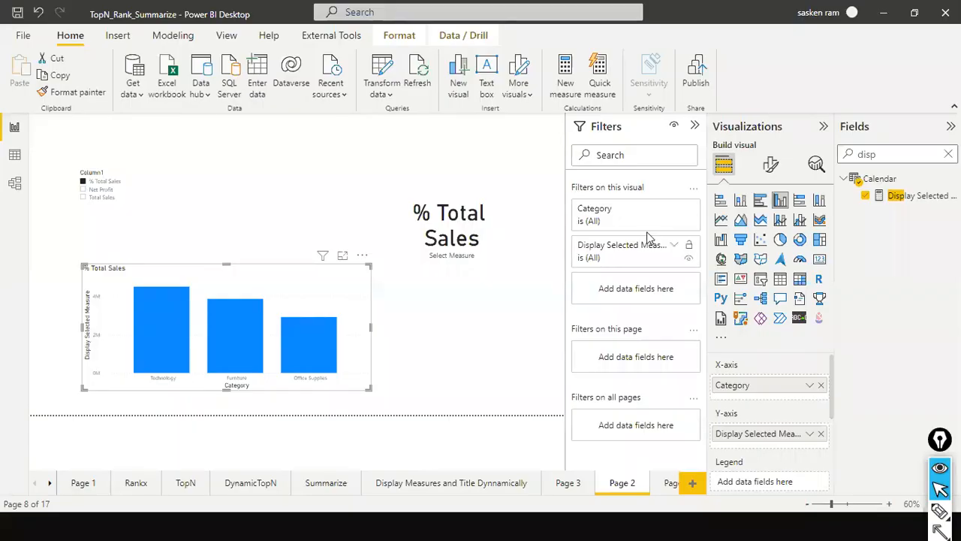
pyautogui.click(950, 154)
pyautogui.write('date ad')
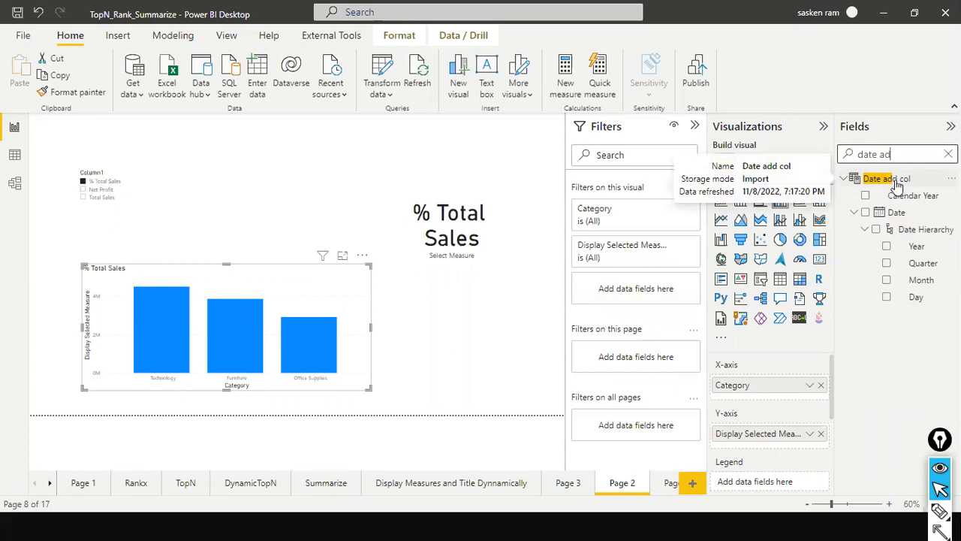
pyautogui.click(896, 180)
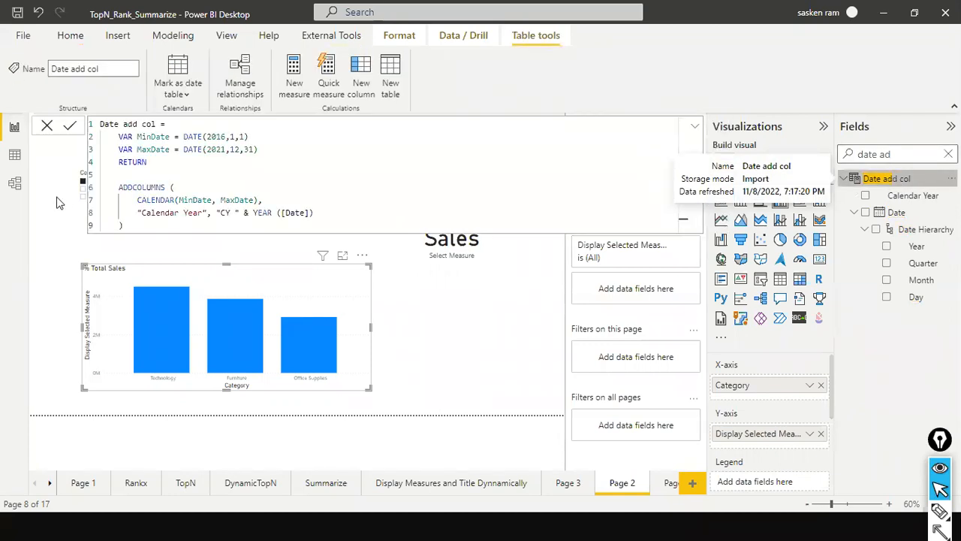
# Examine the MinDate and MaxDate variable declarations and their DATE values in the Date add col formula.
pyautogui.doubleClick(129, 138)
pyautogui.click(146, 139)
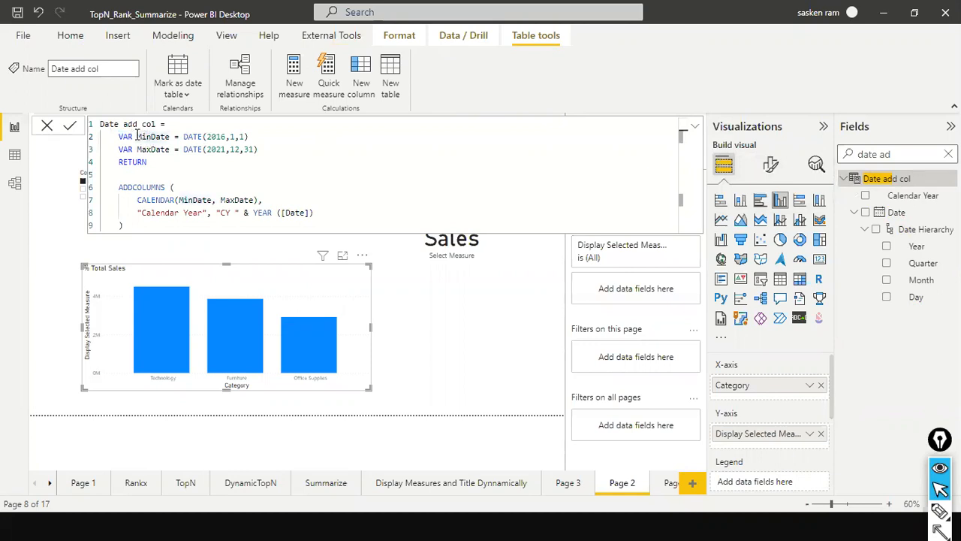
pyautogui.press('Home')
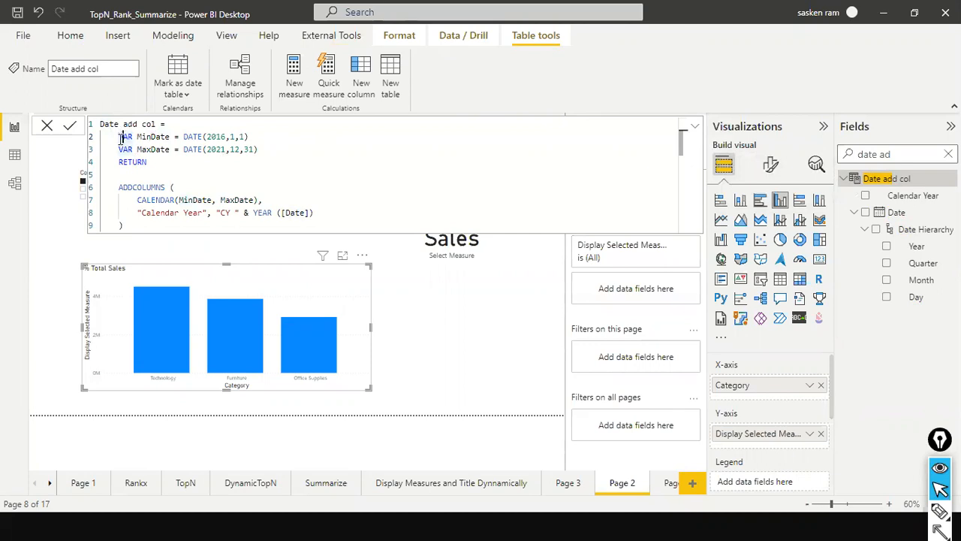
pyautogui.moveTo(119, 135); pyautogui.dragTo(133, 137)
pyautogui.click(145, 137)
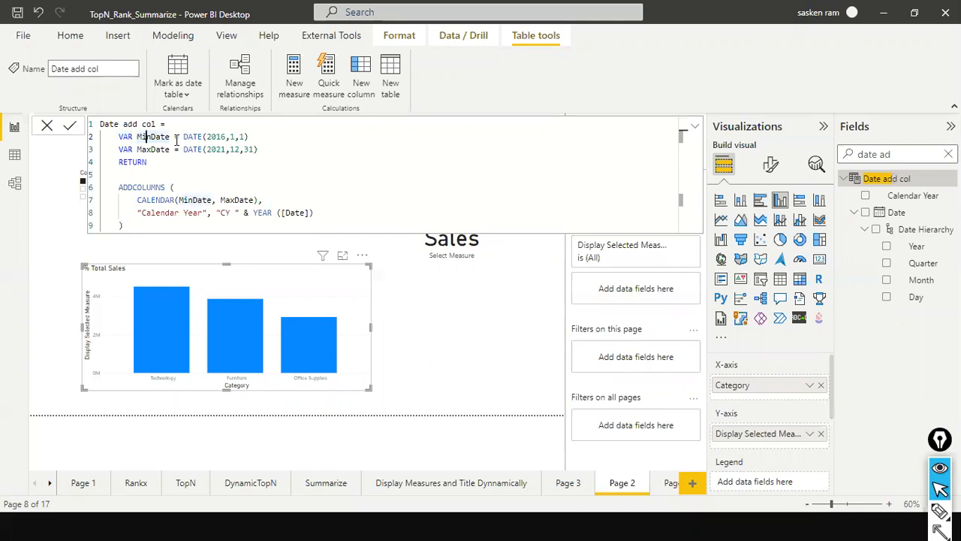
pyautogui.click(187, 136)
pyautogui.click(262, 137)
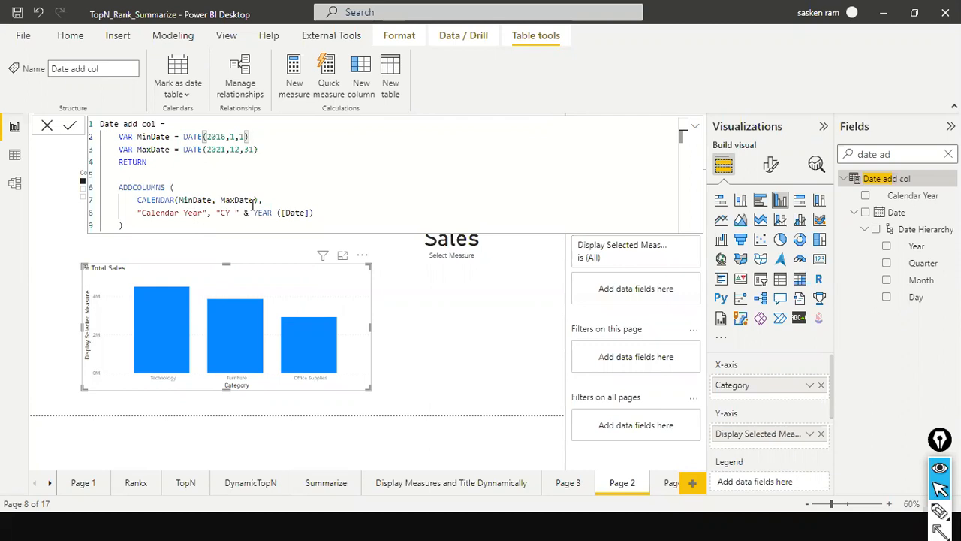
# Examine the CALENDAR table argument and the Calendar Year column expression inside ADDCOLUMNS.
pyautogui.click(287, 199)
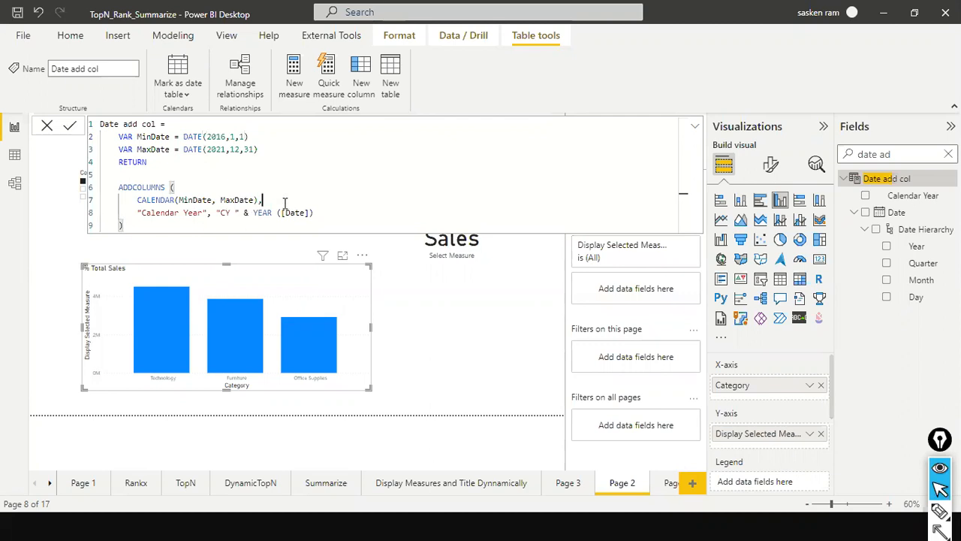
pyautogui.doubleClick(292, 213)
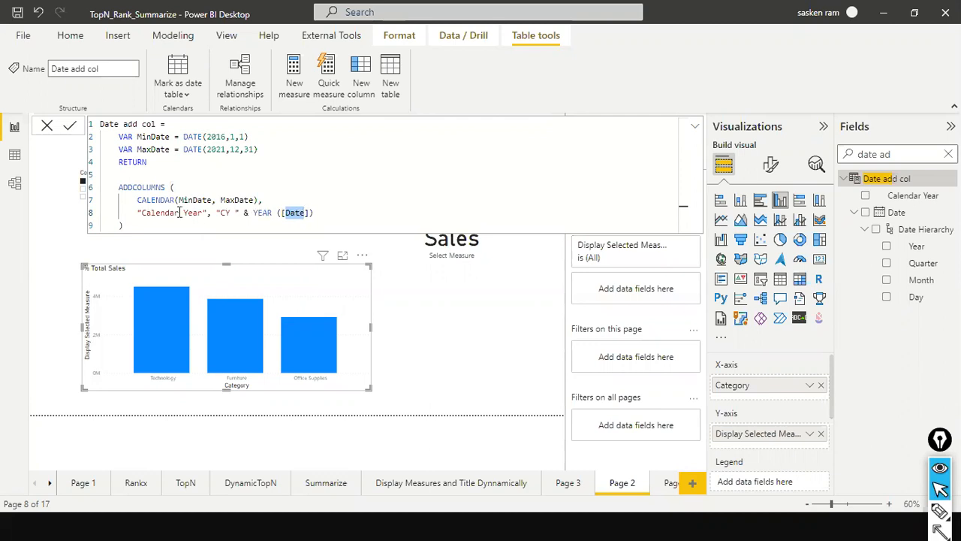
pyautogui.moveTo(228, 213); pyautogui.dragTo(214, 212)
pyautogui.click(254, 214)
pyautogui.click(295, 213)
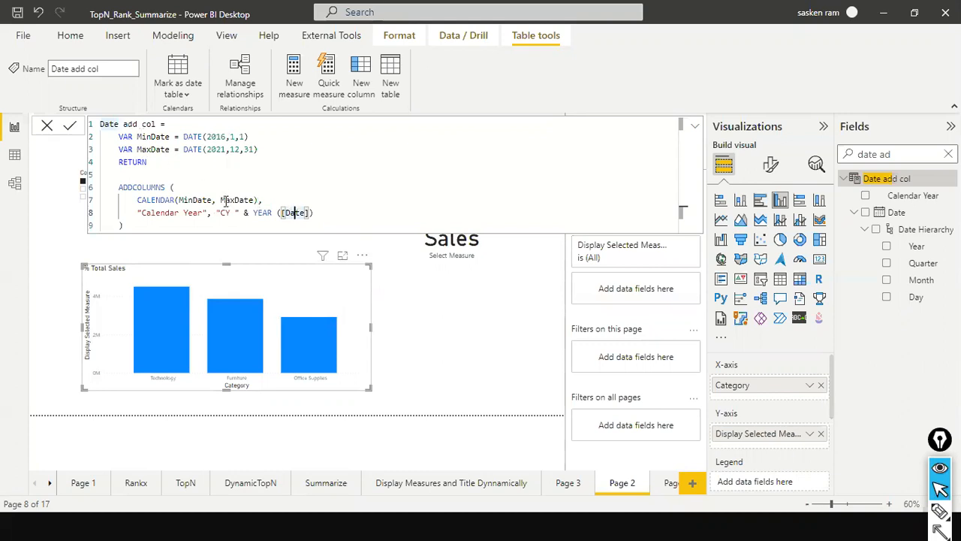
pyautogui.press('End')
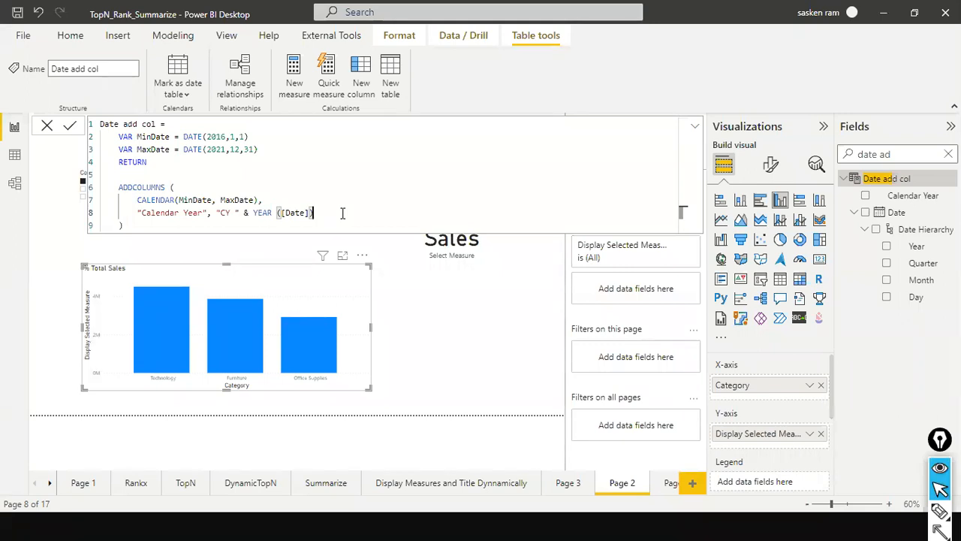
pyautogui.write(',')
pyautogui.press('BackSpace')
pyautogui.press('Escape')
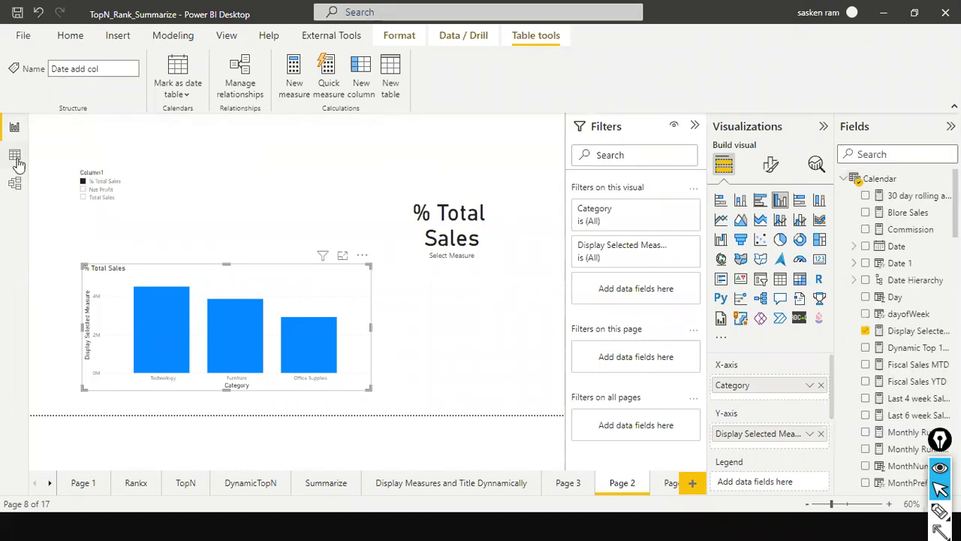
# Show the Date add col table in Data view and review its formula alongside its rows.
pyautogui.click(16, 161)
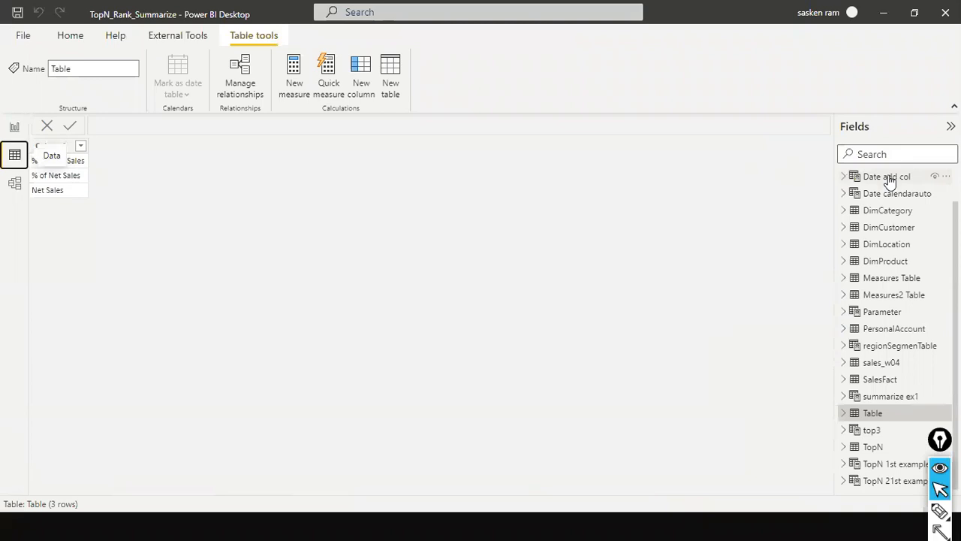
pyautogui.click(887, 178)
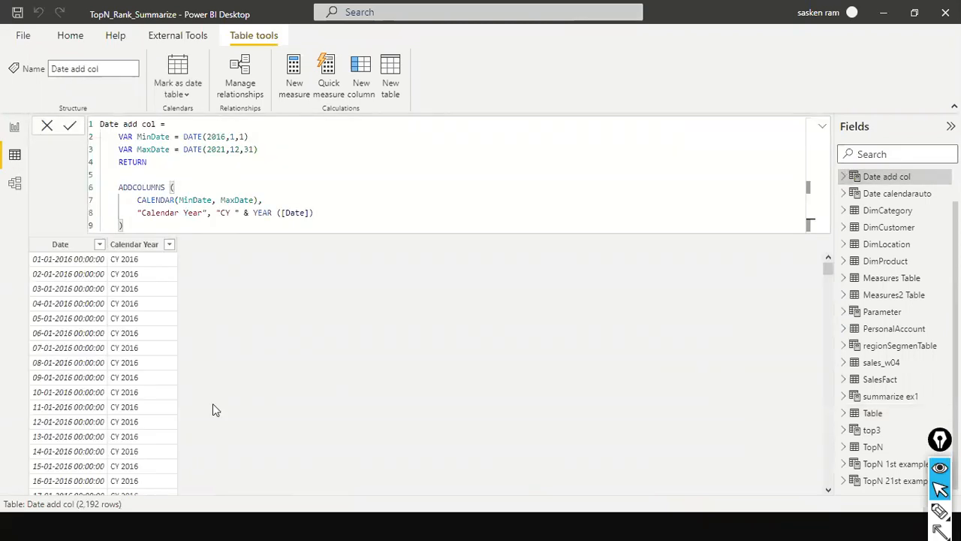
pyautogui.moveTo(165, 221); pyautogui.dragTo(154, 212)
pyautogui.hotkey('ctrl', 'a')
pyautogui.click(326, 178)
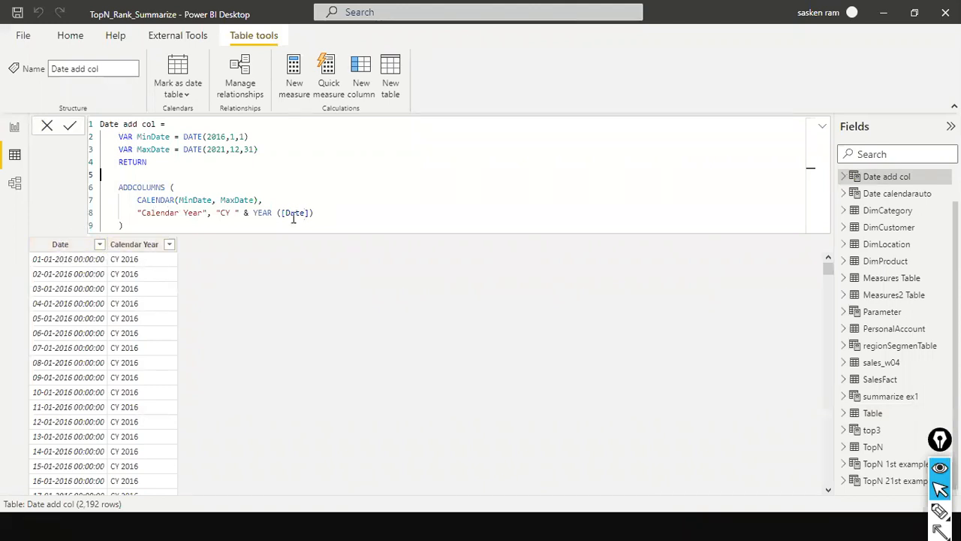
# Add a further ADDCOLUMNS column after Calendar Year, named "Month Name" and beginning with the FORMAT function.
pyautogui.click(342, 223)
pyautogui.click(345, 211)
pyautogui.write(',')
pyautogui.press('Return')
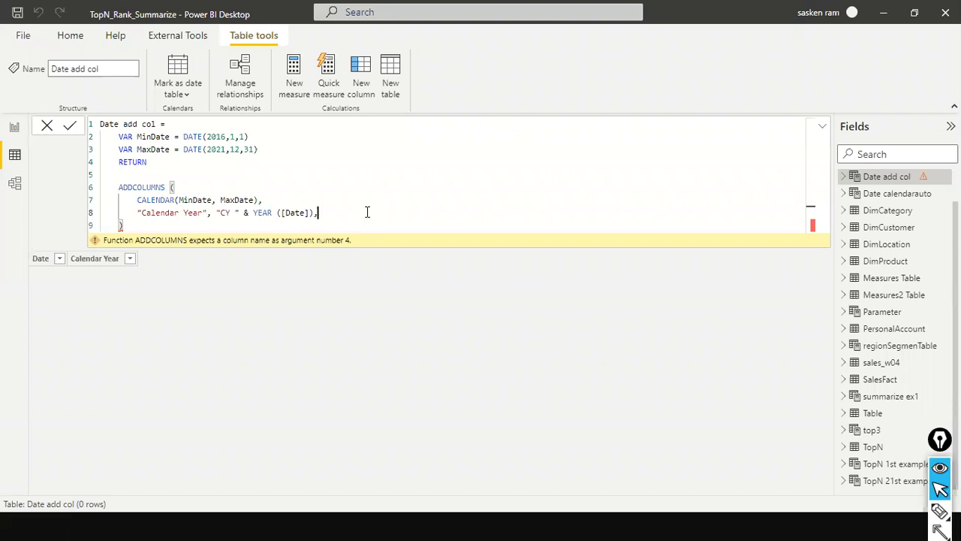
pyautogui.press('Return')
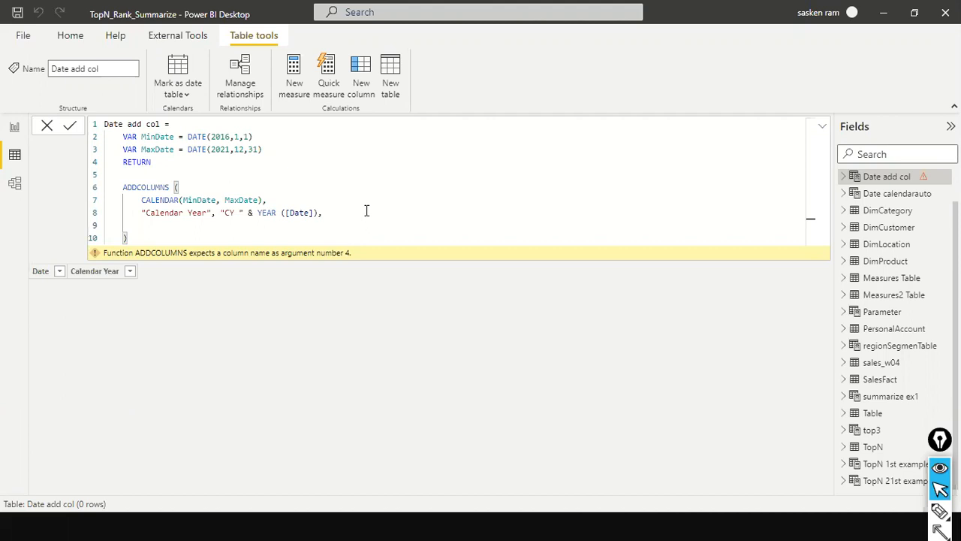
pyautogui.write('"Month M')
pyautogui.write('ame", FORMAT(')
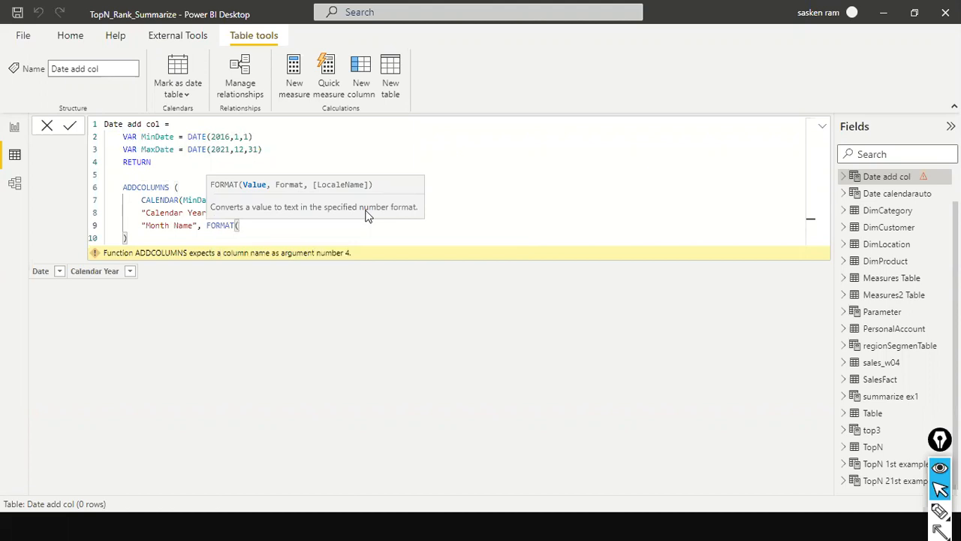
pyautogui.write(' dat')
# Complete the Month Name expression as FORMAT( [Date], "mmmm") and commit the table formula.
pyautogui.press('BackSpace')
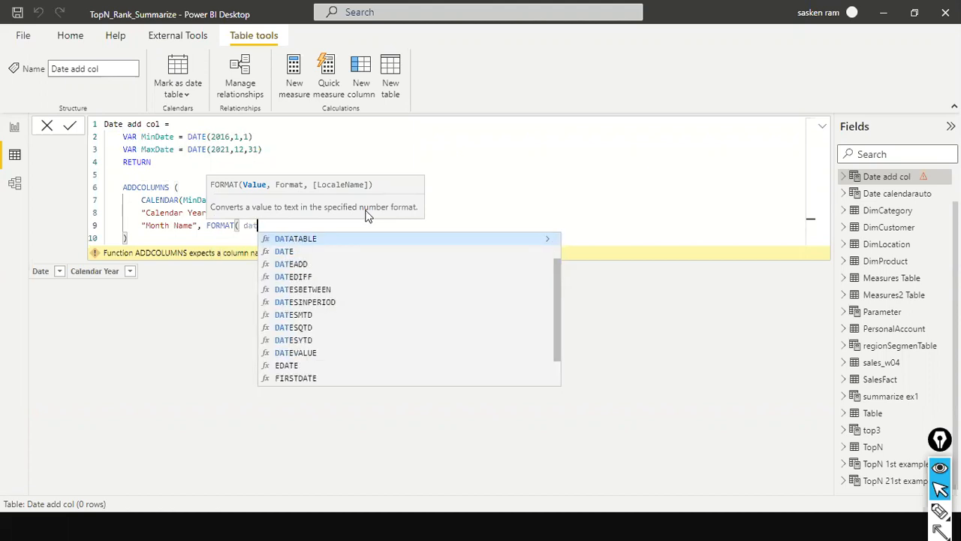
pyautogui.press('BackSpace')
pyautogui.press('BackSpace')
pyautogui.write('[D')
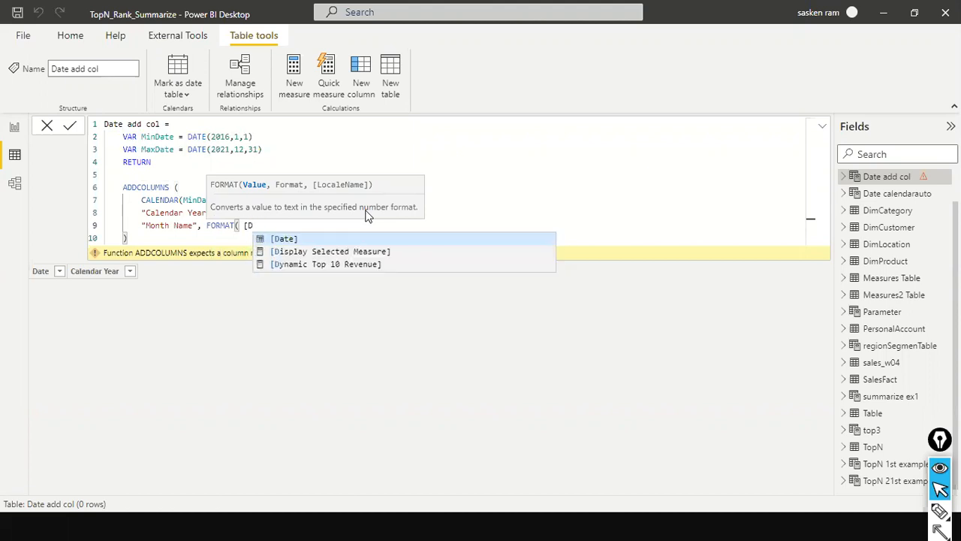
pyautogui.press('Down')
pyautogui.press('Up')
pyautogui.press('Tab')
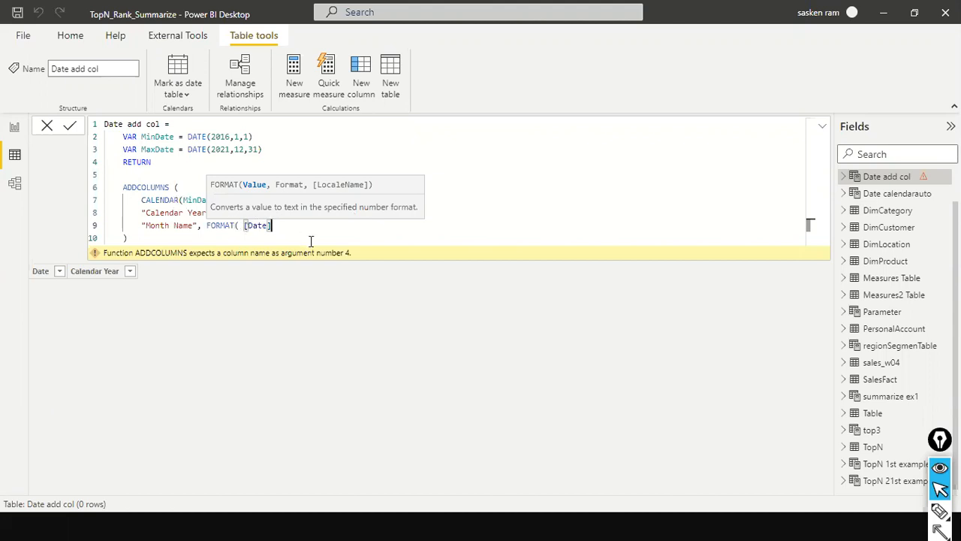
pyautogui.write(', "mmmm")')
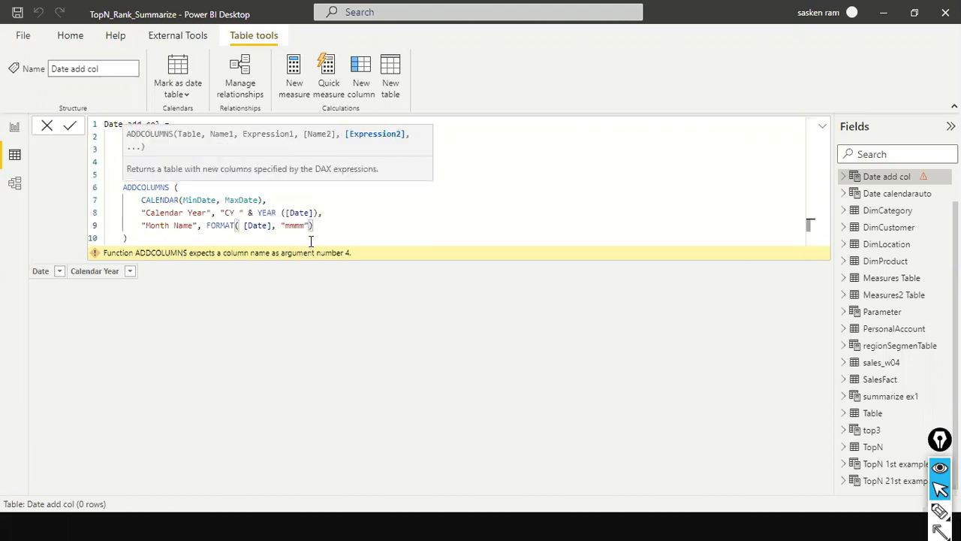
pyautogui.click(310, 240)
pyautogui.press('Return')
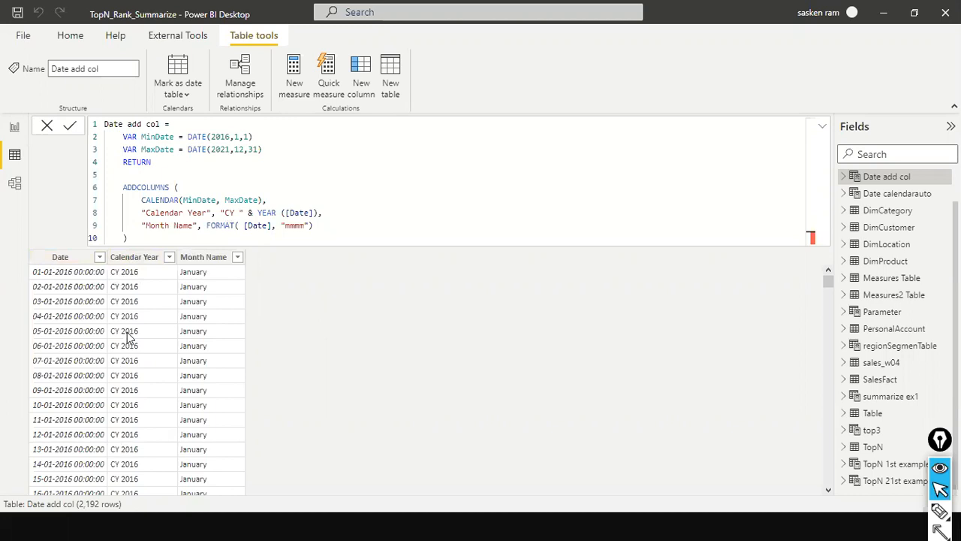
# Add another ADDCOLUMNS column after Month Name, named "Quarter", with the text prefix "Q".
pyautogui.click(333, 225)
pyautogui.write(',')
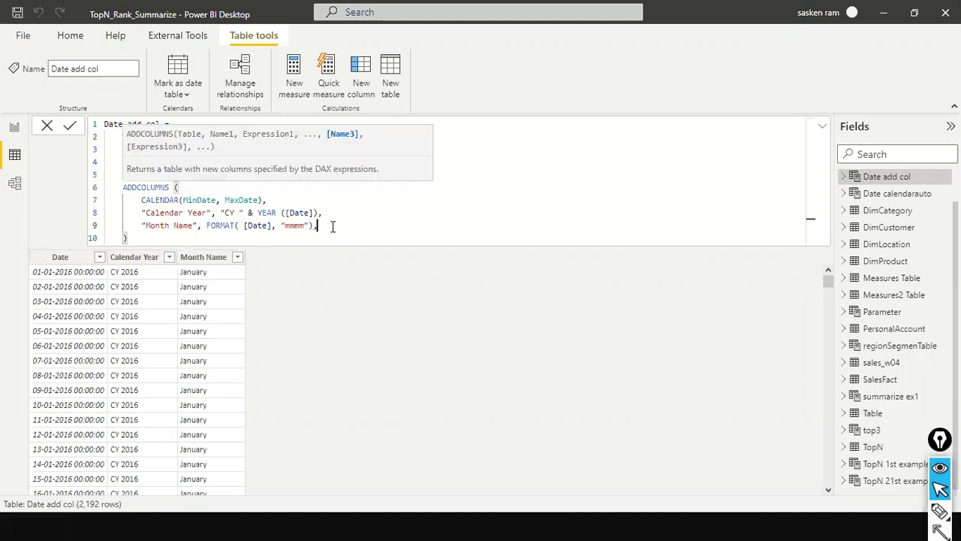
pyautogui.press('Return')
pyautogui.write('"Quarteer')
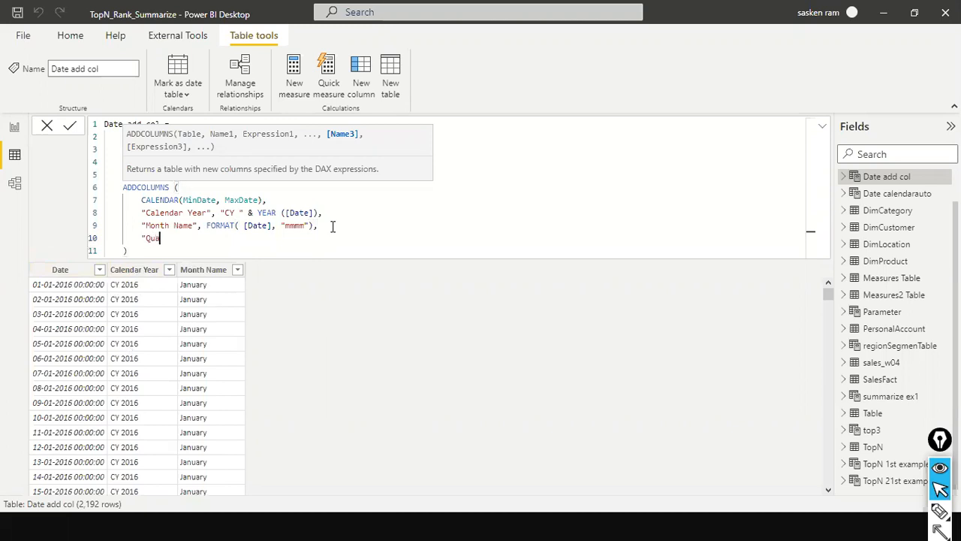
pyautogui.press('BackSpace')
pyautogui.press('BackSpace')
pyautogui.write('r"')
pyautogui.write(',')
pyautogui.write(' "Q"')
pyautogui.write(',')
pyautogui.press('BackSpace')
# Extend the Quarter expression after "Q" with & TRUNC( (month( [Date]) as the start of the quarter calculation.
pyautogui.write('& TRUNC')
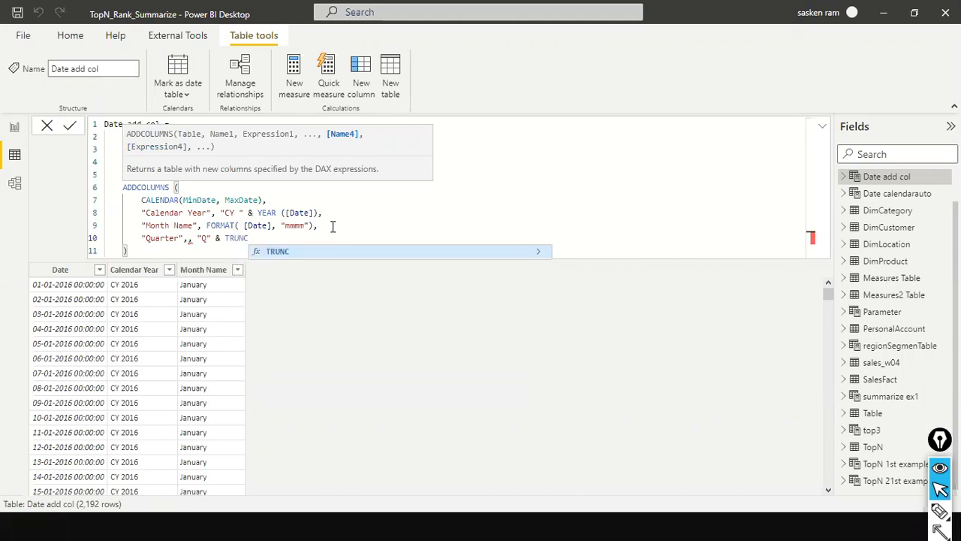
pyautogui.write('( (')
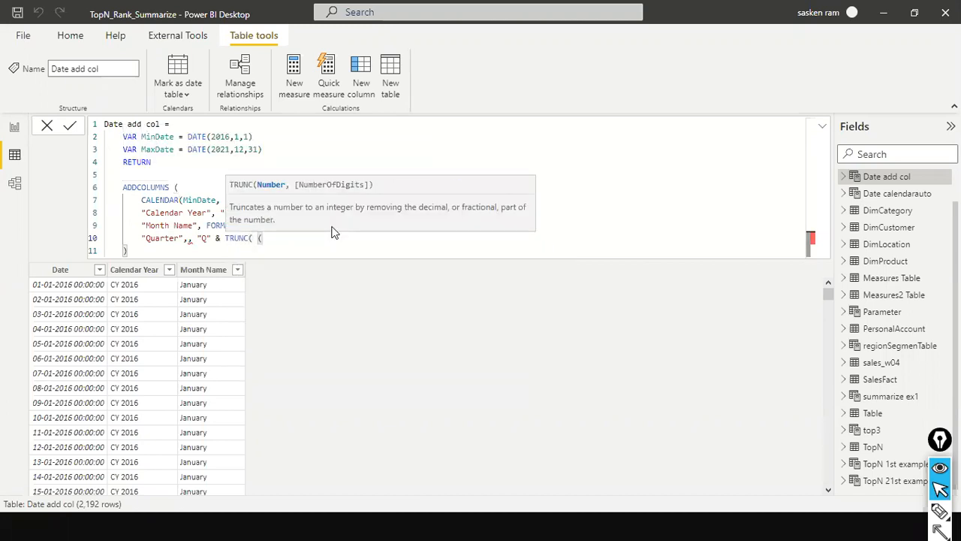
pyautogui.write('month')
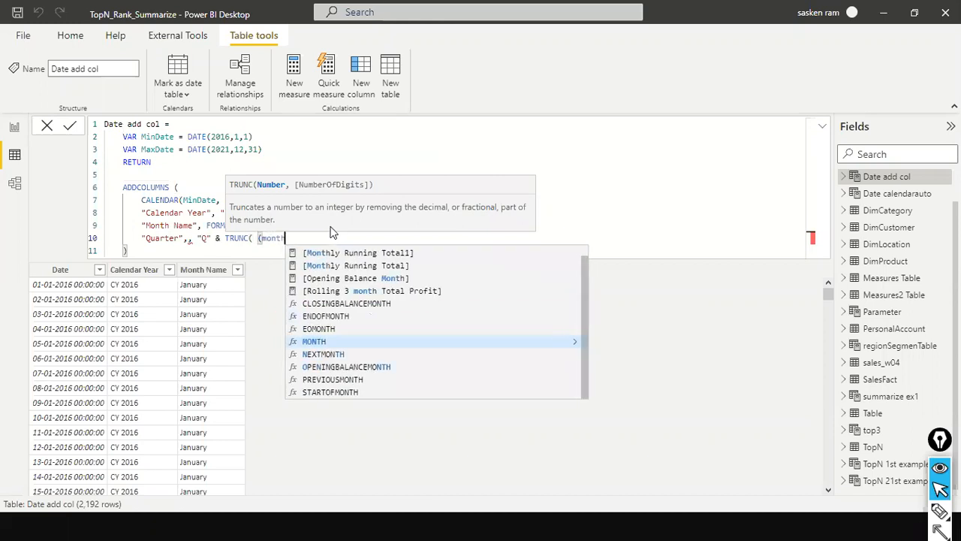
pyautogui.write('(')
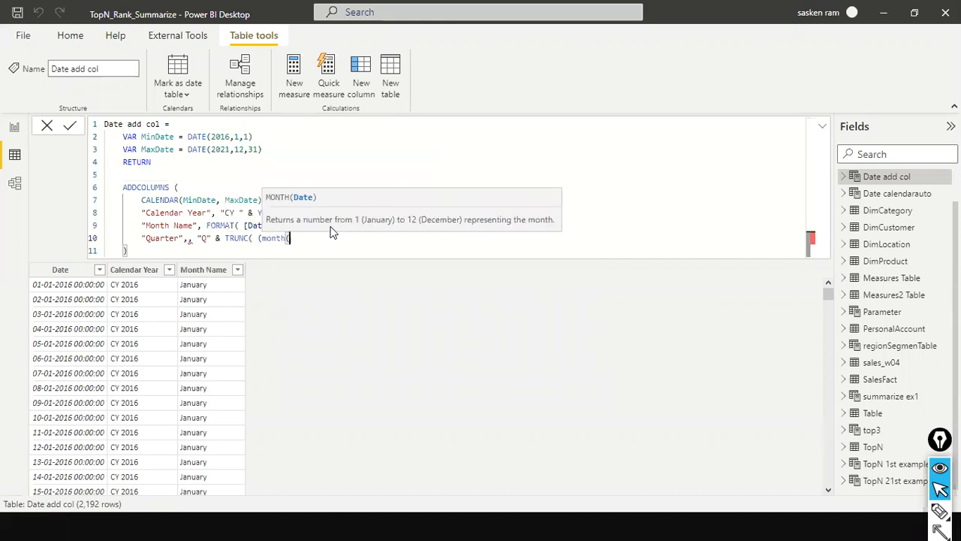
pyautogui.write(' [Date')
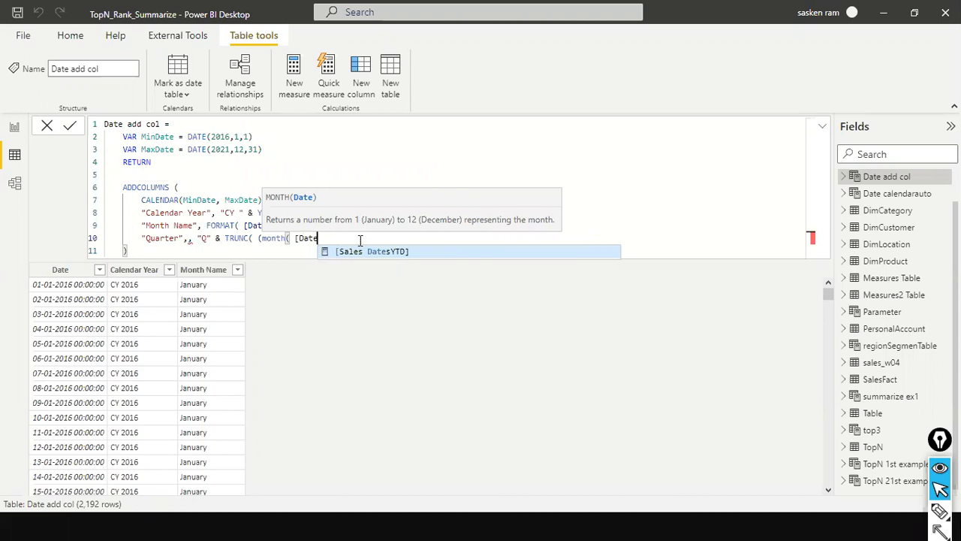
pyautogui.write('])')
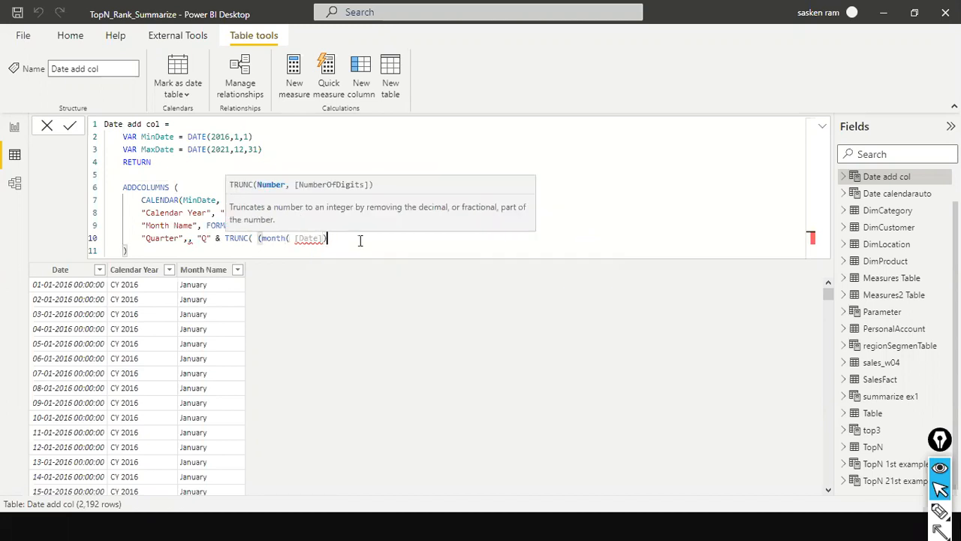
# Remove the duplicate comma and space before "Q" in the Quarter line and close the month( [Date]) call.
pyautogui.press('BackSpace')
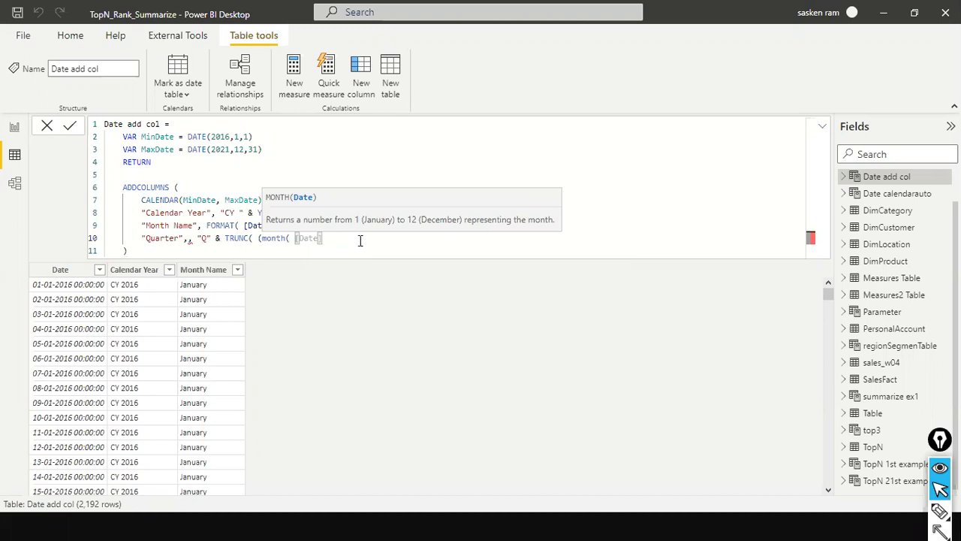
pyautogui.press('Left')
pyautogui.press('Left')
pyautogui.press('Left')
pyautogui.press('Left')
pyautogui.press('Left')
pyautogui.press('Left')
pyautogui.press('Left')
pyautogui.press('Left')
pyautogui.press('Left')
pyautogui.press('Left')
pyautogui.press('Left')
pyautogui.press('Left')
pyautogui.press('Left')
pyautogui.press('Left')
pyautogui.press('Left')
pyautogui.press('Left')
pyautogui.press('Left')
pyautogui.press('Left')
pyautogui.press('Left')
pyautogui.press('Left')
pyautogui.press('Left')
pyautogui.press('BackSpace')
pyautogui.press('BackSpace')
pyautogui.press('End')
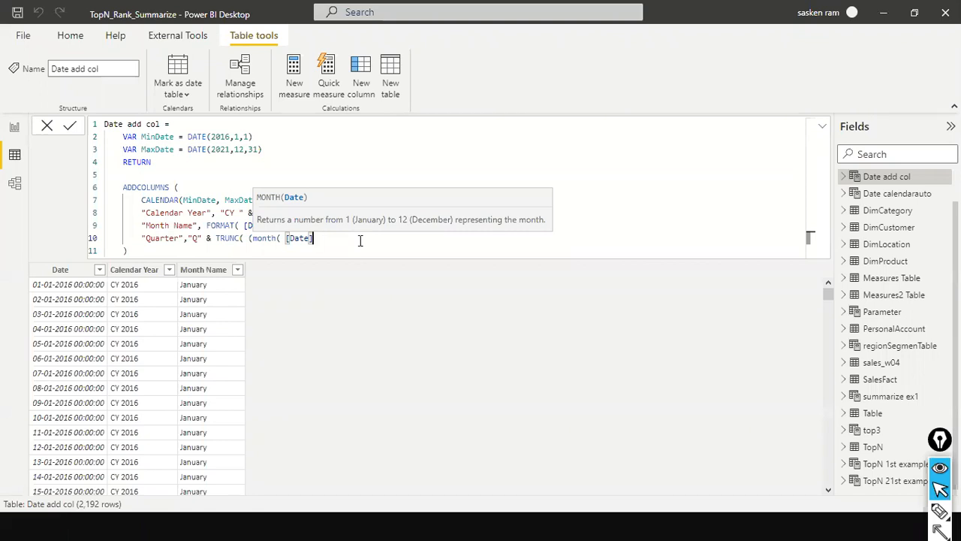
pyautogui.write(')')
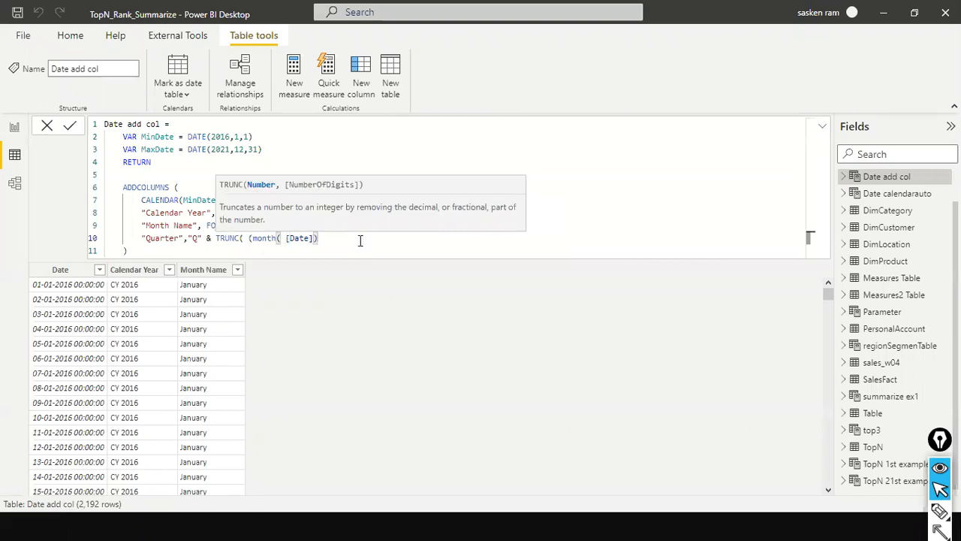
pyautogui.write(' -1) /3 )')
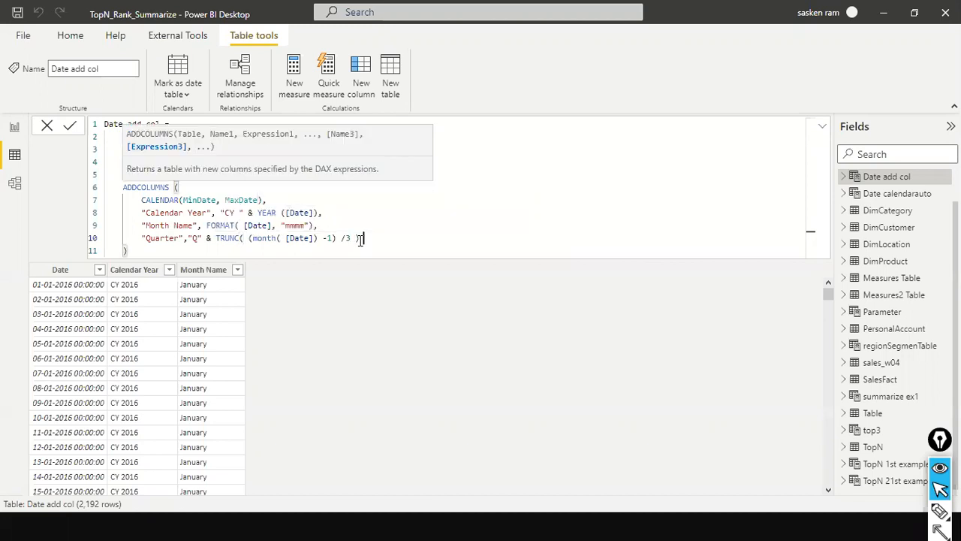
pyautogui.write(' + 1')
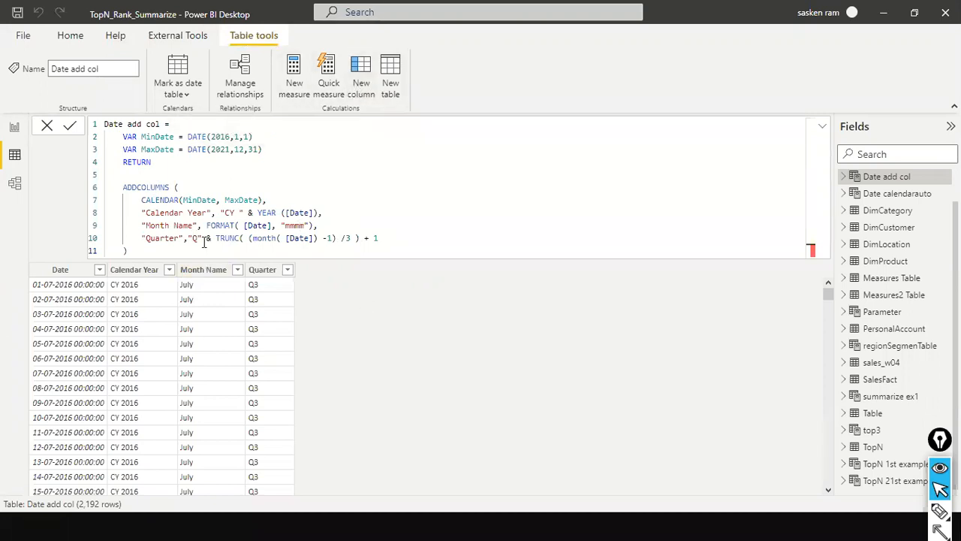
# Review the ADDCOLUMNS block, highlighting its CALENDAR base table and the Calendar Year, Month Name and Quarter definitions.
pyautogui.moveTo(123, 187); pyautogui.dragTo(127, 250)
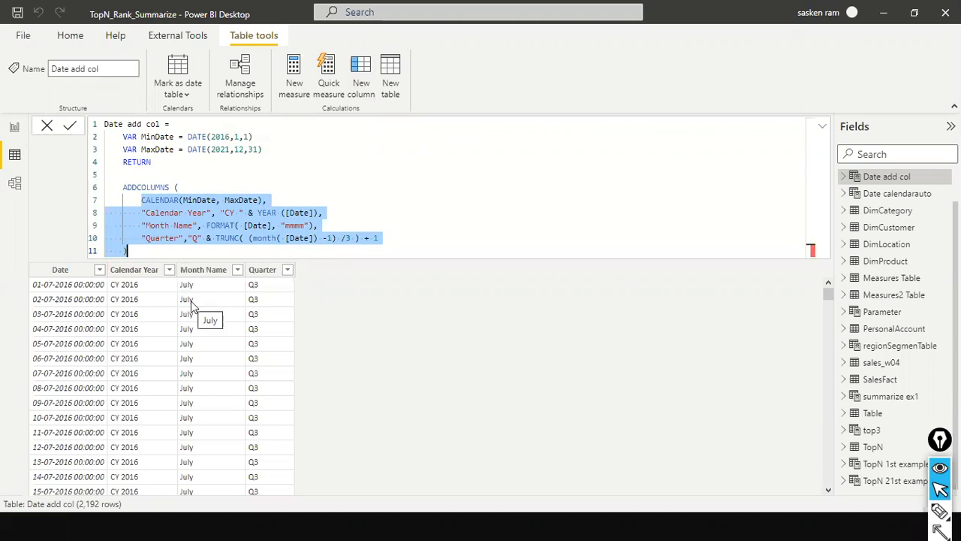
pyautogui.click(188, 225)
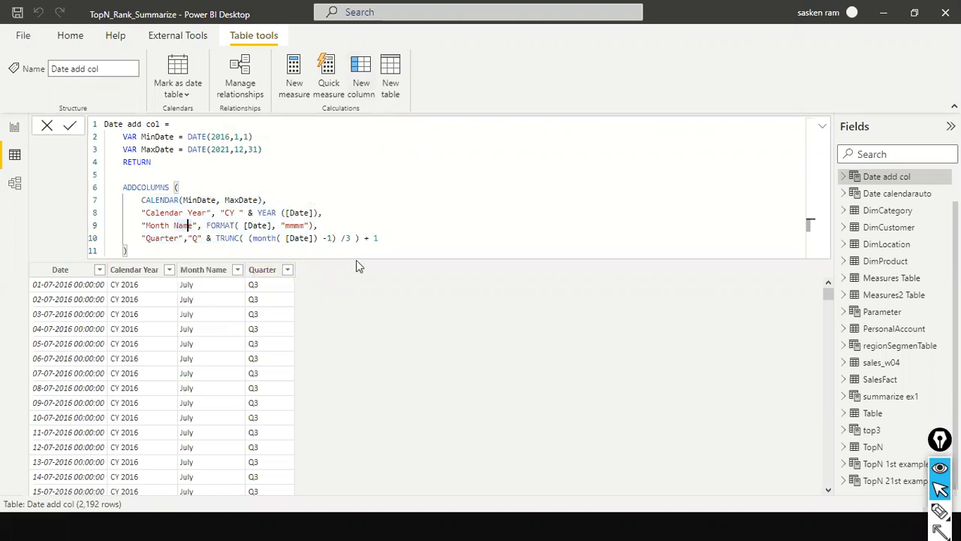
pyautogui.moveTo(142, 213); pyautogui.dragTo(359, 238)
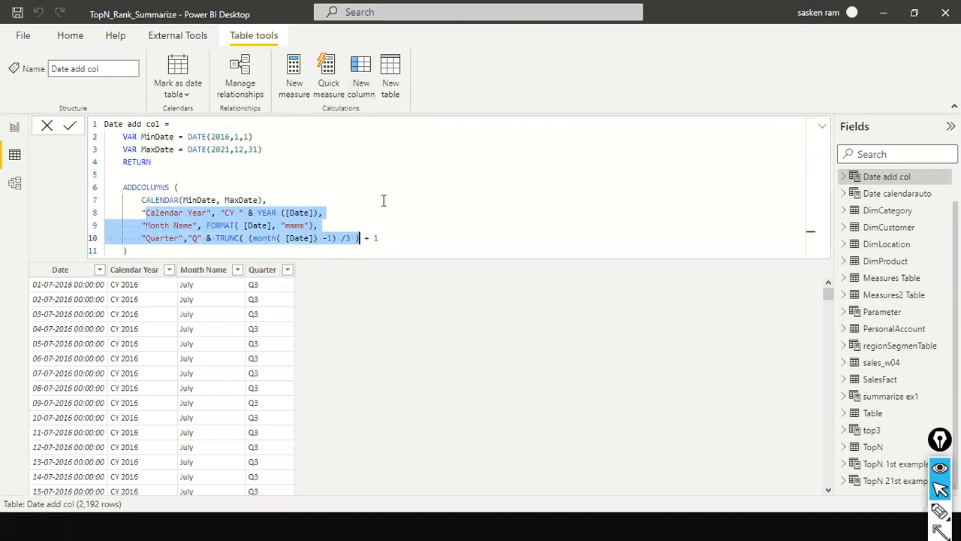
pyautogui.click(333, 249)
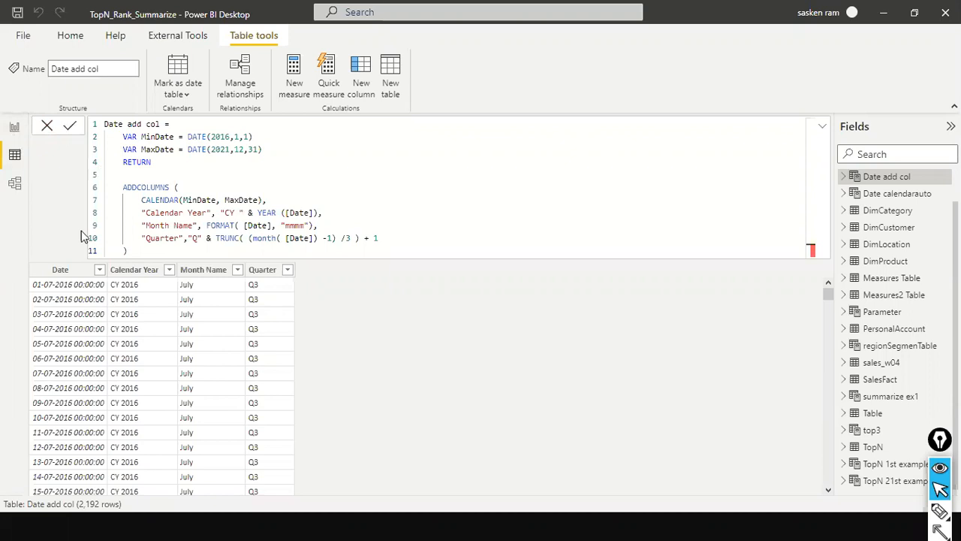
# Switch to the PowerPoint slide show and view the list of DAX functions from ADDCOLUMNS to USERELATIONSHIP.
pyautogui.hotkey('alt', 'Tab')
pyautogui.hotkey('alt', 'Tab')
pyautogui.hotkey('alt', 'Tab')
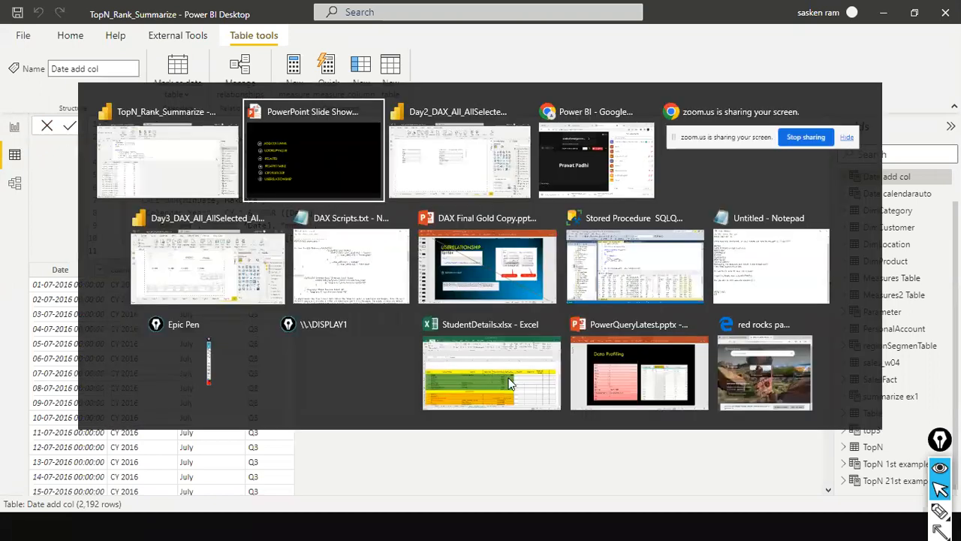
pyautogui.hotkey('alt', 'Tab')
pyautogui.hotkey('alt', 'Tab')
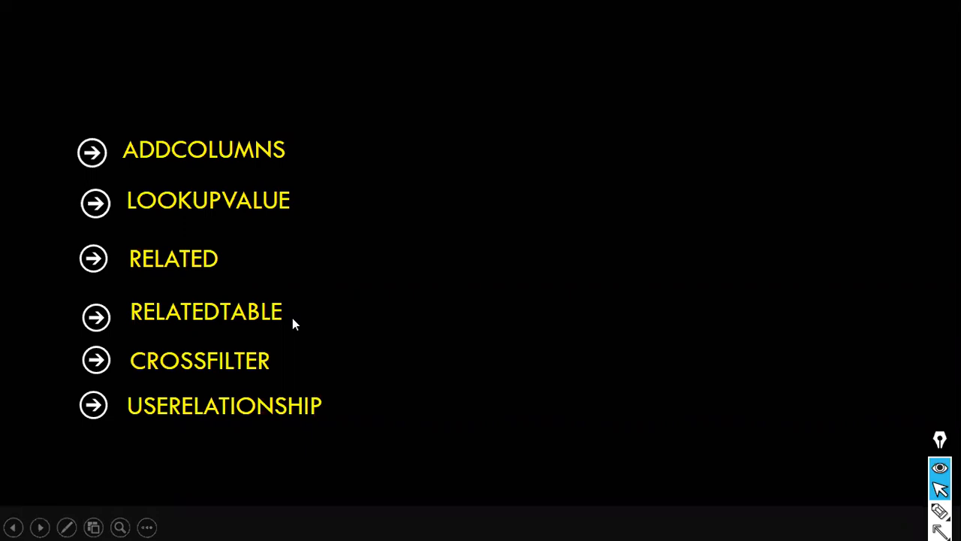
# Switch to the Day2_DAX_All_AllSelected_AllExcept Power BI file, collapse the Sales Analytics Measures table and show Data view.
pyautogui.hotkey('alt', 'Tab')
pyautogui.hotkey('alt', 'Tab')
pyautogui.hotkey('alt', 'Tab')
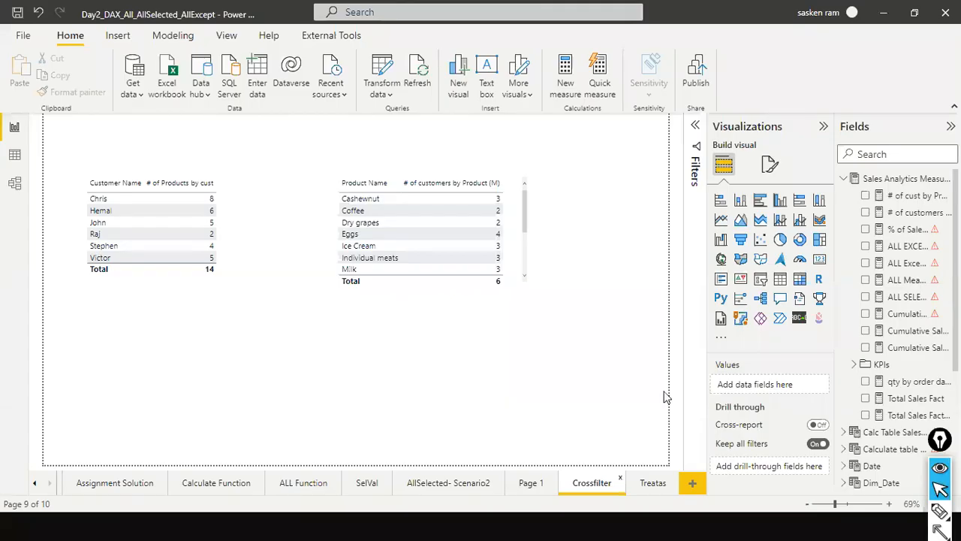
pyautogui.click(844, 179)
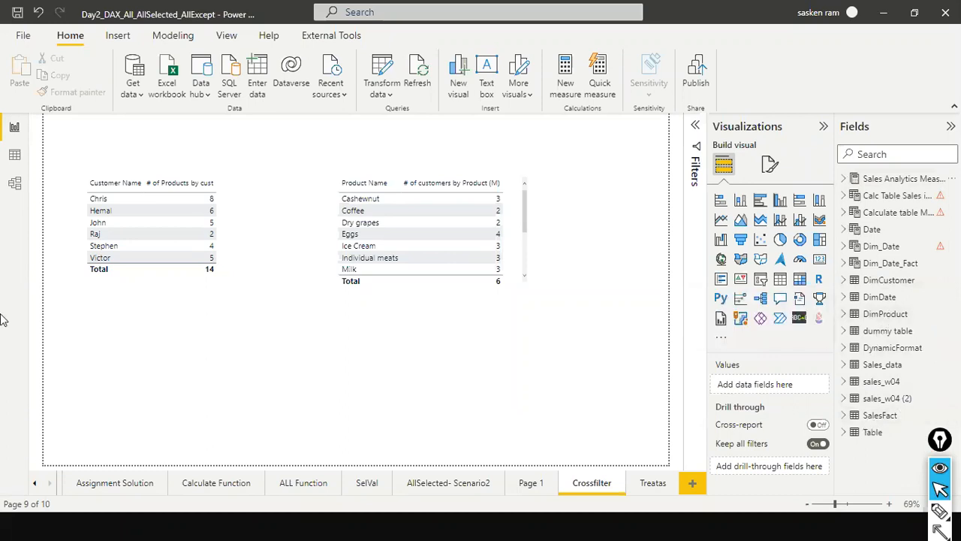
pyautogui.click(14, 156)
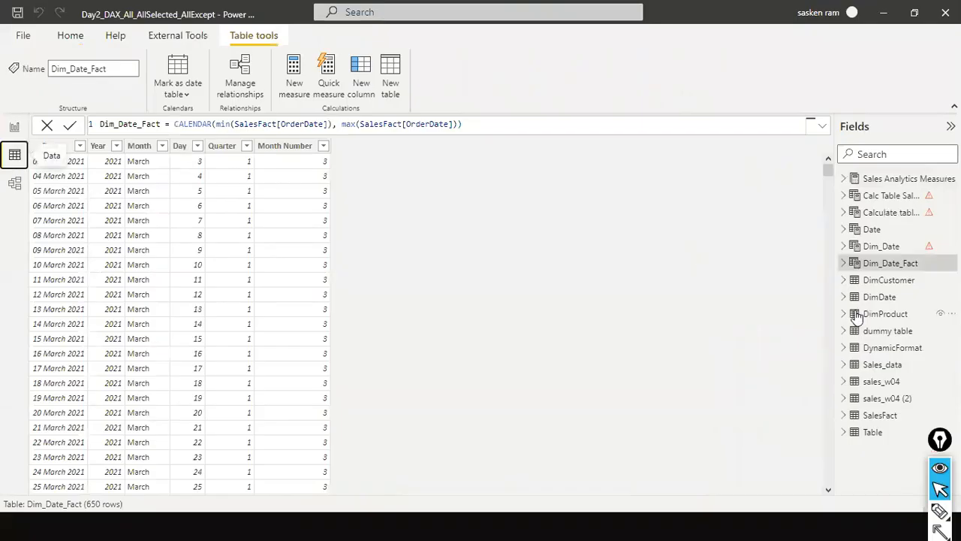
# Compare the SalesFact rows with the DimProduct table, including its Cost Price column, and return to SalesFact.
pyautogui.click(877, 422)
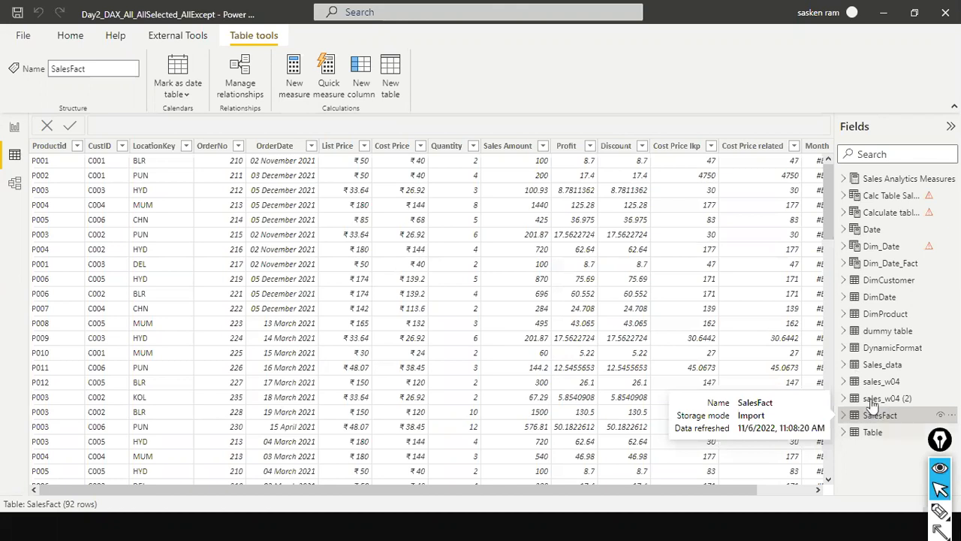
pyautogui.click(885, 313)
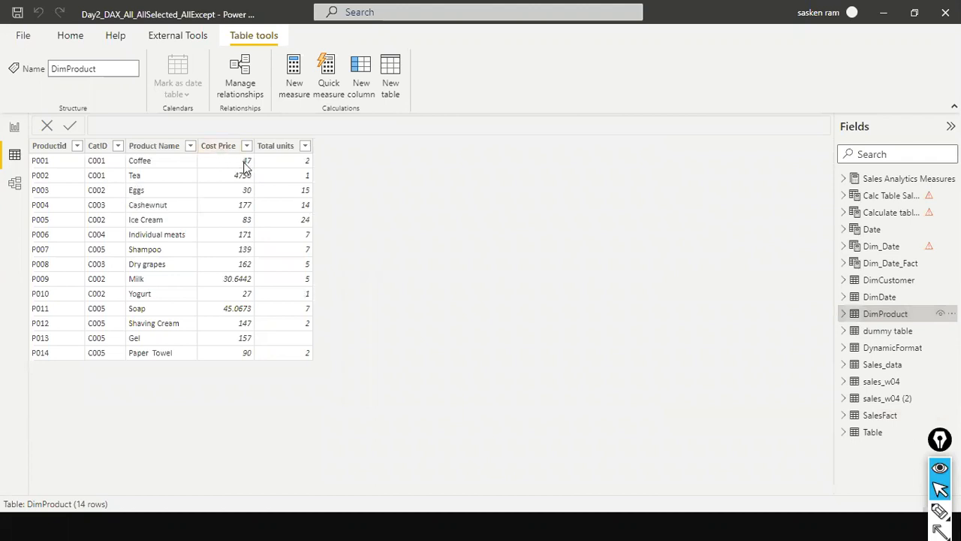
pyautogui.click(886, 417)
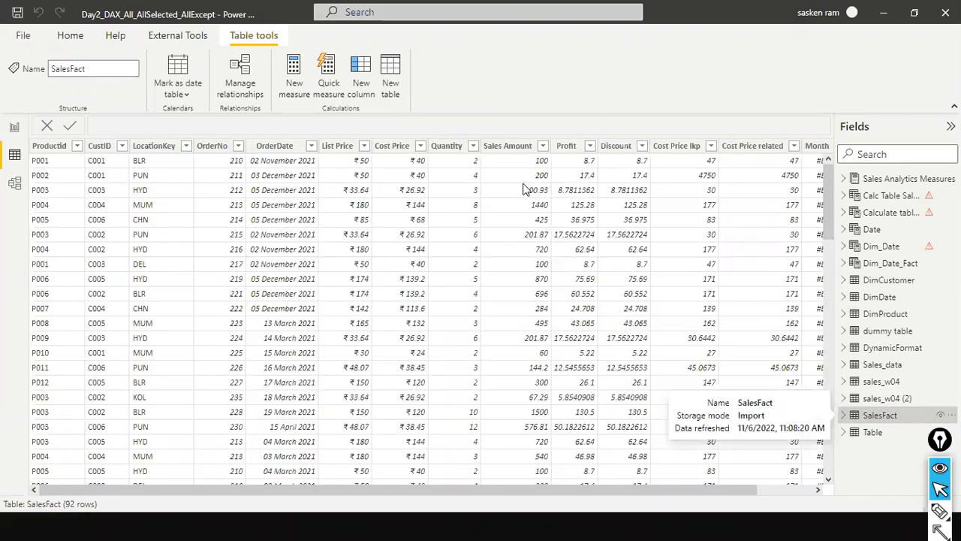
# Examine SalesFact's Cost Price, List Price and Cost Price lkp columns with the LOOKUPVALUE formula, and return to the PowerPoint slide show.
pyautogui.click(389, 149)
pyautogui.click(392, 150)
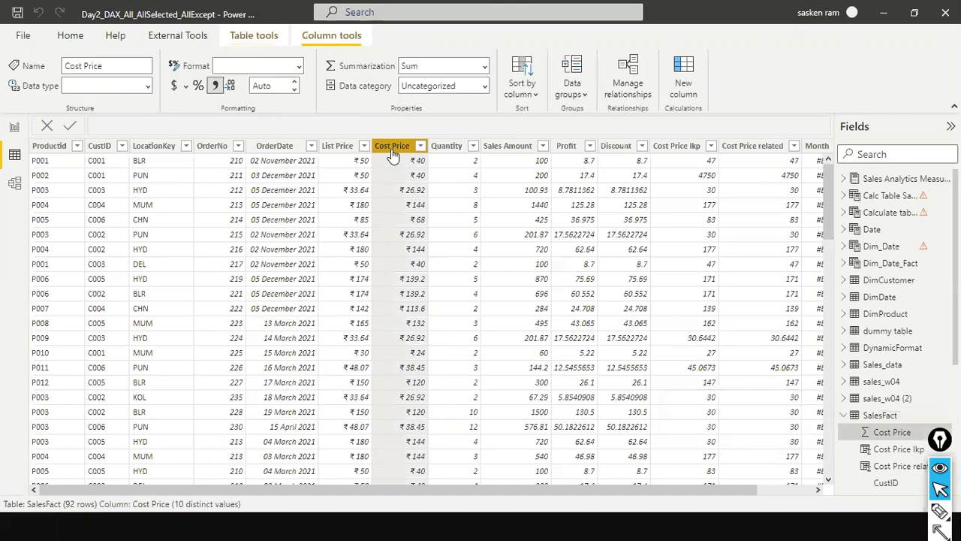
pyautogui.click(338, 147)
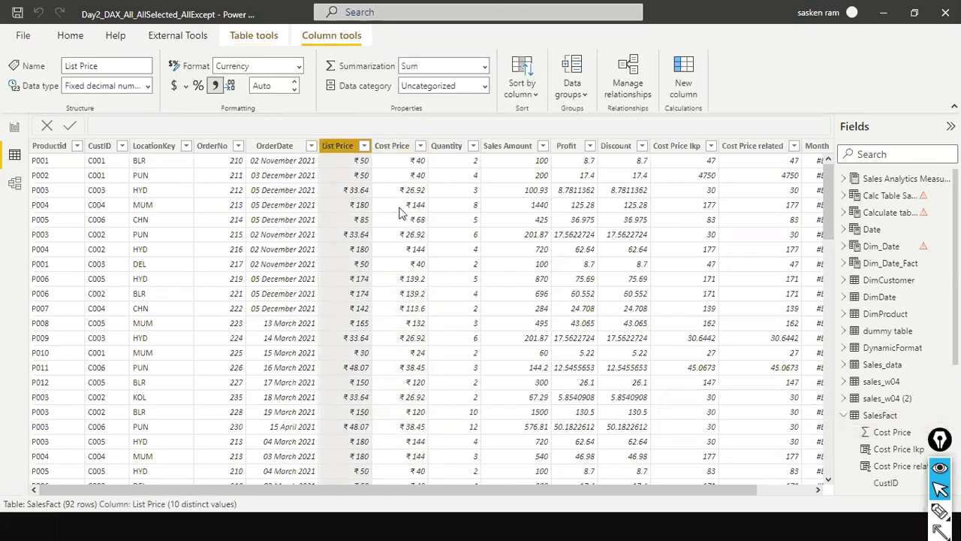
pyautogui.click(666, 151)
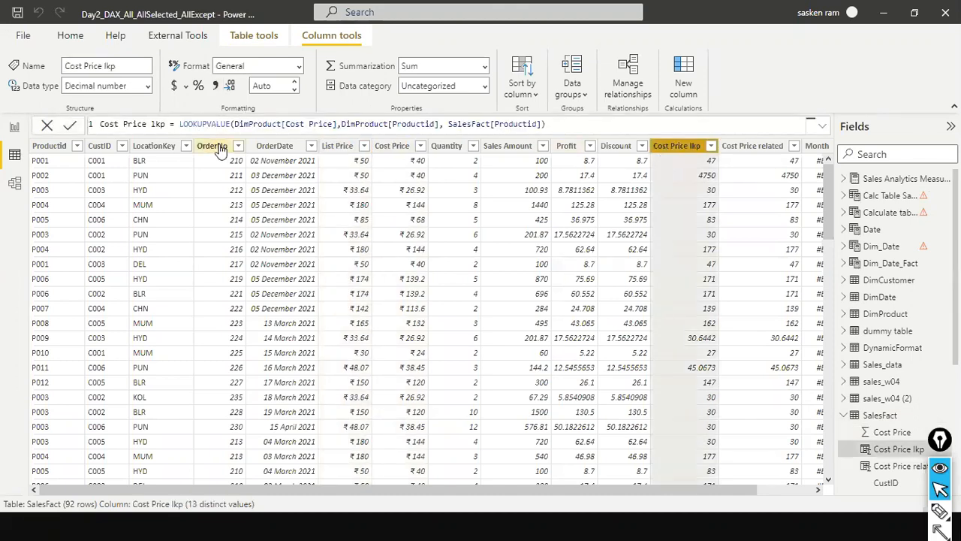
pyautogui.hotkey('alt', 'Tab')
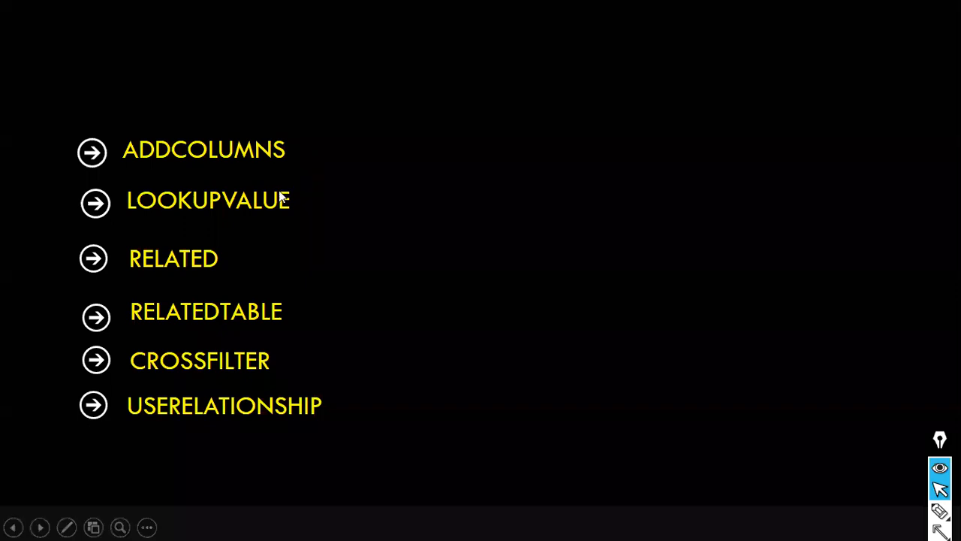
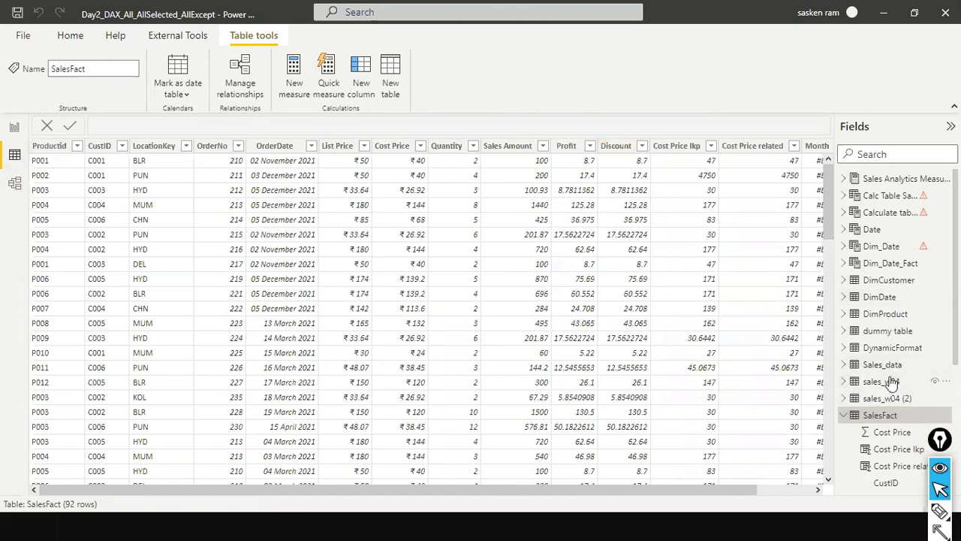
# Compare the DimProduct and SalesFact tables with the LOOKUPVALUE syntax slide in PowerPoint, ending on the DimProduct table in Power BI.
pyautogui.click(894, 320)
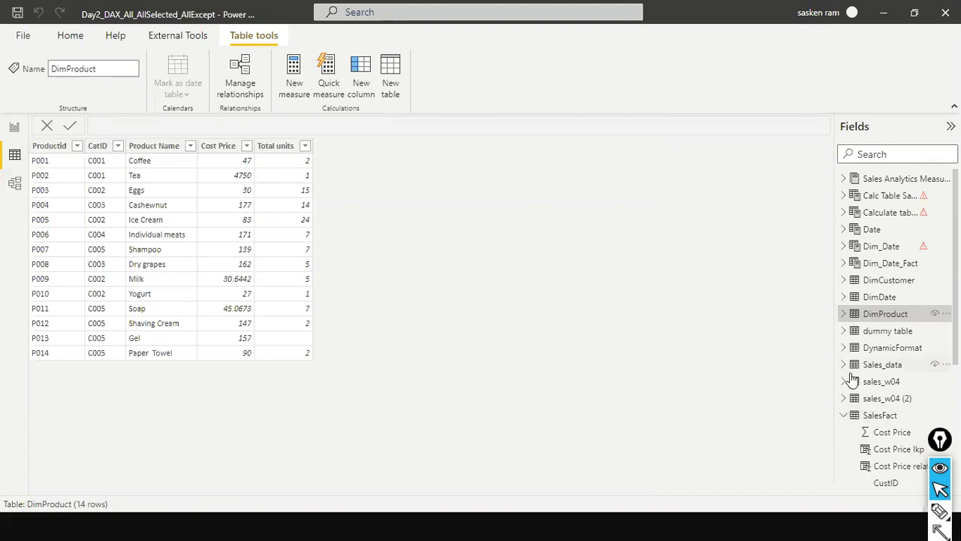
pyautogui.click(871, 419)
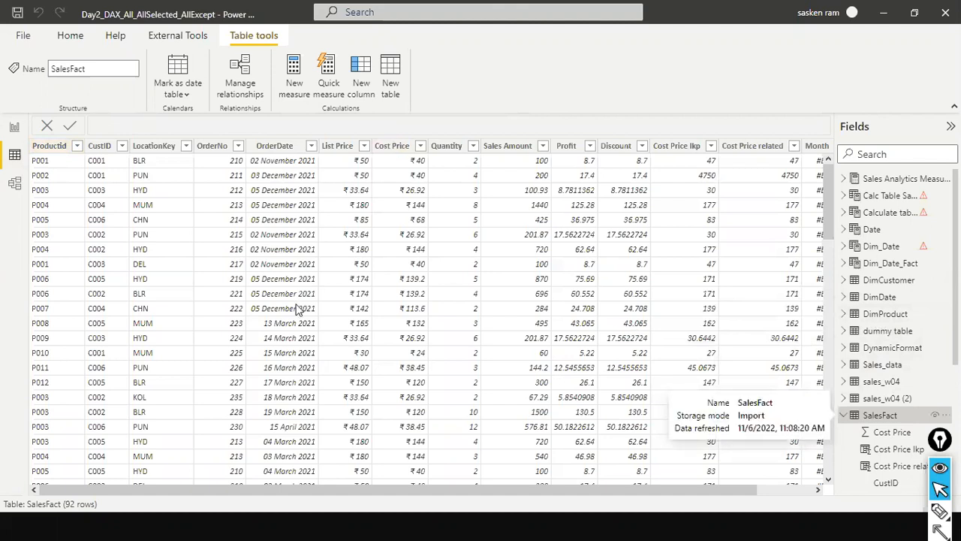
pyautogui.hotkey('alt', 'Tab')
pyautogui.hotkey('alt', 'Tab')
pyautogui.hotkey('alt', 'shift', 'Tab')
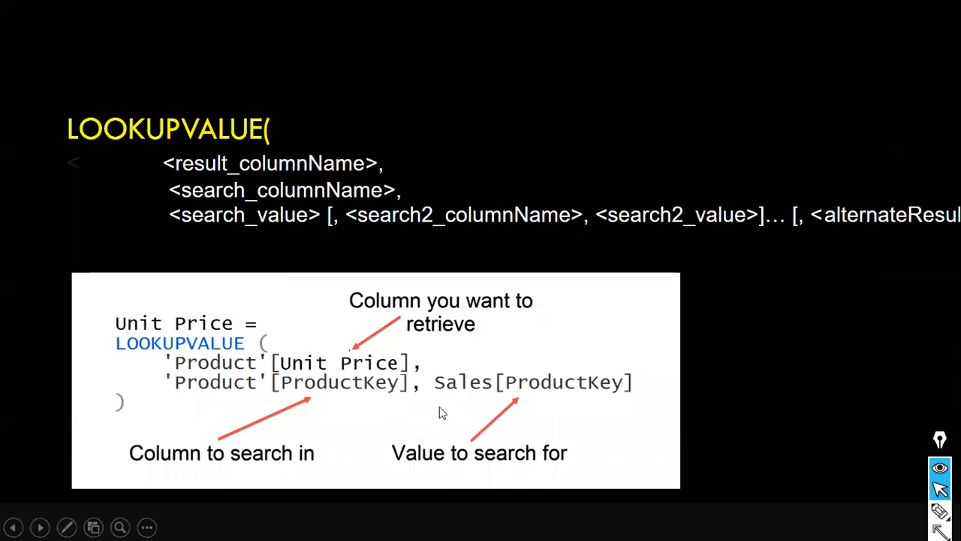
pyautogui.hotkey('alt', 'Tab')
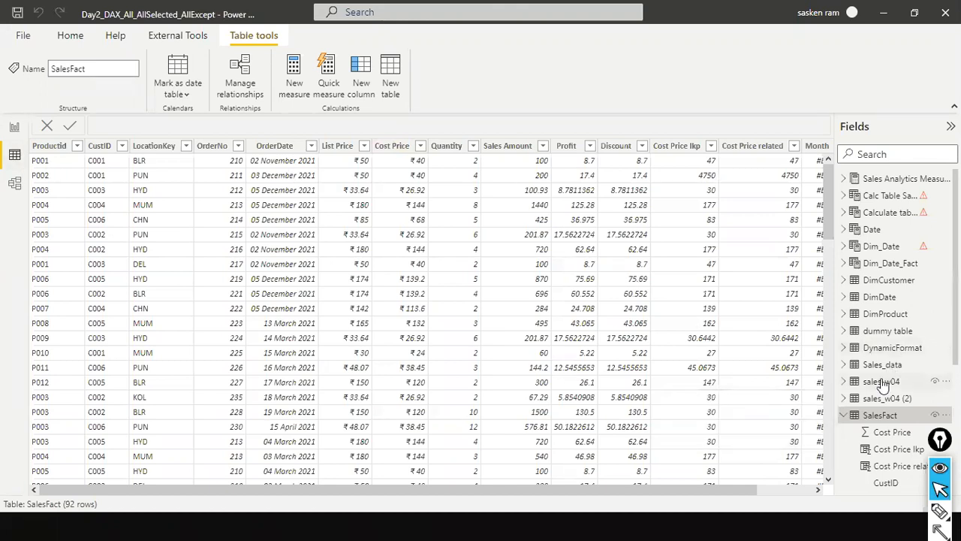
pyautogui.click(877, 315)
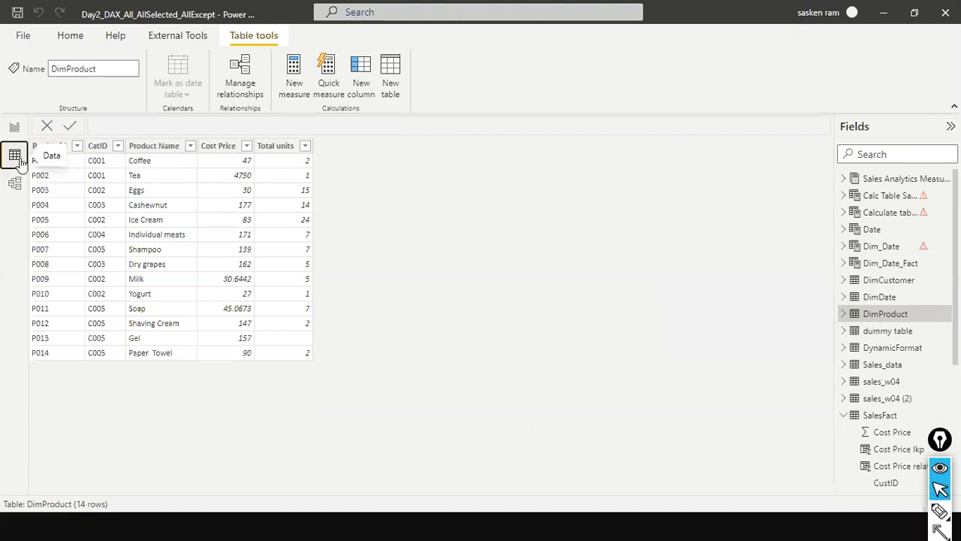
pyautogui.hotkey('alt', 'Tab')
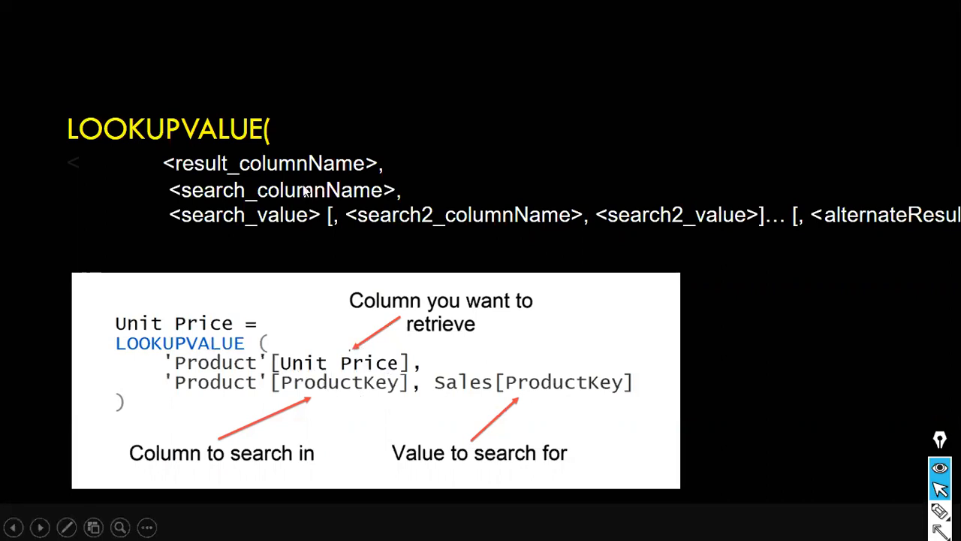
pyautogui.hotkey('alt', 'Tab')
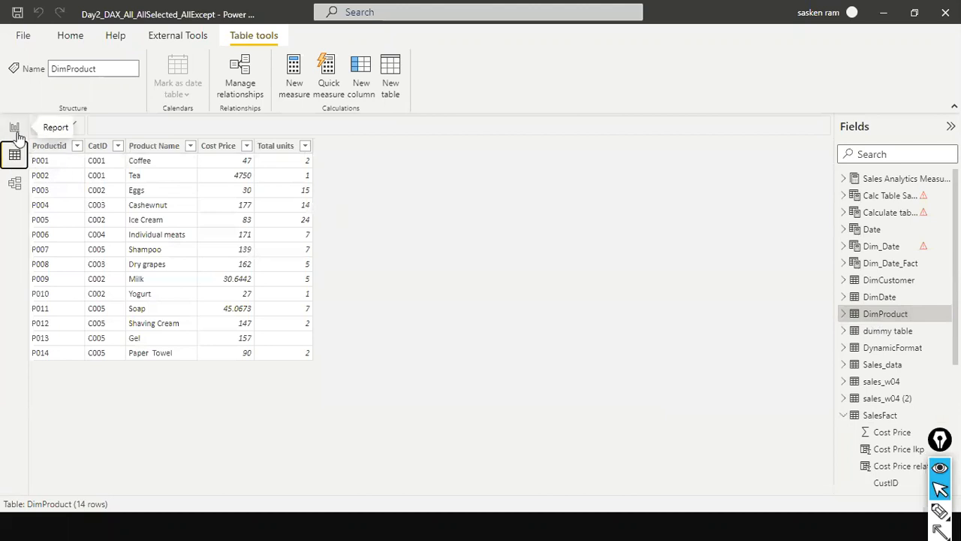
# Show SalesFact's Cost Price lkp column and examine each LOOKUPVALUE argument in its formula: DimProduct[Cost Price], DimProduct[Productid] and SalesFact[Productid].
pyautogui.click(883, 414)
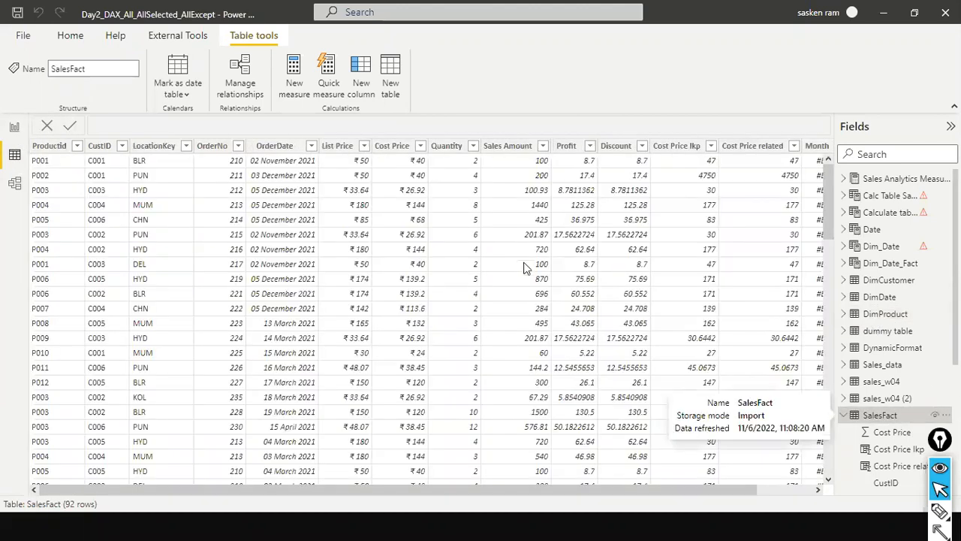
pyautogui.click(674, 147)
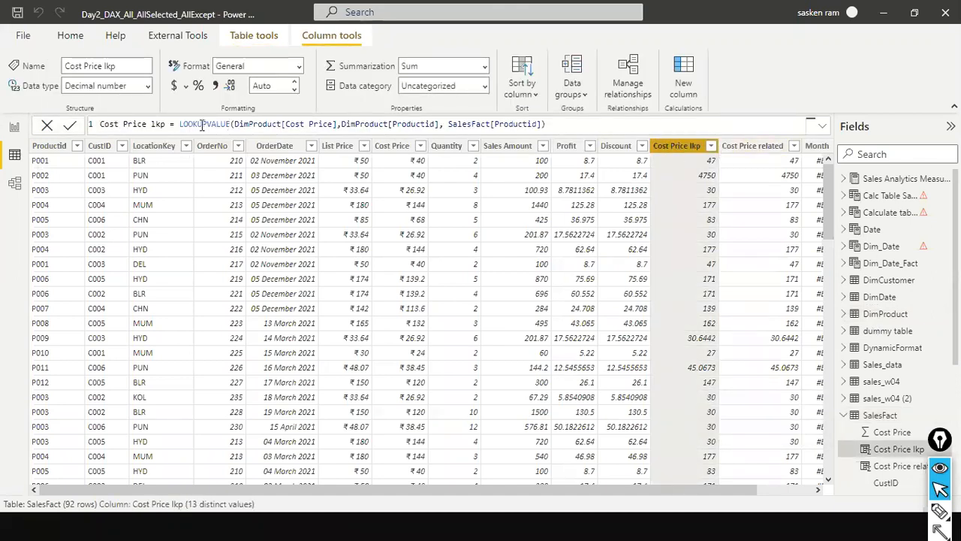
pyautogui.click(228, 126)
pyautogui.click(250, 124)
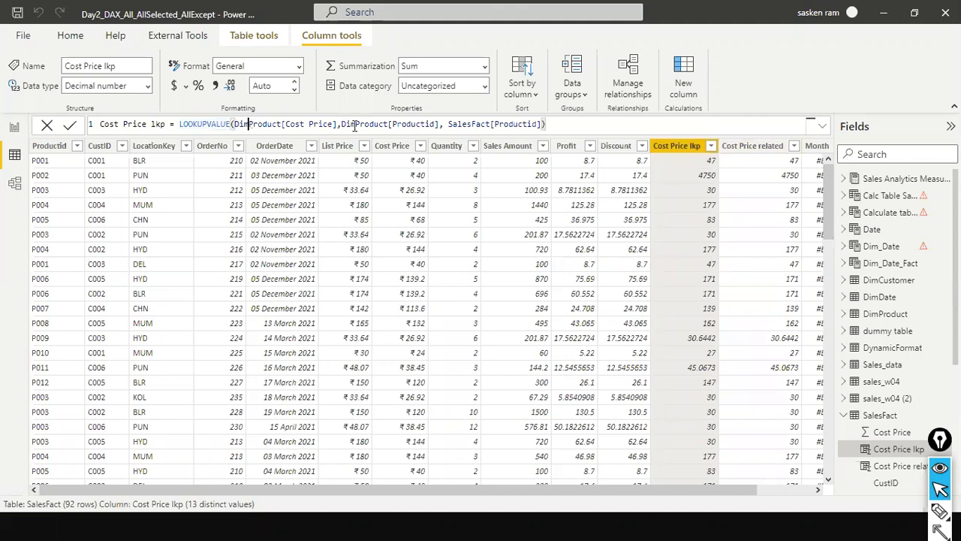
pyautogui.click(335, 126)
pyautogui.click(406, 124)
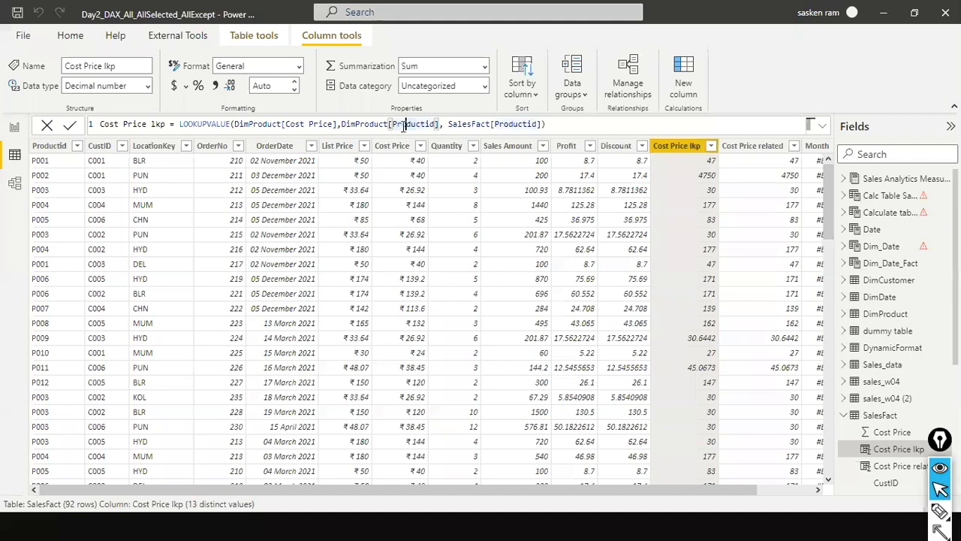
pyautogui.click(533, 124)
pyautogui.click(406, 124)
# Compare the Cost Price lkp formula with the LOOKUPVALUE example on the PowerPoint slide, and return to the SalesFact table in Power BI.
pyautogui.hotkey('alt', 'Tab')
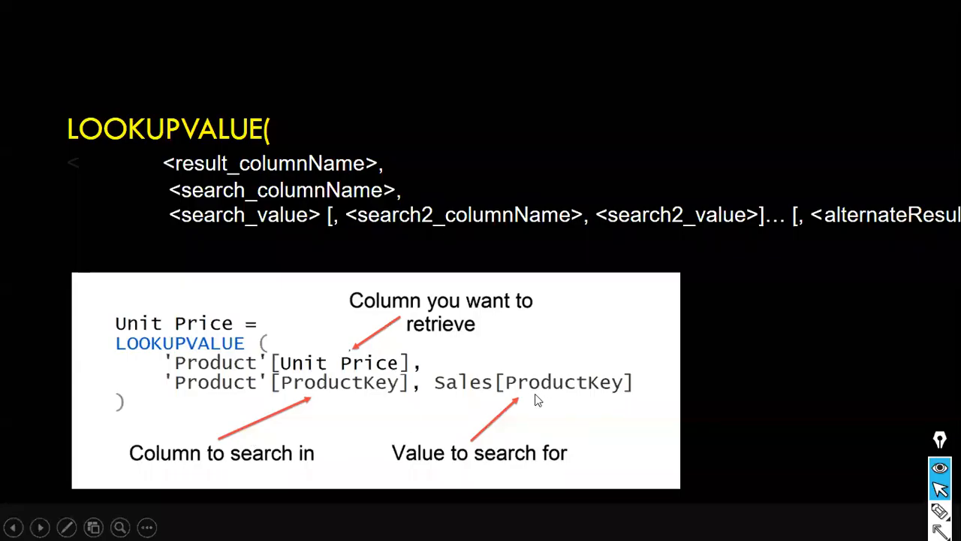
pyautogui.hotkey('alt', 'Tab')
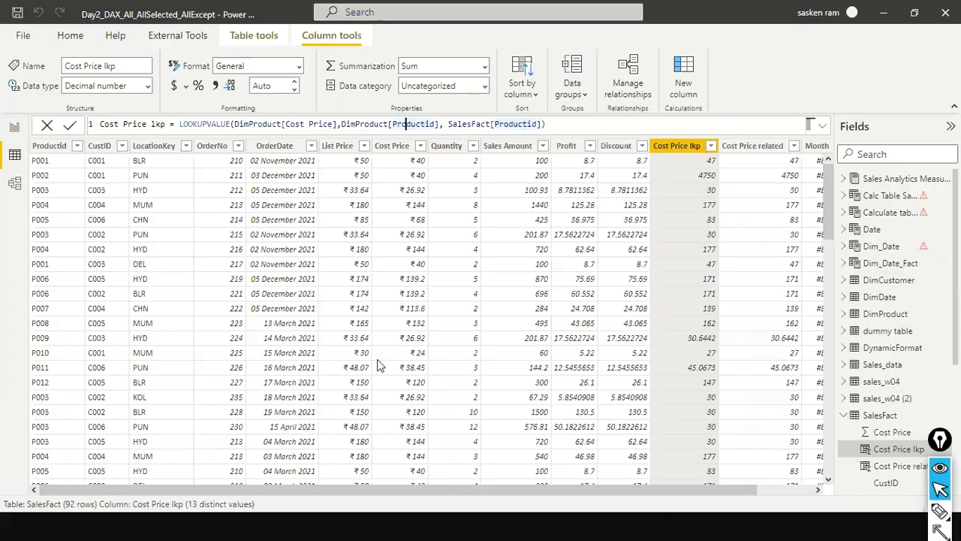
pyautogui.hotkey('alt', 'Tab')
pyautogui.hotkey('alt', 'Tab')
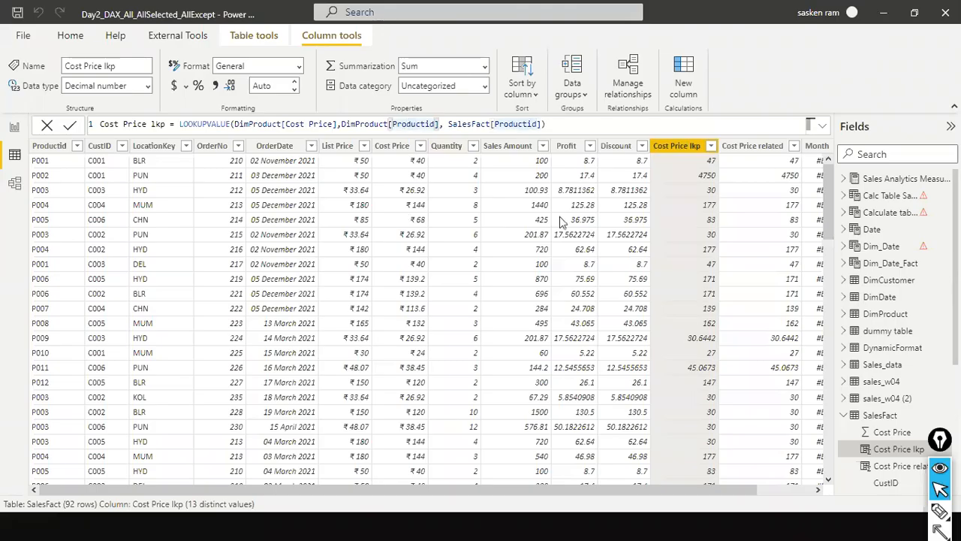
pyautogui.click(519, 126)
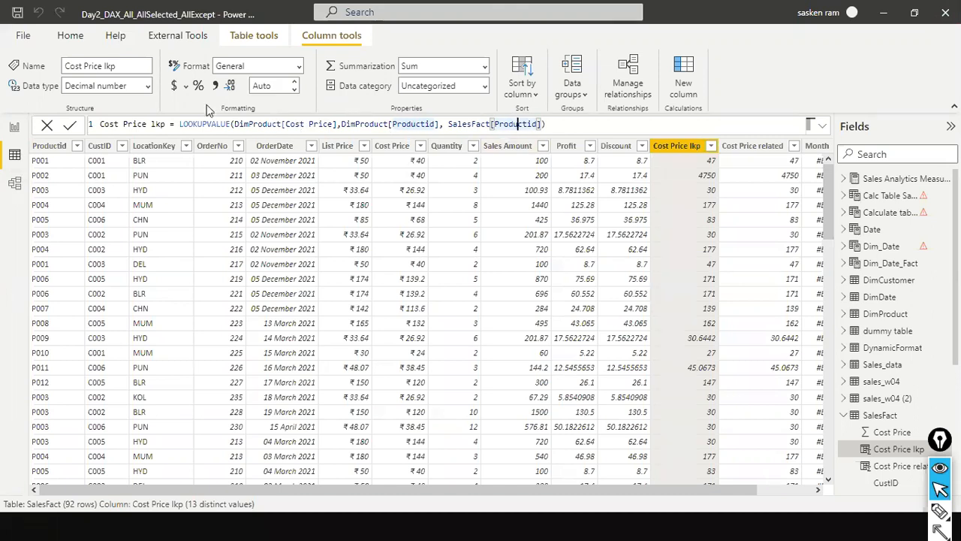
pyautogui.hotkey('alt', 'Tab')
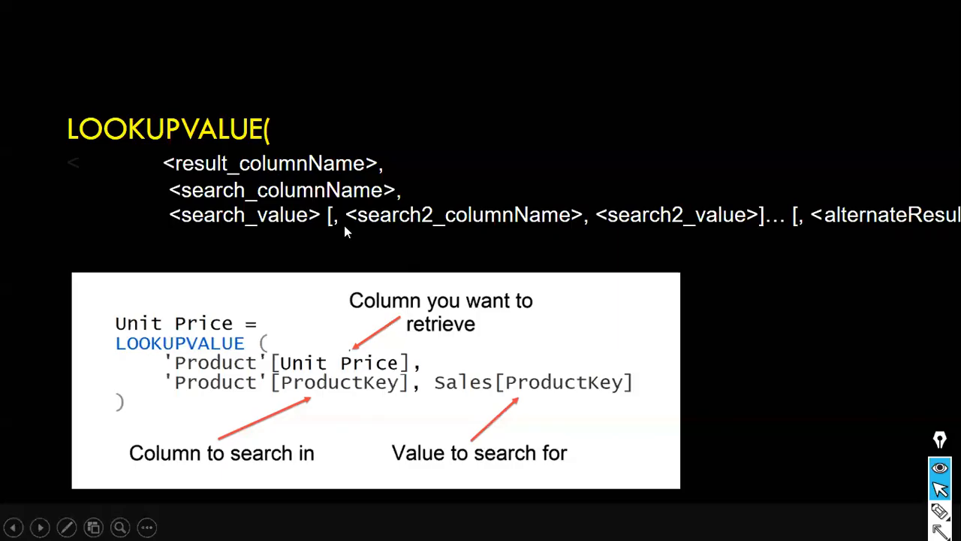
pyautogui.press('Right')
pyautogui.press('Left')
pyautogui.hotkey('alt', 'Tab')
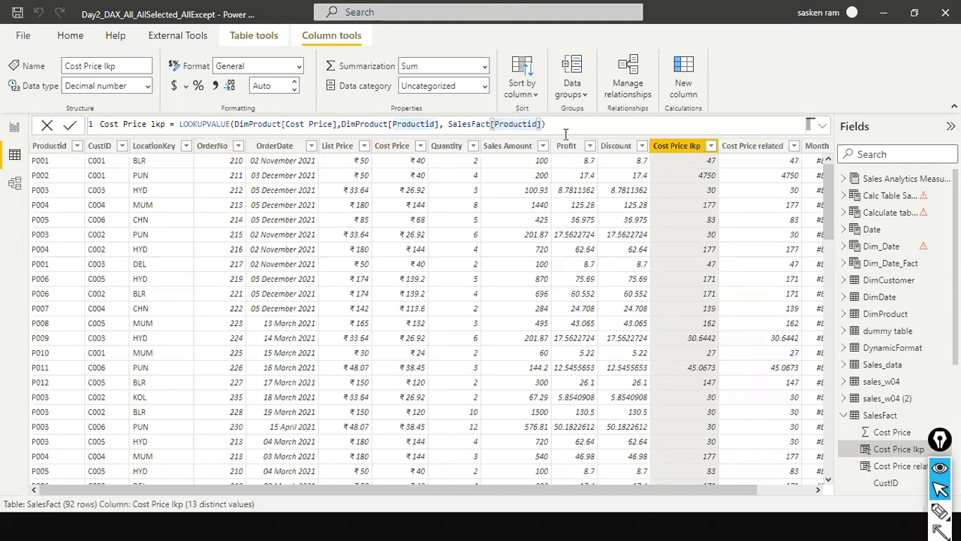
# Delete the relationship between DimProduct and SalesFact in the model and check the lookup and related cost columns in SalesFact's data.
pyautogui.click(15, 185)
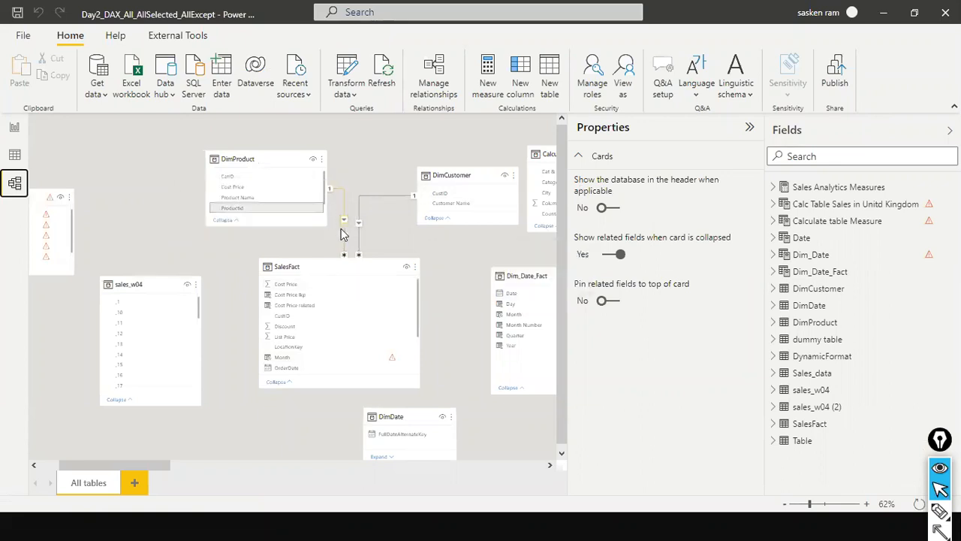
pyautogui.click(15, 155)
pyautogui.click(9, 187)
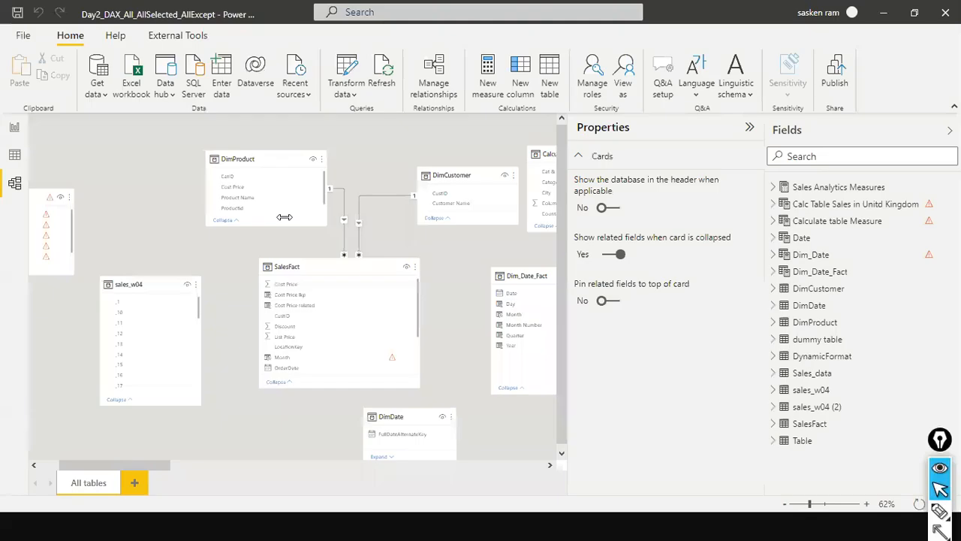
pyautogui.rightClick(345, 233)
pyautogui.click(362, 240)
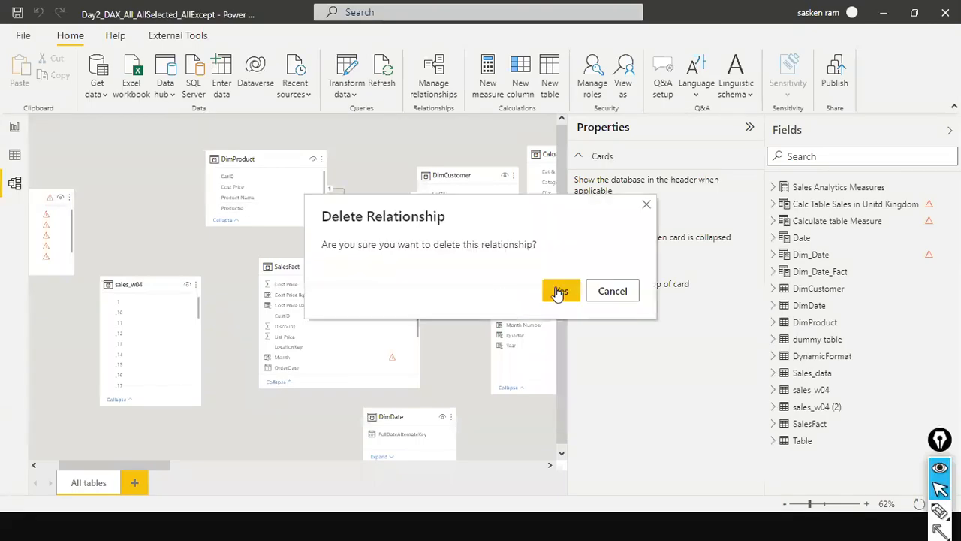
pyautogui.click(559, 290)
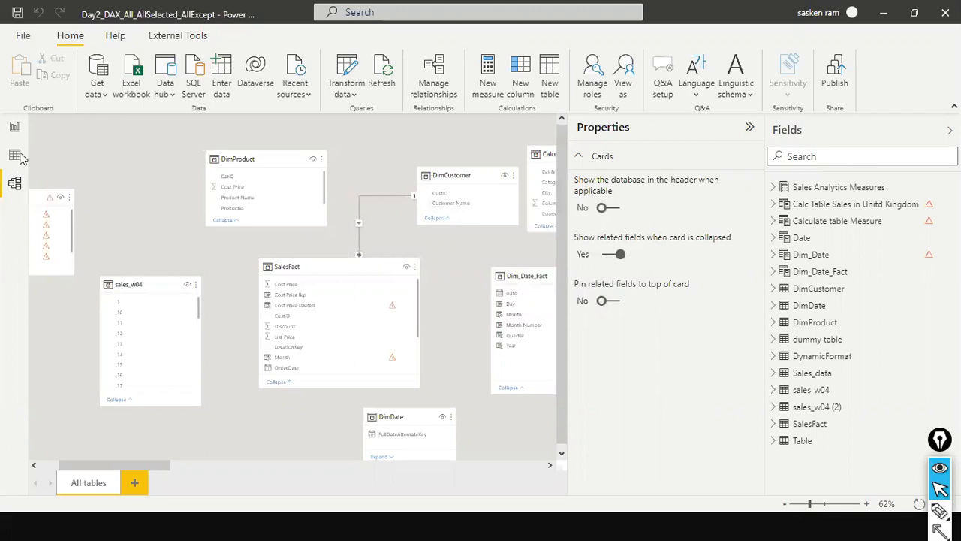
pyautogui.click(15, 156)
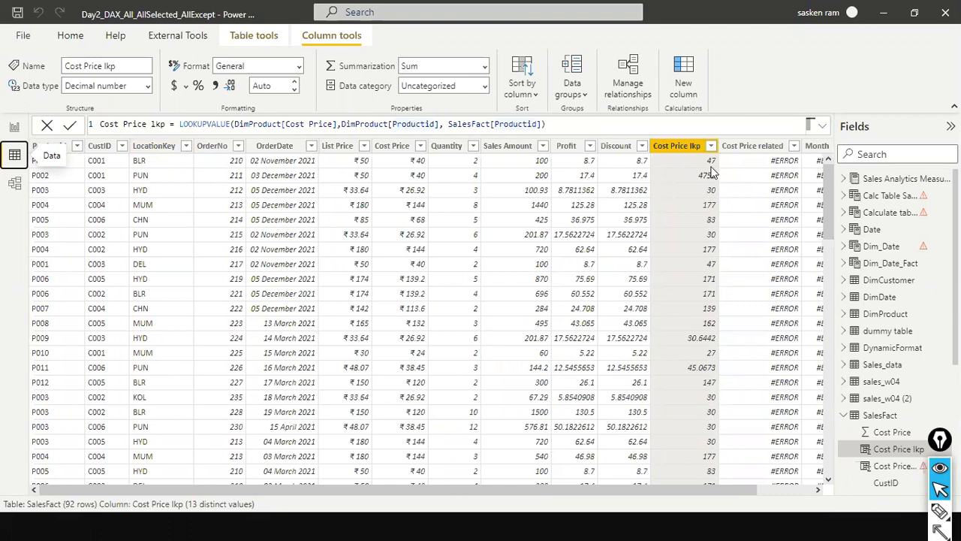
# Recreate the relationship in the model by linking DimProduct's Productid field to SalesFact's Productid field.
pyautogui.click(16, 188)
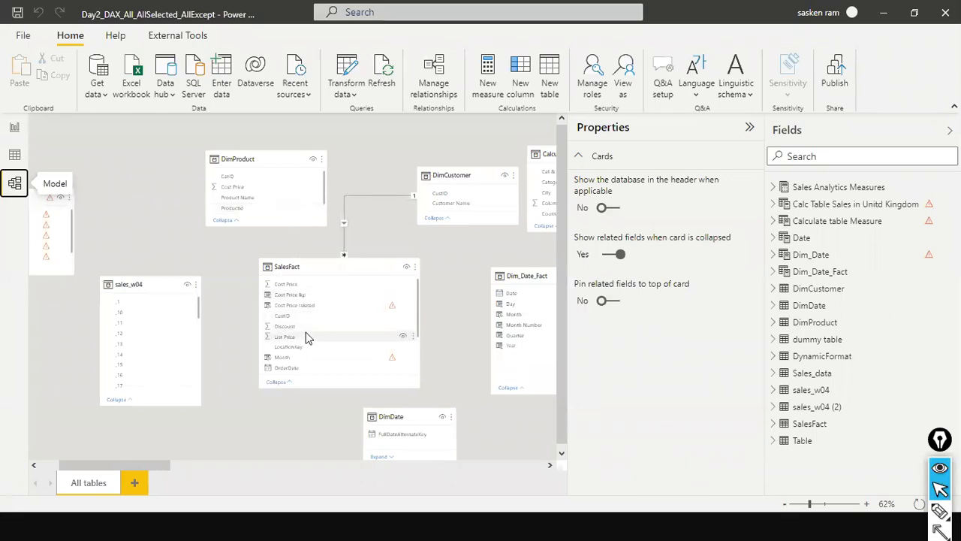
pyautogui.scroll(-4, 306, 337)
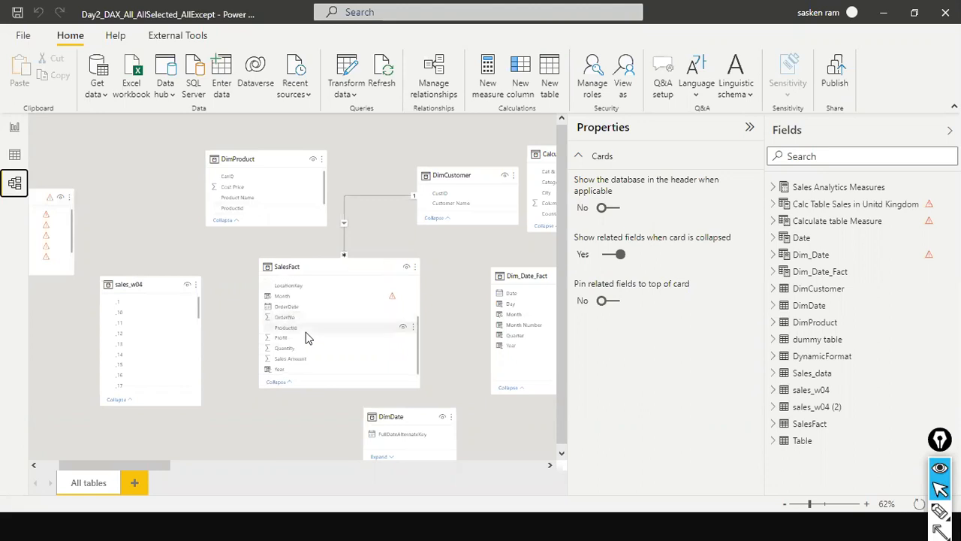
pyautogui.moveTo(239, 207); pyautogui.dragTo(312, 335)
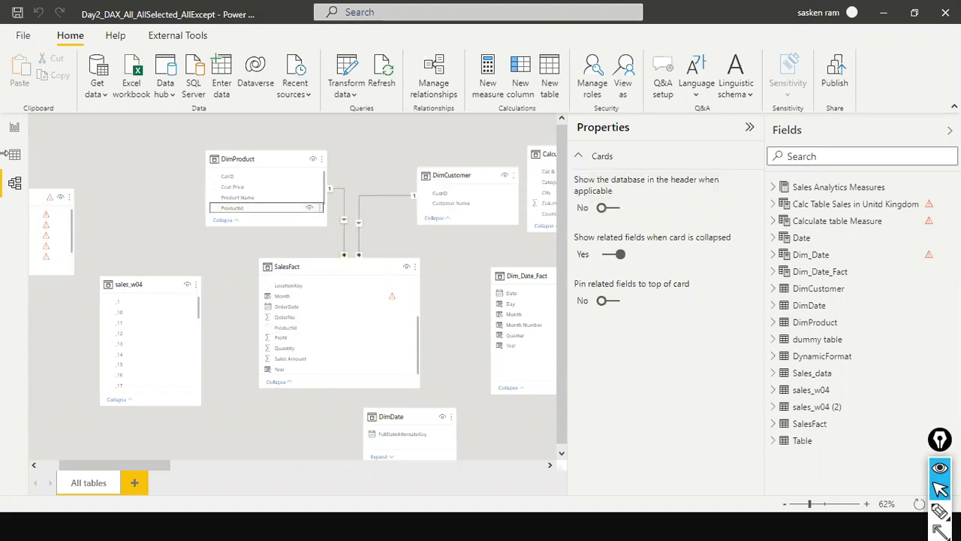
# View the Crossfilter report page and SalesFact's Cost Price lkp and Cost Price related columns, and switch to the RELATED slide in PowerPoint.
pyautogui.click(14, 132)
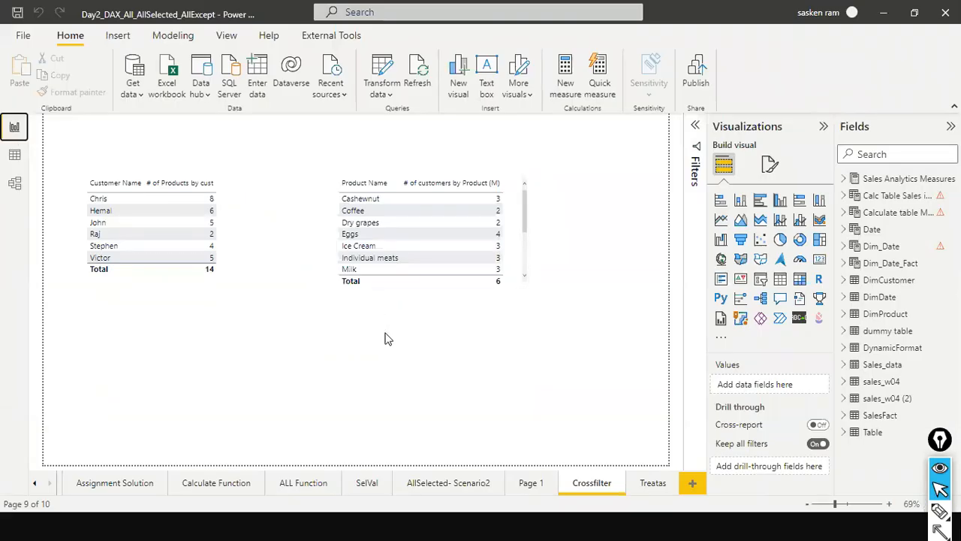
pyautogui.click(16, 156)
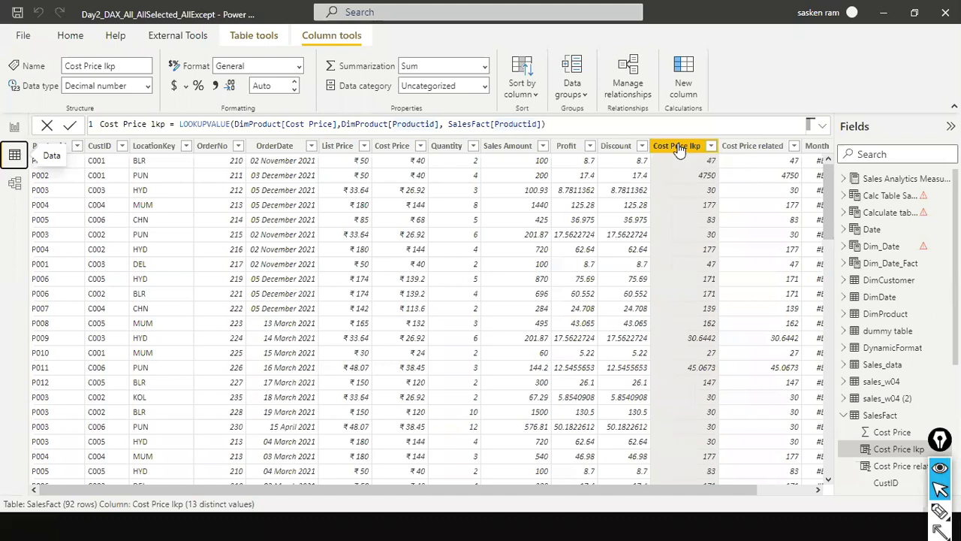
pyautogui.hotkey('alt', 'Tab')
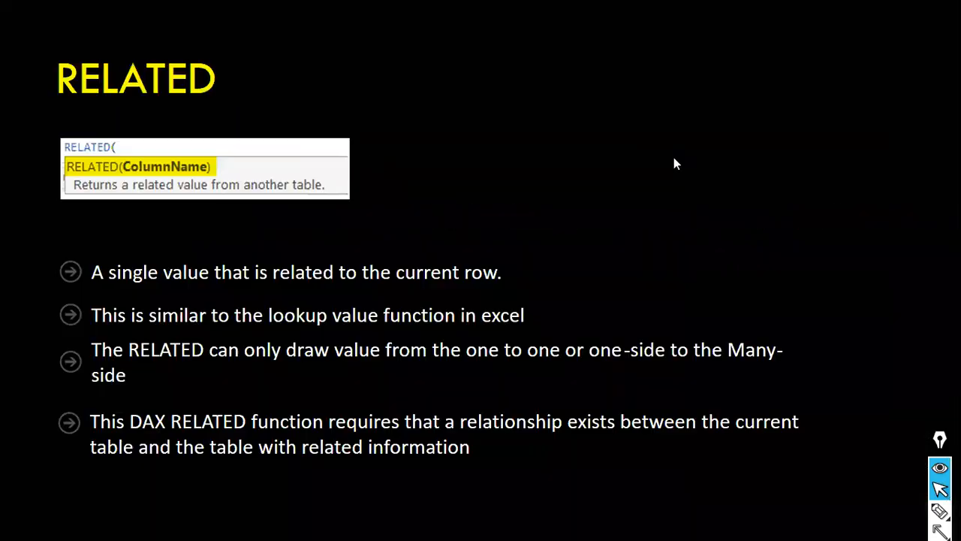
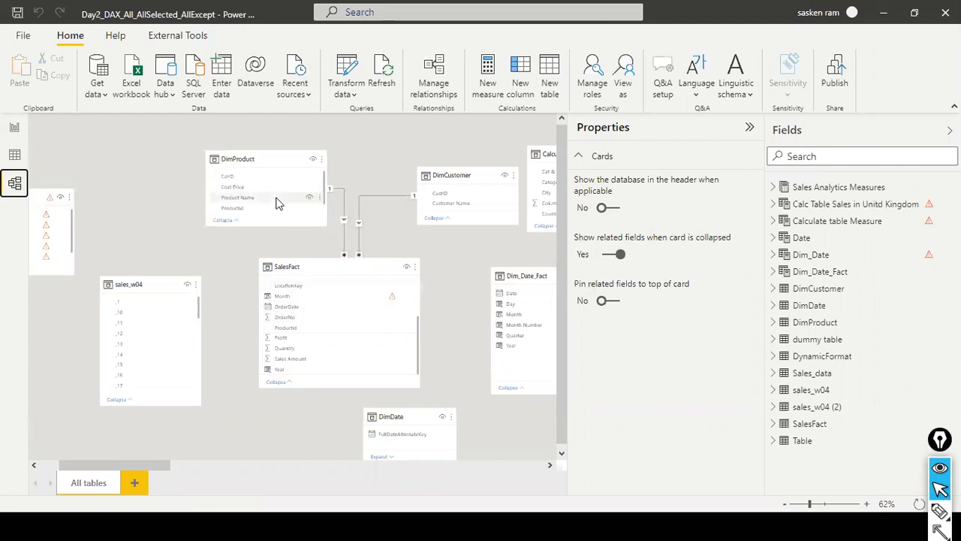
# Review the RELATED slide in PowerPoint and examine the formula of SalesFact's Cost Price related column in Power BI.
pyautogui.hotkey('alt', 'Tab')
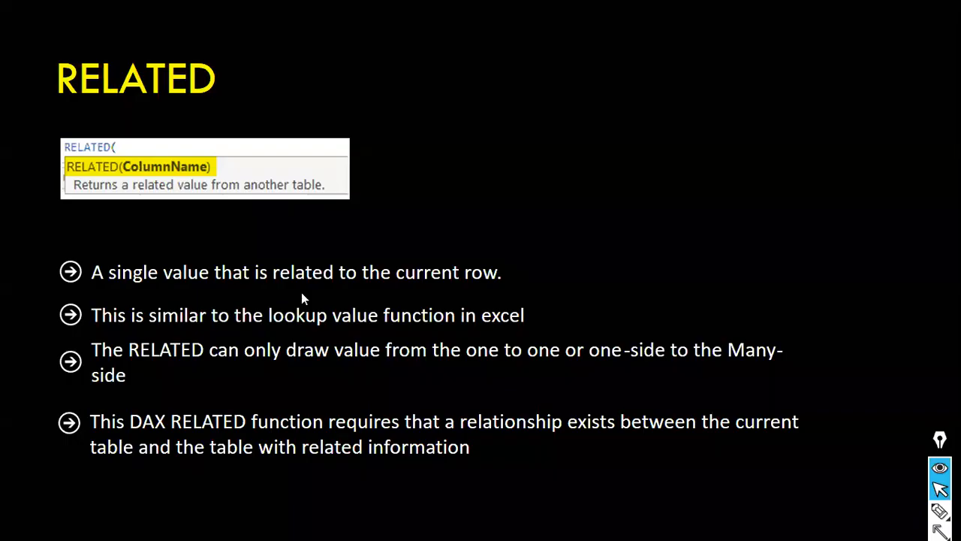
pyautogui.hotkey('alt', 'Tab')
pyautogui.click(14, 154)
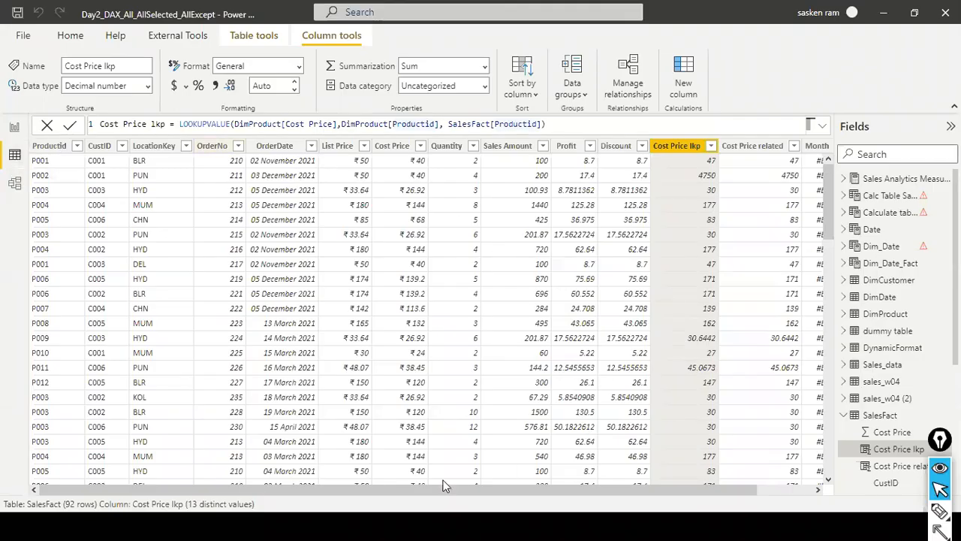
pyautogui.moveTo(466, 488); pyautogui.dragTo(371, 453)
pyautogui.moveTo(395, 491); pyautogui.dragTo(579, 482)
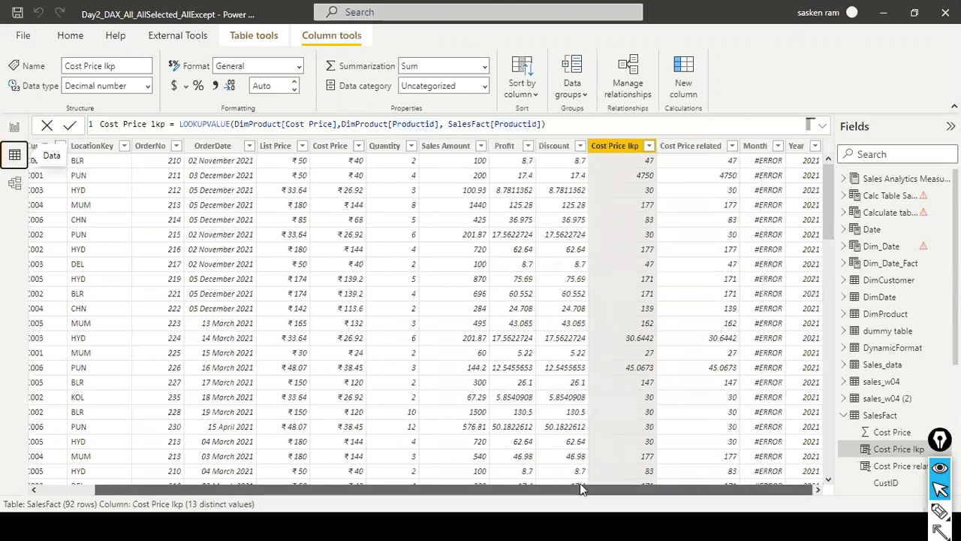
pyautogui.click(698, 150)
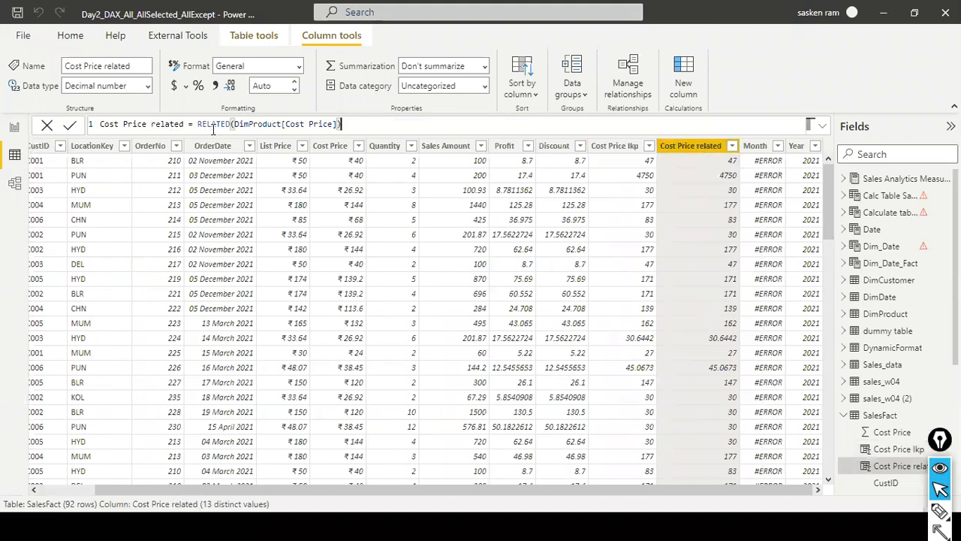
pyautogui.click(329, 124)
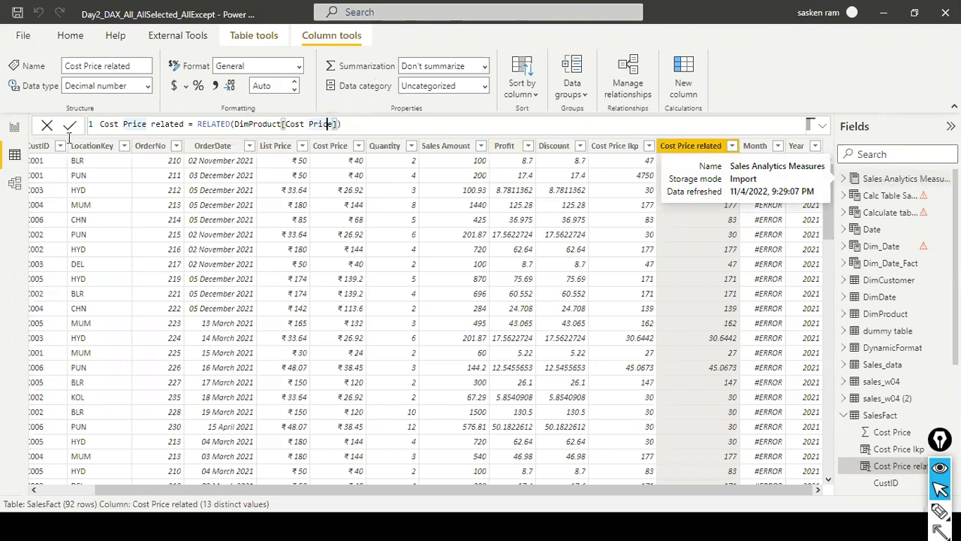
# Delete the relationship between DimProduct and SalesFact in the model and check the Cost Price related column in SalesFact's data.
pyautogui.click(15, 184)
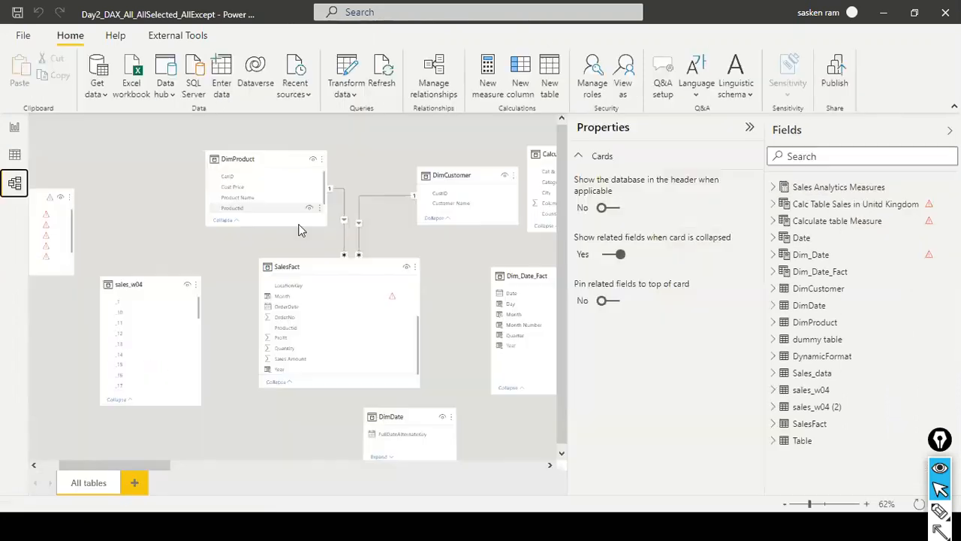
pyautogui.rightClick(343, 233)
pyautogui.press('Escape')
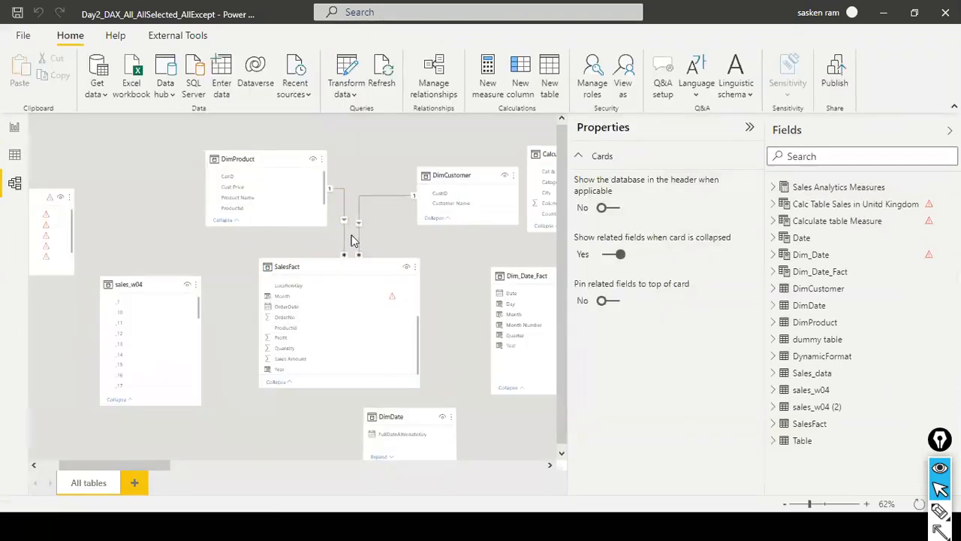
pyautogui.click(610, 291)
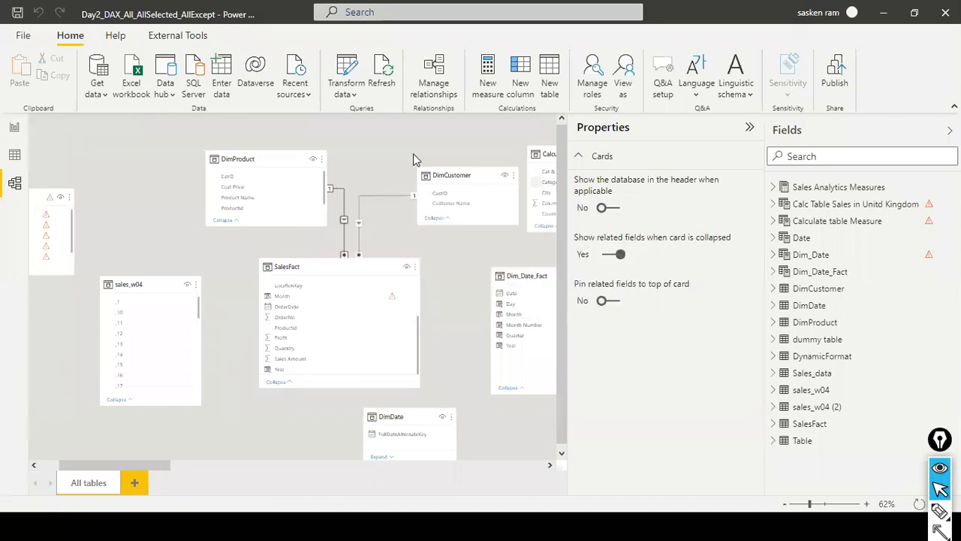
pyautogui.click(336, 282)
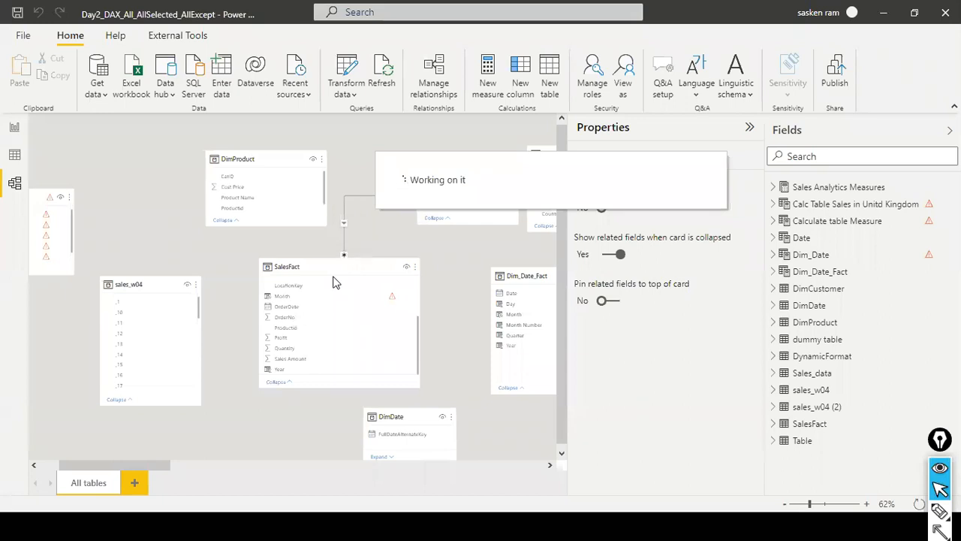
pyautogui.click(16, 157)
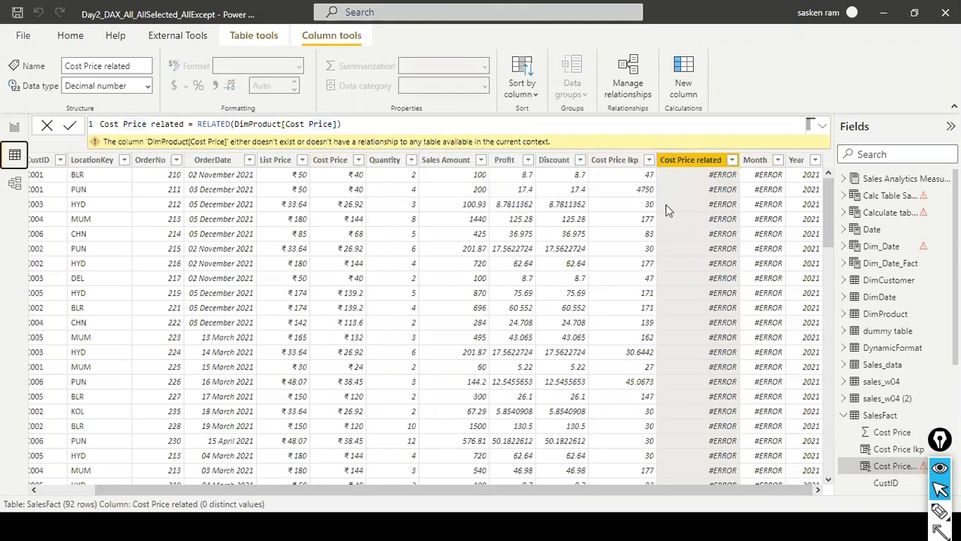
# Relink DimProduct's Productid to SalesFact's Productid in the model and recheck the Cost Price related column.
pyautogui.click(15, 186)
pyautogui.moveTo(260, 204); pyautogui.dragTo(312, 334)
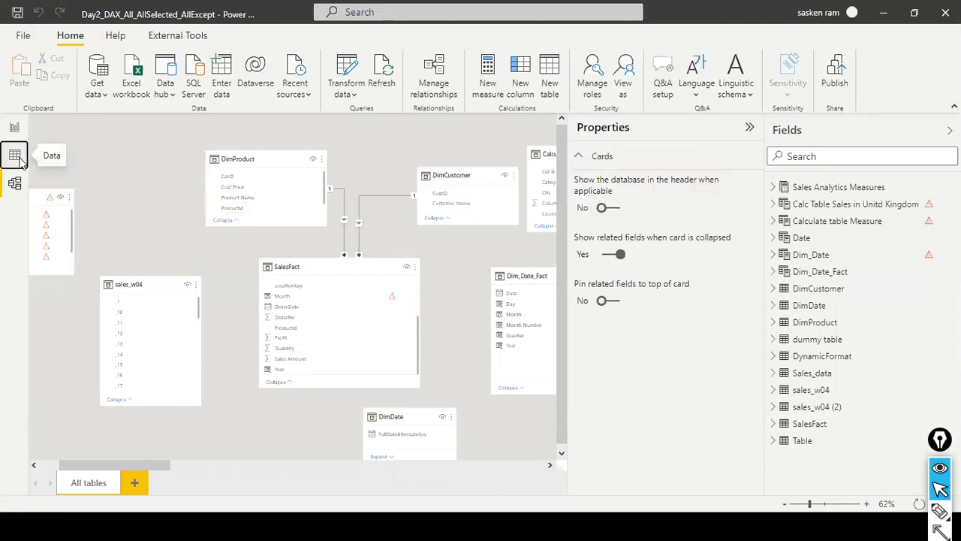
pyautogui.click(14, 155)
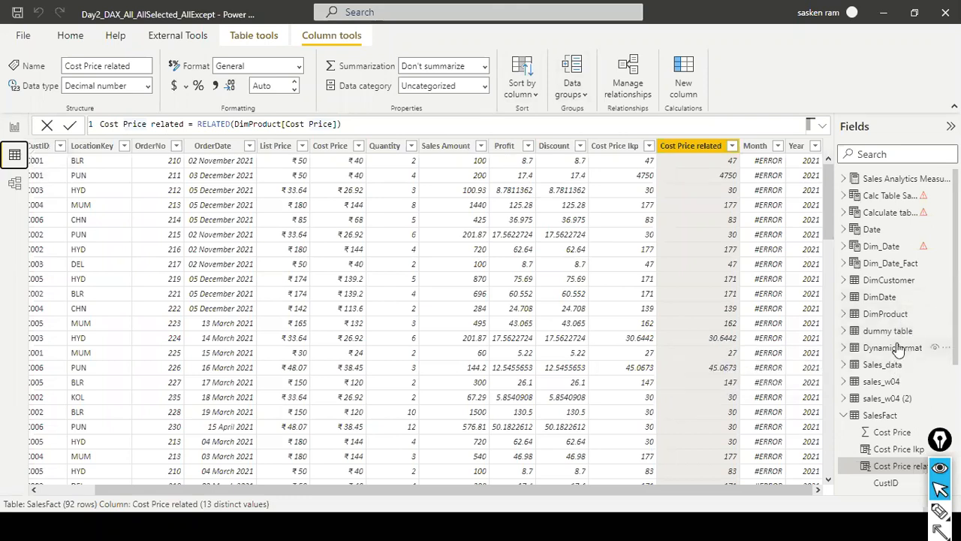
# Show the RELATEDTABLE slide in PowerPoint and examine the RELATEDTABLE(SalesFact) part of DimProduct's Total units formula in Power BI.
pyautogui.hotkey('alt', 'Tab')
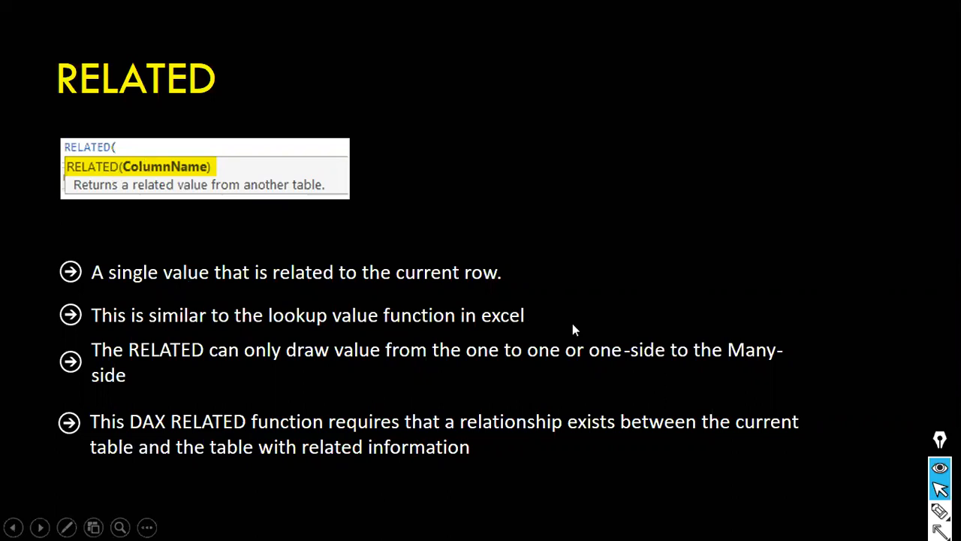
pyautogui.click(216, 374)
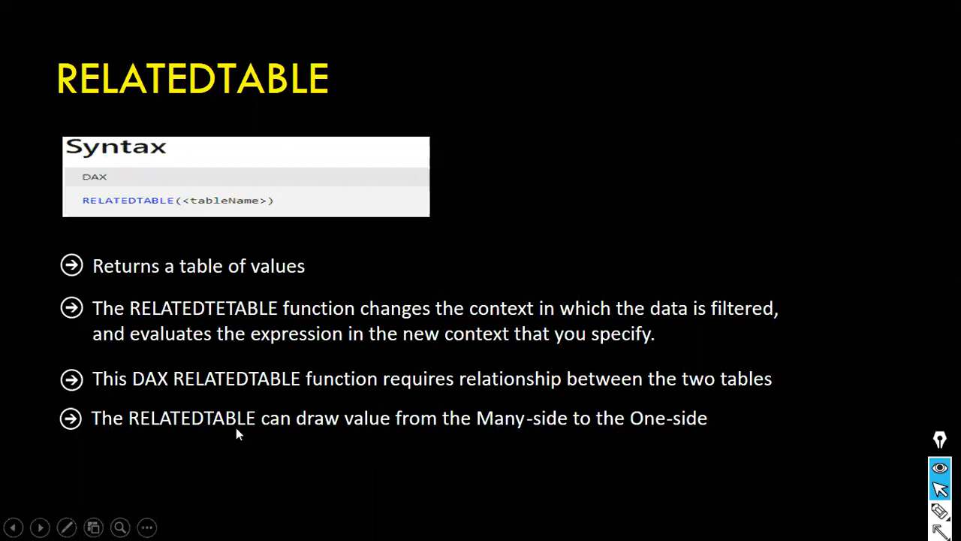
pyautogui.hotkey('alt', 'Tab')
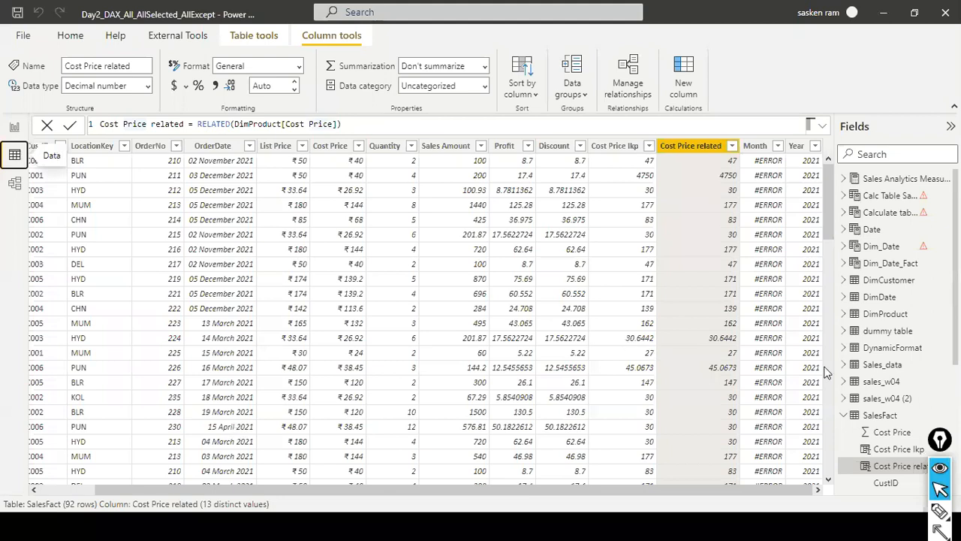
pyautogui.click(900, 316)
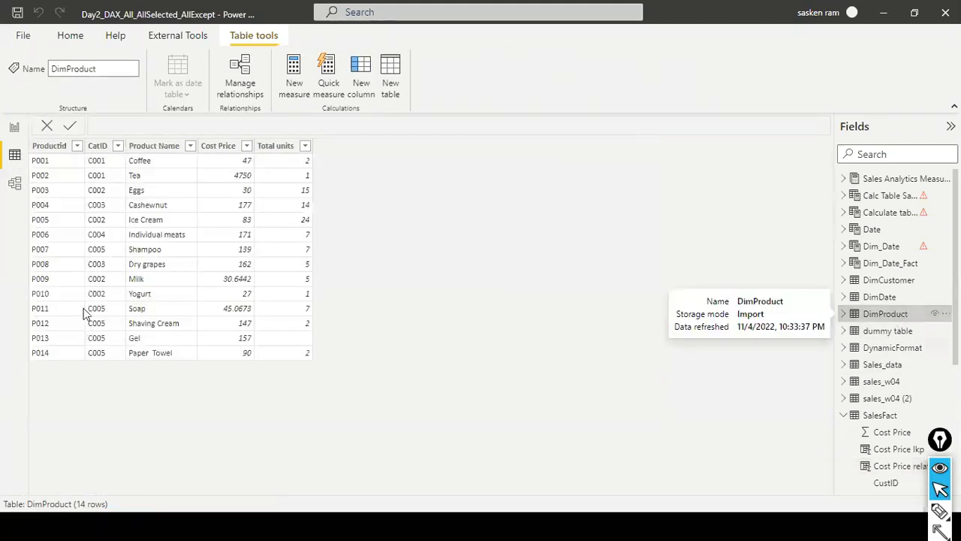
pyautogui.click(287, 150)
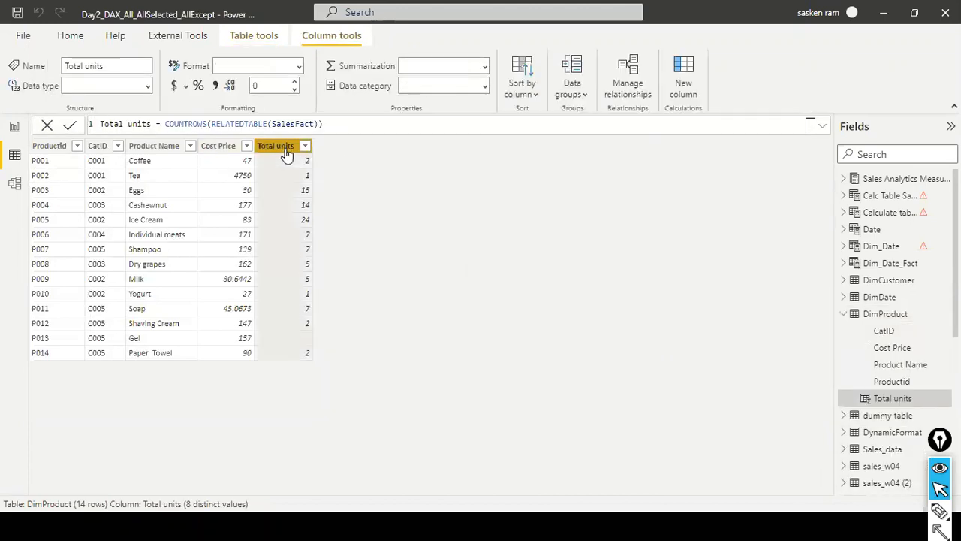
pyautogui.click(358, 129)
pyautogui.press('Left')
pyautogui.press('Left')
pyautogui.press('Left')
pyautogui.press('Left')
pyautogui.press('Left')
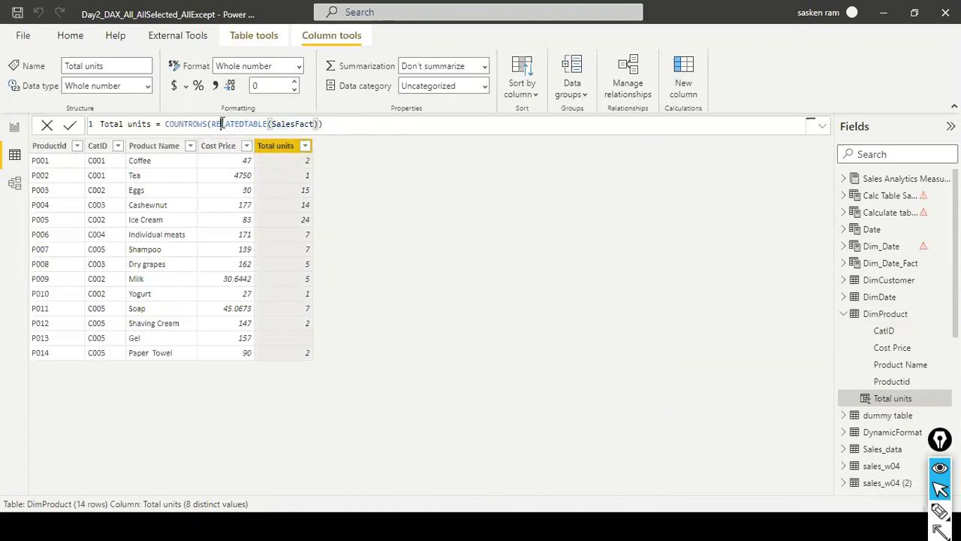
pyautogui.moveTo(220, 124); pyautogui.dragTo(344, 125)
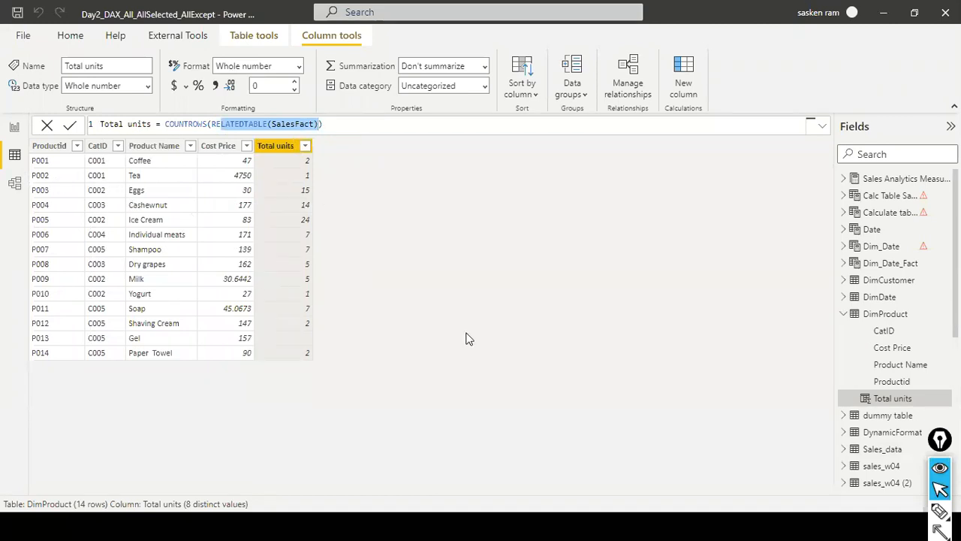
# Compare the Total units formula with the RELATEDTABLE slide in PowerPoint and advance to the RELATED & RELATED TABLE use cases slide.
pyautogui.hotkey('alt', 'Tab')
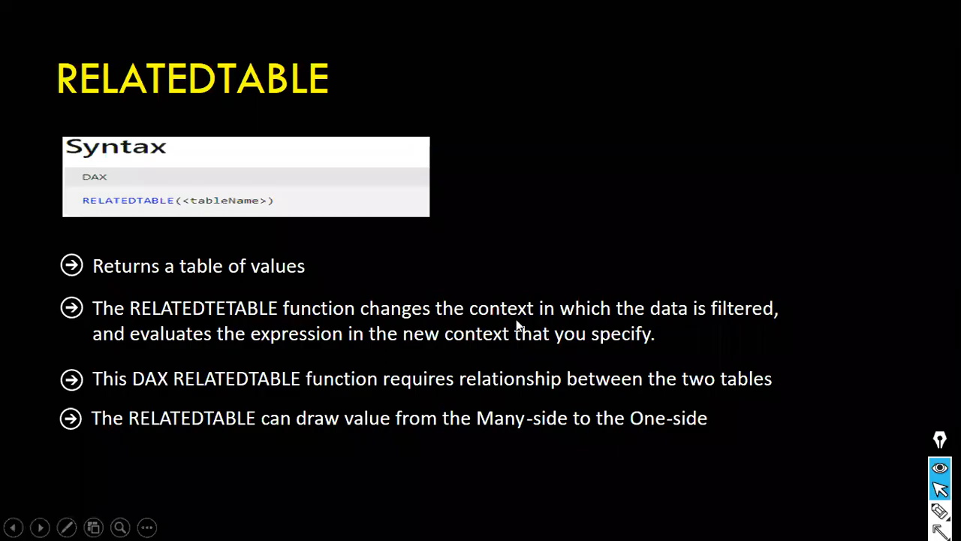
pyautogui.hotkey('alt', 'Tab')
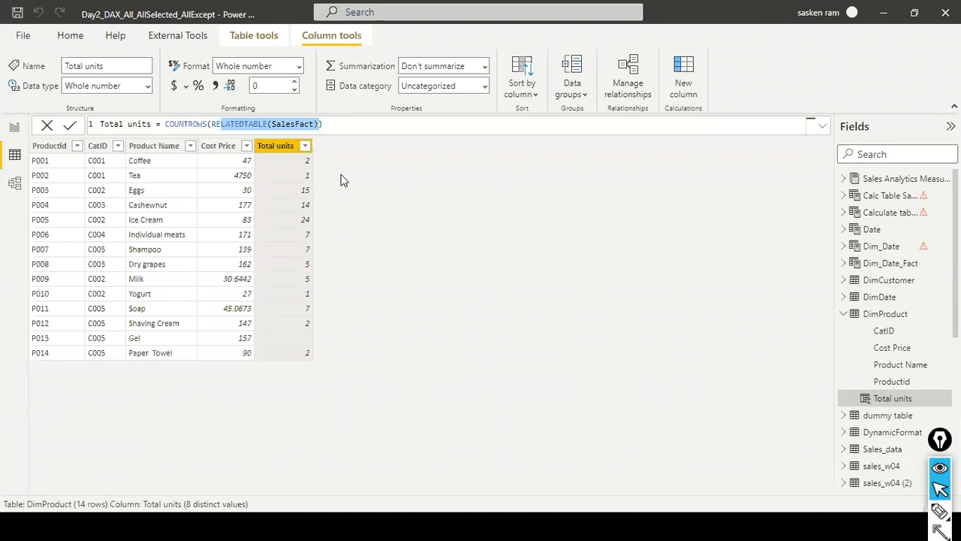
pyautogui.hotkey('alt', 'Tab')
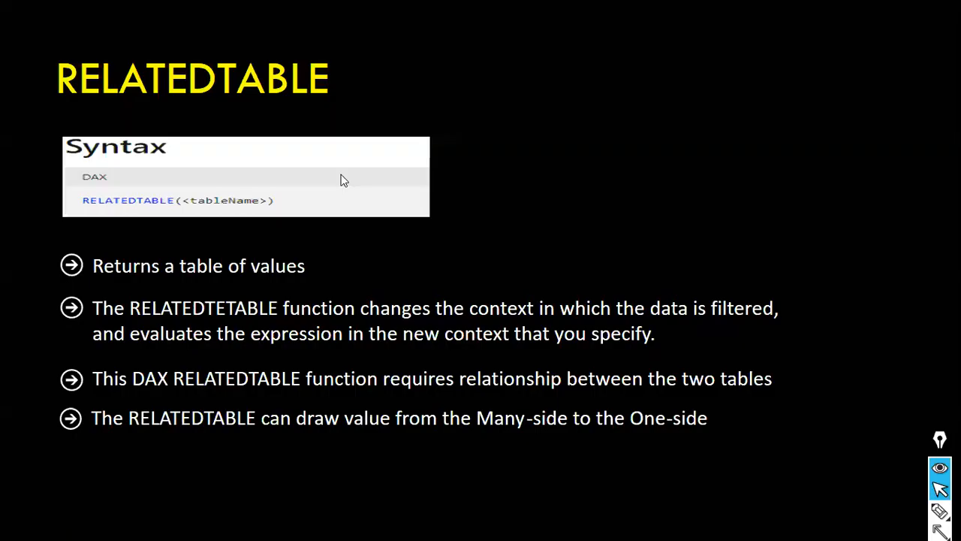
pyautogui.press('Right')
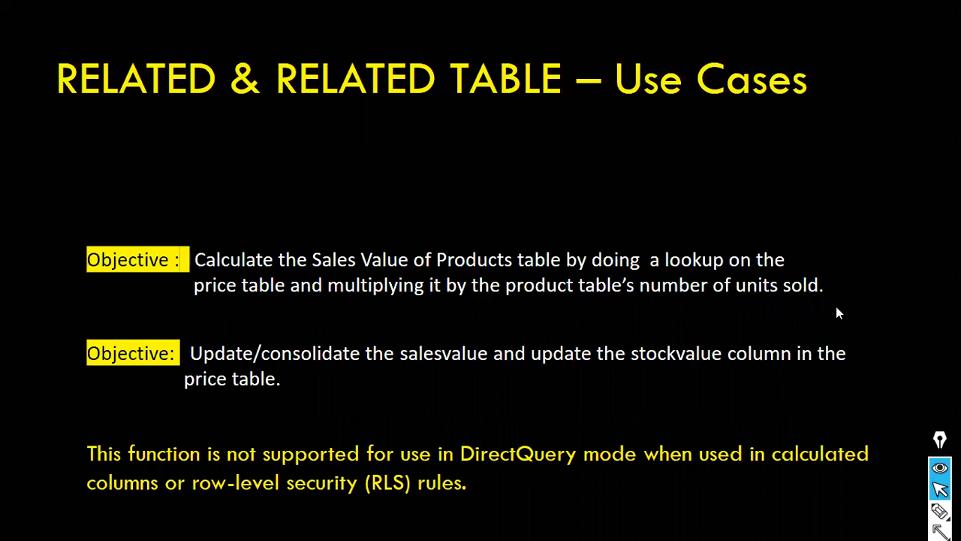
# View the DimProduct and SalesFact tables in Power BI and return to the use cases slide in PowerPoint.
pyautogui.hotkey('alt', 'Tab')
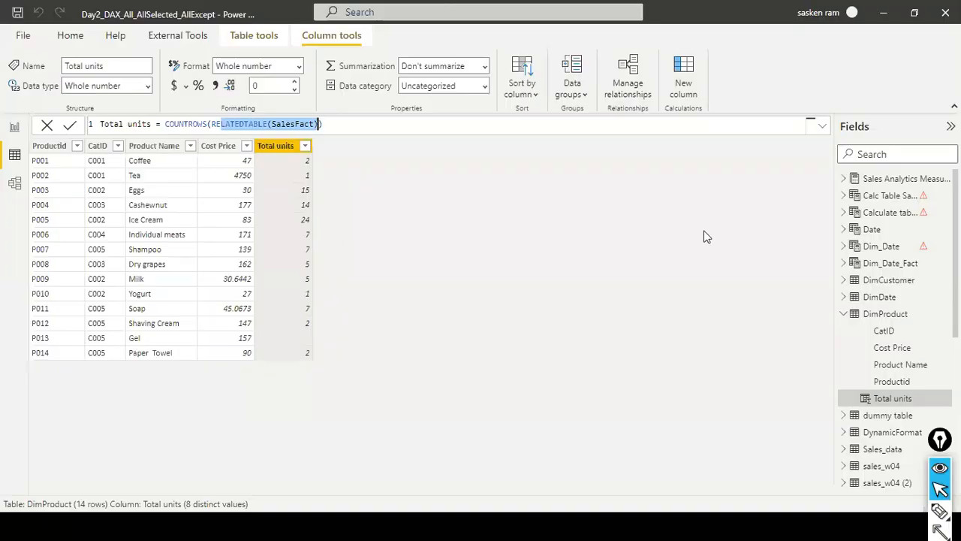
pyautogui.click(868, 314)
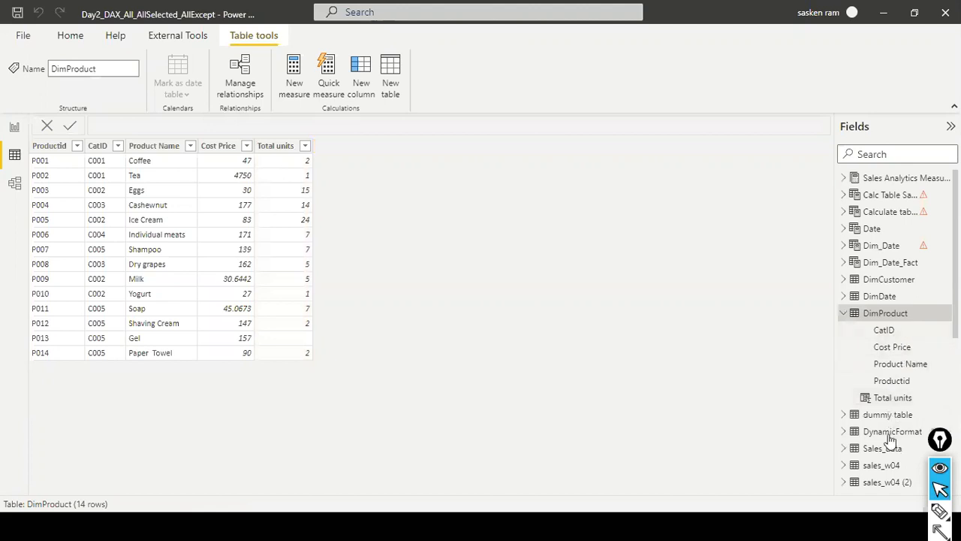
pyautogui.scroll(-5, 885, 473)
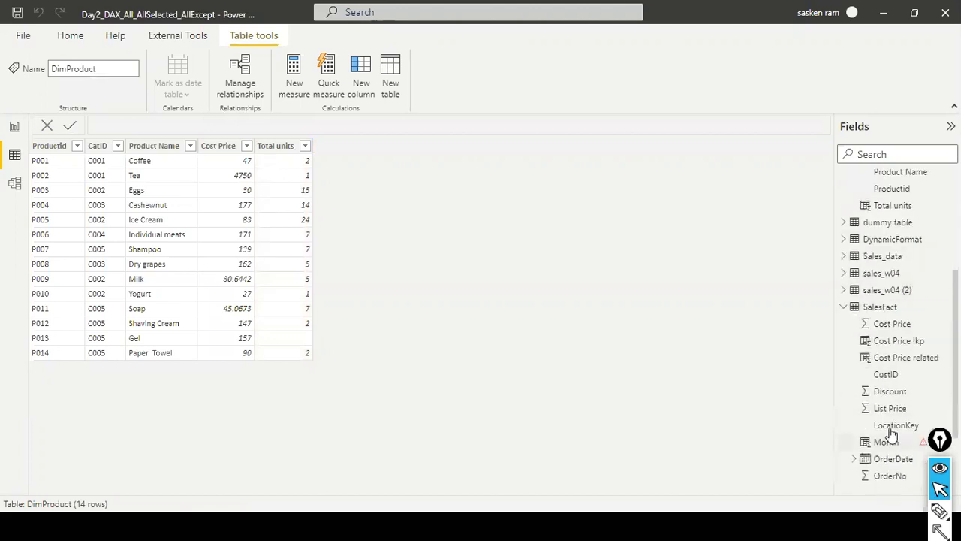
pyautogui.click(884, 308)
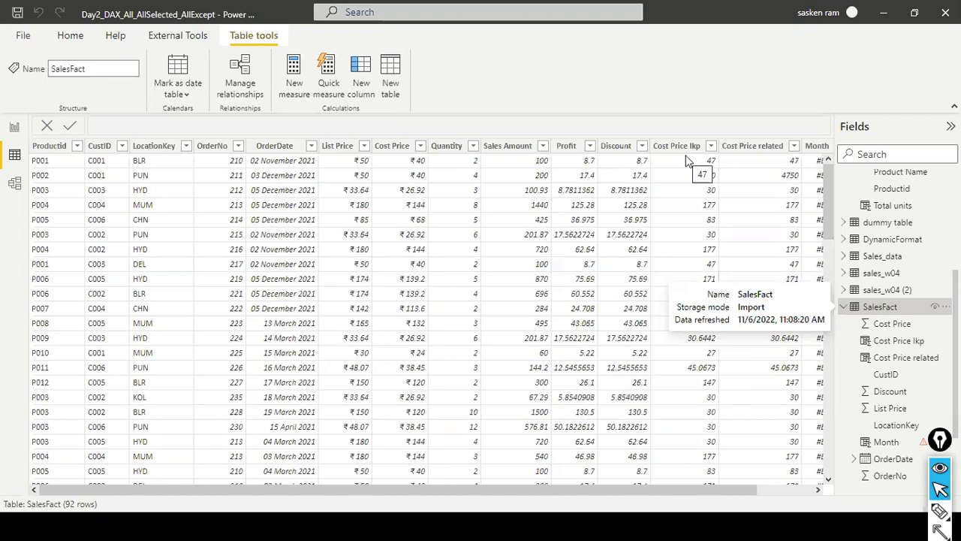
pyautogui.hotkey('alt', 'Tab')
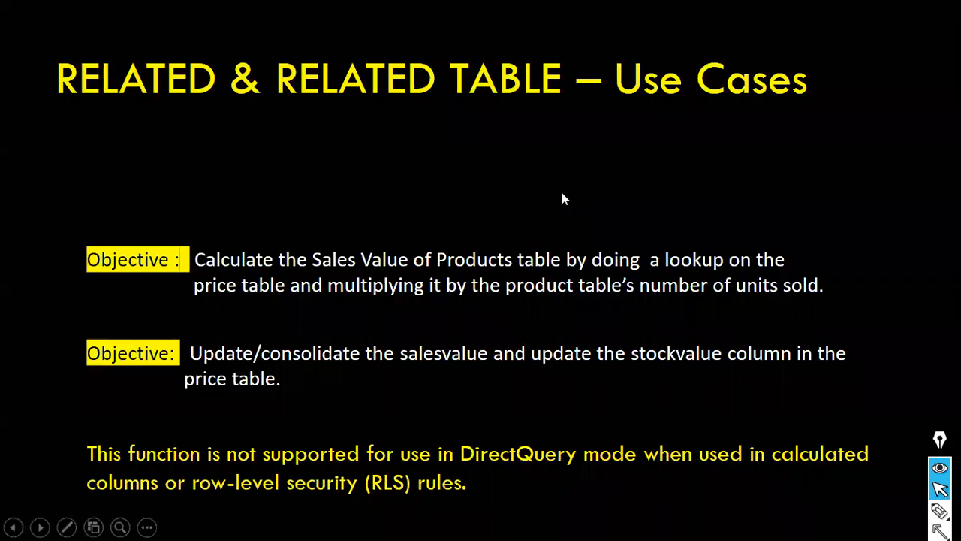
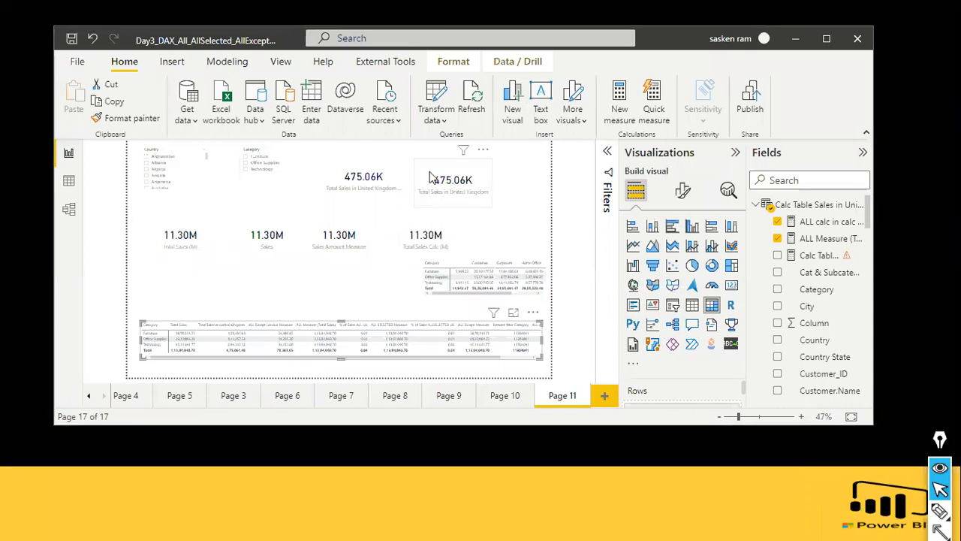
# Switch to the TopN_Rank_Summarize report in Power BI and open its Rankx page.
pyautogui.hotkey('alt', 'Tab')
pyautogui.hotkey('alt', 'Tab')
pyautogui.hotkey('alt', 'Tab')
pyautogui.hotkey('alt', 'Tab')
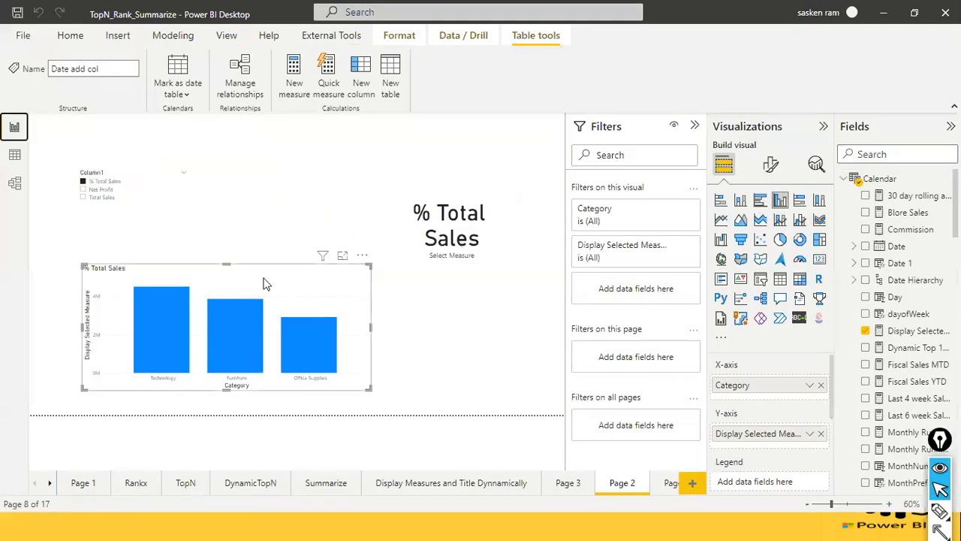
pyautogui.click(265, 281)
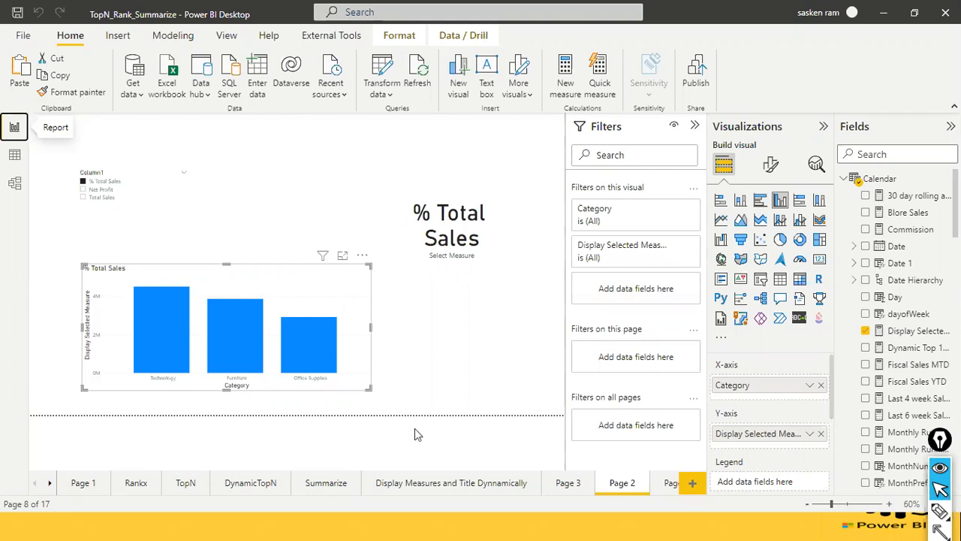
pyautogui.click(50, 484)
pyautogui.click(81, 486)
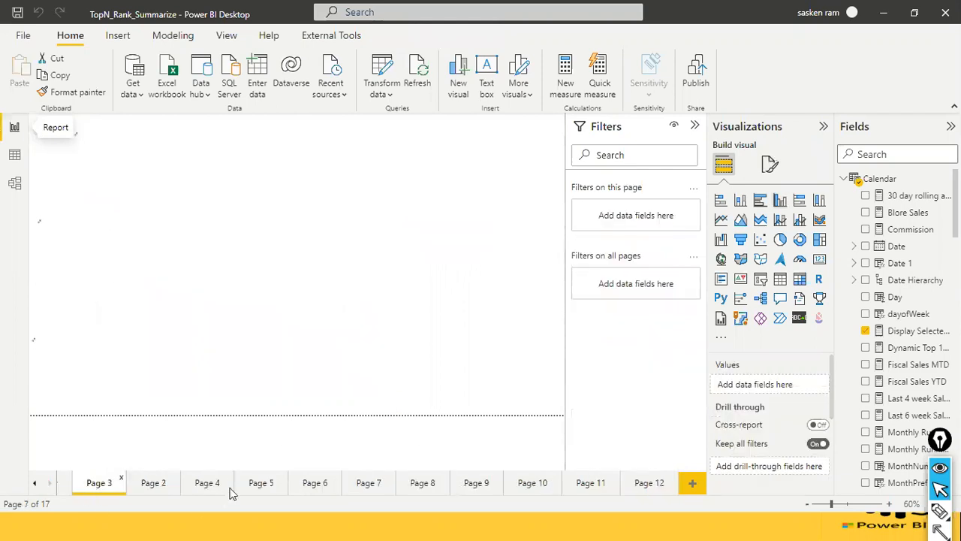
pyautogui.click(35, 483)
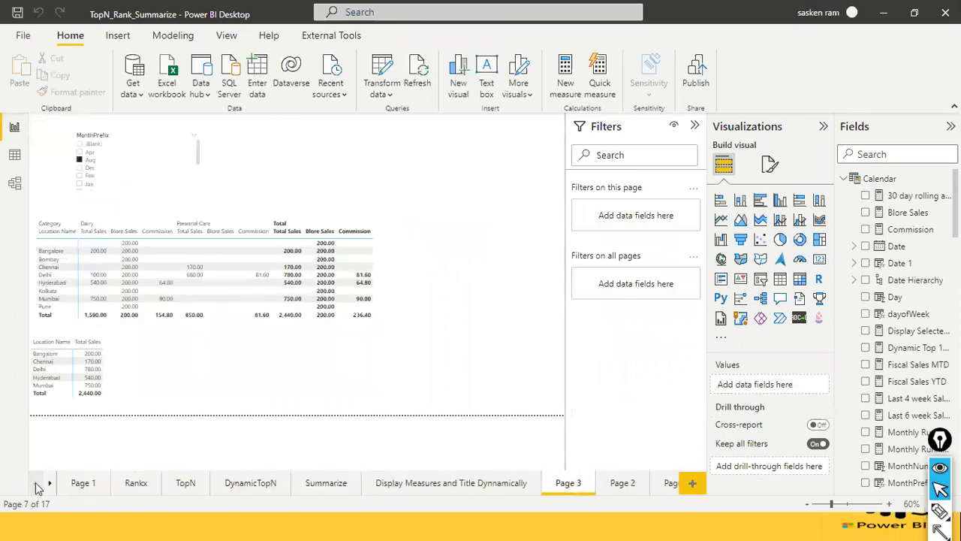
pyautogui.click(135, 484)
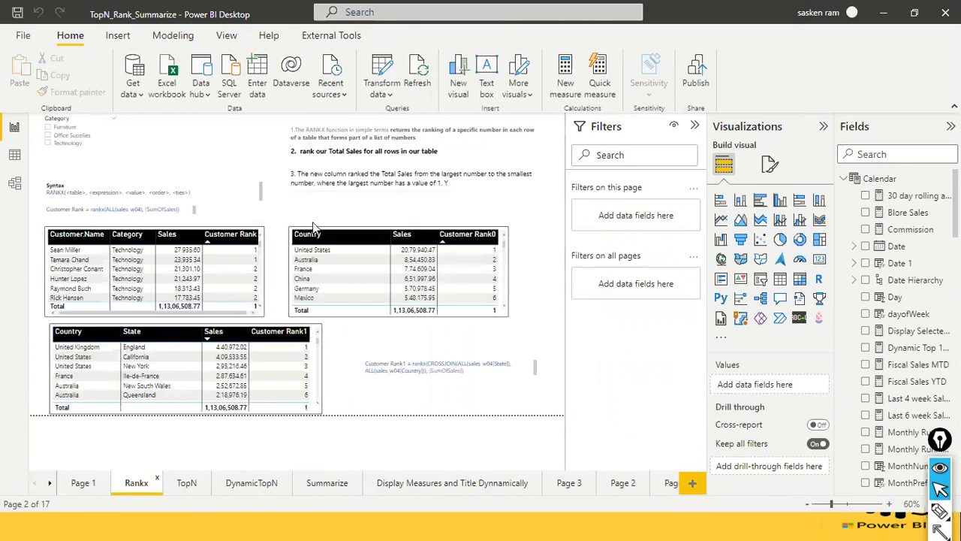
# Select the customer ranking table, mark with arrows how it relates to its column fields, and clear the annotations.
pyautogui.click(263, 304)
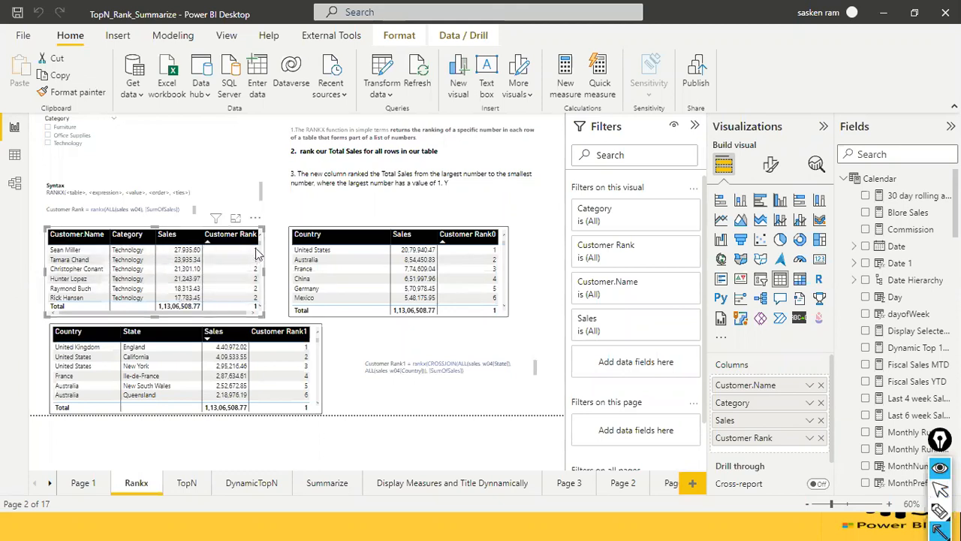
pyautogui.moveTo(259, 250)
pyautogui.mouseDown()
pyautogui.moveTo(666, 357)
pyautogui.moveTo(715, 385)
pyautogui.mouseUp()
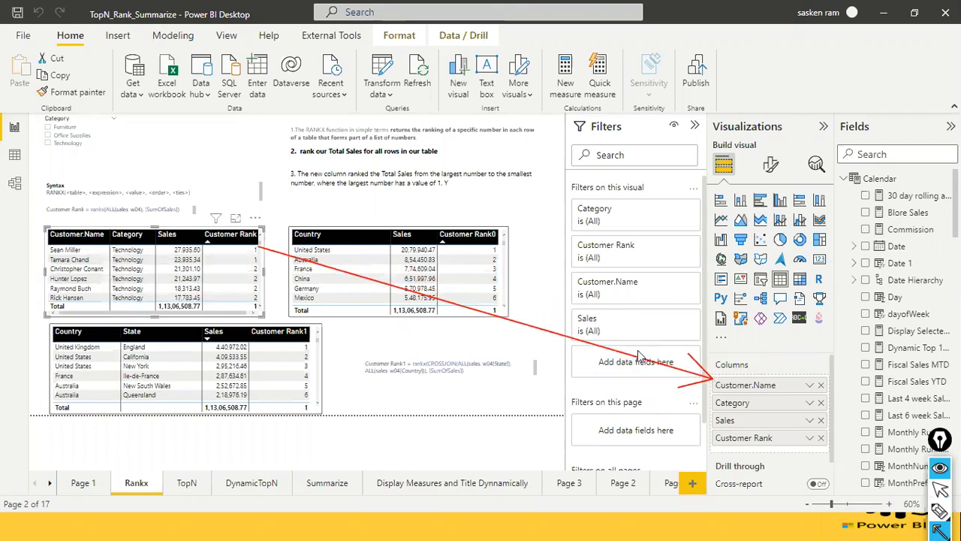
pyautogui.moveTo(696, 405)
pyautogui.mouseDown()
pyautogui.moveTo(725, 402)
pyautogui.moveTo(715, 436)
pyautogui.mouseUp()
pyautogui.hotkey('ctrl', 'shift', '7')
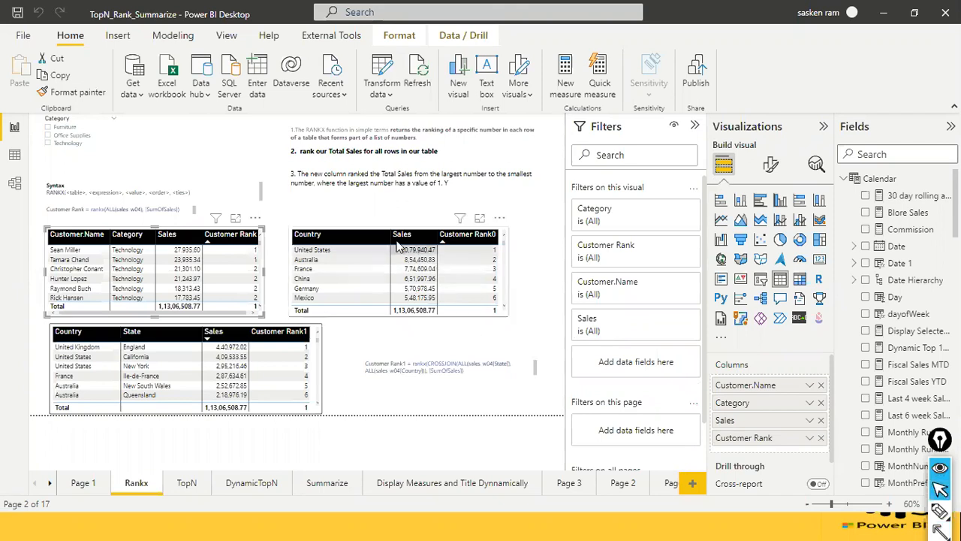
# Select the country ranking table, search the fields for "customer", and open the Customer Rank0 measure's formula.
pyautogui.click(371, 235)
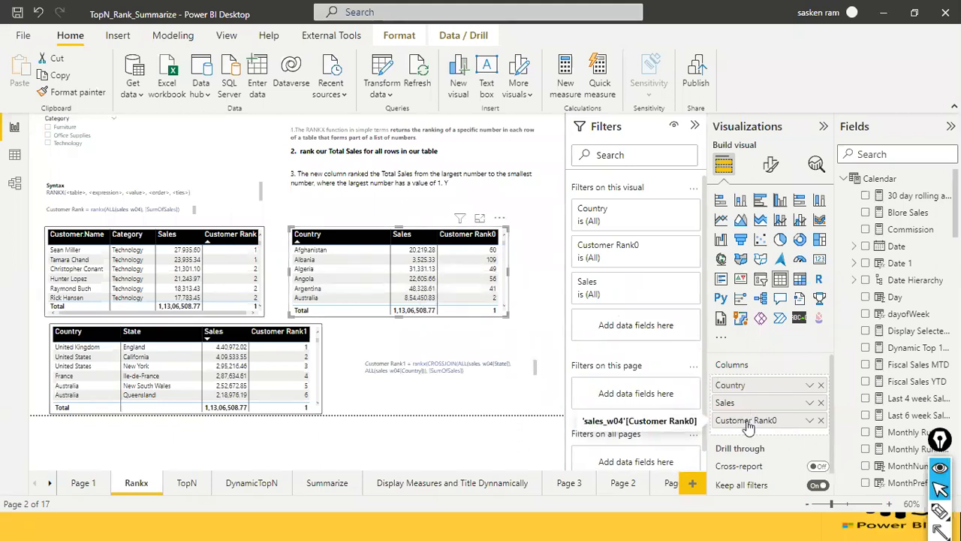
pyautogui.click(879, 154)
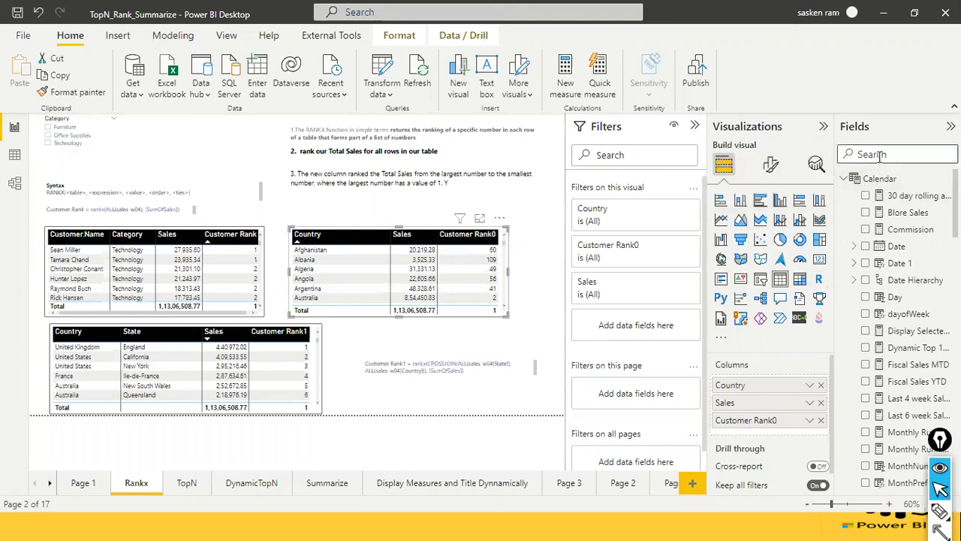
pyautogui.write('customm er')
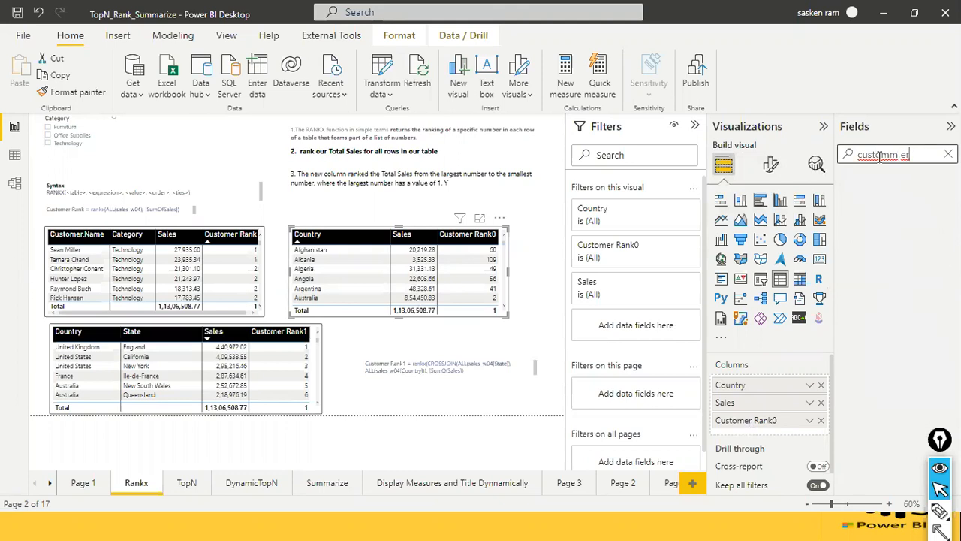
pyautogui.hotkey('ctrl', 'a')
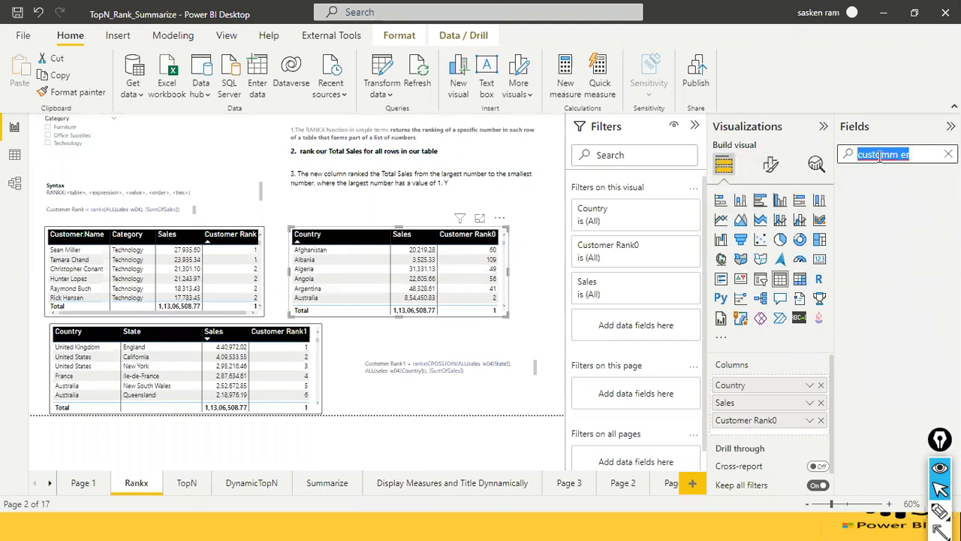
pyautogui.write('customer')
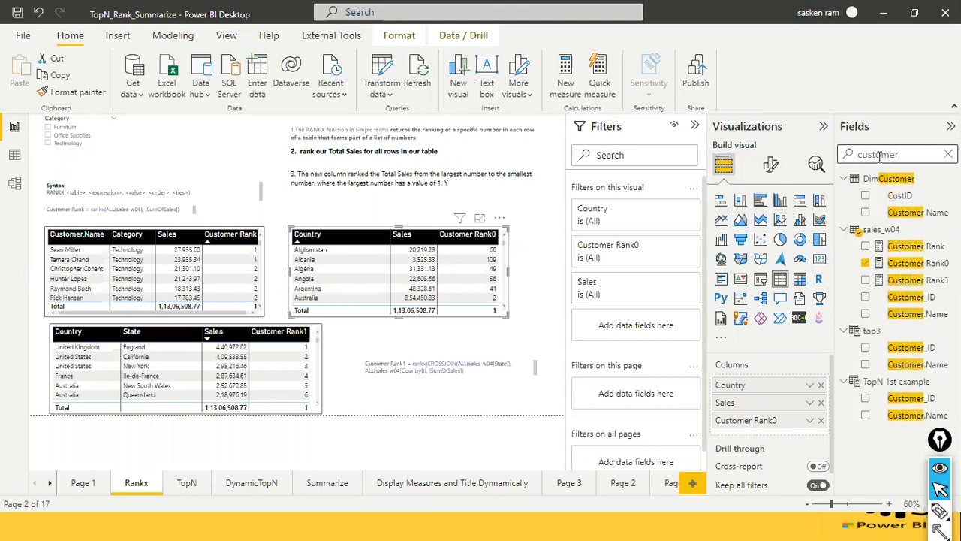
pyautogui.click(929, 264)
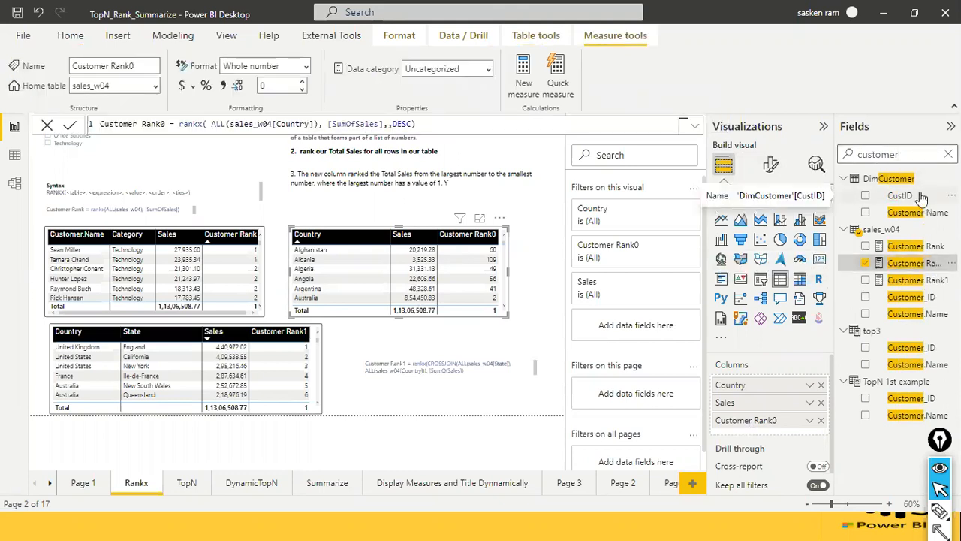
# Change the measure name in the Customer Rank0 formula to Country Rank0.
pyautogui.doubleClick(134, 124)
pyautogui.click(141, 122)
pyautogui.press('BackSpace')
pyautogui.press('BackSpace')
pyautogui.press('BackSpace')
pyautogui.press('BackSpace')
pyautogui.press('BackSpace')
pyautogui.press('BackSpace')
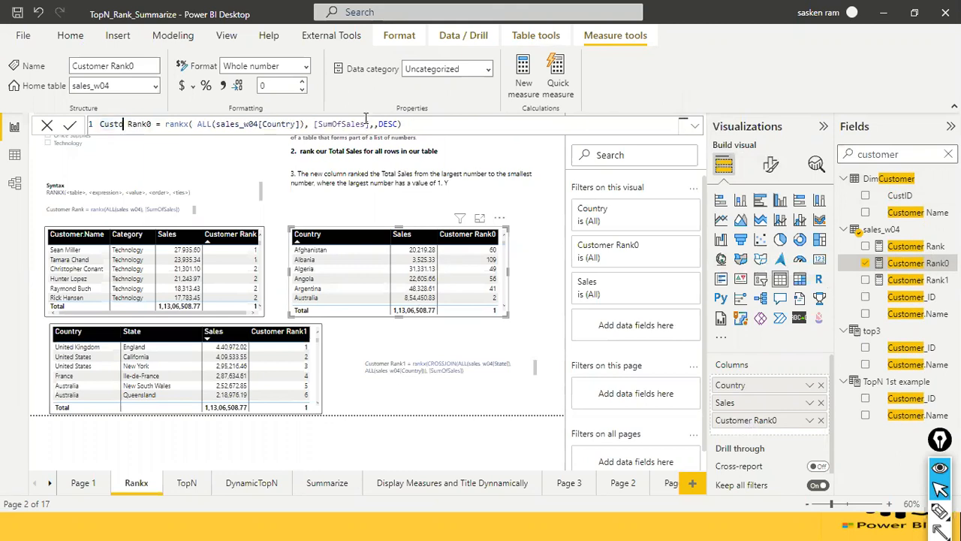
pyautogui.press('BackSpace')
pyautogui.write('ountry')
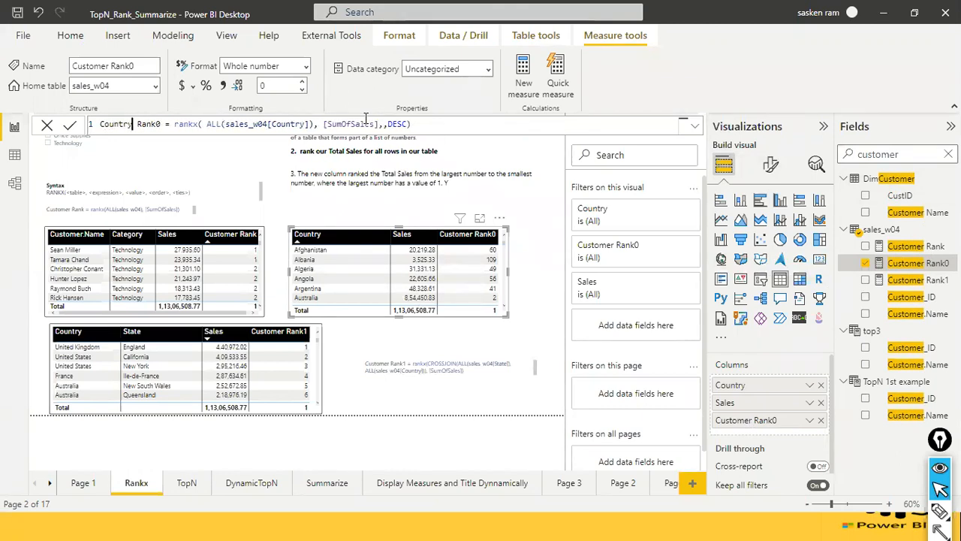
# Remove the space before ALL in the rankx formula and commit the edited measure.
pyautogui.press('End')
pyautogui.click(385, 126)
pyautogui.click(206, 122)
pyautogui.press('BackSpace')
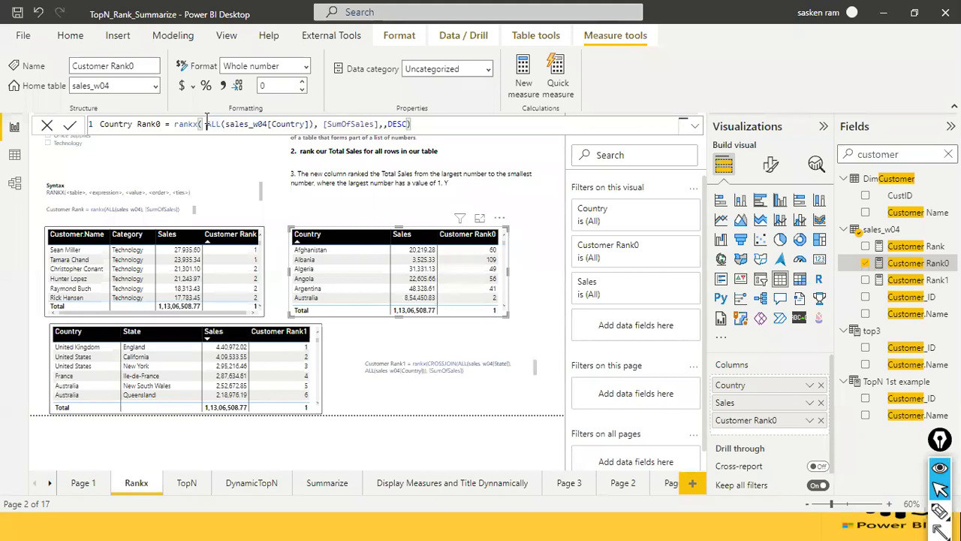
pyautogui.press('BackSpace')
pyautogui.press('BackSpace')
pyautogui.write('(')
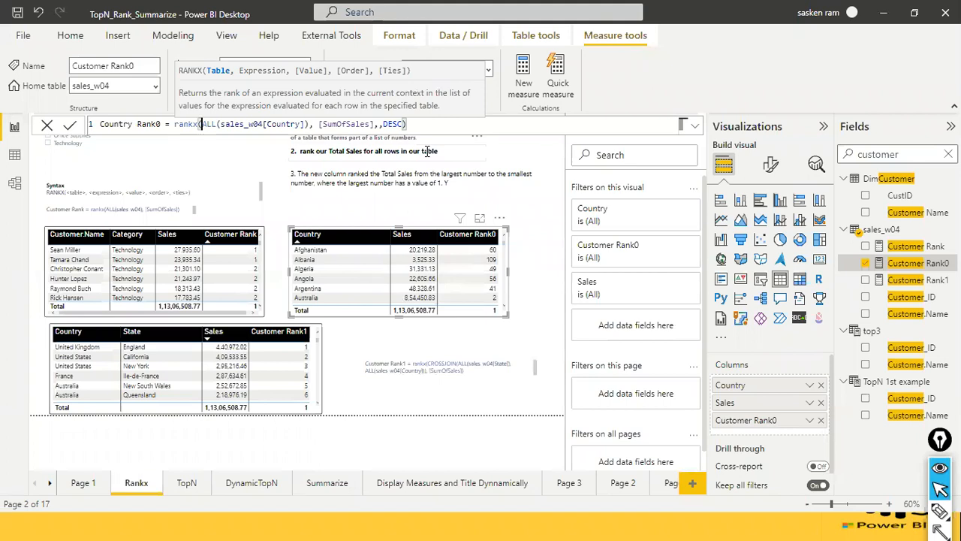
pyautogui.click(424, 125)
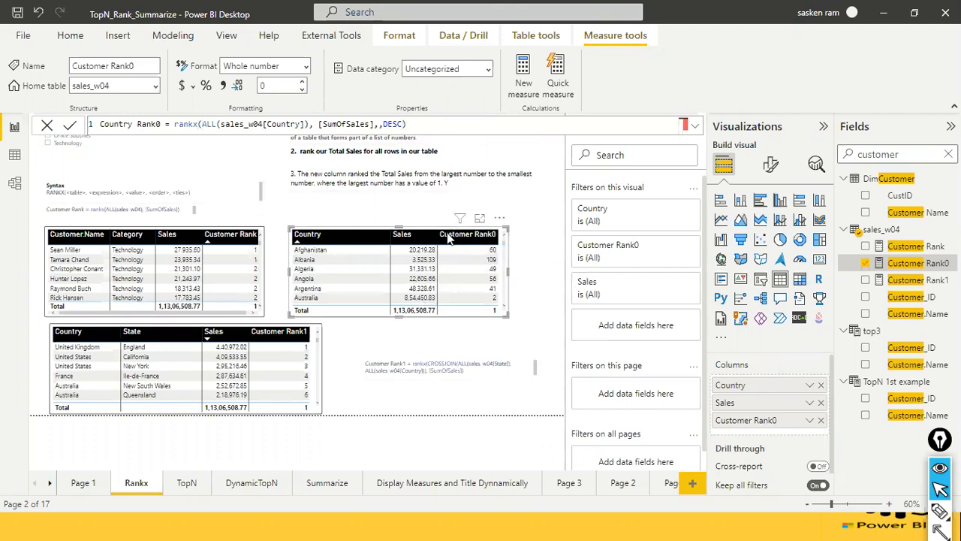
pyautogui.click(448, 239)
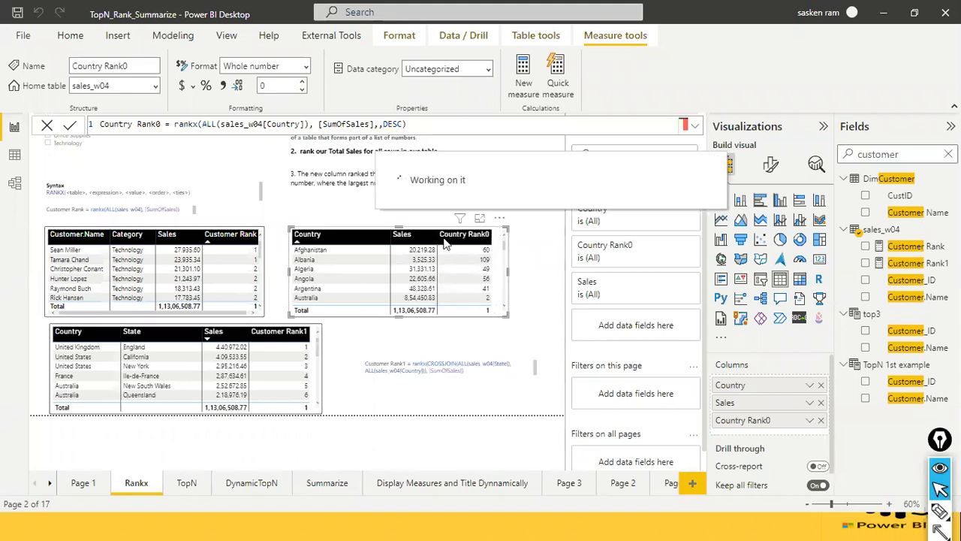
# Sort the country table by Country Rank0 ascending, comparing ranks with Sales in both sort directions.
pyautogui.click(443, 239)
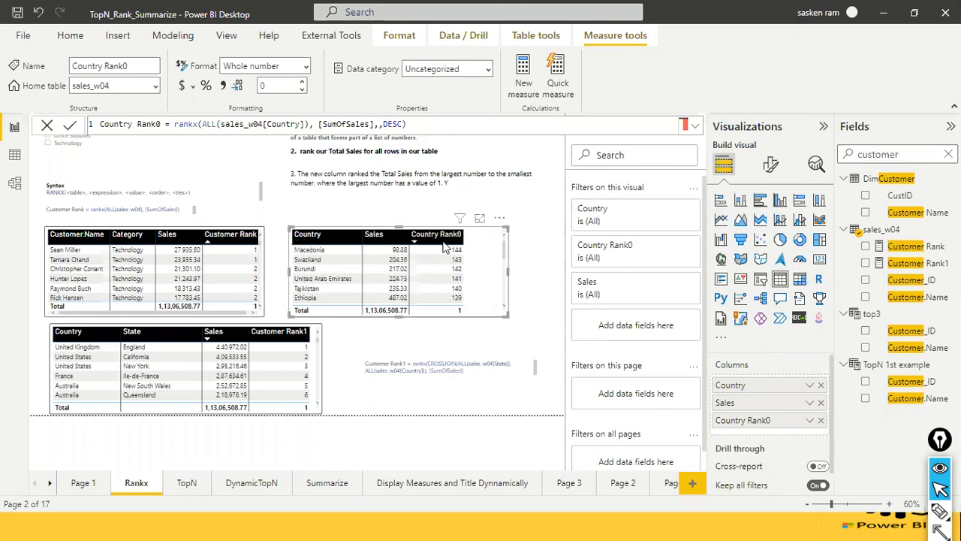
pyautogui.click(419, 239)
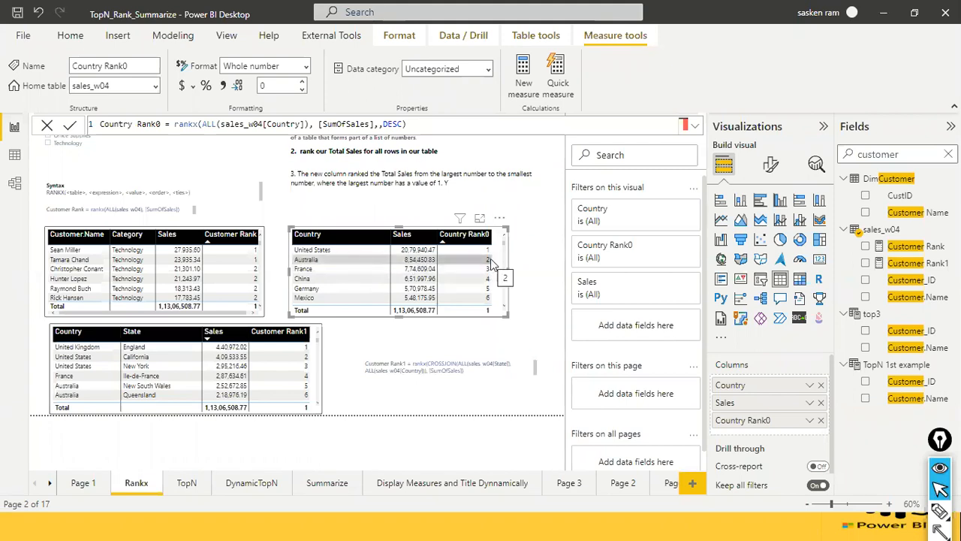
pyautogui.scroll(-2, 443, 291)
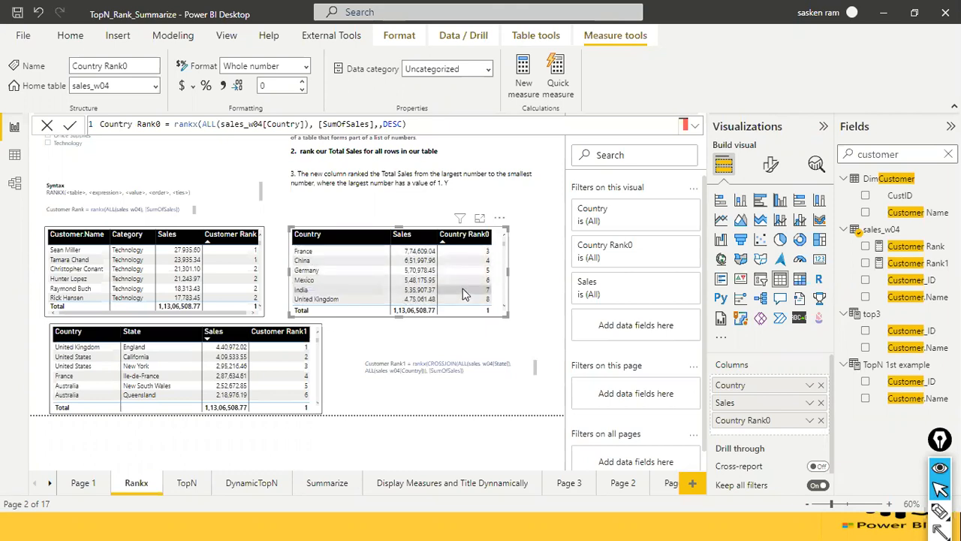
pyautogui.scroll(2, 464, 293)
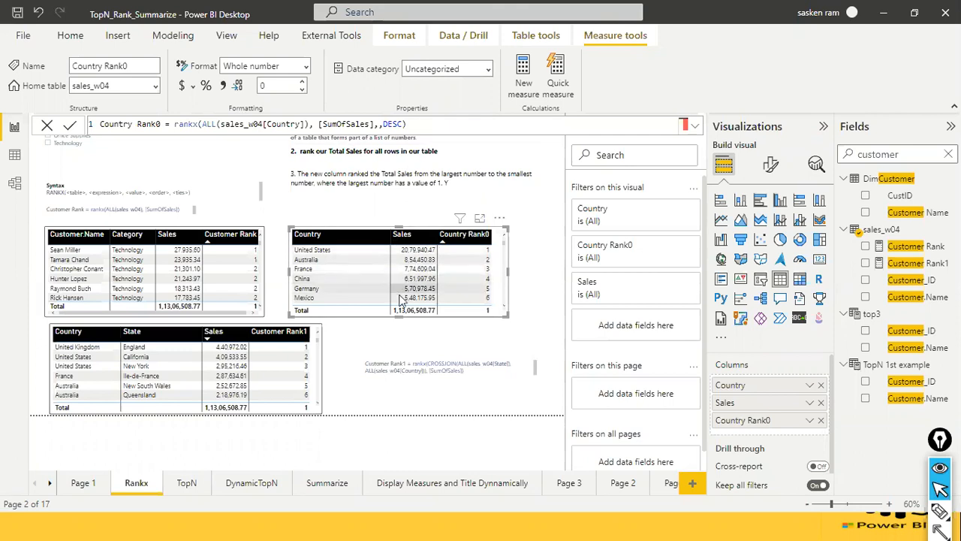
pyautogui.scroll(-5, 422, 260)
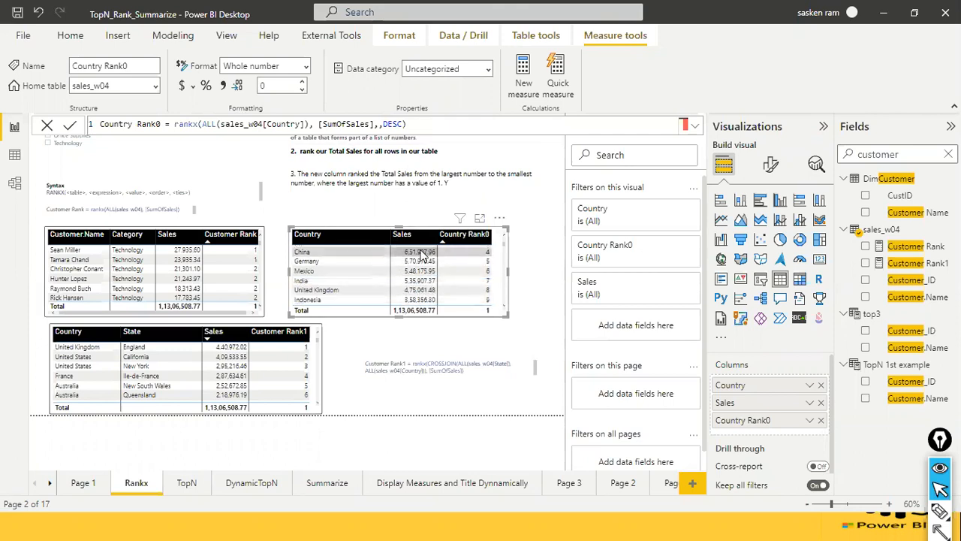
pyautogui.scroll(5, 422, 255)
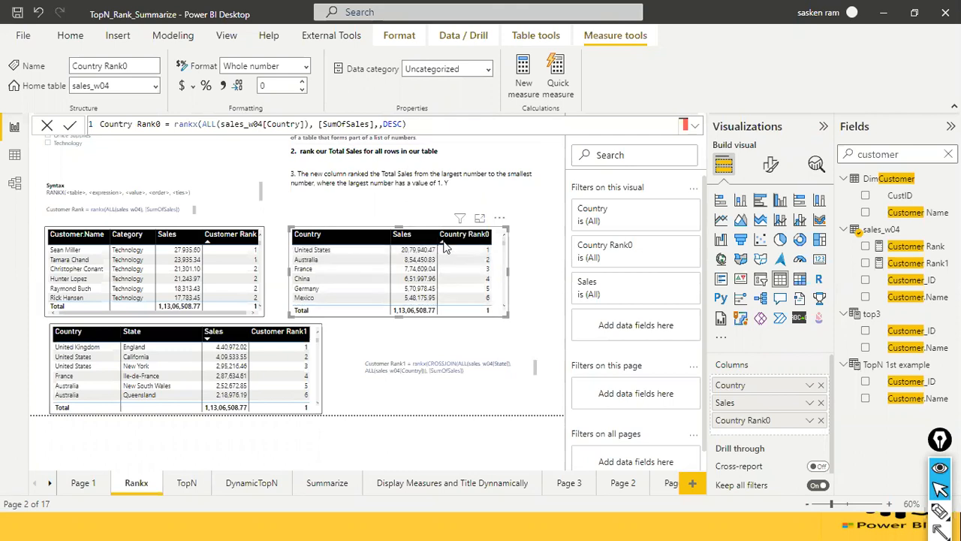
pyautogui.click(445, 236)
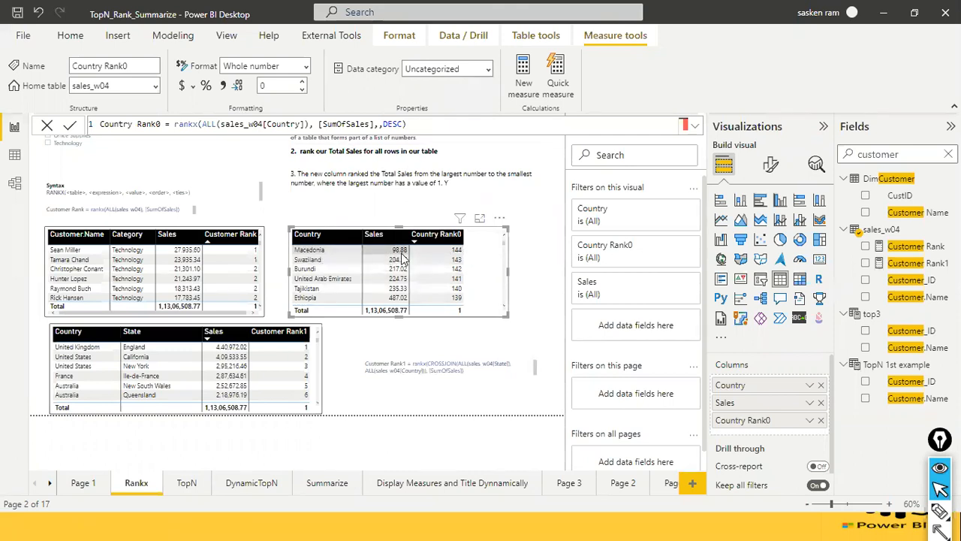
pyautogui.click(412, 241)
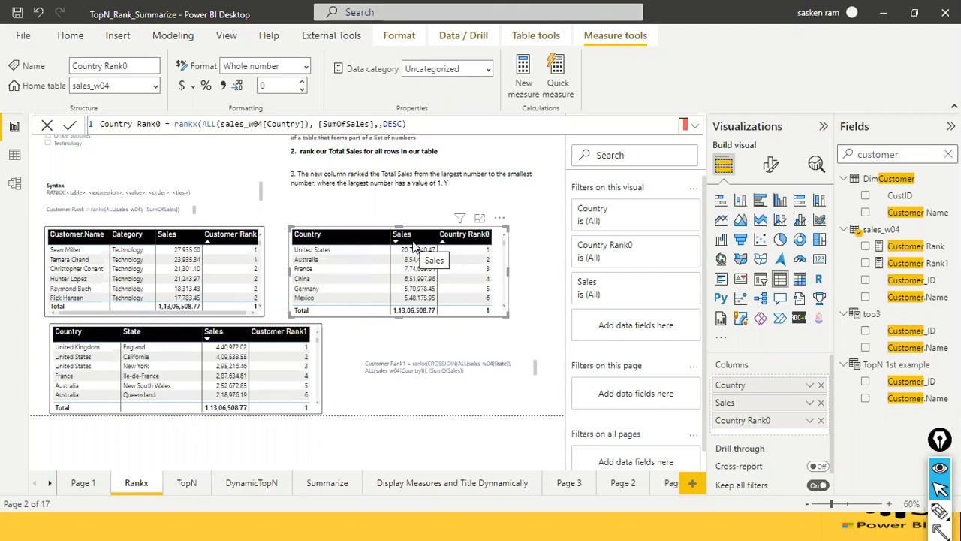
# Open the Customer Rank measure's formula and examine the ranks and sales in the customer table.
pyautogui.click(241, 316)
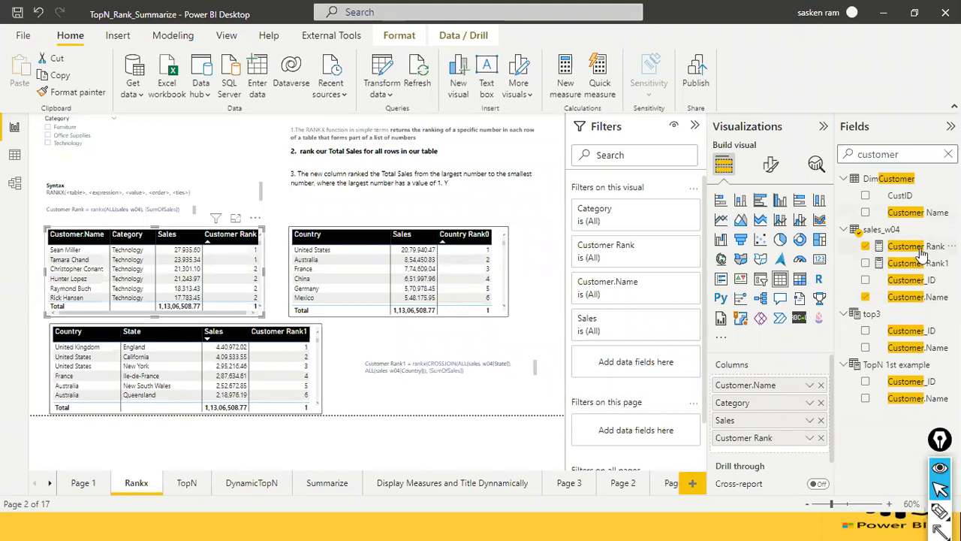
pyautogui.click(916, 246)
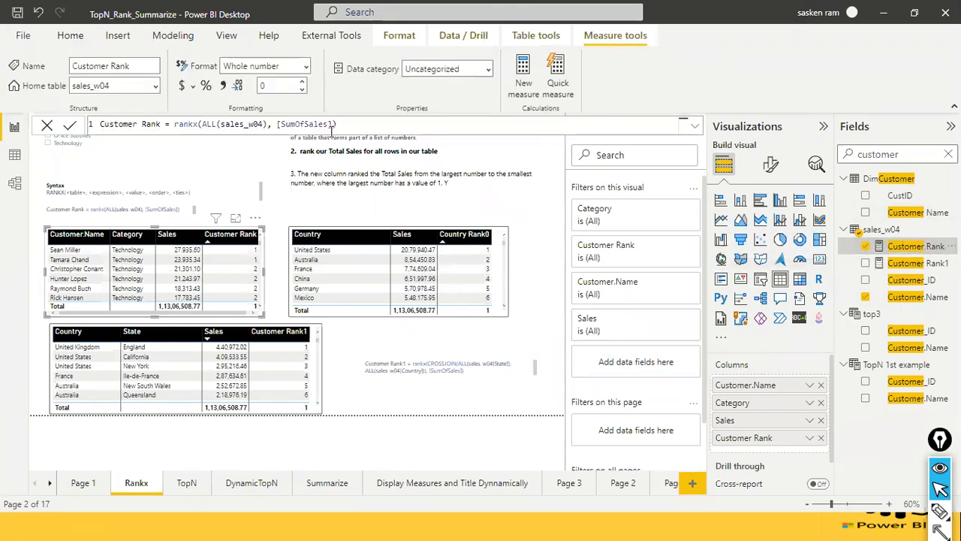
pyautogui.click(303, 216)
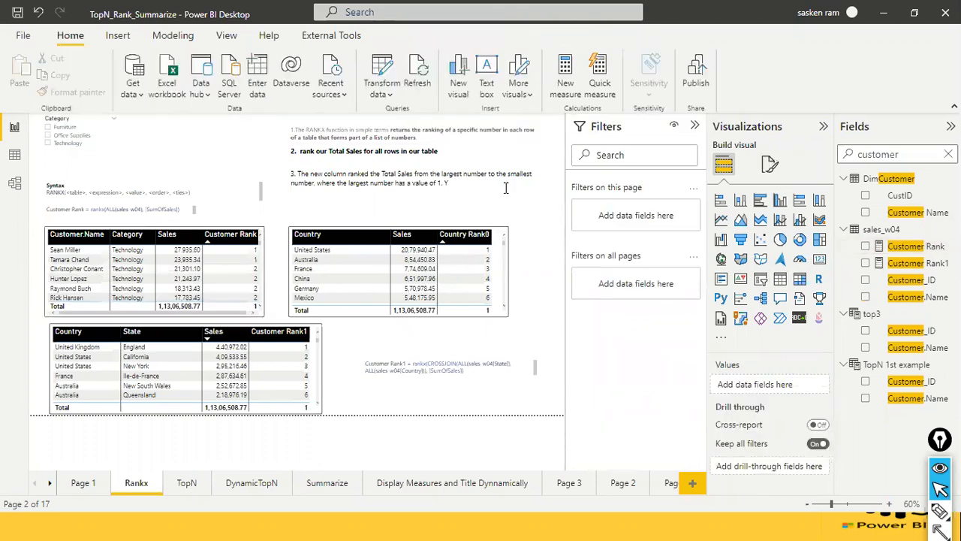
pyautogui.click(893, 252)
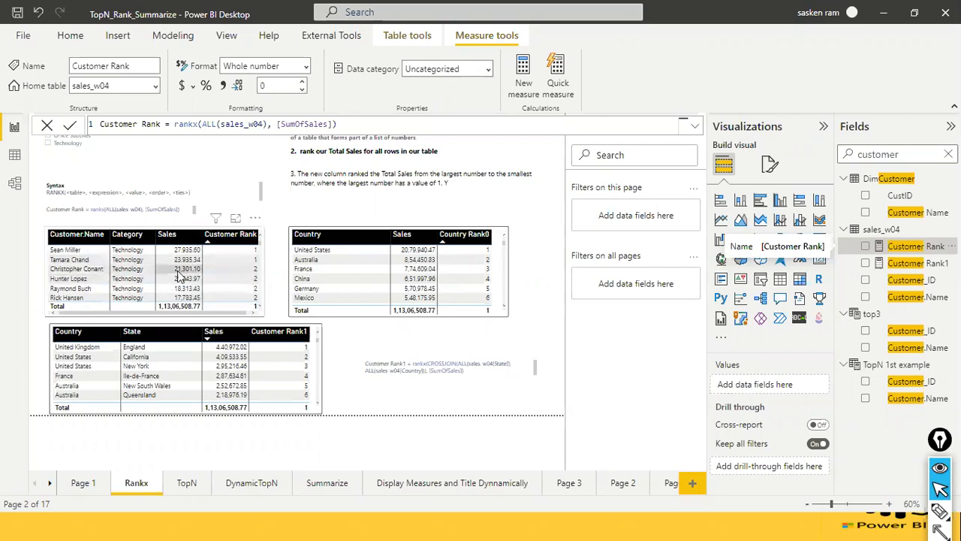
pyautogui.scroll(-1, 184, 289)
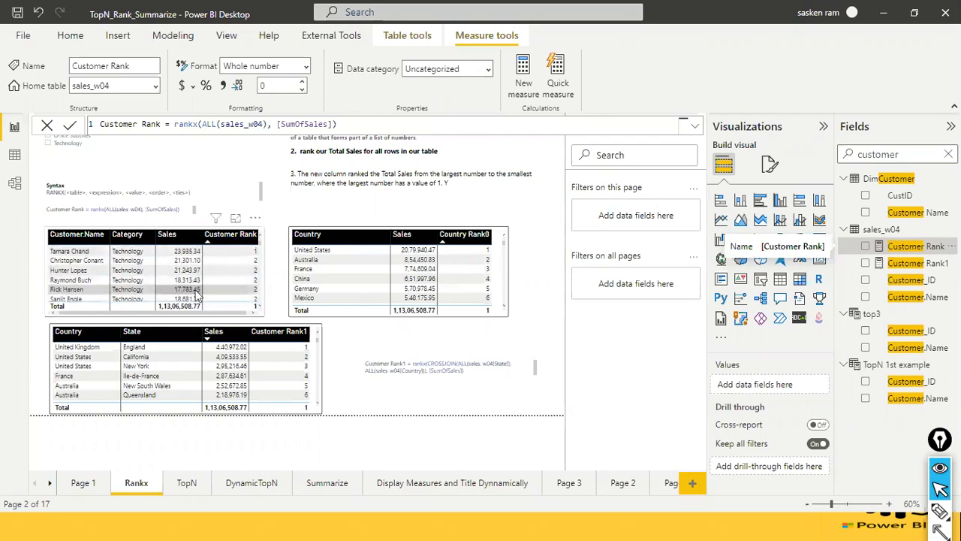
pyautogui.scroll(-1, 199, 293)
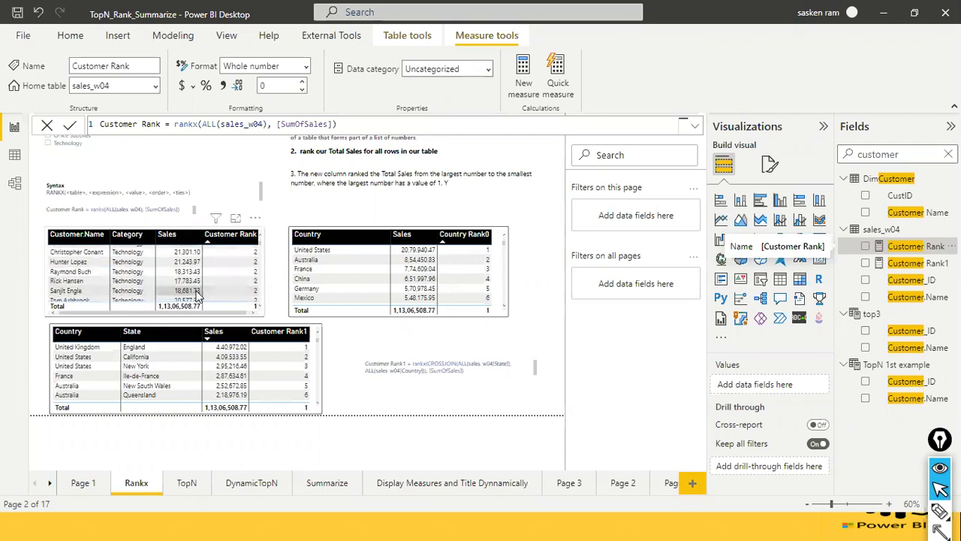
pyautogui.scroll(-1, 214, 289)
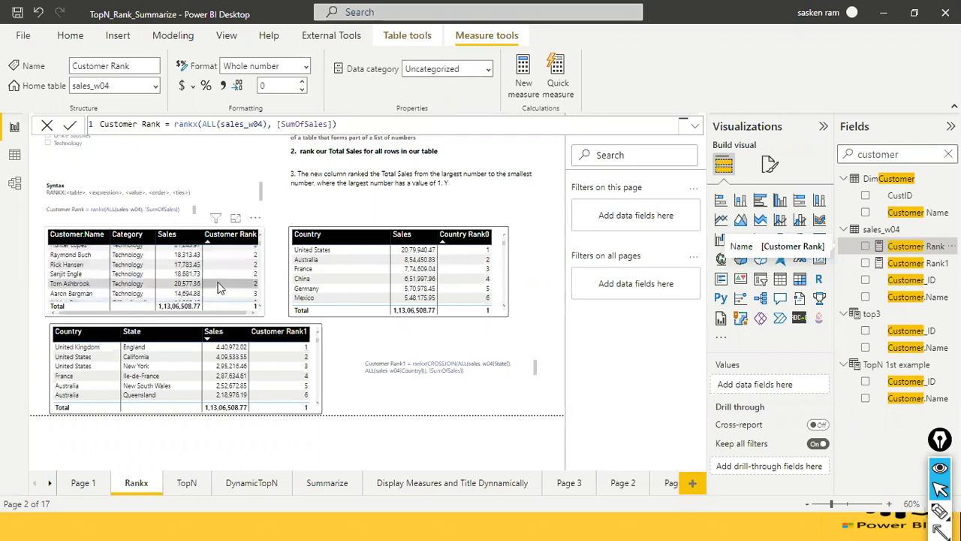
# Examine how the Customer Rank values repeat against Sales through the rows of the customer table.
pyautogui.scroll(-1, 219, 289)
pyautogui.scroll(-2, 219, 289)
pyautogui.scroll(-10, 219, 289)
pyautogui.scroll(-5, 220, 289)
pyautogui.scroll(-10, 220, 289)
pyautogui.scroll(-10, 219, 289)
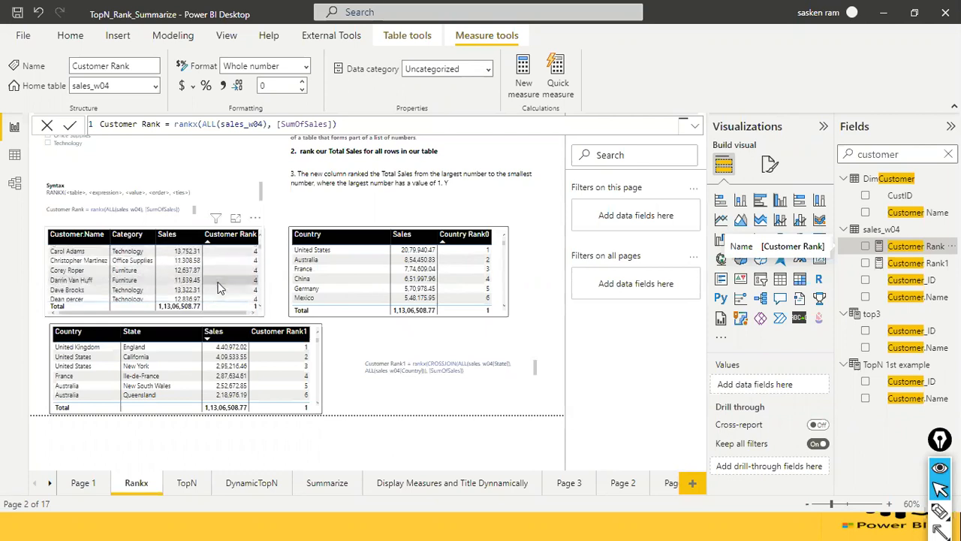
pyautogui.scroll(3, 219, 289)
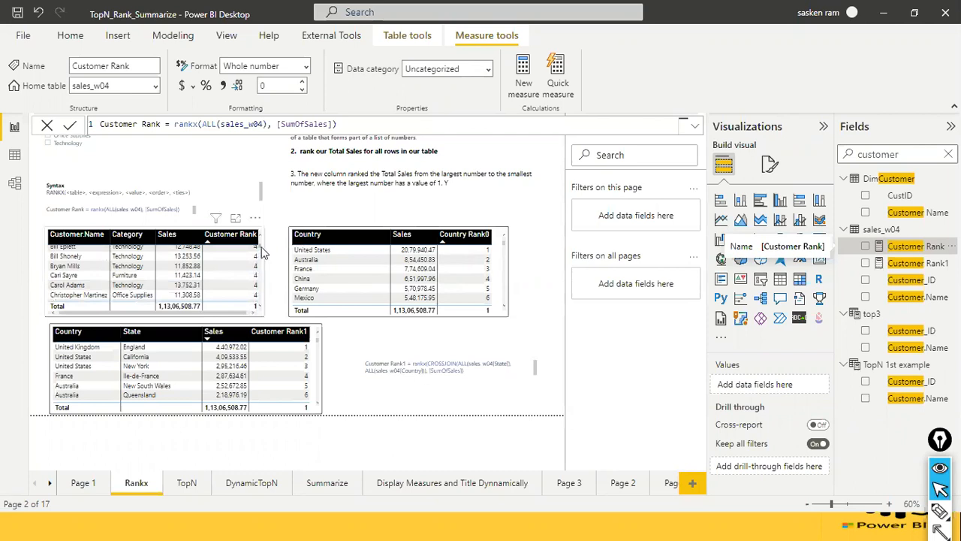
pyautogui.moveTo(261, 253); pyautogui.dragTo(263, 237)
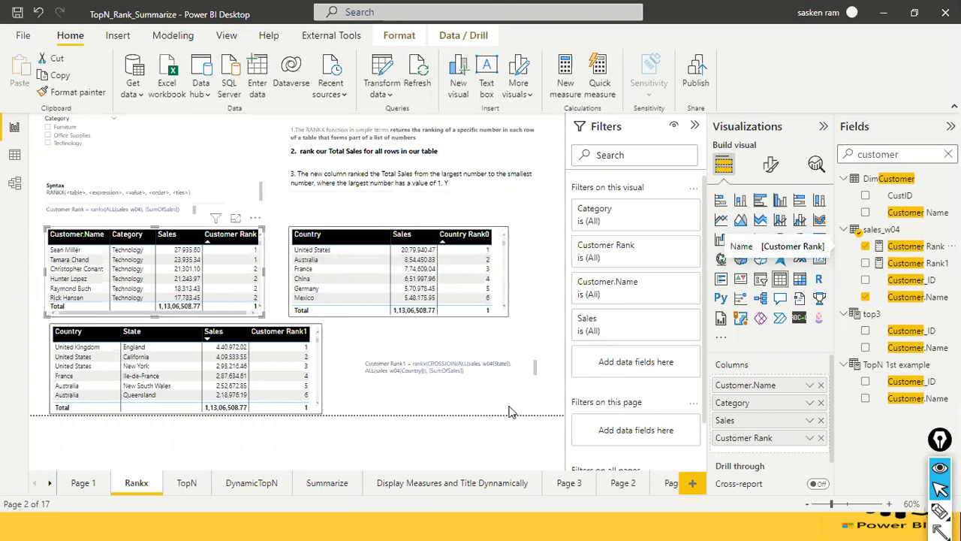
# Sort the customer table by Sales in descending order and compare the Customer Rank values of the leading rows.
pyautogui.click(181, 234)
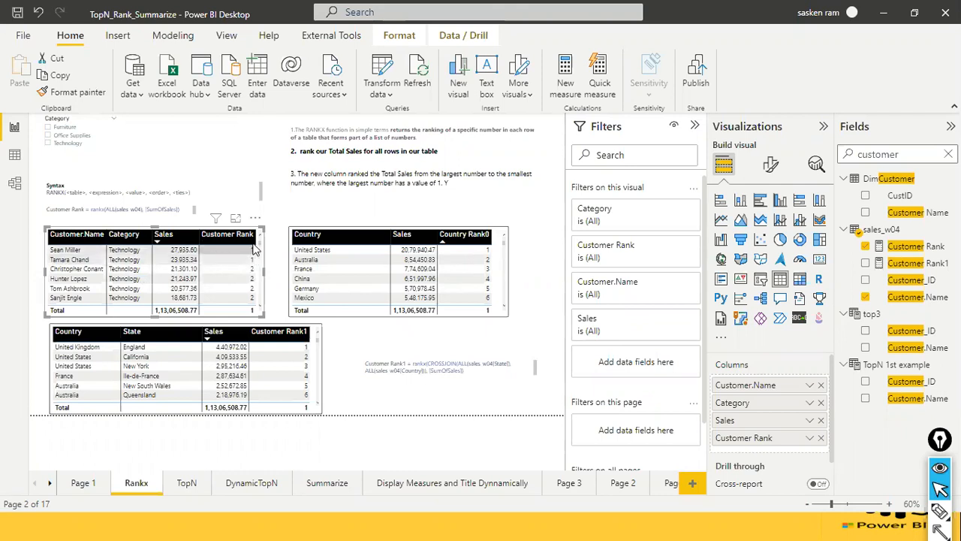
pyautogui.scroll(-1, 257, 262)
pyautogui.scroll(1, 257, 263)
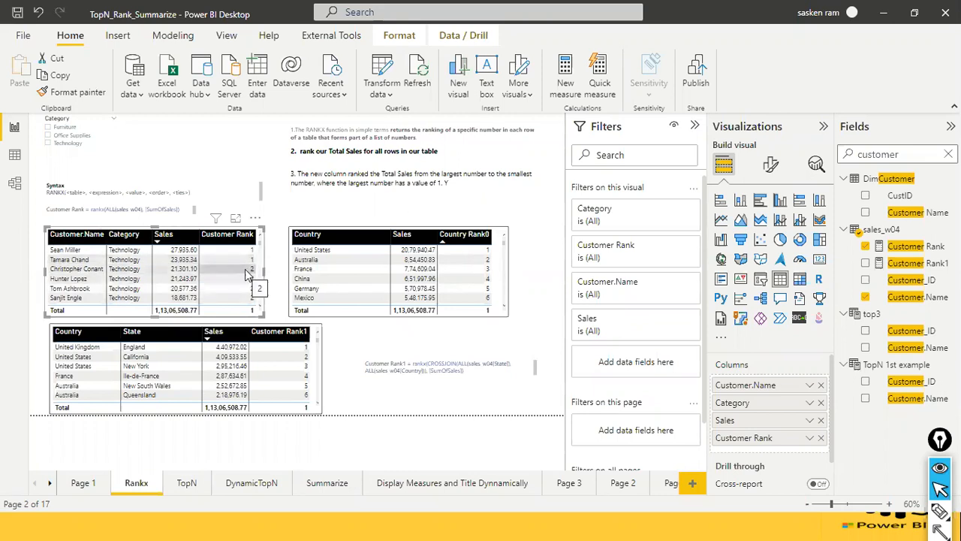
pyautogui.scroll(-1, 245, 275)
pyautogui.scroll(1, 245, 274)
pyautogui.scroll(-5, 244, 278)
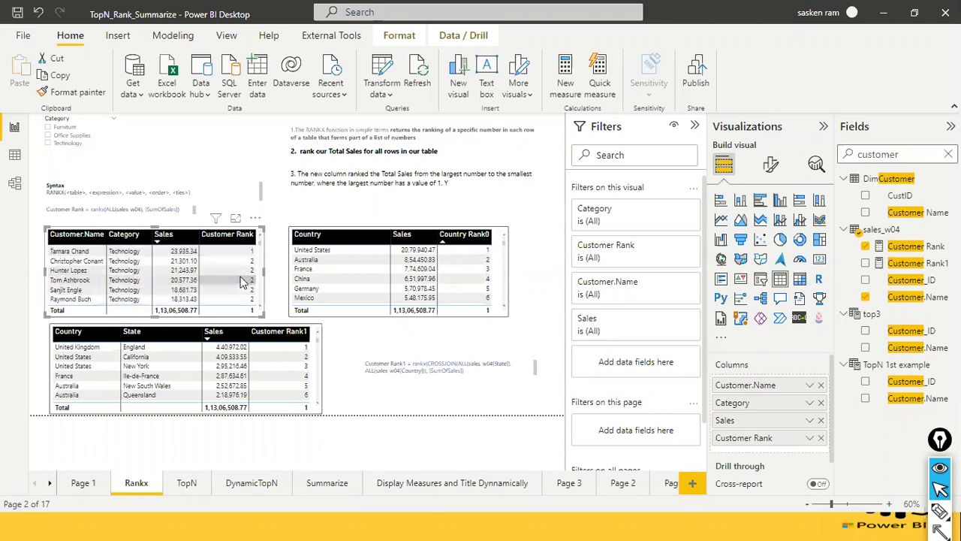
pyautogui.scroll(5, 244, 279)
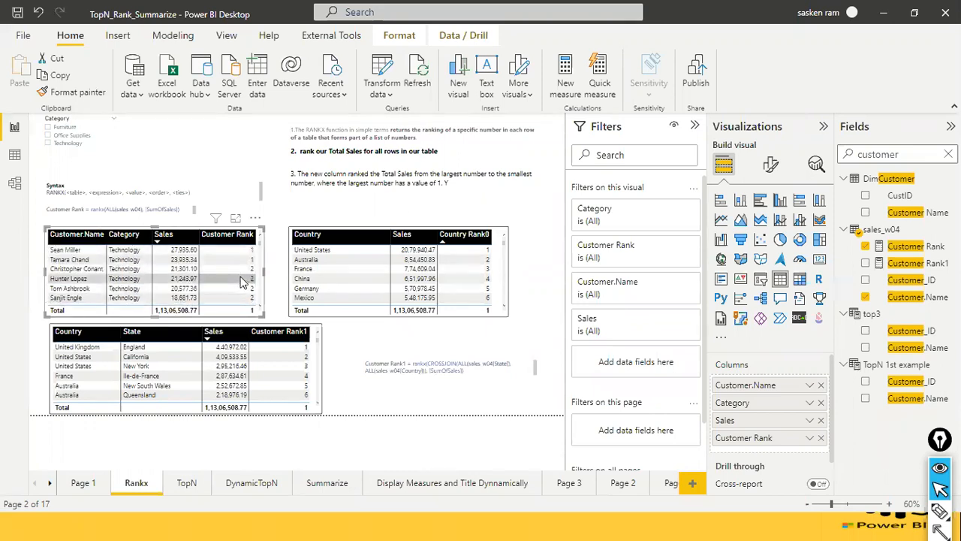
pyautogui.scroll(-5, 315, 336)
# Open the Customer Rank1 measure's formula and compare its CROSSJOIN expression with the ranks in the country and state table.
pyautogui.click(315, 336)
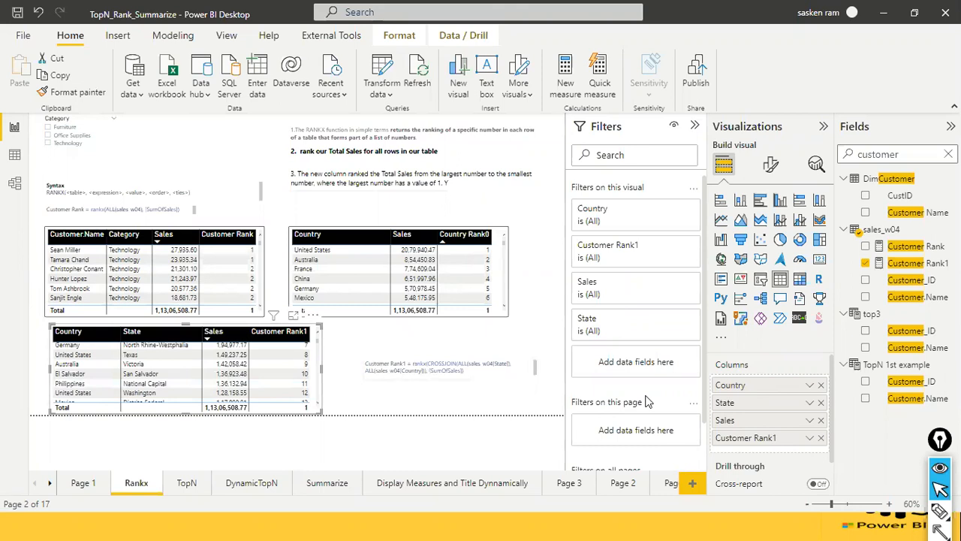
pyautogui.moveTo(747, 442); pyautogui.dragTo(938, 270)
pyautogui.click(937, 265)
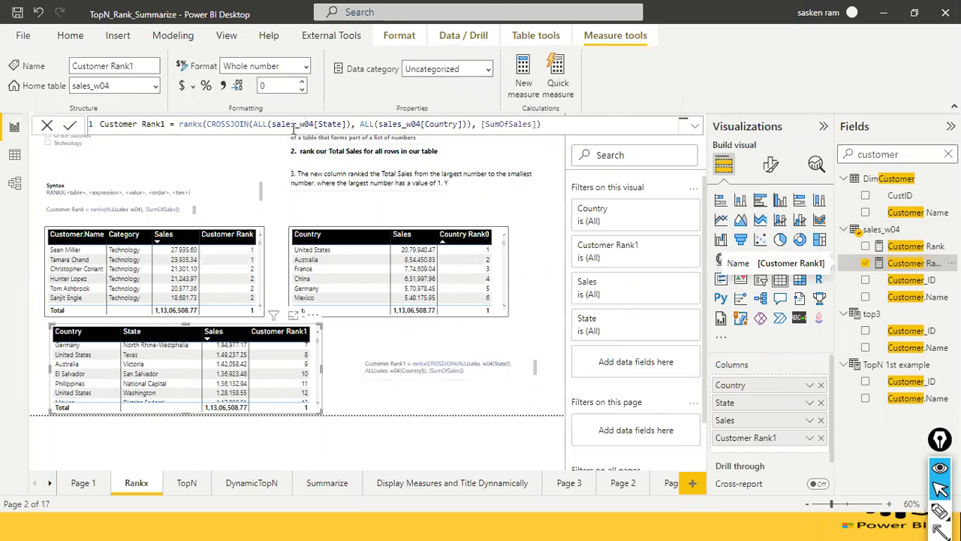
pyautogui.click(234, 124)
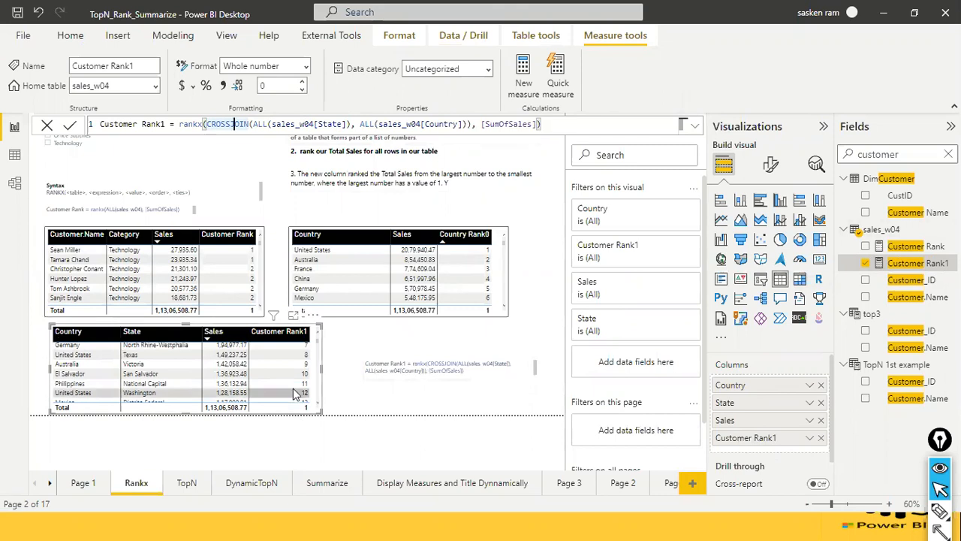
pyautogui.scroll(1, 294, 335)
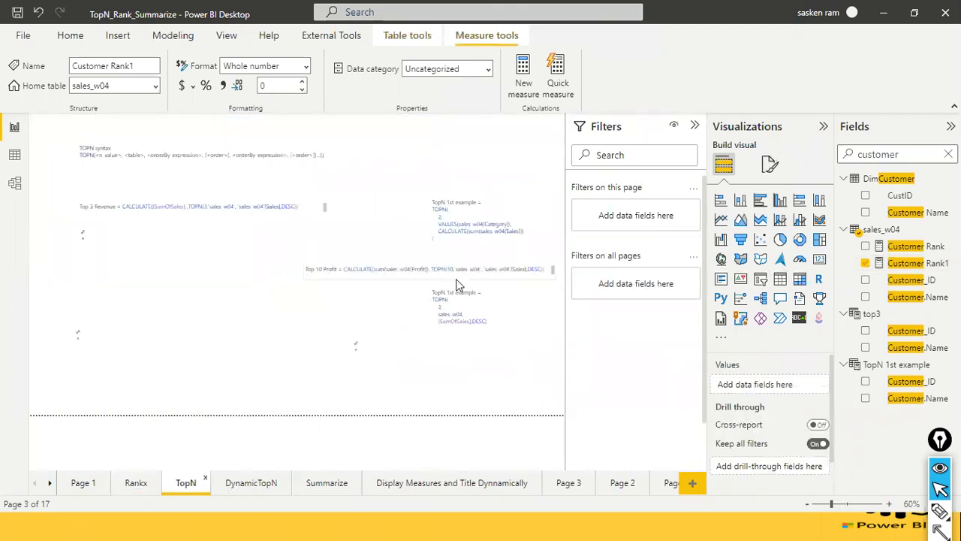
# Switch to the slide show to review the slide listing TopN, Rank and Summarize, and return to Power BI Desktop.
pyautogui.hotkey('alt', 'Tab')
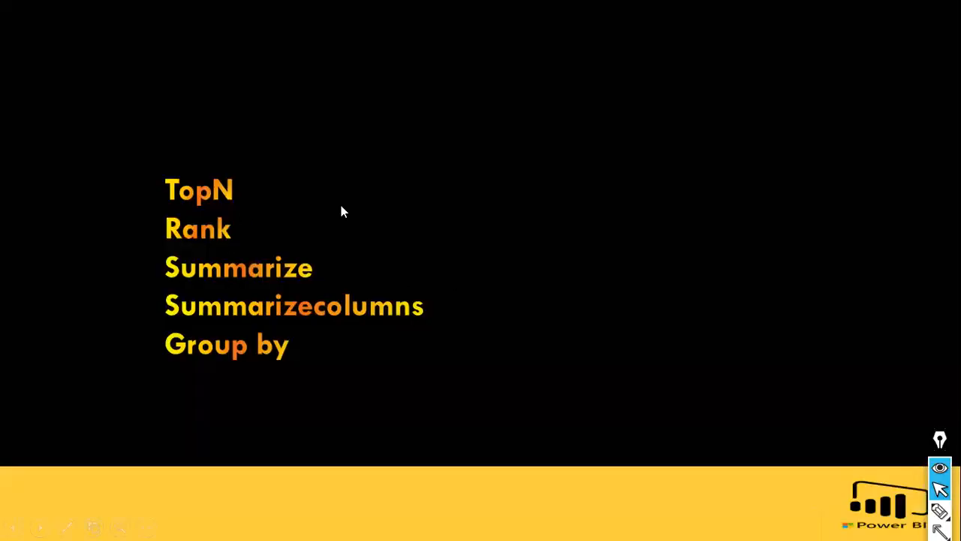
pyautogui.click(341, 206)
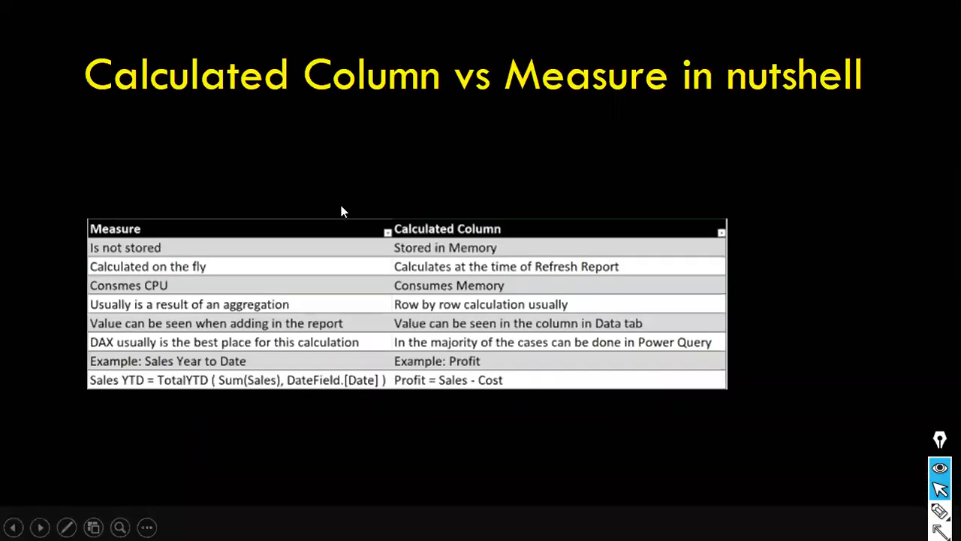
pyautogui.click(341, 206)
pyautogui.press('Left')
pyautogui.press('Left')
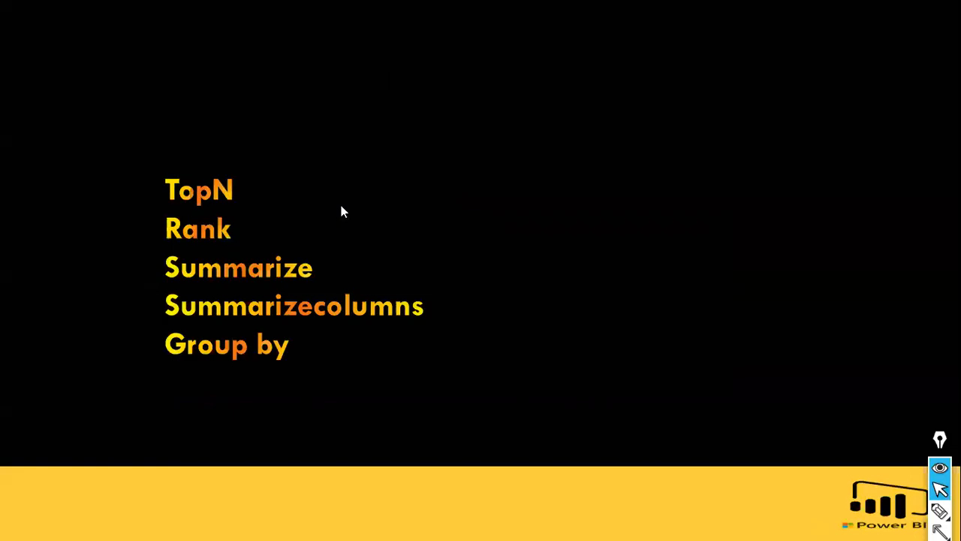
pyautogui.hotkey('alt', 'Tab')
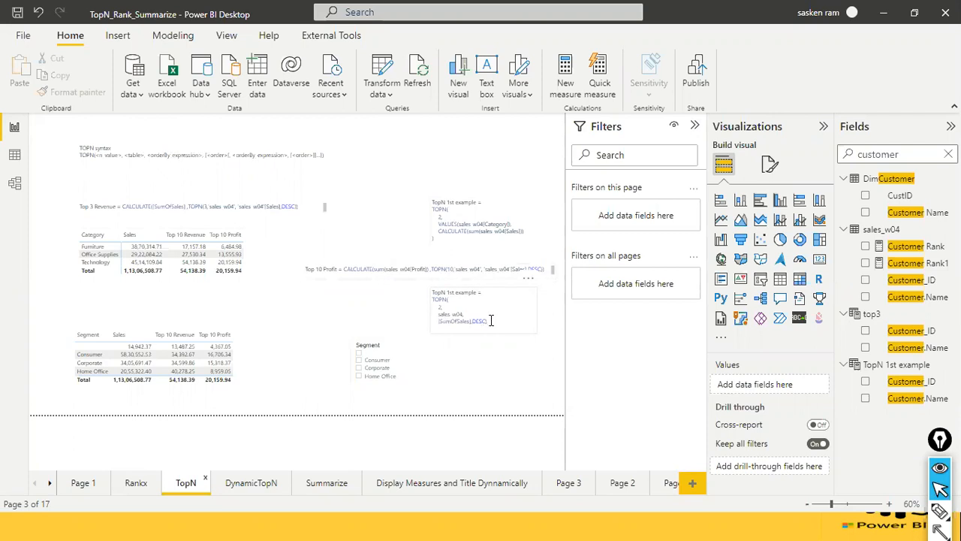
# Clear the customer field search and open the Top 10 Revenue measure's formula used in the category table.
pyautogui.click(272, 281)
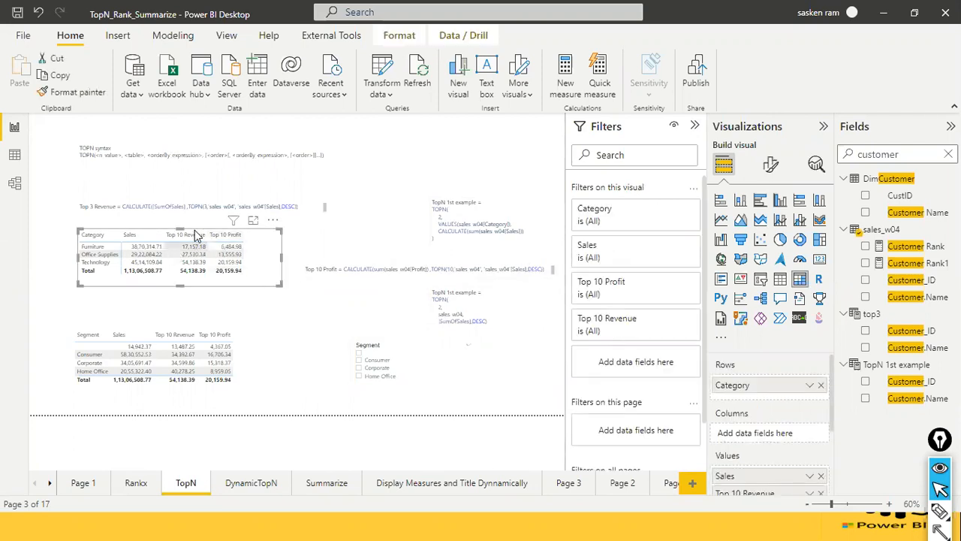
pyautogui.scroll(-2, 725, 403)
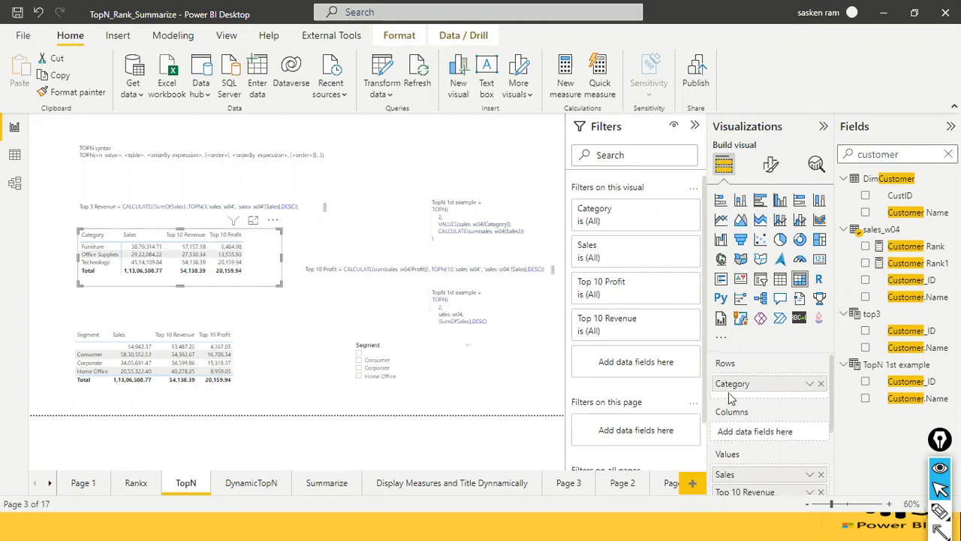
pyautogui.click(948, 154)
pyautogui.scroll(-15, 945, 319)
pyautogui.scroll(-5, 945, 319)
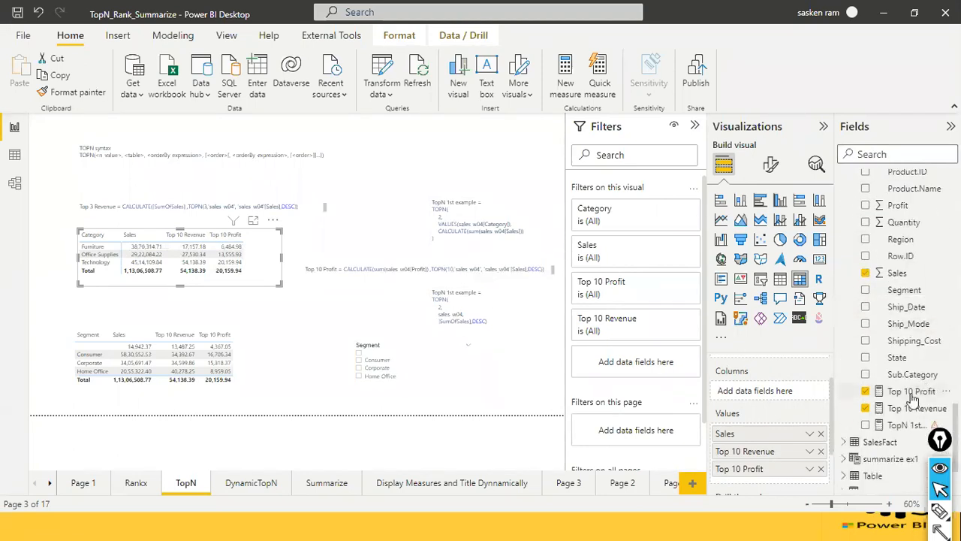
pyautogui.click(911, 409)
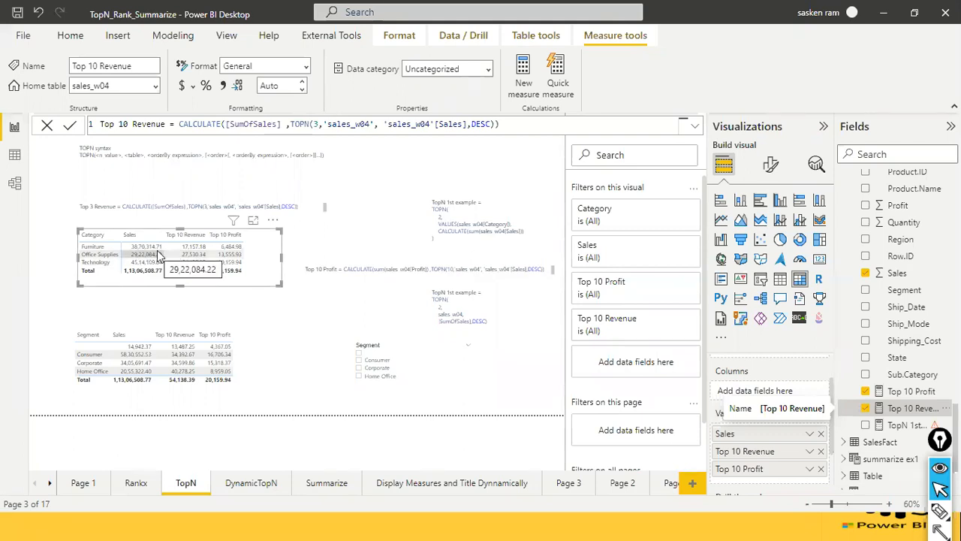
# Search the fields for sales_w in Data view and open the sales_w04 table.
pyautogui.scroll(5, 936, 276)
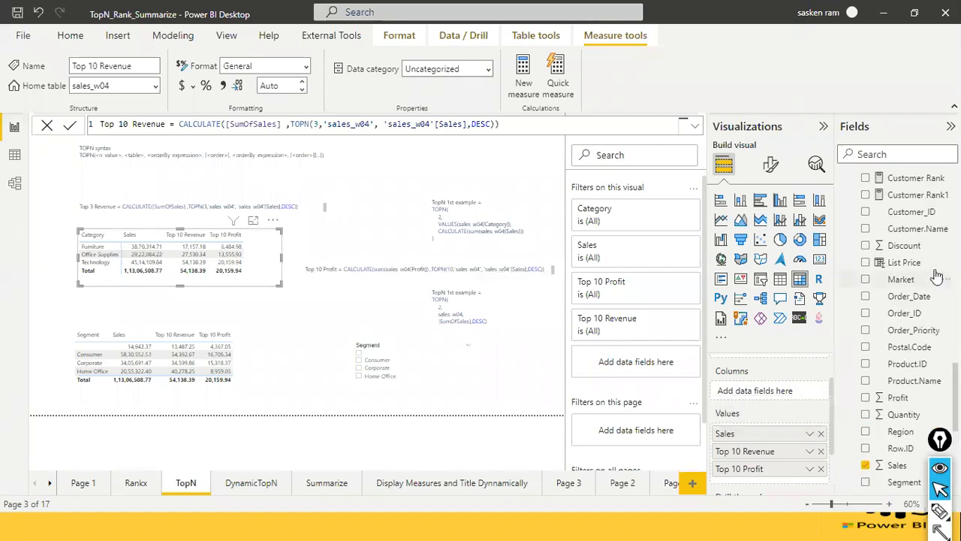
pyautogui.scroll(-4, 936, 276)
pyautogui.scroll(-3, 937, 276)
pyautogui.scroll(11, 936, 277)
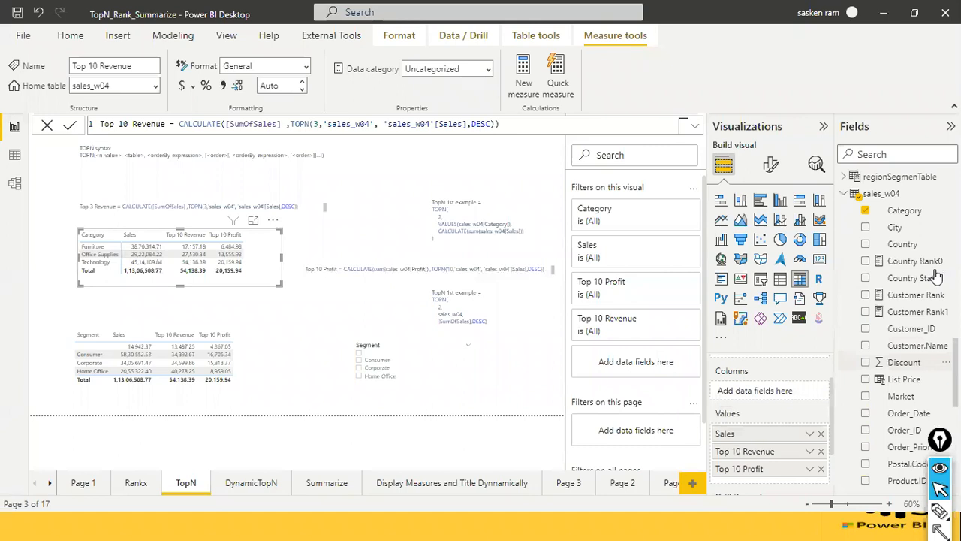
pyautogui.click(17, 156)
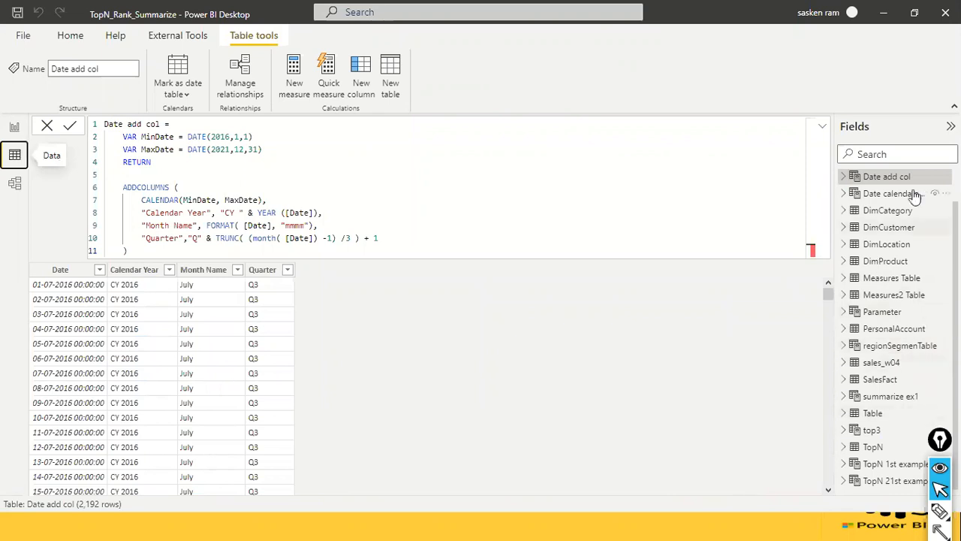
pyautogui.click(898, 153)
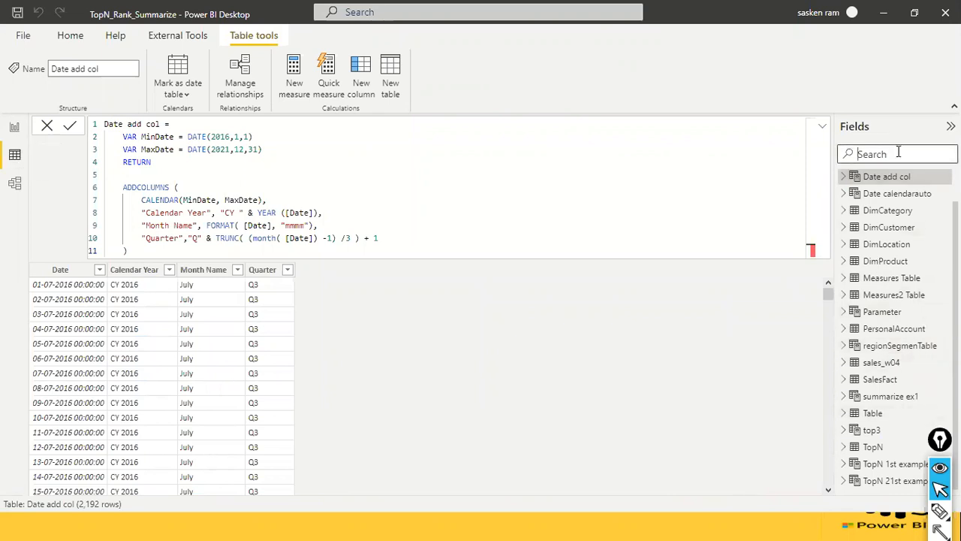
pyautogui.write('sales_w')
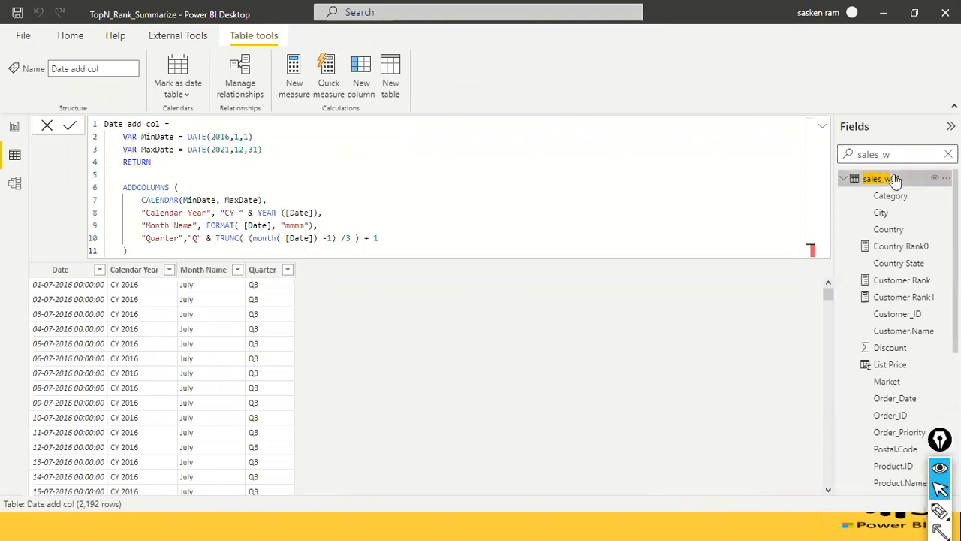
pyautogui.click(890, 178)
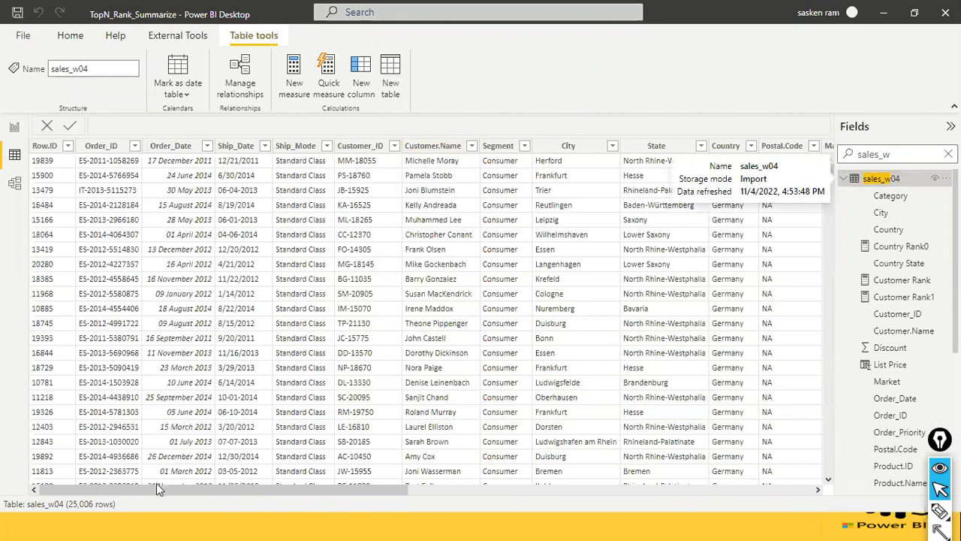
# Filter the Category column of sales_w04 to show only Office Supplies.
pyautogui.moveTo(157, 486); pyautogui.dragTo(389, 489)
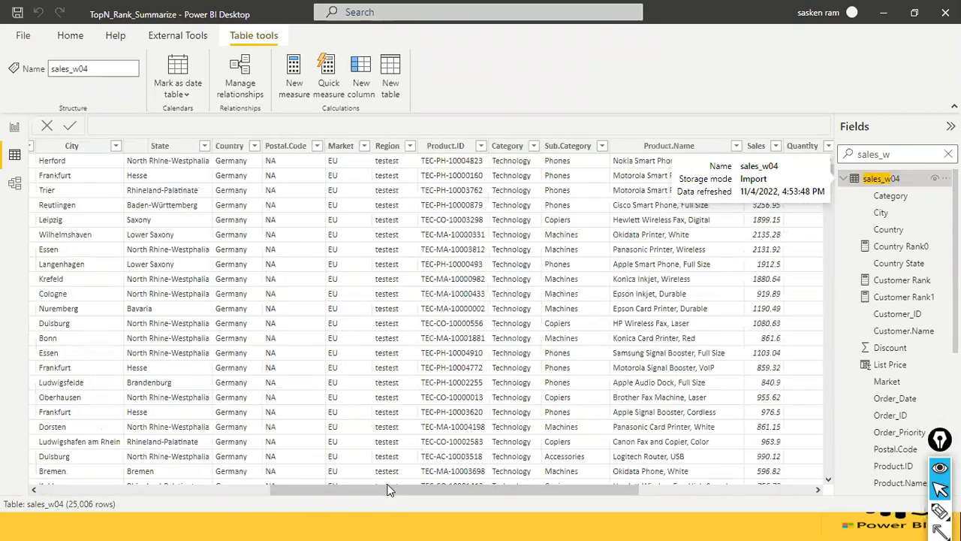
pyautogui.click(534, 147)
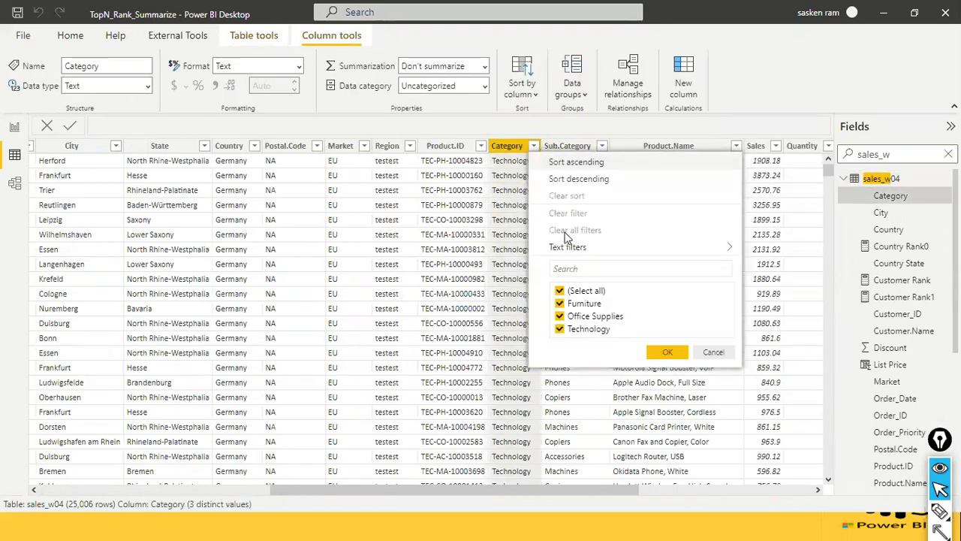
pyautogui.click(559, 291)
pyautogui.click(559, 316)
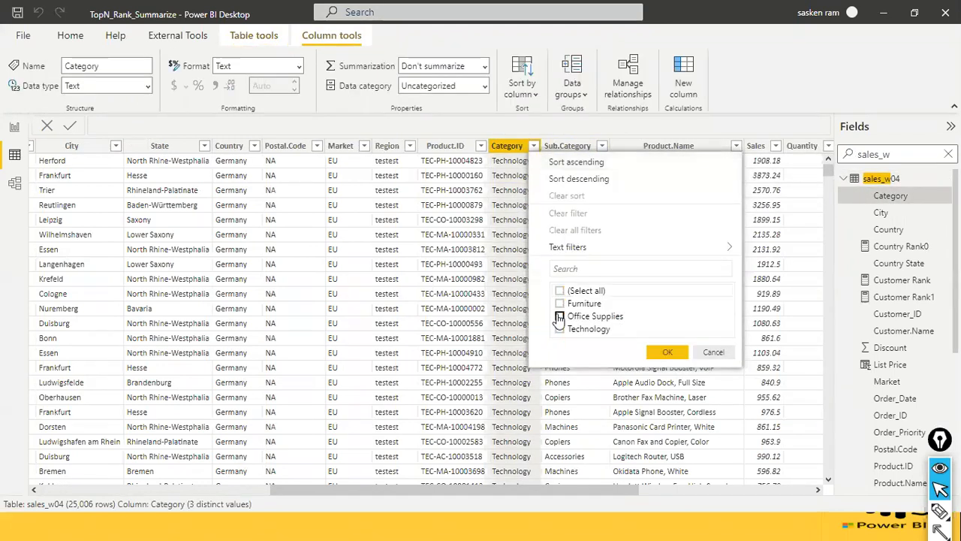
pyautogui.click(667, 351)
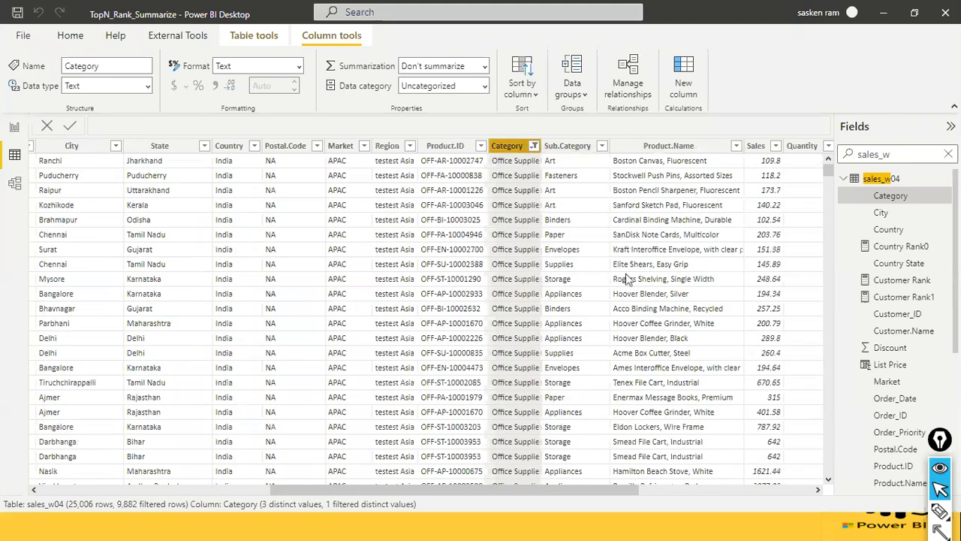
# Sort the filtered sales_w04 rows by the Sales column in descending order.
pyautogui.moveTo(464, 492); pyautogui.dragTo(564, 493)
pyautogui.click(562, 146)
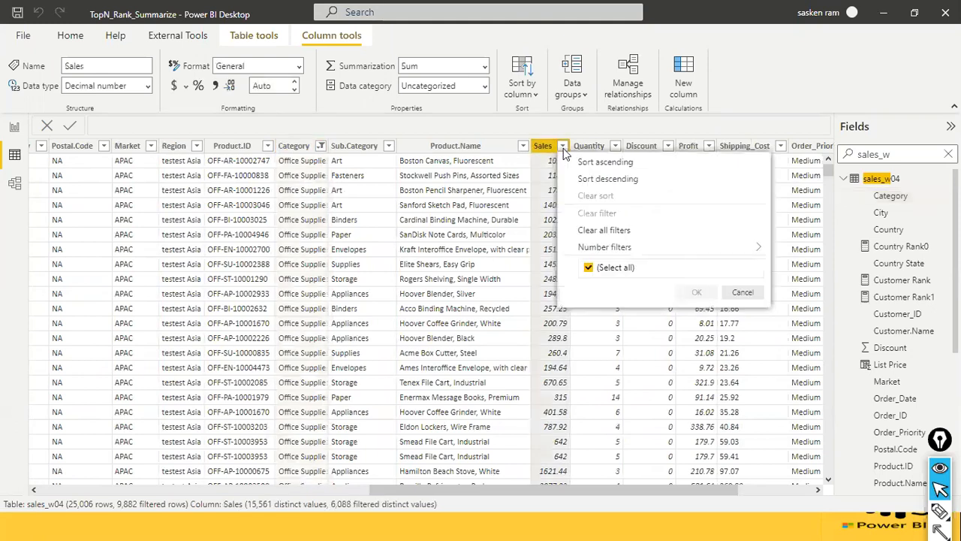
pyautogui.click(778, 76)
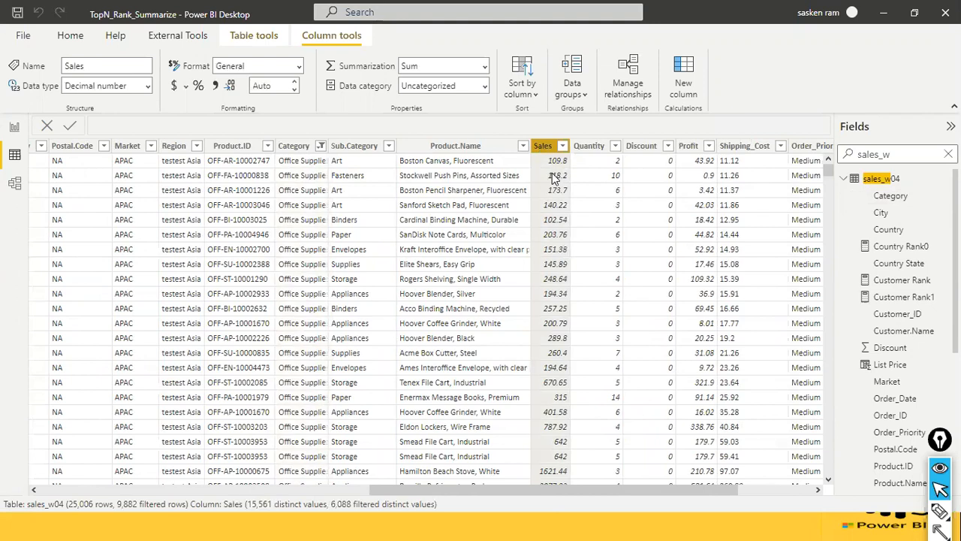
pyautogui.scroll(-5, 537, 248)
pyautogui.scroll(5, 538, 247)
pyautogui.click(562, 150)
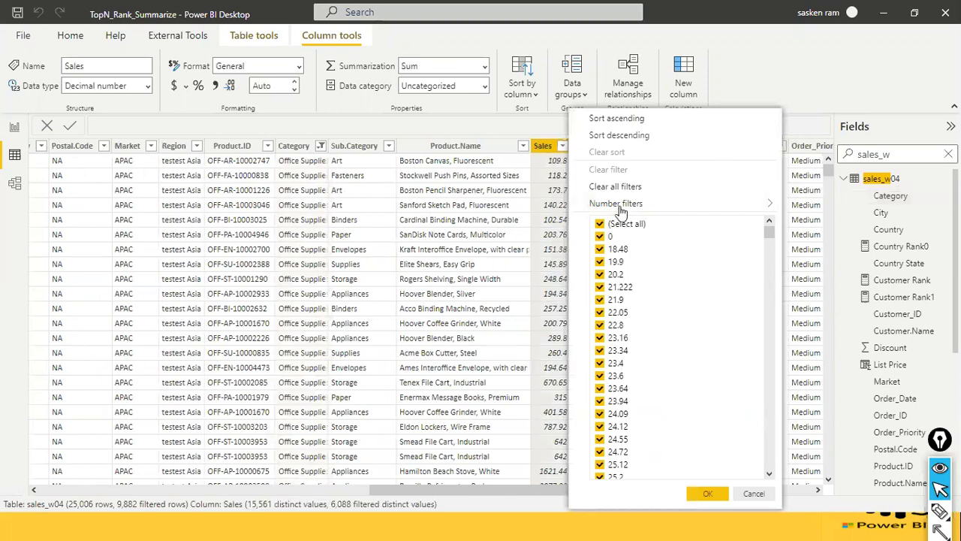
pyautogui.click(645, 137)
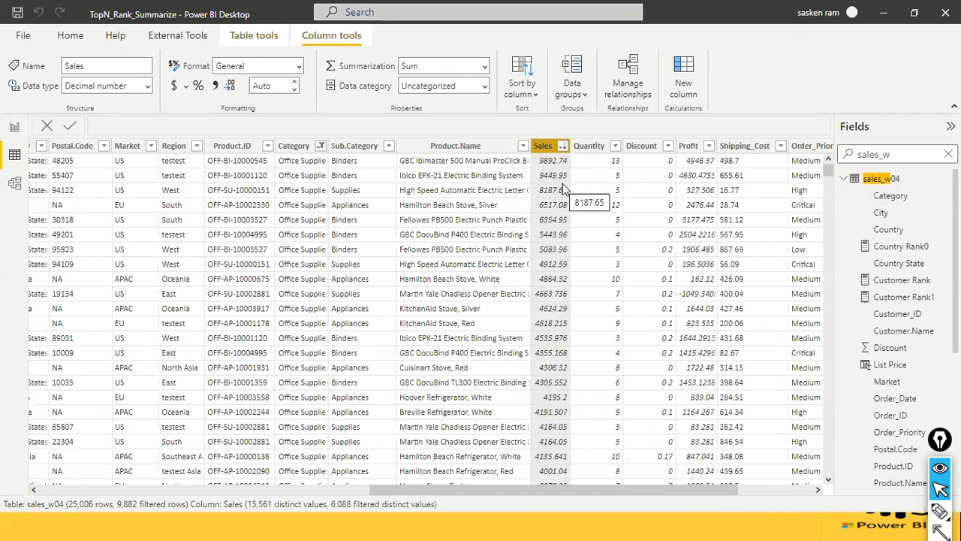
# Clear the Office Supplies filter from the Category column of sales_w04 and return to the TopN report page.
pyautogui.moveTo(482, 494); pyautogui.dragTo(464, 471)
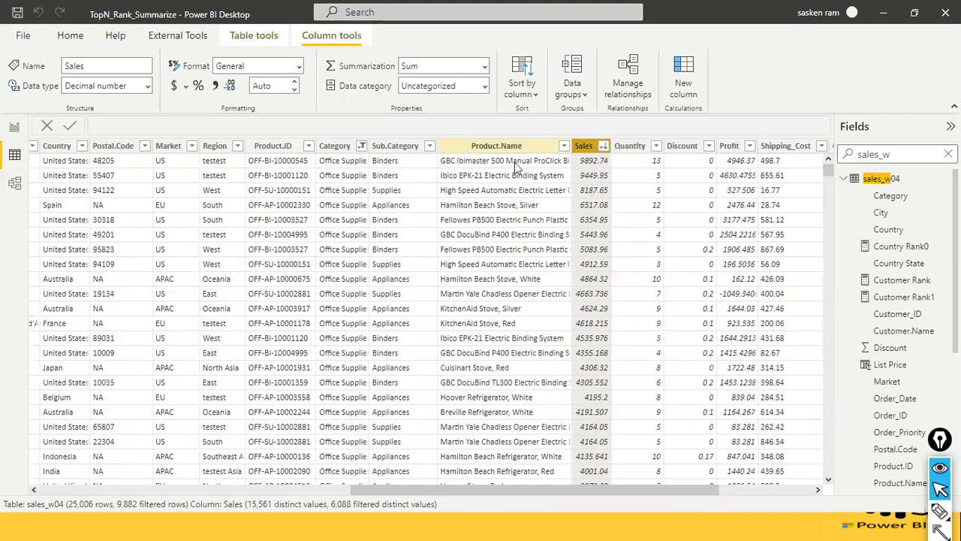
pyautogui.click(361, 148)
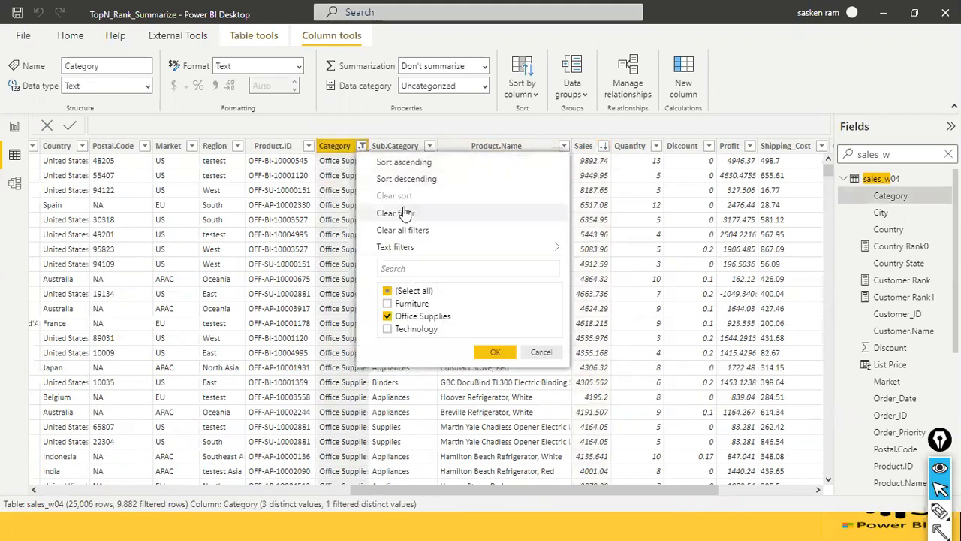
pyautogui.click(402, 213)
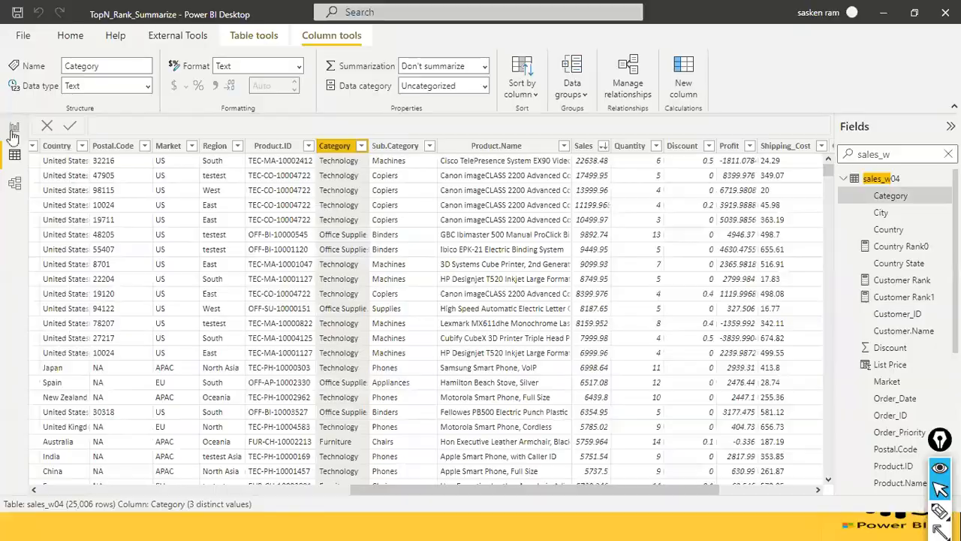
pyautogui.click(14, 127)
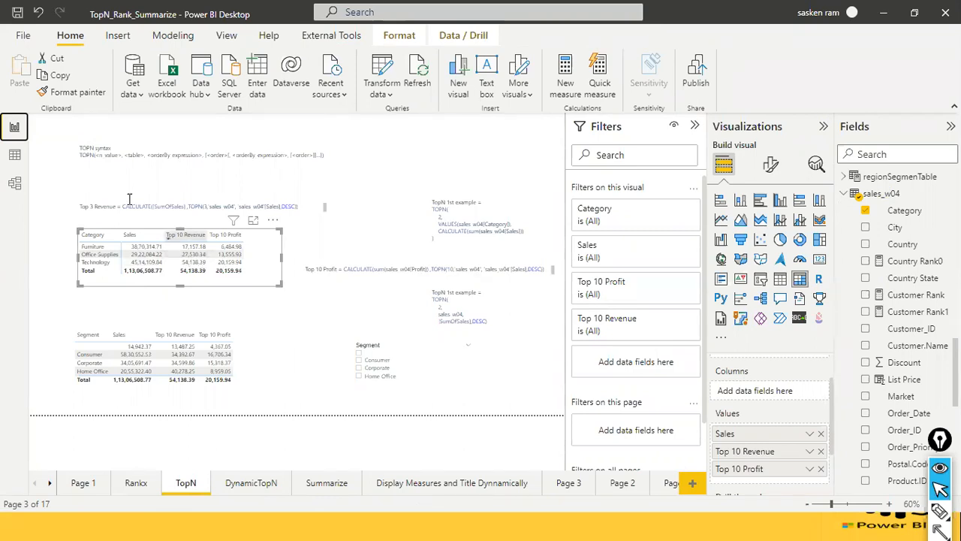
# Filter the Category column of sales_w04 in Data view to Office Supplies only once more.
pyautogui.click(16, 156)
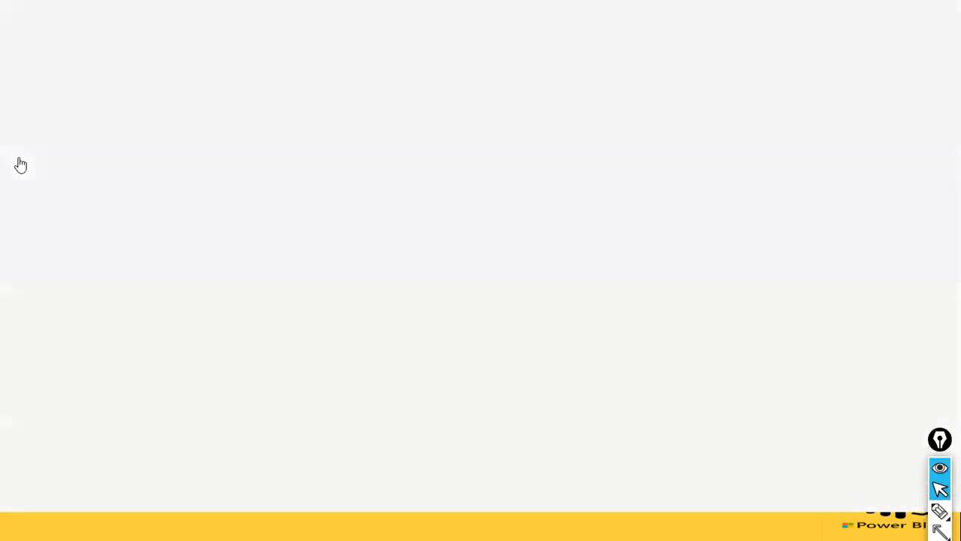
pyautogui.click(361, 148)
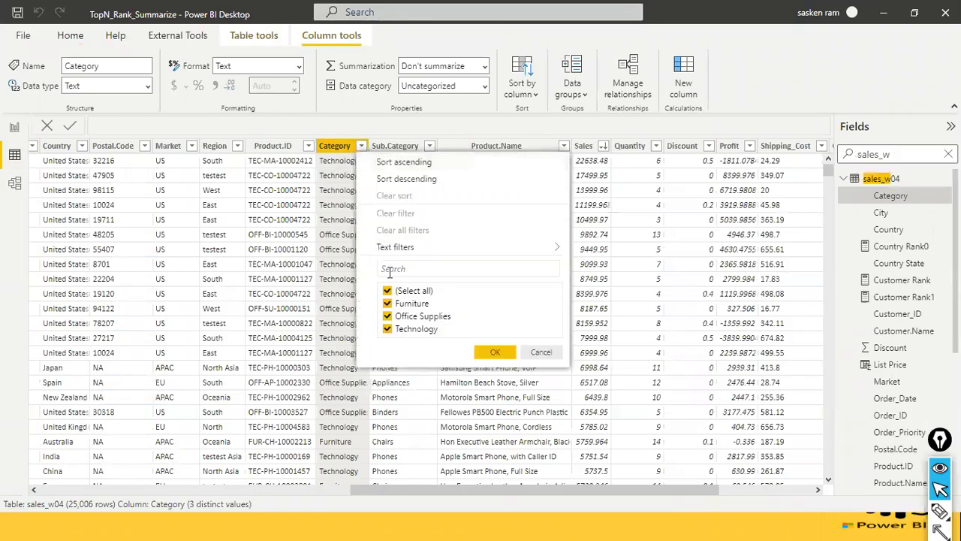
pyautogui.click(388, 304)
pyautogui.click(495, 352)
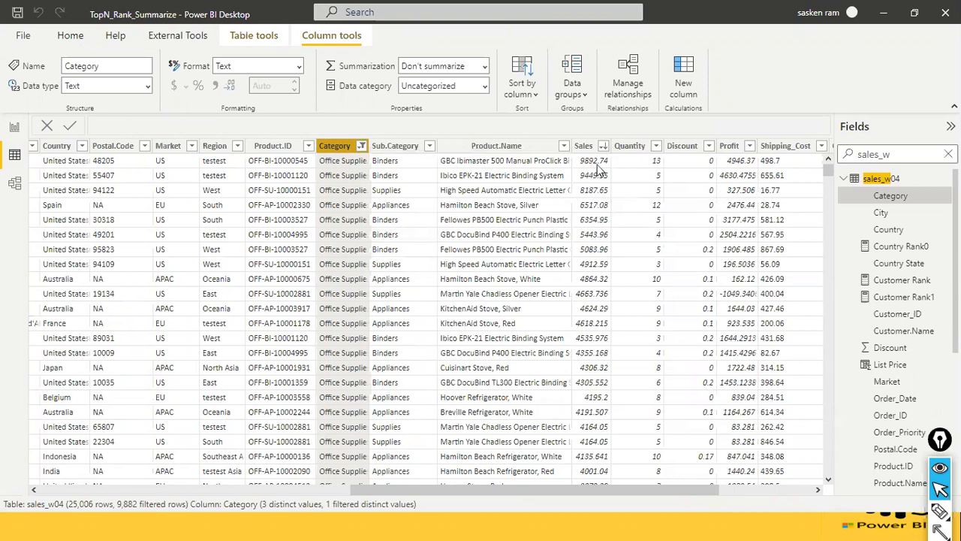
# Remove the reapplied Category filter from sales_w04 and go back to Report view.
pyautogui.click(361, 146)
pyautogui.click(390, 213)
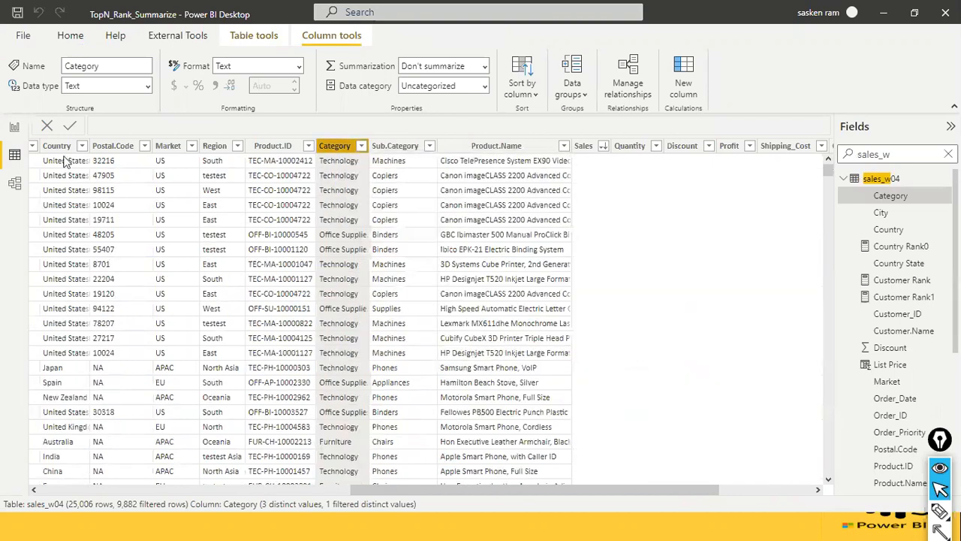
pyautogui.click(15, 128)
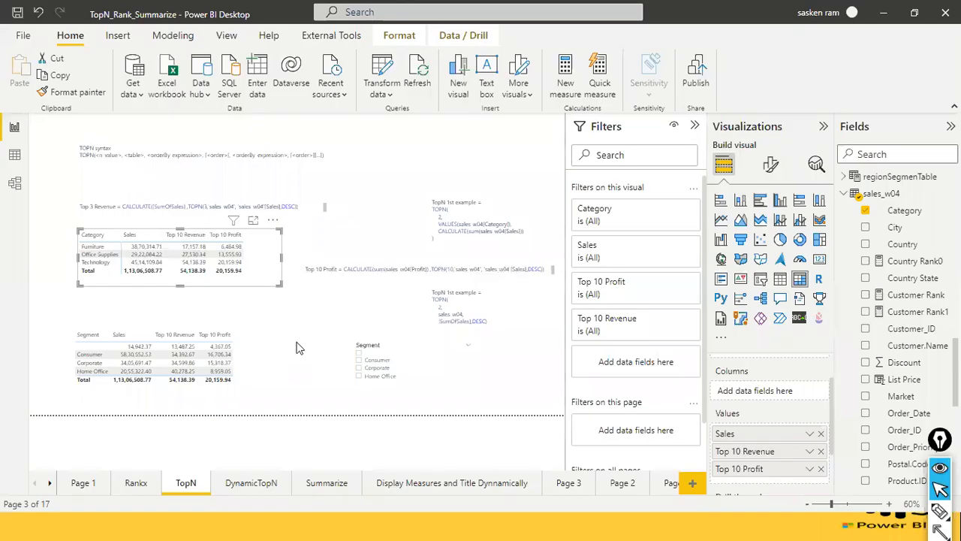
# Compare the ranking tables on the Rankx page with the visuals on the TopN page, ending on TopN.
pyautogui.click(296, 335)
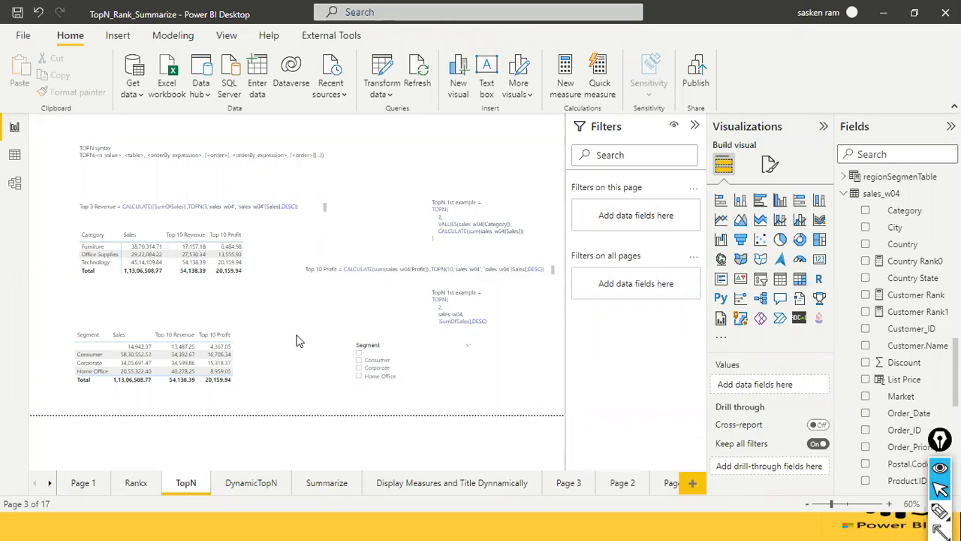
pyautogui.click(135, 484)
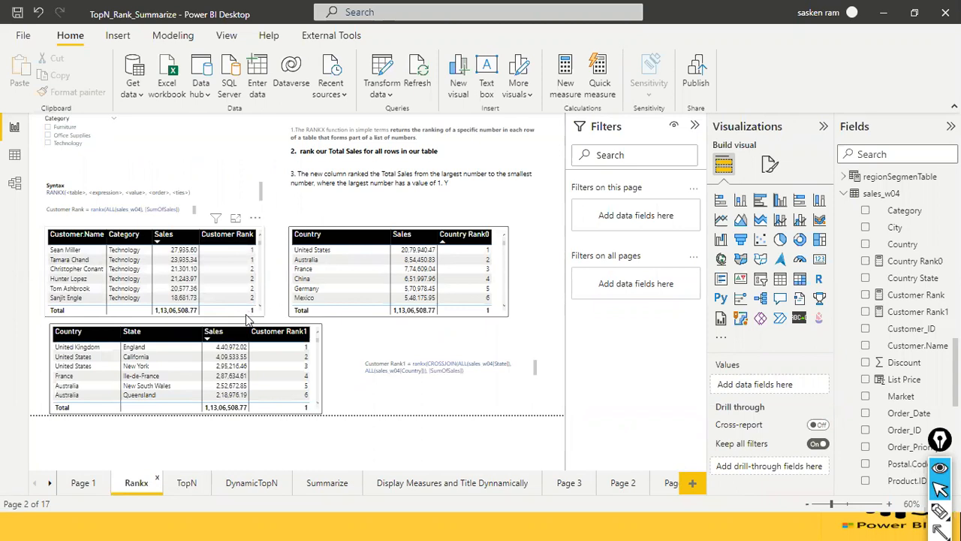
pyautogui.click(186, 484)
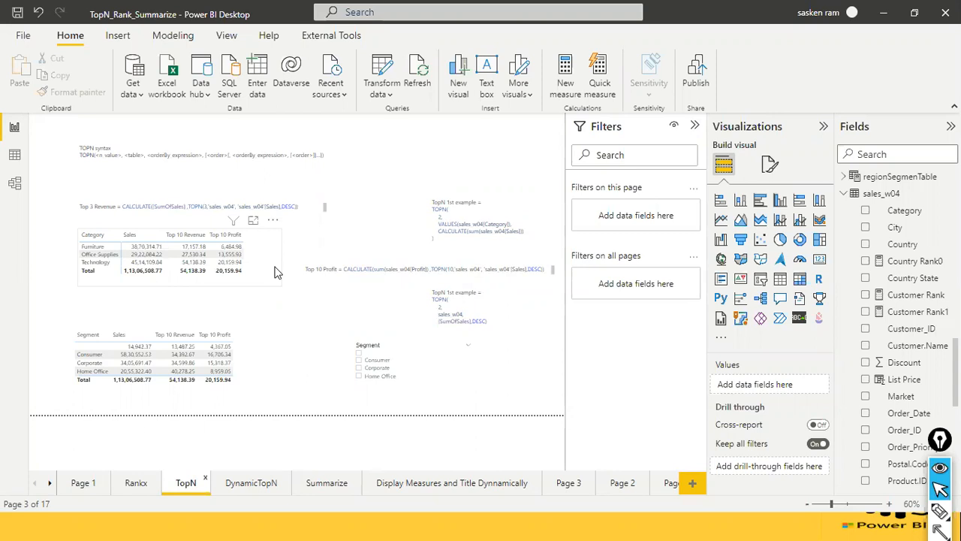
pyautogui.click(135, 482)
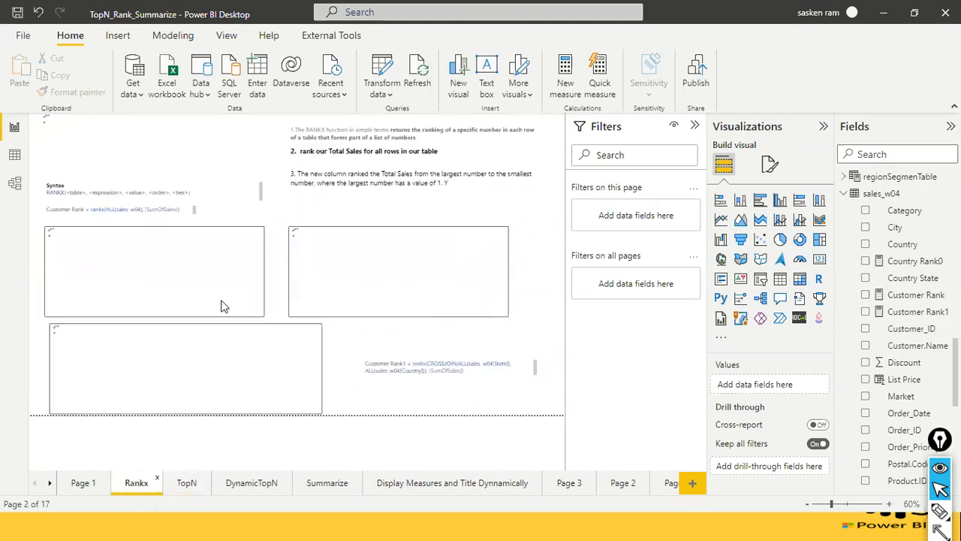
pyautogui.click(183, 487)
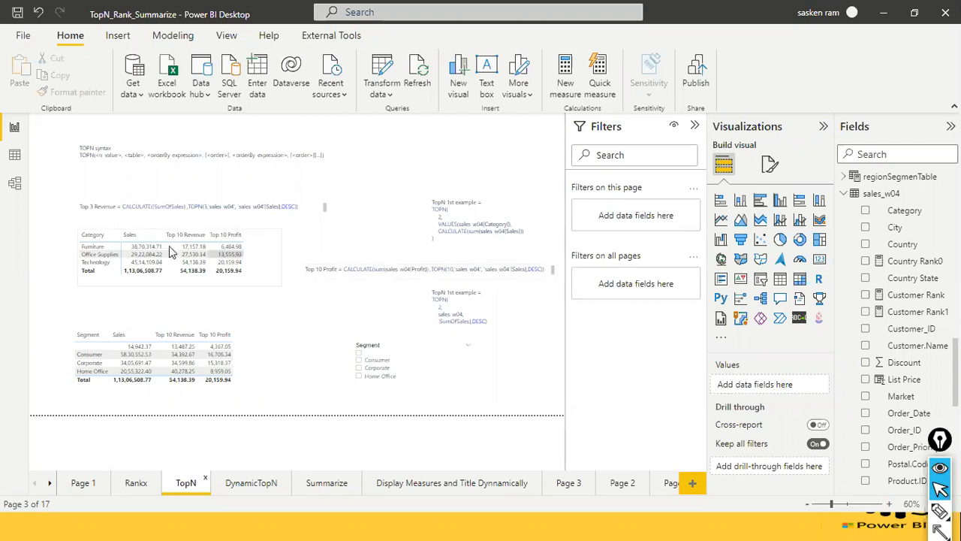
# Highlight the TOPN expression in the Top 3 Revenue formula text box on the page and deselect the box.
pyautogui.moveTo(190, 210); pyautogui.dragTo(279, 206)
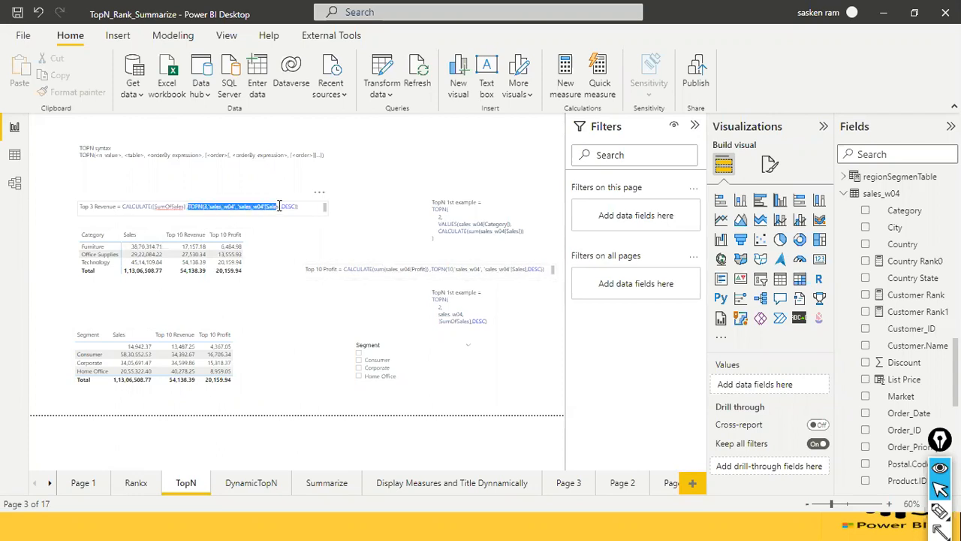
pyautogui.click(189, 211)
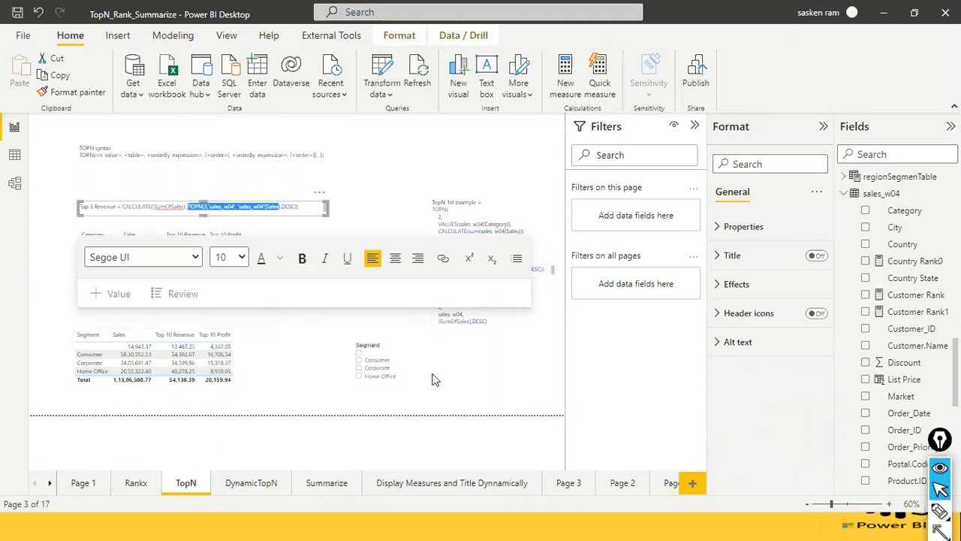
pyautogui.click(115, 323)
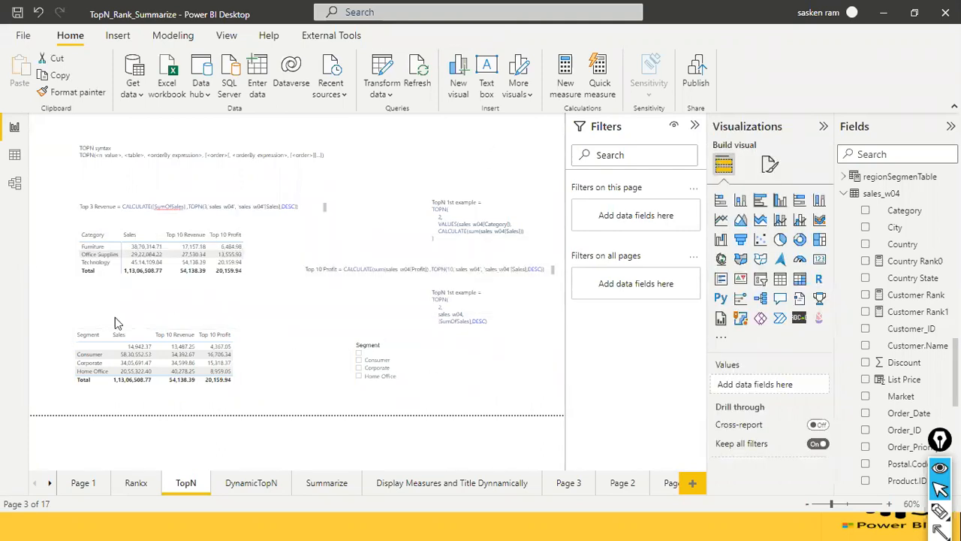
# Rename the Top 10 Revenue measure used in the category table to Top 3 Revenue in its formula.
pyautogui.click(279, 257)
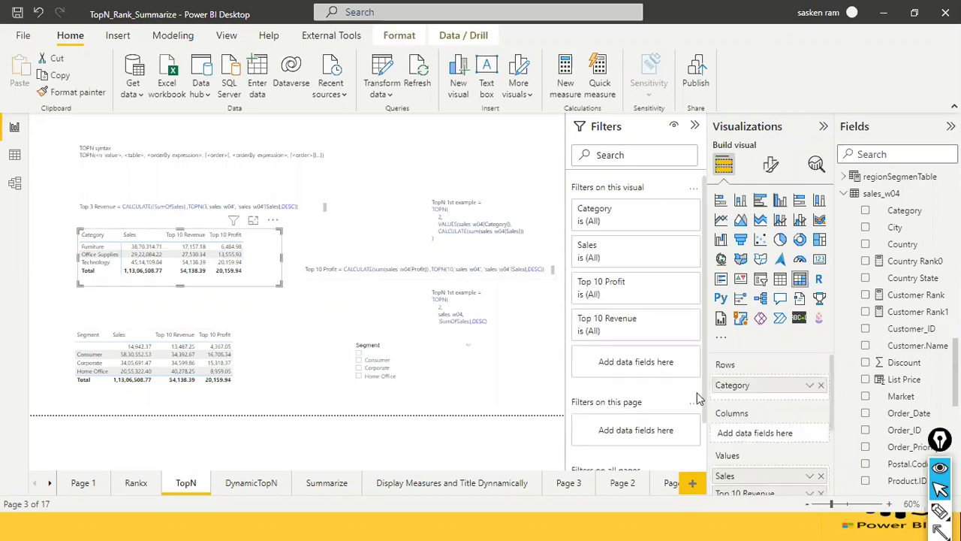
pyautogui.scroll(-1, 781, 435)
pyautogui.scroll(-2, 781, 435)
pyautogui.scroll(-5, 956, 375)
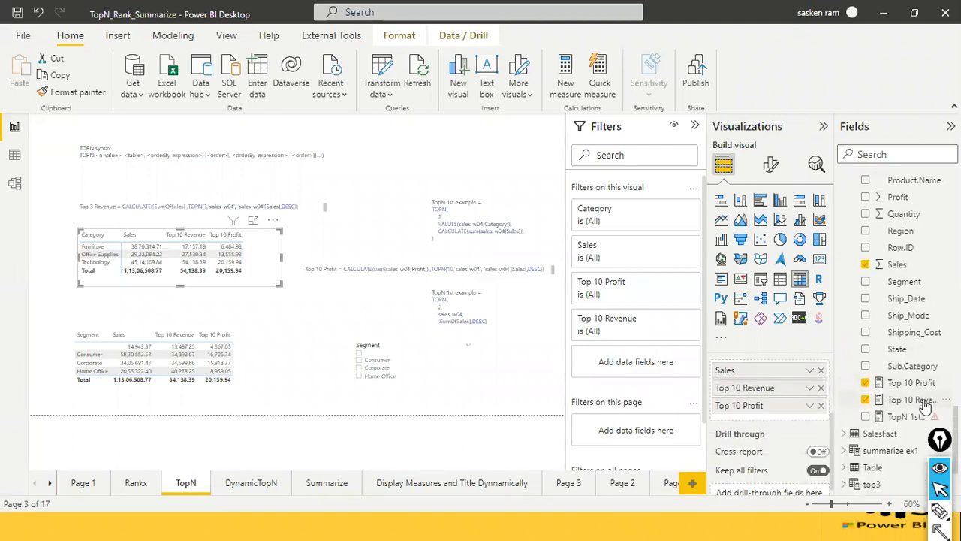
pyautogui.click(925, 401)
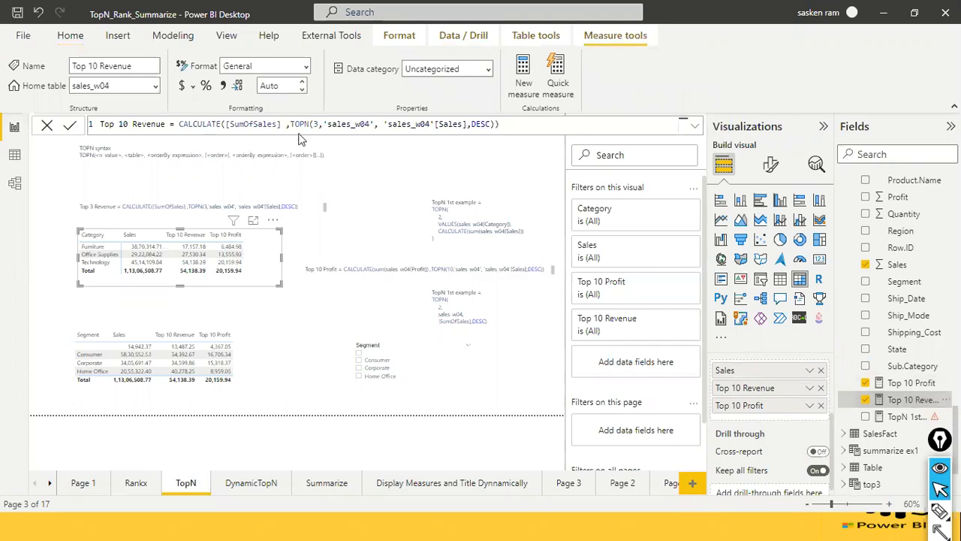
pyautogui.doubleClick(317, 123)
pyautogui.doubleClick(123, 124)
pyautogui.press('BackSpace')
pyautogui.write('3')
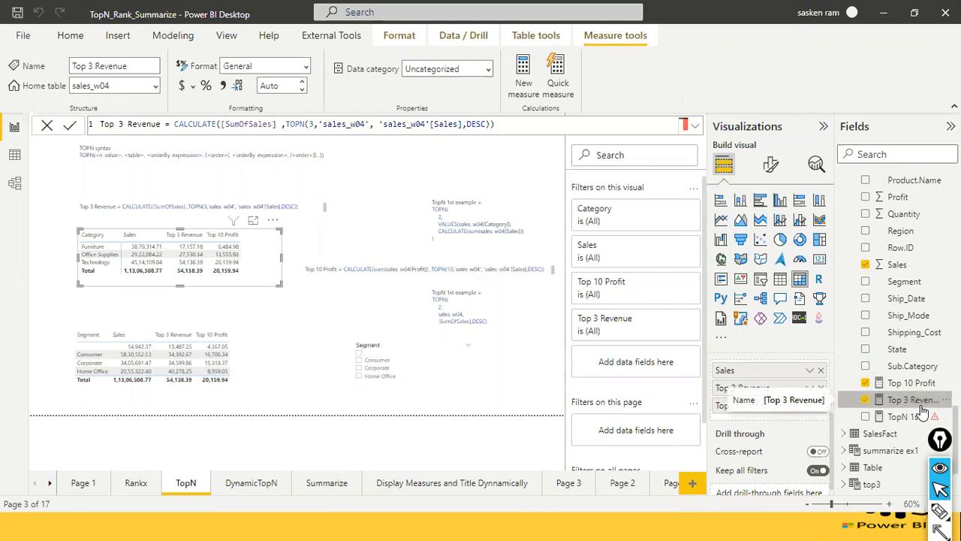
pyautogui.rightClick(921, 405)
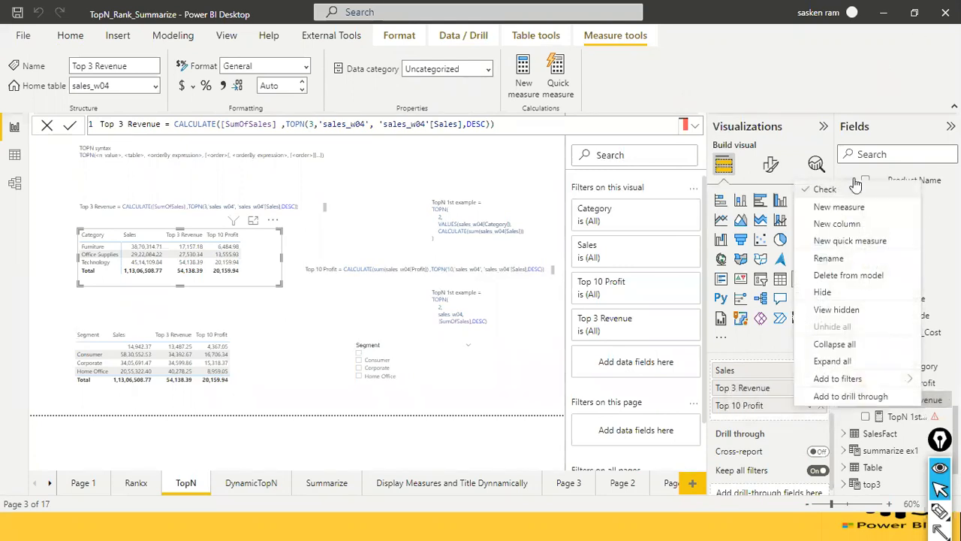
pyautogui.click(942, 117)
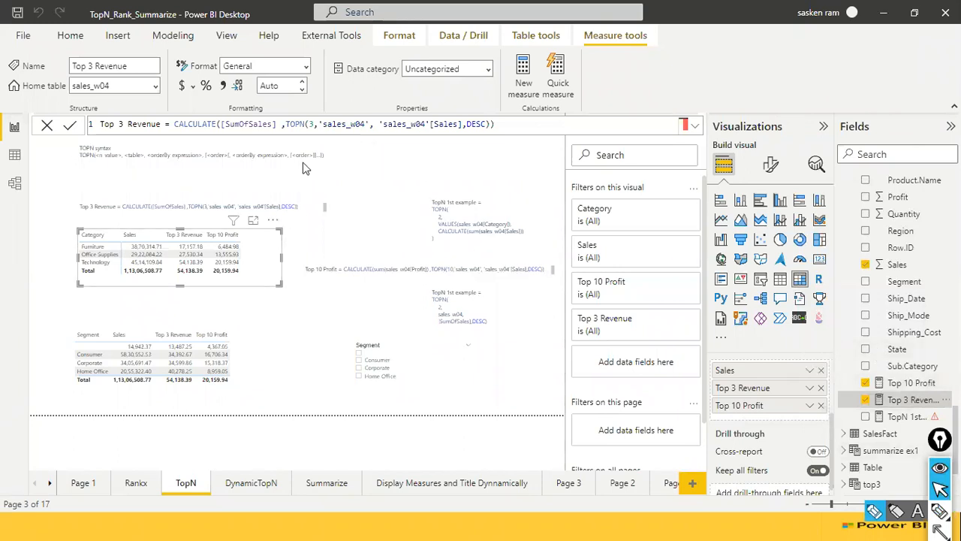
# Examine the TOPN filter argument inside the CALCULATE formula of the Top 3 Revenue measure.
pyautogui.moveTo(286, 124); pyautogui.dragTo(461, 127)
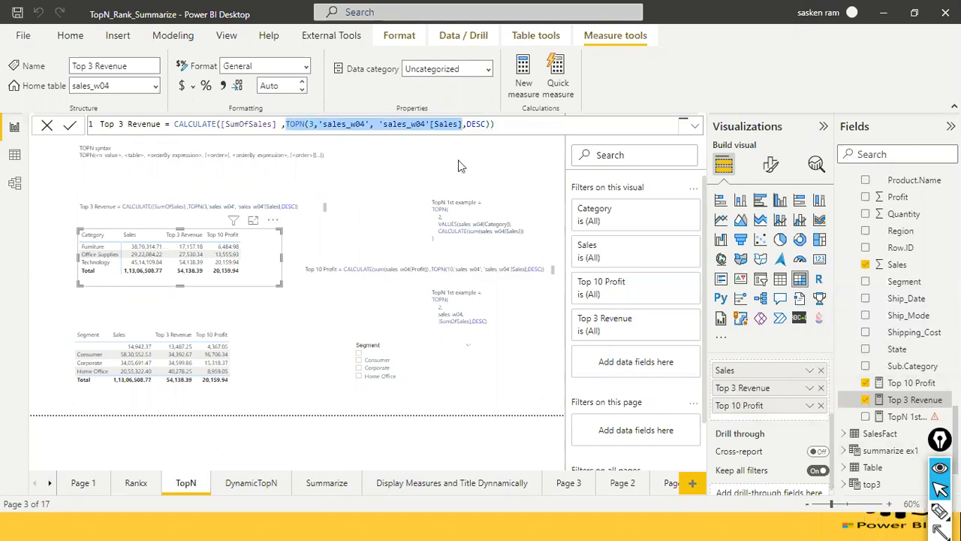
pyautogui.click(385, 126)
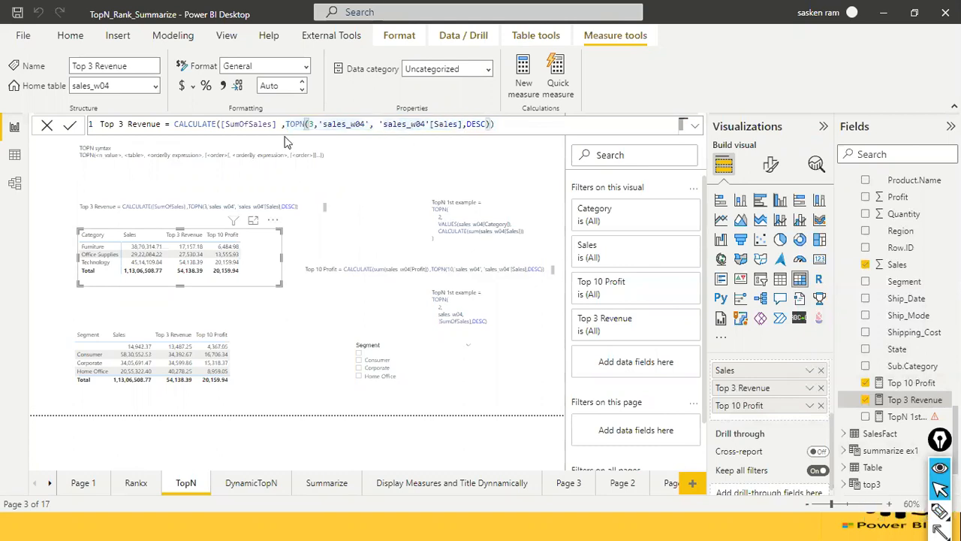
pyautogui.moveTo(487, 124); pyautogui.dragTo(286, 125)
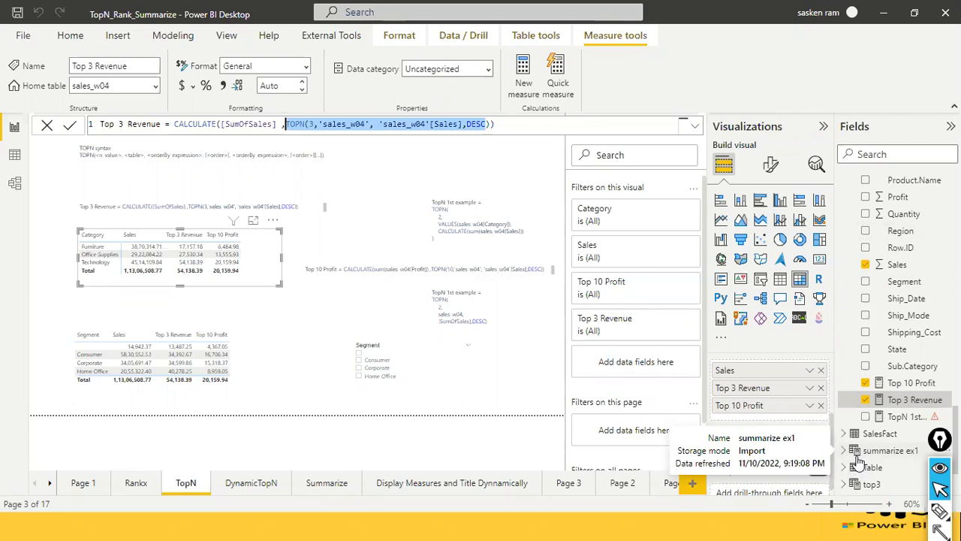
# Find the TopN 1st example calculated table by searching the fields for topn in Data view and open it.
pyautogui.scroll(-2, 886, 454)
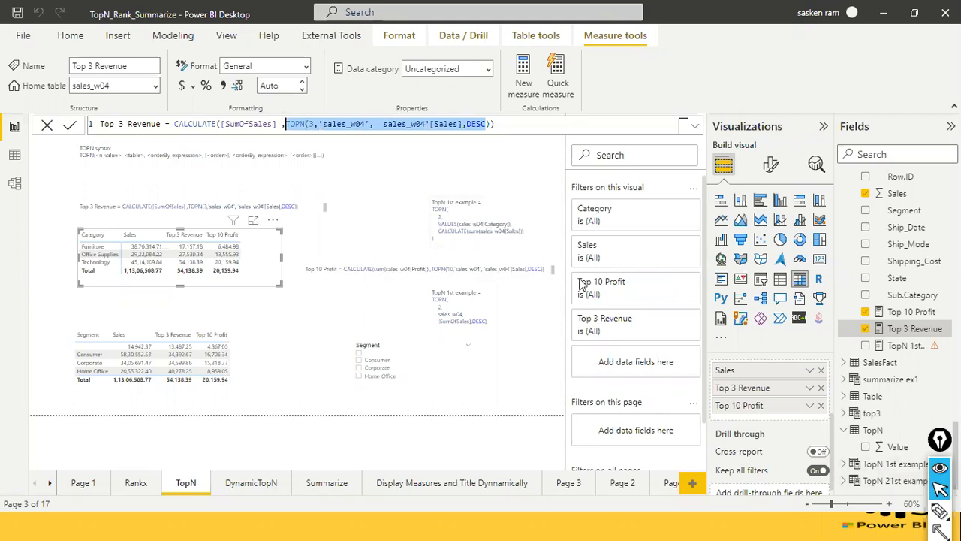
pyautogui.click(886, 466)
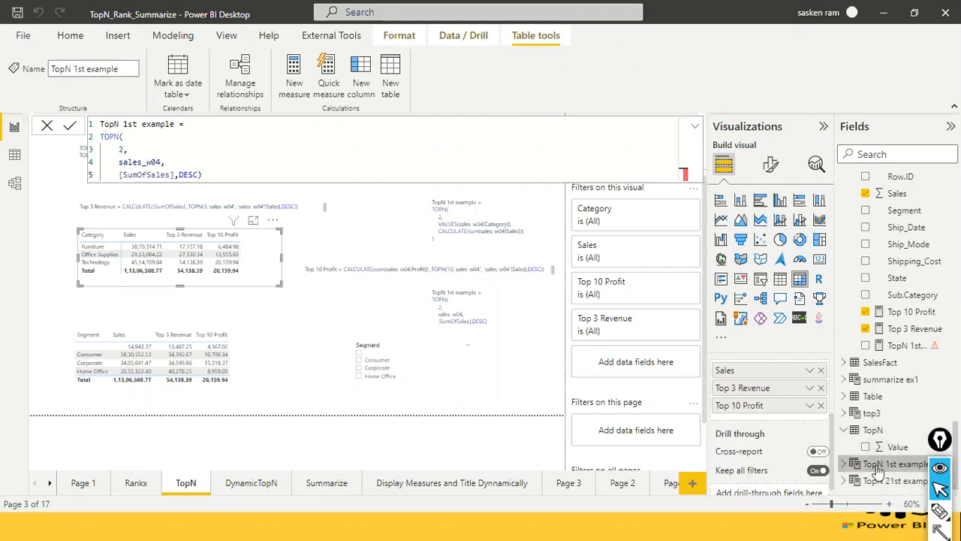
pyautogui.click(18, 165)
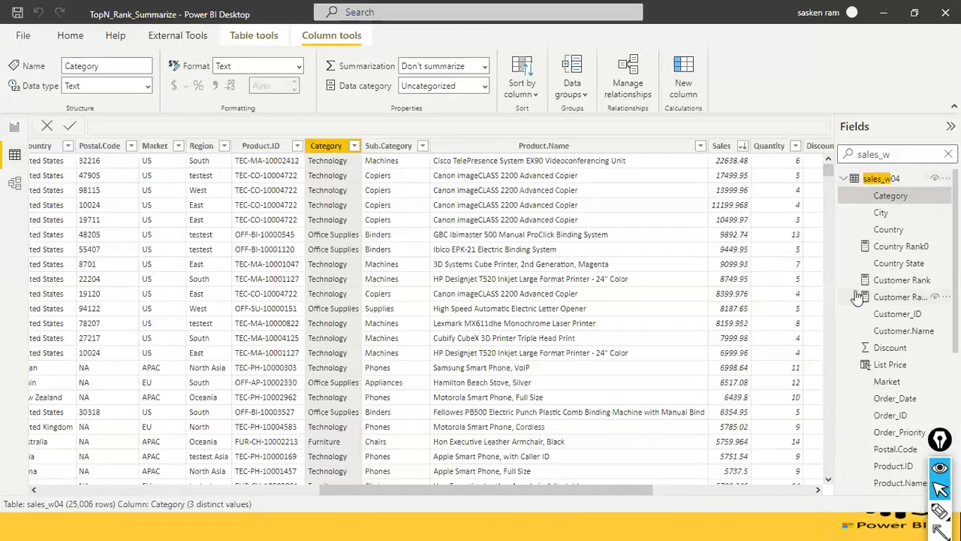
pyautogui.click(948, 154)
pyautogui.write('tp')
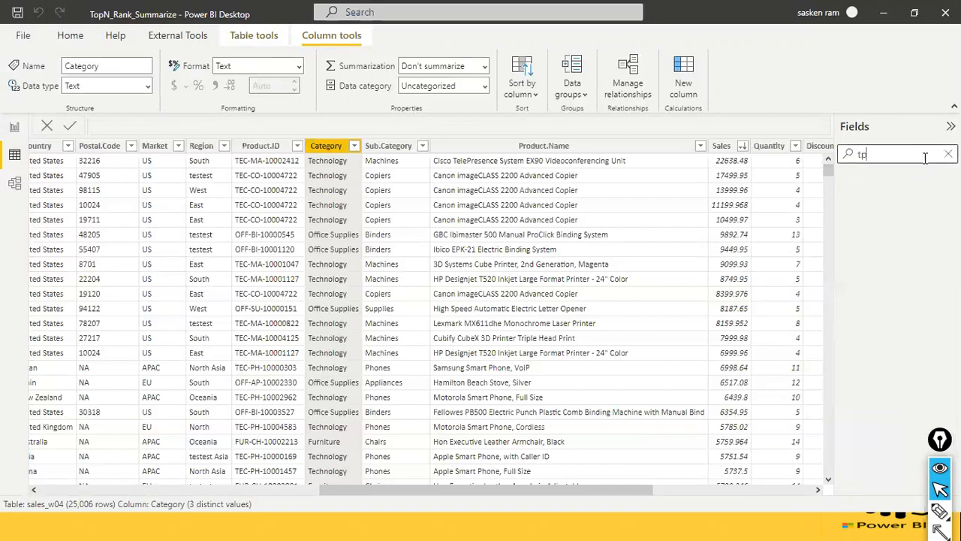
pyautogui.press('BackSpace')
pyautogui.press('BackSpace')
pyautogui.write('oo')
pyautogui.press('BackSpace')
pyautogui.write('pn')
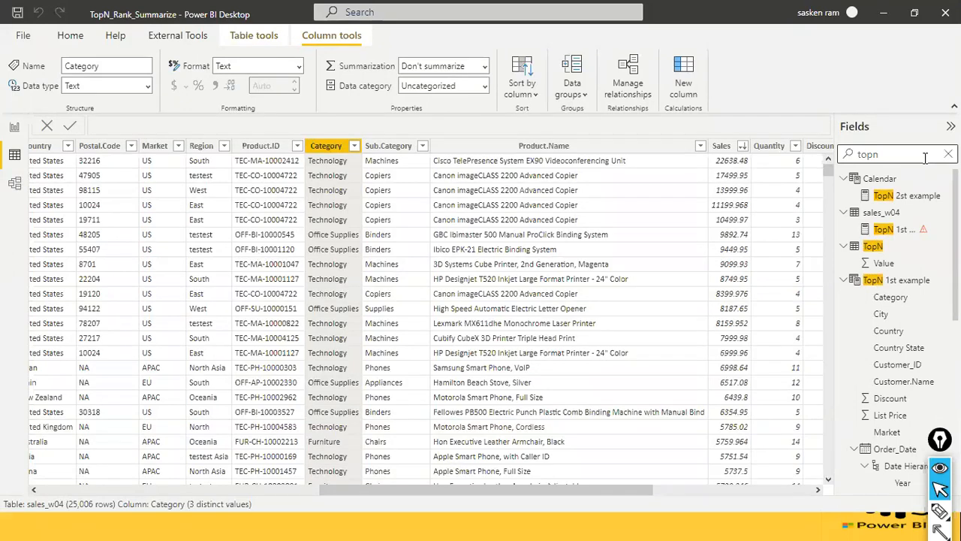
pyautogui.click(901, 280)
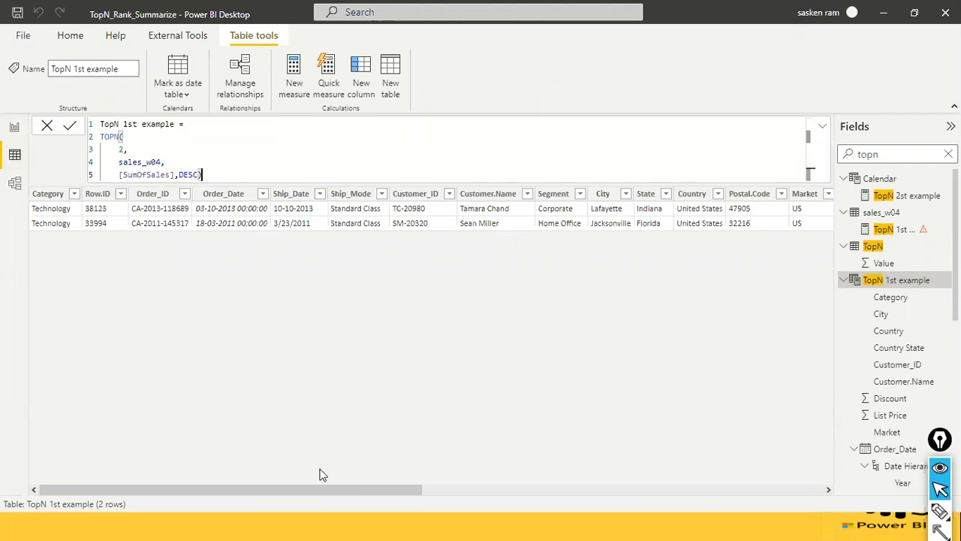
# Check the sales columns of TopN 1st example, and select the TopN example text box using VALUES in Report view.
pyautogui.moveTo(307, 491); pyautogui.dragTo(708, 498)
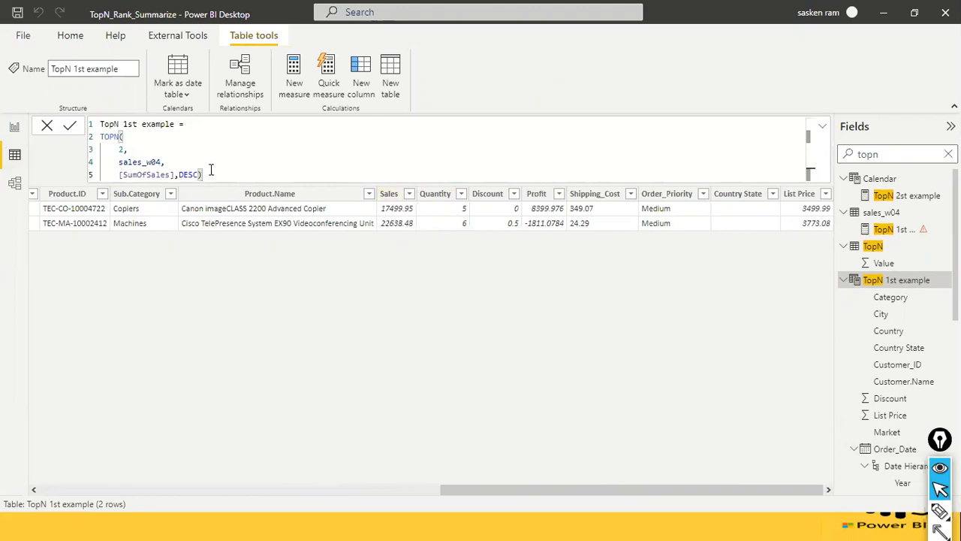
pyautogui.click(15, 129)
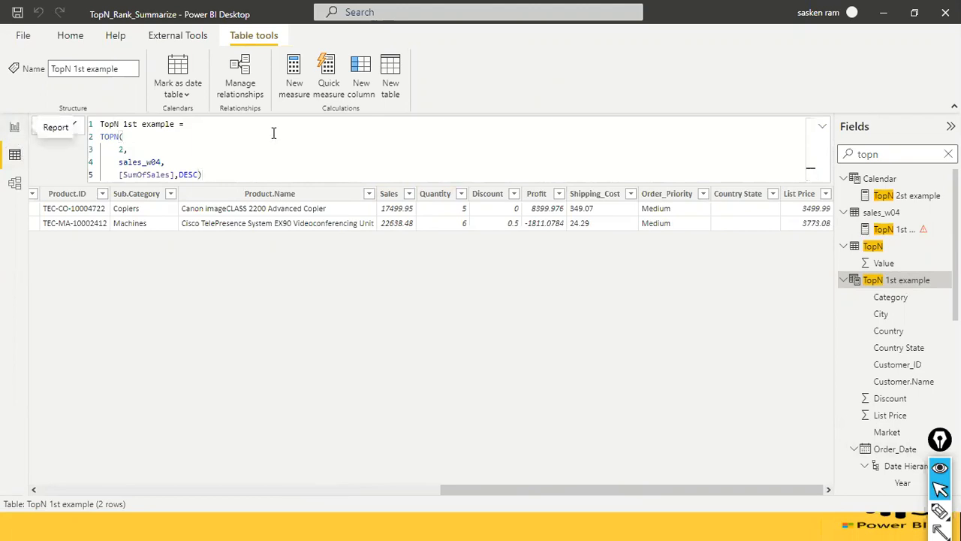
pyautogui.click(492, 223)
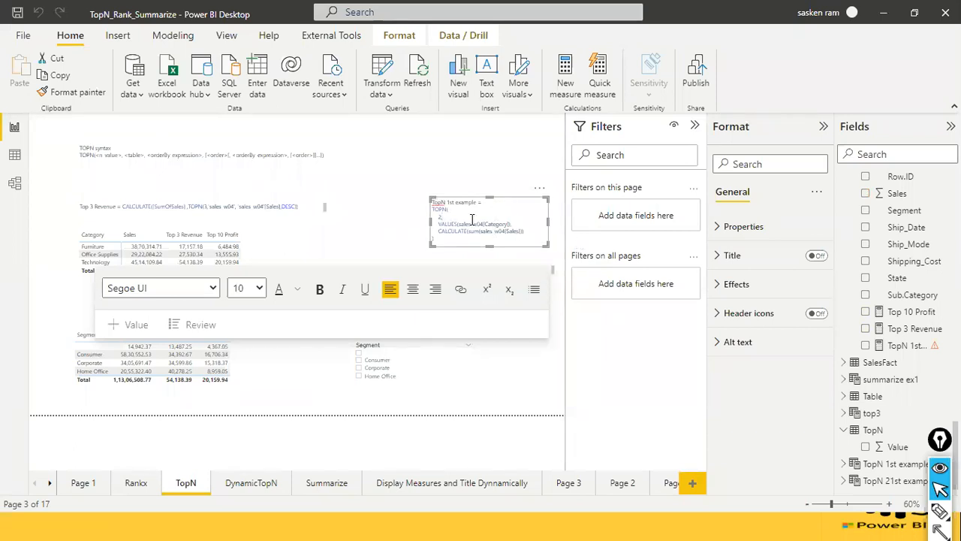
# Compare the Top 3 Revenue formula text with the TopN 1st example formula text on the TopN page.
pyautogui.click(314, 209)
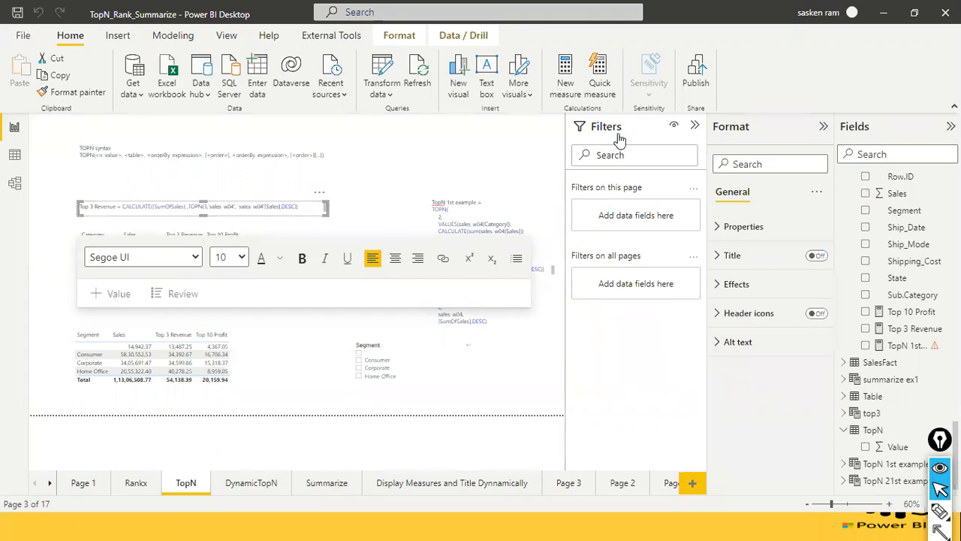
pyautogui.click(240, 295)
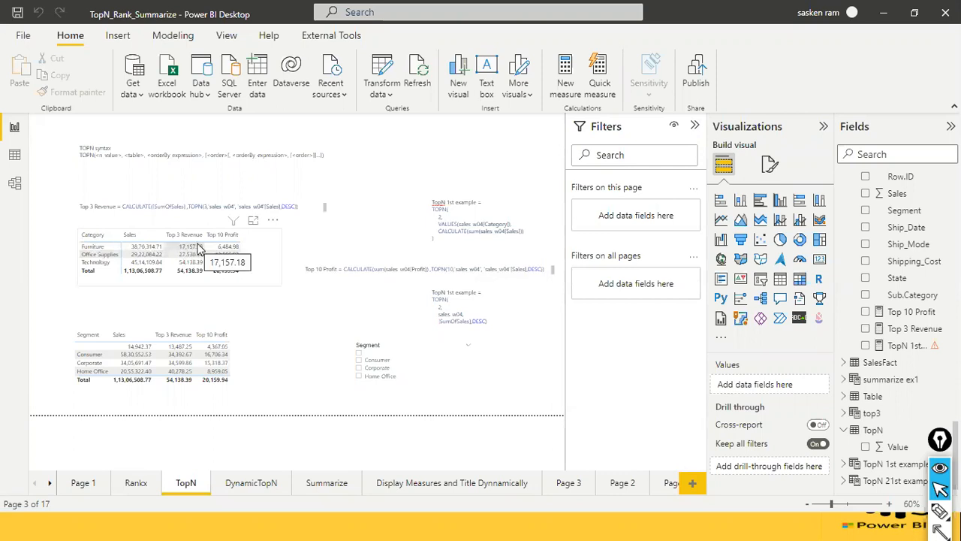
pyautogui.click(501, 214)
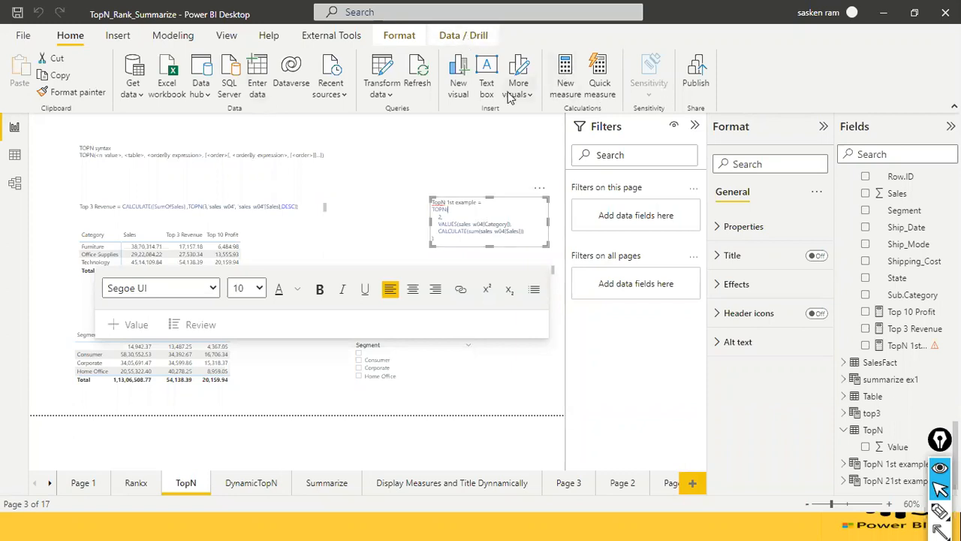
pyautogui.click(170, 35)
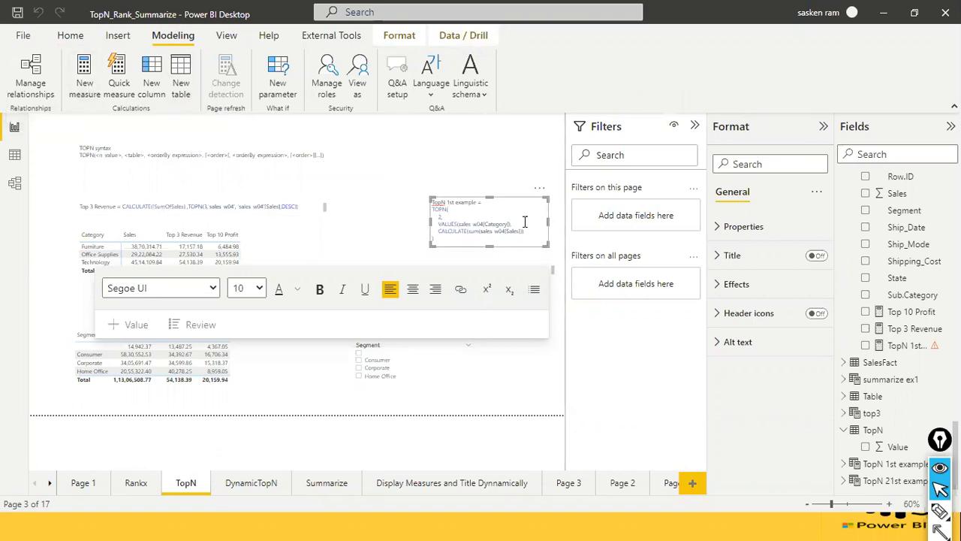
pyautogui.click(440, 162)
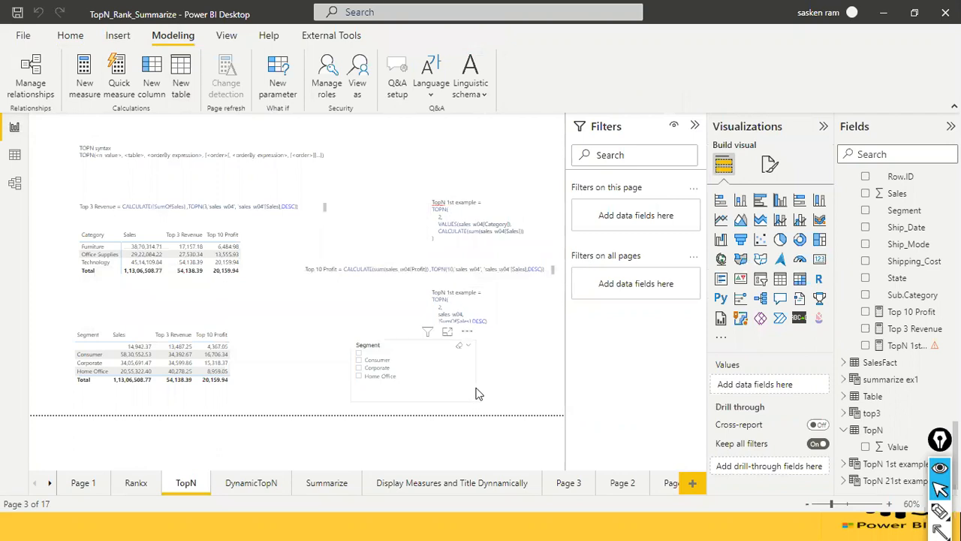
# Select the Value slicer on the DynamicTopN page and inspect its source table TopN in Data view.
pyautogui.click(252, 482)
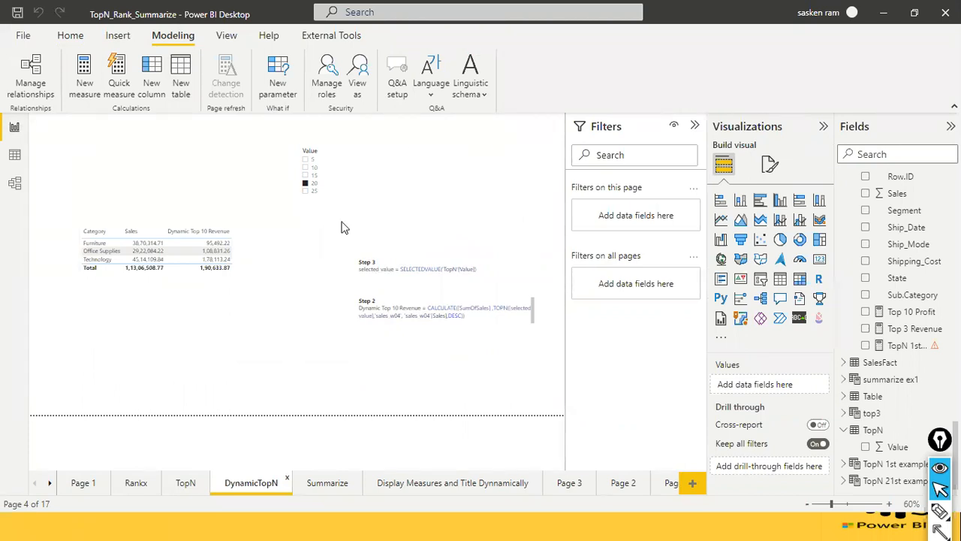
pyautogui.click(321, 207)
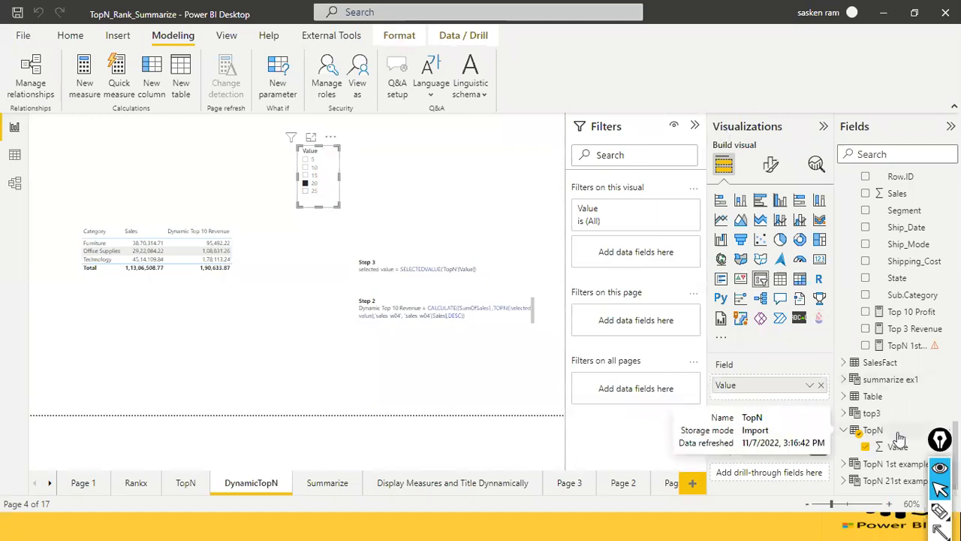
pyautogui.click(15, 156)
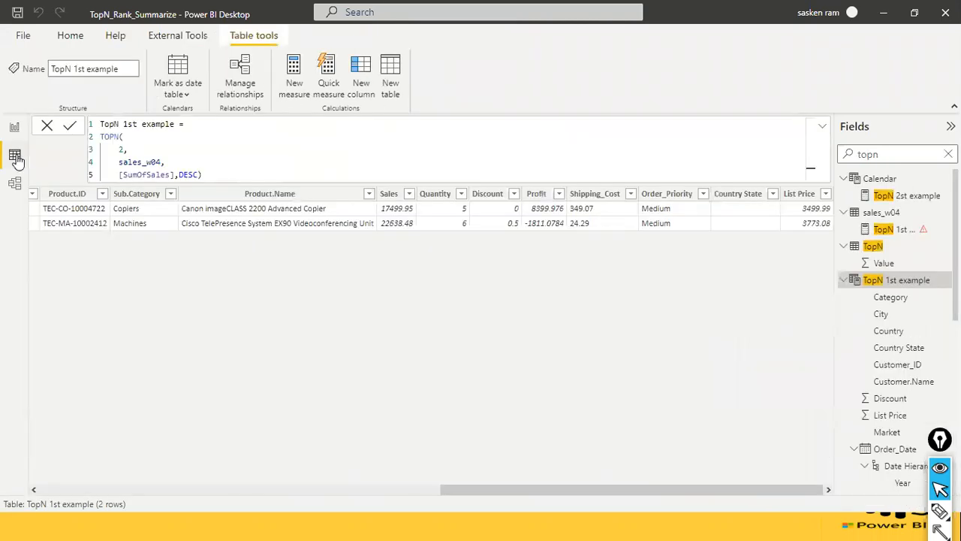
pyautogui.click(948, 155)
pyautogui.scroll(-1, 919, 259)
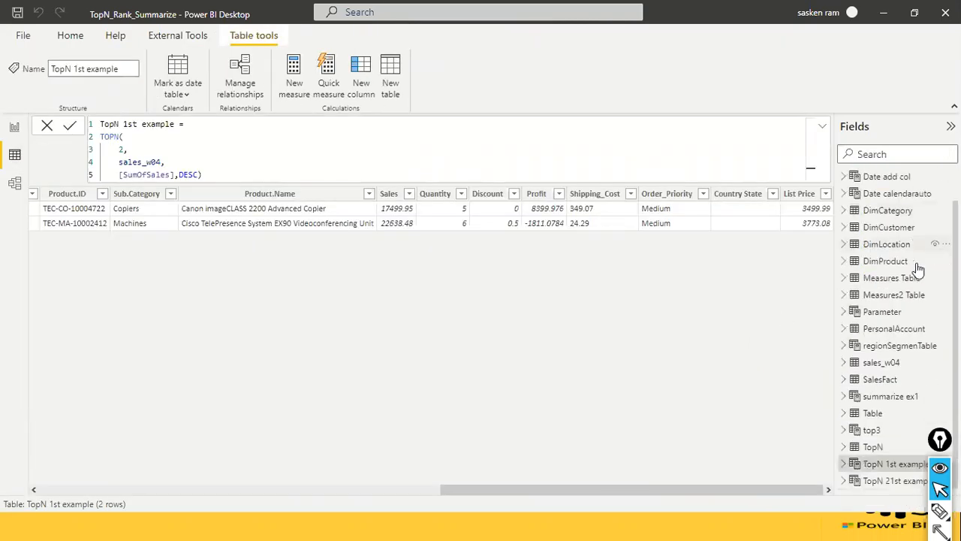
pyautogui.click(876, 448)
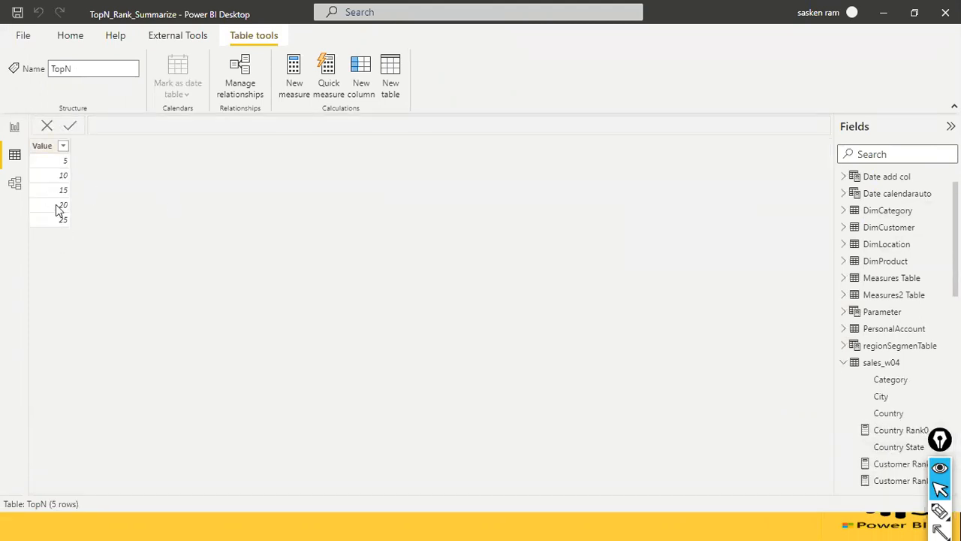
# Back in the DynamicTopN report, test the Value slicer with 10 and then 20 against the category table.
pyautogui.click(15, 127)
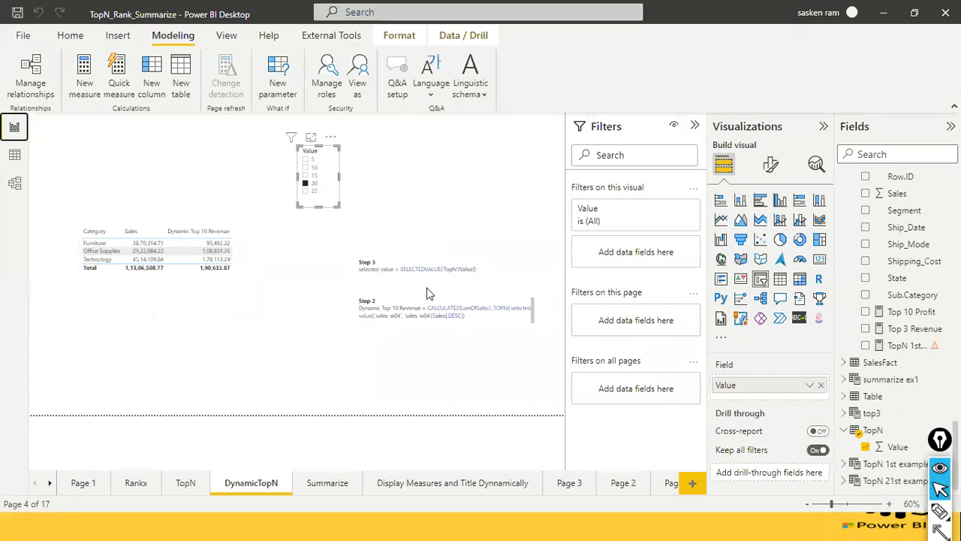
pyautogui.click(307, 167)
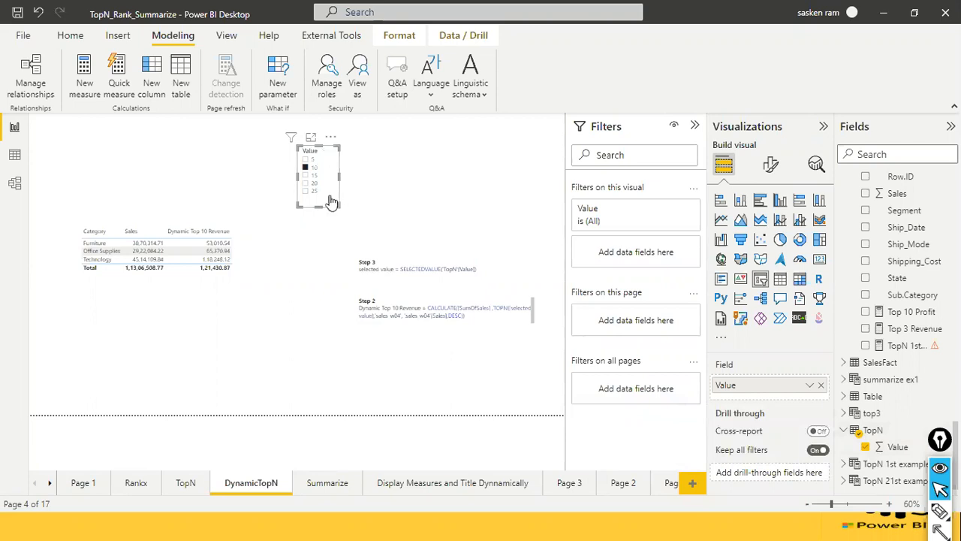
pyautogui.click(308, 184)
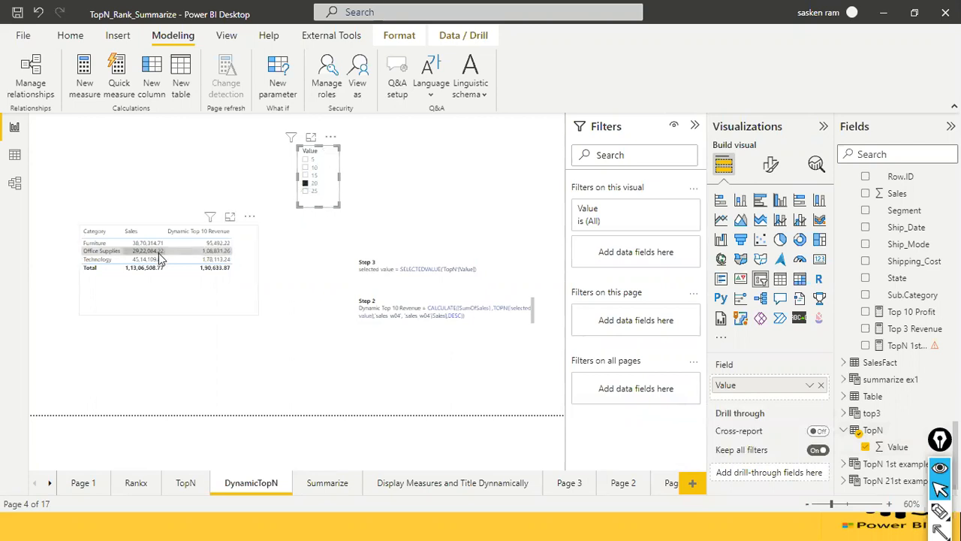
# Select the category table, search the fields for dynami, and open the Dynamic Top 10 Revenue measure's formula.
pyautogui.click(221, 300)
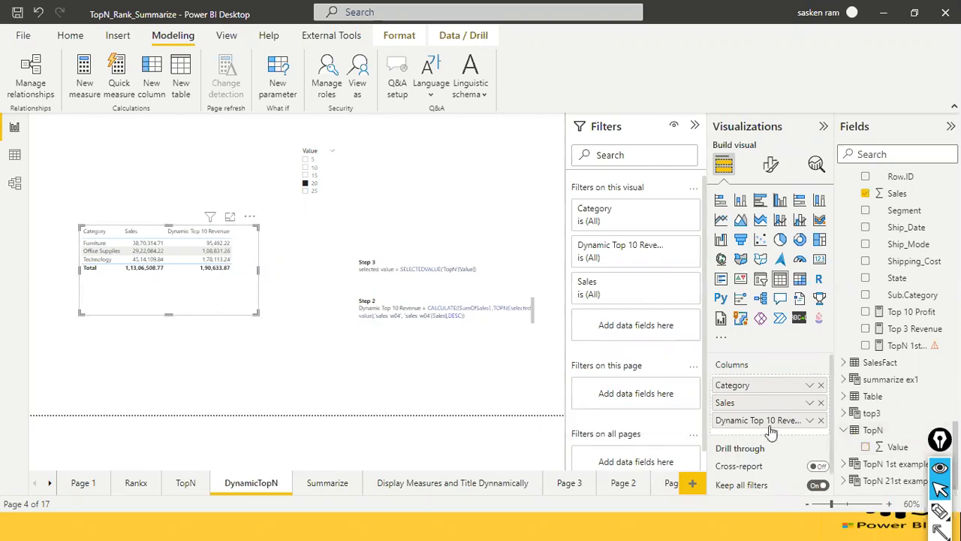
pyautogui.click(901, 156)
pyautogui.write('dynami')
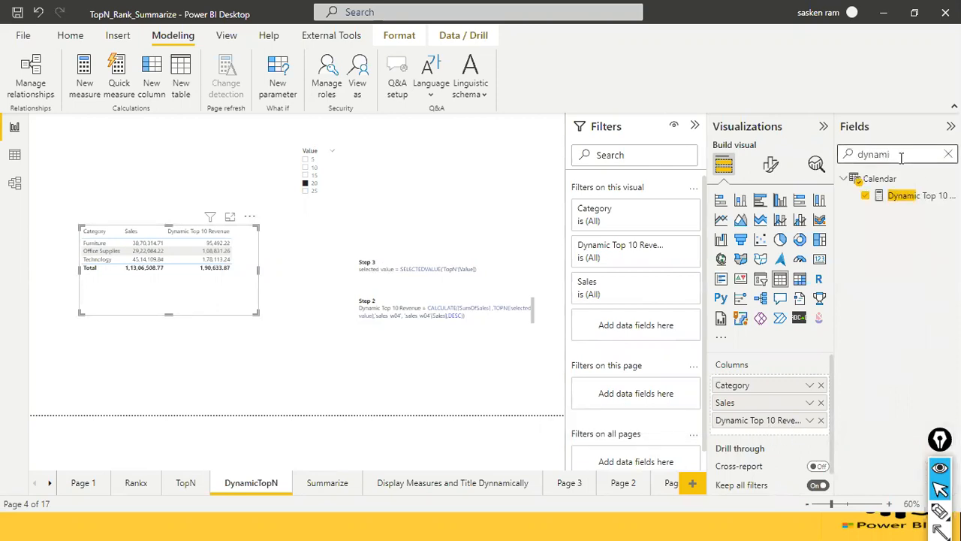
pyautogui.click(922, 196)
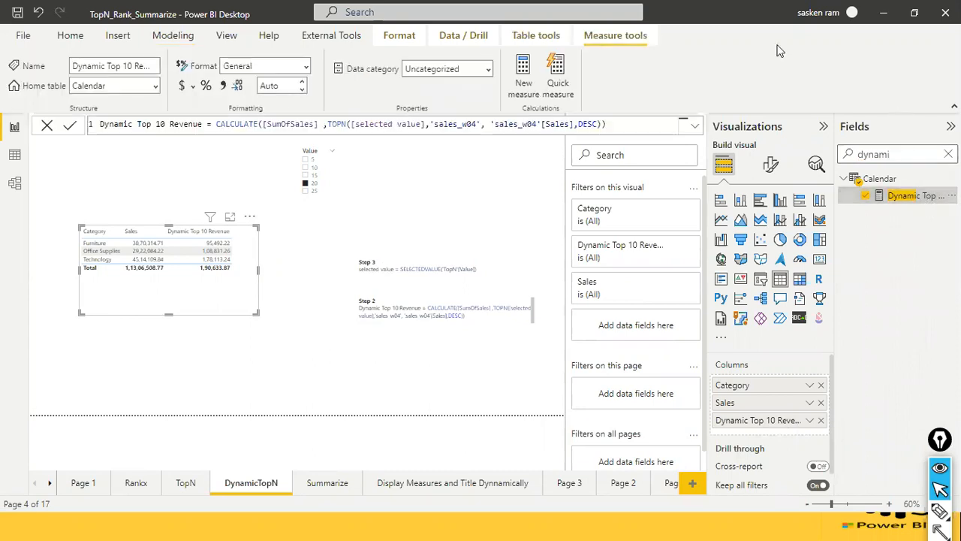
# Highlight TOPN's [selected value] argument and draw arrows from the Step 3 definition to its use in Step 2 and in the measure formula.
pyautogui.moveTo(352, 125); pyautogui.dragTo(425, 126)
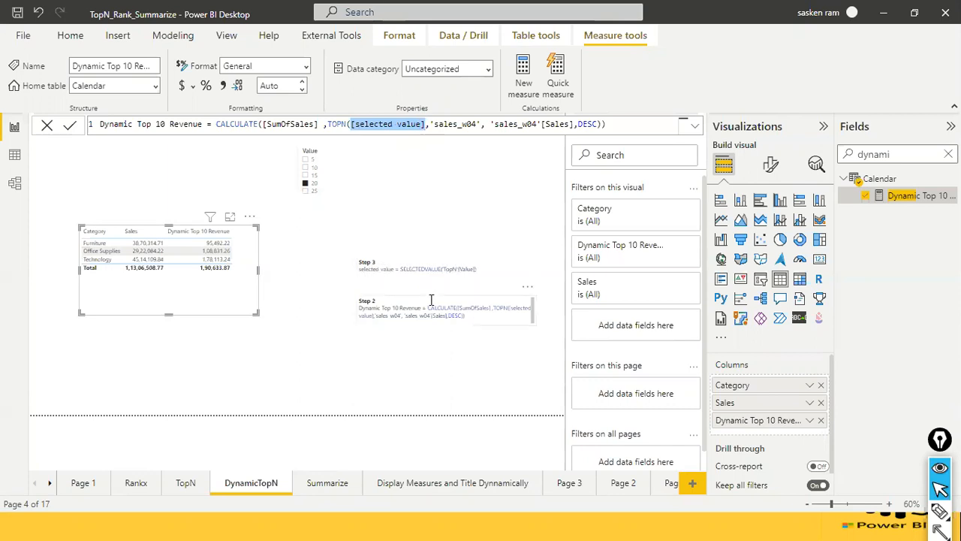
pyautogui.moveTo(377, 276)
pyautogui.mouseDown()
pyautogui.moveTo(439, 310)
pyautogui.moveTo(521, 308)
pyautogui.mouseUp()
pyautogui.moveTo(378, 276); pyautogui.dragTo(378, 128)
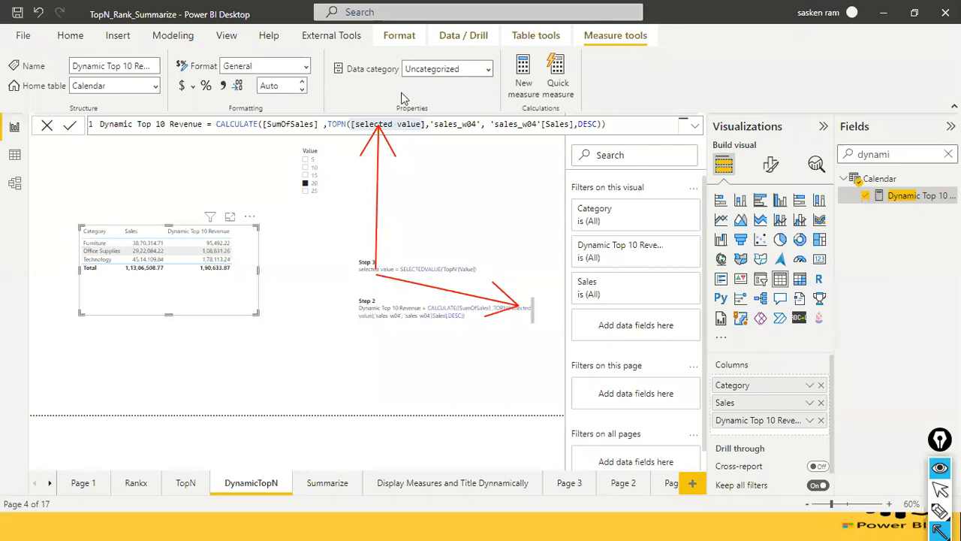
# Glance at the topic list slide, return to the report, clear the drawn arrows and open the Summarize page.
pyautogui.hotkey('alt', 'Tab')
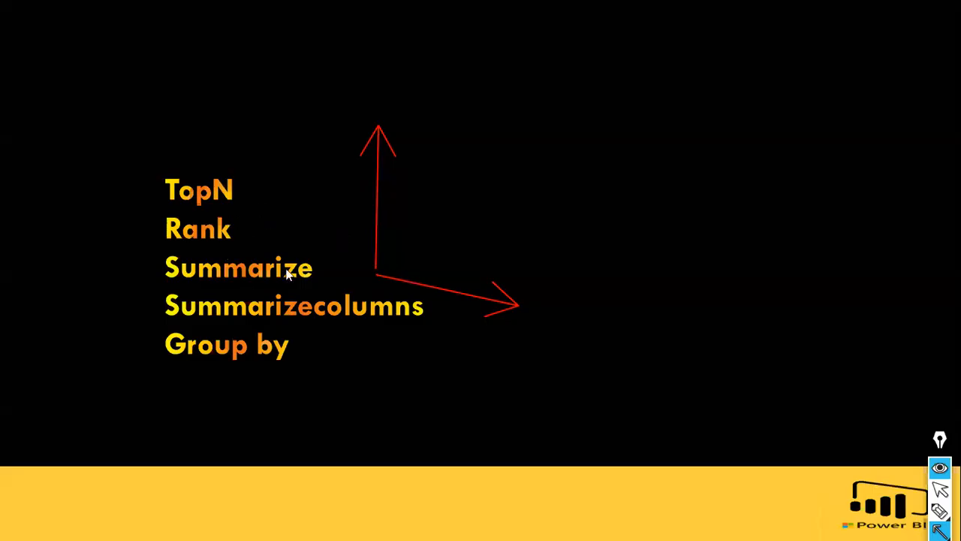
pyautogui.hotkey('alt', 'Tab')
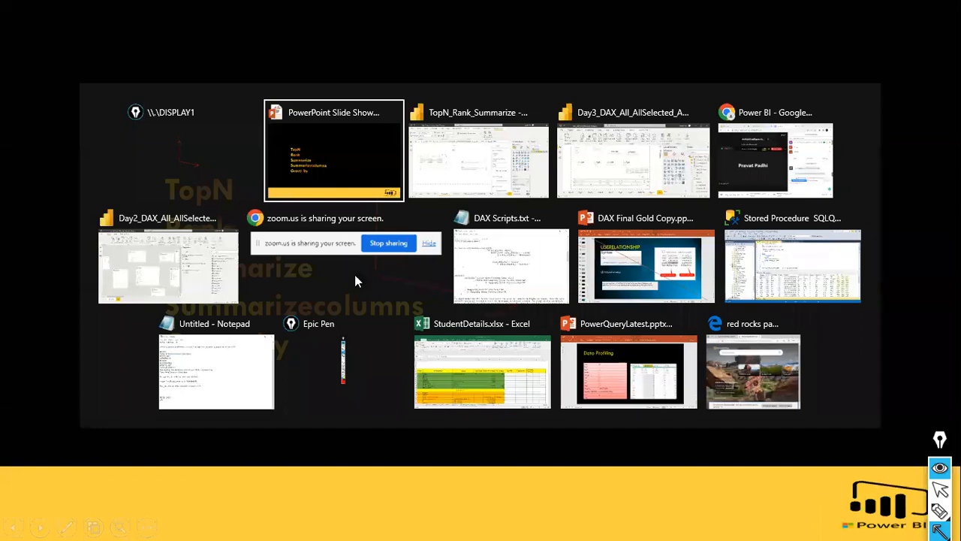
pyautogui.hotkey('alt', 'Tab')
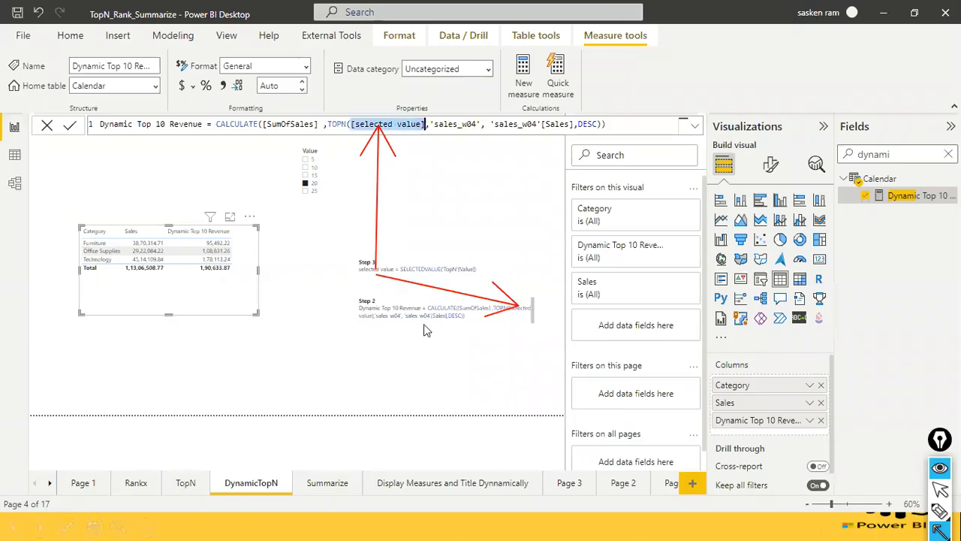
pyautogui.click(346, 483)
pyautogui.hotkey('ctrl', 'shift', '7')
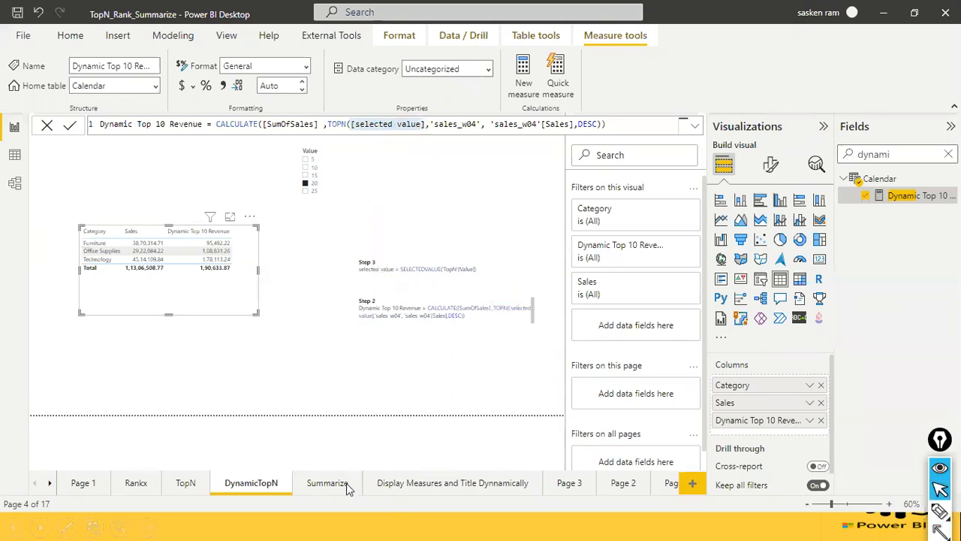
pyautogui.click(337, 487)
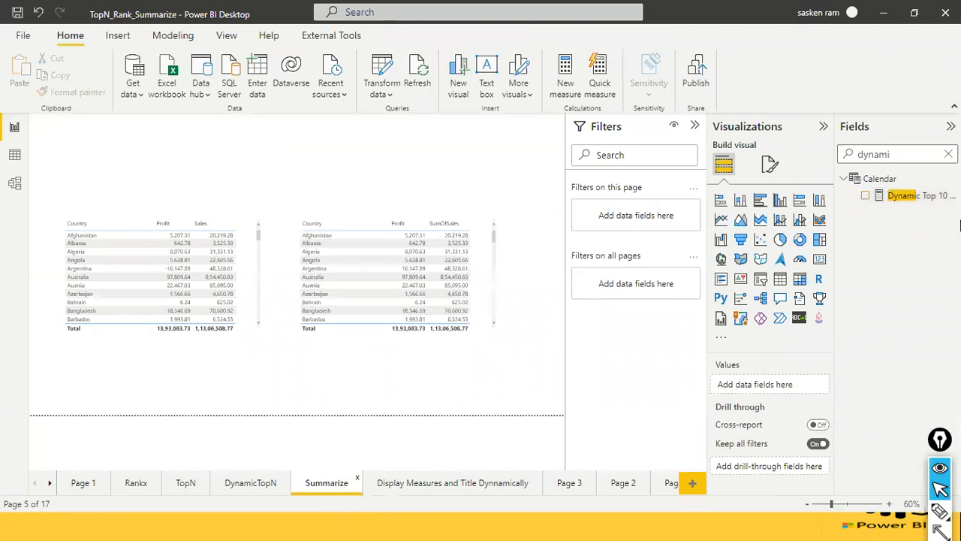
# Select the Country table that lists Profit and Sales, search the fields for summa, and open the summarize ex1 measure's formula.
pyautogui.click(948, 154)
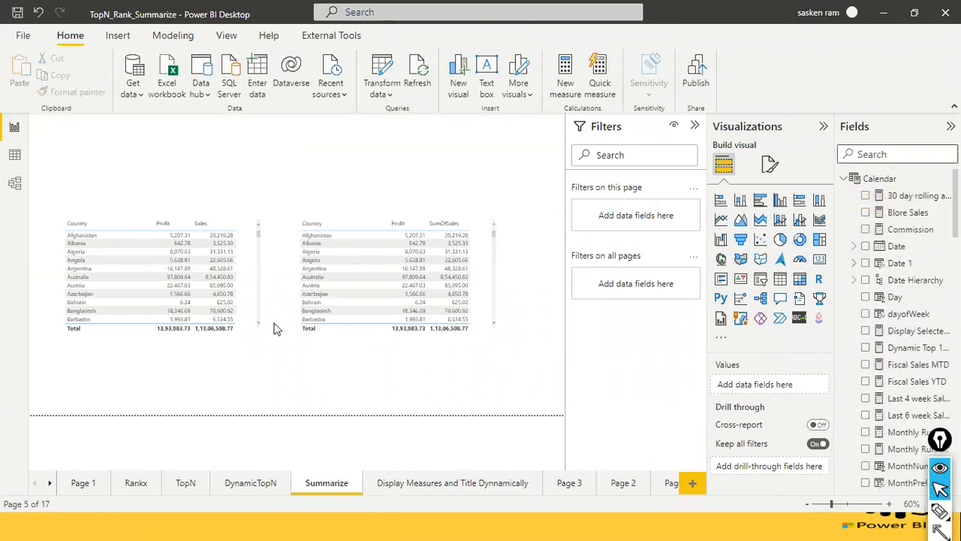
pyautogui.click(252, 322)
pyautogui.click(916, 157)
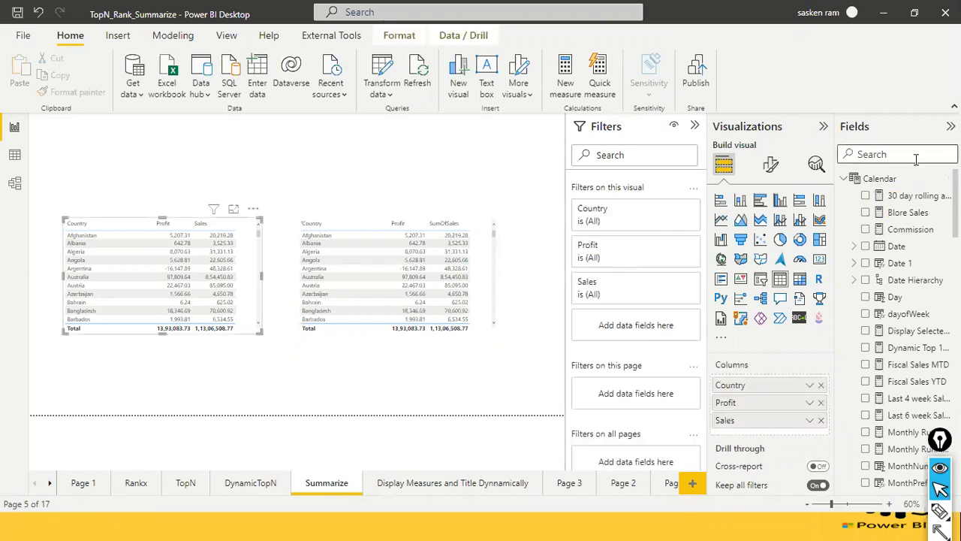
pyautogui.write('summa')
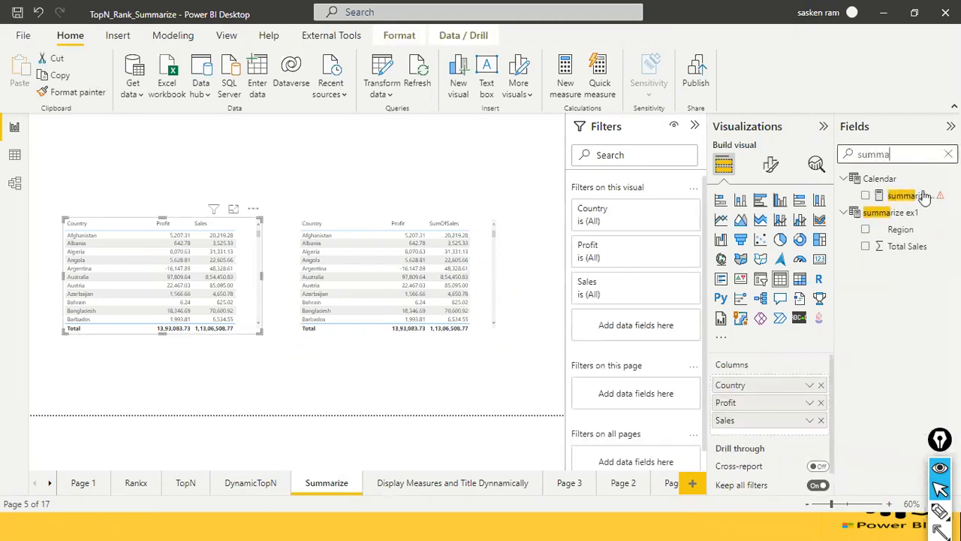
pyautogui.click(911, 197)
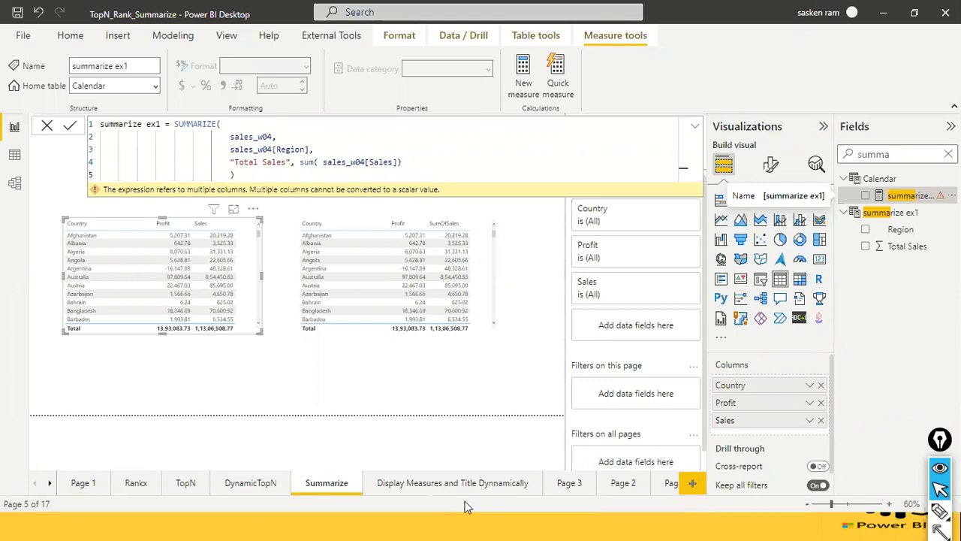
# Search the computer for dax studio and launch DAX Studio.
pyautogui.press('super')
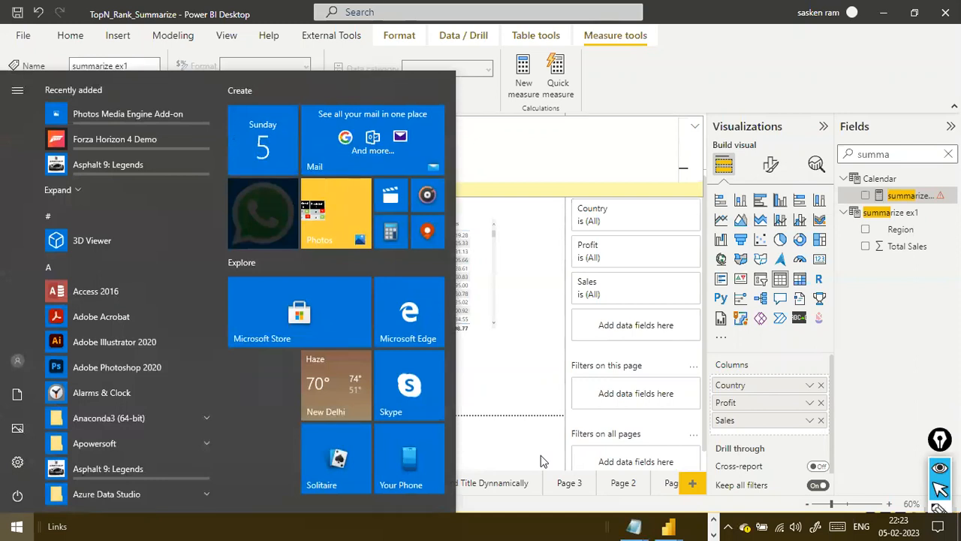
pyautogui.write('dax studio')
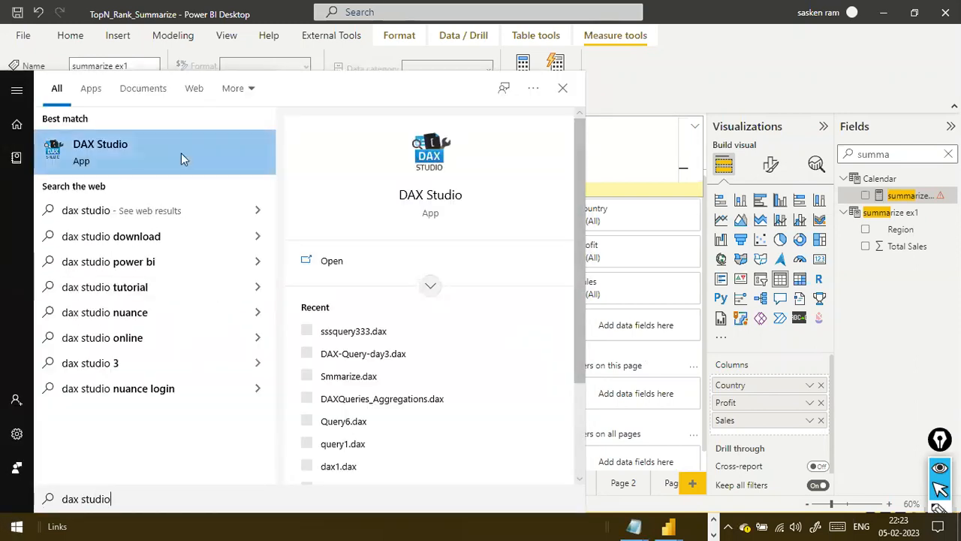
pyautogui.click(126, 165)
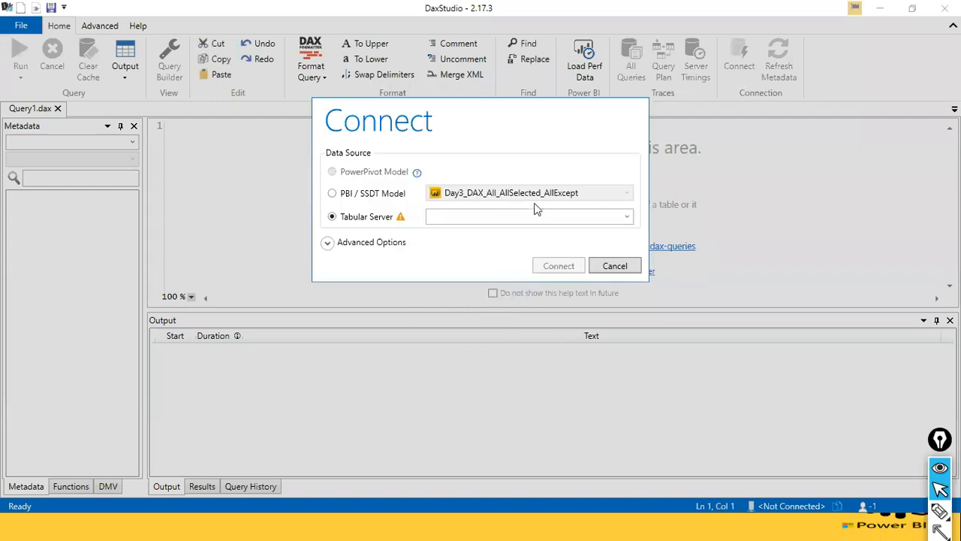
# Try to connect Query1 to the TopN_Rank_Summarize PBI / SSDT model, checking the open Power BI reports for the matching file.
pyautogui.click(334, 194)
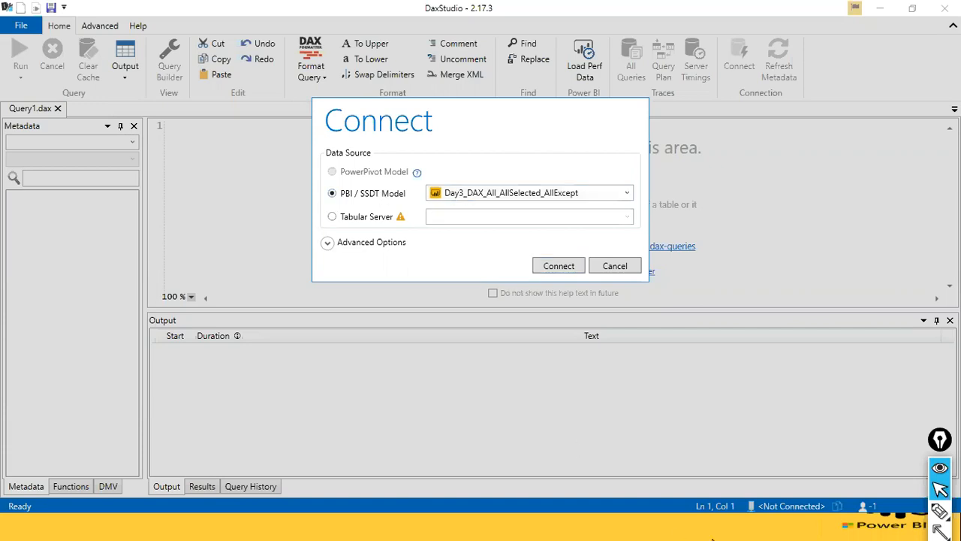
pyautogui.press('super')
pyautogui.moveTo(660, 526)
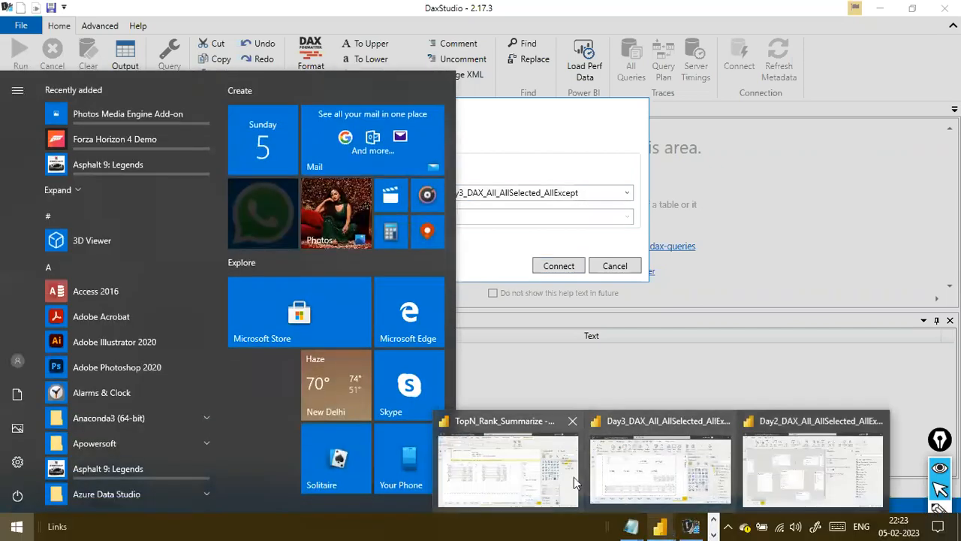
pyautogui.click(551, 141)
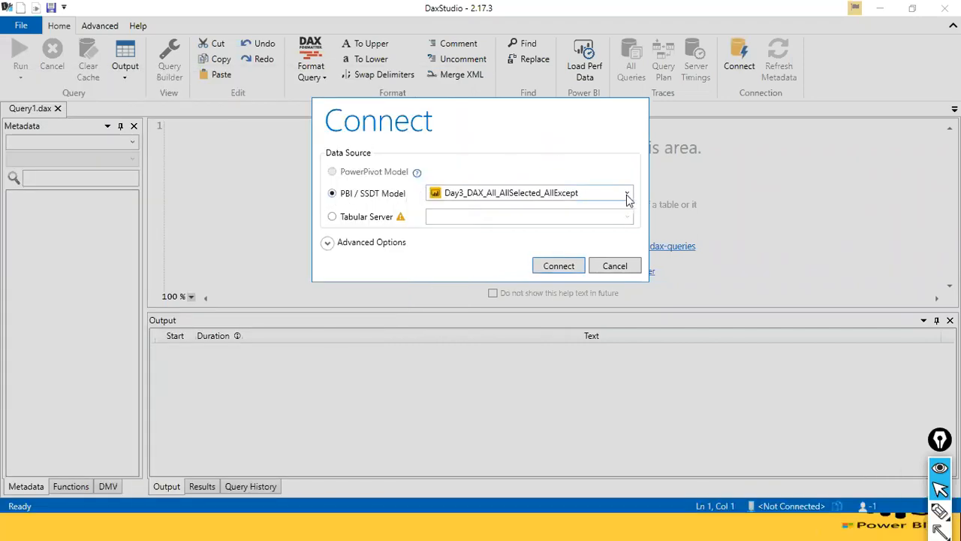
pyautogui.hotkey('alt', 'Tab')
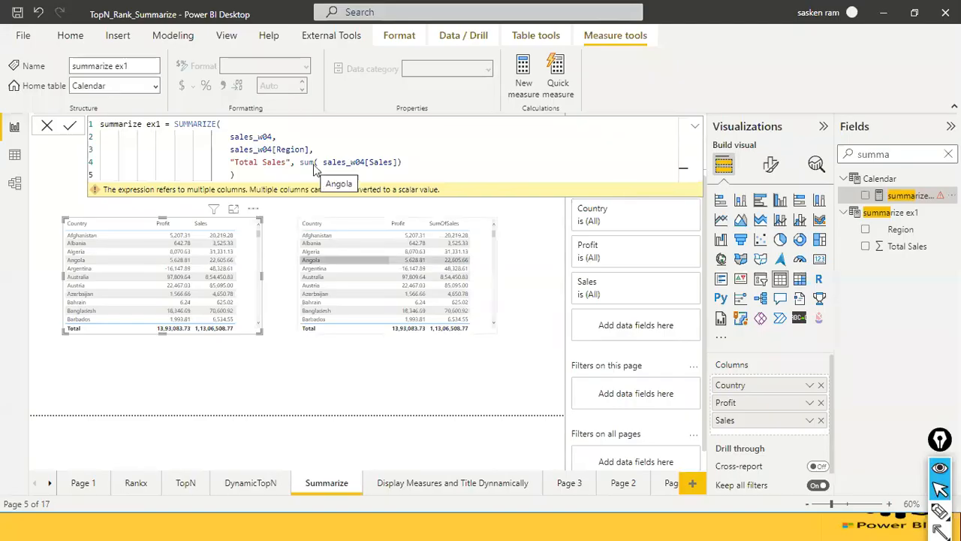
pyautogui.hotkey('alt', 'Tab')
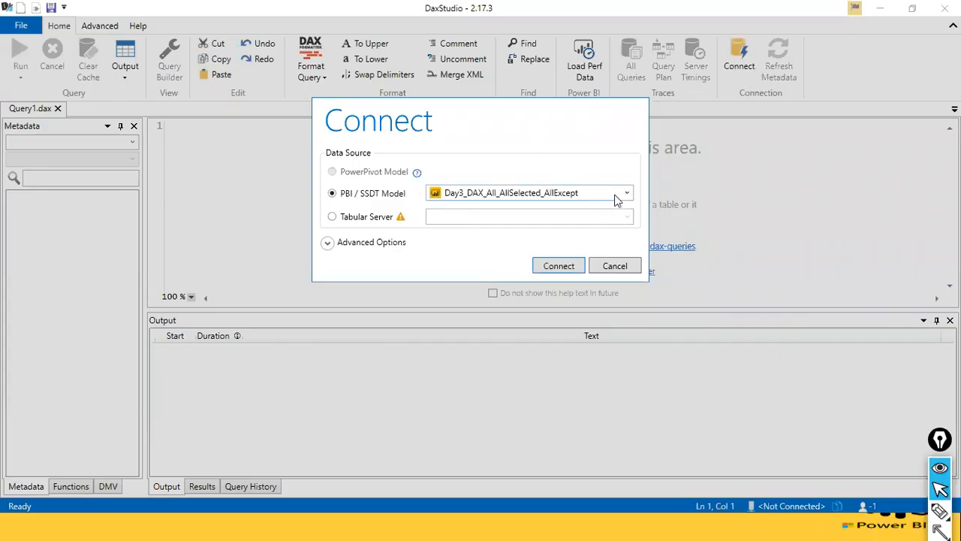
pyautogui.click(629, 197)
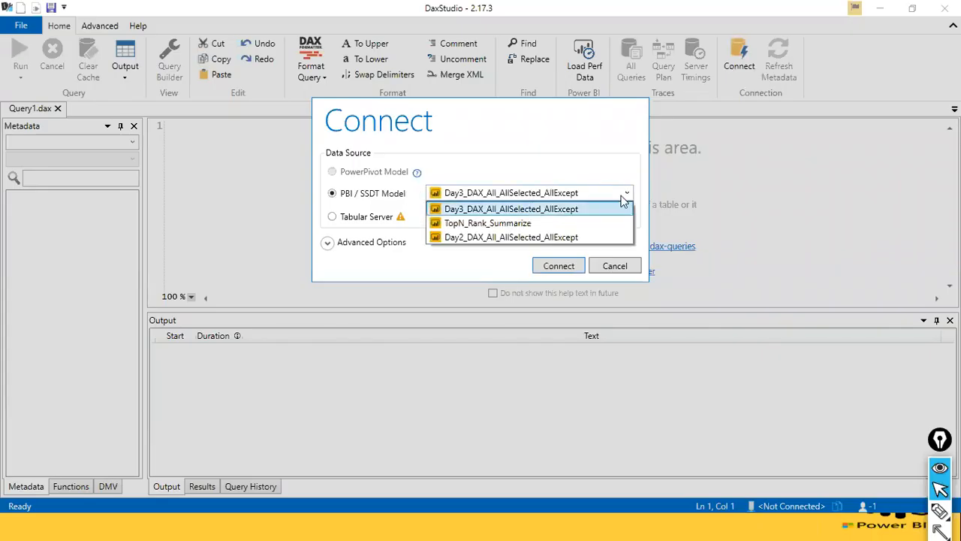
pyautogui.click(536, 224)
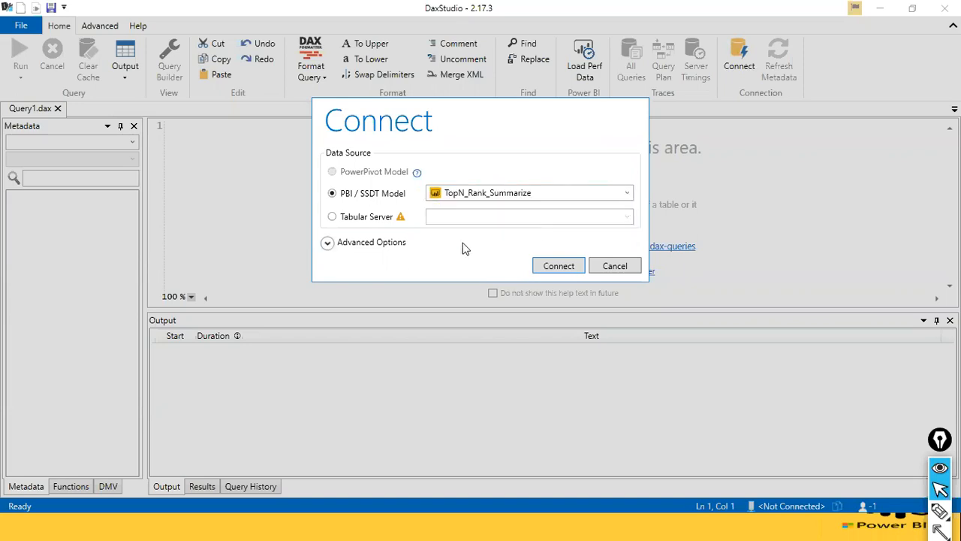
pyautogui.hotkey('alt', 'Tab')
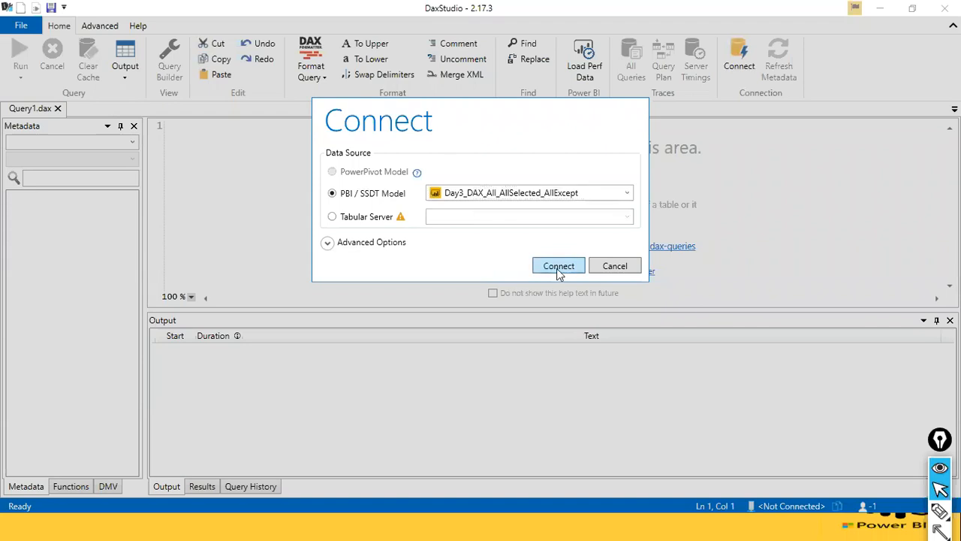
pyautogui.click(556, 268)
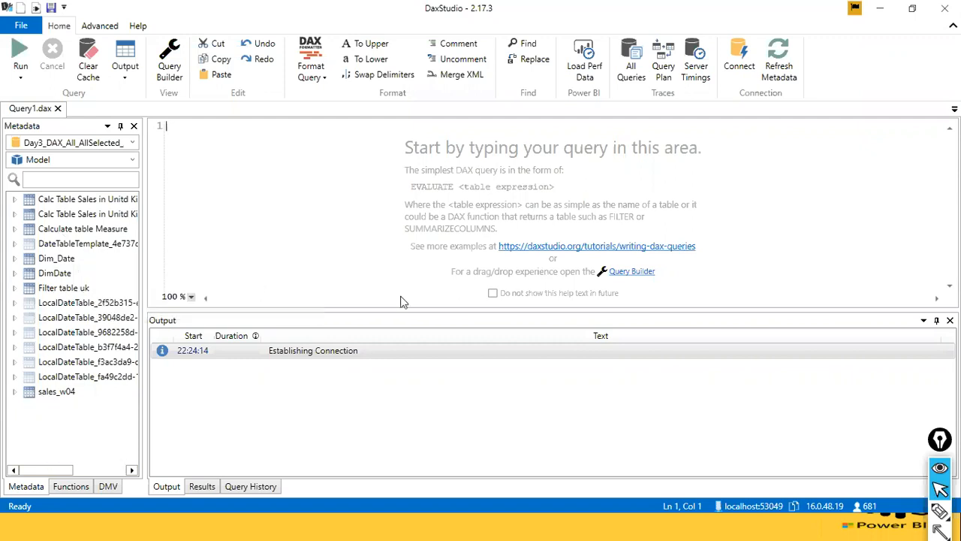
# Clear the field search in Power BI and compare the report's table list with the tables in DAX Studio's metadata.
pyautogui.hotkey('alt', 'Tab')
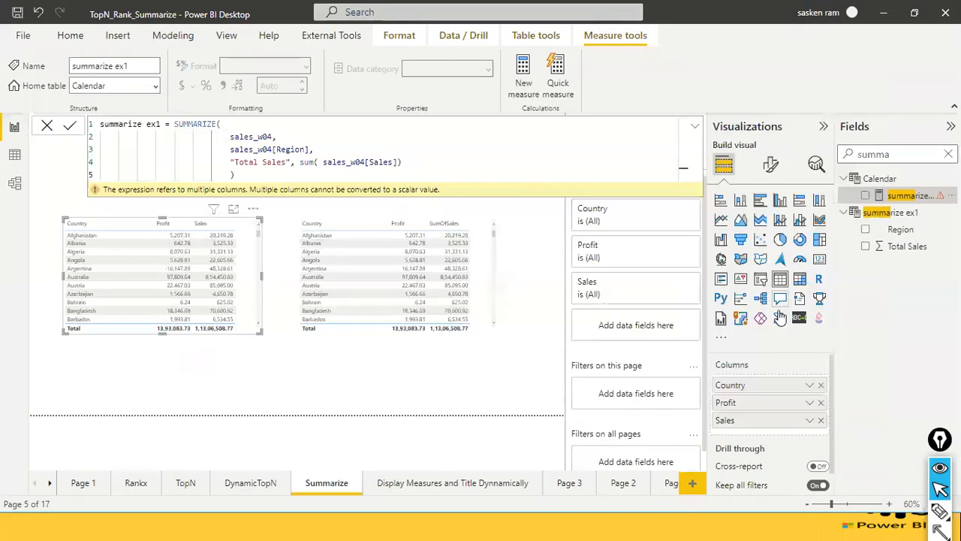
pyautogui.click(949, 154)
pyautogui.scroll(-10, 917, 375)
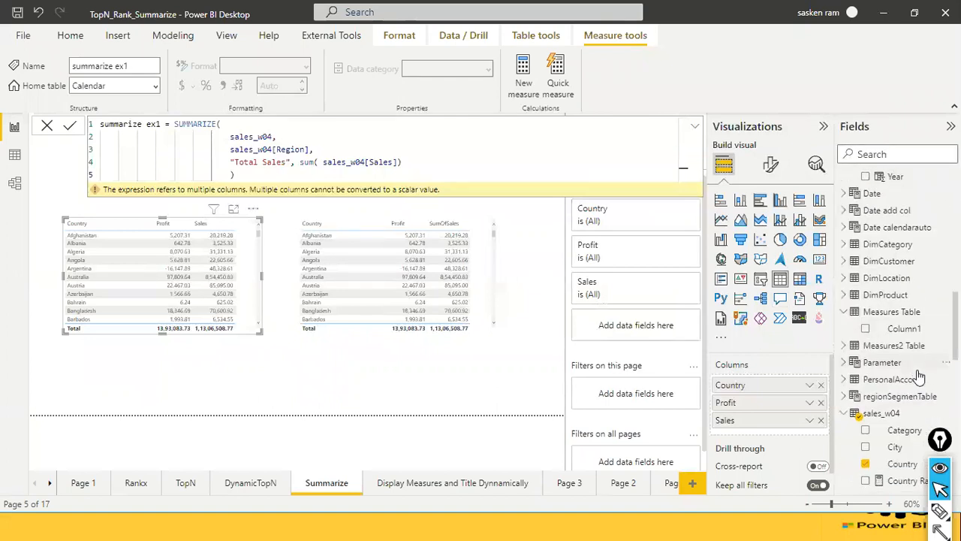
pyautogui.scroll(-10, 917, 375)
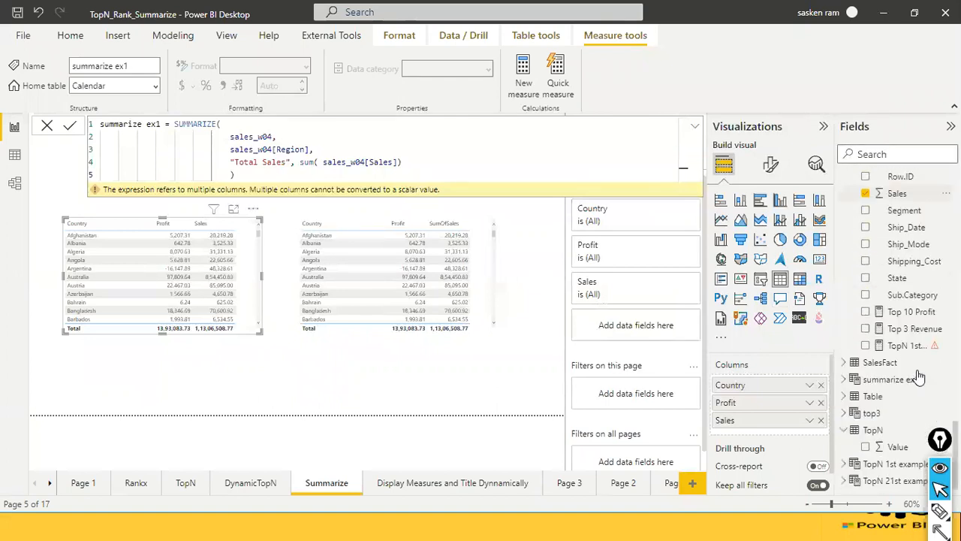
pyautogui.hotkey('alt', 'Tab')
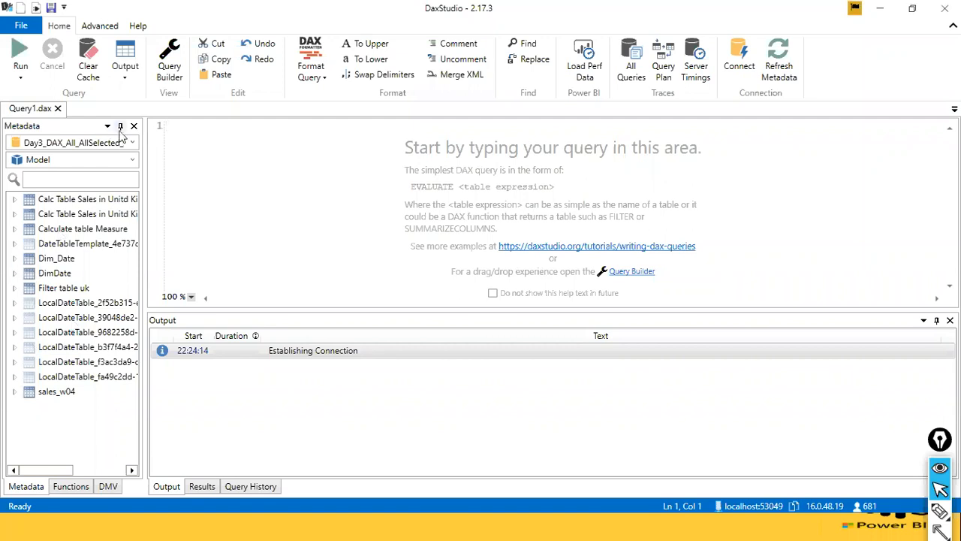
pyautogui.hotkey('alt', 'Tab')
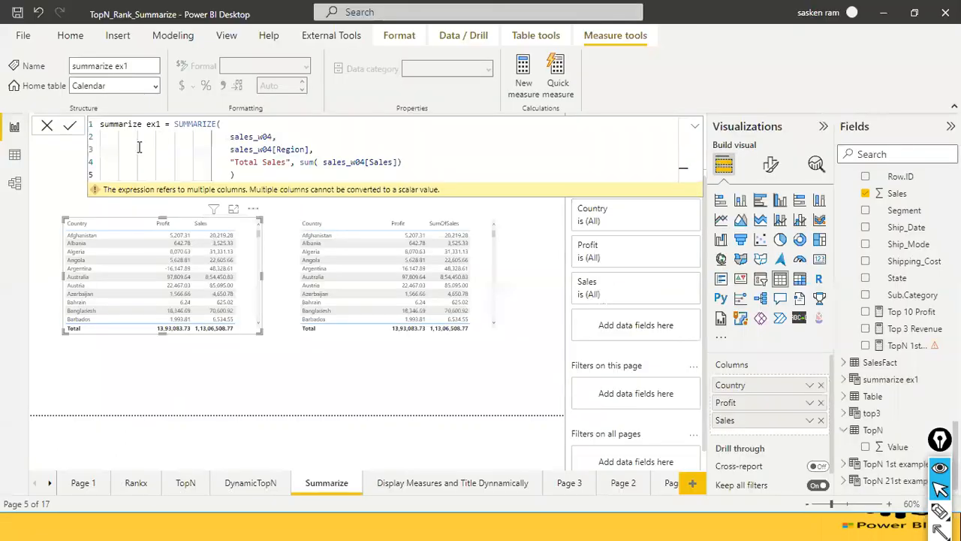
pyautogui.hotkey('alt', 'Tab')
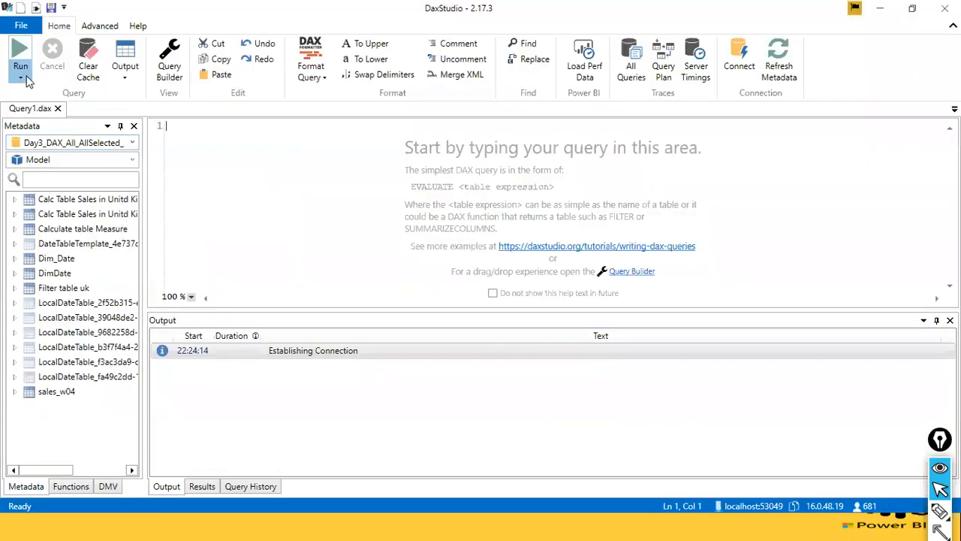
# Create a new query connected to the TopN_Rank_Summarize PBI / SSDT model and look through its metadata tables.
pyautogui.click(22, 27)
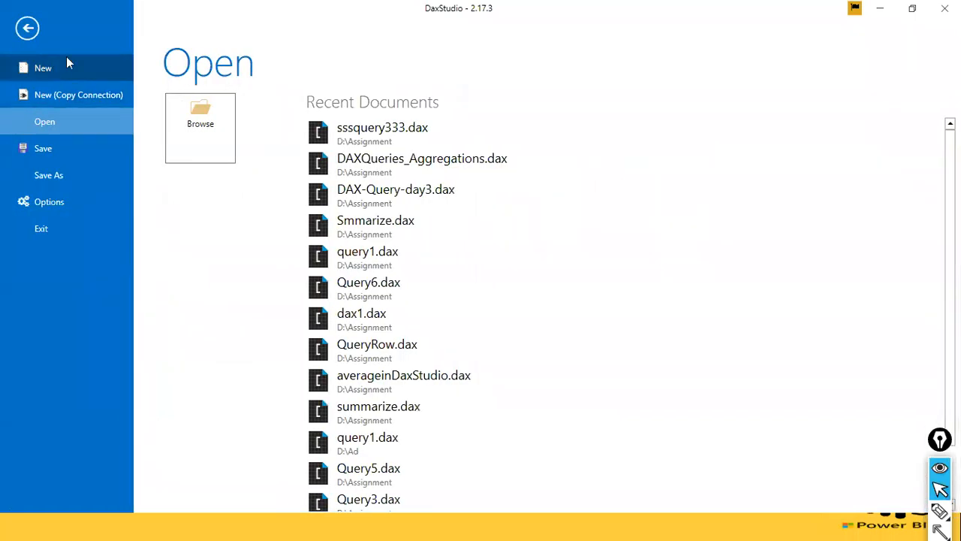
pyautogui.click(61, 65)
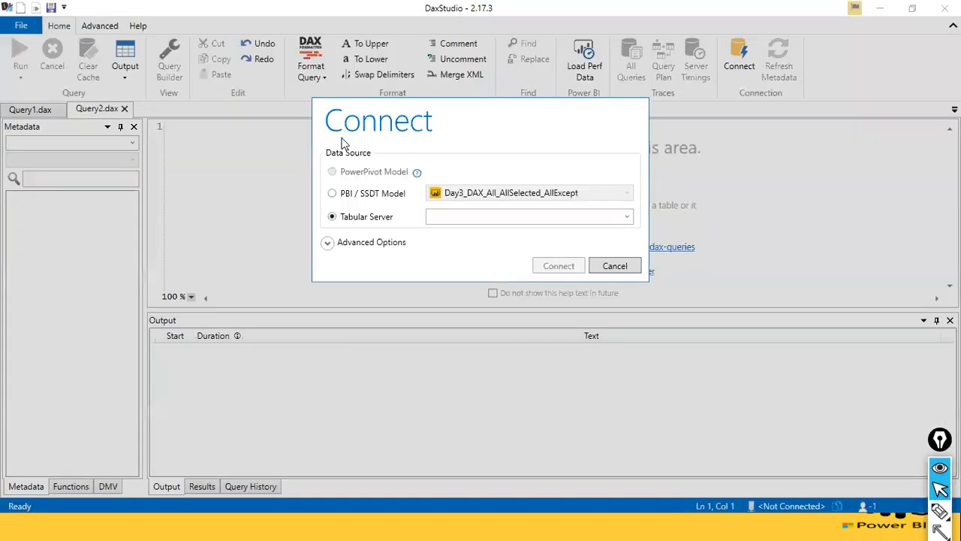
pyautogui.click(332, 193)
pyautogui.click(626, 193)
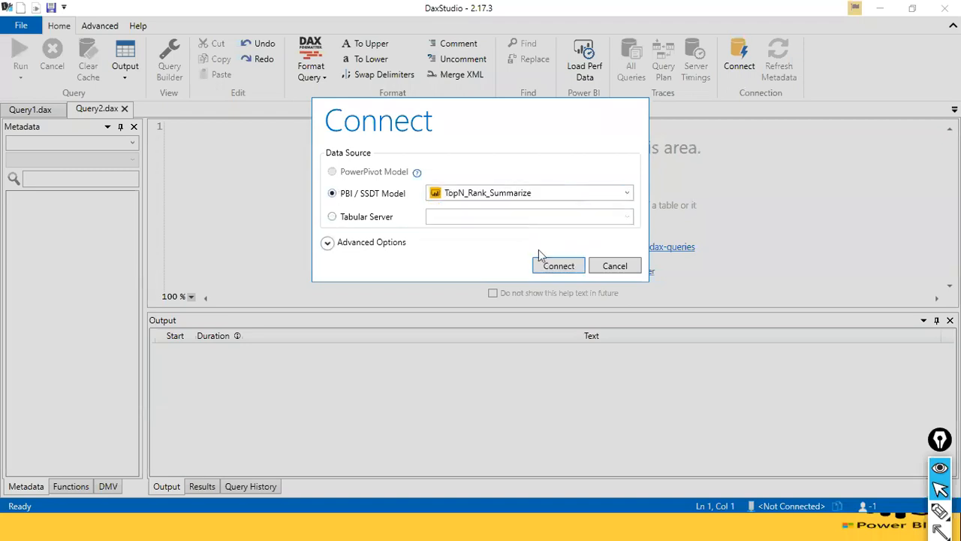
pyautogui.click(557, 266)
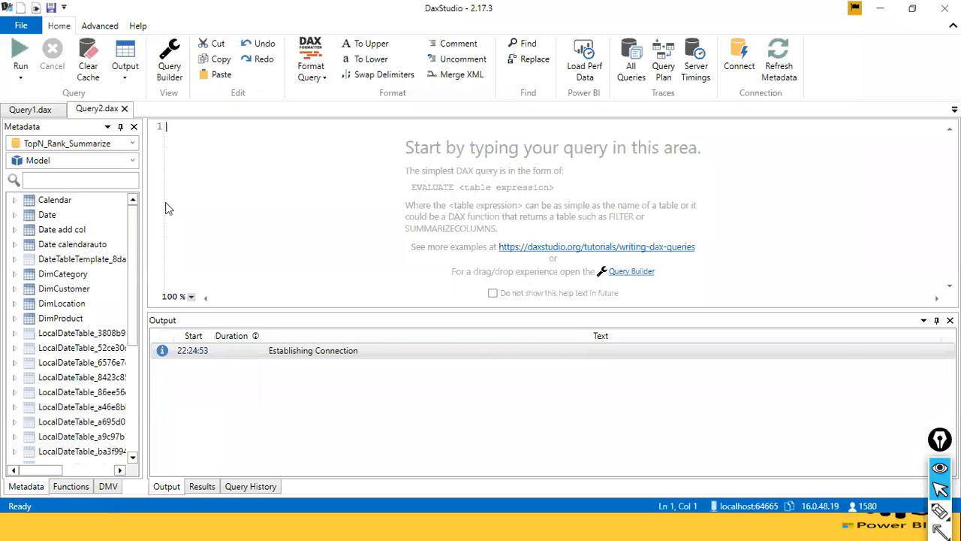
pyautogui.scroll(-5, 99, 270)
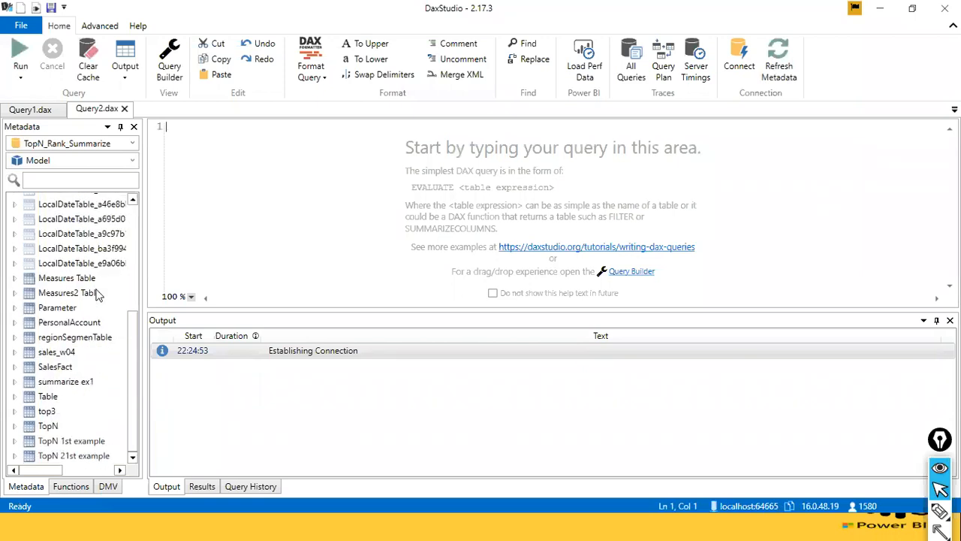
pyautogui.scroll(5, 67, 273)
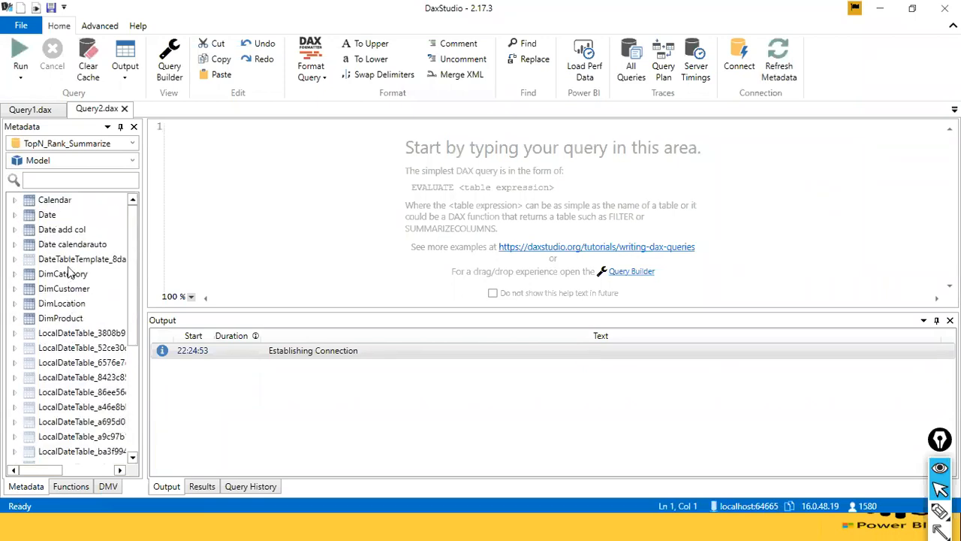
pyautogui.scroll(-5, 69, 286)
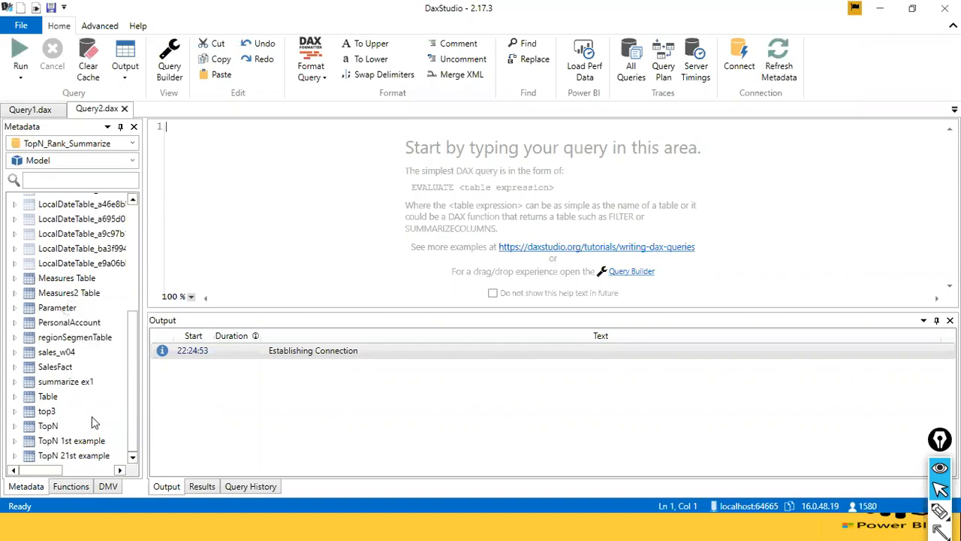
pyautogui.scroll(2, 91, 416)
pyautogui.scroll(2, 91, 423)
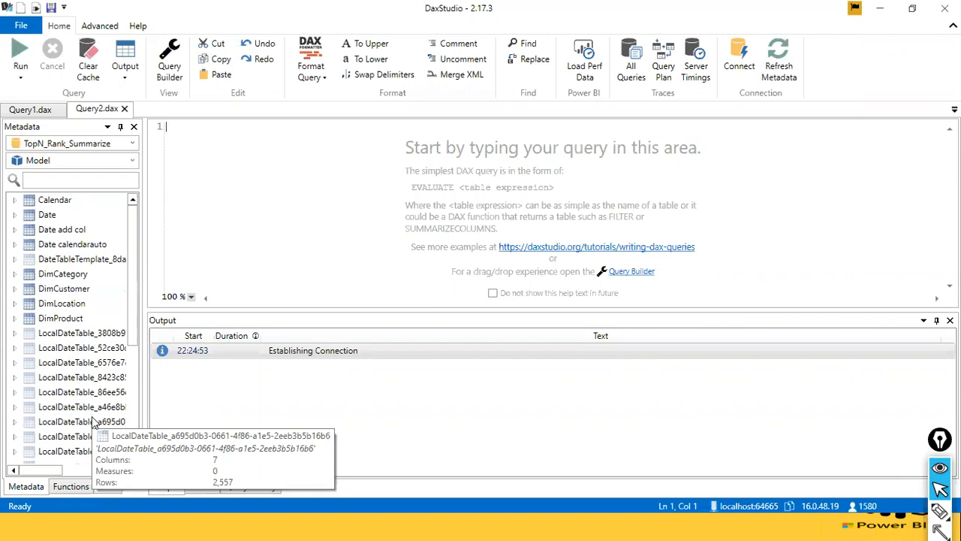
# Preview the data of the Date add col table in Query2 of DAX Studio.
pyautogui.hotkey('alt', 'Tab')
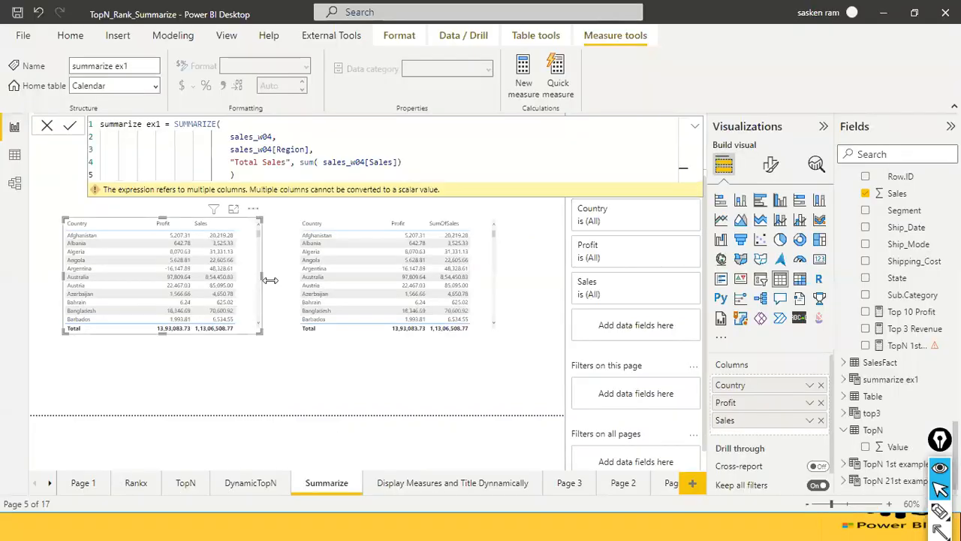
pyautogui.hotkey('alt', 'Tab')
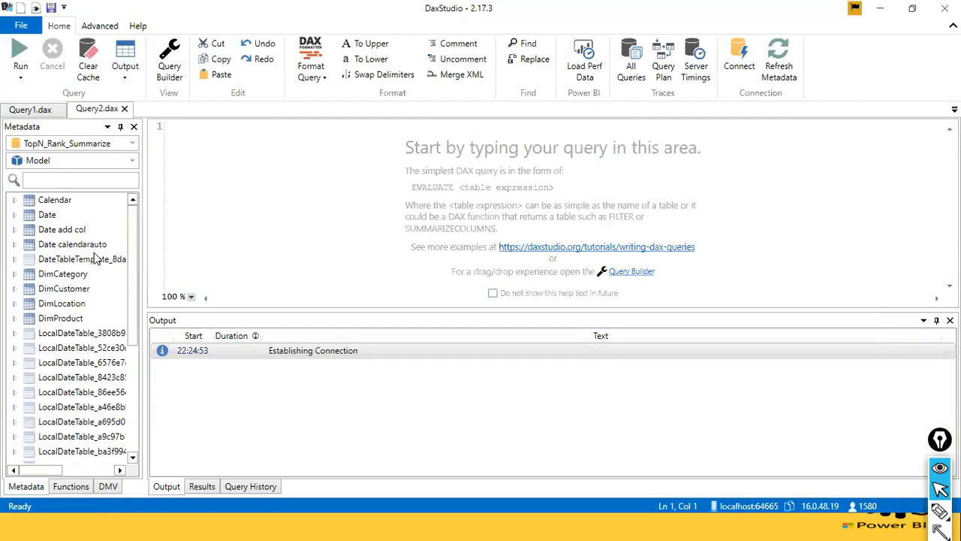
pyautogui.click(62, 230)
pyautogui.rightClick(60, 231)
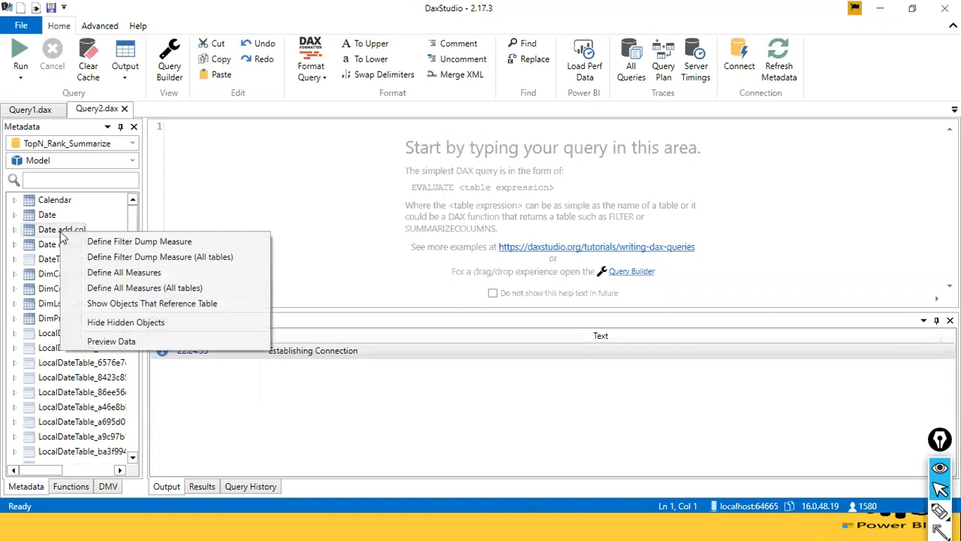
pyautogui.click(127, 341)
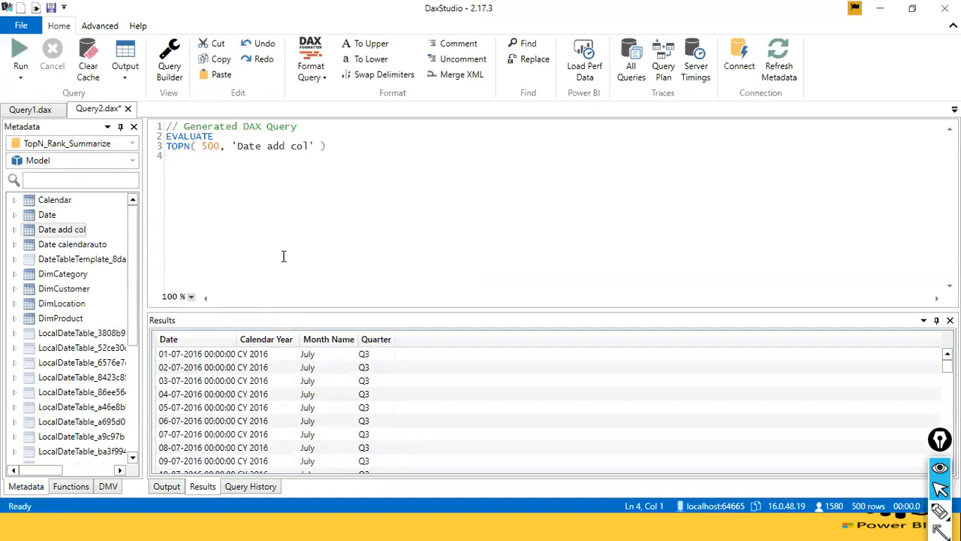
pyautogui.rightClick(75, 236)
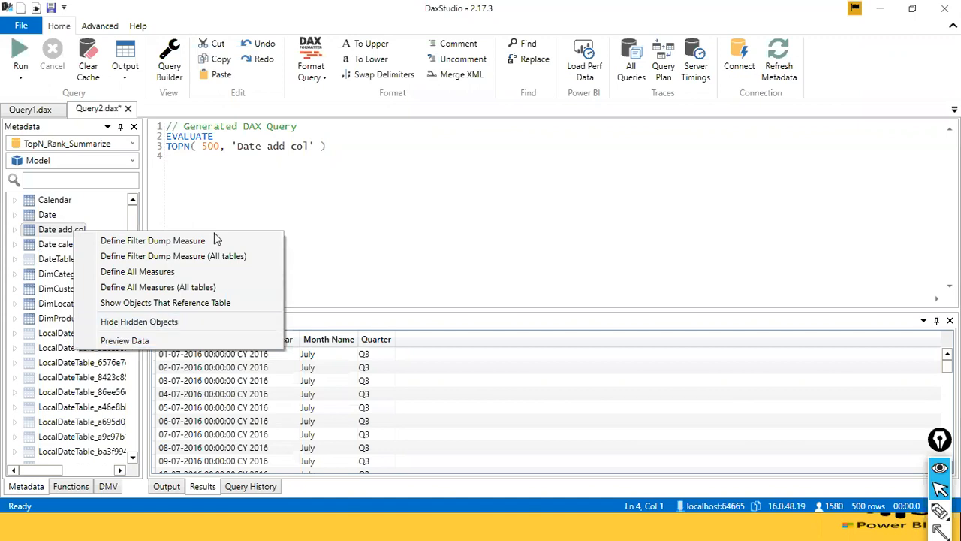
pyautogui.click(260, 147)
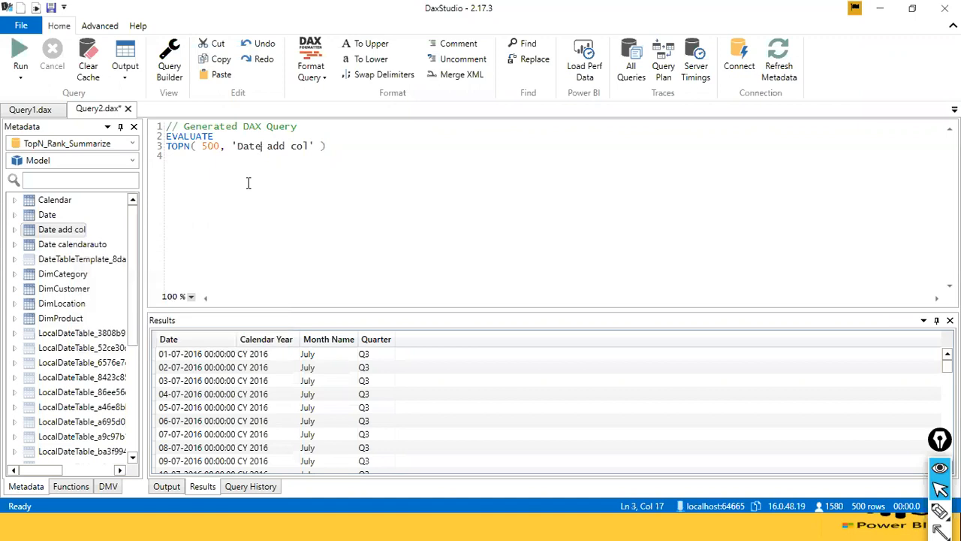
# Look through the columns and measures of the Date add col, Measures Table, Measures2 Table, Date and Calendar tables in the metadata.
pyautogui.scroll(-5, 274, 364)
pyautogui.scroll(5, 275, 366)
pyautogui.click(14, 230)
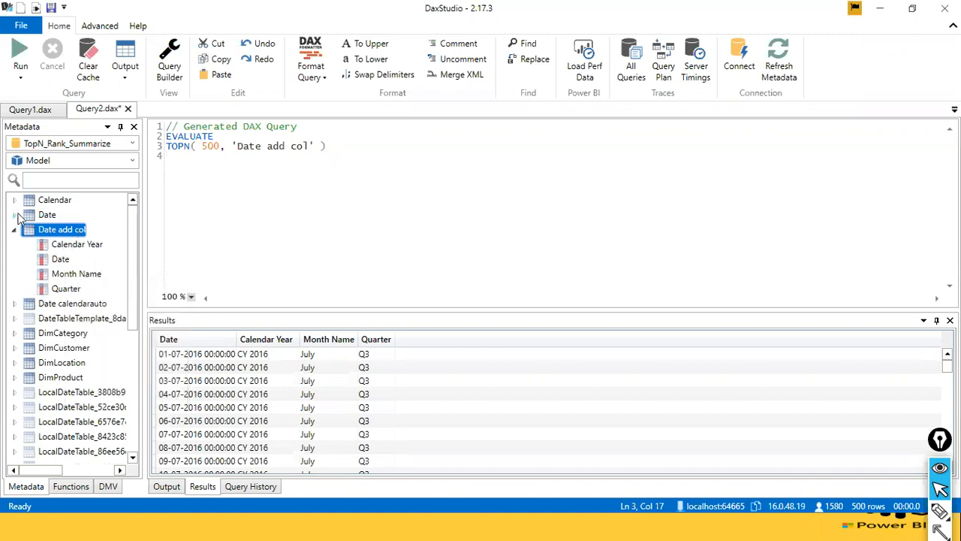
pyautogui.scroll(-3, 65, 282)
pyautogui.scroll(-3, 66, 281)
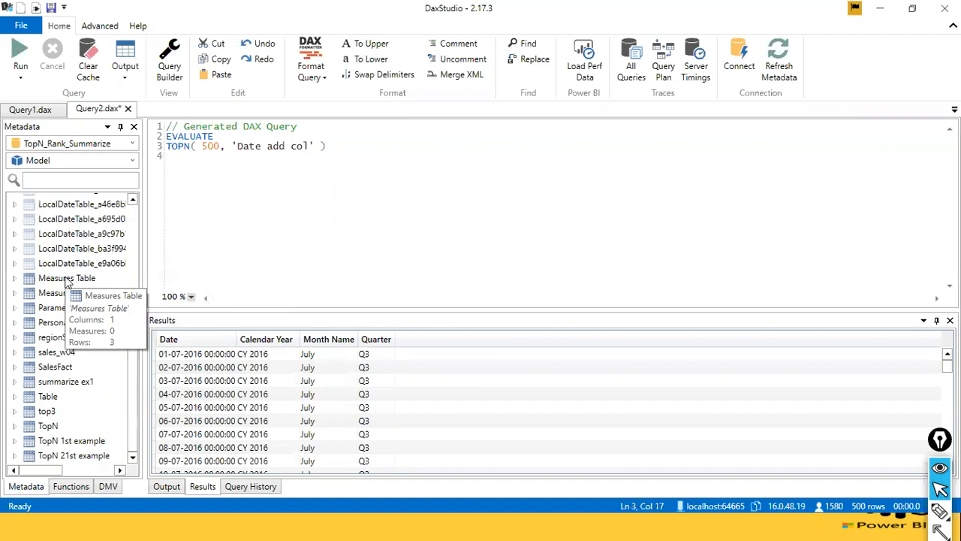
pyautogui.click(13, 279)
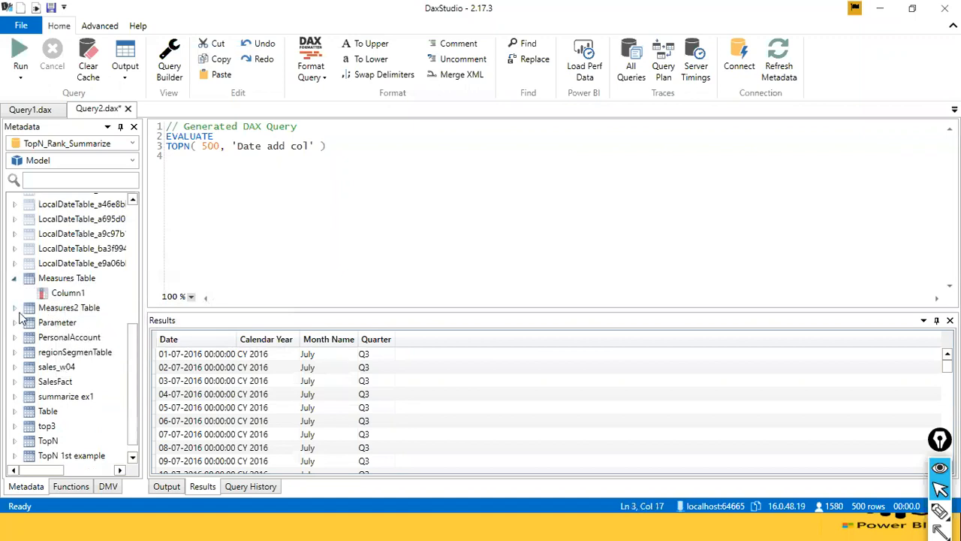
pyautogui.click(15, 309)
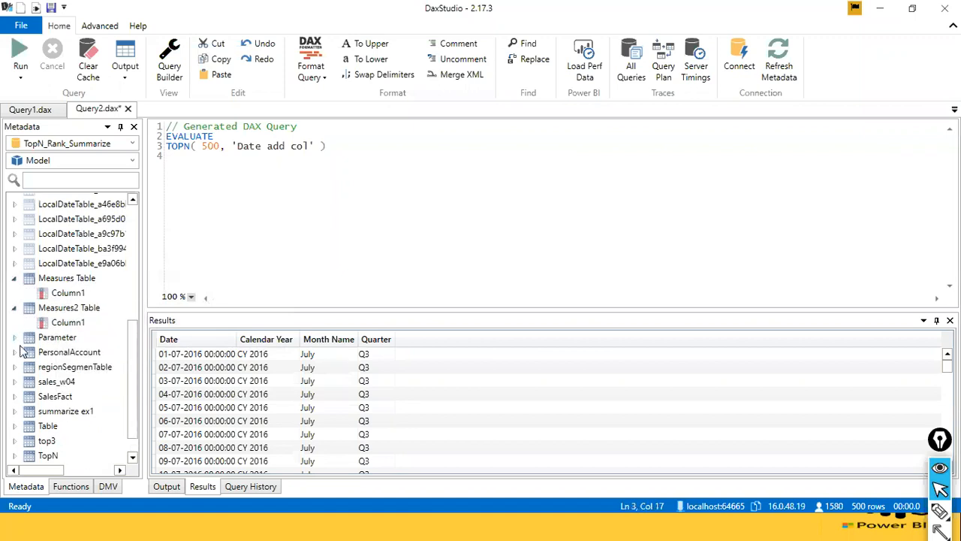
pyautogui.scroll(7, 23, 350)
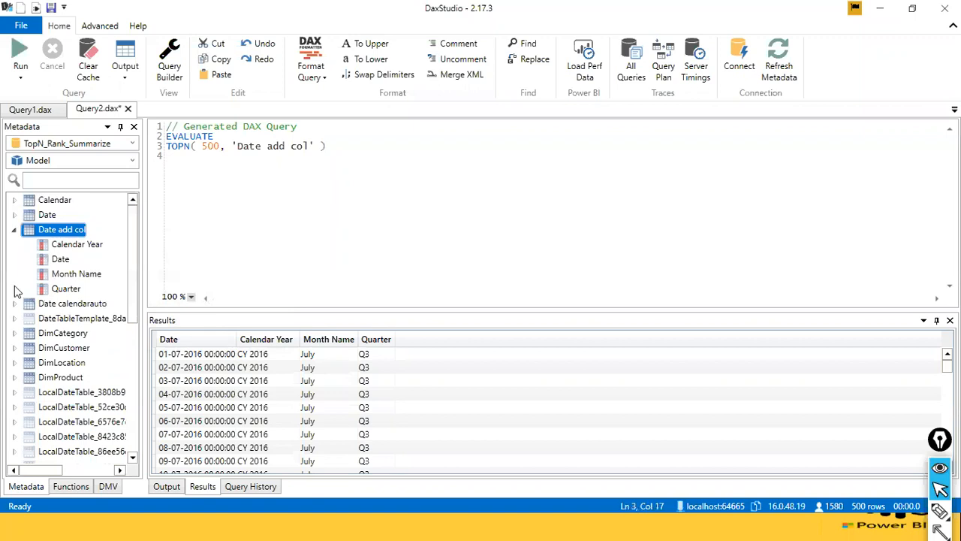
pyautogui.scroll(-1, 15, 260)
pyautogui.scroll(1, 15, 255)
pyautogui.click(14, 216)
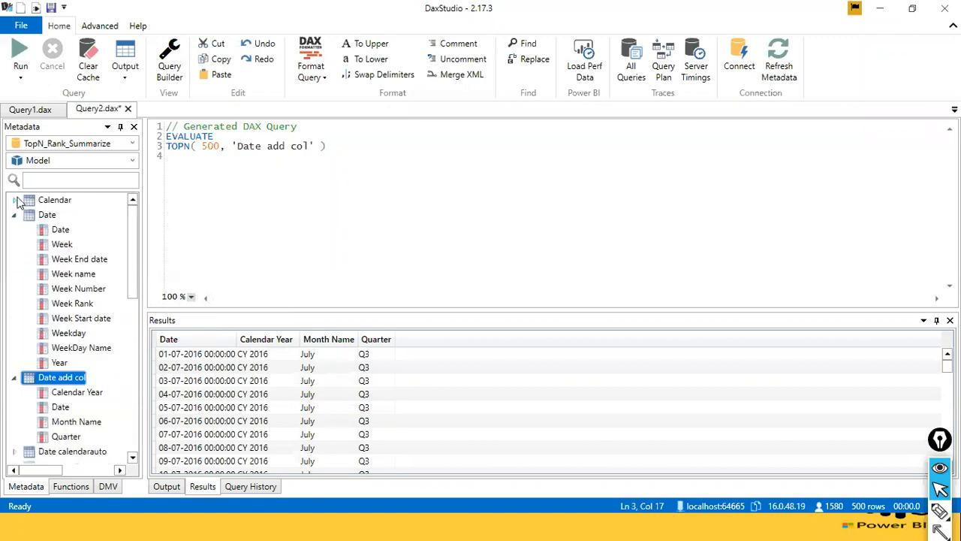
pyautogui.click(12, 216)
pyautogui.click(14, 201)
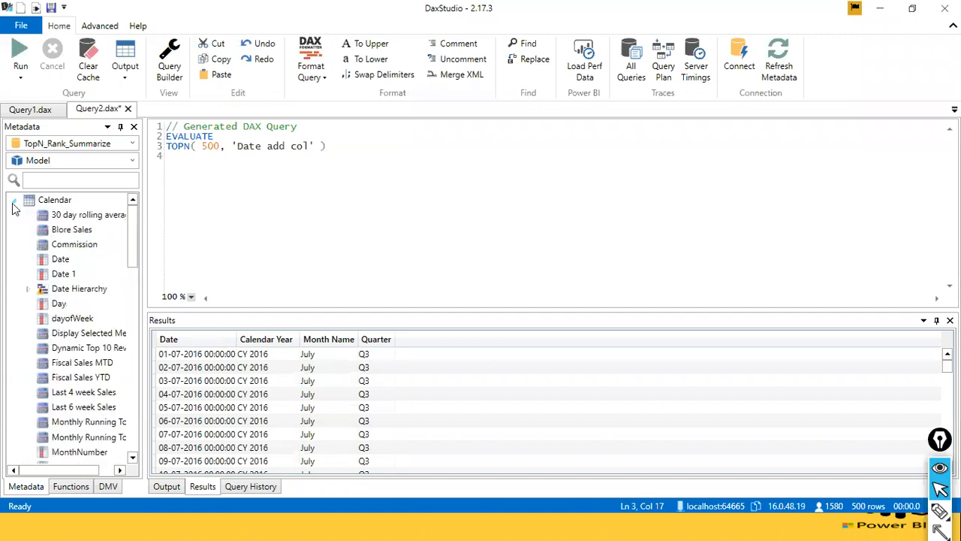
# Insert the definition of Calendar's 30 day rolling average measure into the existing generated query and clear the query text.
pyautogui.click(60, 217)
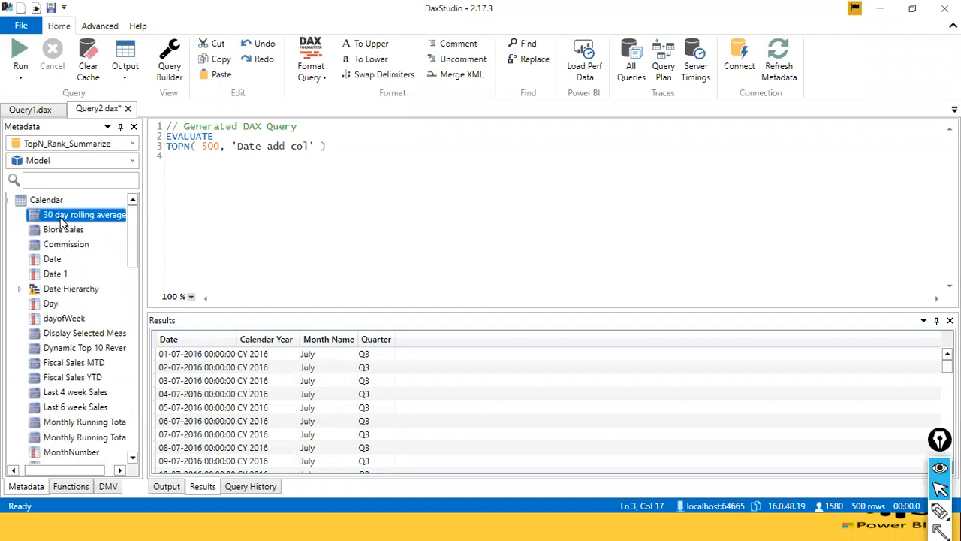
pyautogui.rightClick(59, 215)
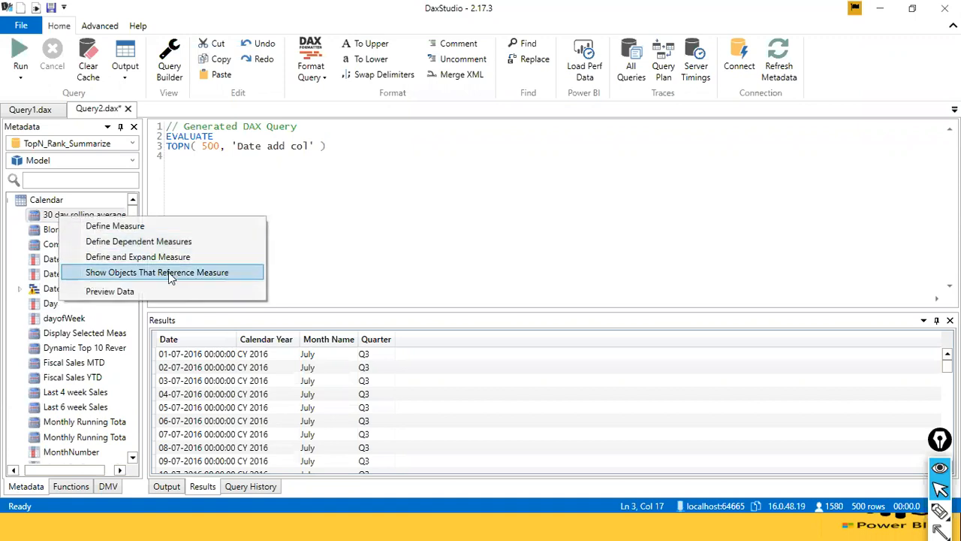
pyautogui.click(174, 229)
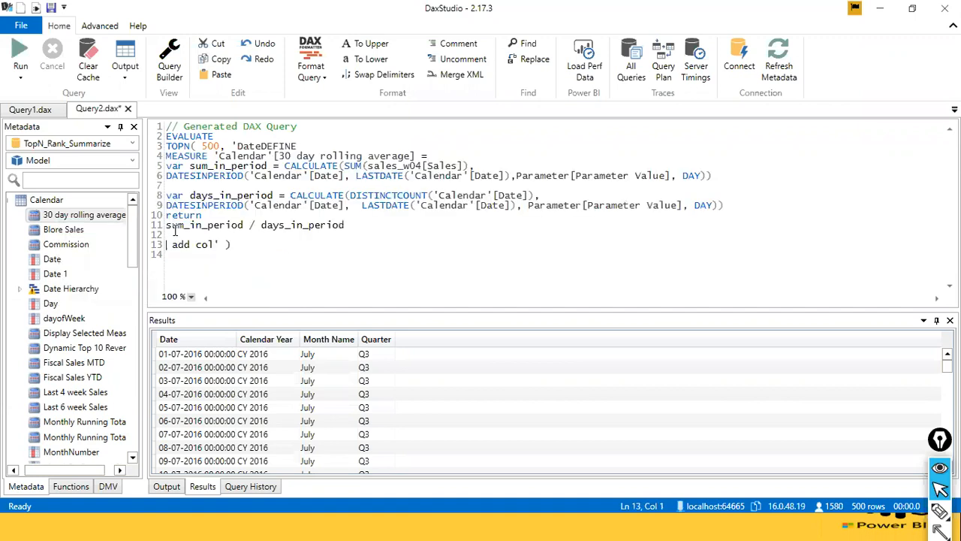
pyautogui.click(176, 229)
pyautogui.hotkey('ctrl', 'a')
pyautogui.press('Delete')
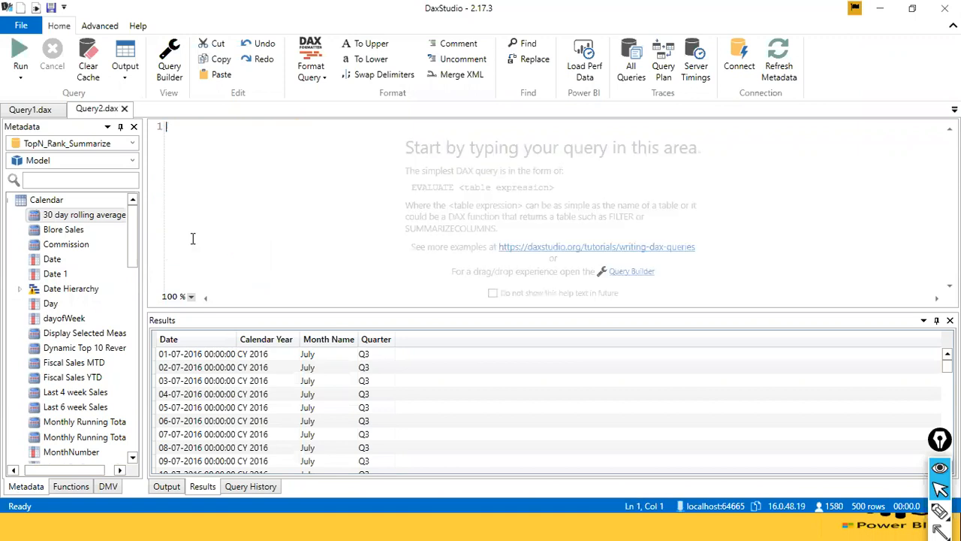
# Show the objects that reference the 30 day rolling average measure and clear the generated query.
pyautogui.rightClick(61, 219)
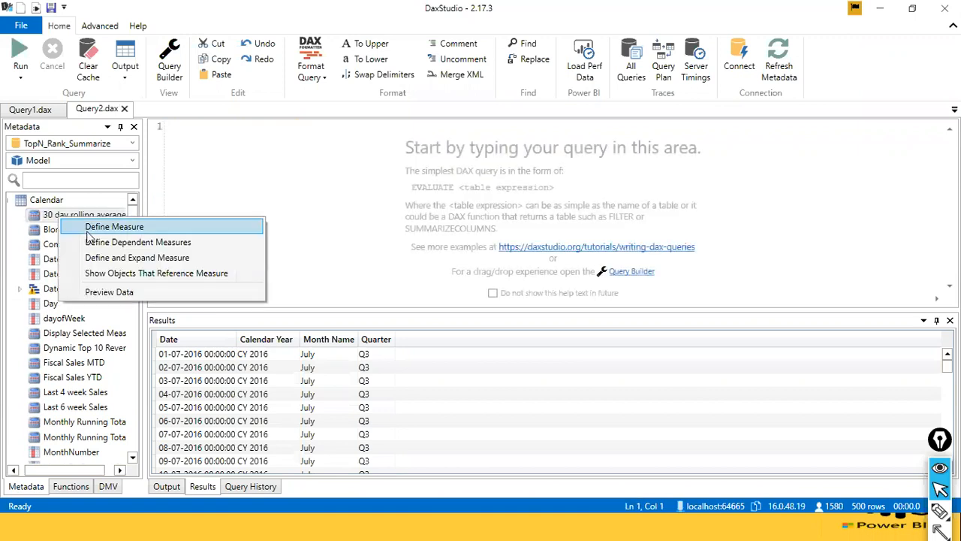
pyautogui.click(111, 273)
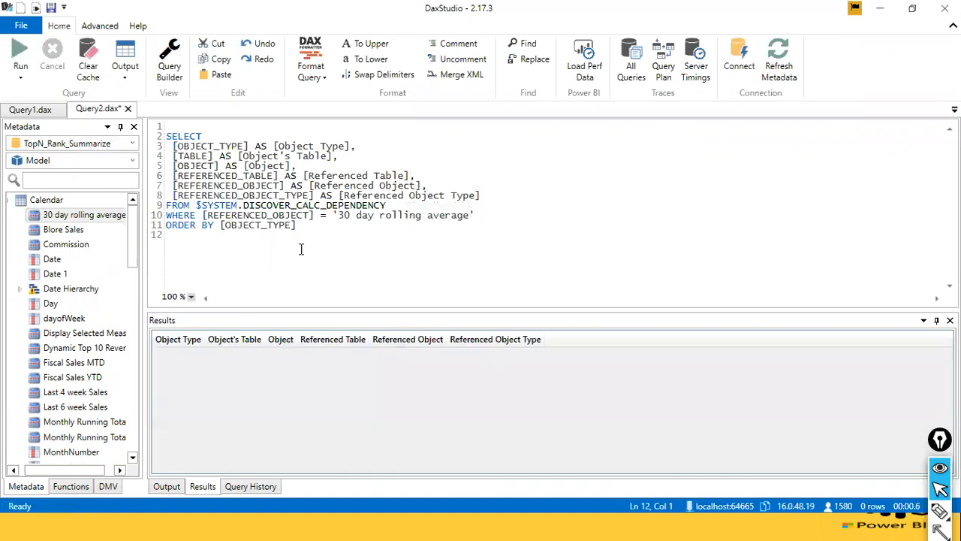
pyautogui.hotkey('ctrl', 'a')
pyautogui.press('Delete')
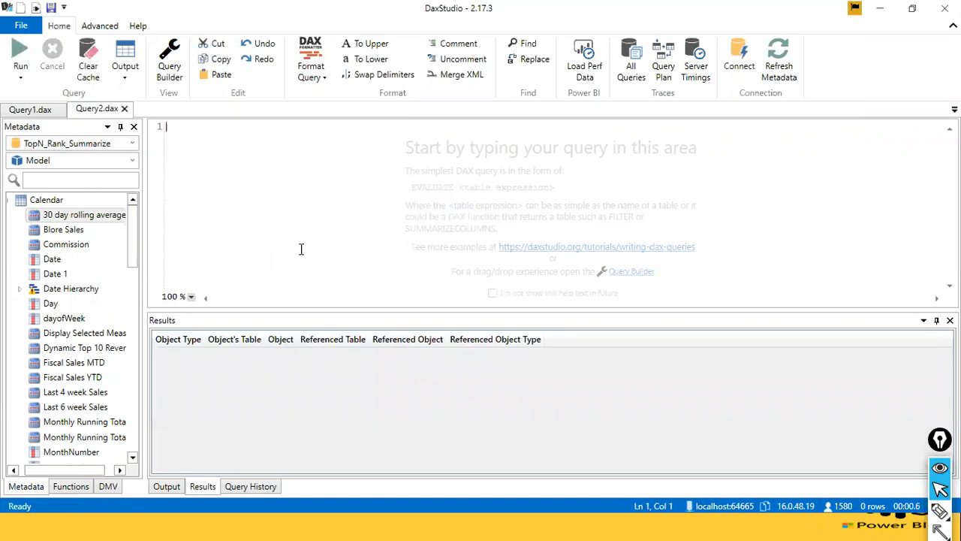
# Define the 30 day rolling average measure in the empty query and review its formula.
pyautogui.rightClick(93, 213)
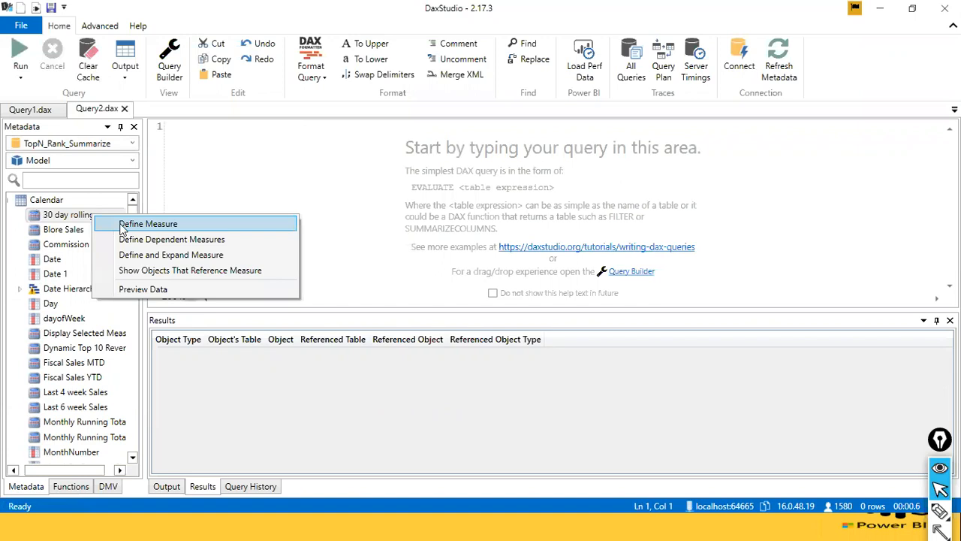
pyautogui.click(122, 225)
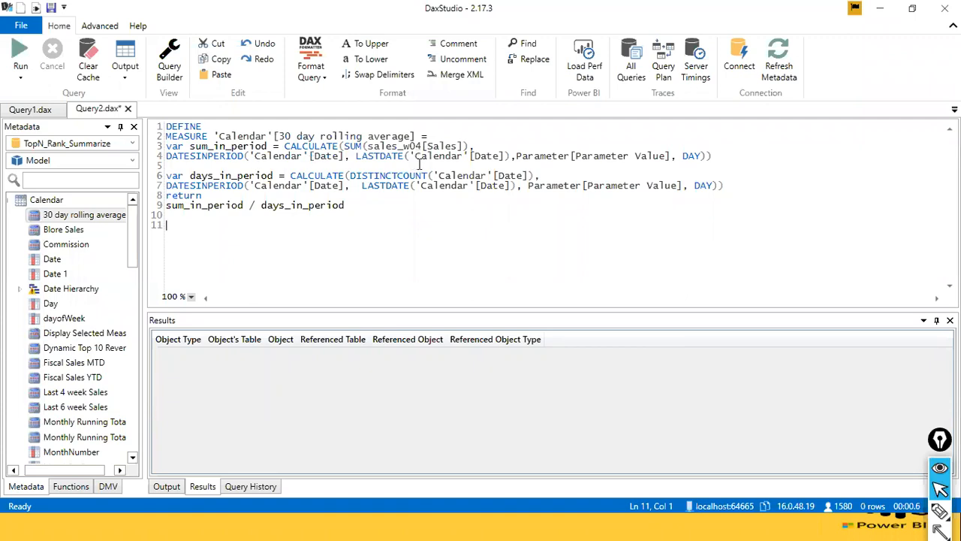
pyautogui.moveTo(361, 214); pyautogui.dragTo(153, 159)
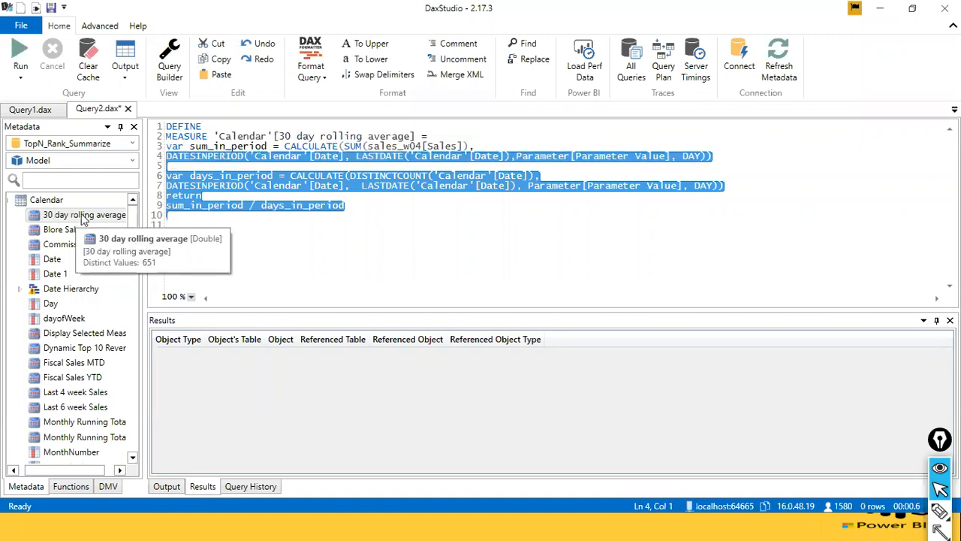
pyautogui.click(236, 214)
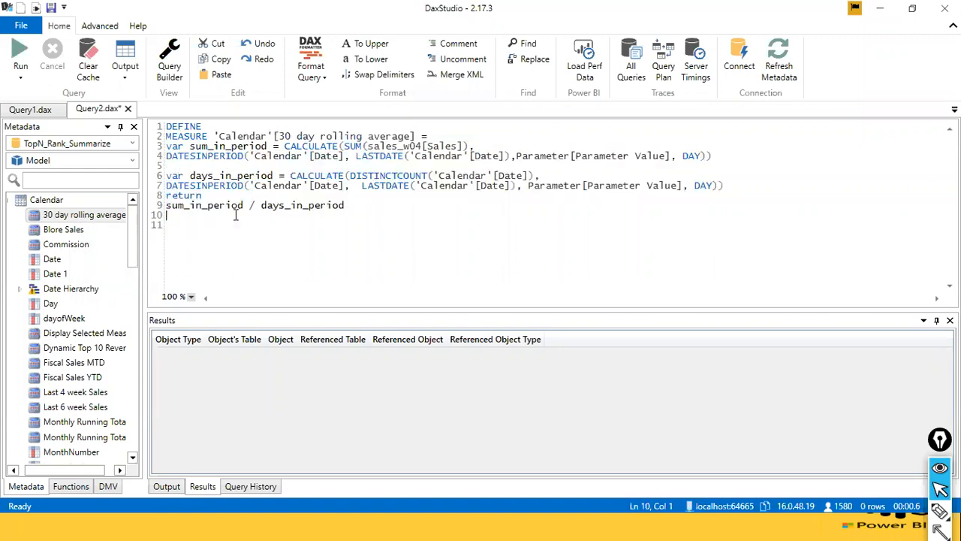
# Examine the DEFINE and MEASURE keywords and the 'Calendar'[30 day rolling average] name in the measure definition.
pyautogui.moveTo(213, 129); pyautogui.dragTo(154, 126)
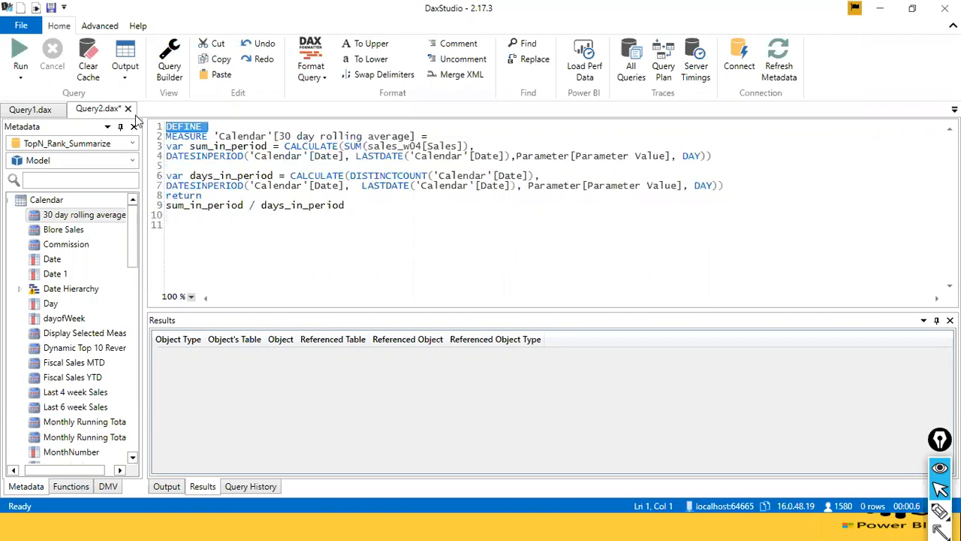
pyautogui.moveTo(210, 137); pyautogui.dragTo(160, 131)
pyautogui.click(274, 150)
pyautogui.click(179, 138)
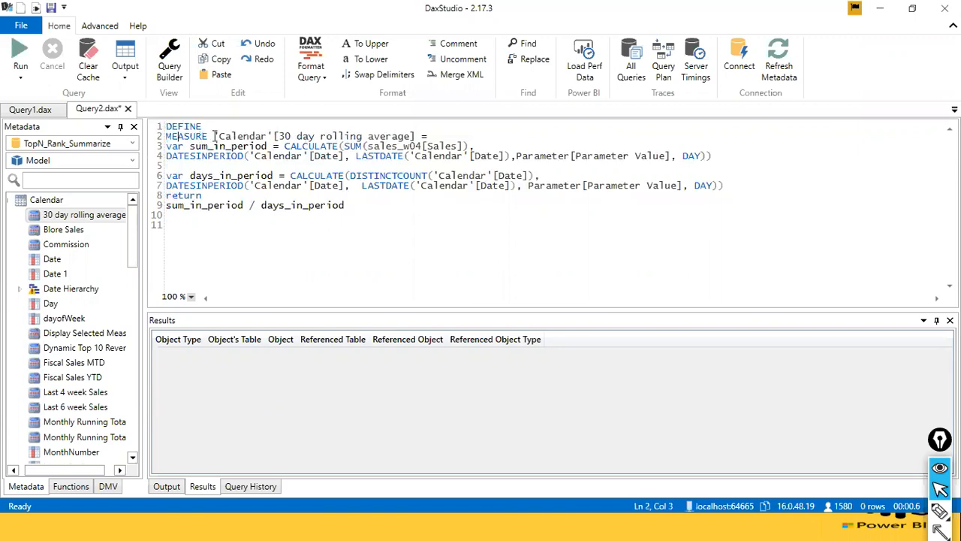
pyautogui.moveTo(217, 136); pyautogui.dragTo(419, 137)
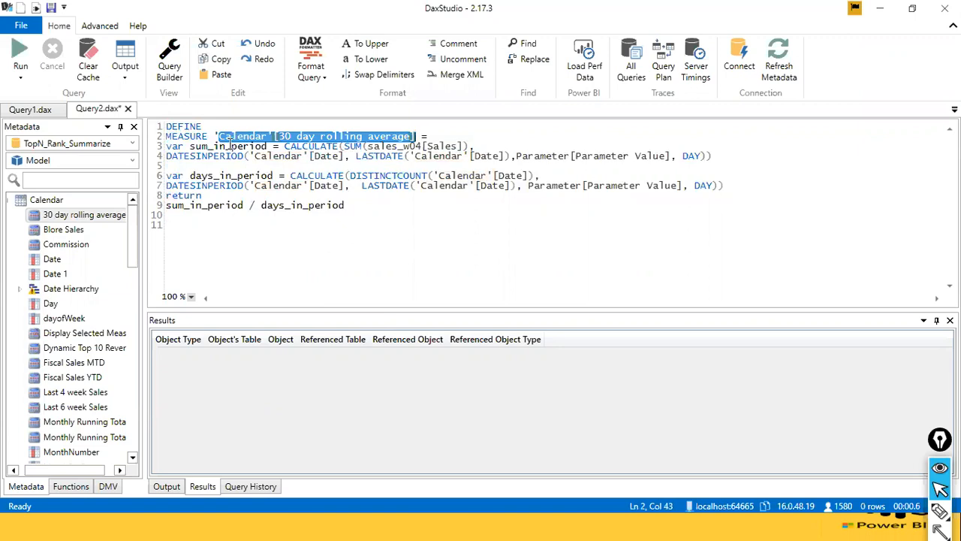
pyautogui.moveTo(210, 137); pyautogui.dragTo(158, 137)
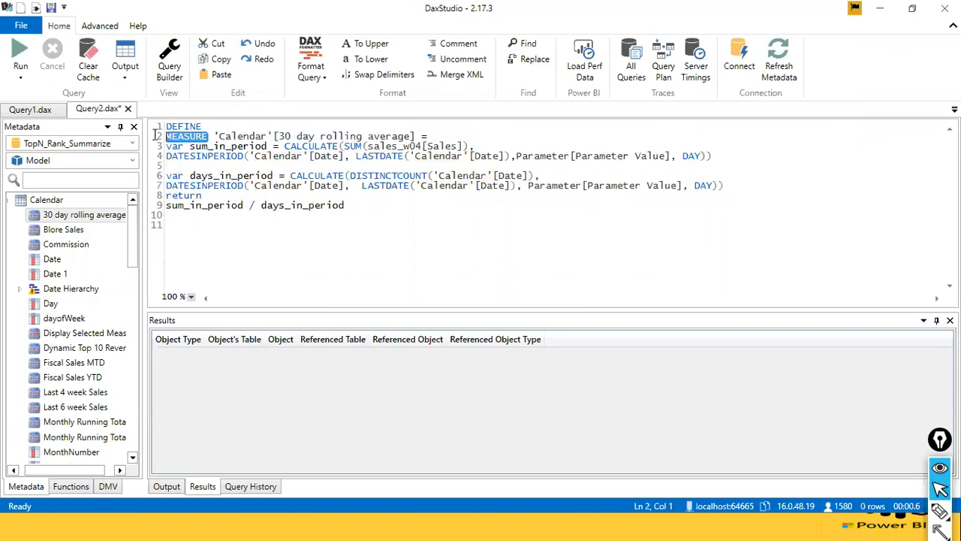
pyautogui.click(190, 126)
pyautogui.click(211, 126)
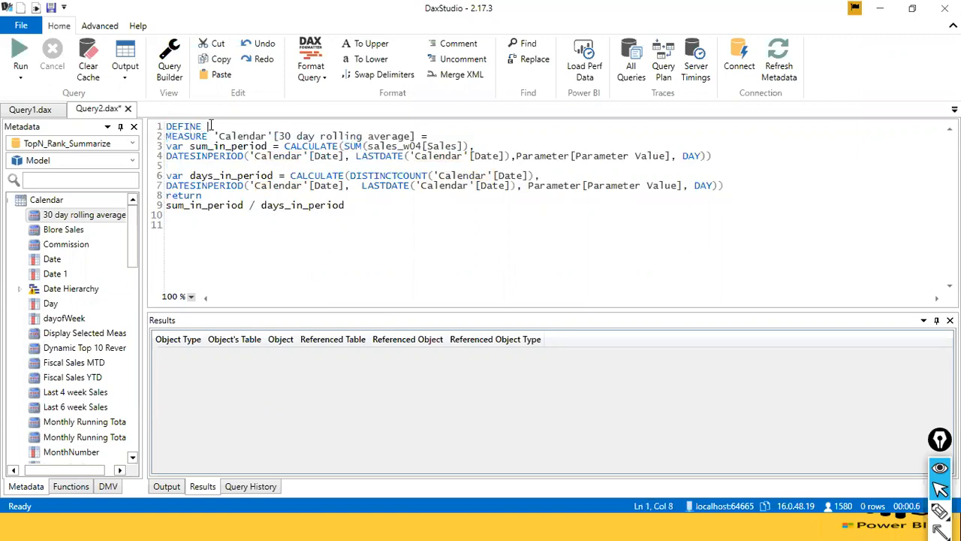
# Delete the entire measure definition from the Query2 editor.
pyautogui.click(186, 226)
pyautogui.hotkey('ctrl', 'a')
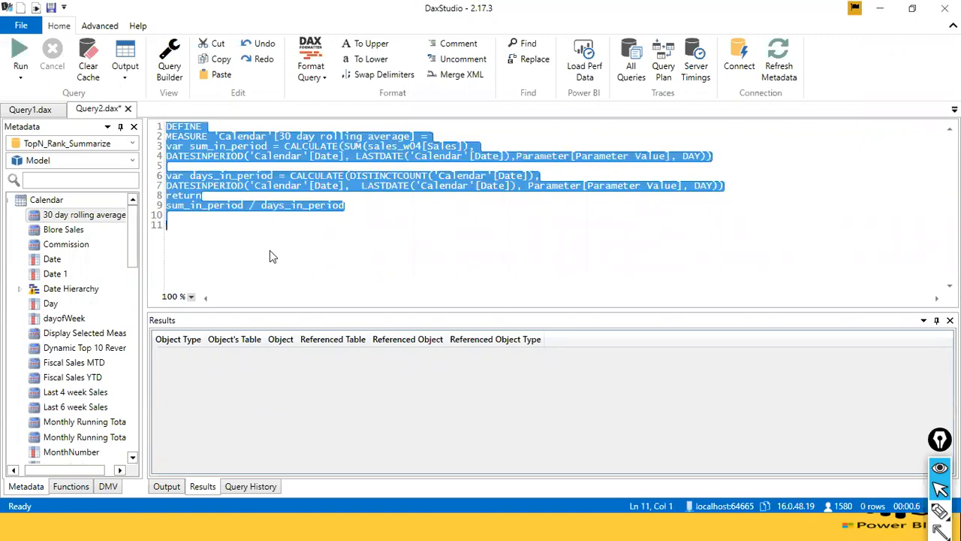
pyautogui.press('Delete')
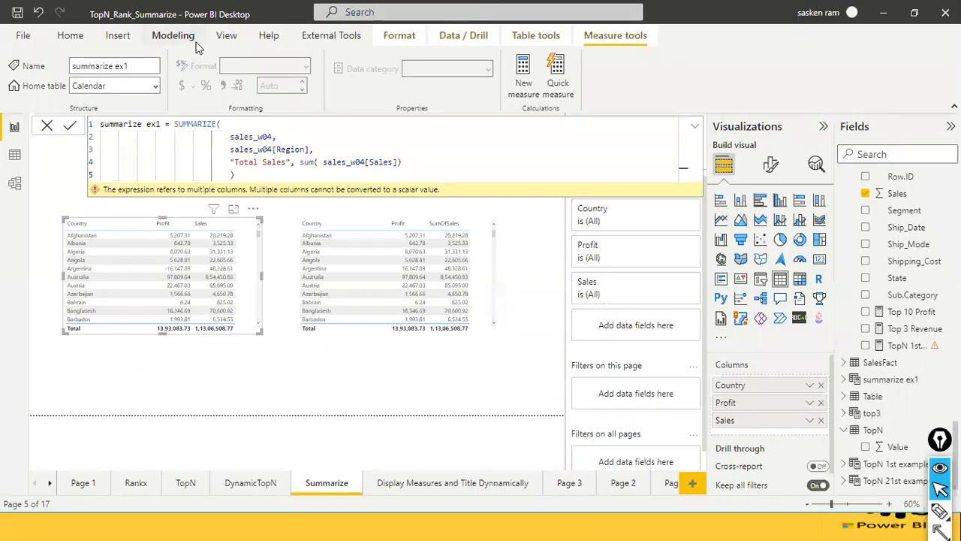
# Copy the complete summarize ex1 formula from Power BI Desktop into the empty Query2 editor in DAX Studio.
pyautogui.click(196, 41)
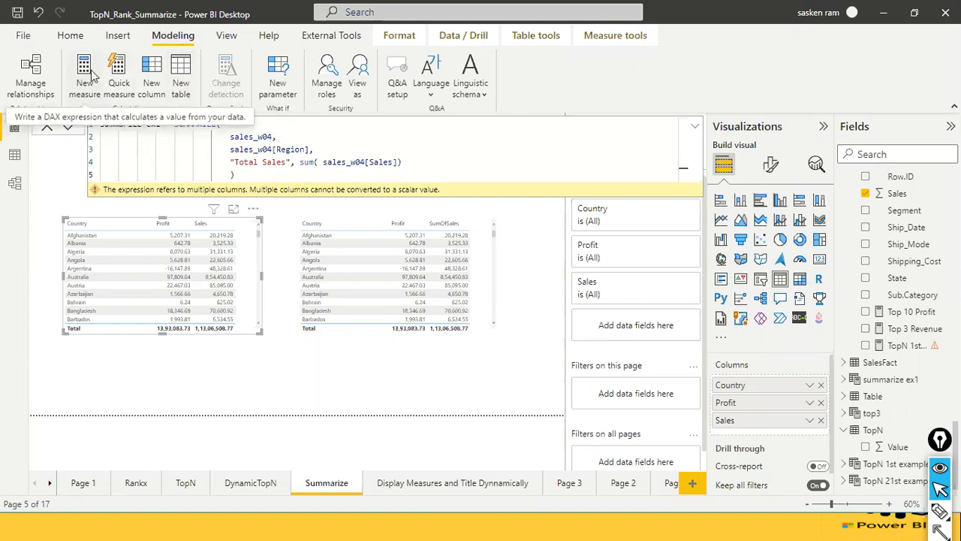
pyautogui.hotkey('alt', 'Tab')
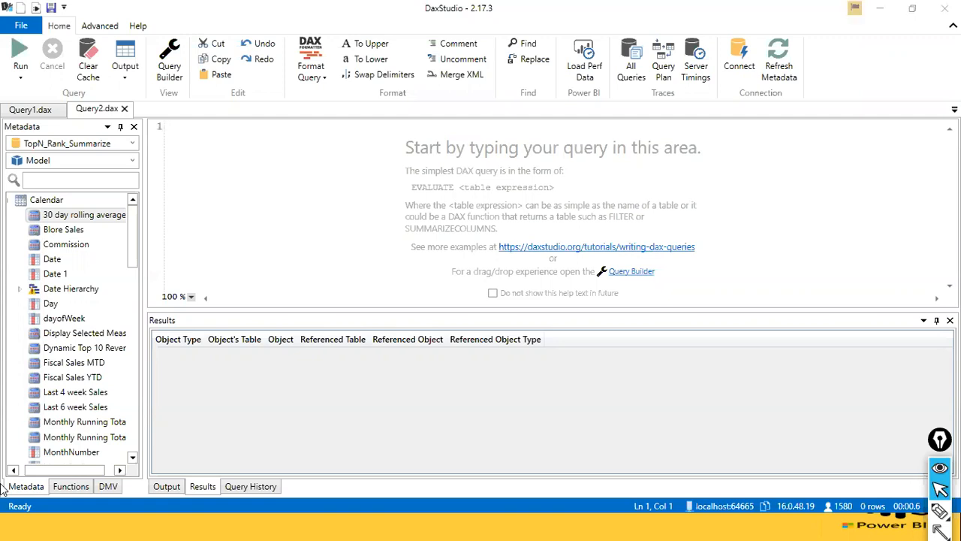
pyautogui.hotkey('alt', 'Tab')
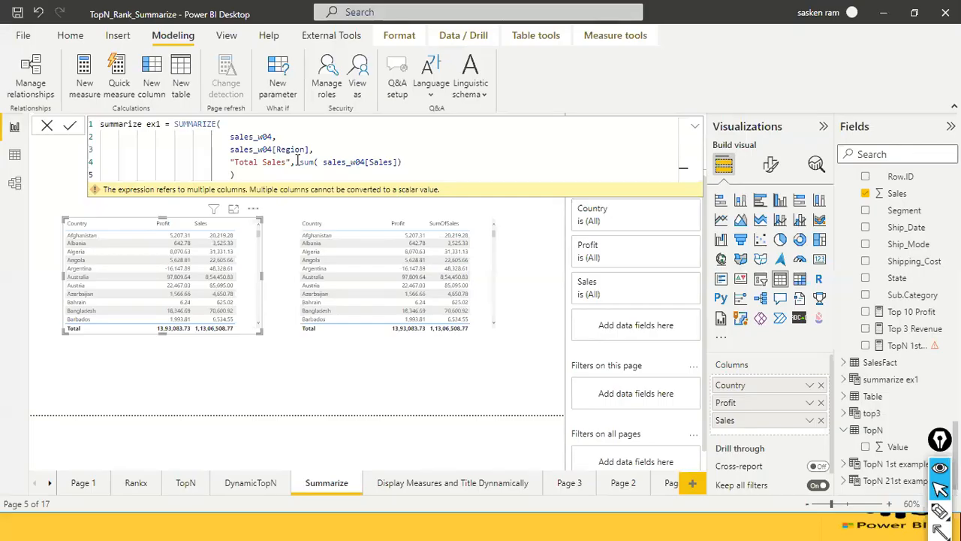
pyautogui.hotkey('ctrl', 'a')
pyautogui.hotkey('ctrl', 'c')
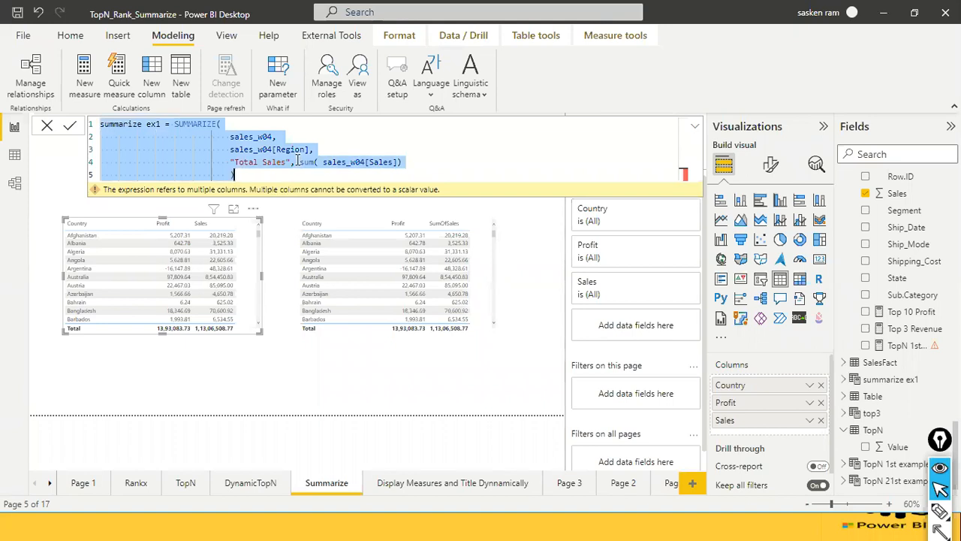
pyautogui.hotkey('alt', 'Tab')
pyautogui.hotkey('ctrl', 'v')
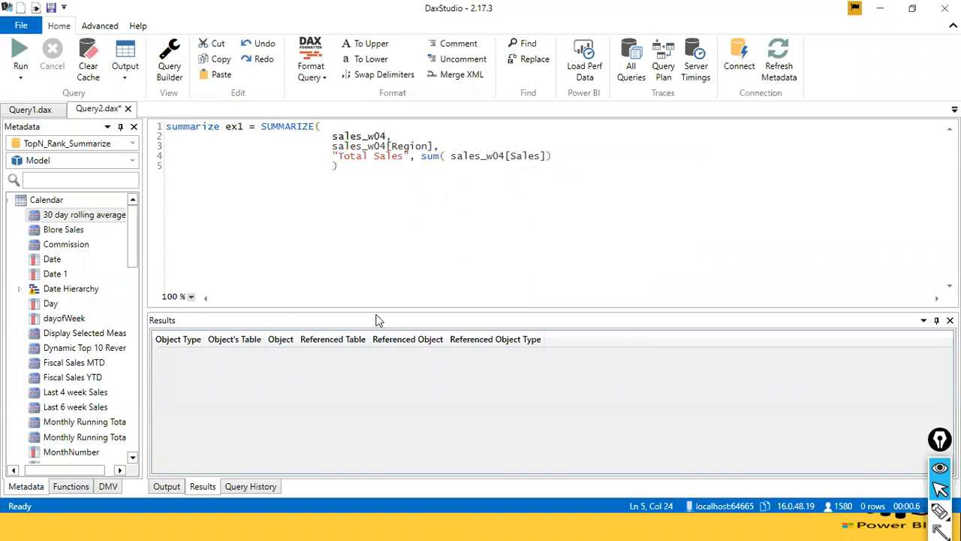
# Insert two blank lines above the copied formula and add the EVALUATE keyword on the first line.
pyautogui.hotkey('ctrl', 'Home')
pyautogui.press('Return')
pyautogui.press('Return')
pyautogui.press('Up')
pyautogui.press('Up')
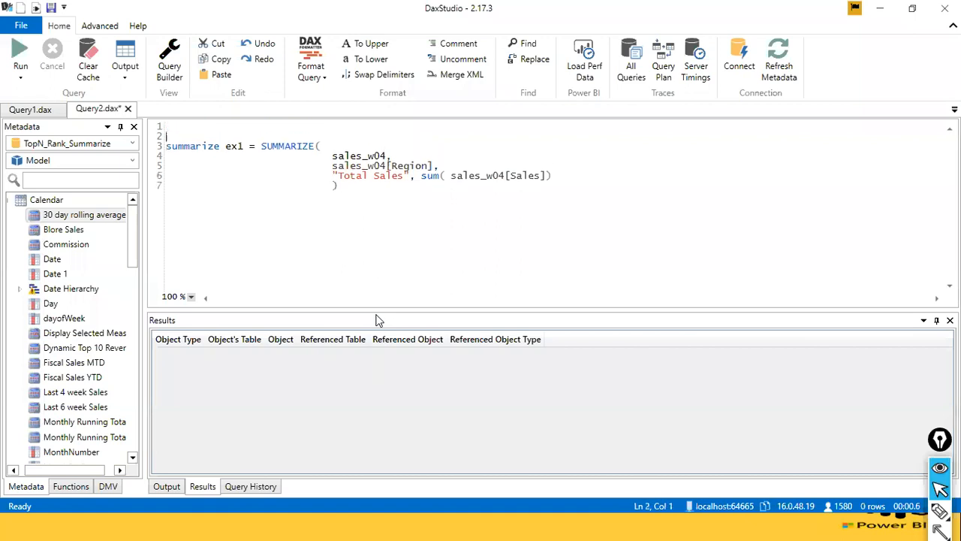
pyautogui.write('EVVA')
pyautogui.press('BackSpace')
pyautogui.press('BackSpace')
pyautogui.write('A')
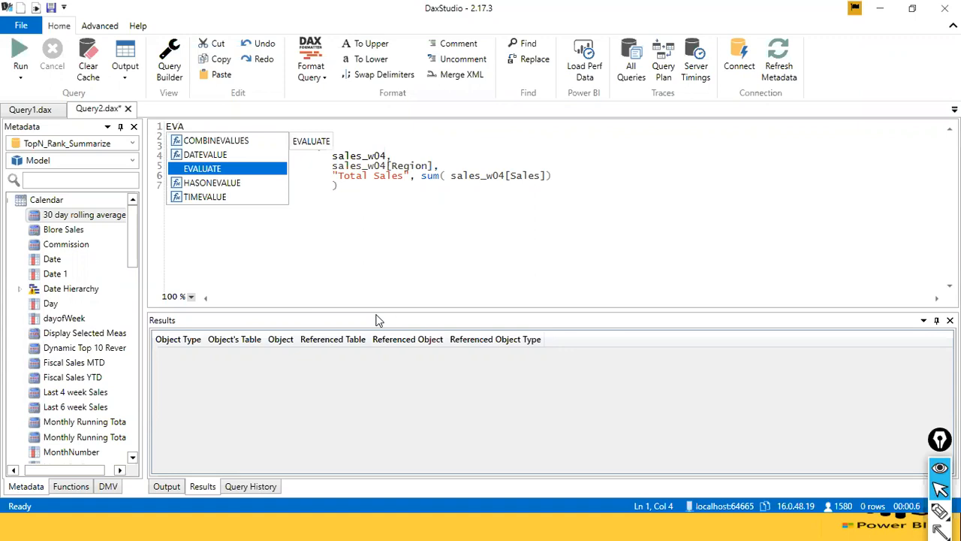
pyautogui.press('Tab')
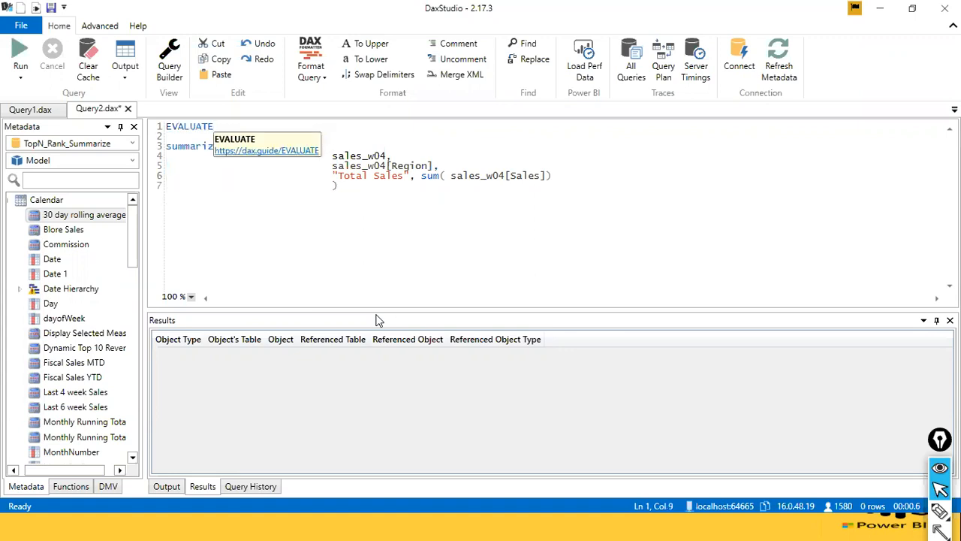
# Add an opening parenthesis on the line below EVALUATE and remove the "summarize ex1 =" prefix before SUMMARIZE.
pyautogui.press('Down')
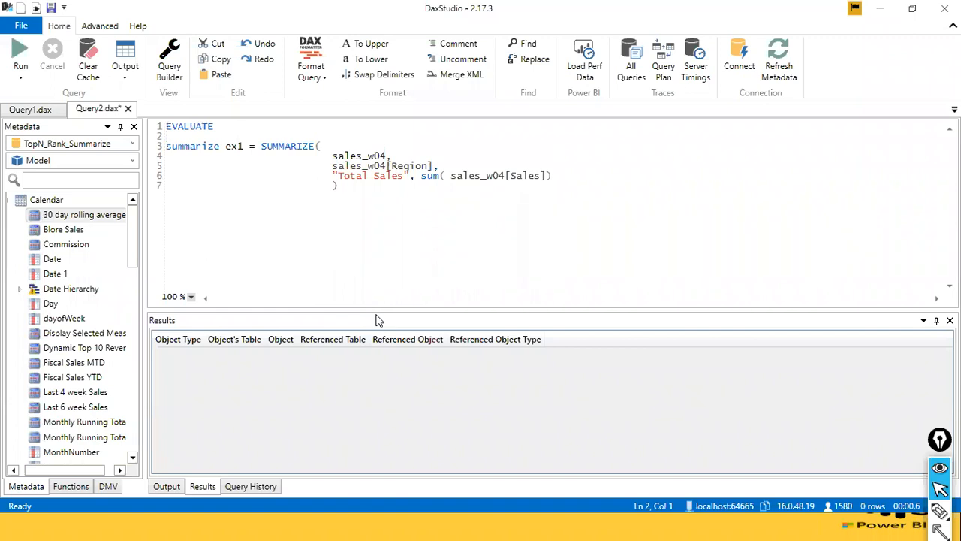
pyautogui.write('(')
pyautogui.press('Right')
pyautogui.hotkey('ctrl', 'shift', 'Right')
pyautogui.hotkey('ctrl', 'shift', 'Right')
pyautogui.hotkey('ctrl', 'shift', 'Right')
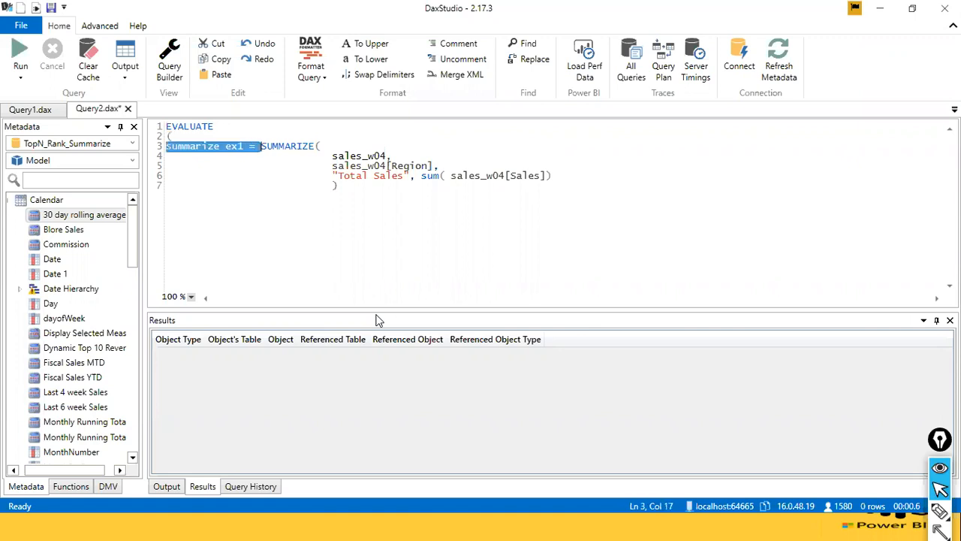
pyautogui.press('Delete')
# Add the outer closing parenthesis on the formula's last line and run the whole query.
pyautogui.press('Down')
pyautogui.press('Down')
pyautogui.press('Down')
pyautogui.press('Down')
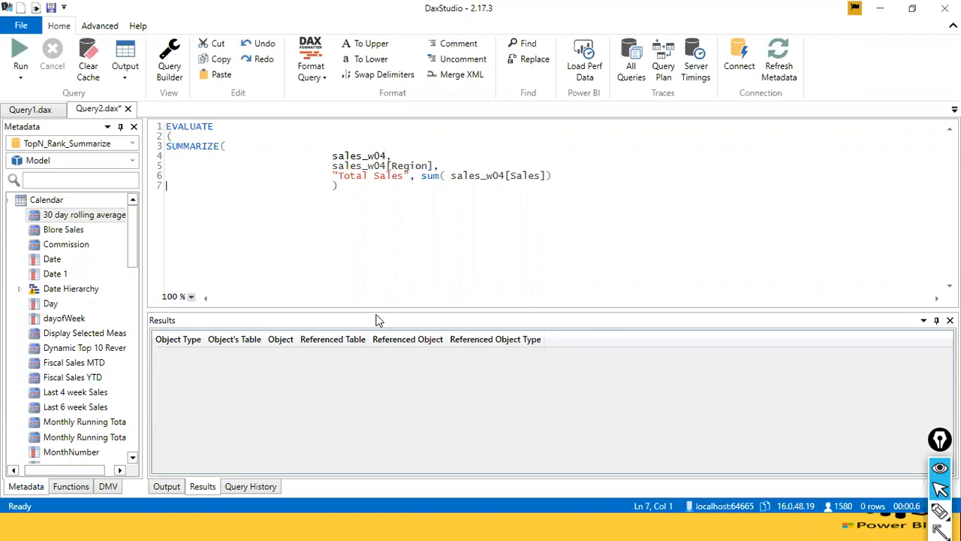
pyautogui.write(')')
pyautogui.click(292, 253)
pyautogui.hotkey('ctrl', 'a')
pyautogui.click(18, 49)
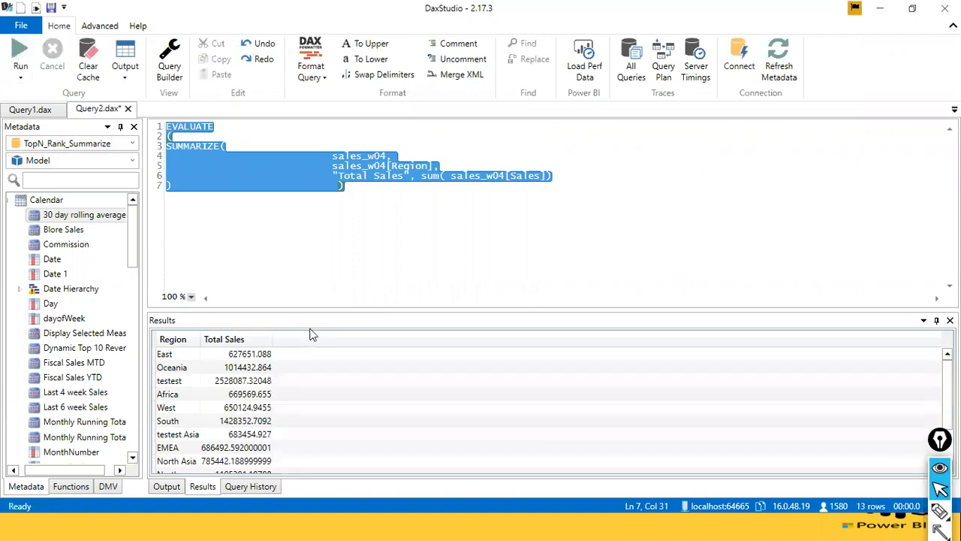
# Enlarge the results area, check the query's output log, and return to the result rows.
pyautogui.moveTo(305, 309); pyautogui.dragTo(307, 239)
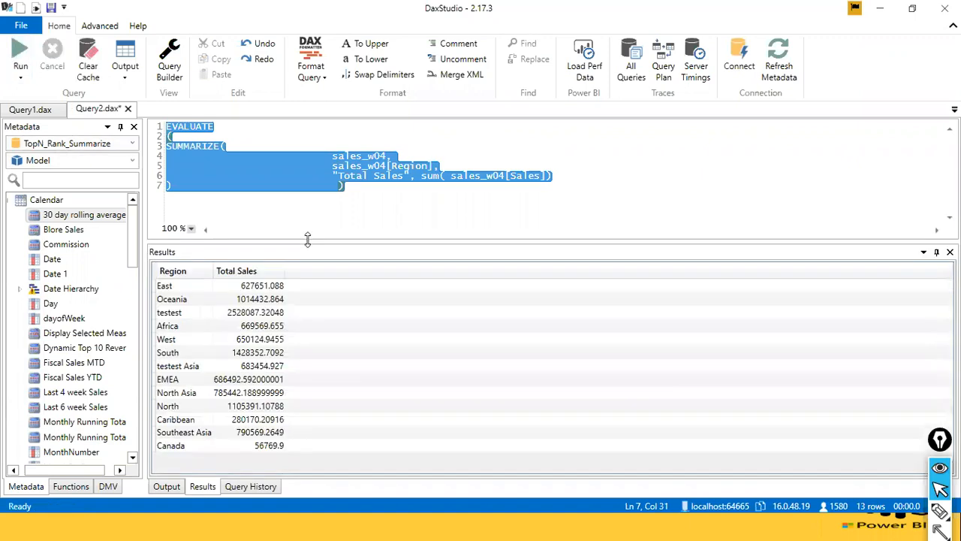
pyautogui.click(167, 486)
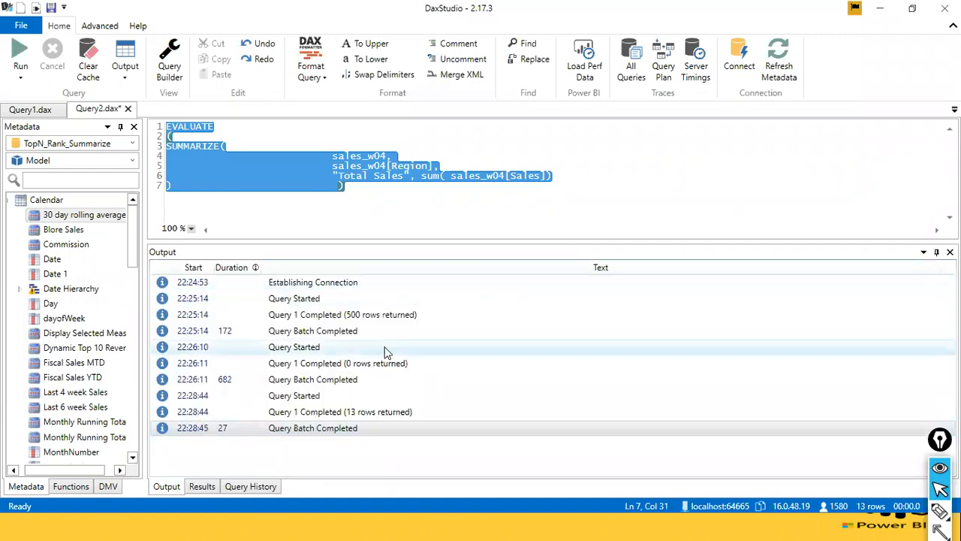
pyautogui.click(291, 185)
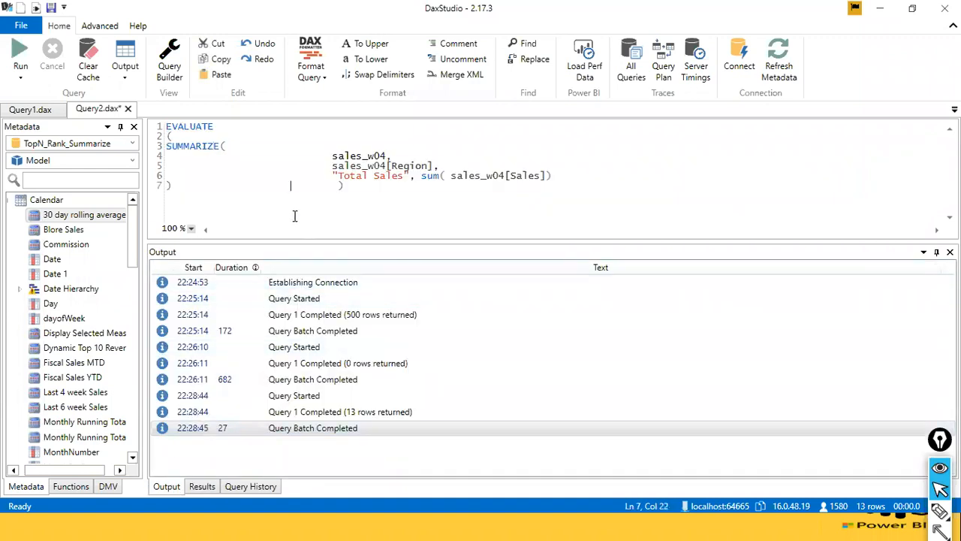
pyautogui.moveTo(295, 216); pyautogui.dragTo(166, 156)
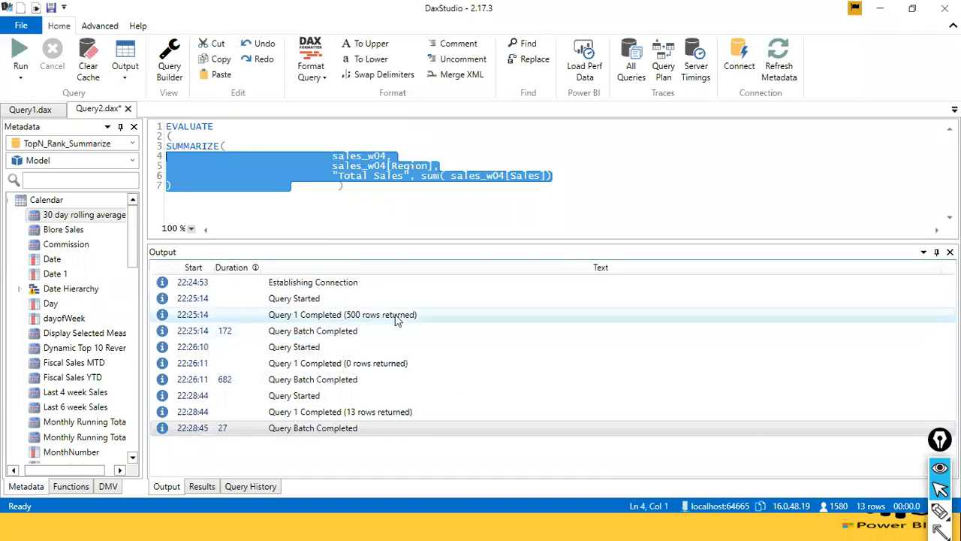
pyautogui.click(201, 485)
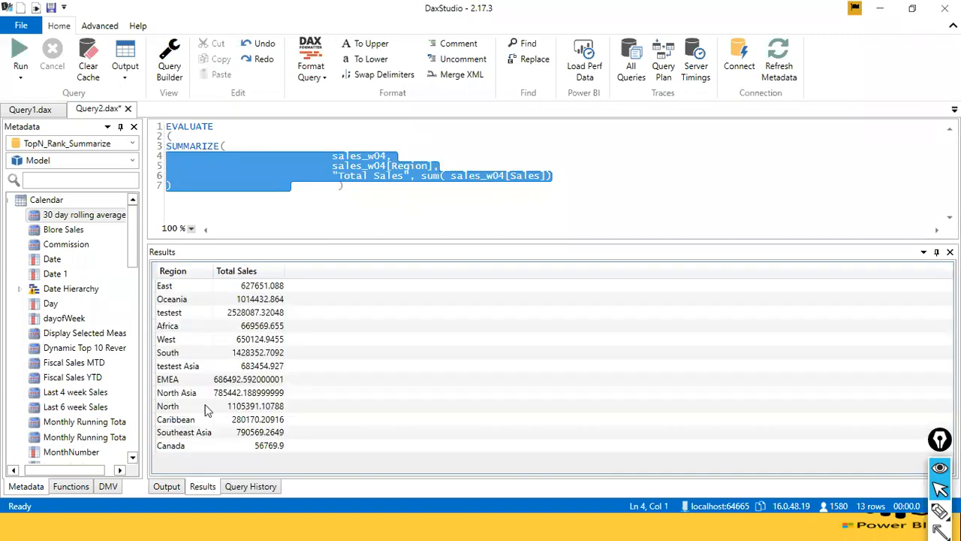
# Examine the SUMMARIZE arguments: the sales_w04 table, the sales_w04[Region] grouping column and the Total Sales expression.
pyautogui.click(451, 176)
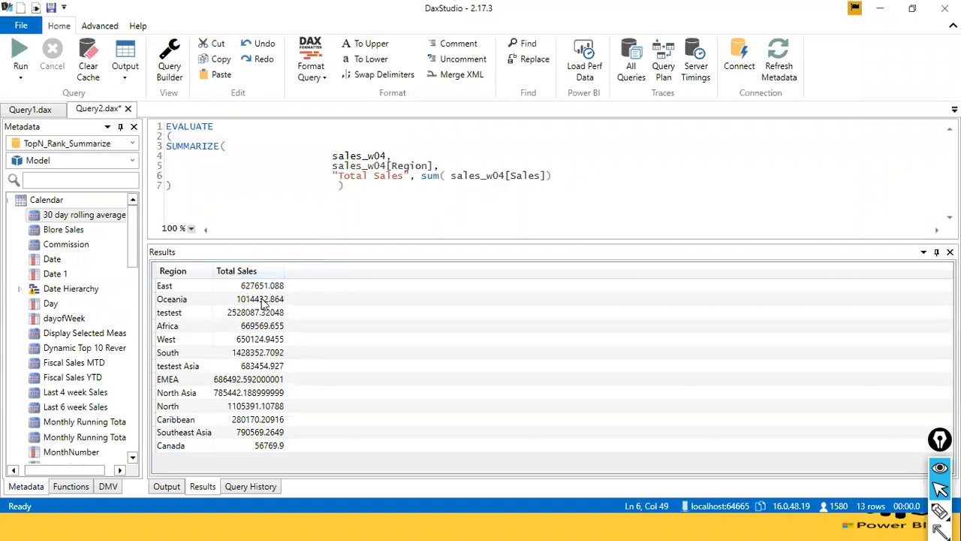
pyautogui.click(255, 149)
pyautogui.moveTo(403, 156); pyautogui.dragTo(334, 158)
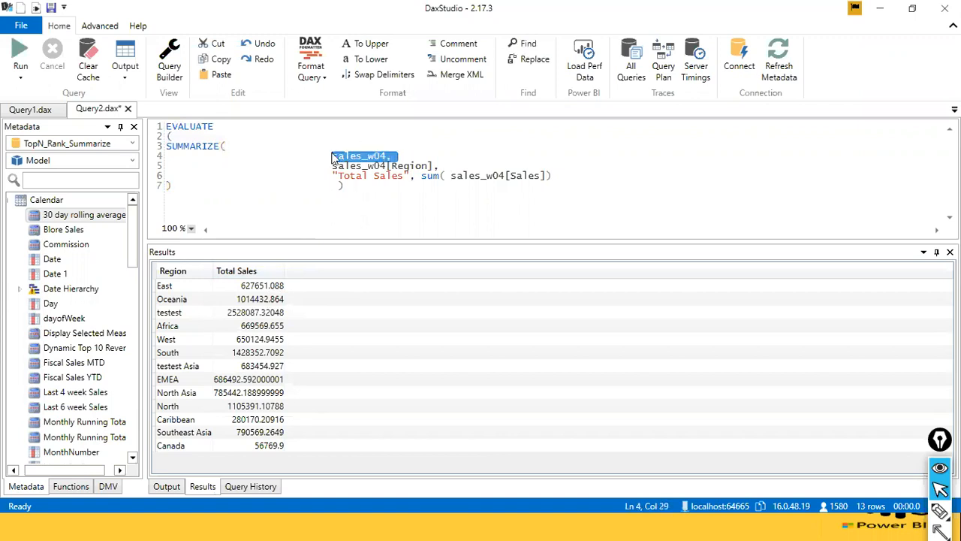
pyautogui.click(350, 165)
pyautogui.click(453, 165)
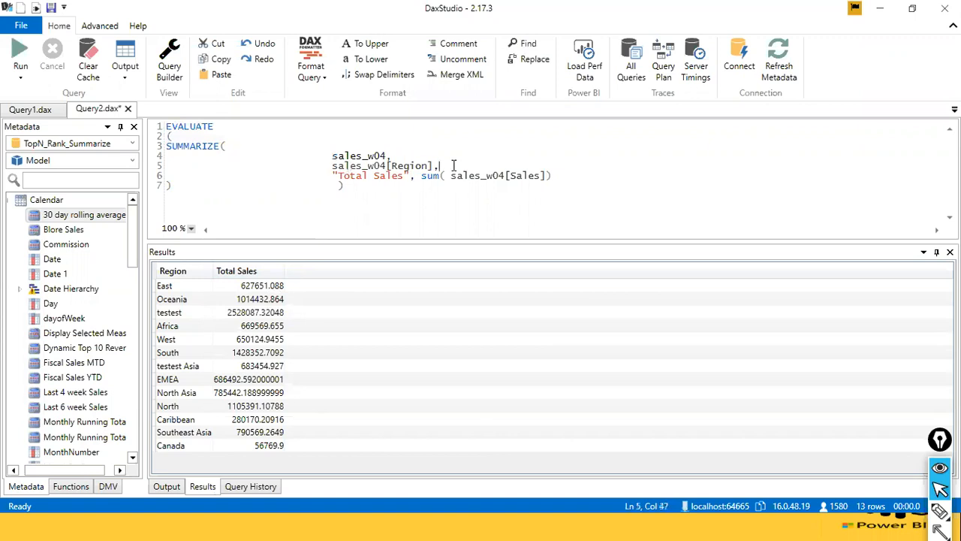
pyautogui.moveTo(454, 165); pyautogui.dragTo(298, 168)
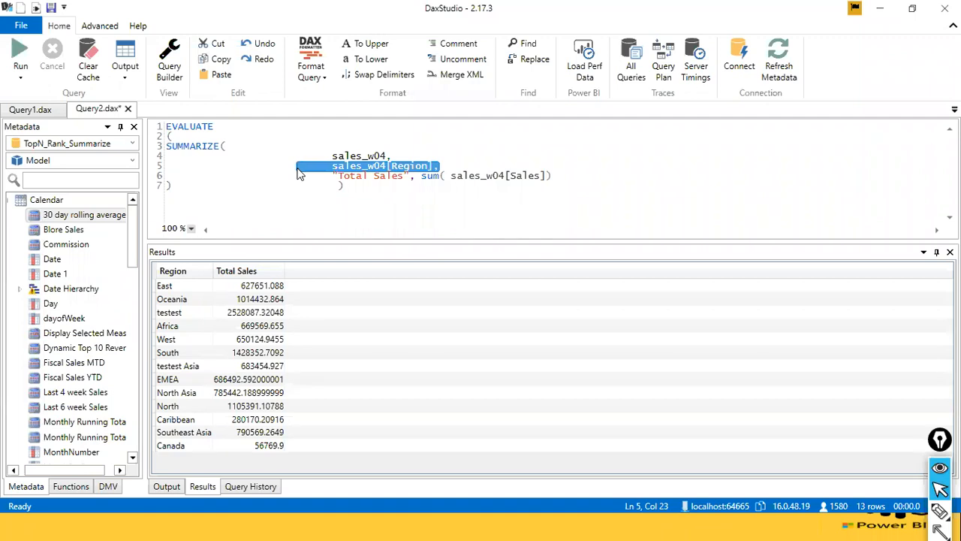
pyautogui.click(388, 156)
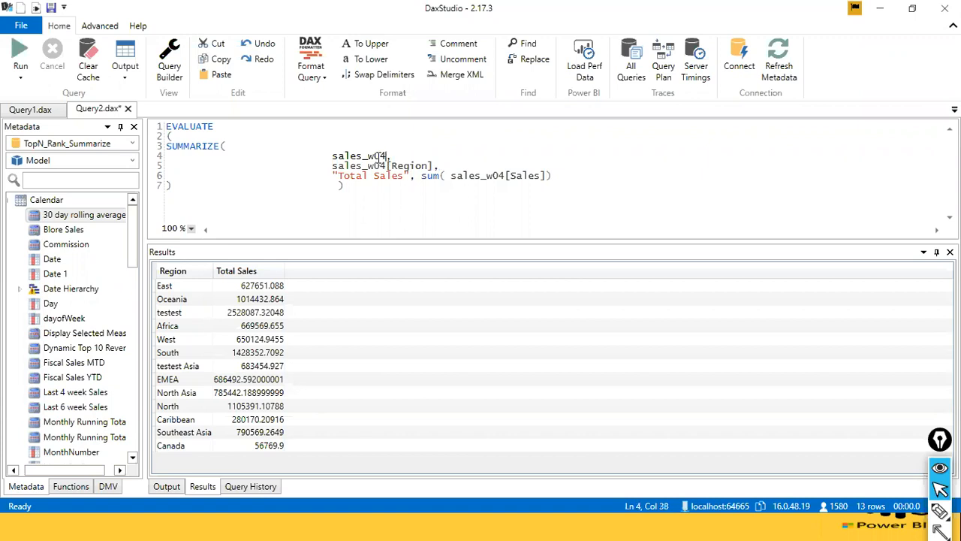
pyautogui.click(368, 166)
# Add two // comment marker lines above EVALUATE with blank lines between them for an SQL comparison.
pyautogui.hotkey('ctrl', 'Home')
pyautogui.press('Return')
pyautogui.press('Return')
pyautogui.press('Up')
pyautogui.press('Up')
pyautogui.write('//')
pyautogui.press('Return')
pyautogui.press('Return')
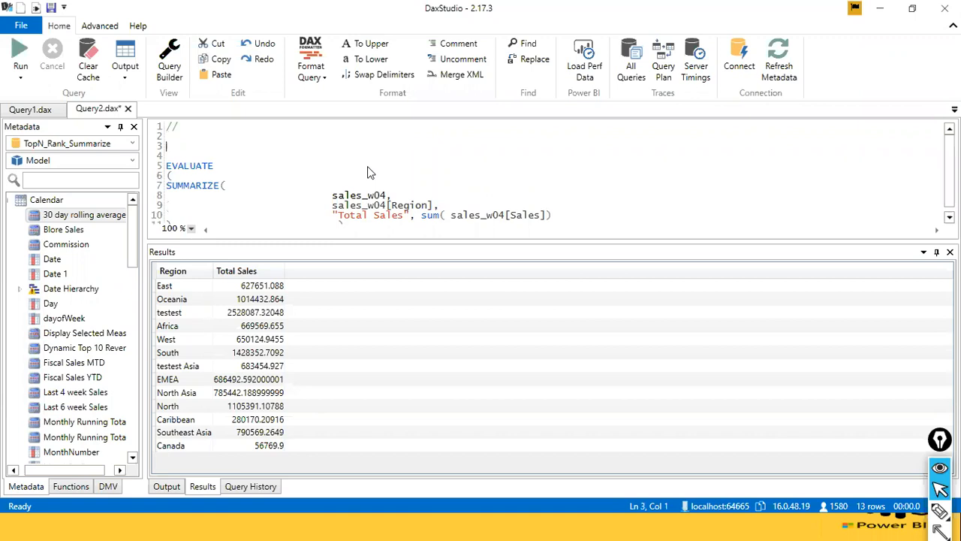
pyautogui.write('//')
pyautogui.press('Up')
pyautogui.press('Return')
pyautogui.press('Up')
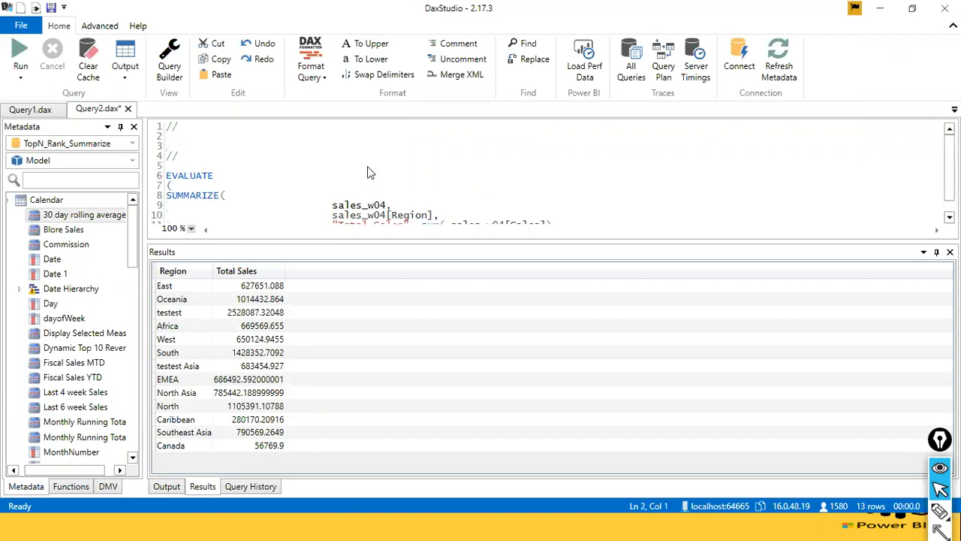
# Write SELECT SUM(Sales) on the line below the first // marker.
pyautogui.write('SELECT SUM')
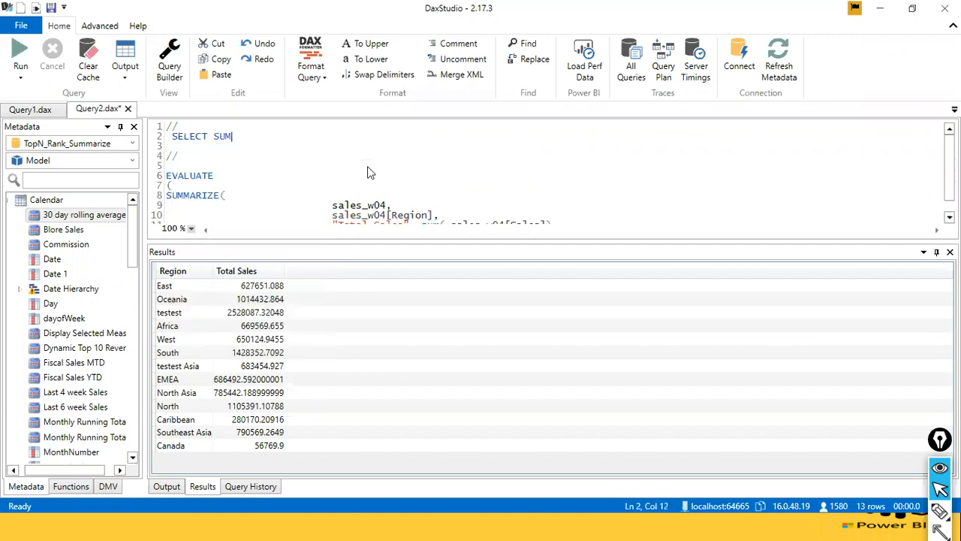
pyautogui.press('BackSpace')
pyautogui.write('M(')
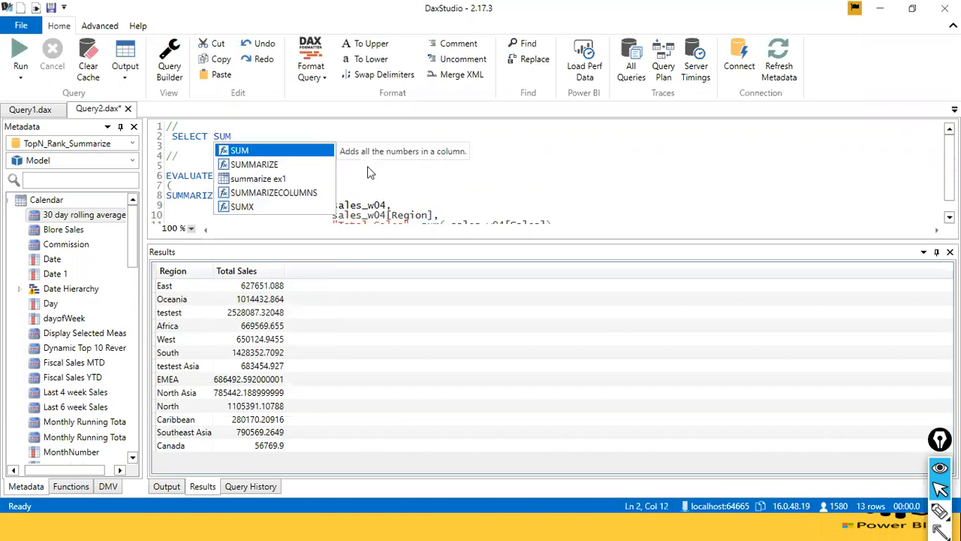
pyautogui.write('Sales)')
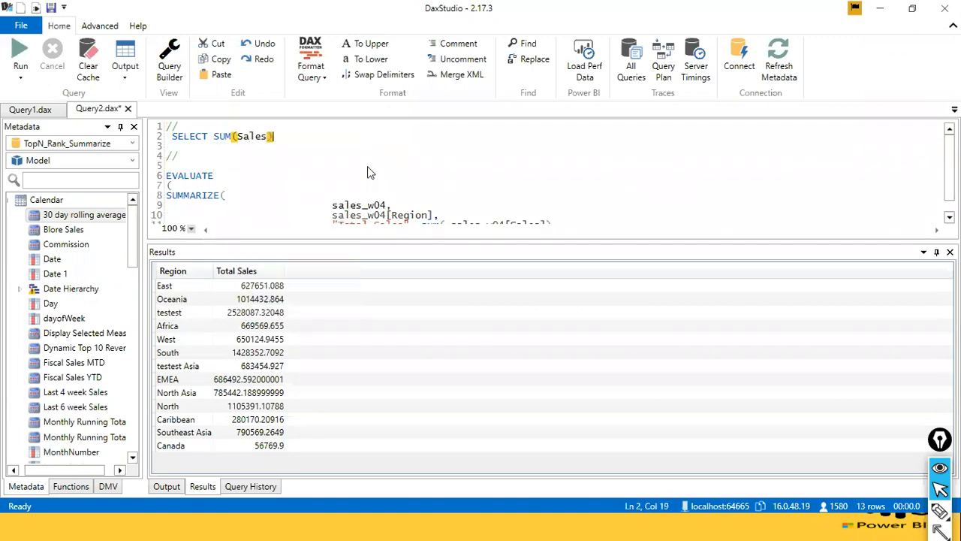
pyautogui.write(' as')
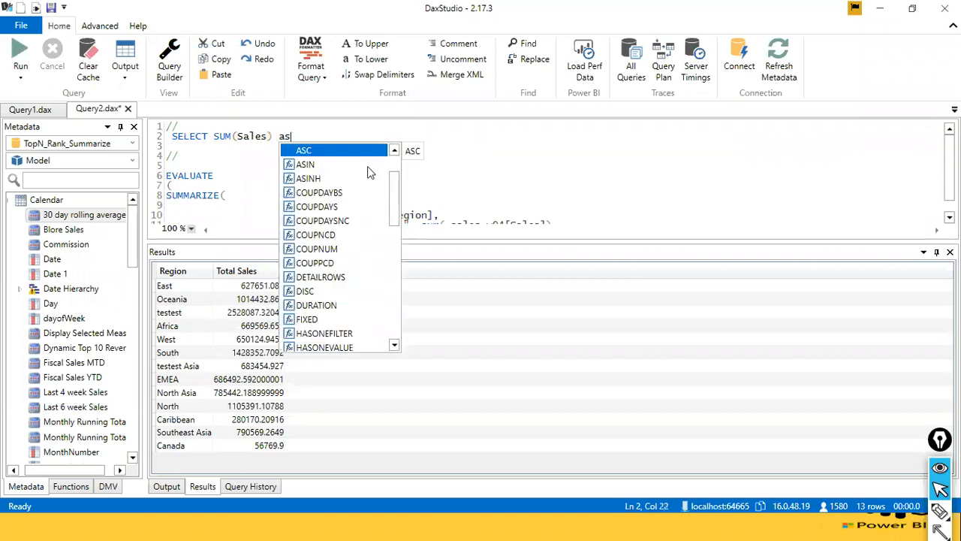
pyautogui.write(' "tO')
# Extend the SELECT line with as "Total Sales" FROM sales_w04.
pyautogui.press('BackSpace')
pyautogui.press('BackSpace')
pyautogui.write('Total')
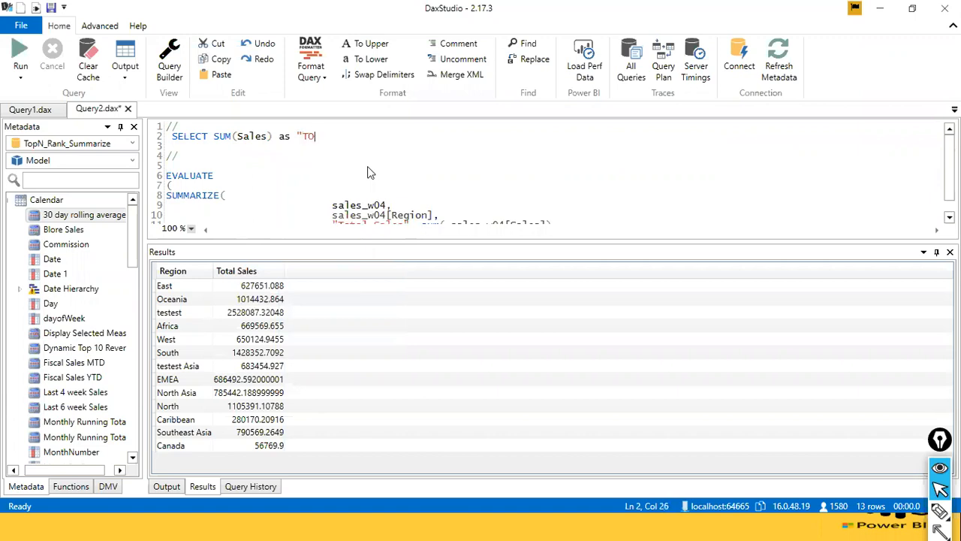
pyautogui.write(' Sale')
pyautogui.press('BackSpace')
pyautogui.press('BackSpace')
pyautogui.write('les" FROM ')
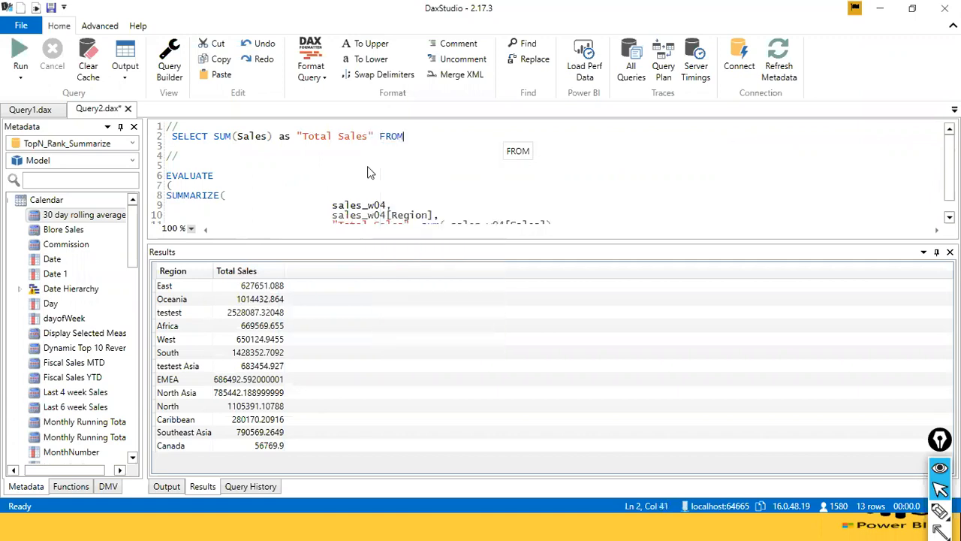
pyautogui.write('sales_w04')
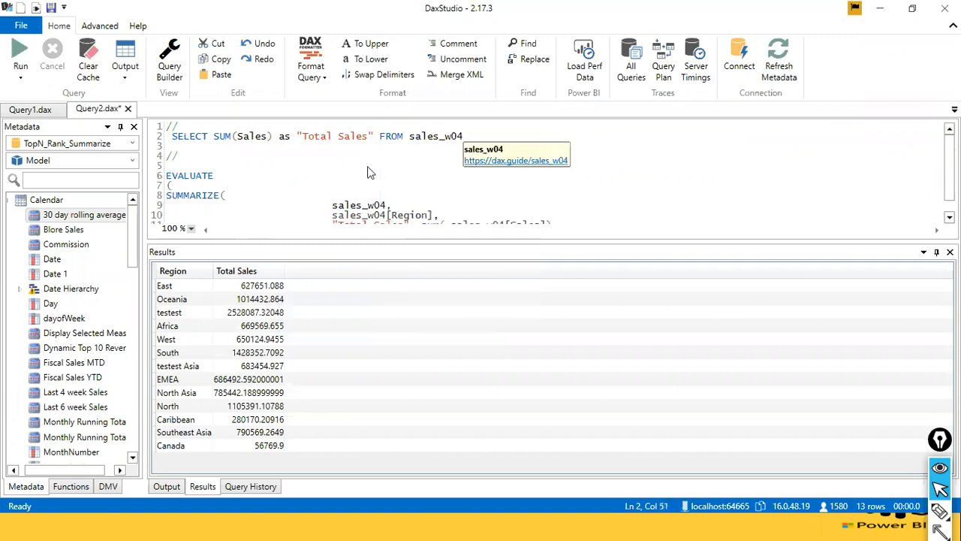
# Complete the SELECT line with sales_w04 and write GROUP BY (sales_w04[Region]) on the line below it.
pyautogui.press('Return')
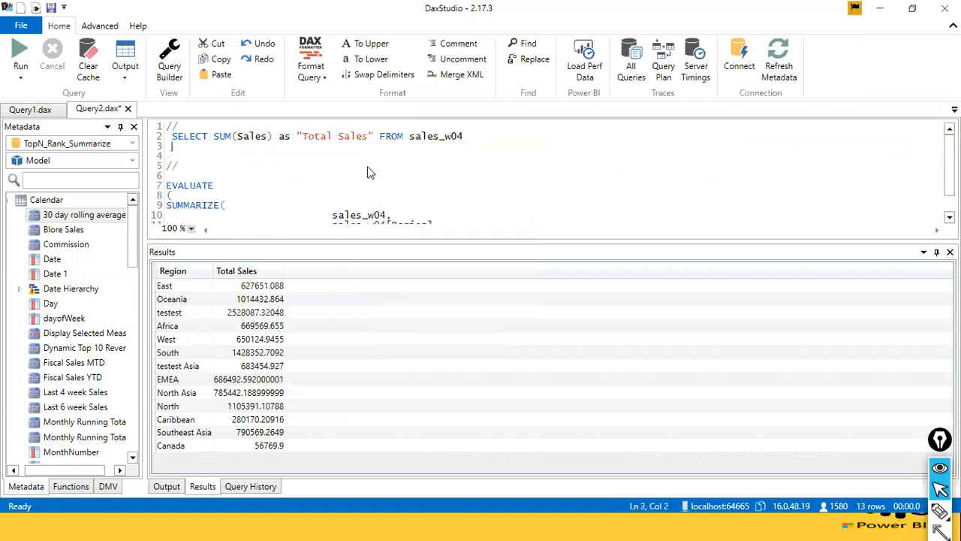
pyautogui.write('gg')
pyautogui.press('BackSpace')
pyautogui.press('BackSpace')
pyautogui.write('GROUP BY  (')
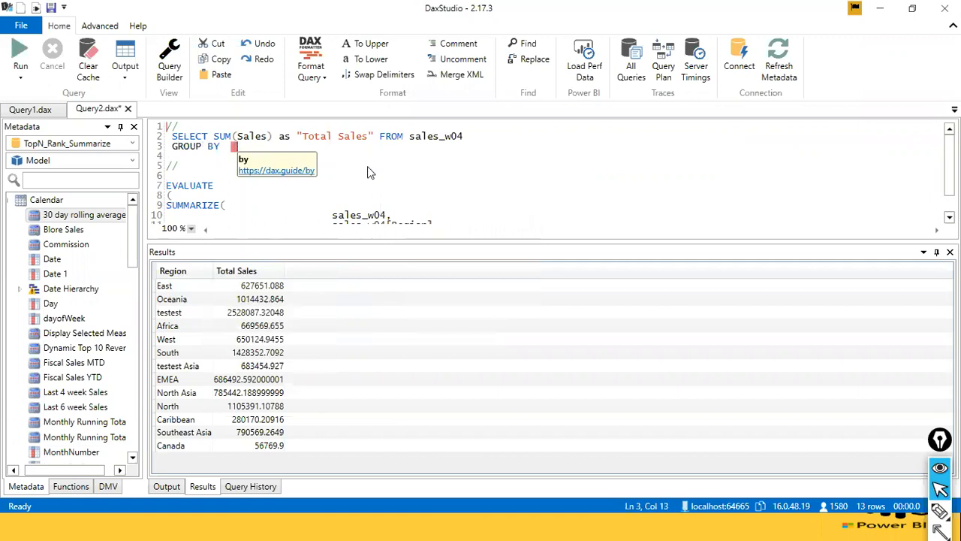
pyautogui.write(' sales_w04')
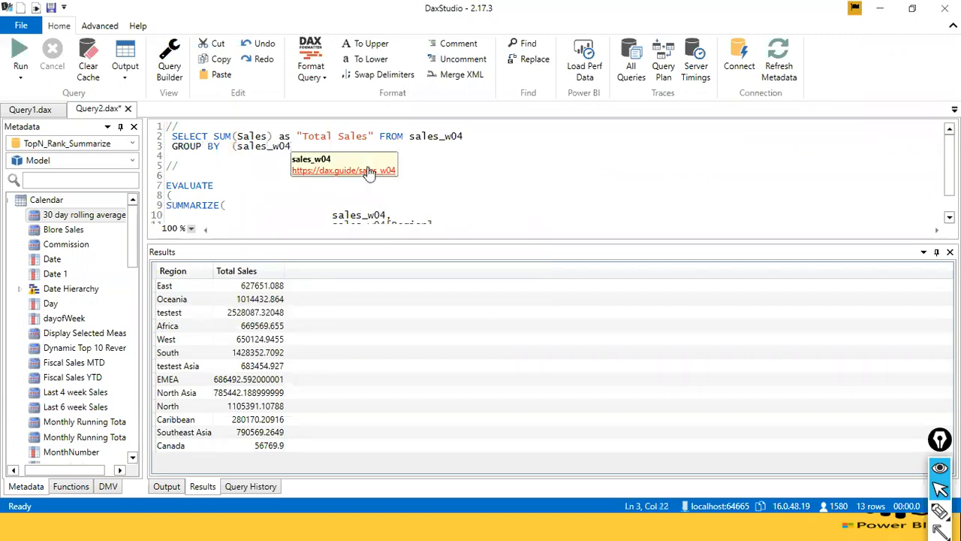
pyautogui.write('[re')
pyautogui.press('Tab')
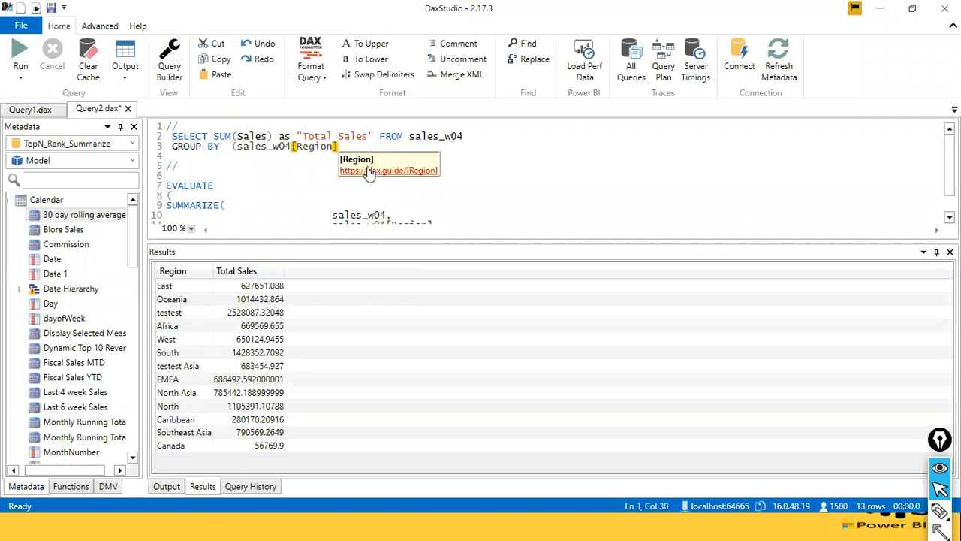
pyautogui.write(')')
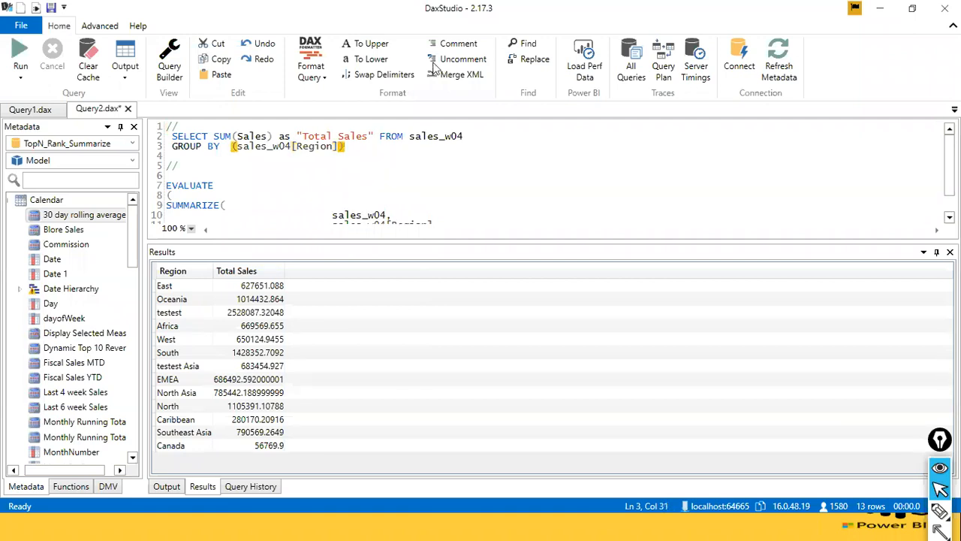
# Enlarge the query editor so the SQL query and the whole SUMMARIZE formula fit in view together.
pyautogui.click(463, 166)
pyautogui.scroll(-1, 431, 173)
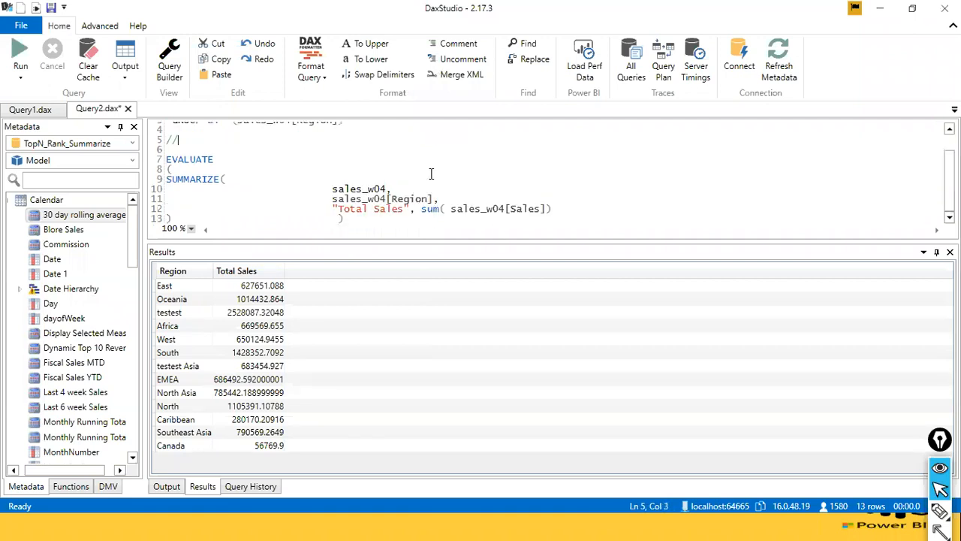
pyautogui.scroll(1, 349, 206)
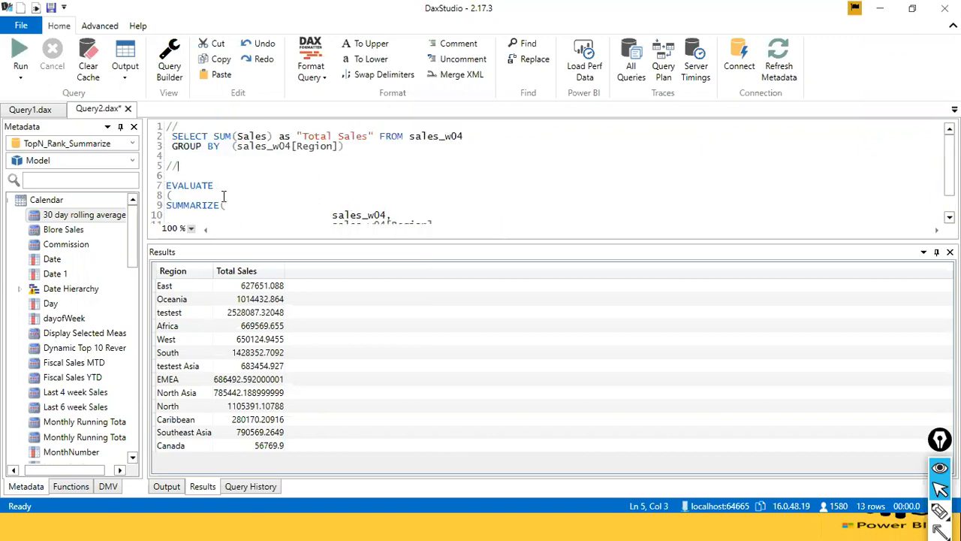
pyautogui.scroll(-1, 225, 198)
pyautogui.scroll(1, 320, 192)
pyautogui.moveTo(434, 137); pyautogui.dragTo(463, 138)
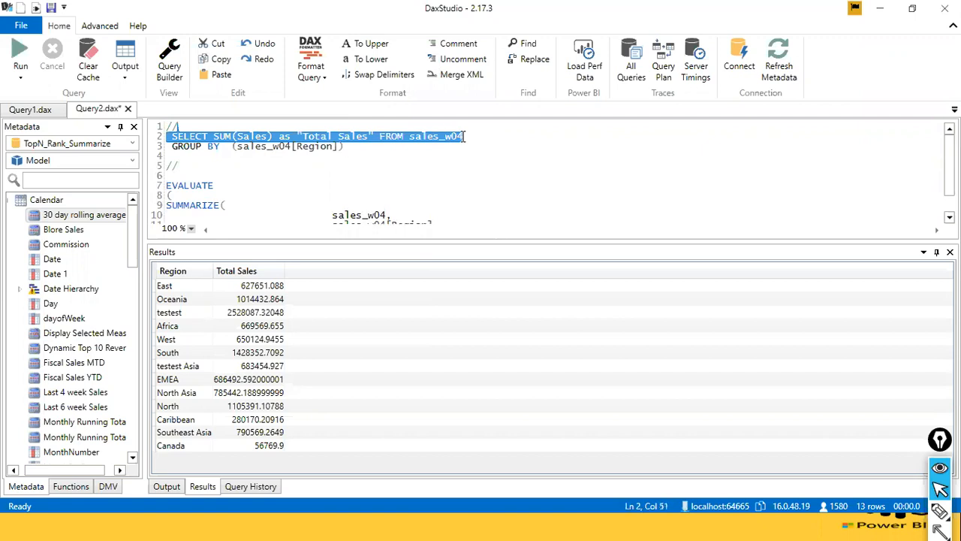
pyautogui.click(465, 139)
pyautogui.doubleClick(446, 135)
pyautogui.click(458, 138)
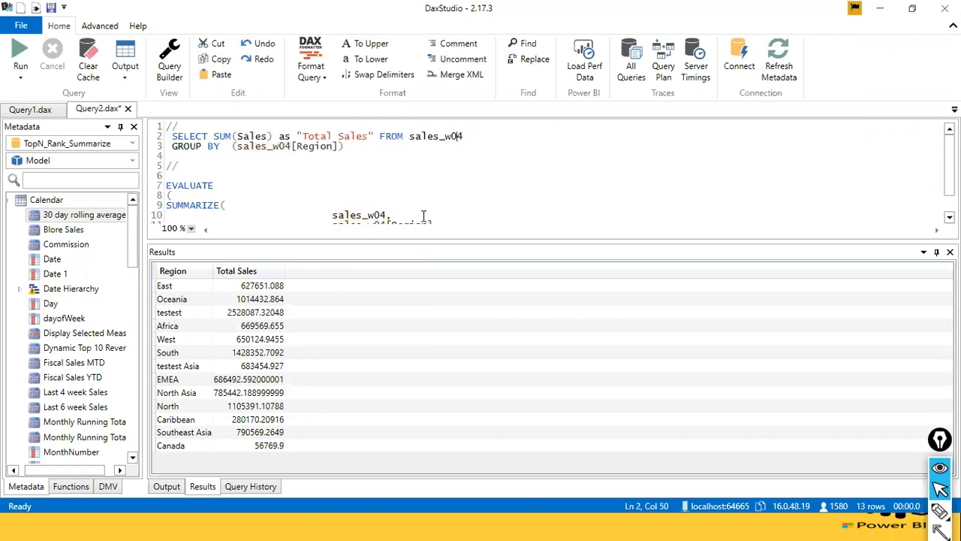
pyautogui.moveTo(417, 240); pyautogui.dragTo(390, 350)
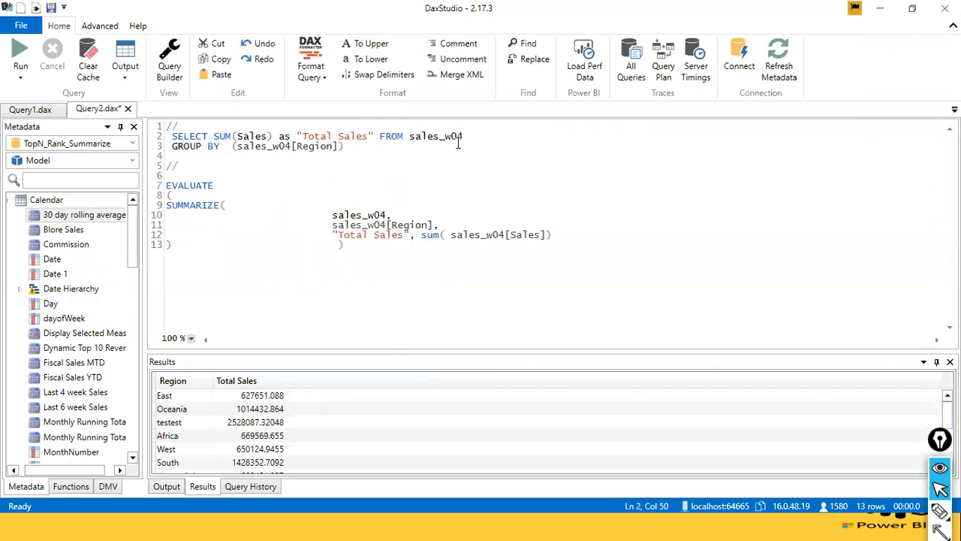
# Annotate the query with red arrows from the SQL table, grouping column and boxed SUM(Sales) as "Total Sales" to the matching SUMMARIZE arguments.
pyautogui.hotkey('ctrl', 'shift', 'F12')
pyautogui.moveTo(441, 140); pyautogui.dragTo(375, 205)
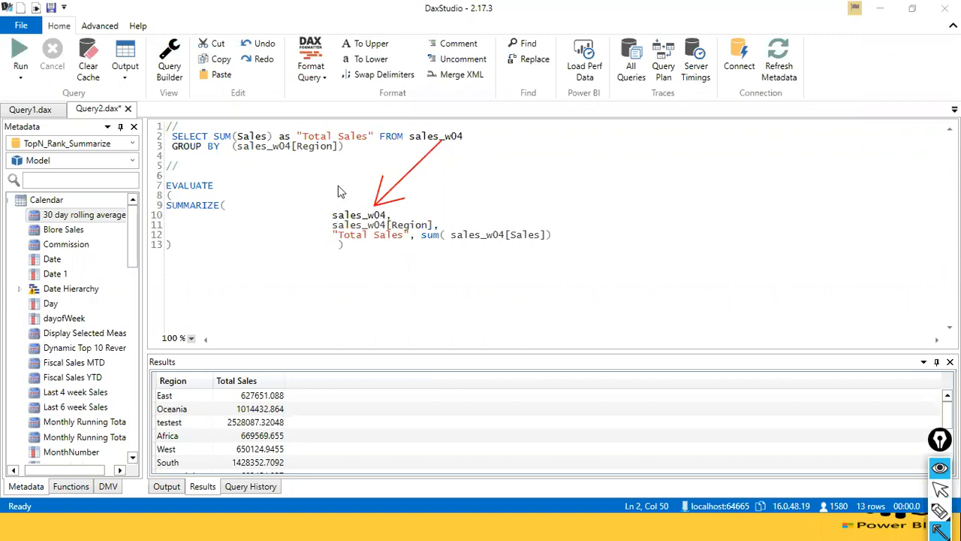
pyautogui.moveTo(287, 154)
pyautogui.mouseDown()
pyautogui.moveTo(334, 181)
pyautogui.moveTo(364, 220)
pyautogui.mouseUp()
pyautogui.moveTo(213, 122)
pyautogui.mouseDown()
pyautogui.moveTo(244, 145)
pyautogui.moveTo(381, 143)
pyautogui.mouseUp()
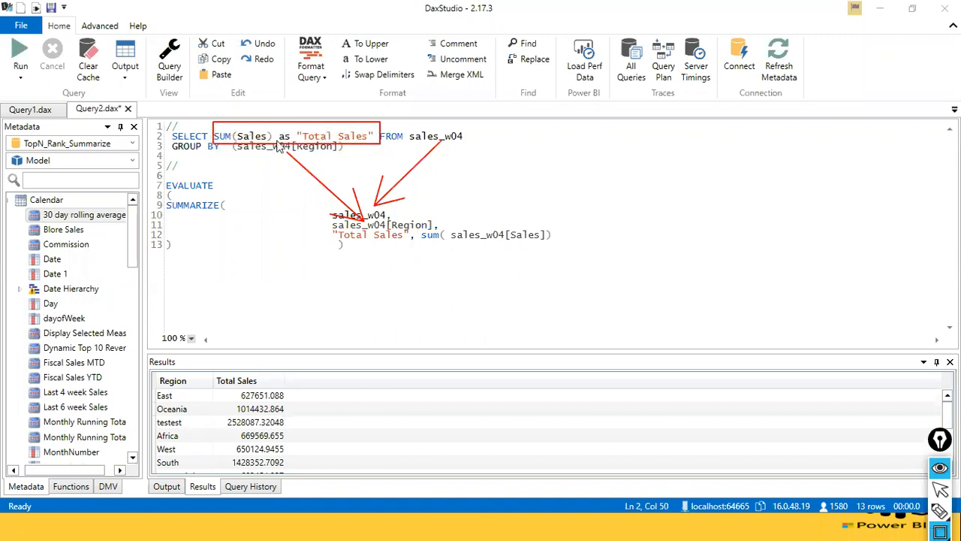
pyautogui.moveTo(361, 144)
pyautogui.mouseDown()
pyautogui.moveTo(376, 177)
pyautogui.moveTo(449, 237)
pyautogui.mouseUp()
pyautogui.moveTo(348, 145); pyautogui.dragTo(349, 237)
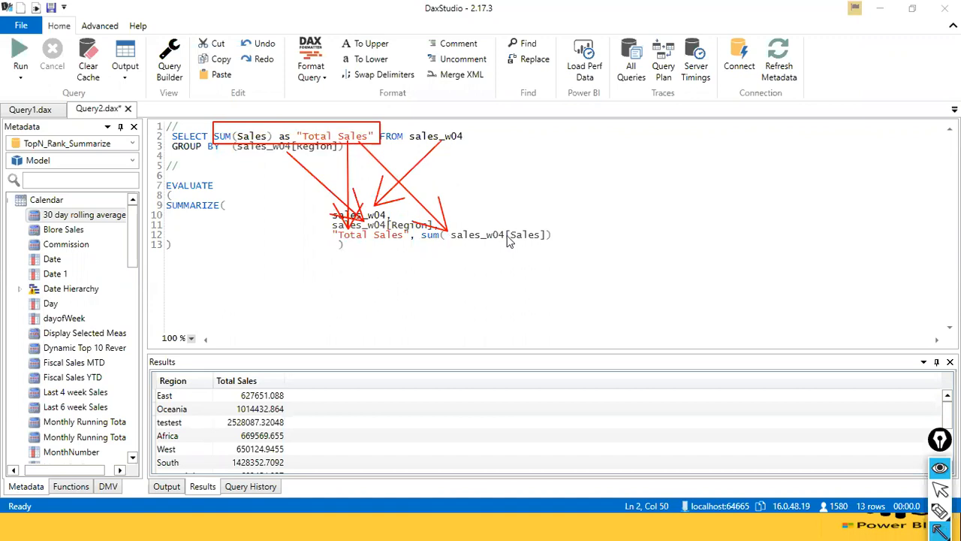
# Switch to Power BI Desktop, clear the red annotations and close the summarize ex1 measure formula without committing it.
pyautogui.hotkey('alt', 'Tab')
pyautogui.hotkey('alt', 'Tab')
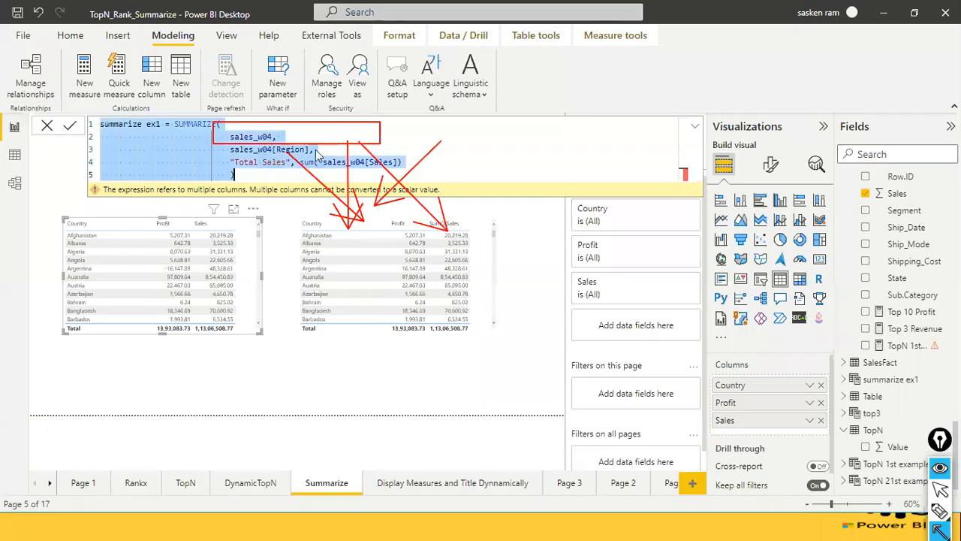
pyautogui.hotkey('ctrl', 'shift', '7')
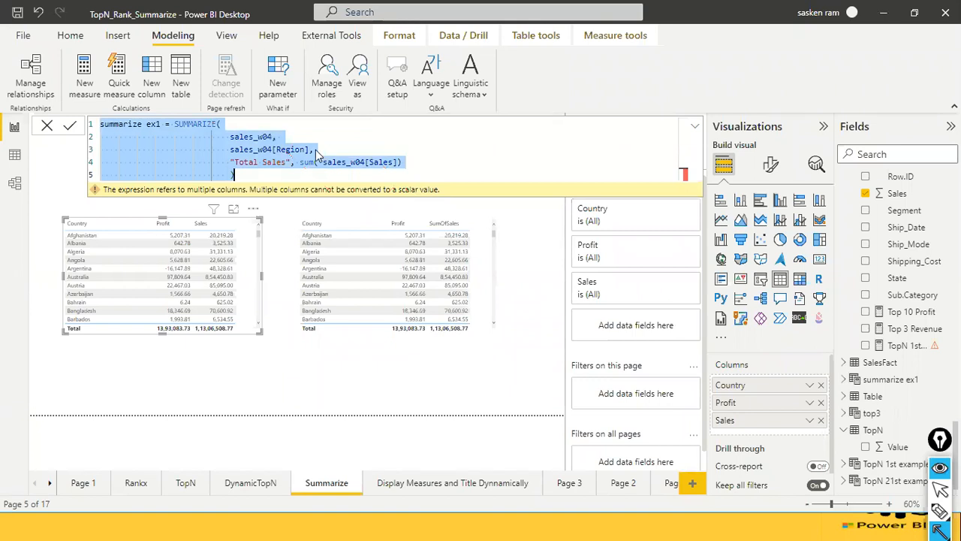
pyautogui.click(316, 154)
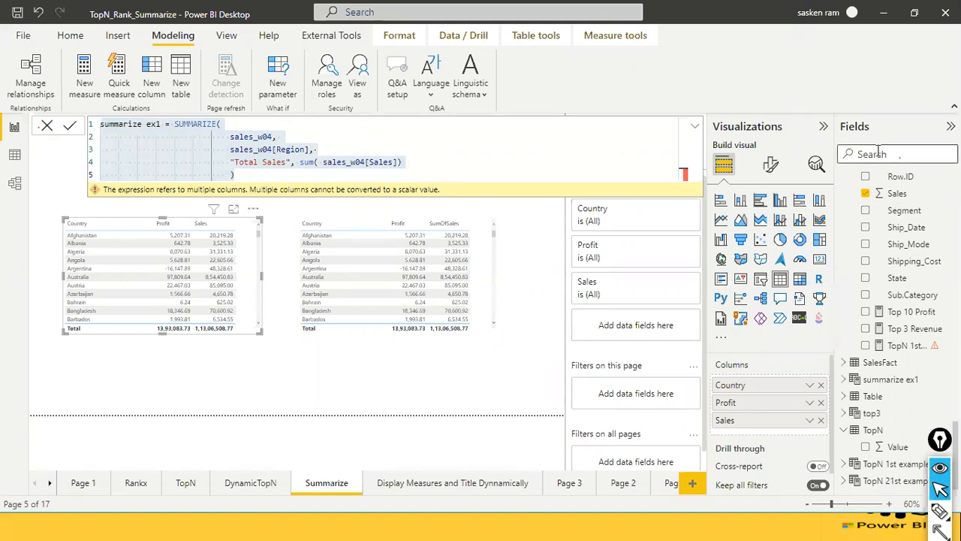
pyautogui.hotkey('alt', 'Tab')
pyautogui.hotkey('alt', 'Tab')
pyautogui.hotkey('alt', 'Tab')
pyautogui.click(47, 127)
# Search the fields for "summa" and view the formulas of the summarize ex1 measure and the summarize ex1 table.
pyautogui.click(880, 150)
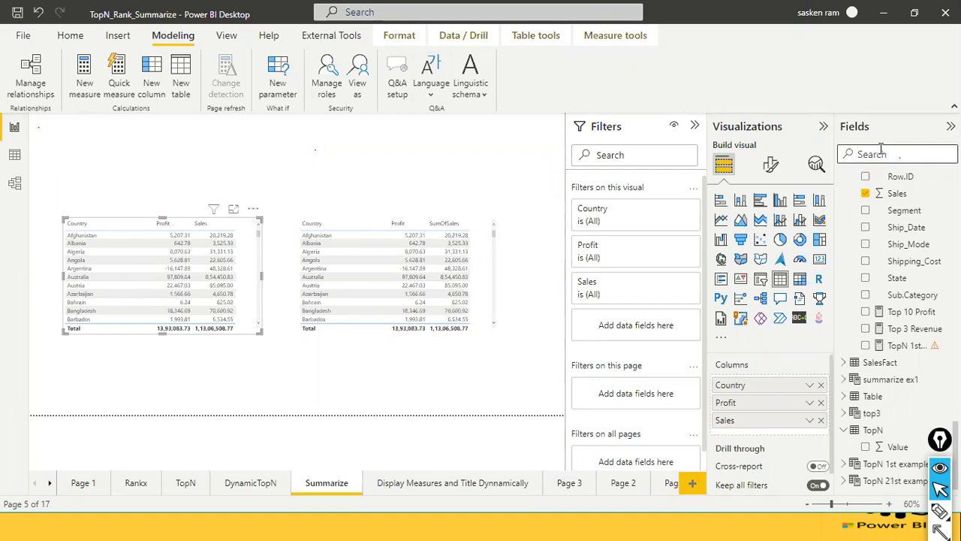
pyautogui.write('sum')
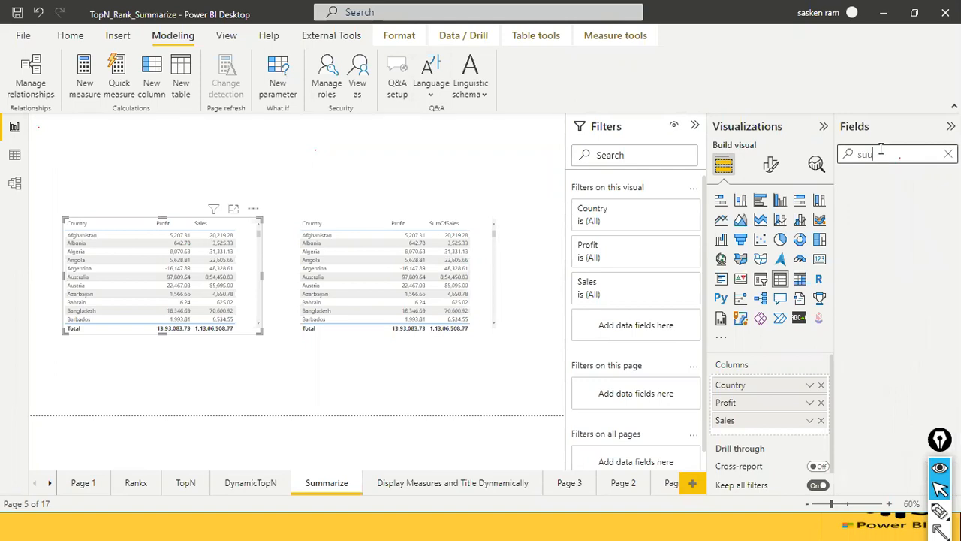
pyautogui.press('BackSpace')
pyautogui.write('mma')
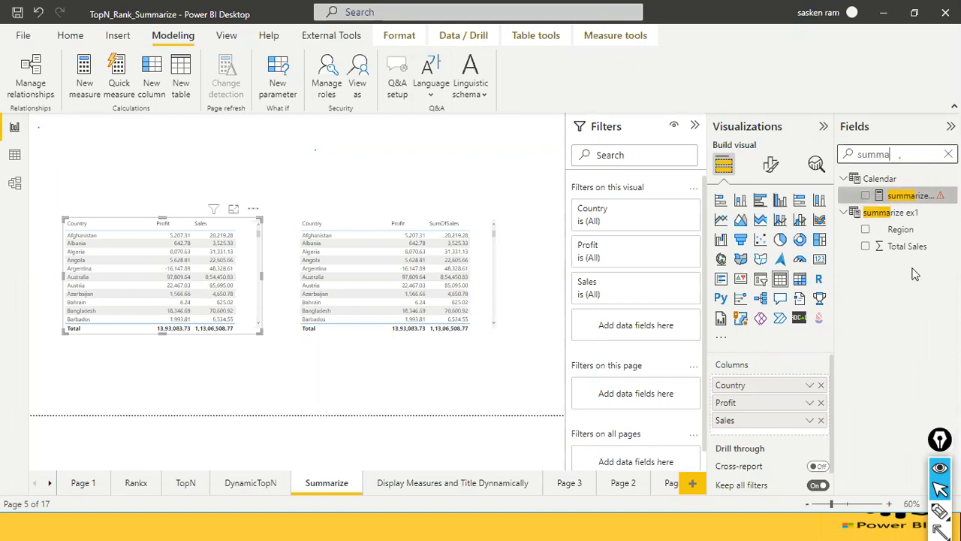
pyautogui.click(886, 197)
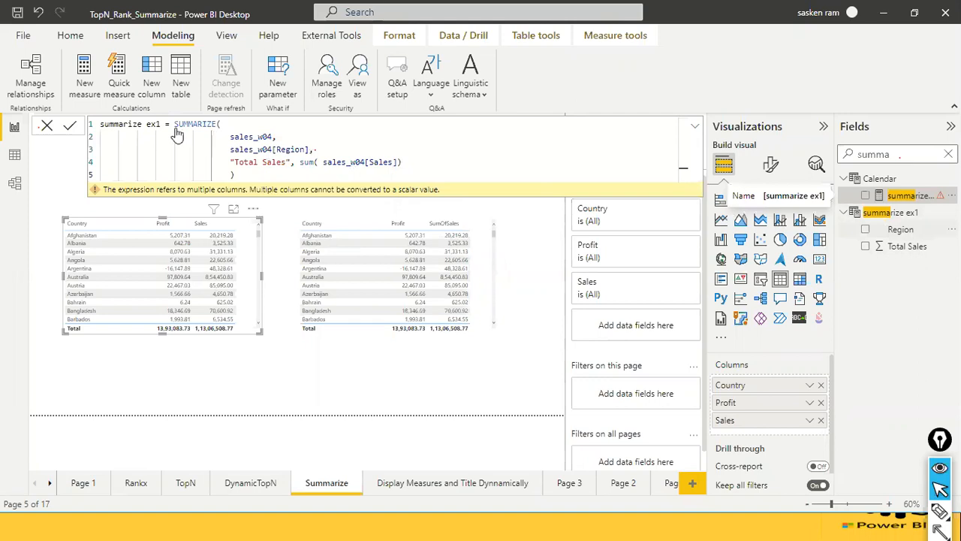
pyautogui.click(877, 214)
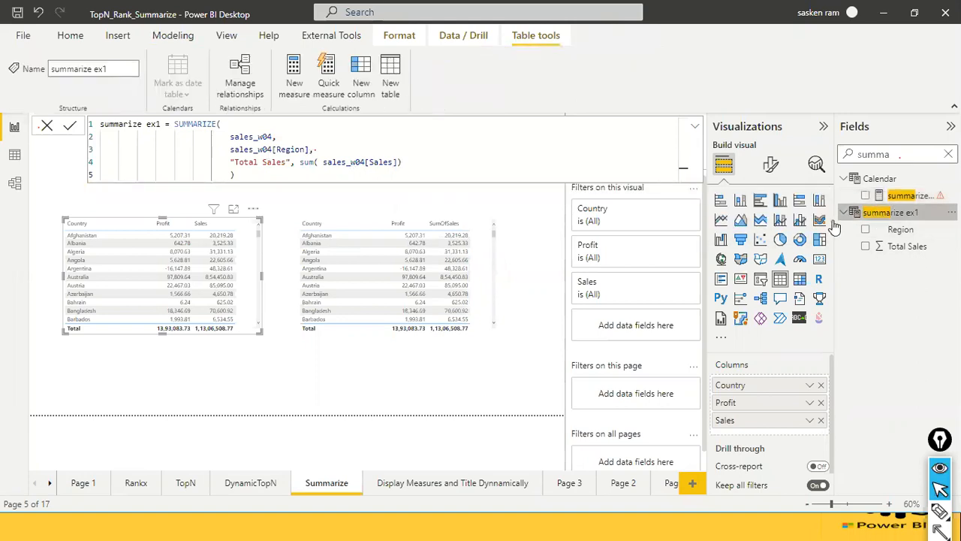
# Search for "summ" in Data view and display the rows of the summarize ex1 table.
pyautogui.click(15, 154)
pyautogui.click(867, 154)
pyautogui.write('summ')
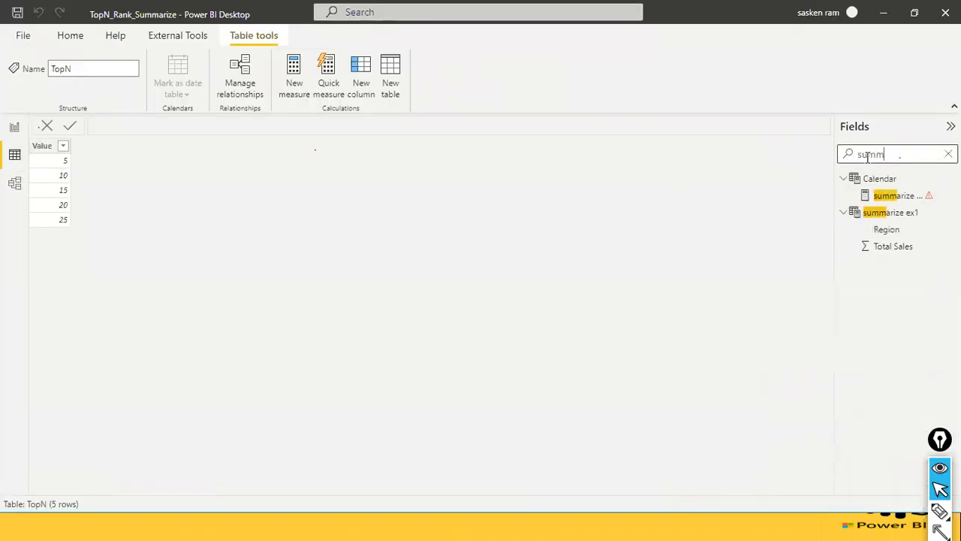
pyautogui.click(886, 214)
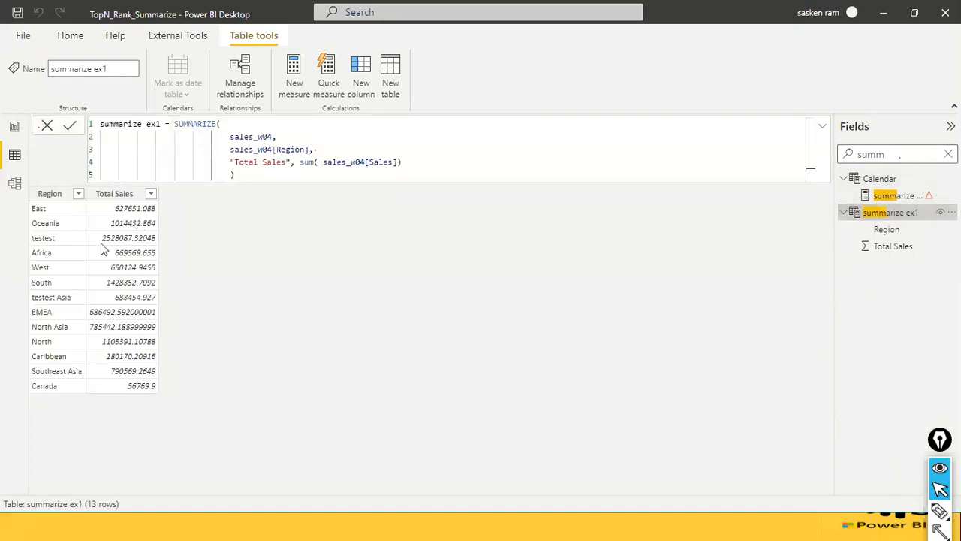
# Compare the summarize ex1 table's Region and Total Sales rows in Power BI Desktop with the query results in DAX Studio.
pyautogui.hotkey('alt', 'Tab')
pyautogui.press('Tab')
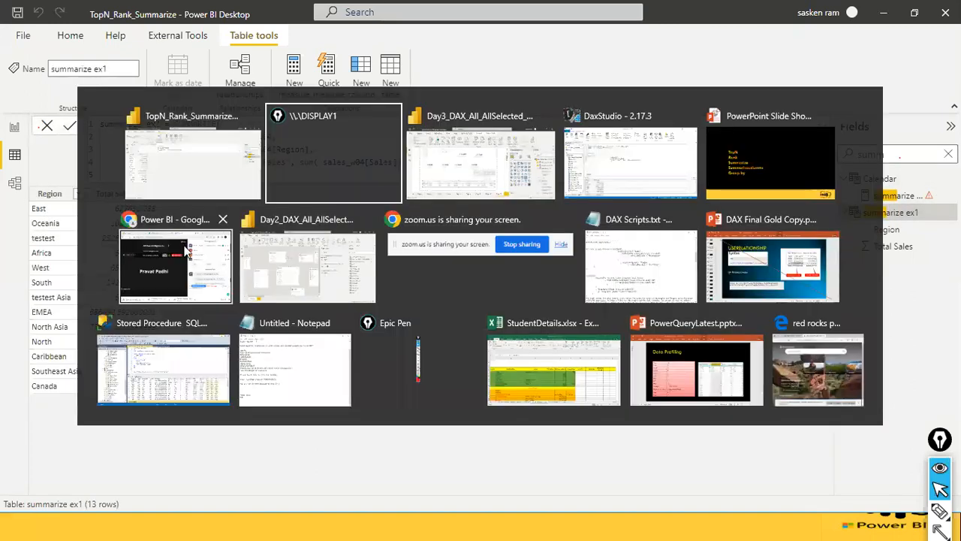
pyautogui.press('Tab')
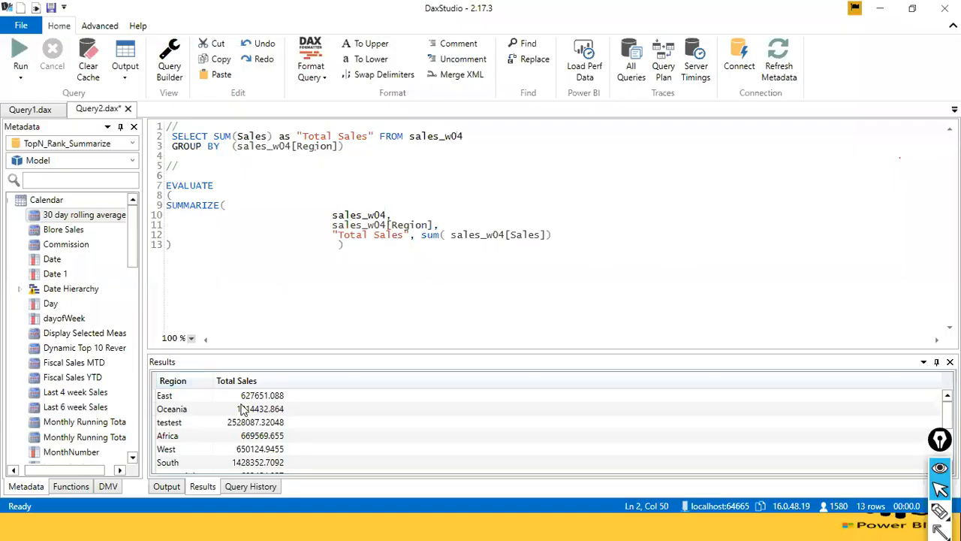
pyautogui.hotkey('alt', 'Tab')
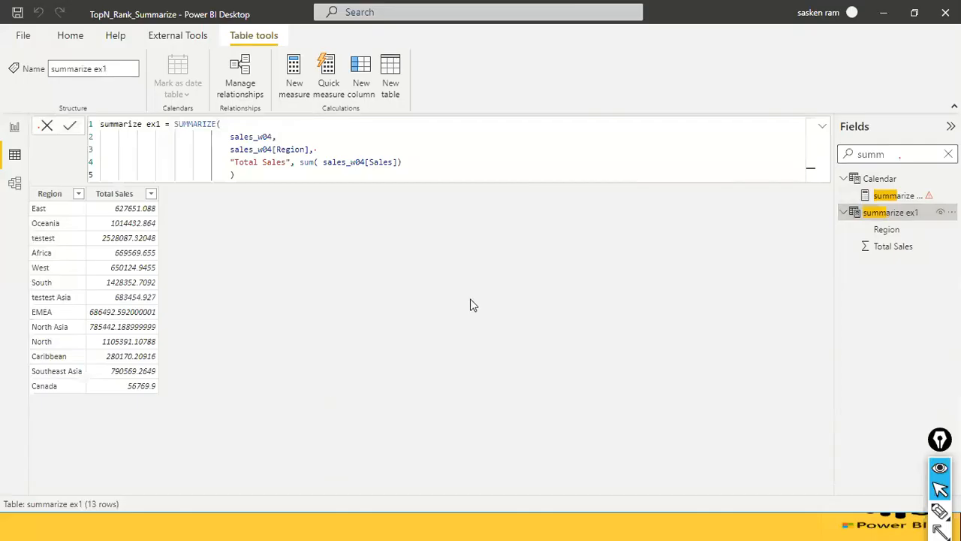
pyautogui.hotkey('alt', 'Tab')
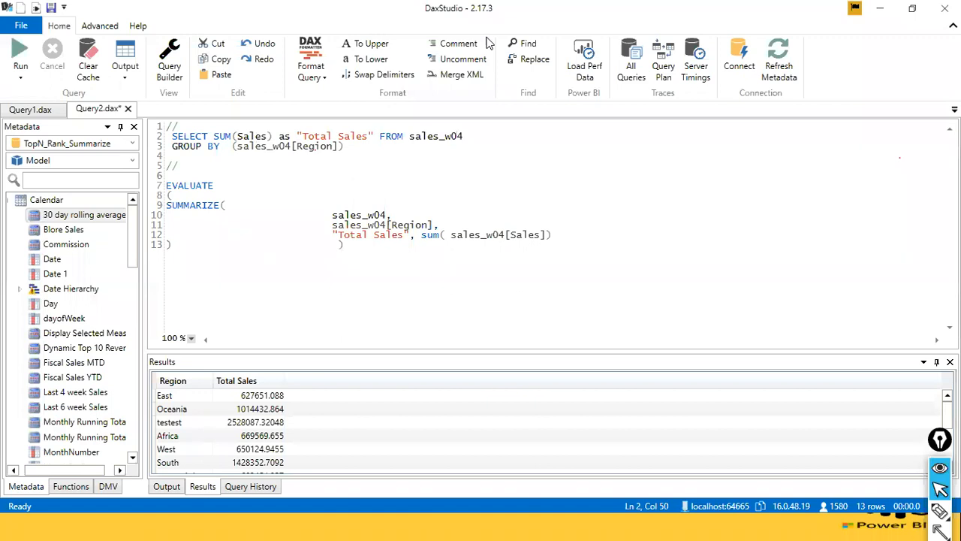
pyautogui.hotkey('alt', 'Tab')
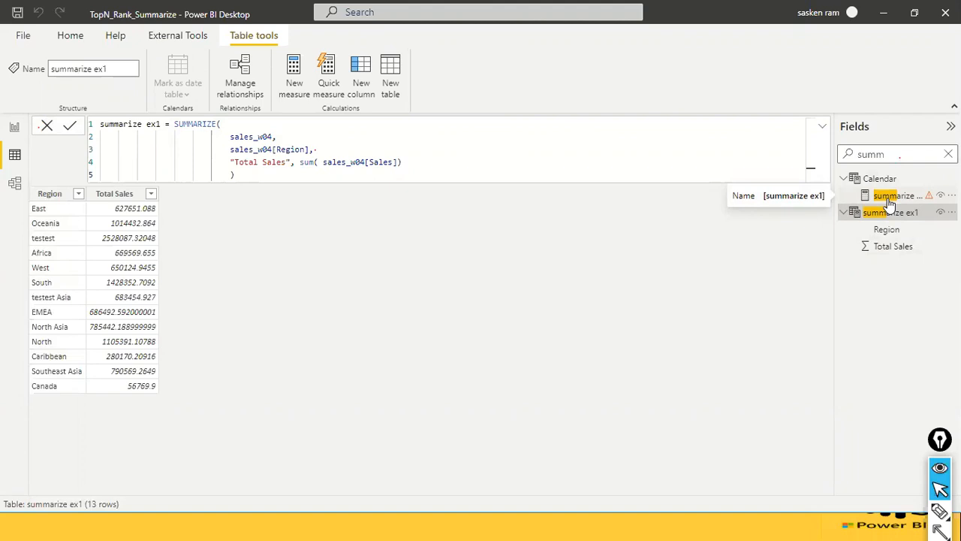
pyautogui.moveTo(931, 205)
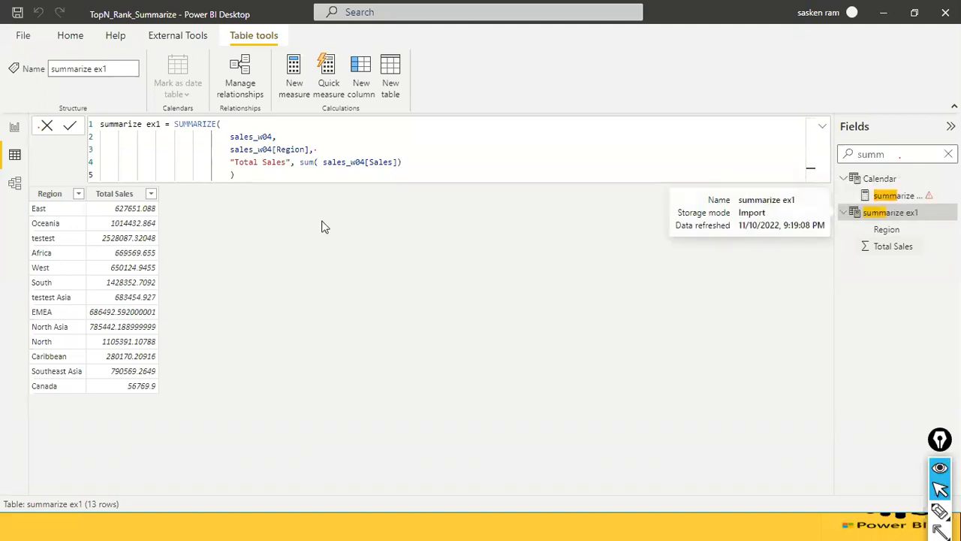
pyautogui.hotkey('alt', 'Tab')
pyautogui.hotkey('alt', 'Tab')
# Return Power BI Desktop to Report view and examine the EVALUATE SUMMARIZE query in DAX Studio.
pyautogui.click(14, 127)
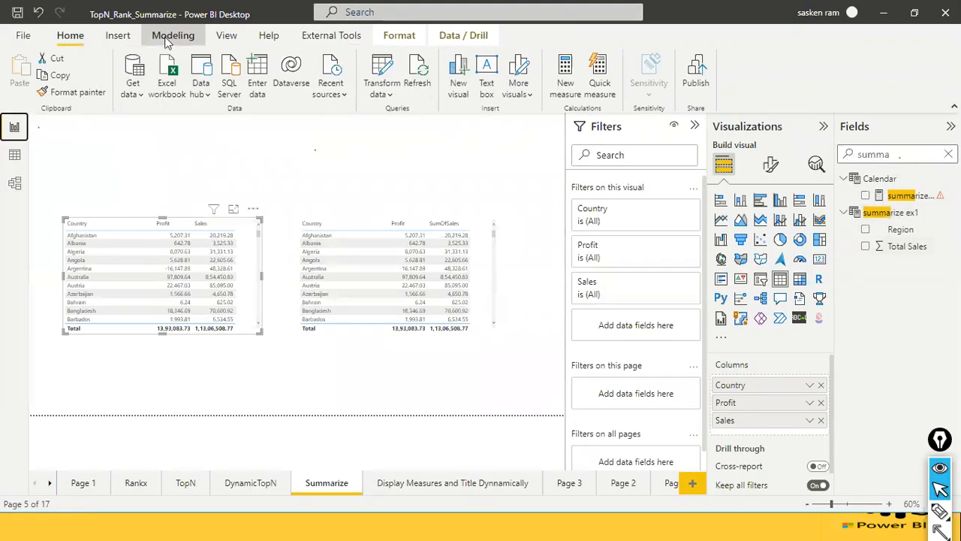
pyautogui.click(167, 39)
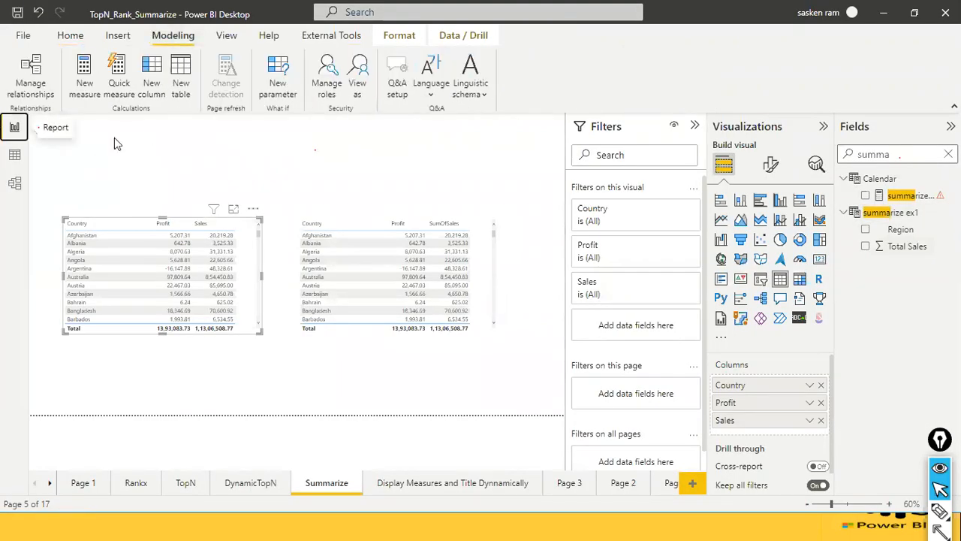
pyautogui.hotkey('alt', 'Tab')
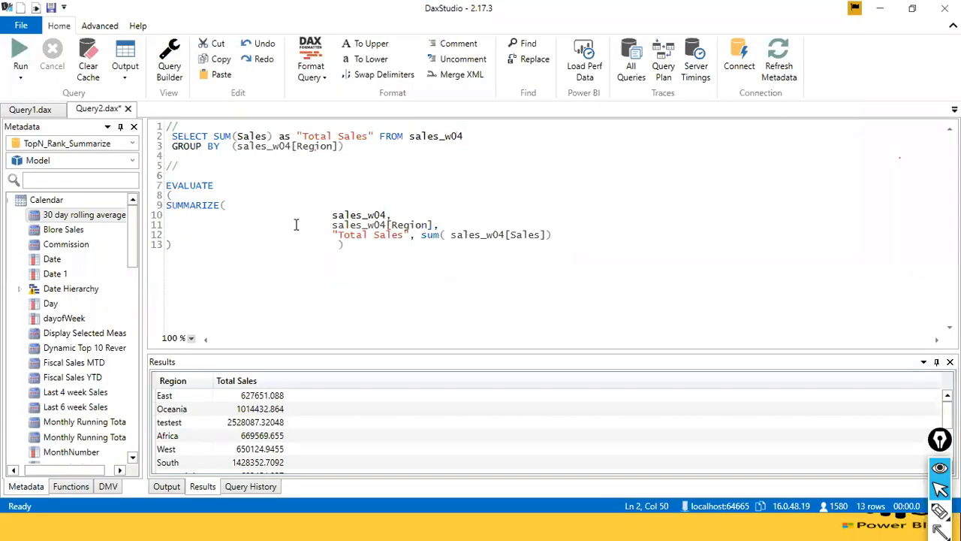
pyautogui.moveTo(297, 248); pyautogui.dragTo(166, 186)
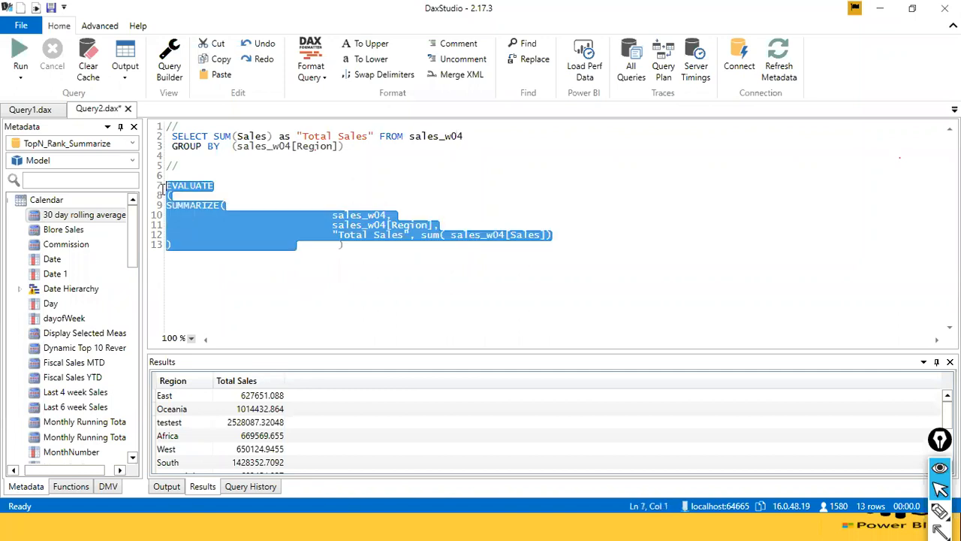
pyautogui.hotkey('alt', 'Tab')
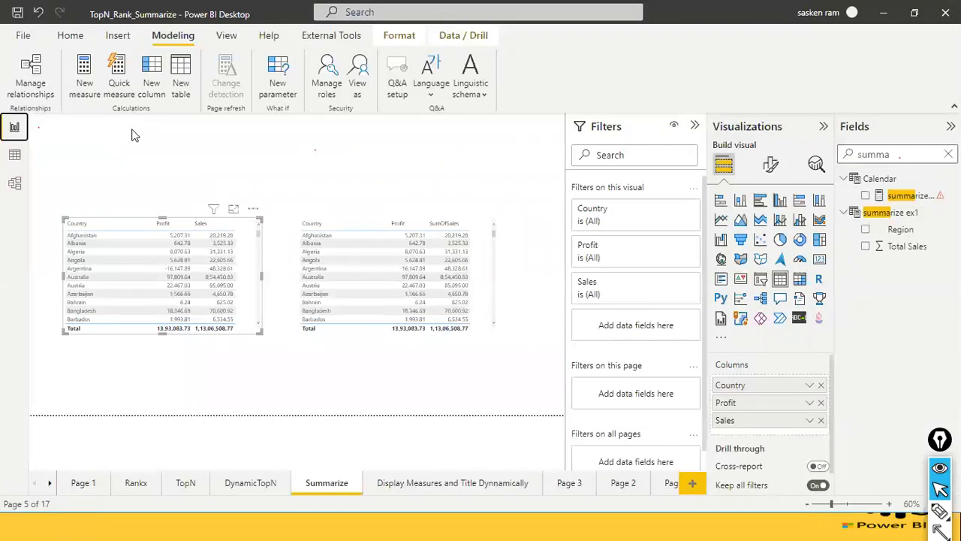
pyautogui.hotkey('alt', 'Tab')
pyautogui.click(497, 263)
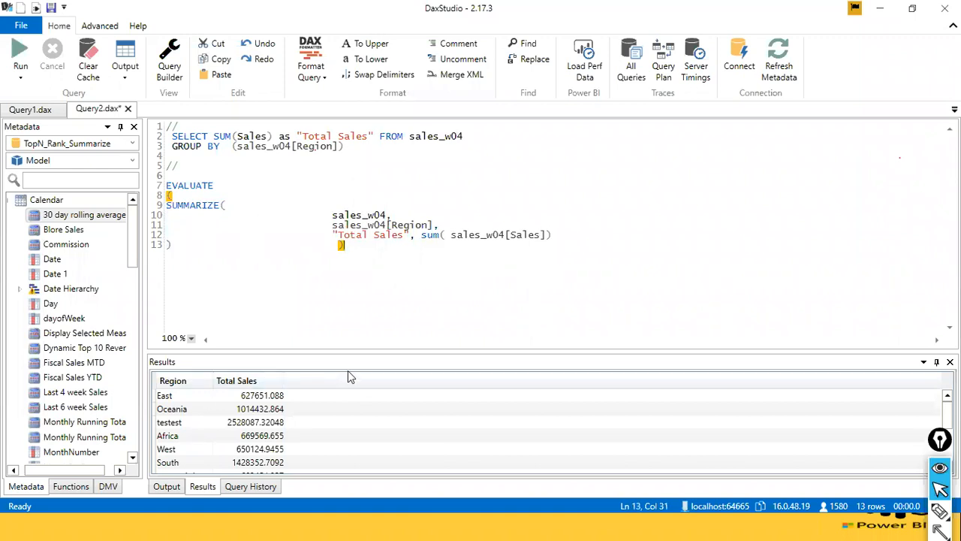
# Enlarge the results area and examine the SUMMARIZE expression on sales_w04 alongside its Region and Total Sales rows.
pyautogui.moveTo(244, 260); pyautogui.dragTo(166, 196)
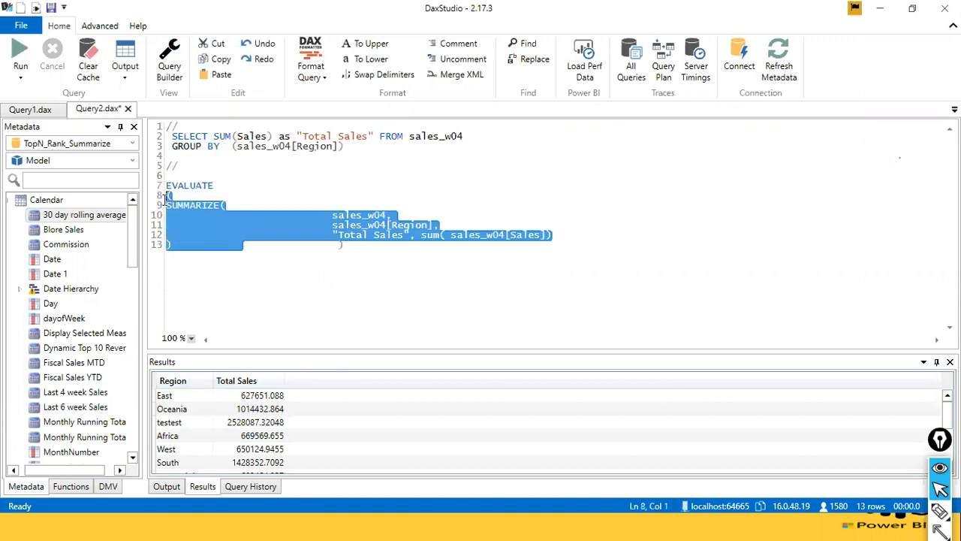
pyautogui.moveTo(328, 348); pyautogui.dragTo(339, 285)
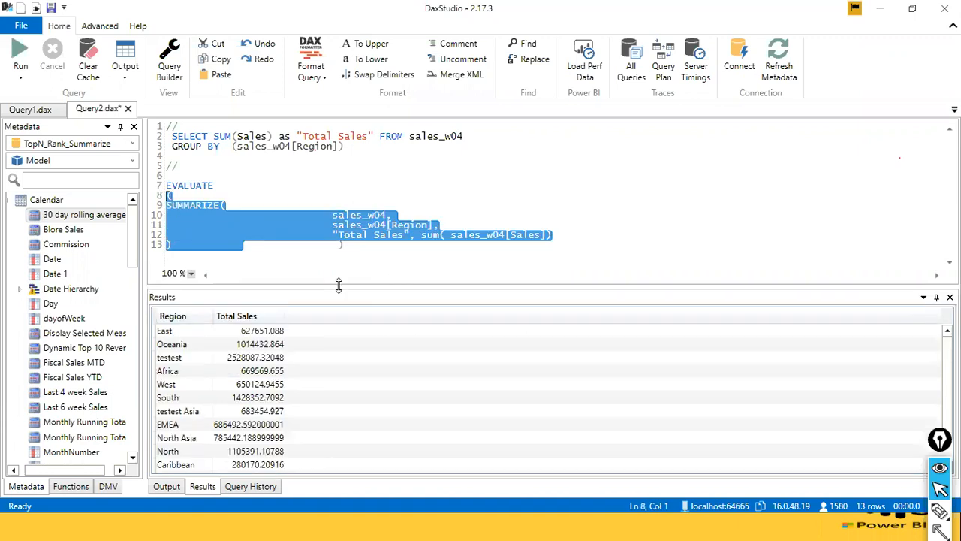
pyautogui.click(208, 217)
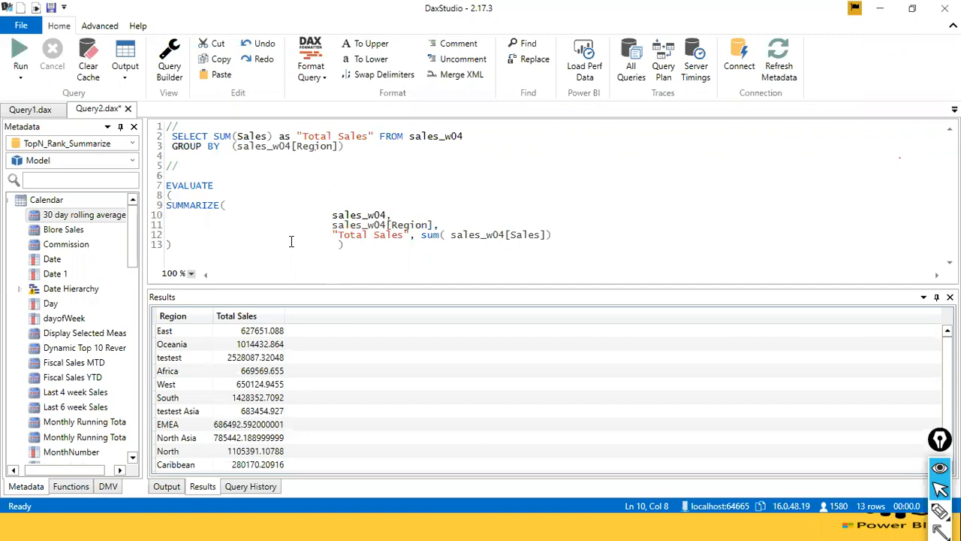
# Duplicate the EVALUATE SUMMARIZE query below the original and move the original's outer closing parenthesis onto its own line.
pyautogui.moveTo(220, 245); pyautogui.dragTo(172, 188)
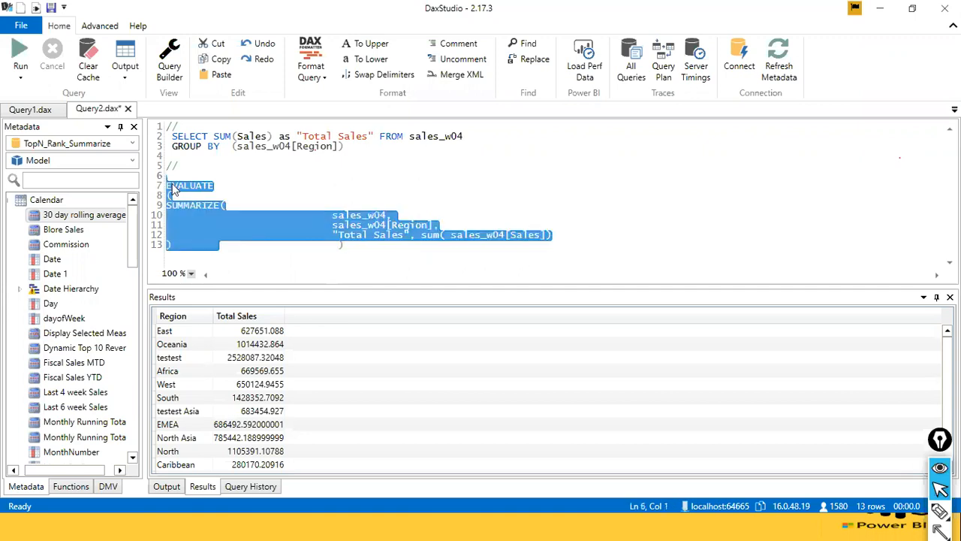
pyautogui.click(183, 253)
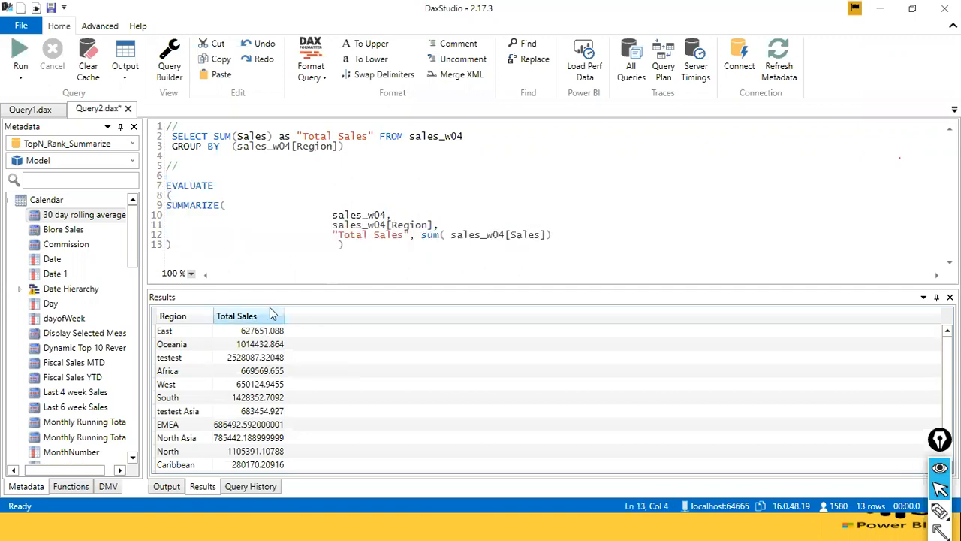
pyautogui.scroll(-1, 259, 386)
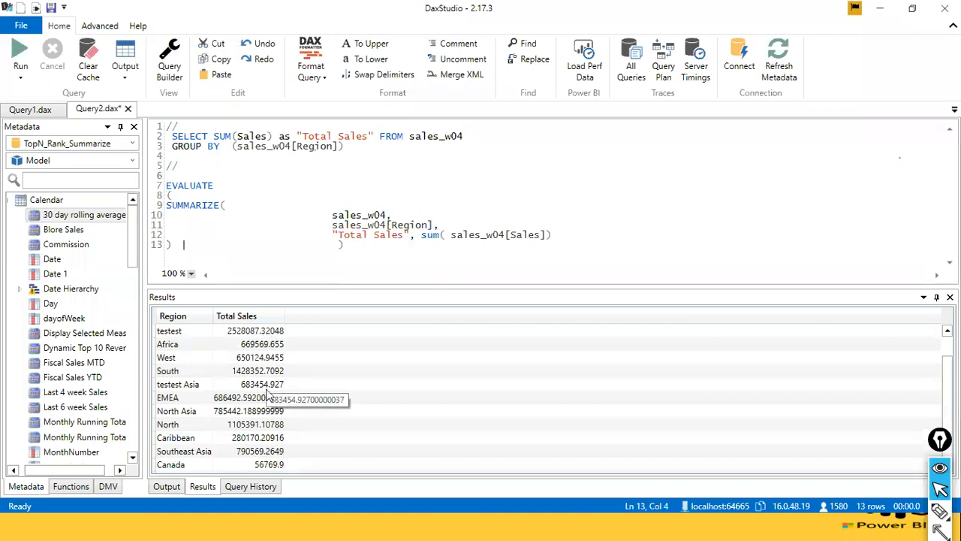
pyautogui.scroll(1, 270, 388)
pyautogui.scroll(-1, 273, 388)
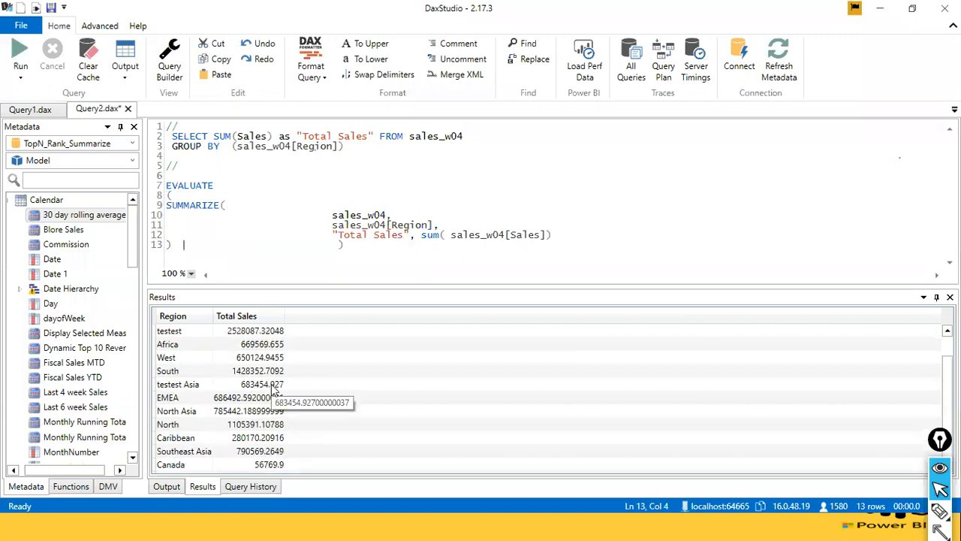
pyautogui.scroll(1, 187, 341)
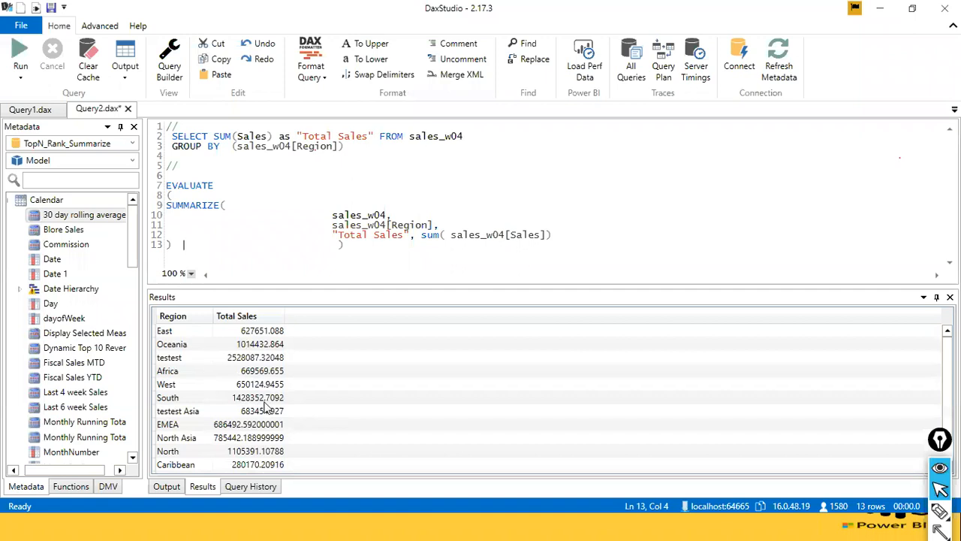
pyautogui.scroll(-1, 264, 406)
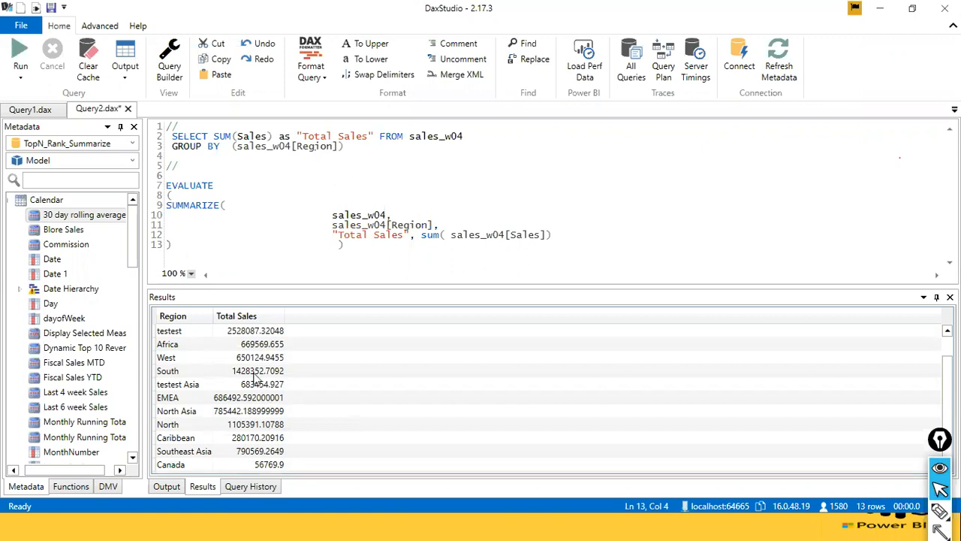
pyautogui.press('Return')
pyautogui.press('Return')
pyautogui.press('Return')
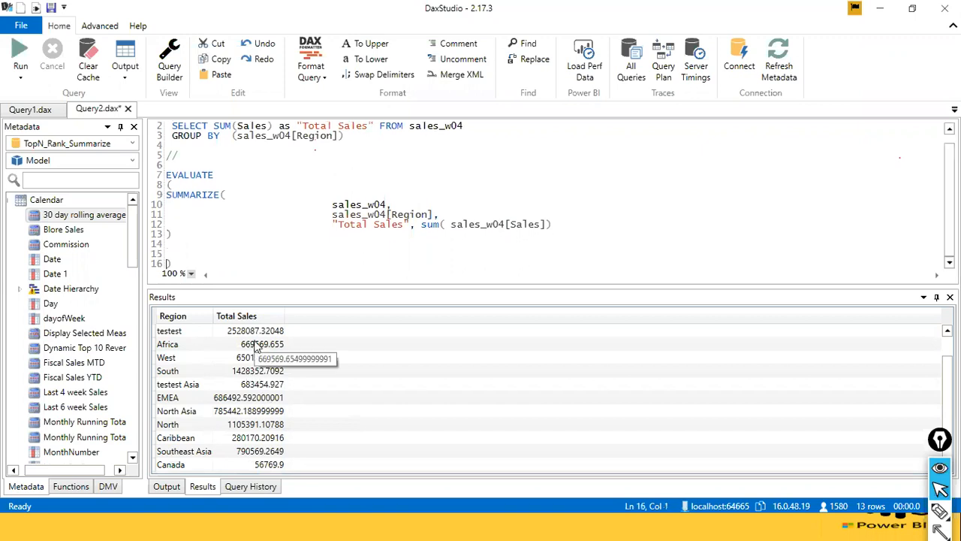
pyautogui.press('BackSpace')
pyautogui.press('BackSpace')
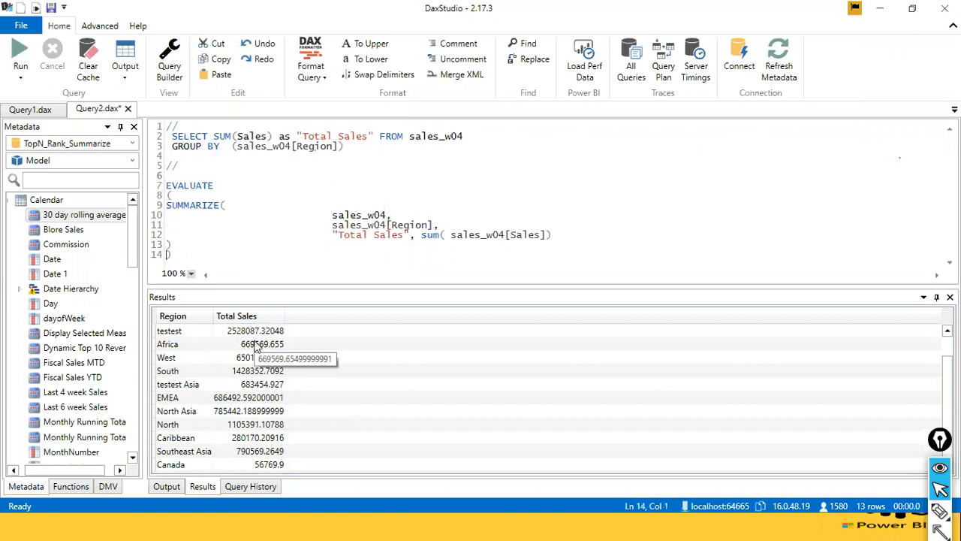
pyautogui.write(')    EVALUATE ( SUMMARIZE( sales_w04, sales_w04[Region], "Total Sales", sum( sales_w04[Sales])')
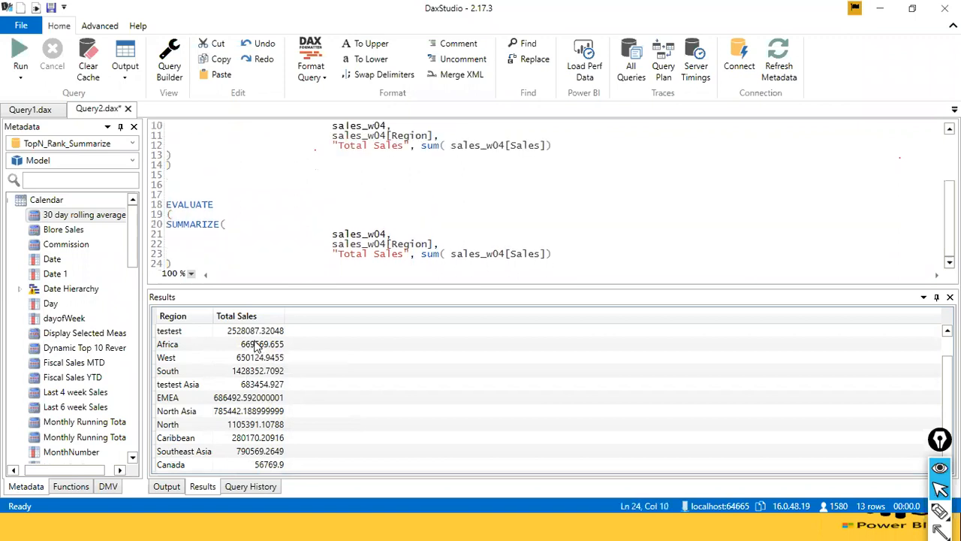
# Start a ROLLUP( call on a new line after sales_w04 in the copied SUMMARIZE query.
pyautogui.click(354, 222)
pyautogui.press('Down')
pyautogui.press('End')
pyautogui.press('Return')
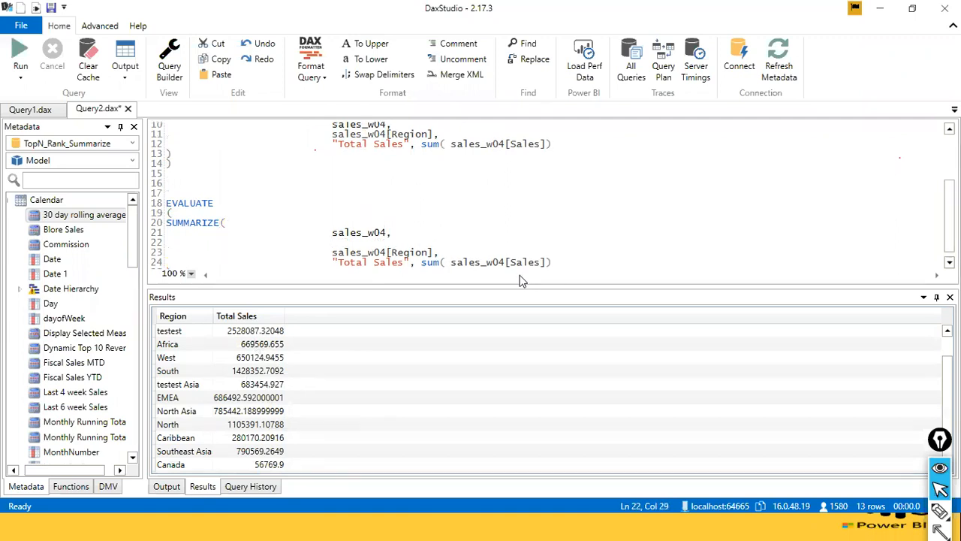
pyautogui.write('ROLLUP(')
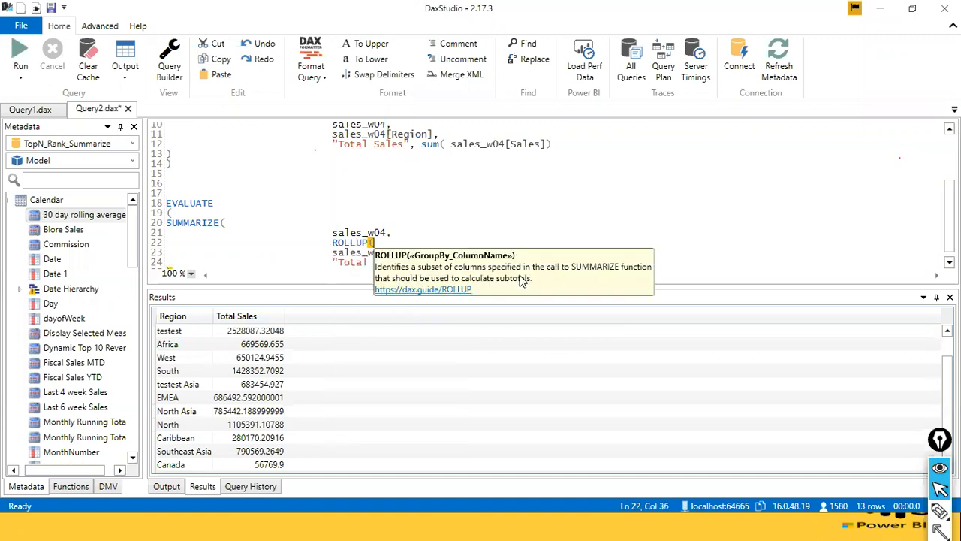
# Indent sales_w04[Region] under ROLLUP( as its first column, removing the surplus blank space.
pyautogui.press('Return')
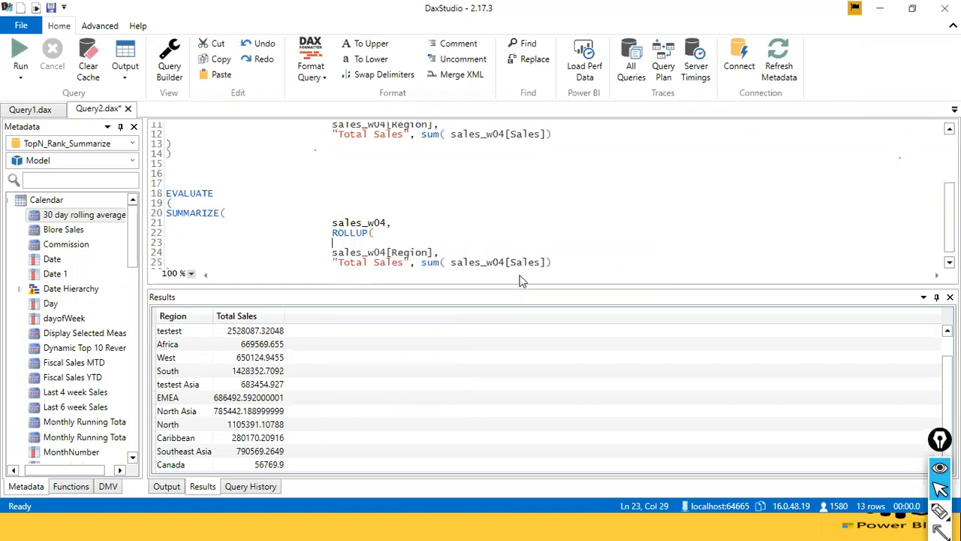
pyautogui.press('Delete')
pyautogui.press('Delete')
pyautogui.press('Delete')
pyautogui.press('Delete')
pyautogui.press('Delete')
pyautogui.press('Delete')
pyautogui.press('Delete')
pyautogui.press('Delete')
pyautogui.press('Delete')
pyautogui.press('Delete')
pyautogui.press('Delete')
pyautogui.press('Delete')
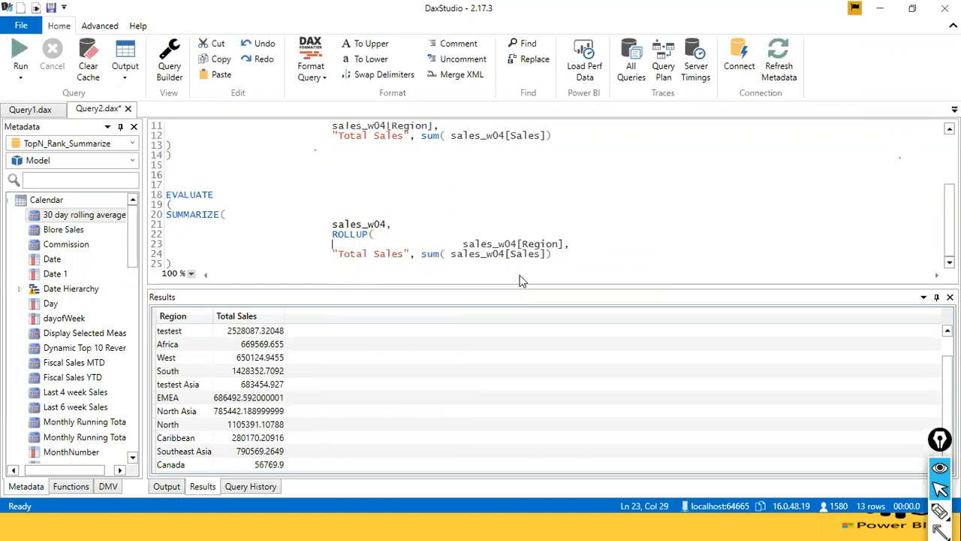
pyautogui.press('Delete')
pyautogui.press('Delete')
pyautogui.press('Delete')
pyautogui.press('Delete')
pyautogui.press('Delete')
pyautogui.press('Delete')
pyautogui.press('Delete')
pyautogui.press('Delete')
pyautogui.press('Delete')
pyautogui.press('Delete')
pyautogui.press('Delete')
pyautogui.press('Delete')
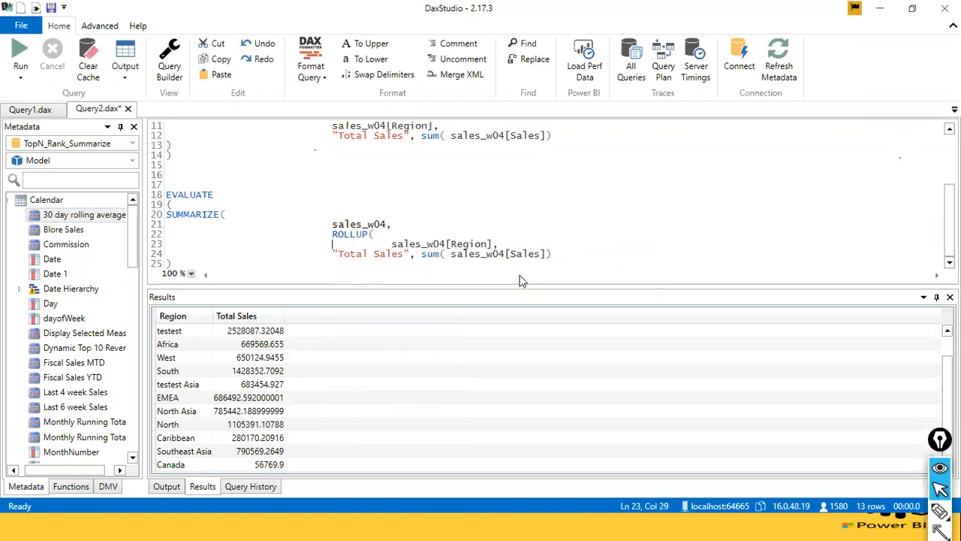
pyautogui.press('End')
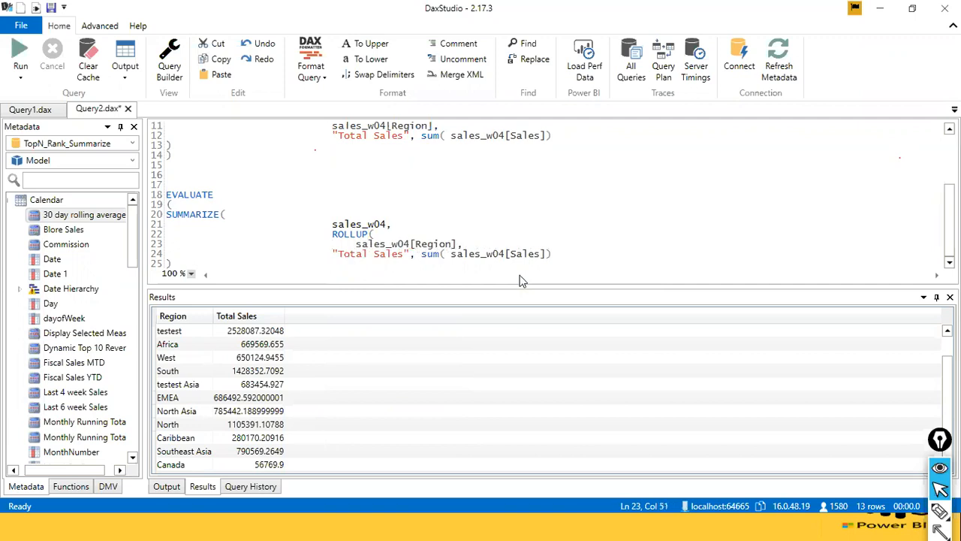
# Add sales_w04[Segment] as the second ROLLUP column and close the ROLLUP parenthesis on its own line.
pyautogui.press('Return')
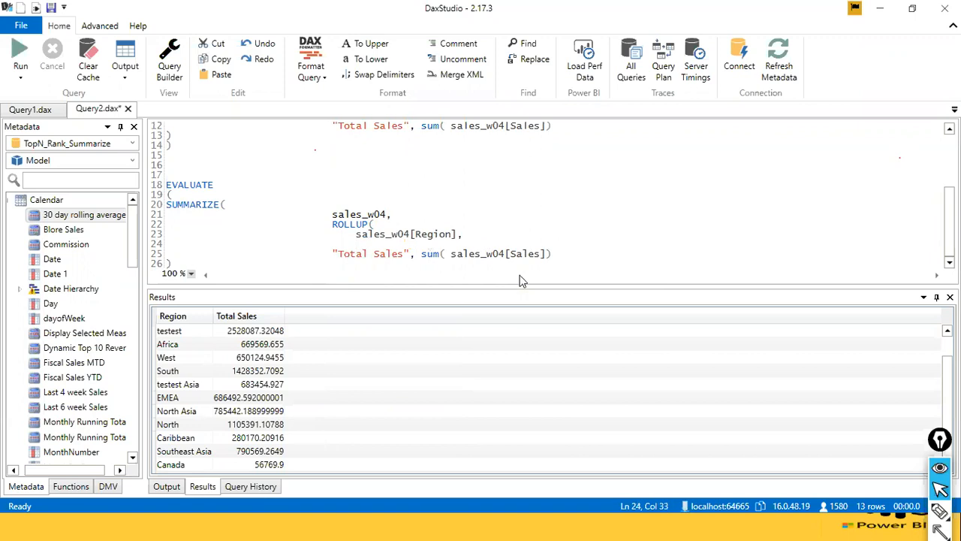
pyautogui.write('sales')
pyautogui.press('Tab')
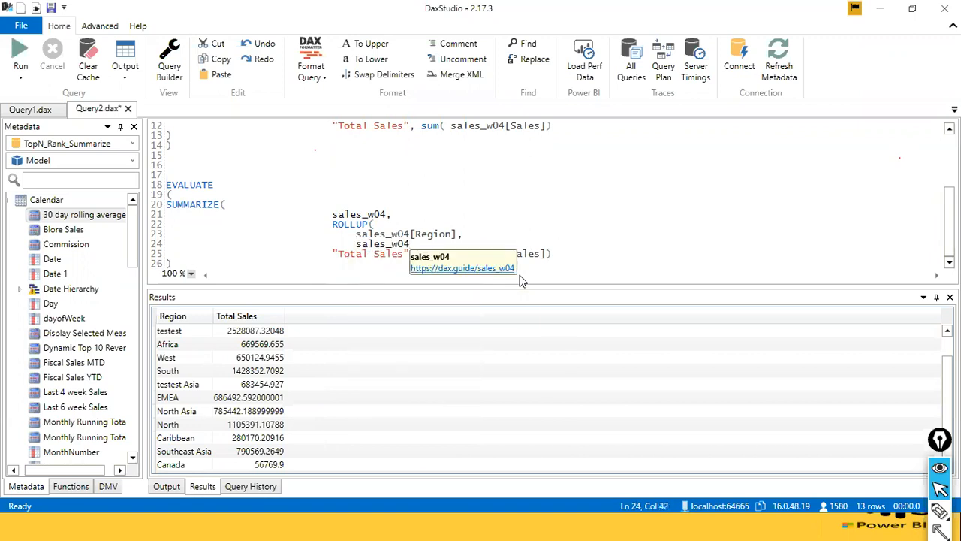
pyautogui.write('[seg')
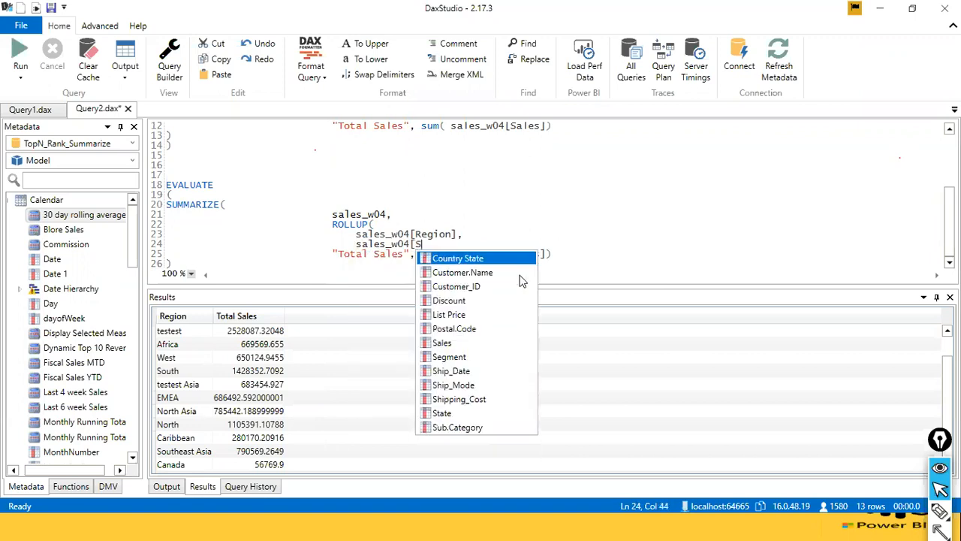
pyautogui.press('Tab')
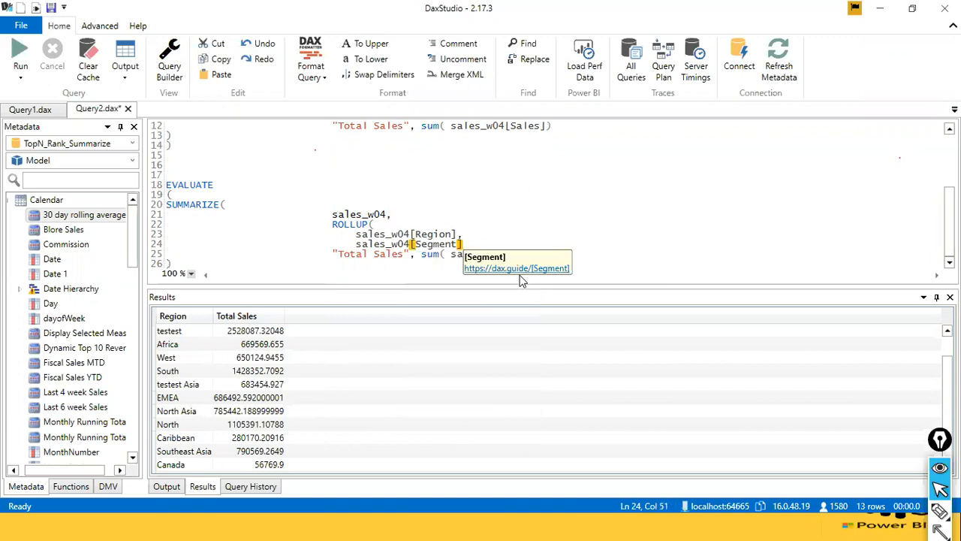
pyautogui.press('Return')
pyautogui.write(')')
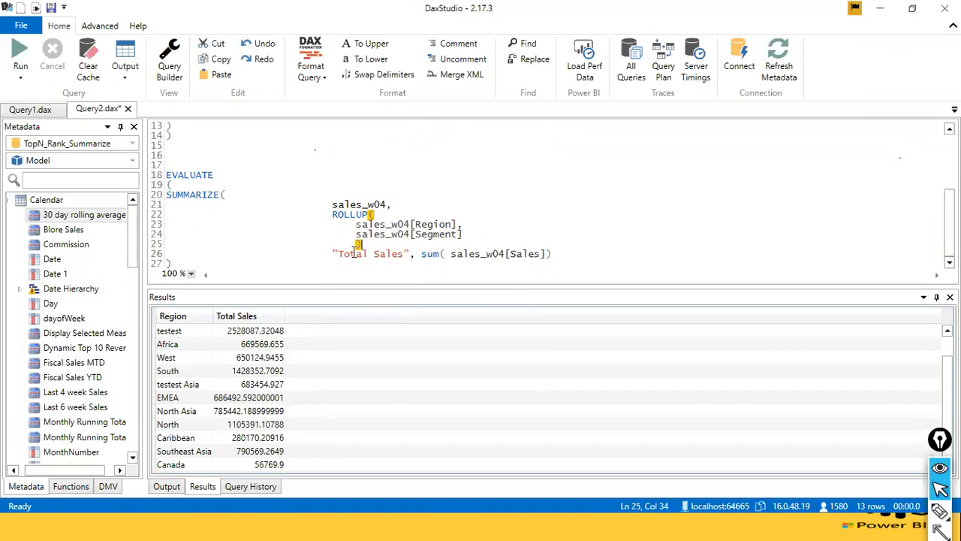
# Put a comma after ROLLUP's closing parenthesis and open a new line above the "Total Sales" column.
pyautogui.click(410, 253)
pyautogui.write(',')
pyautogui.click(391, 253)
pyautogui.click(387, 243)
pyautogui.write(',')
pyautogui.press('Return')
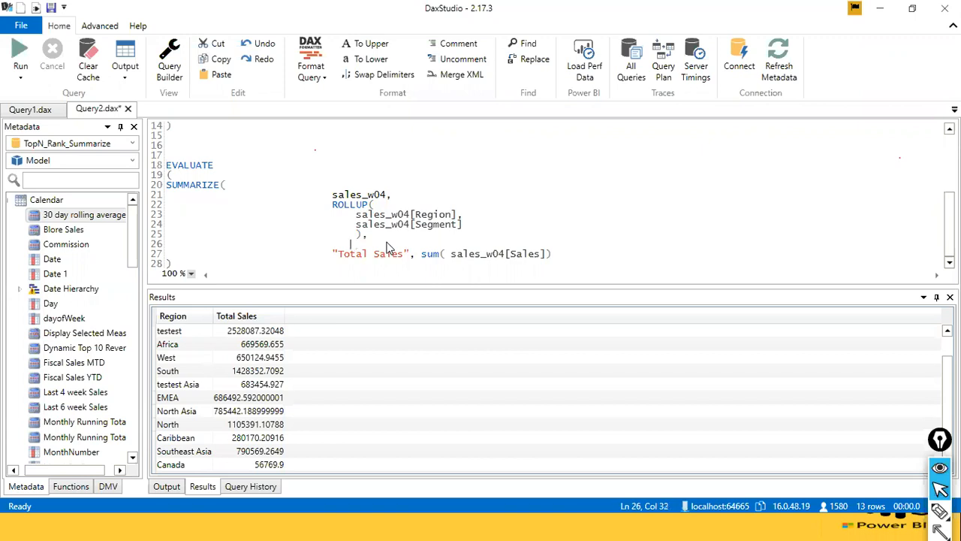
# Name the new SUMMARIZE column "Row count" and begin its count expression.
pyautogui.write('"Row count", co')
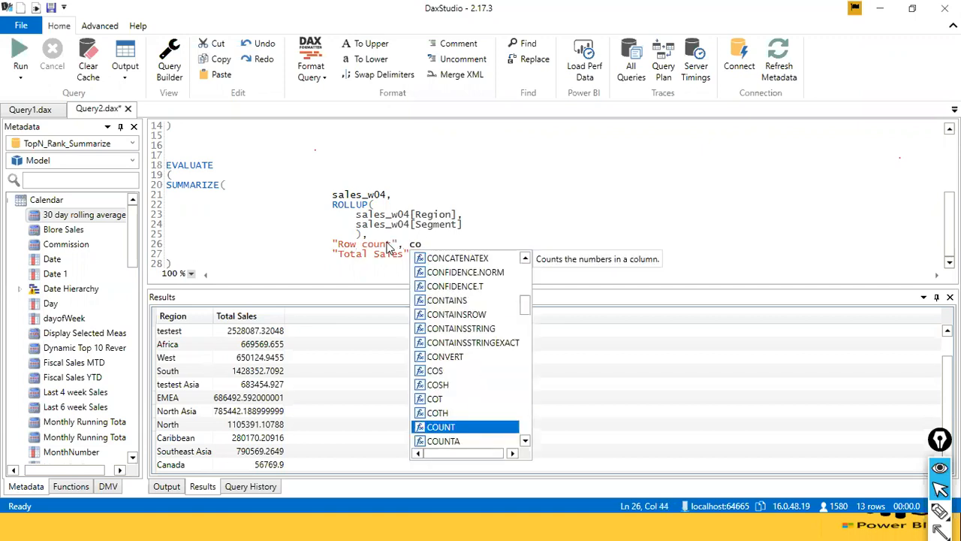
pyautogui.write('n')
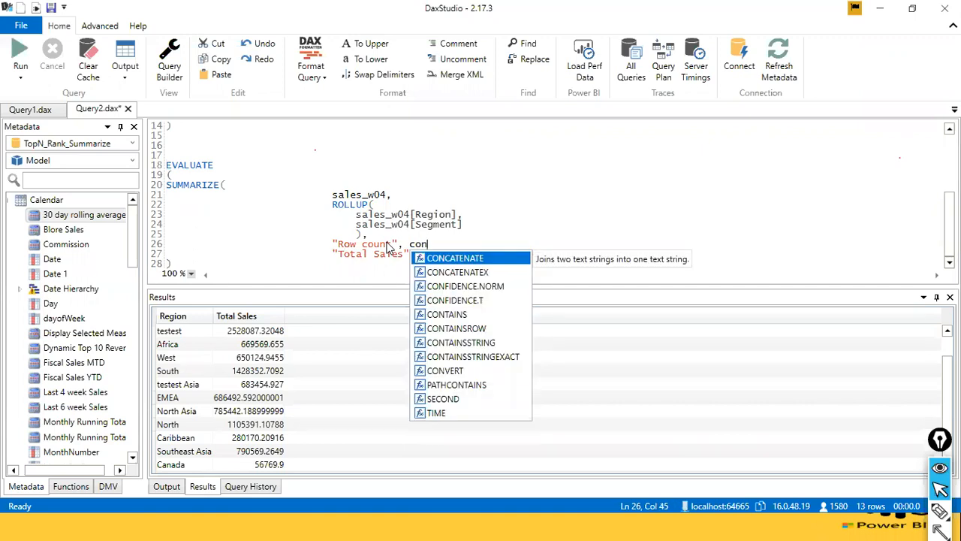
pyautogui.write('cat')
pyautogui.press('BackSpace')
pyautogui.press('BackSpace')
pyautogui.press('BackSpace')
pyautogui.press('BackSpace')
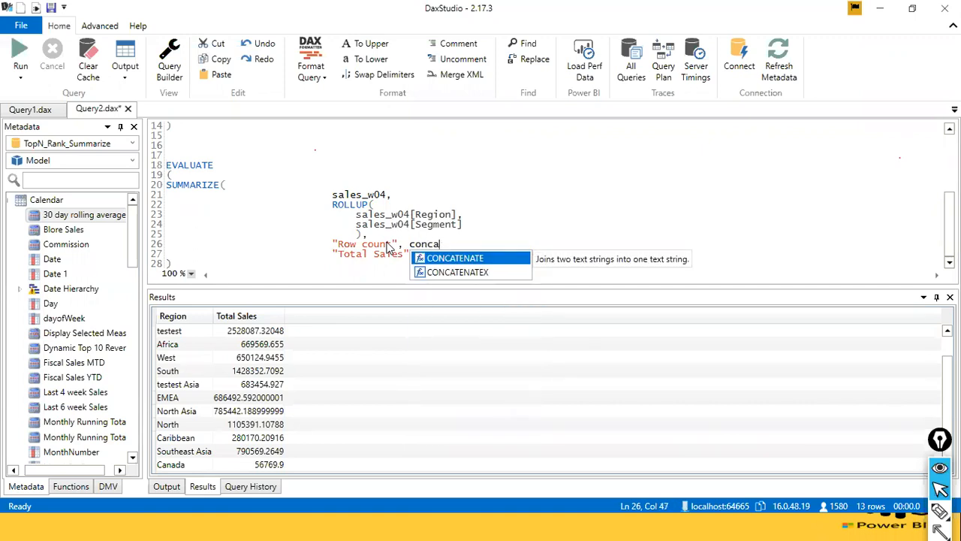
pyautogui.press('BackSpace')
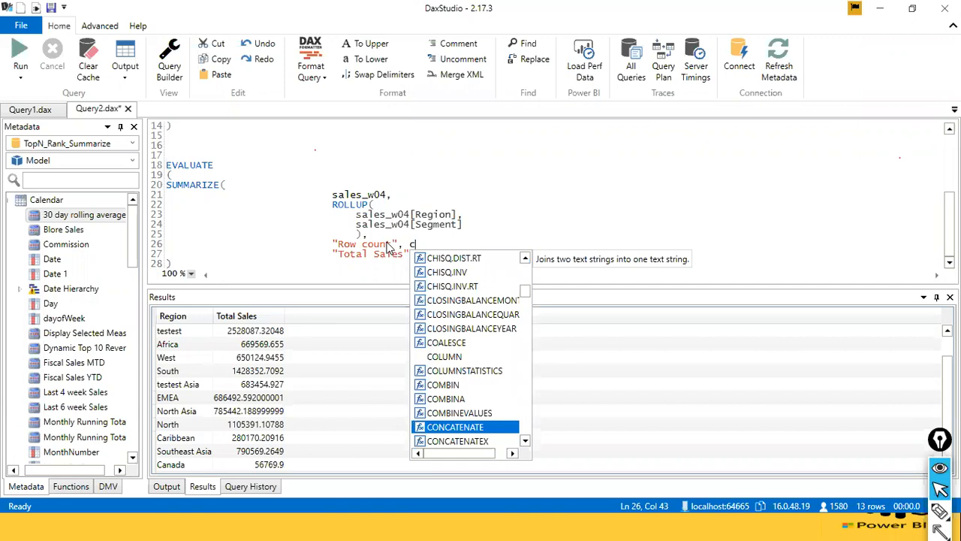
# Define the "Row count" column's expression as count(sales_w04[Order_ID]).
pyautogui.write('ount')
pyautogui.press('Return')
pyautogui.press('Up')
pyautogui.press('End')
pyautogui.write('(')
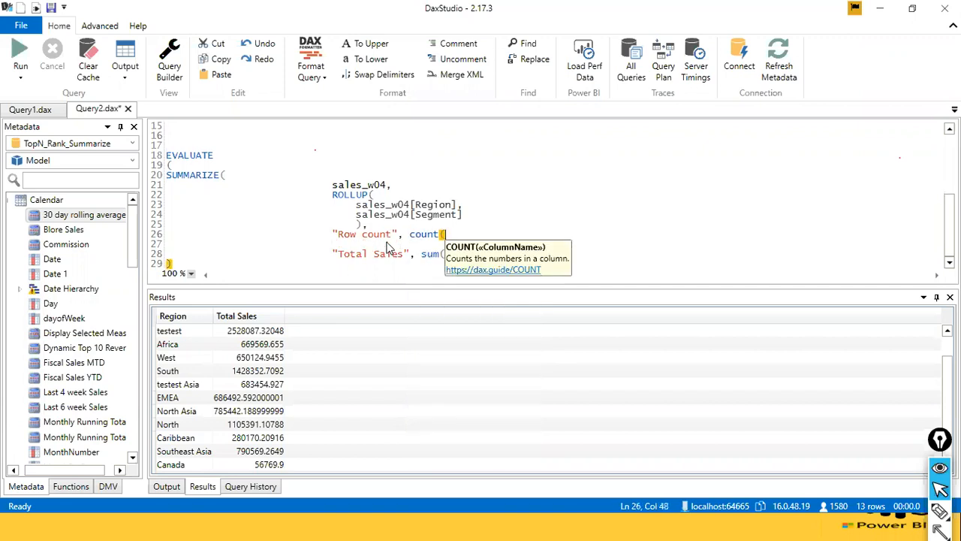
pyautogui.write('sale')
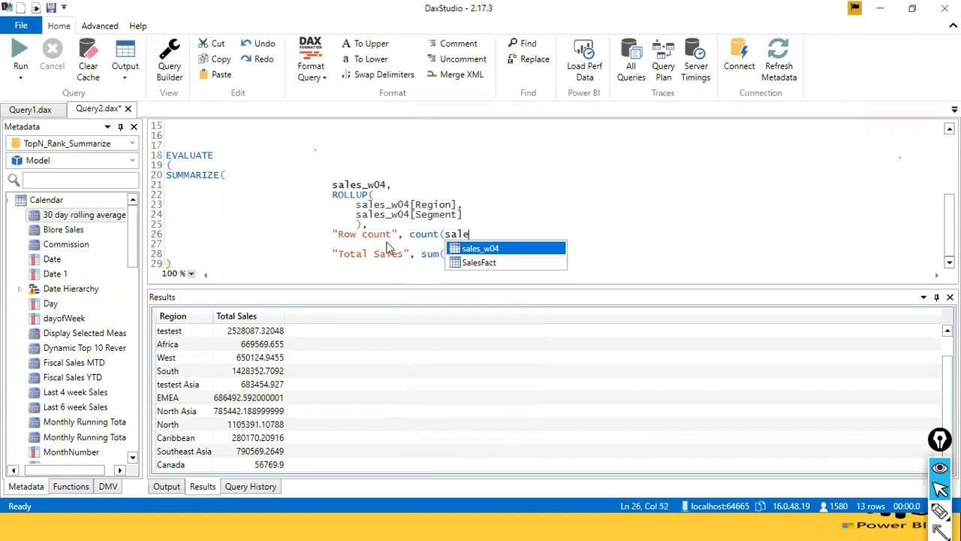
pyautogui.write('s_w04[order')
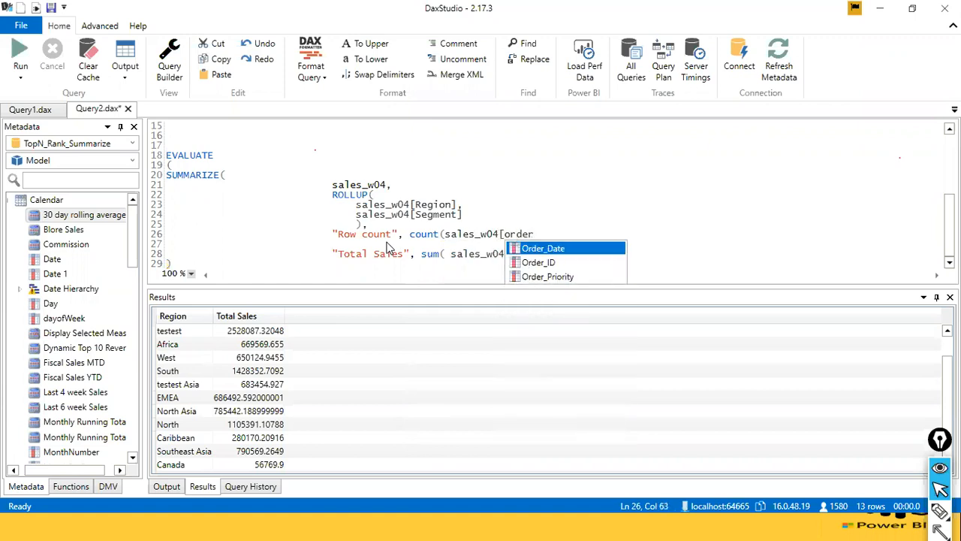
pyautogui.press('Down')
pyautogui.press('Tab')
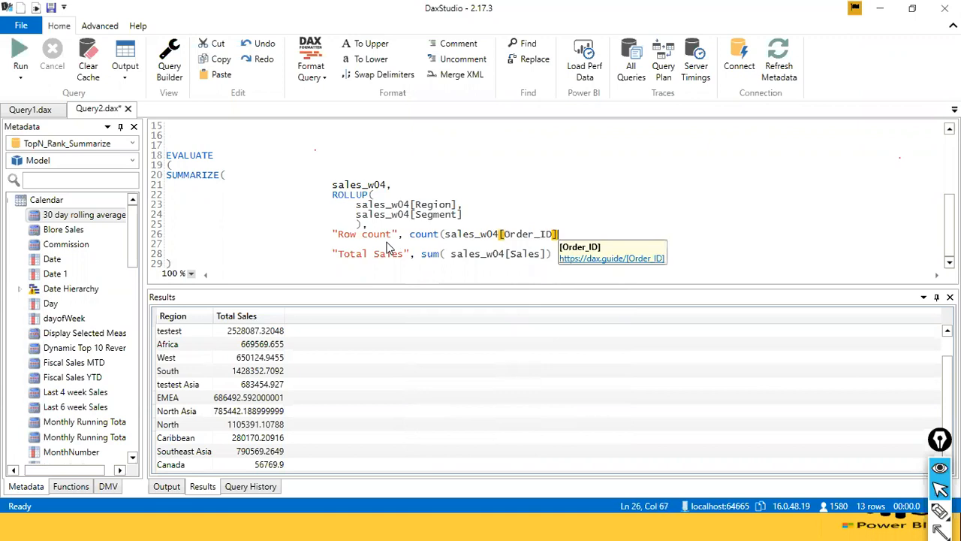
pyautogui.write(')')
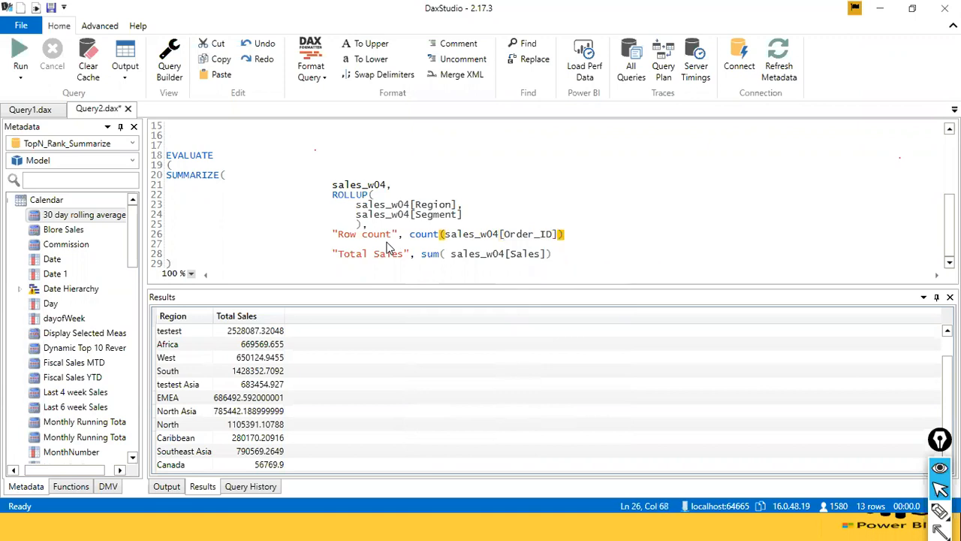
pyautogui.write(',')
# Add a comma after the count expression and realign the "Total Sales" column directly beneath "Row count".
pyautogui.press('Down')
pyautogui.press('Delete')
pyautogui.press('Delete')
pyautogui.press('Delete')
pyautogui.press('Delete')
pyautogui.press('Delete')
pyautogui.press('Delete')
pyautogui.press('Delete')
pyautogui.press('Delete')
pyautogui.press('Delete')
pyautogui.press('Delete')
pyautogui.press('Delete')
pyautogui.press('Delete')
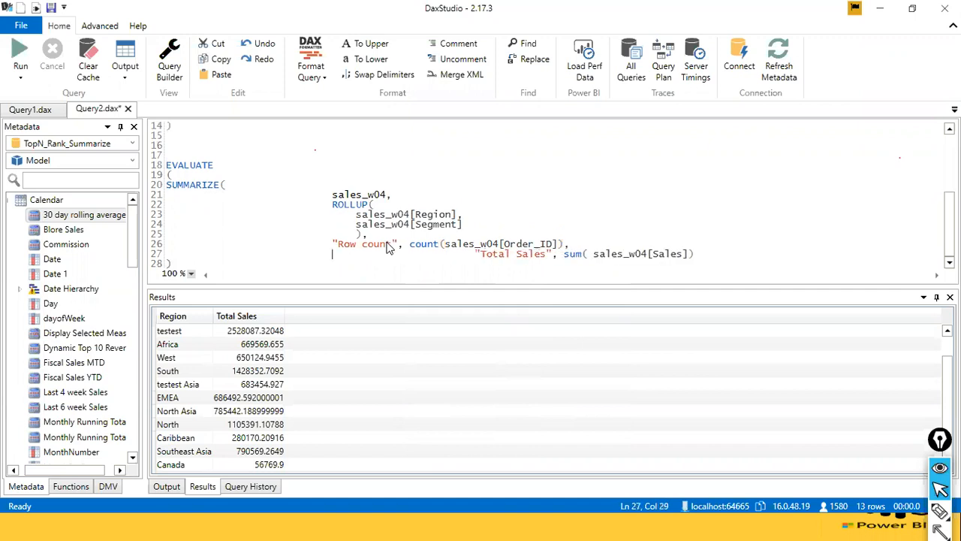
pyautogui.press('Delete')
pyautogui.press('Delete')
pyautogui.press('Delete')
pyautogui.press('Delete')
pyautogui.press('Delete')
pyautogui.press('Delete')
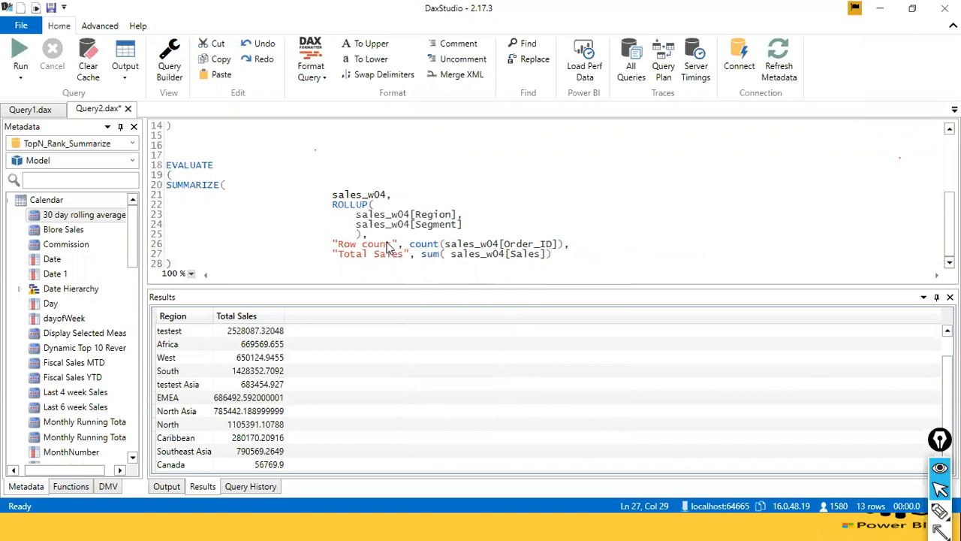
# Rename the "Total Sales" column in the ROLLUP query to "Segment Subtotal".
pyautogui.press('Right')
pyautogui.hotkey('ctrl', 'Right')
pyautogui.hotkey('ctrl', 'shift', 'Left')
pyautogui.hotkey('ctrl', 'shift', 'Left')
pyautogui.write('Segmeen')
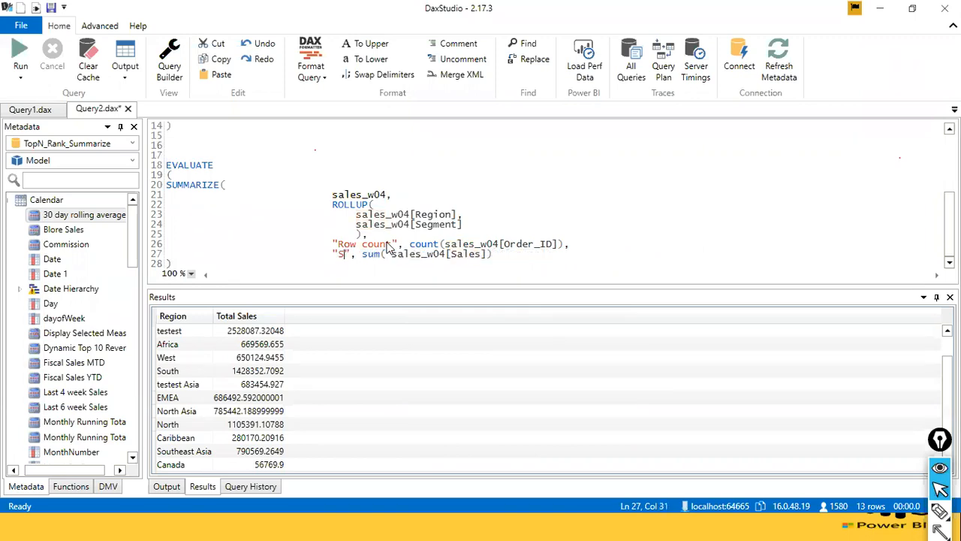
pyautogui.press('BackSpace')
pyautogui.press('BackSpace')
pyautogui.write('jt')
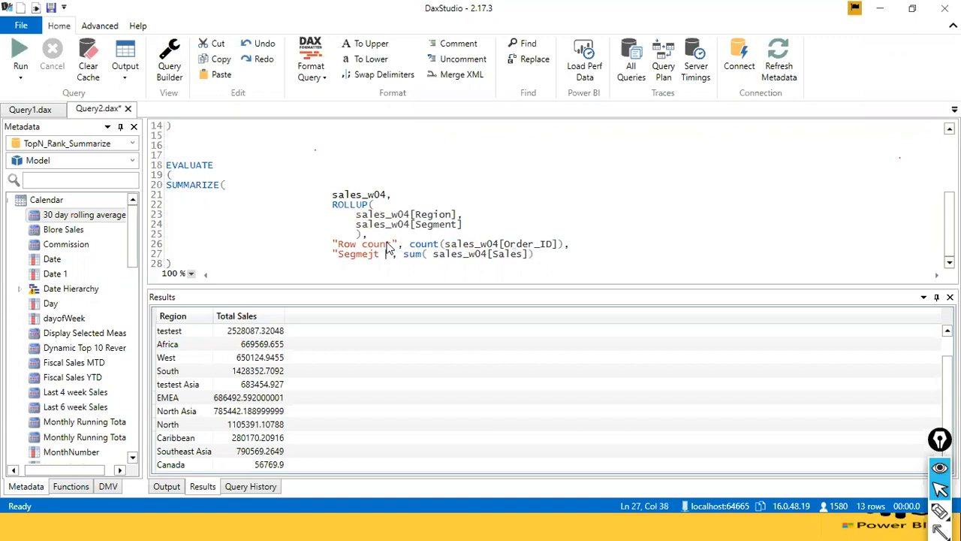
pyautogui.press('BackSpace')
pyautogui.press('BackSpace')
pyautogui.press('BackSpace')
pyautogui.write('nt Subtotal')
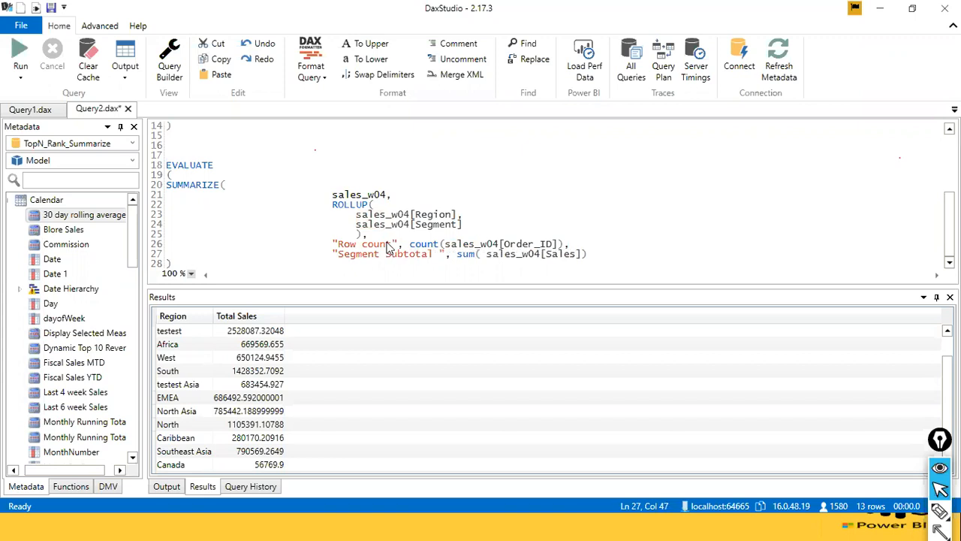
# Delete the sum(sales_w04[Sales]) expression from the "Segment Subtotal" column.
pyautogui.hotkey('ctrl', 'Right')
pyautogui.hotkey('ctrl', 'shift', 'Right')
pyautogui.hotkey('ctrl', 'shift', 'Right')
pyautogui.hotkey('ctrl', 'shift', 'Right')
pyautogui.hotkey('ctrl', 'shift', 'Right')
pyautogui.hotkey('ctrl', 'shift', 'Right')
pyautogui.hotkey('ctrl', 'shift', 'Right')
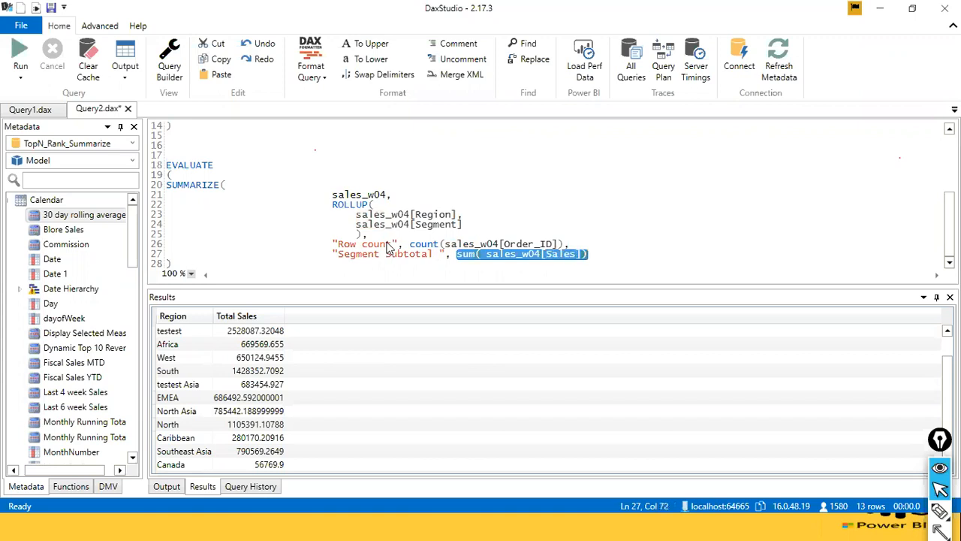
pyautogui.press('Delete')
# Define the "Segment Subtotal" column's expression as ISSUBTOTAL(sales_w04[Segment]).
pyautogui.write('isi')
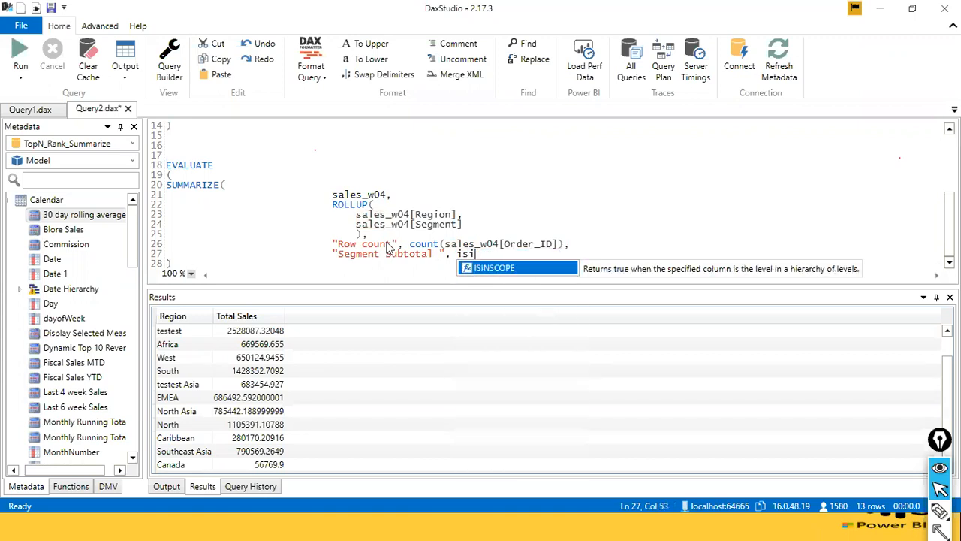
pyautogui.press('BackSpace')
pyautogui.write('su')
pyautogui.press('Tab')
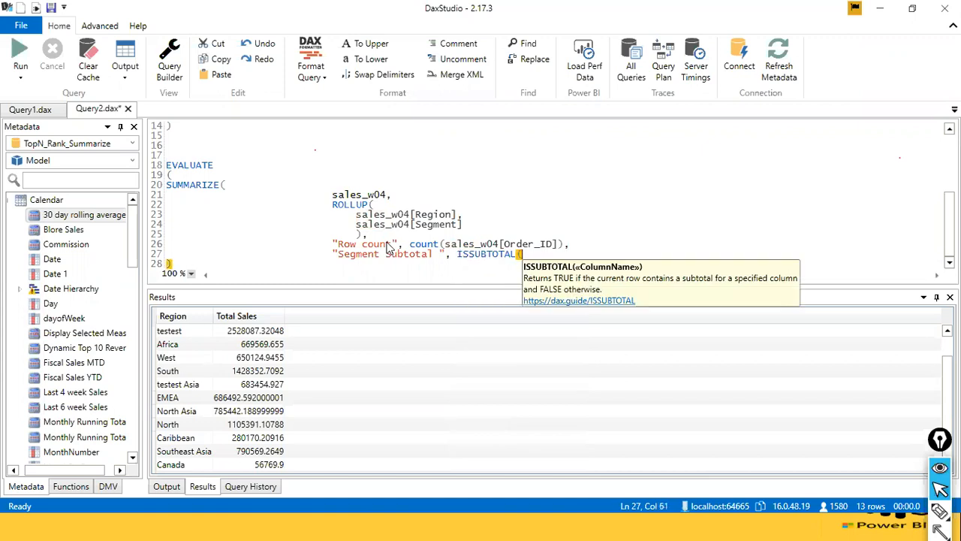
pyautogui.write('sa')
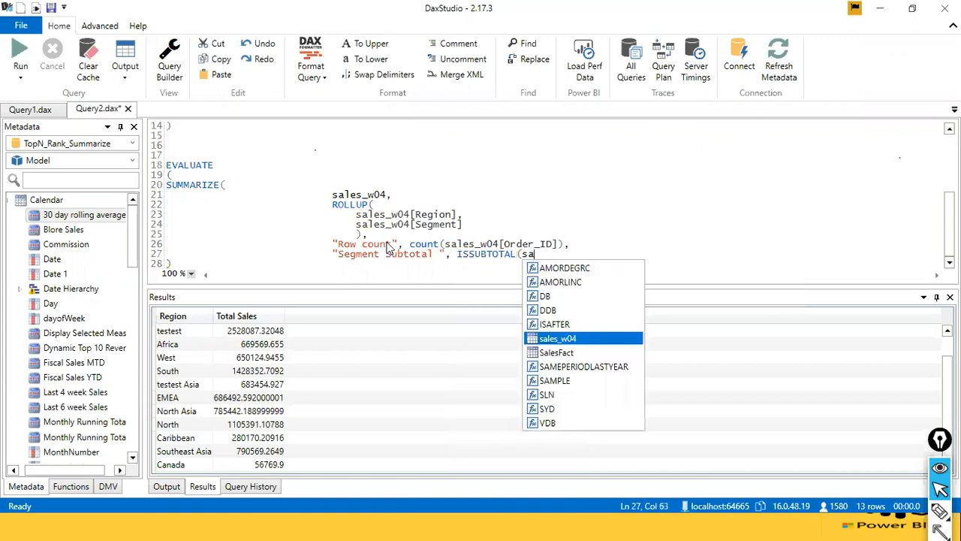
pyautogui.write('les_w04[se')
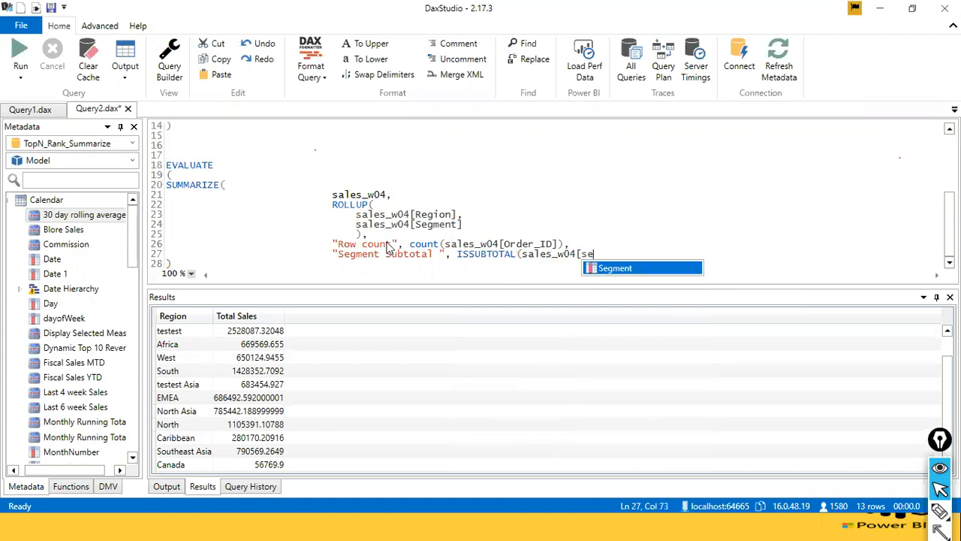
pyautogui.press('Tab')
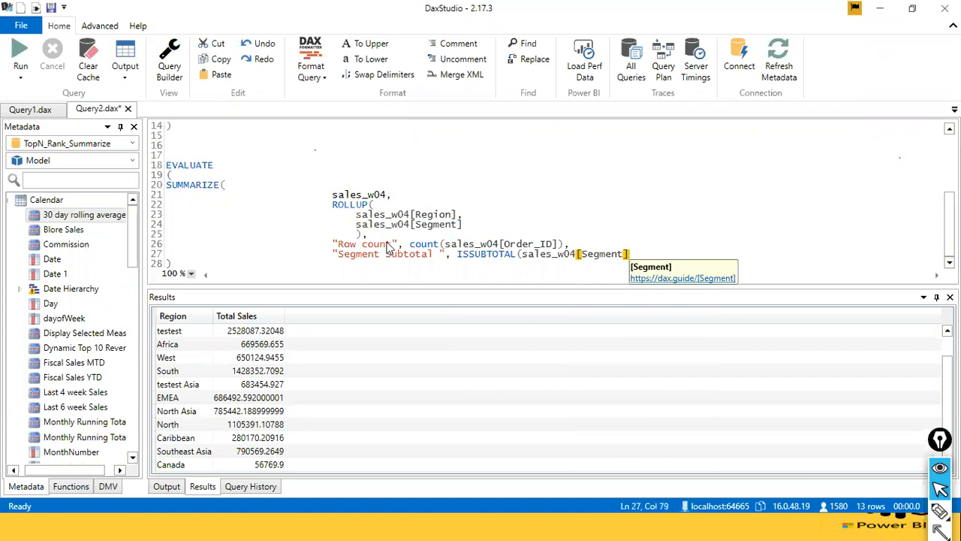
pyautogui.write(')')
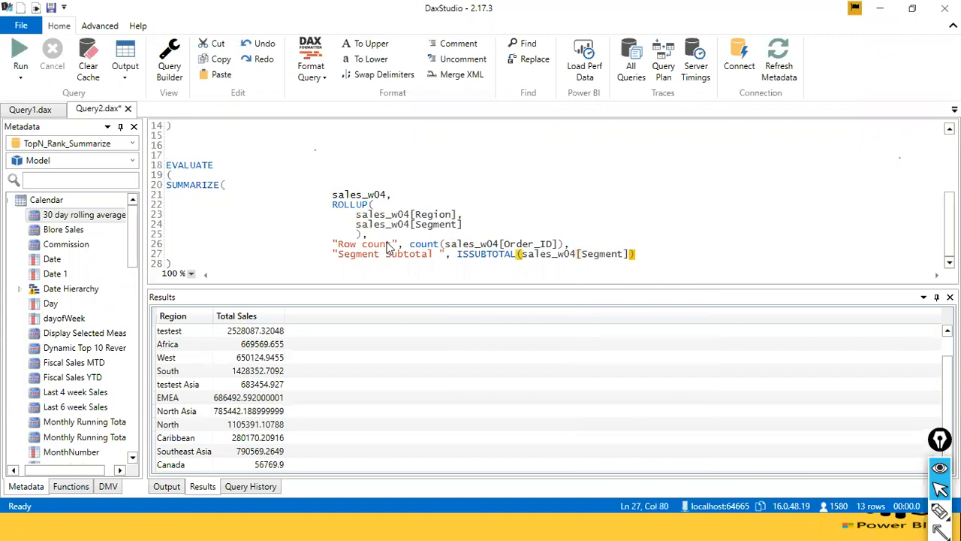
# Insert a blank line between the "Segment Subtotal" column and the closing parenthesis of the ROLLUP query.
pyautogui.click(238, 234)
pyautogui.moveTo(166, 164); pyautogui.dragTo(167, 263)
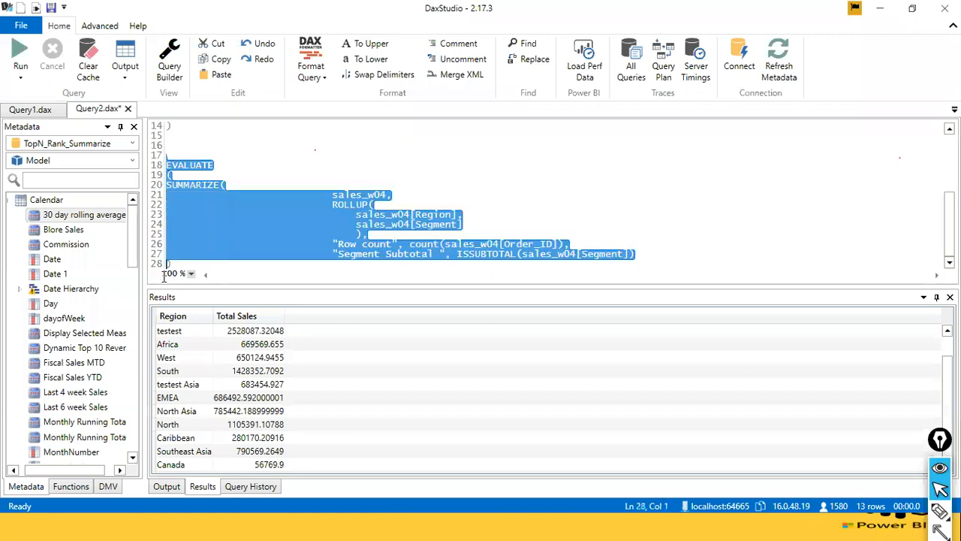
pyautogui.click(263, 263)
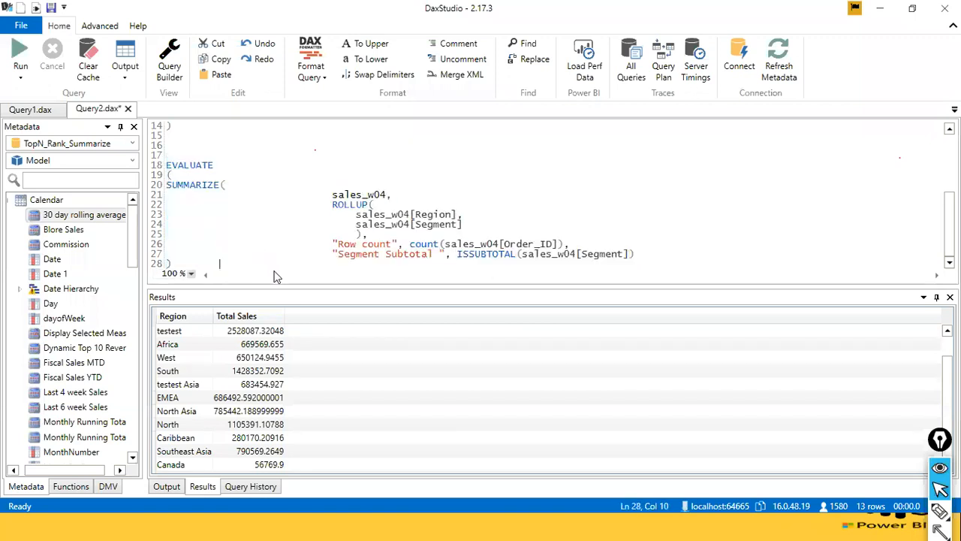
pyautogui.press('Return')
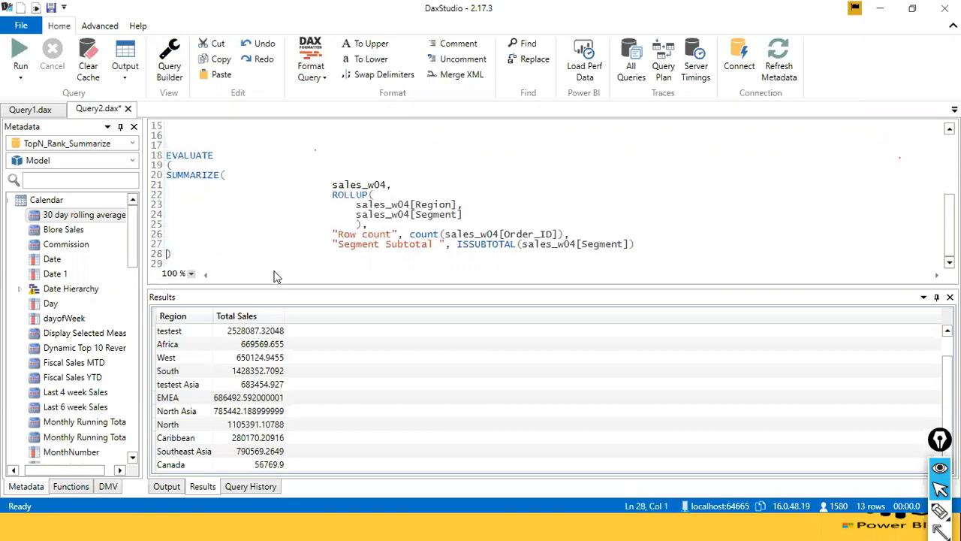
pyautogui.press('Return')
pyautogui.press('Up')
pyautogui.press('Up')
pyautogui.hotkey('ctrl', 'Right')
pyautogui.hotkey('ctrl', 'Right')
pyautogui.hotkey('ctrl', 'Right')
pyautogui.hotkey('ctrl', 'Right')
pyautogui.hotkey('ctrl', 'Right')
pyautogui.hotkey('ctrl', 'Right')
pyautogui.hotkey('ctrl', 'Right')
pyautogui.hotkey('ctrl', 'Right')
pyautogui.hotkey('ctrl', 'Right')
pyautogui.hotkey('ctrl', 'Right')
pyautogui.hotkey('ctrl', 'Right')
pyautogui.hotkey('ctrl', 'Right')
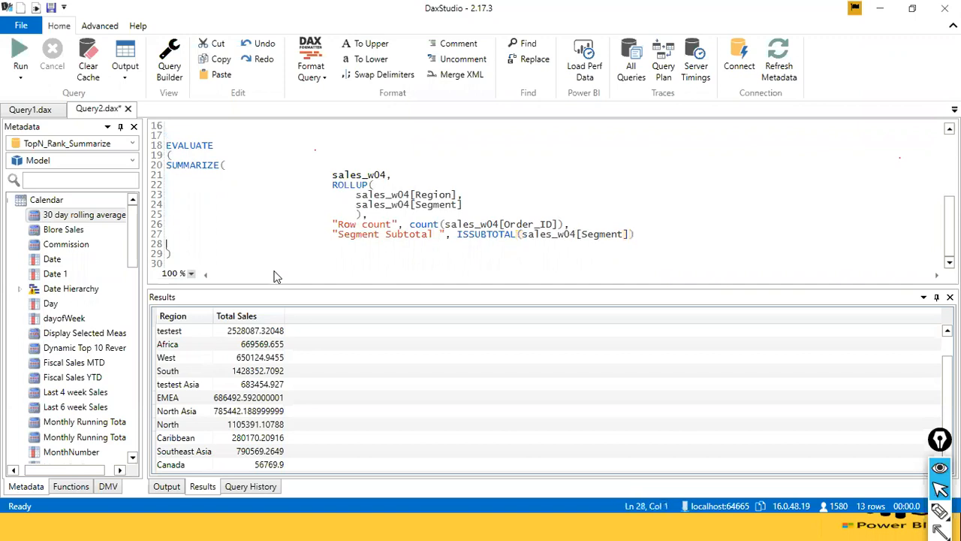
# Add a second closing parenthesis on a new line to close the ROLLUP query's EVALUATE block.
pyautogui.press('Down')
pyautogui.press('Down')
pyautogui.press('Up')
pyautogui.press('Down')
pyautogui.press('End')
pyautogui.press('Return')
pyautogui.write(')')
# Select the whole second EVALUATE block with ROLLUP and run only that query.
pyautogui.press('Up')
pyautogui.press('Up')
pyautogui.press('Up')
pyautogui.press('Up')
pyautogui.press('Up')
pyautogui.press('Up')
pyautogui.press('Up')
pyautogui.press('Up')
pyautogui.press('Up')
pyautogui.press('Up')
pyautogui.press('Up')
pyautogui.press('Up')
pyautogui.press('Left')
pyautogui.hotkey('shift', 'Down')
pyautogui.hotkey('shift', 'Down')
pyautogui.hotkey('shift', 'Down')
pyautogui.hotkey('shift', 'Down')
pyautogui.hotkey('shift', 'Down')
pyautogui.hotkey('shift', 'Down')
pyautogui.hotkey('shift', 'Down')
pyautogui.hotkey('shift', 'Down')
pyautogui.hotkey('shift', 'Down')
pyautogui.hotkey('shift', 'Down')
pyautogui.hotkey('shift', 'Down')
pyautogui.hotkey('shift', 'Down')
pyautogui.hotkey('shift', 'Down')
pyautogui.hotkey('shift', 'Down')
pyautogui.hotkey('shift', 'Down')
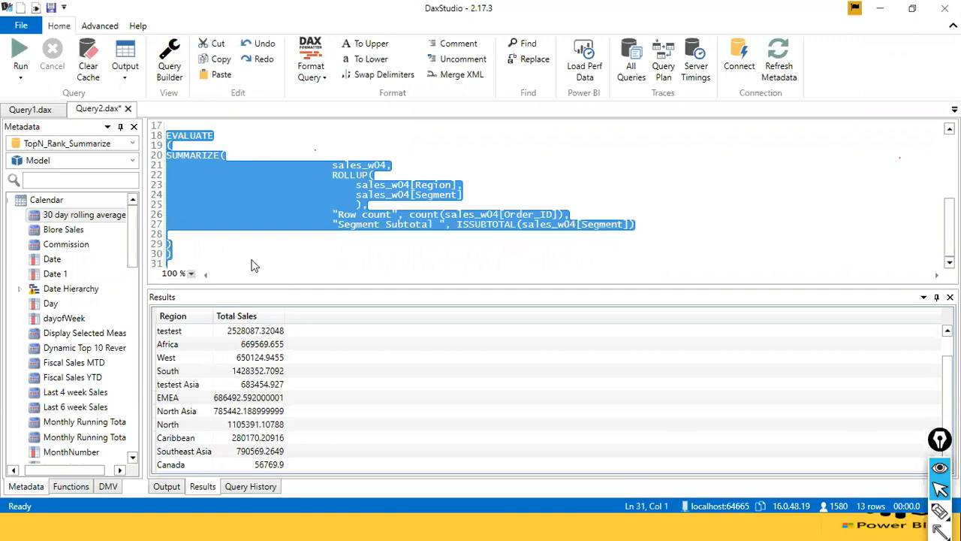
pyautogui.click(19, 60)
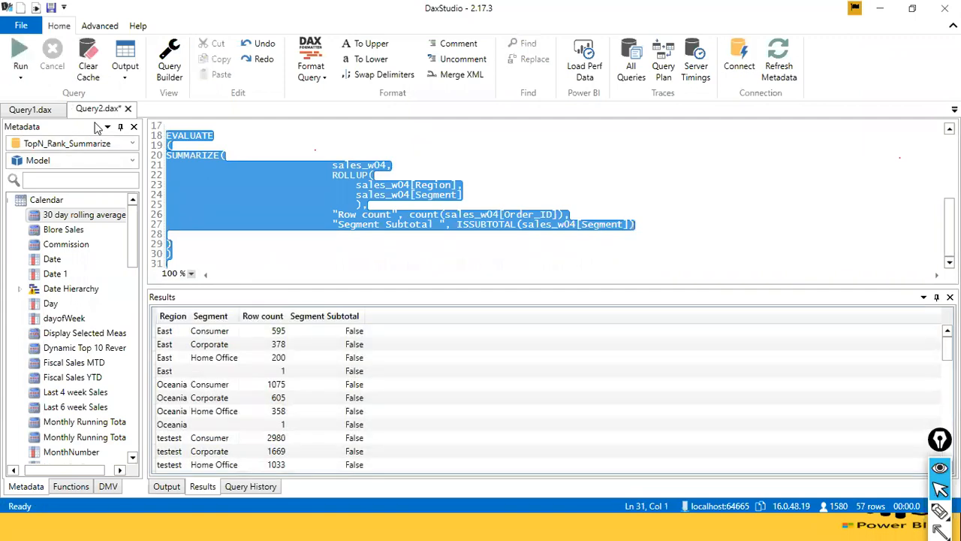
# Examine the results' row counts and Segment Subtotal flags, comparing the region and segment rows with the region subtotal rows.
pyautogui.click(486, 245)
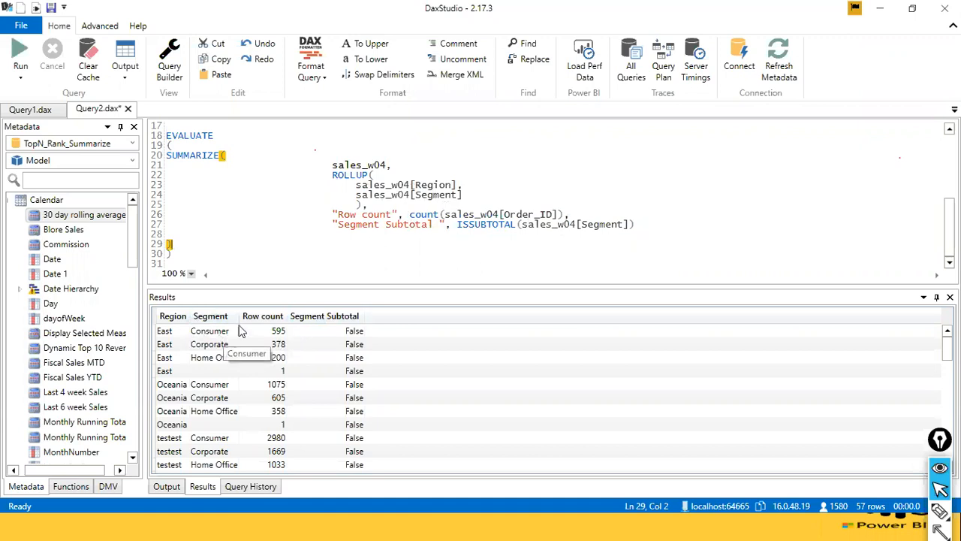
pyautogui.click(410, 185)
pyautogui.hotkey('shift', 'Up')
pyautogui.moveTo(432, 197); pyautogui.dragTo(453, 197)
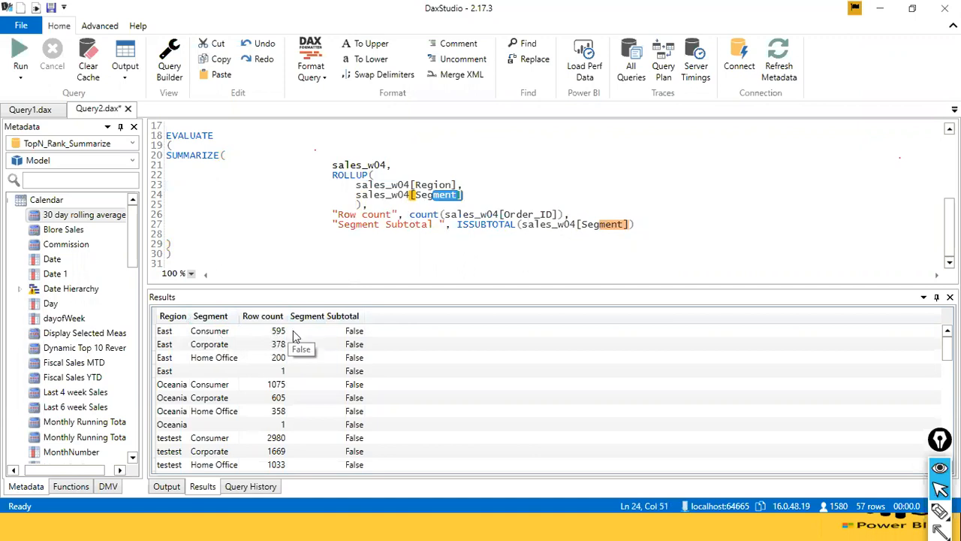
pyautogui.click(483, 225)
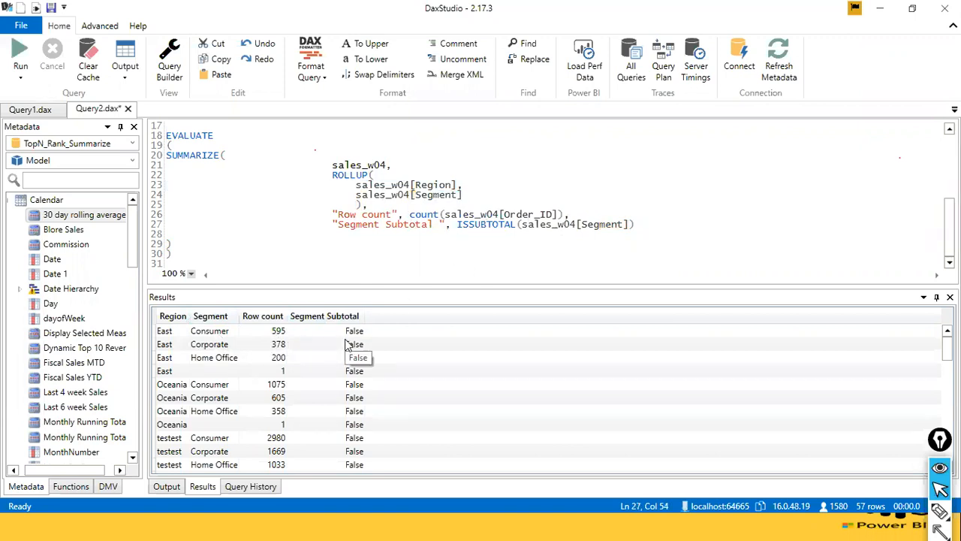
pyautogui.scroll(-8, 352, 349)
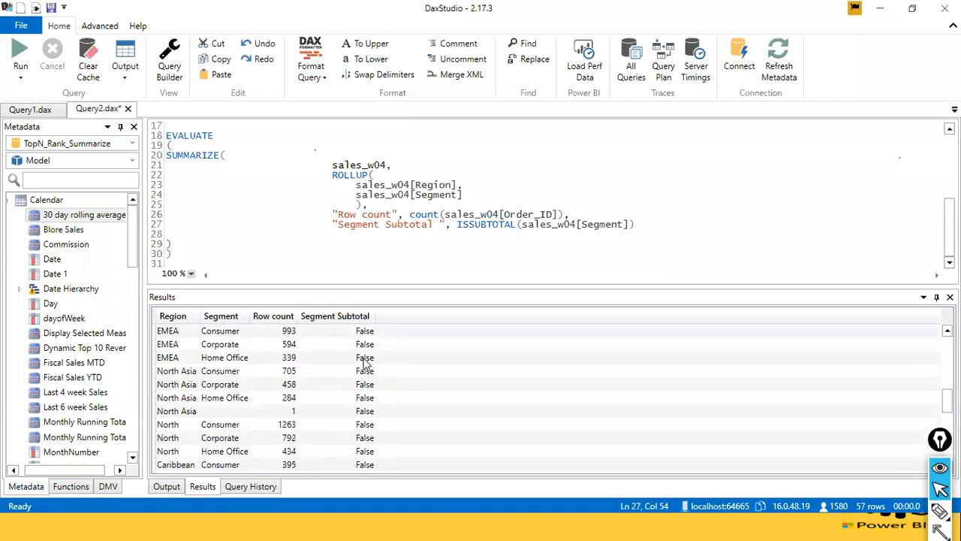
pyautogui.scroll(-5, 366, 366)
pyautogui.scroll(2, 368, 368)
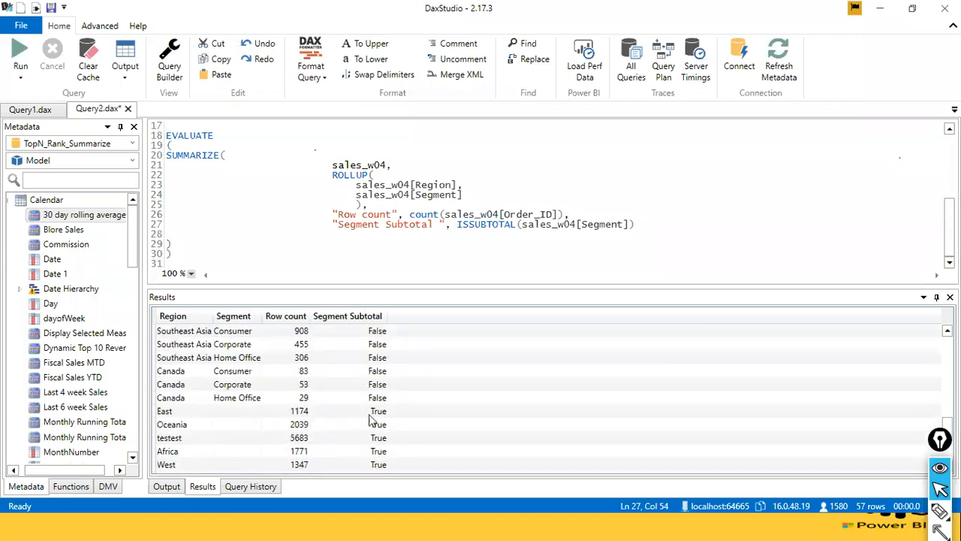
pyautogui.scroll(-1, 372, 420)
pyautogui.scroll(1, 376, 419)
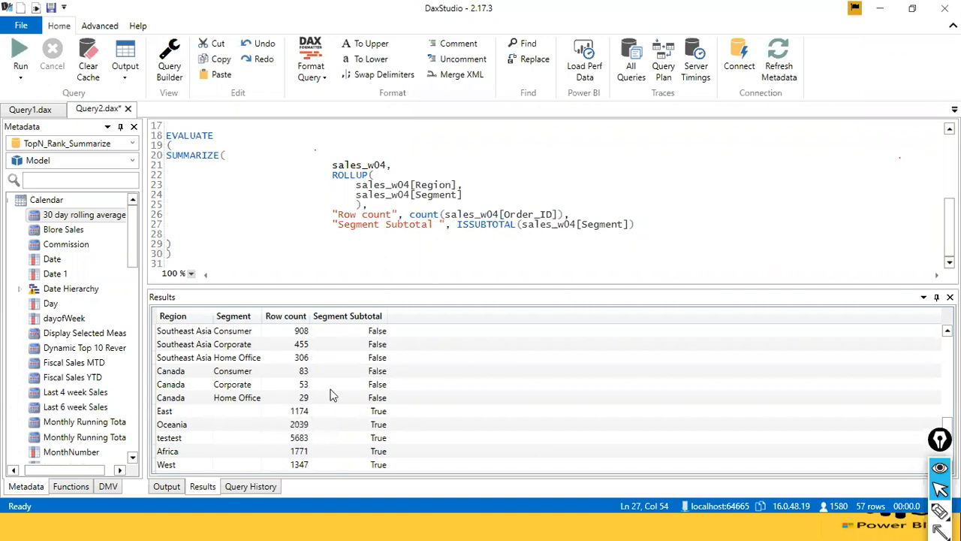
pyautogui.scroll(12, 334, 396)
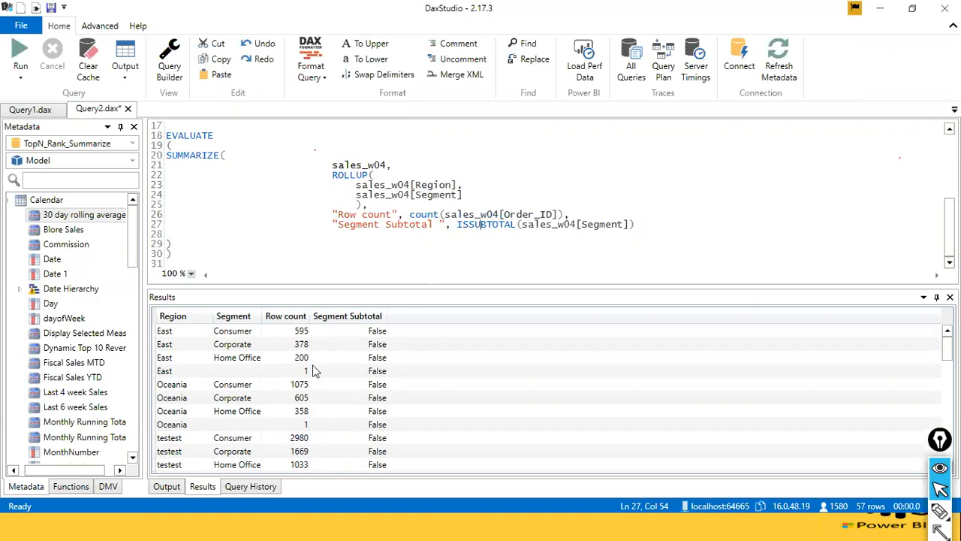
pyautogui.scroll(-4, 315, 375)
pyautogui.scroll(-8, 315, 370)
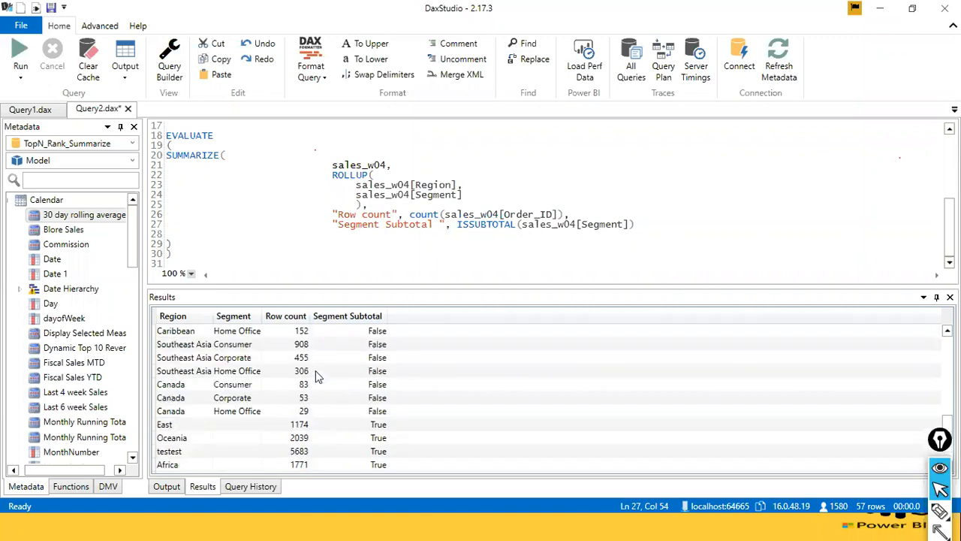
pyautogui.scroll(4, 330, 386)
pyautogui.scroll(6, 332, 388)
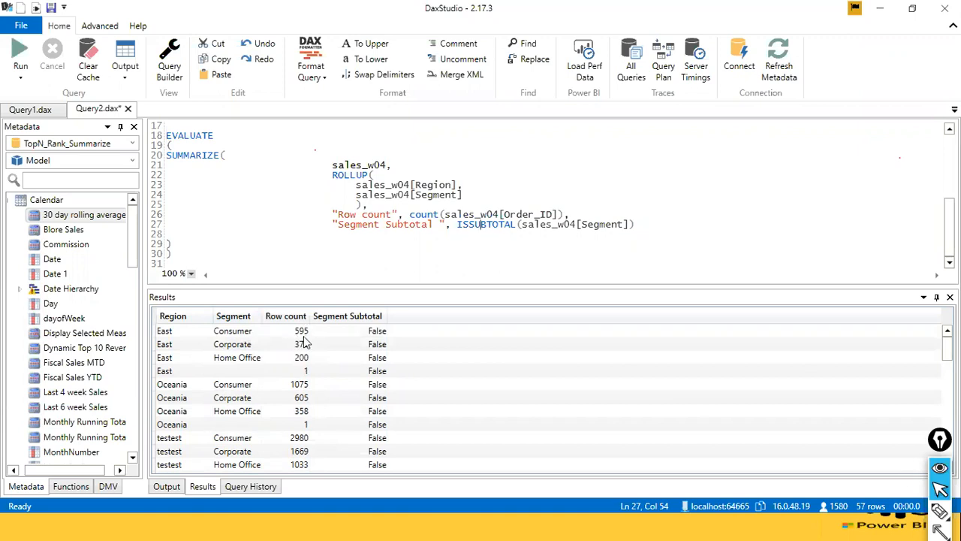
pyautogui.scroll(-2, 304, 342)
pyautogui.scroll(2, 304, 341)
# Review the ROLLUP query against the plain SUMMARIZE query above it, including the description of the ROLLUP function.
pyautogui.scroll(5, 311, 204)
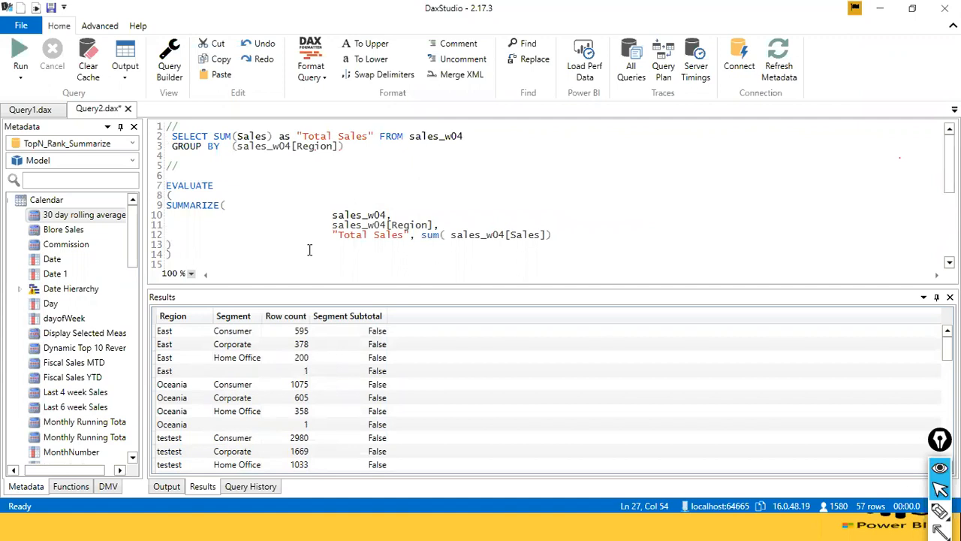
pyautogui.scroll(-4, 308, 250)
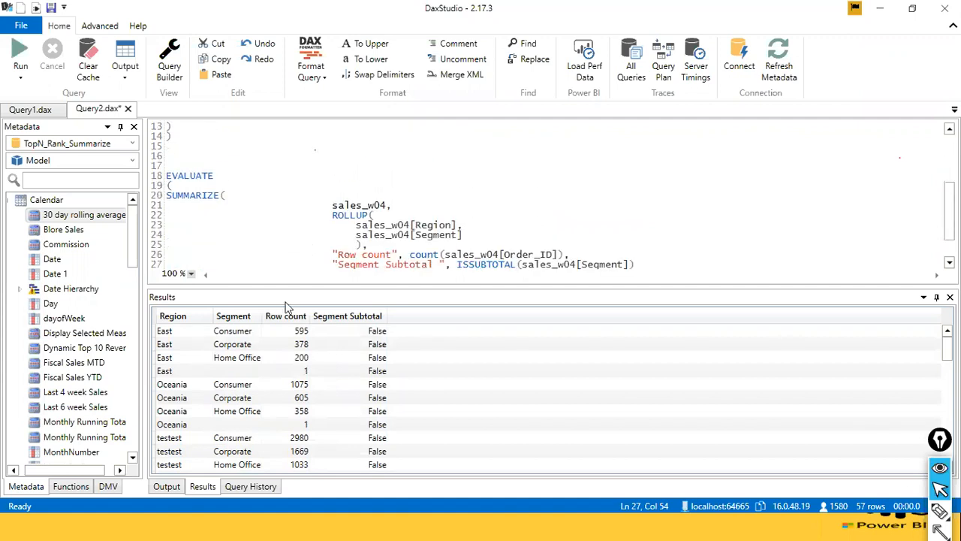
pyautogui.scroll(-1, 350, 258)
pyautogui.scroll(1, 350, 258)
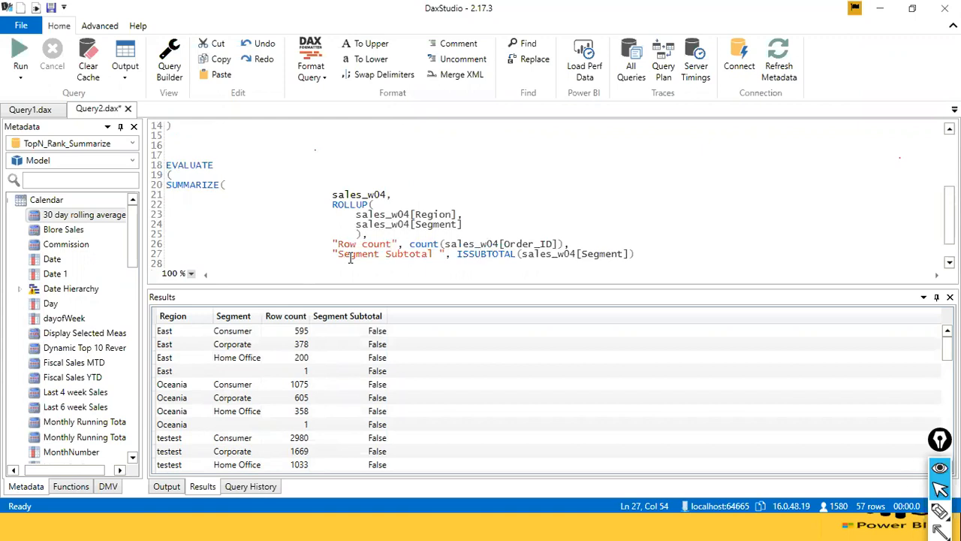
pyautogui.click(350, 204)
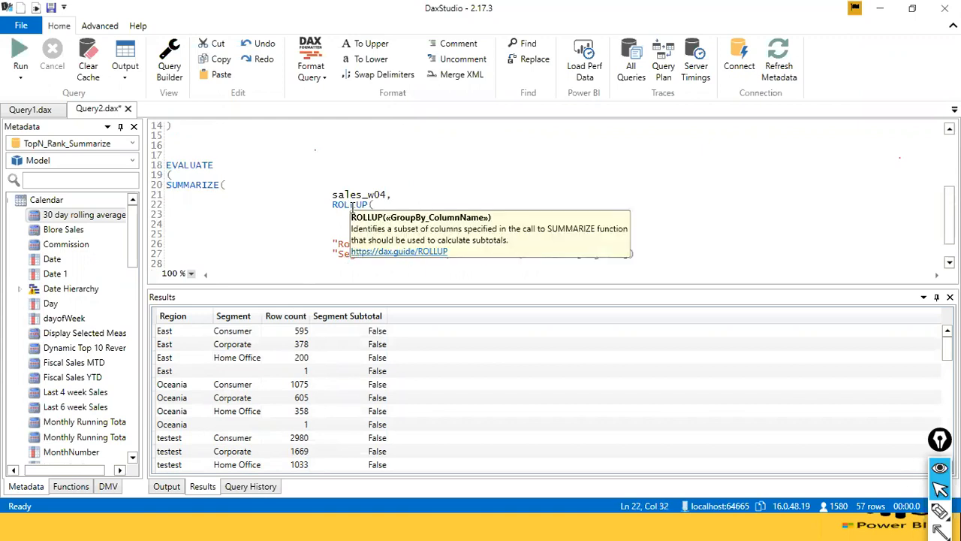
pyautogui.click(681, 197)
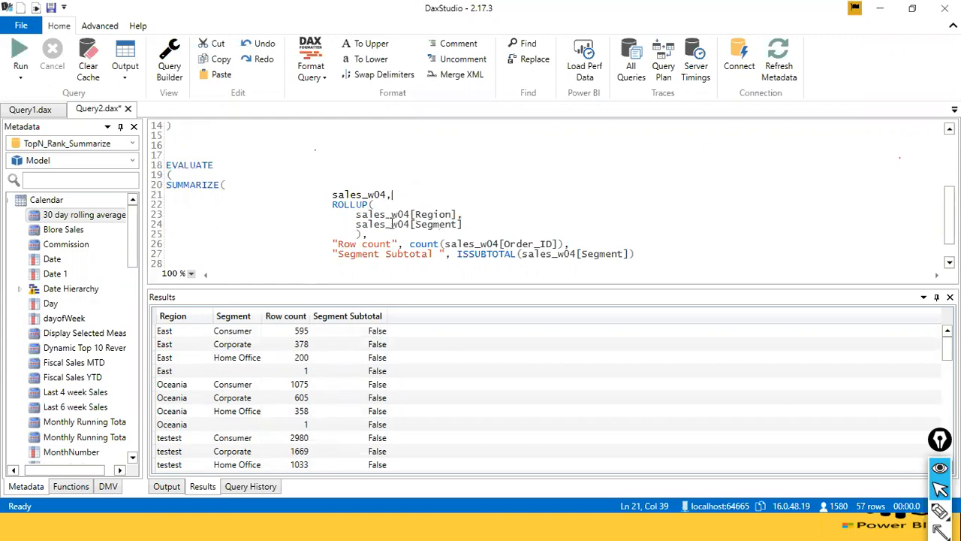
pyautogui.scroll(3, 398, 210)
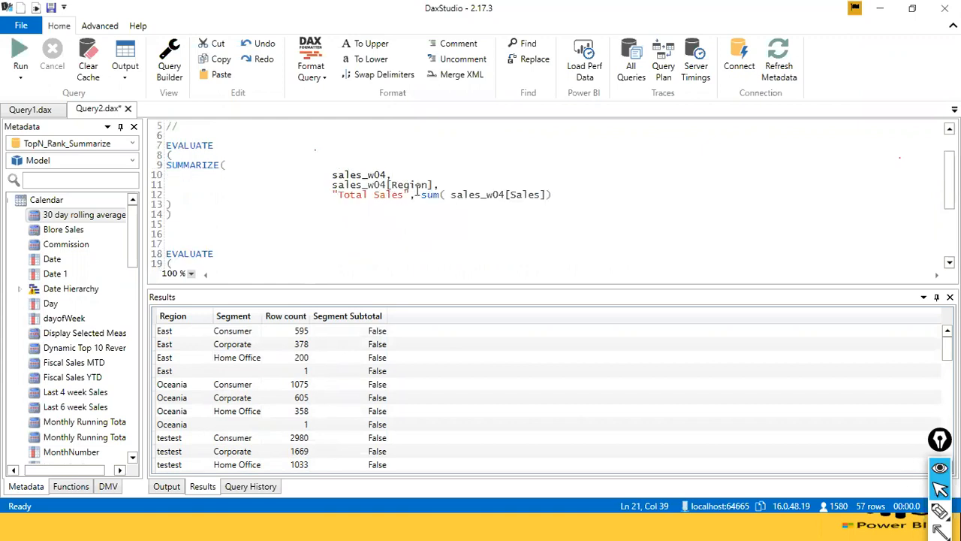
pyautogui.scroll(-2, 452, 201)
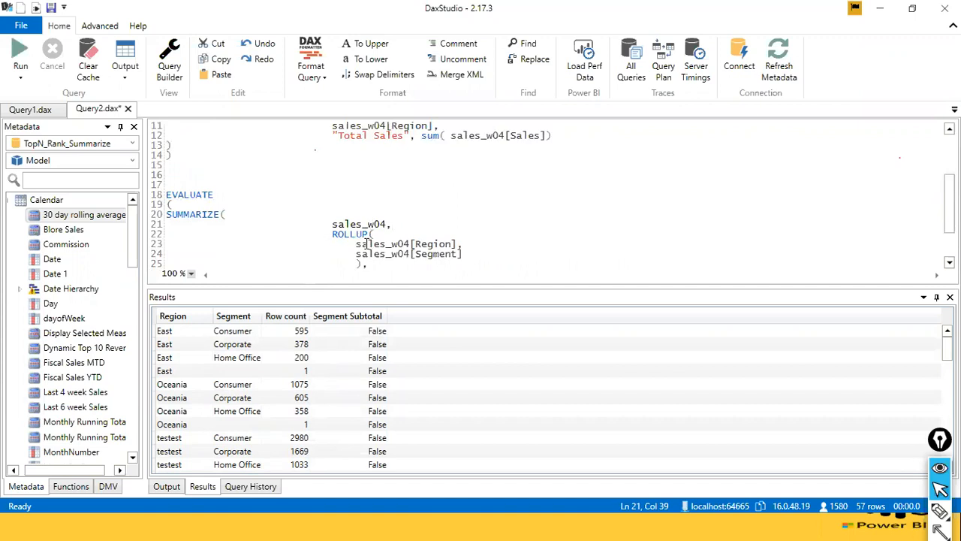
pyautogui.scroll(-1, 366, 244)
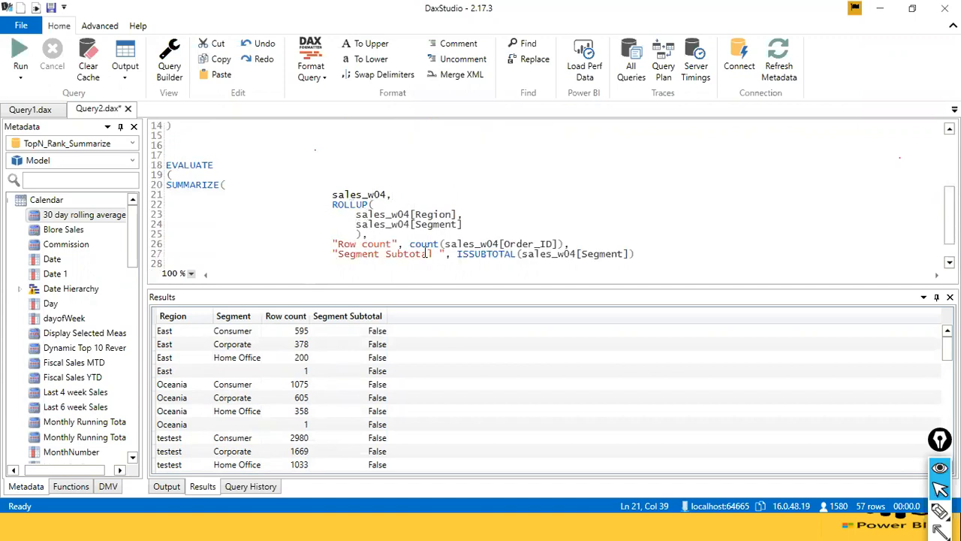
pyautogui.scroll(-1, 381, 260)
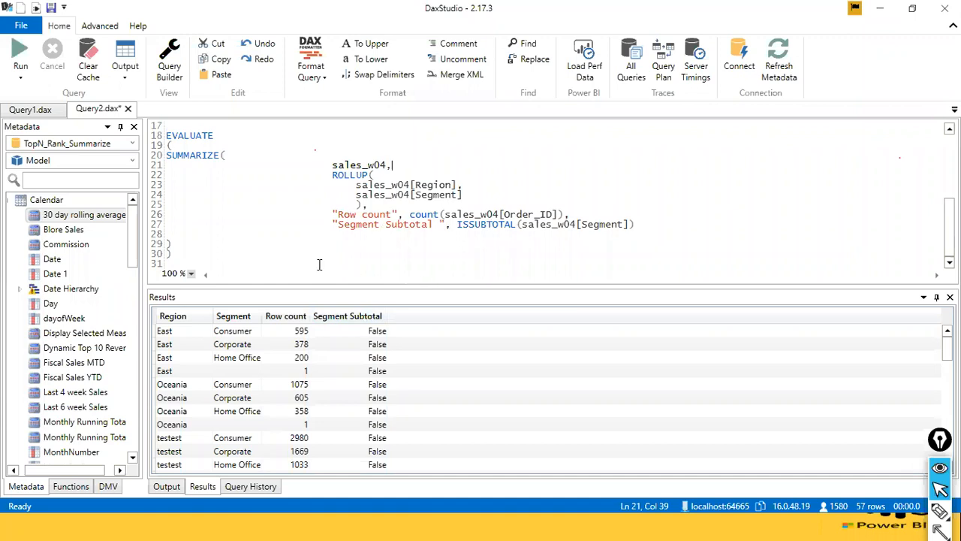
pyautogui.scroll(1, 306, 265)
pyautogui.scroll(-1, 306, 264)
pyautogui.scroll(6, 314, 247)
pyautogui.scroll(-5, 313, 241)
pyautogui.click(204, 258)
pyautogui.moveTo(204, 258); pyautogui.dragTo(160, 137)
pyautogui.scroll(2, 251, 209)
pyautogui.click(241, 173)
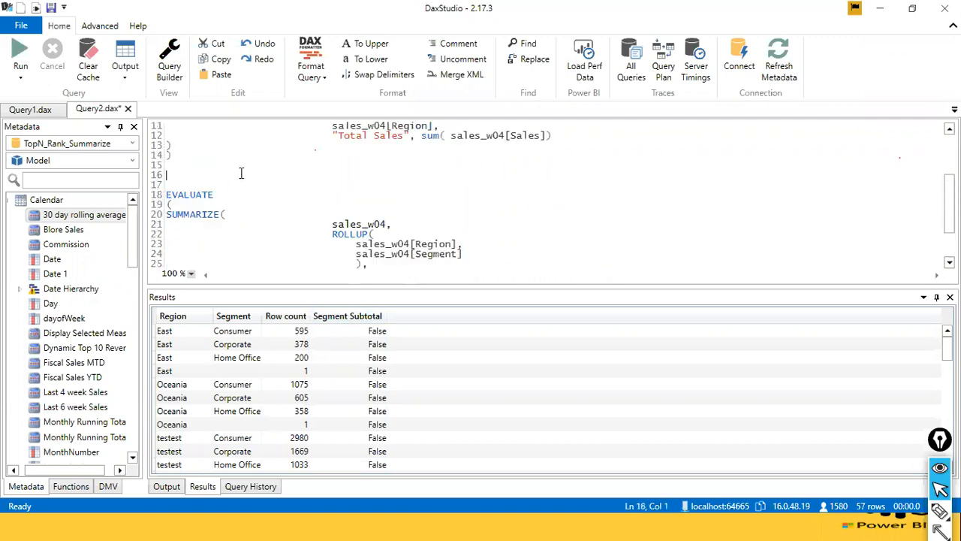
# Remove sales_w04[Segment] and the comma after sales_w04[Region] from the second query's ROLLUP, and run only that query.
pyautogui.scroll(-2, 241, 173)
pyautogui.doubleClick(241, 178)
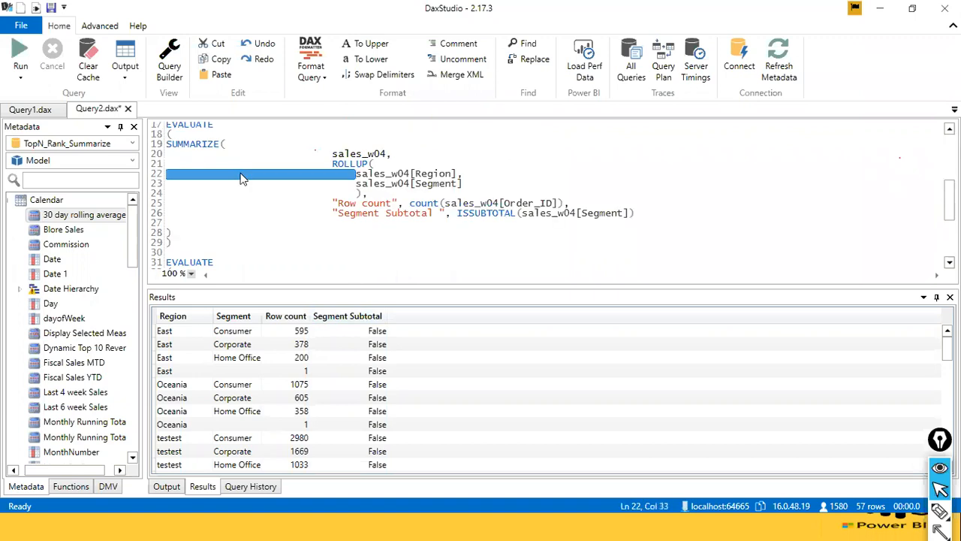
pyautogui.moveTo(550, 181); pyautogui.dragTo(348, 186)
pyautogui.press('Delete')
pyautogui.press('Delete')
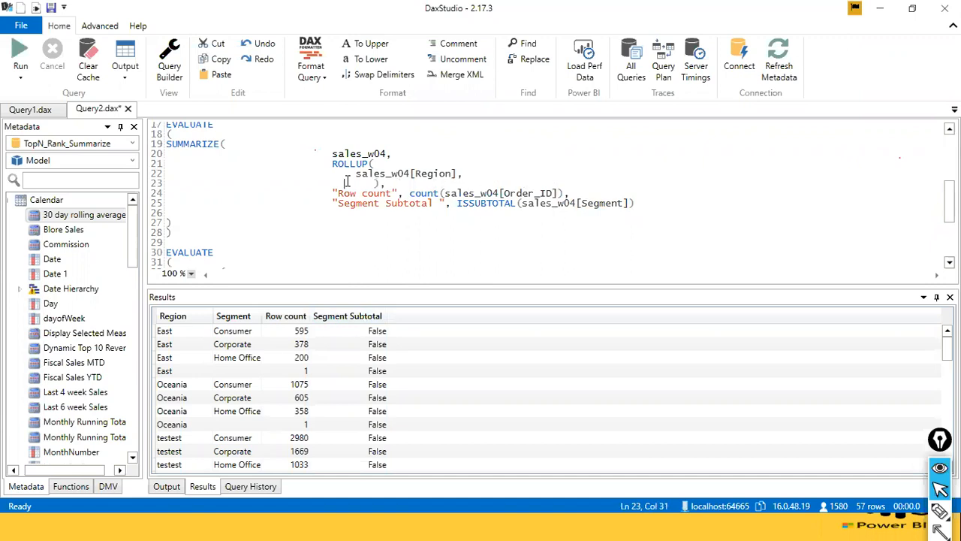
pyautogui.press('BackSpace')
pyautogui.press('Down')
pyautogui.moveTo(182, 223); pyautogui.dragTo(155, 160)
pyautogui.click(20, 51)
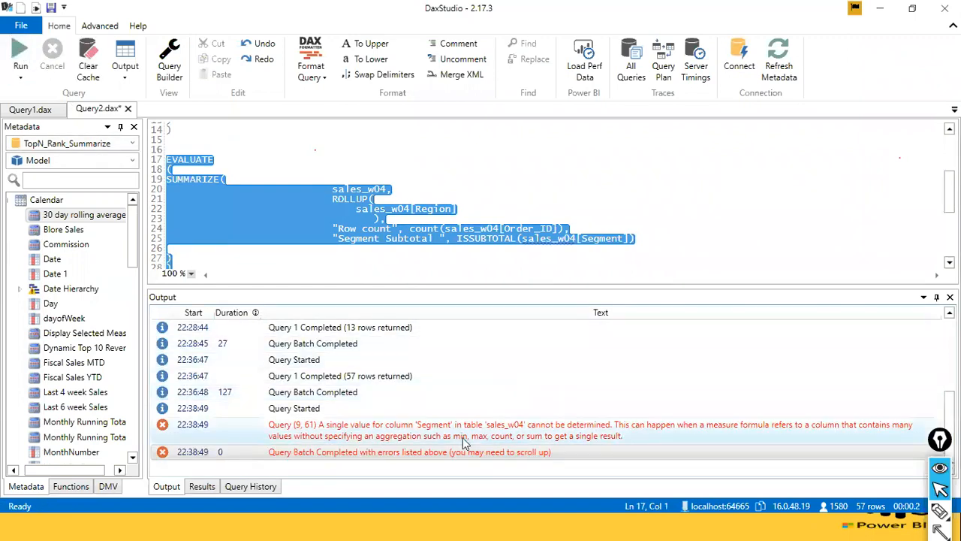
# Change the ISSUBTOTAL argument in the second query to sales_w04[Region].
pyautogui.click(500, 238)
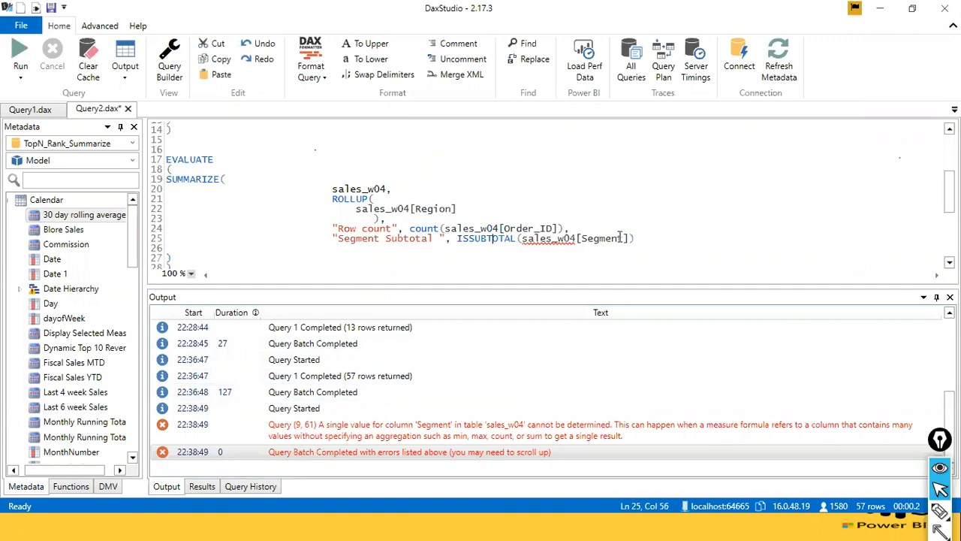
pyautogui.click(646, 238)
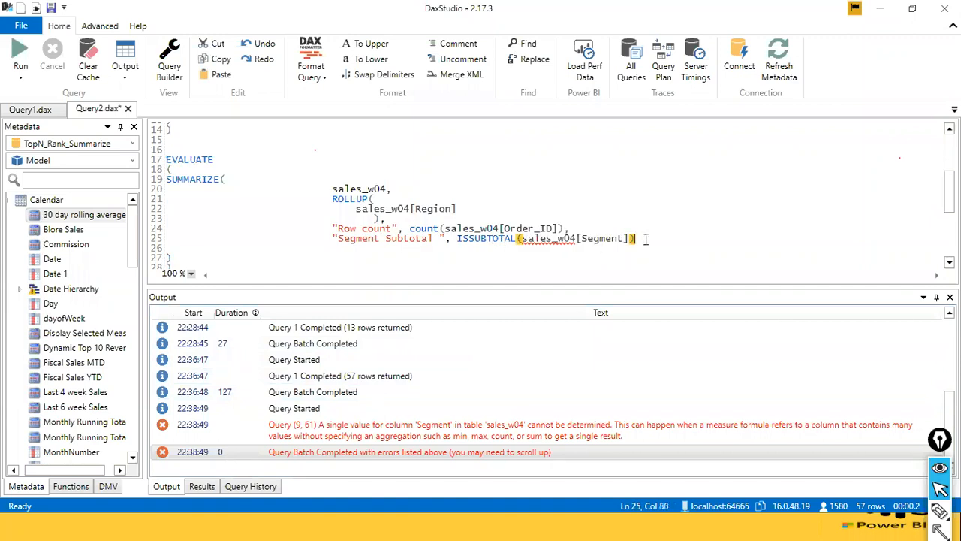
pyautogui.doubleClick(593, 239)
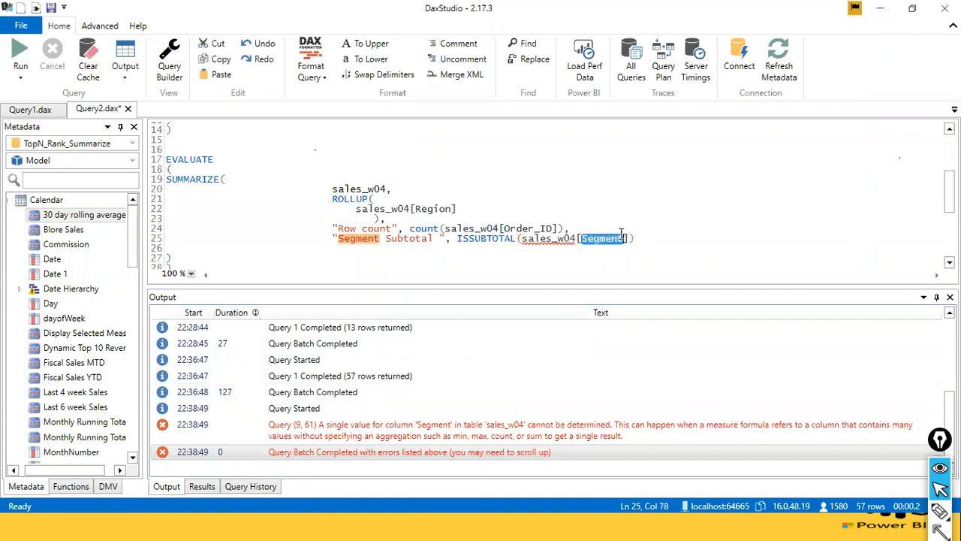
pyautogui.write('Reao')
pyautogui.press('BackSpace')
pyautogui.press('BackSpace')
pyautogui.press('BackSpace')
pyautogui.write('eg')
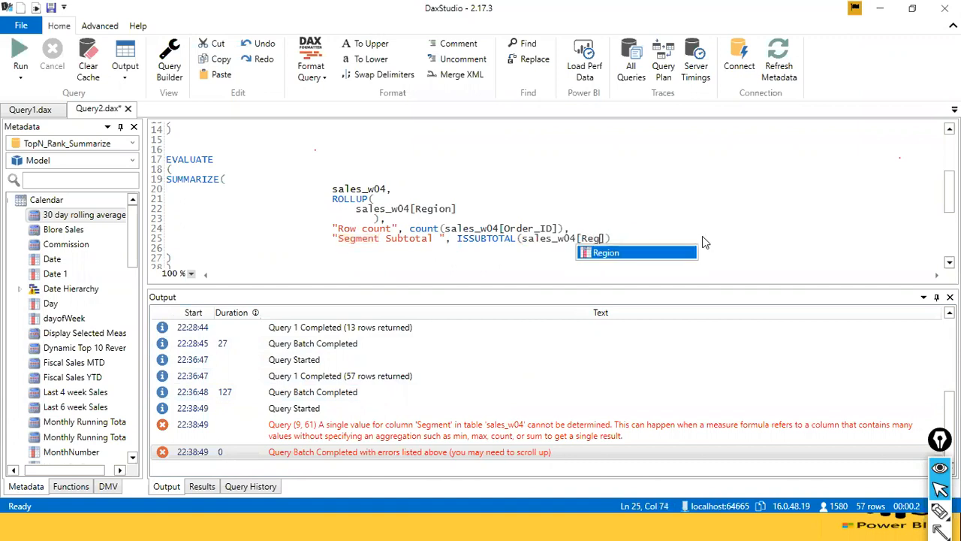
pyautogui.press('Tab')
# Rename the ISSUBTOTAL column label in the second query to "region Subtotal ".
pyautogui.hotkey('ctrl', 'Left')
pyautogui.hotkey('ctrl', 'Left')
pyautogui.hotkey('ctrl', 'Left')
pyautogui.hotkey('ctrl', 'Left')
pyautogui.hotkey('ctrl', 'Left')
pyautogui.hotkey('ctrl', 'Left')
pyautogui.hotkey('ctrl', 'Left')
pyautogui.hotkey('ctrl', 'Left')
pyautogui.hotkey('ctrl', 'Left')
pyautogui.hotkey('ctrl', 'Left')
pyautogui.hotkey('ctrl', 'Left')
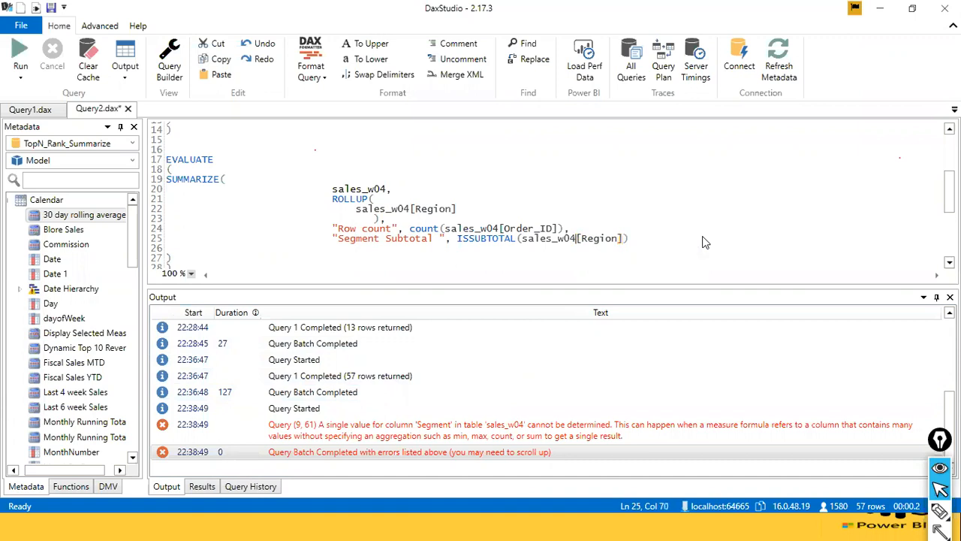
pyautogui.hotkey('ctrl', 'shift', 'Right')
pyautogui.write('region')
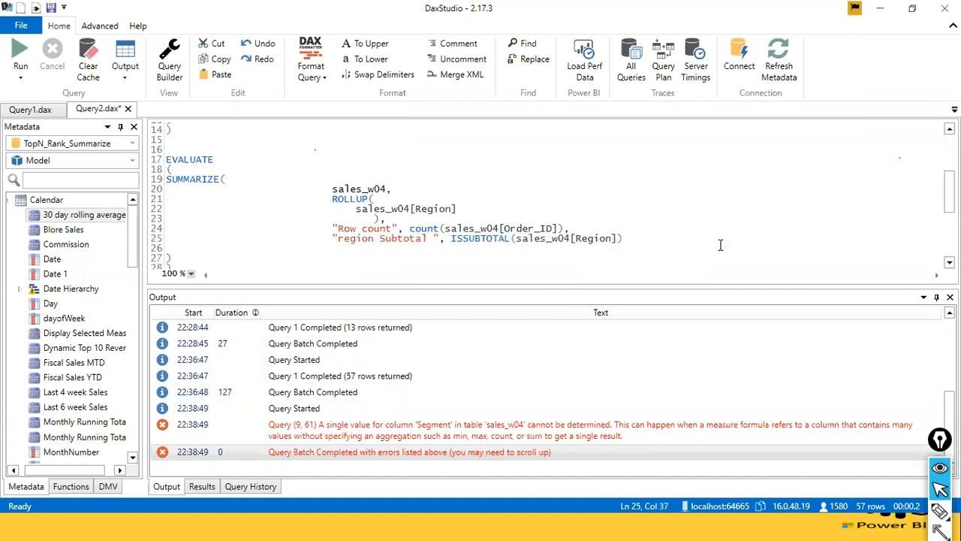
# Run only the second EVALUATE block, with its Region-only ROLLUP.
pyautogui.press('Up')
pyautogui.press('Up')
pyautogui.scroll(-2, 442, 233)
pyautogui.scroll(1, 443, 232)
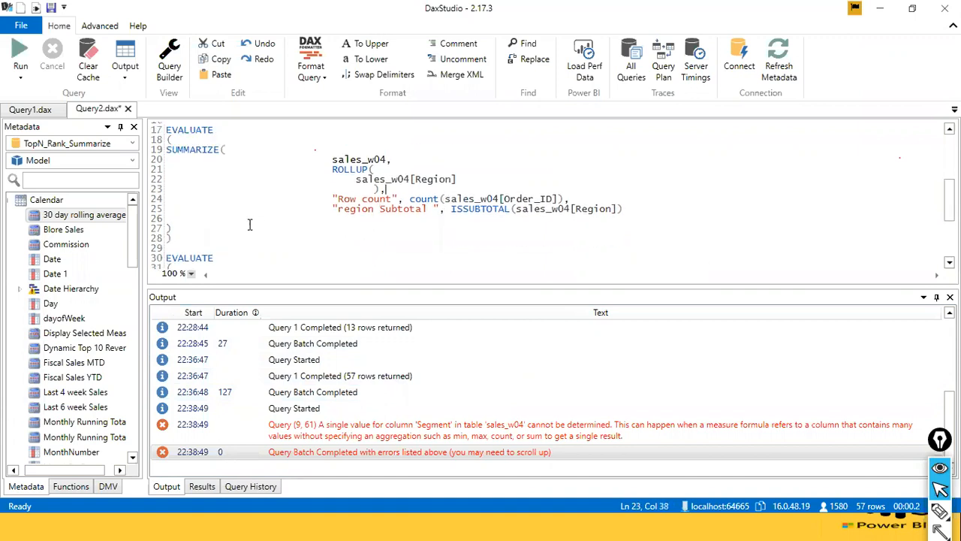
pyautogui.moveTo(168, 129); pyautogui.dragTo(205, 238)
pyautogui.press('F5')
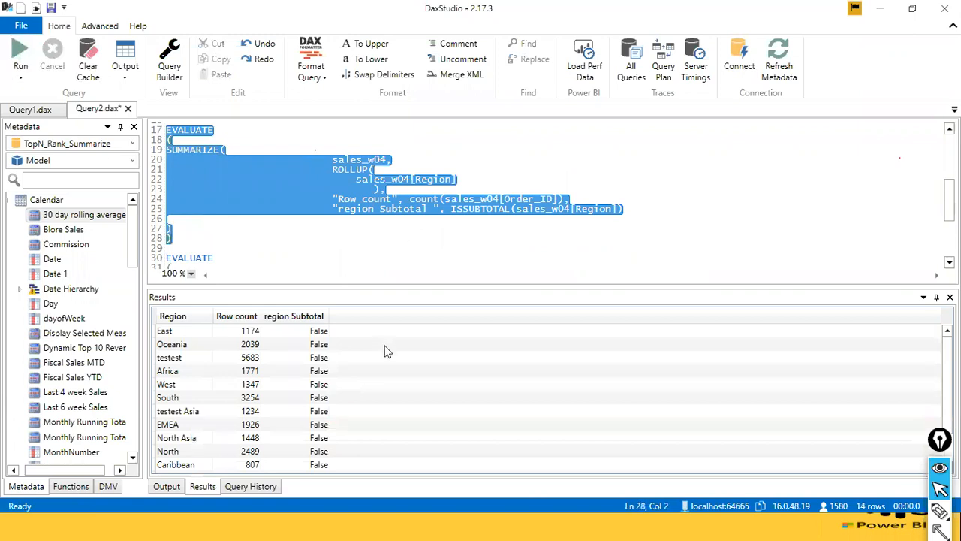
# Examine the Region-only results, comparing the individual region rows with the grand total row and its region Subtotal flag.
pyautogui.click(436, 238)
pyautogui.scroll(-3, 434, 236)
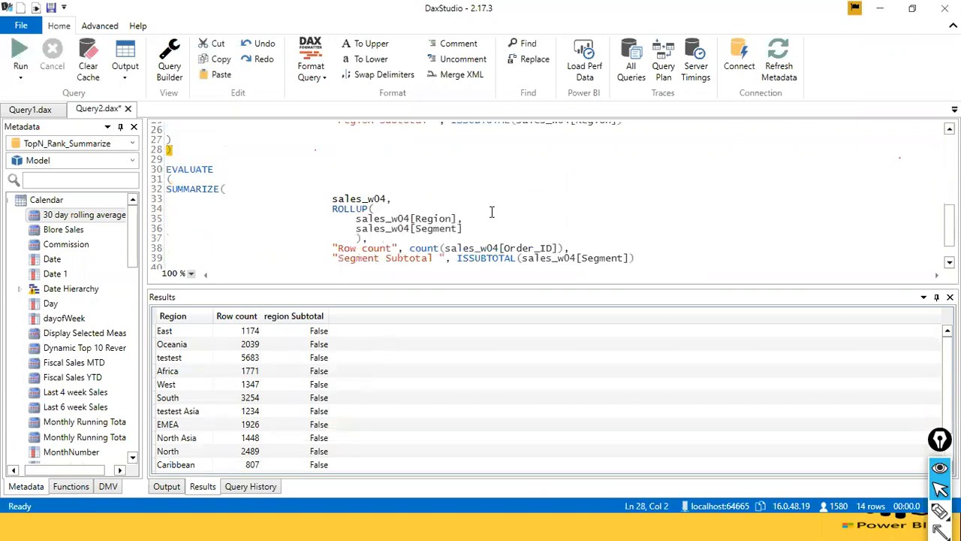
pyautogui.scroll(2, 440, 223)
pyautogui.scroll(2, 439, 223)
pyautogui.scroll(-1, 439, 223)
pyautogui.scroll(-1, 433, 346)
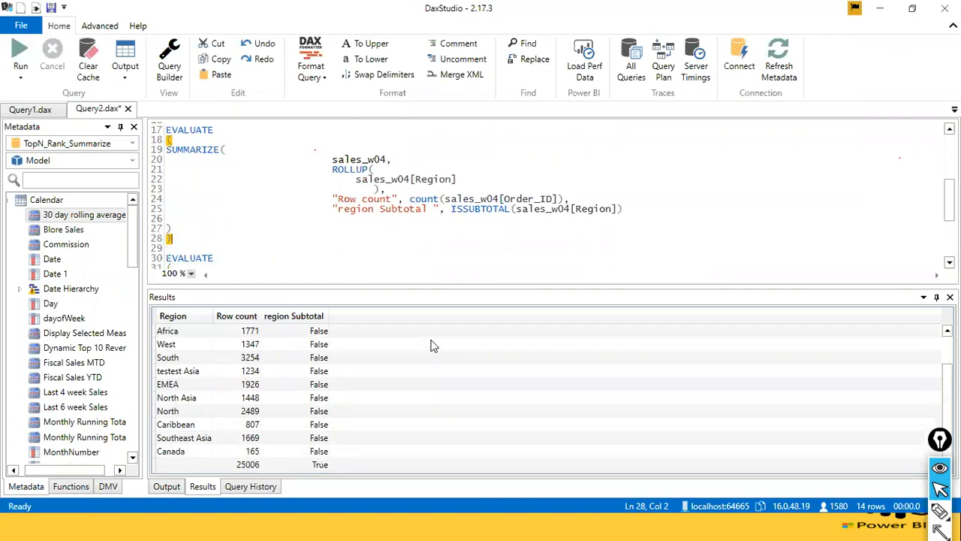
pyautogui.scroll(1, 434, 345)
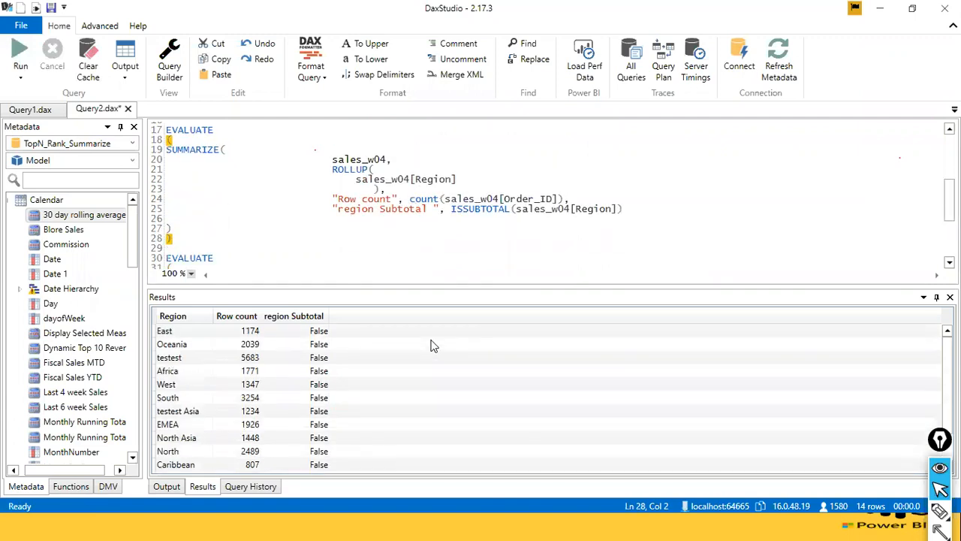
pyautogui.scroll(-1, 433, 345)
pyautogui.click(603, 211)
pyautogui.scroll(1, 244, 334)
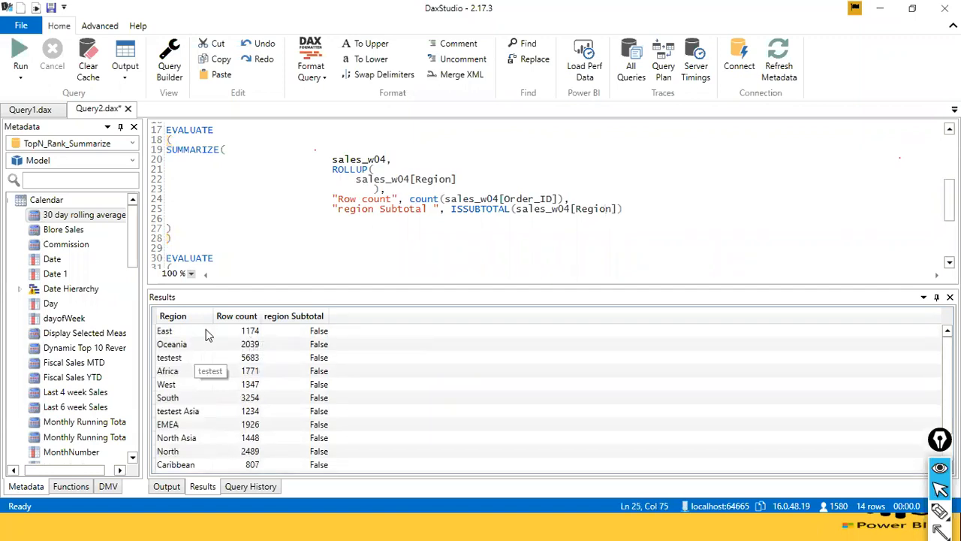
pyautogui.scroll(-1, 272, 370)
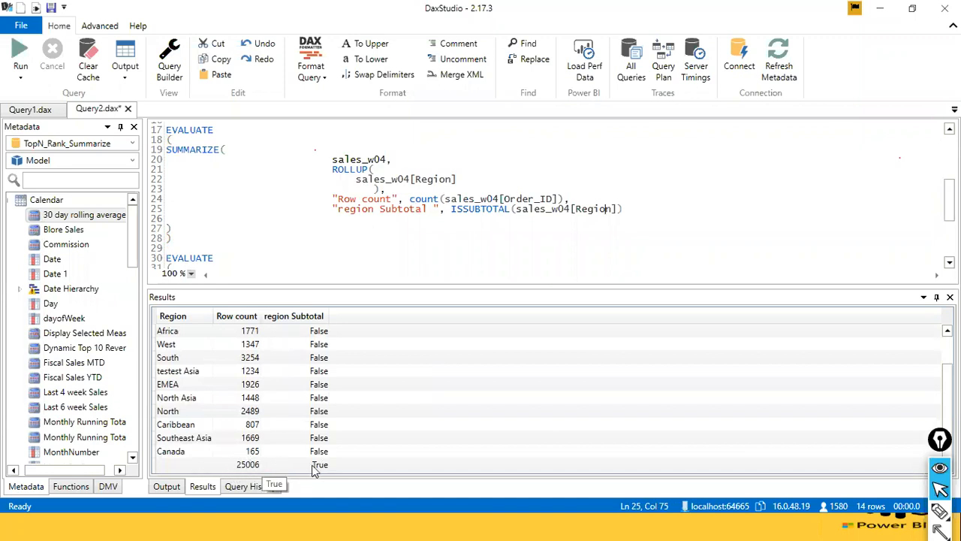
pyautogui.scroll(1, 289, 435)
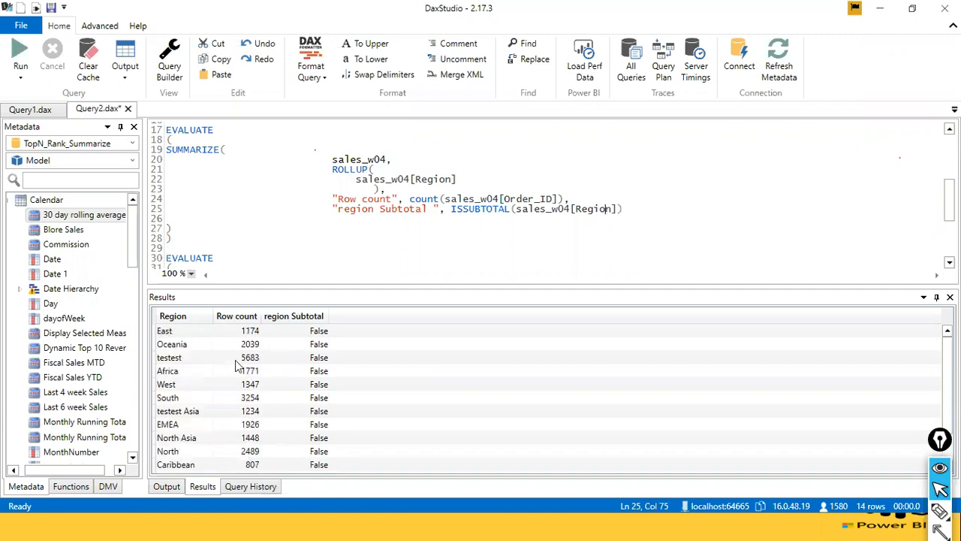
pyautogui.scroll(-1, 210, 375)
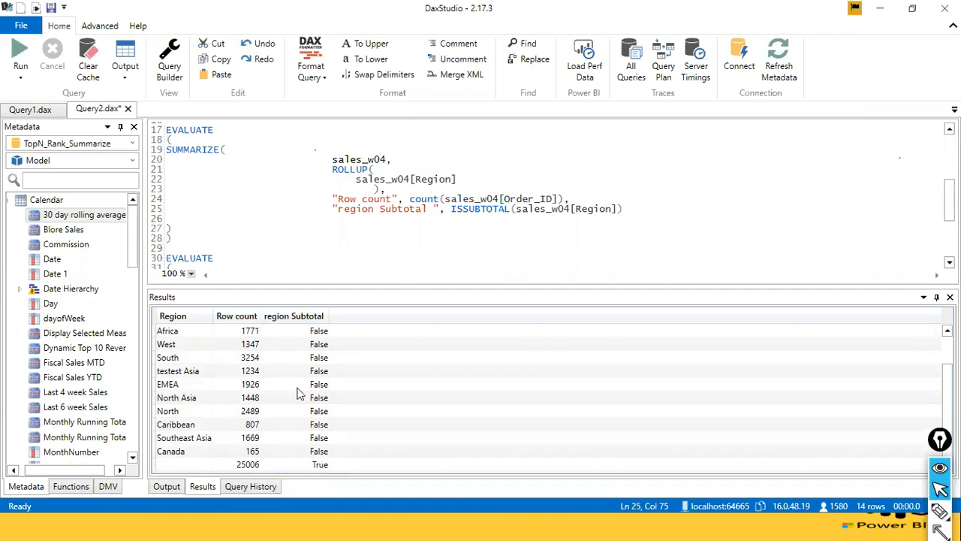
# Run only the third EVALUATE block, whose ROLLUP contains both Region and Segment.
pyautogui.click(350, 170)
pyautogui.scroll(-3, 235, 242)
pyautogui.click(458, 228)
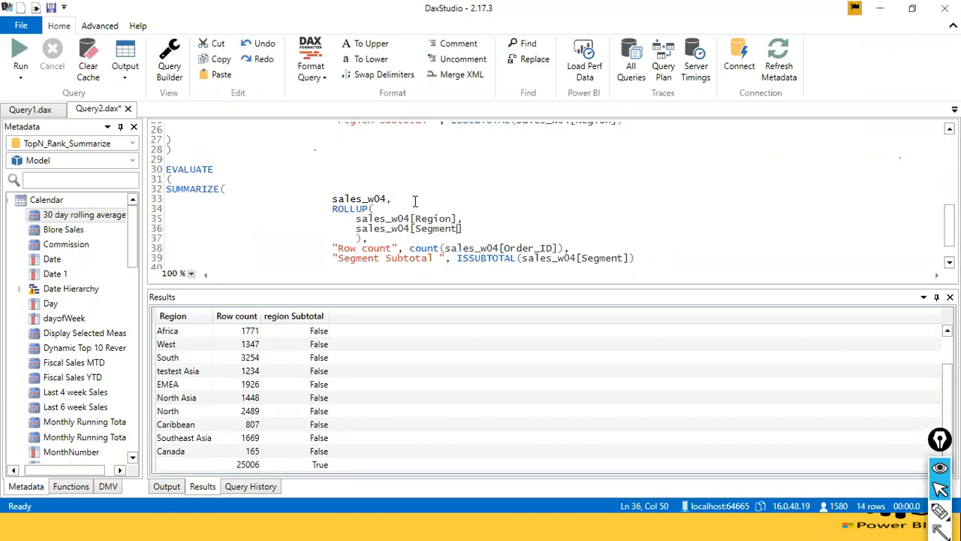
pyautogui.click(479, 231)
pyautogui.scroll(-1, 476, 240)
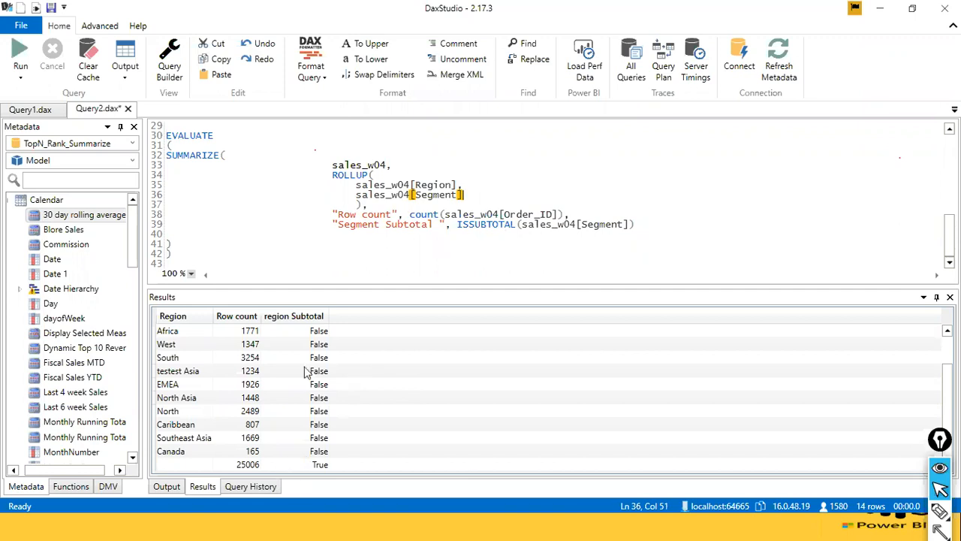
pyautogui.moveTo(174, 254); pyautogui.dragTo(162, 135)
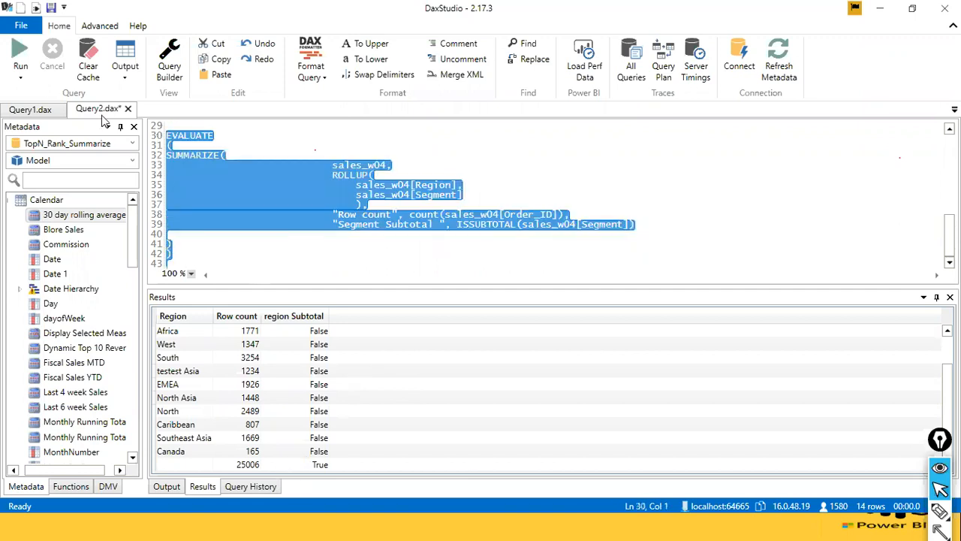
pyautogui.click(20, 51)
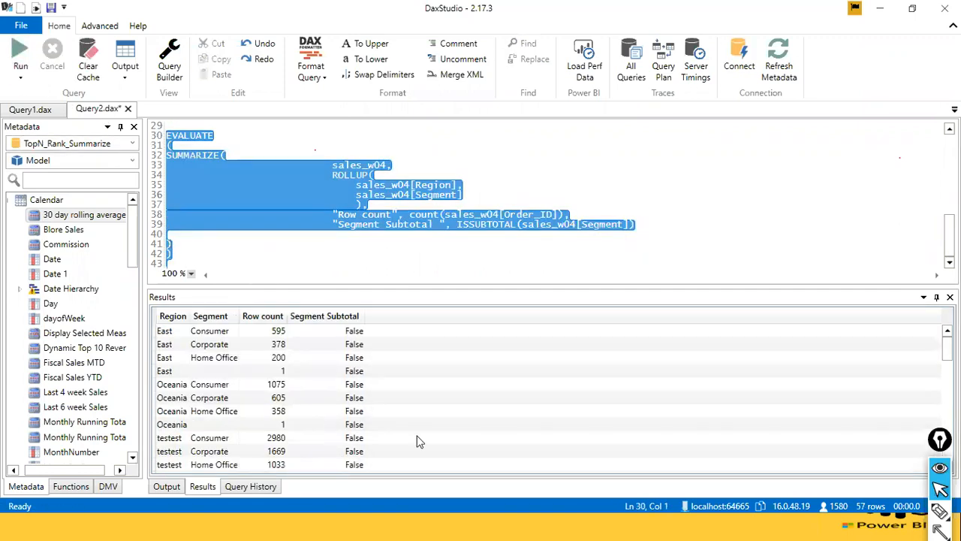
# Check the Segment Subtotal flags on the region-only rows against those on the region and segment detail rows.
pyautogui.scroll(-15, 418, 441)
pyautogui.scroll(3, 422, 408)
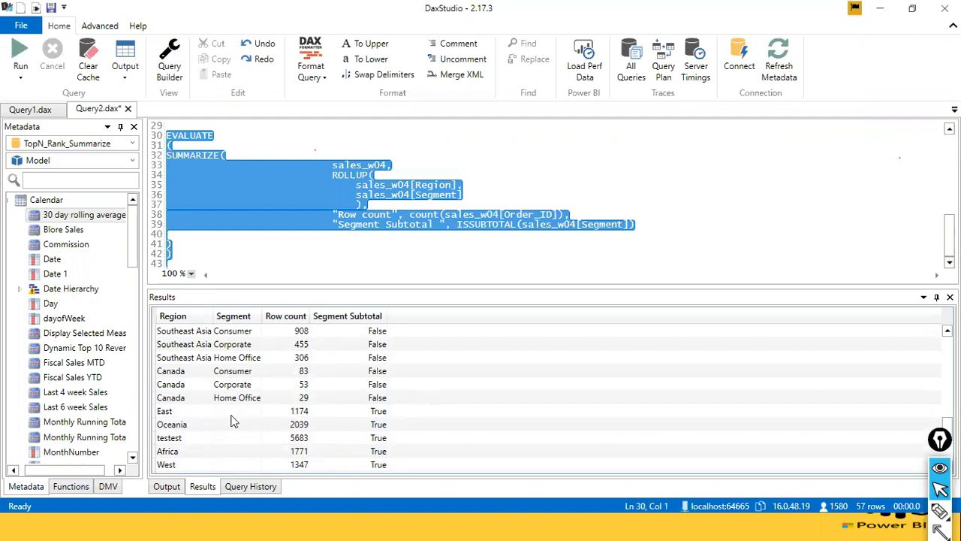
pyautogui.click(612, 225)
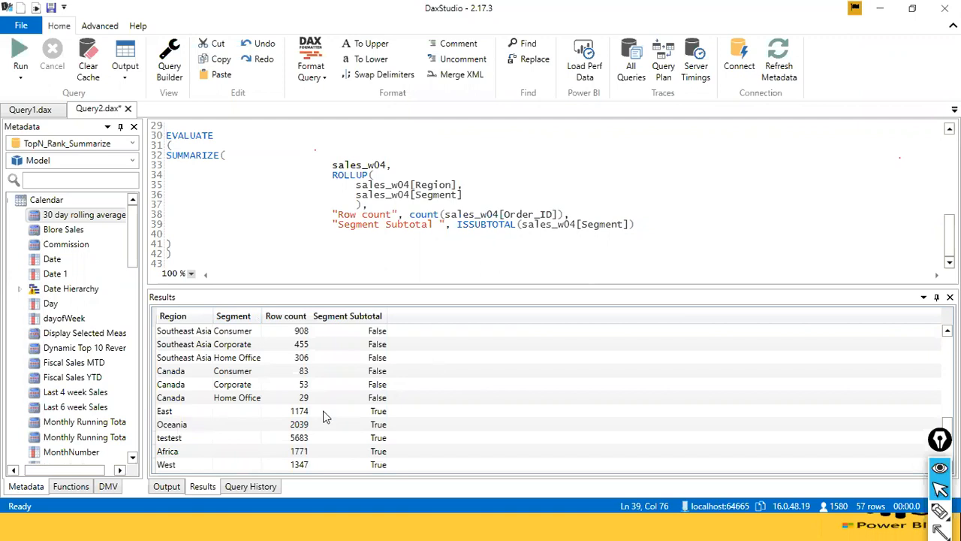
pyautogui.scroll(15, 385, 420)
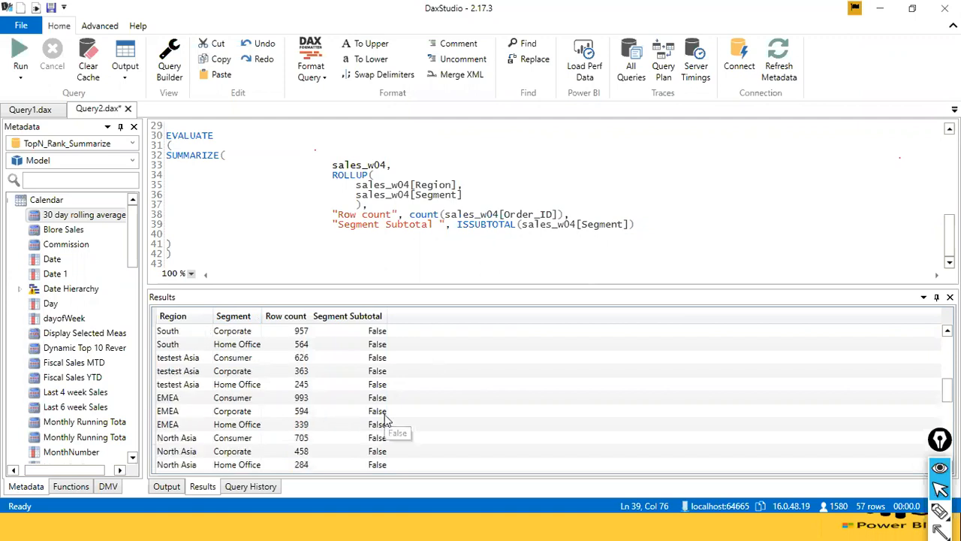
pyautogui.click(388, 245)
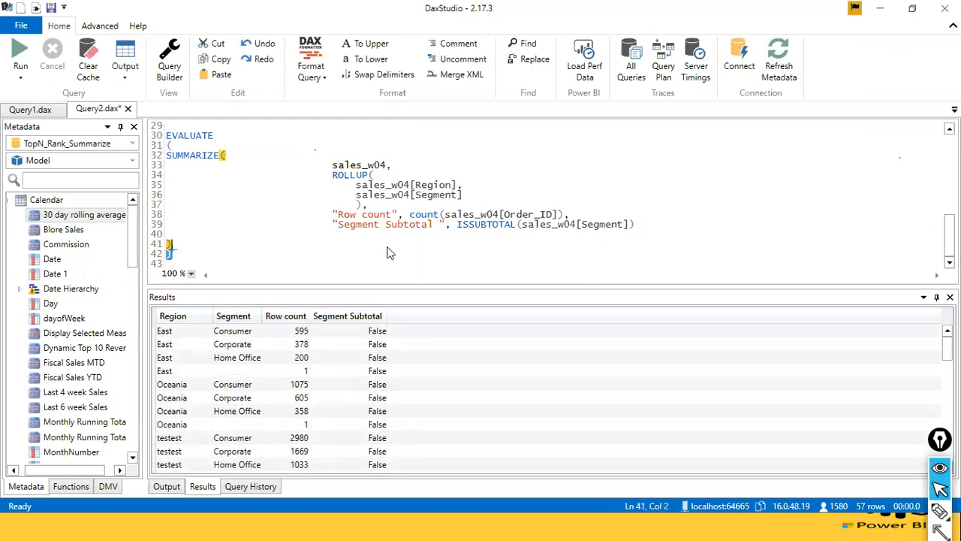
# Switch to the presentation and check the agenda slide listing TopN, Rank, Summarize, Summarizecolumns and Group by.
pyautogui.hotkey('alt', 'Tab')
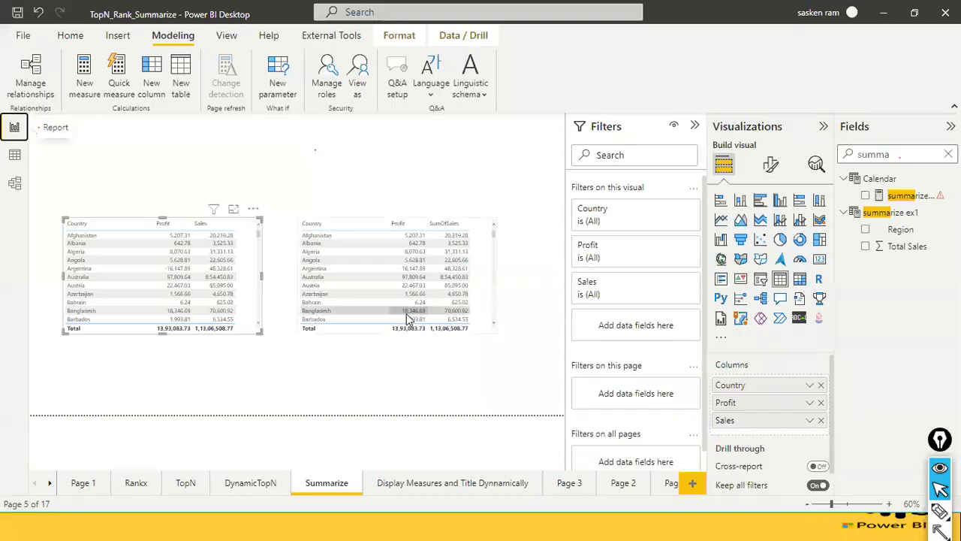
pyautogui.hotkey('alt', 'Tab')
pyautogui.hotkey('alt', 'Tab')
pyautogui.hotkey('alt', 'Tab')
pyautogui.hotkey('alt', 'Tab')
pyautogui.hotkey('alt', 'Tab')
pyautogui.press('Right')
pyautogui.press('Right')
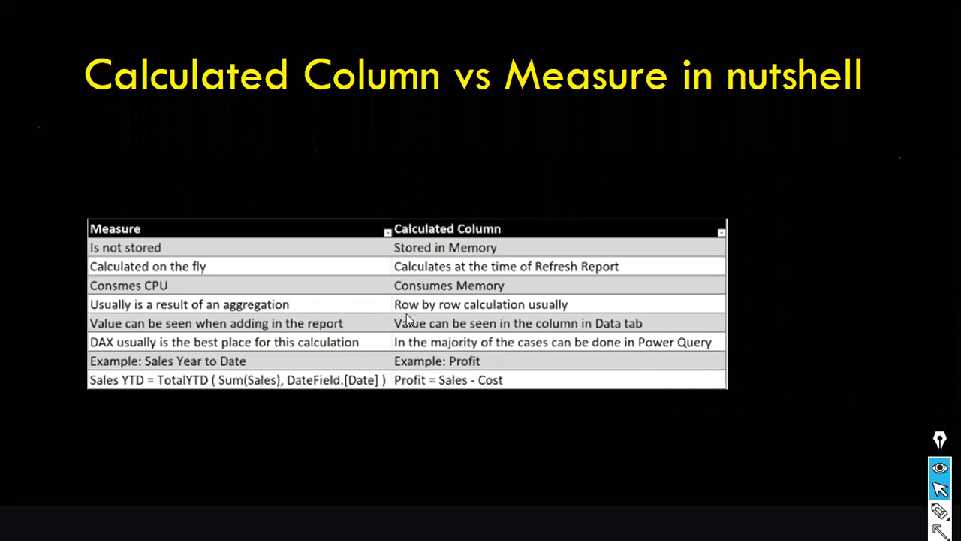
pyautogui.press('Left')
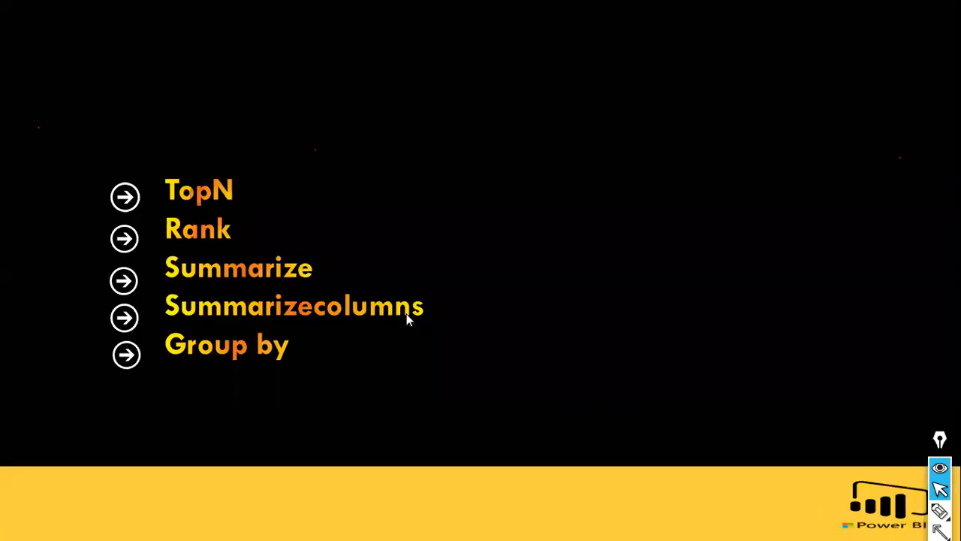
pyautogui.press('Left')
pyautogui.press('Left')
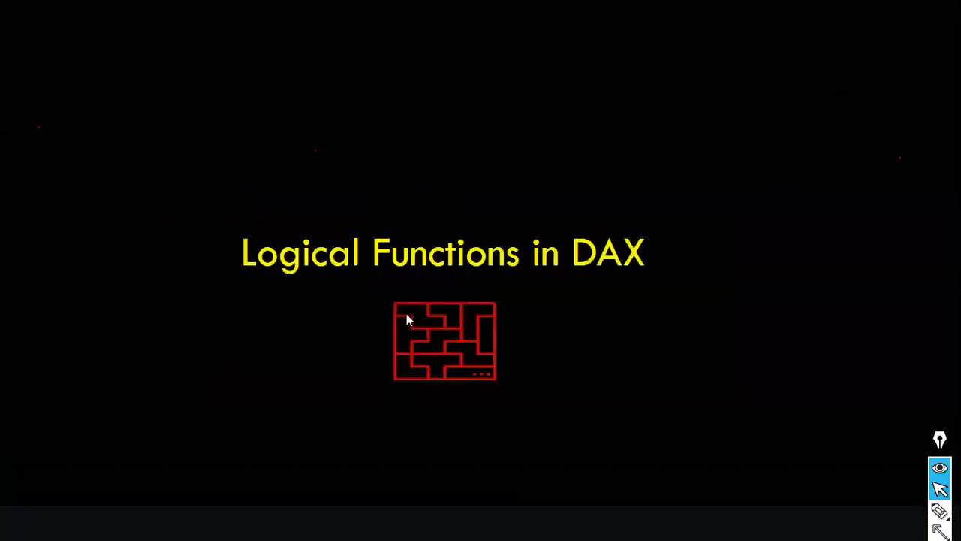
pyautogui.press('Right')
pyautogui.press('Right')
pyautogui.hotkey('alt', 'Tab')
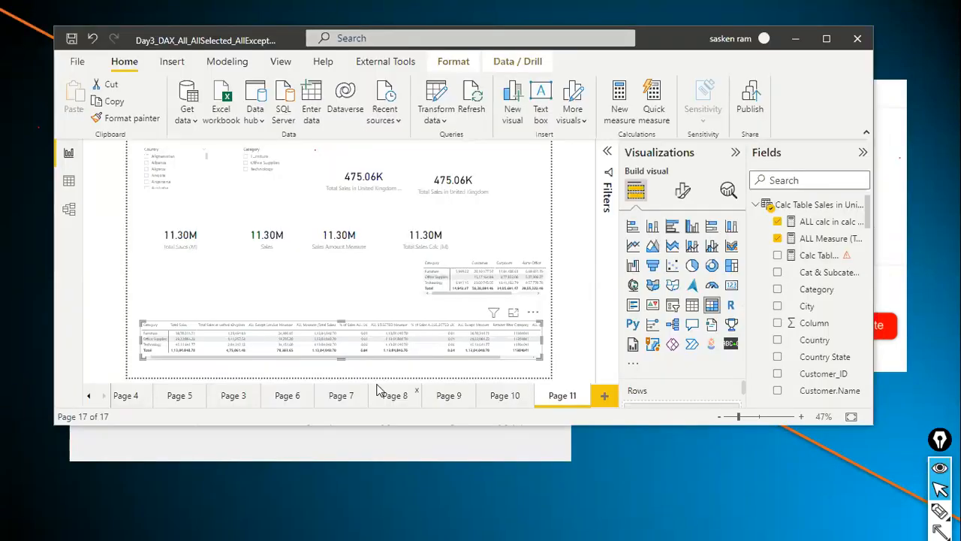
# Look back through the earlier slides on filter functions, CALCULATE versus CALCULATETABLE, business question assignments, and calculated columns and measures.
pyautogui.hotkey('alt', 'Tab')
pyautogui.press('Left')
pyautogui.press('Left')
pyautogui.press('Left')
pyautogui.press('Left')
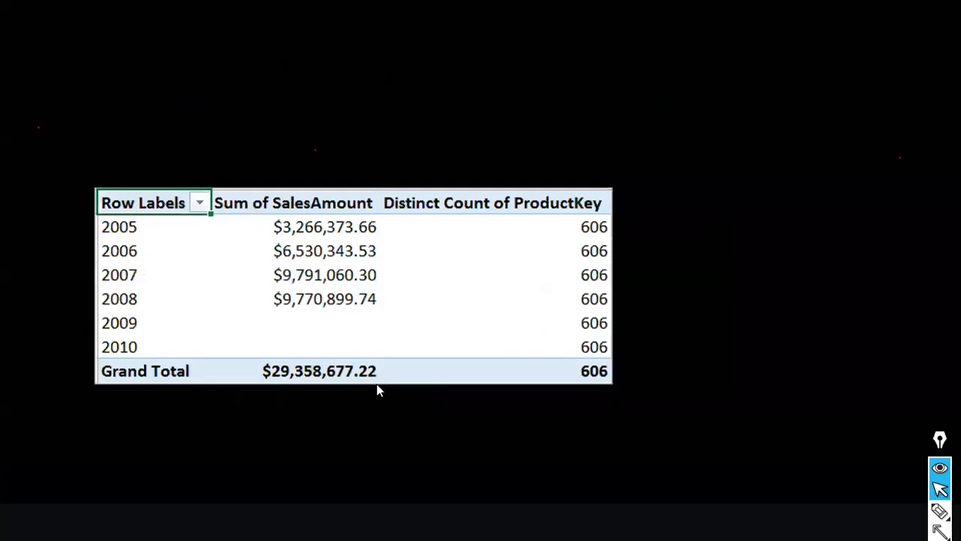
pyautogui.press('Left')
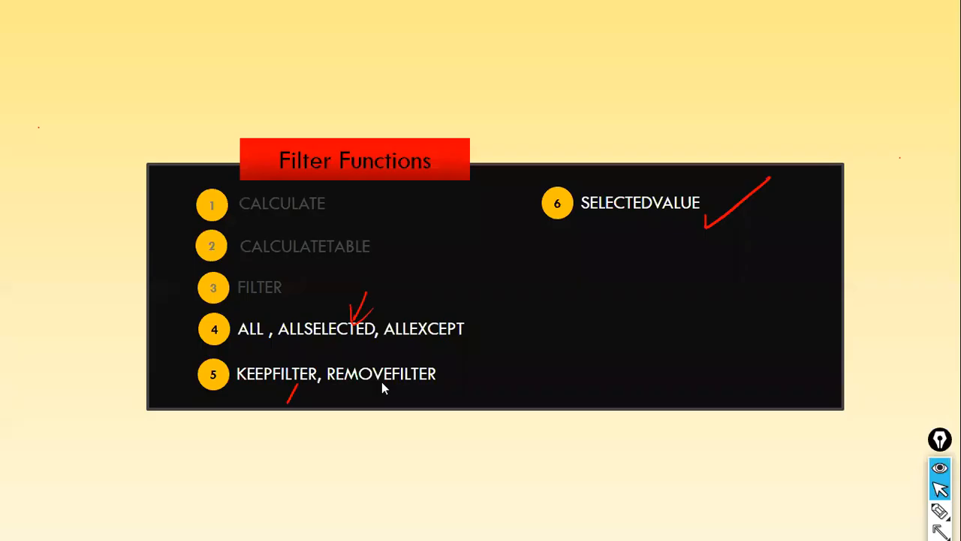
pyautogui.press('Left')
pyautogui.press('Left')
pyautogui.press('Left')
pyautogui.press('Left')
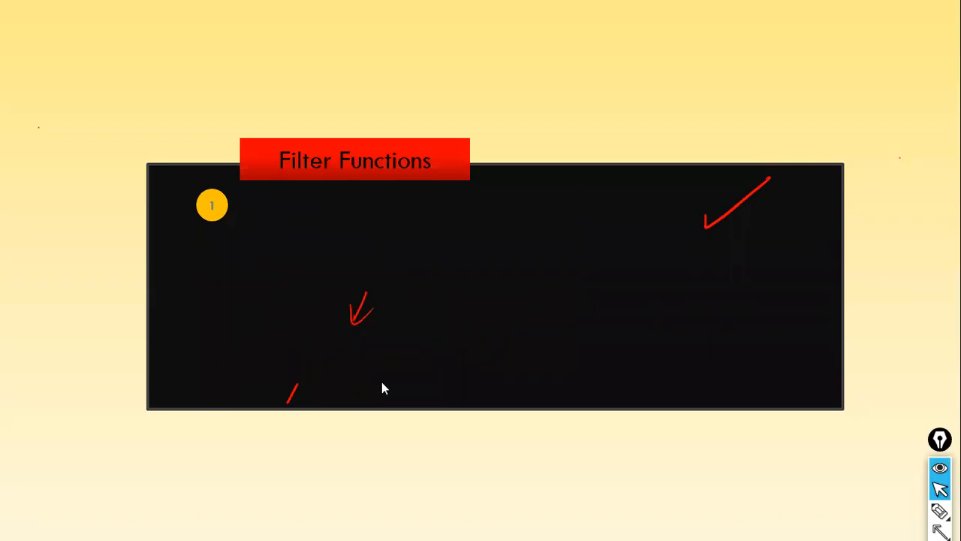
pyautogui.press('Left')
pyautogui.press('Left')
pyautogui.press('Left')
pyautogui.press('Left')
pyautogui.press('Left')
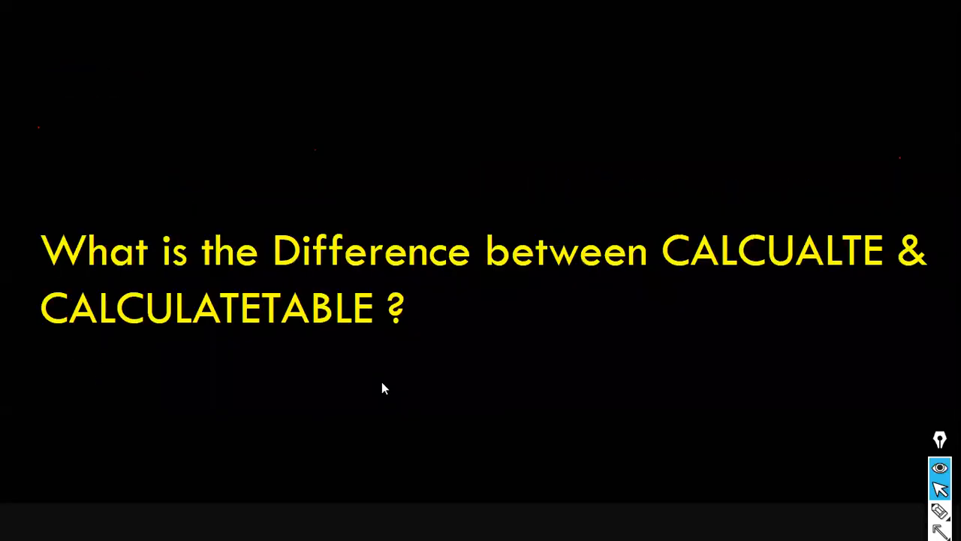
pyautogui.press('Left')
pyautogui.press('Left')
pyautogui.press('Left')
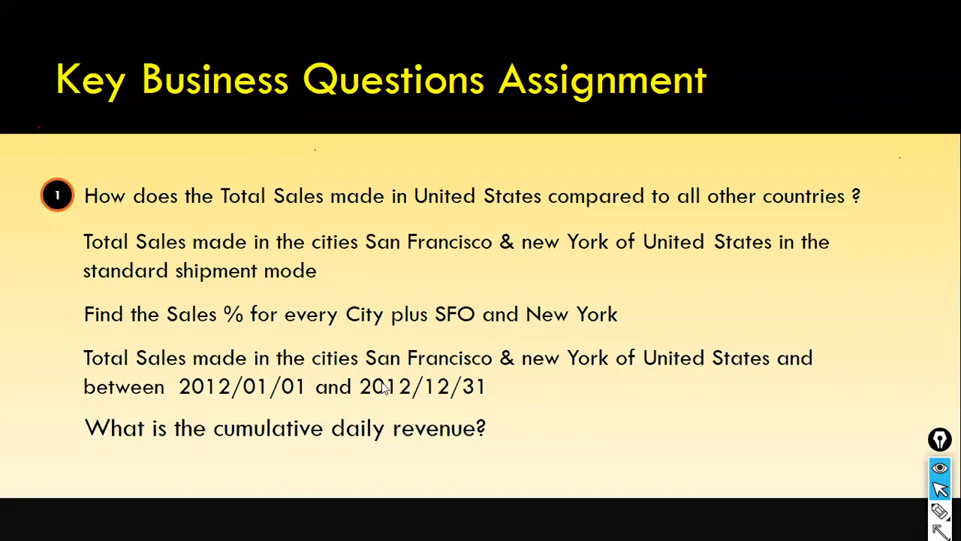
pyautogui.press('Left')
pyautogui.press('Left')
pyautogui.press('Right')
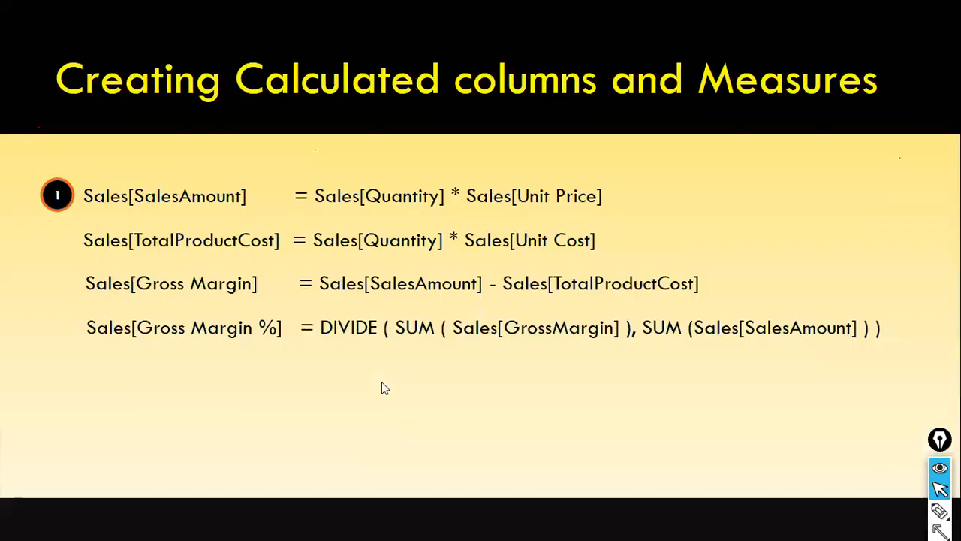
# Switch to the Day3_DAX_All_AllSelected_AllExcept report in Power BI Desktop and maximize its window.
pyautogui.hotkey('alt', 'Tab')
pyautogui.press('Tab')
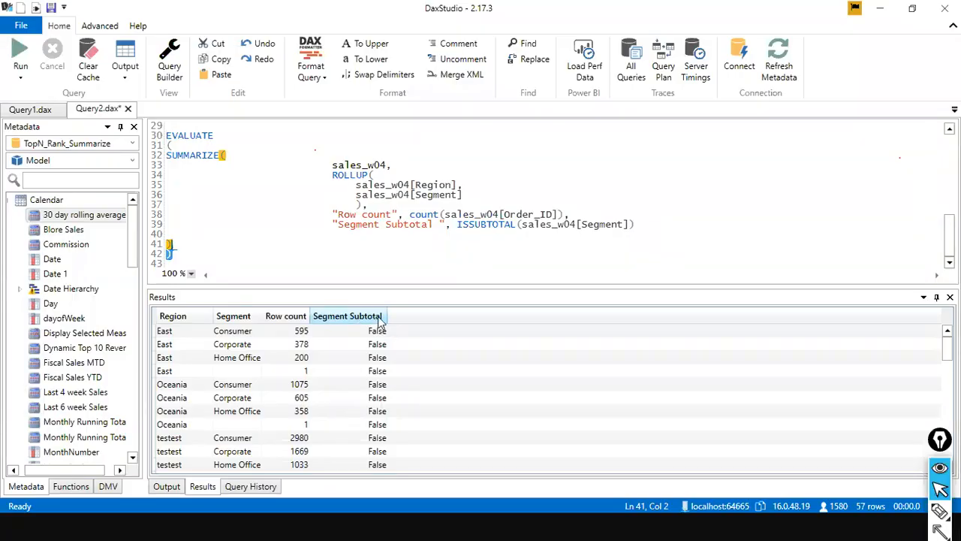
pyautogui.hotkey('alt', 'Tab')
pyautogui.press('Tab')
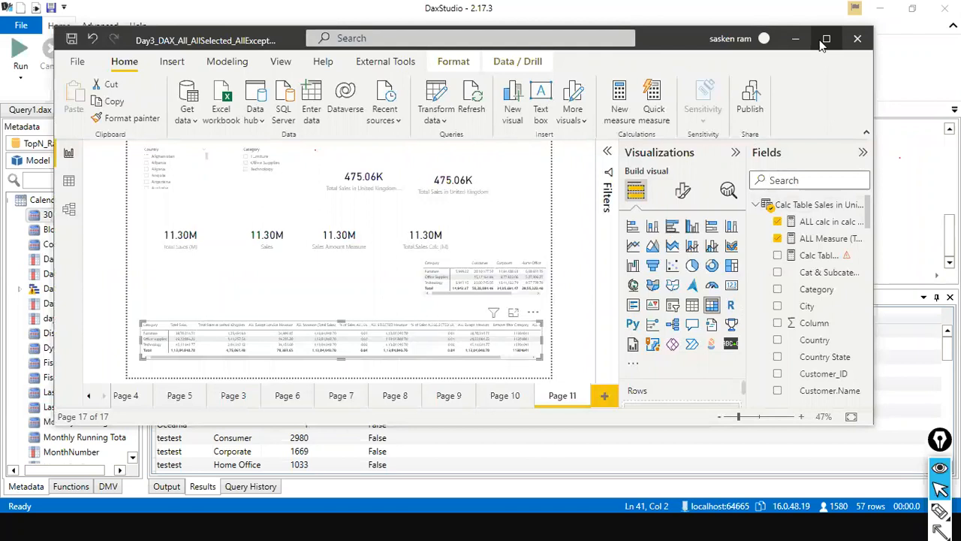
pyautogui.click(825, 38)
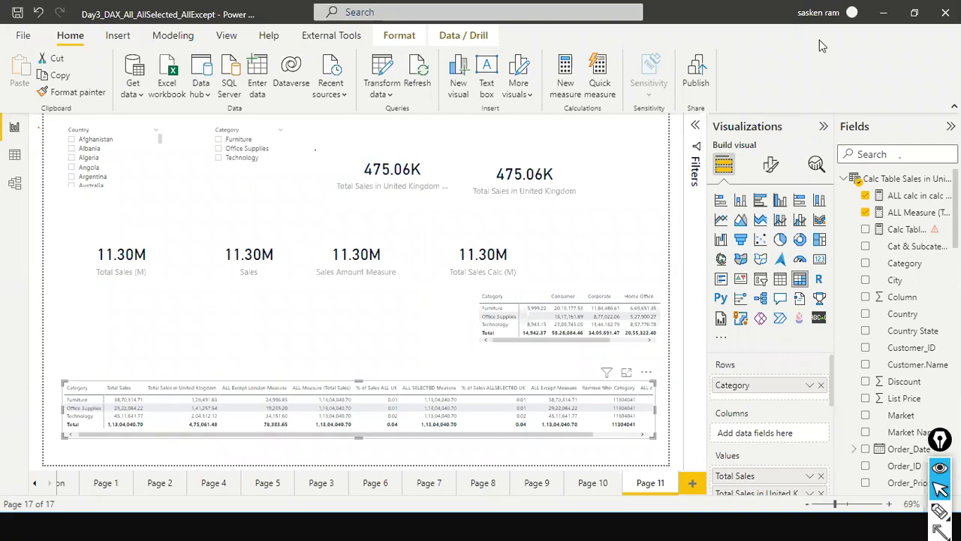
# Switch to DAX Studio with the Query2.dax queries.
pyautogui.hotkey('alt', 'Tab')
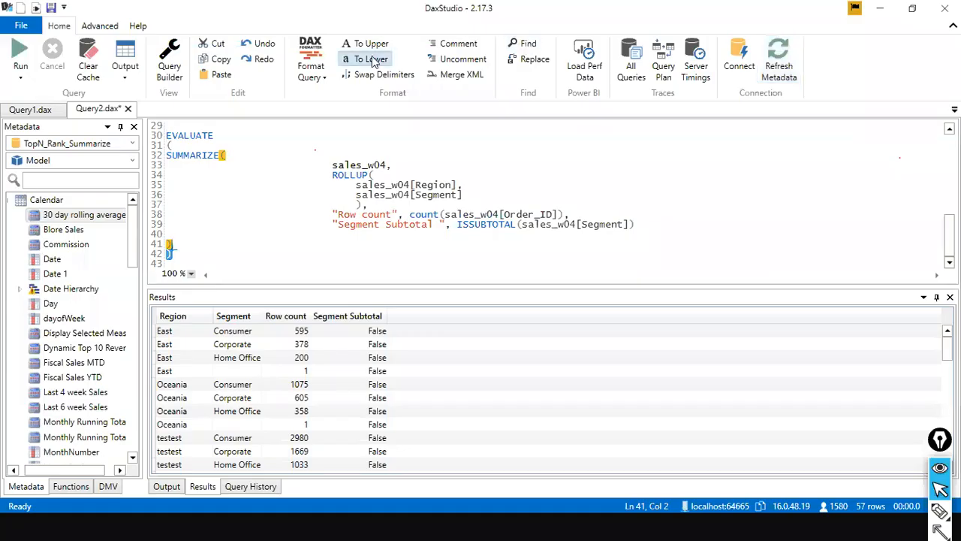
pyautogui.click(251, 224)
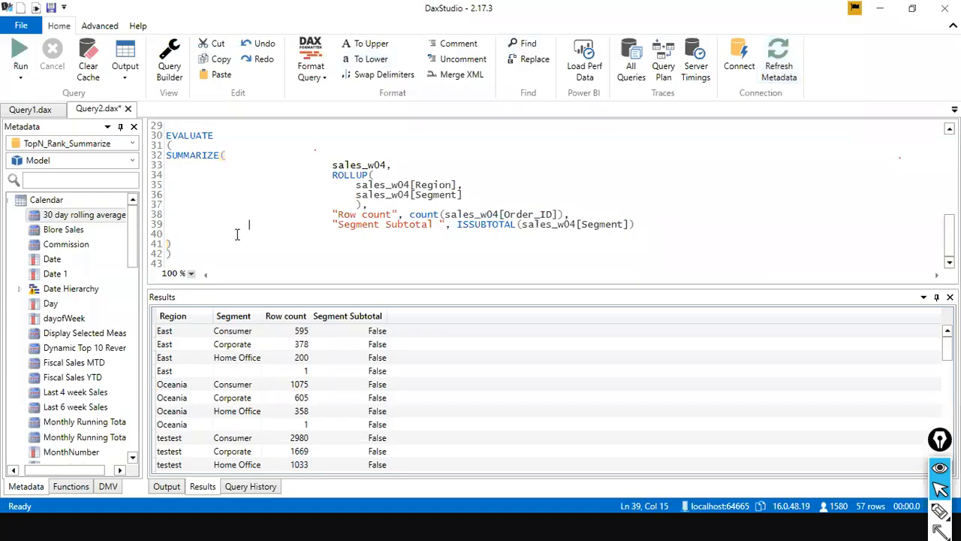
pyautogui.click(181, 259)
pyautogui.moveTo(159, 153); pyautogui.dragTo(160, 135)
pyautogui.hotkey('ctrl', 'c')
pyautogui.click(319, 255)
pyautogui.hotkey('ctrl', 'v')
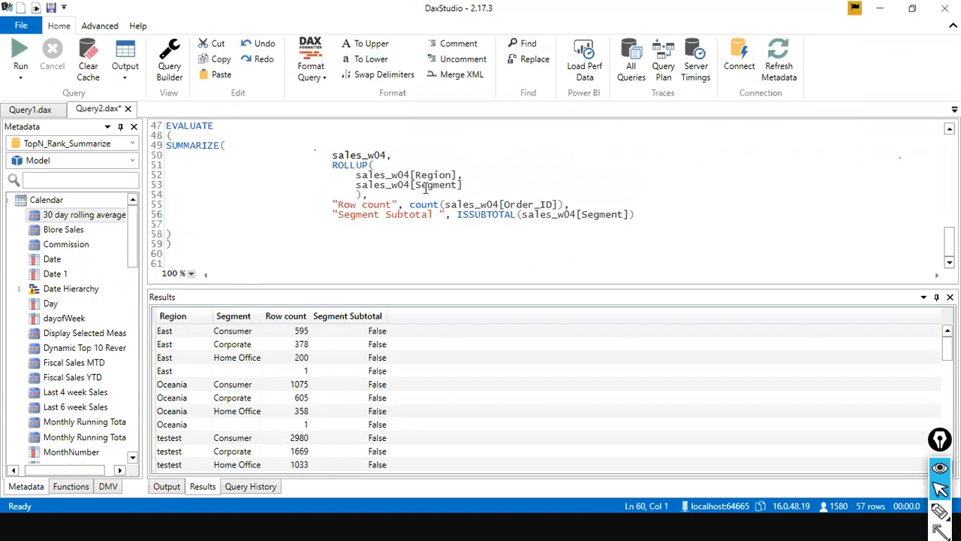
# Copy the SUMMARIZE query that totals Sales by Region and paste it at line 46, below the Segment Subtotal query.
pyautogui.scroll(15, 369, 210)
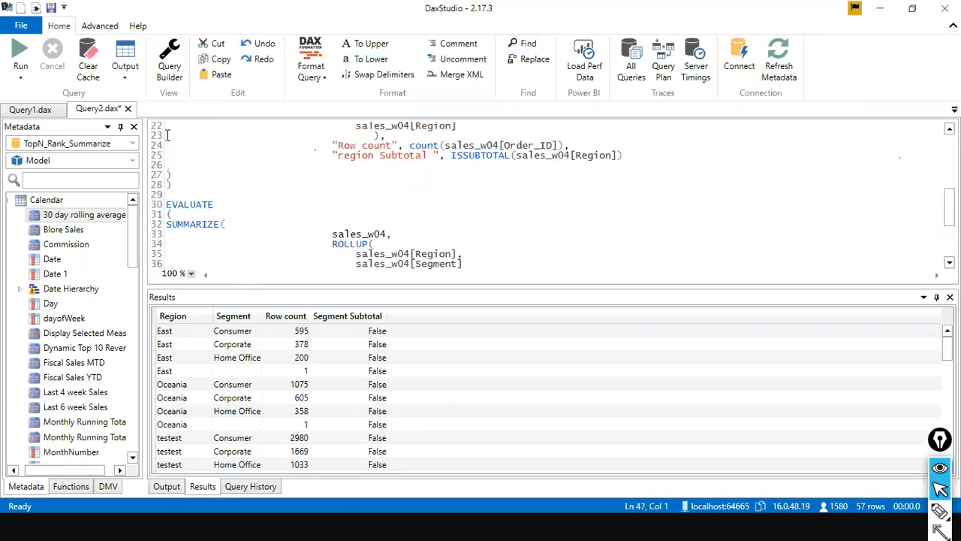
pyautogui.scroll(-1, 199, 214)
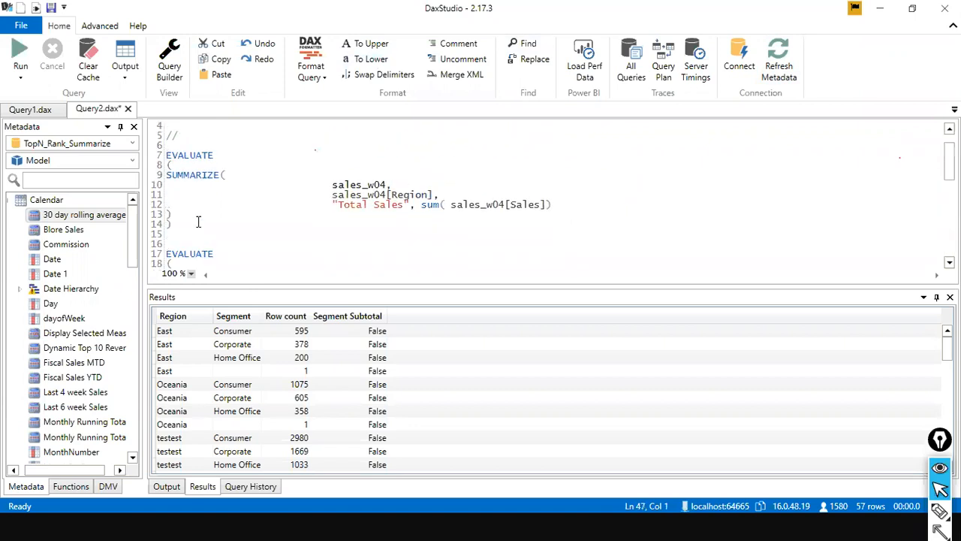
pyautogui.moveTo(190, 231); pyautogui.dragTo(170, 158)
pyautogui.hotkey('ctrl', 'c')
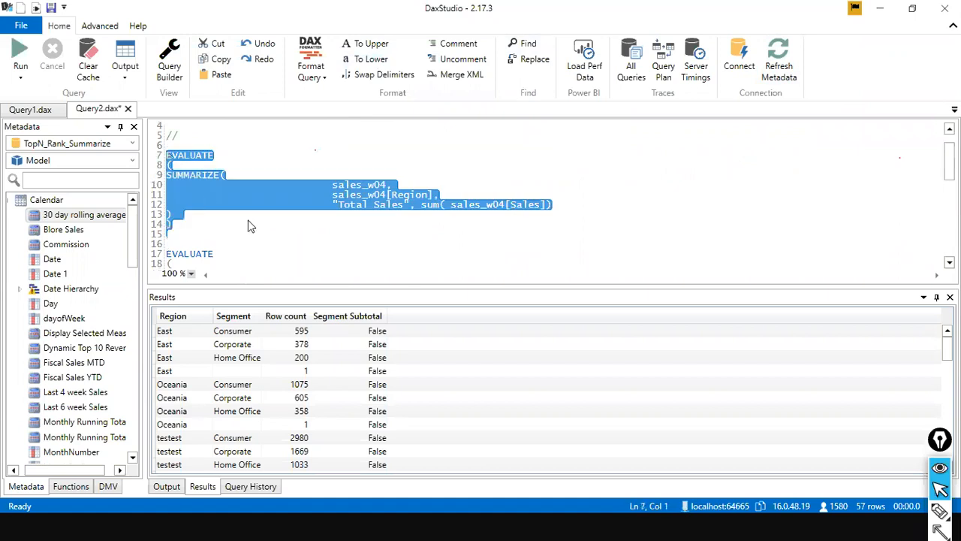
pyautogui.scroll(-10, 248, 233)
pyautogui.click(180, 249)
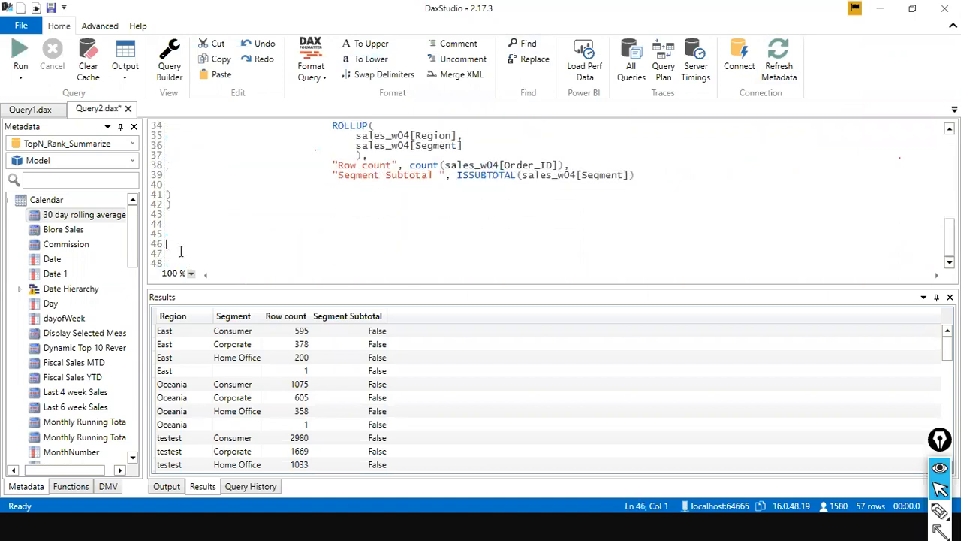
pyautogui.hotkey('ctrl', 'v')
# Change the function in the pasted query from SUMMARIZE to SUMMARIZECOLUMNS.
pyautogui.click(221, 185)
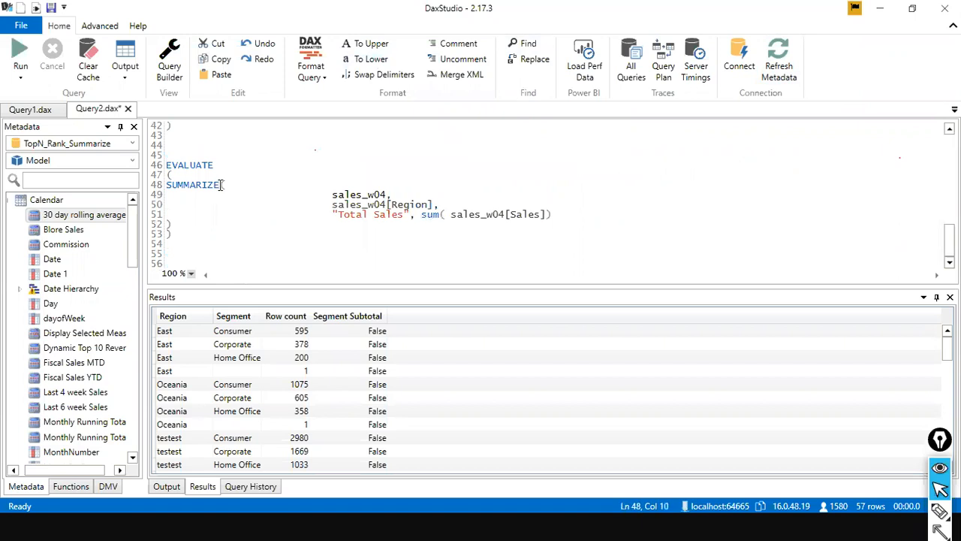
pyautogui.write('COLU')
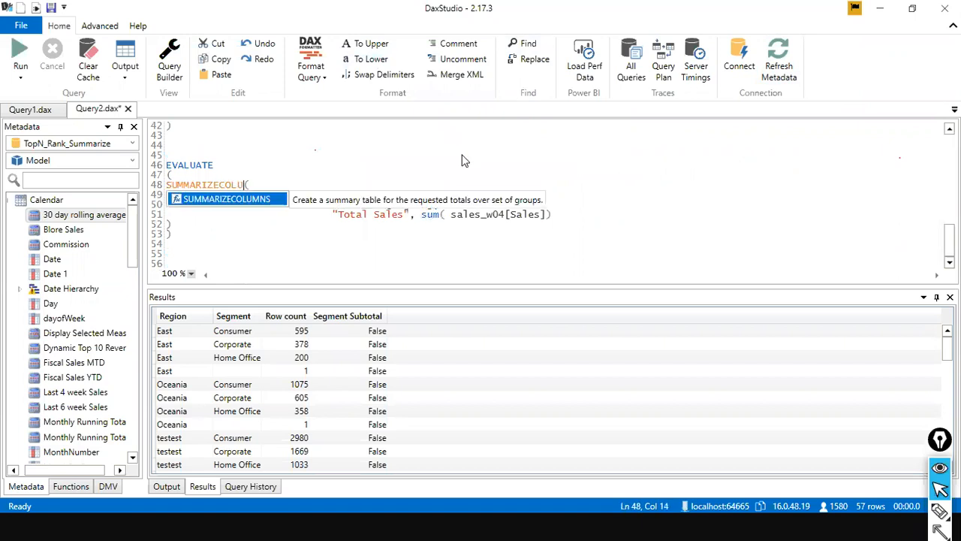
pyautogui.press('Tab')
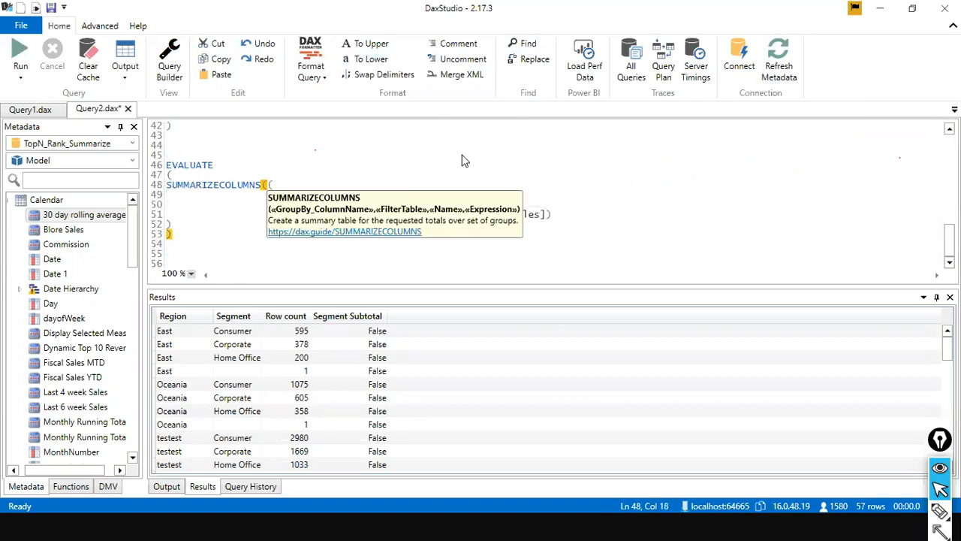
pyautogui.click(713, 153)
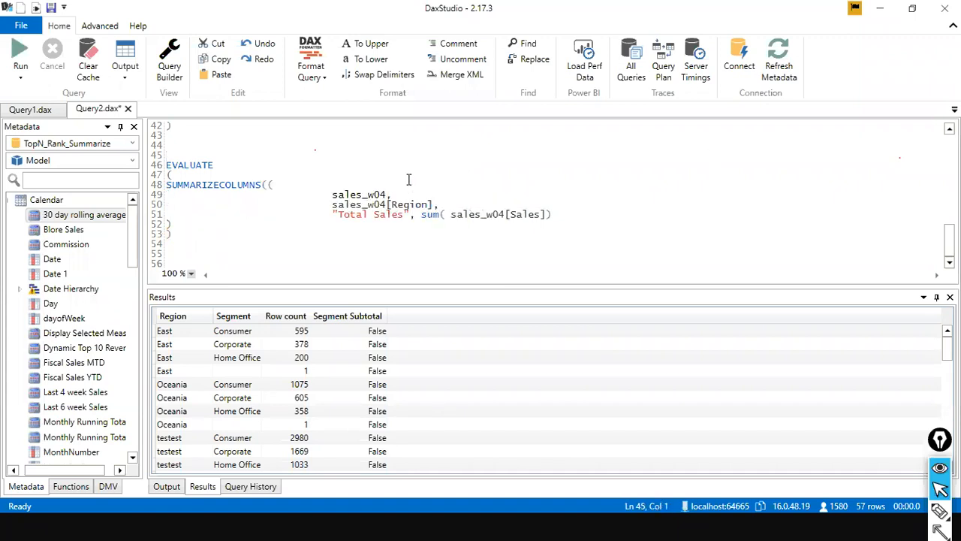
# Remove the sales_w04 table argument from SUMMARIZECOLUMNS and tidy the spacing so sales_w04[Region] is the first argument.
pyautogui.moveTo(396, 195); pyautogui.dragTo(327, 199)
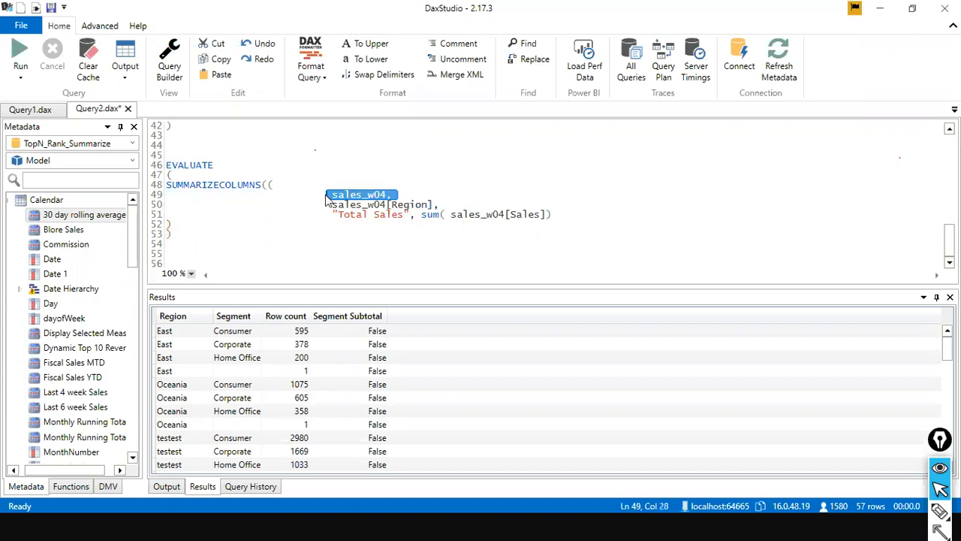
pyautogui.press('Delete')
pyautogui.press('Delete')
pyautogui.press('Delete')
pyautogui.press('Delete')
pyautogui.press('Delete')
pyautogui.press('Delete')
pyautogui.press('Delete')
pyautogui.press('Delete')
pyautogui.press('Delete')
pyautogui.press('Delete')
pyautogui.press('Delete')
pyautogui.press('Delete')
pyautogui.press('Delete')
pyautogui.press('Delete')
pyautogui.press('Delete')
pyautogui.press('Delete')
pyautogui.press('Delete')
pyautogui.press('Delete')
pyautogui.press('Delete')
pyautogui.press('Delete')
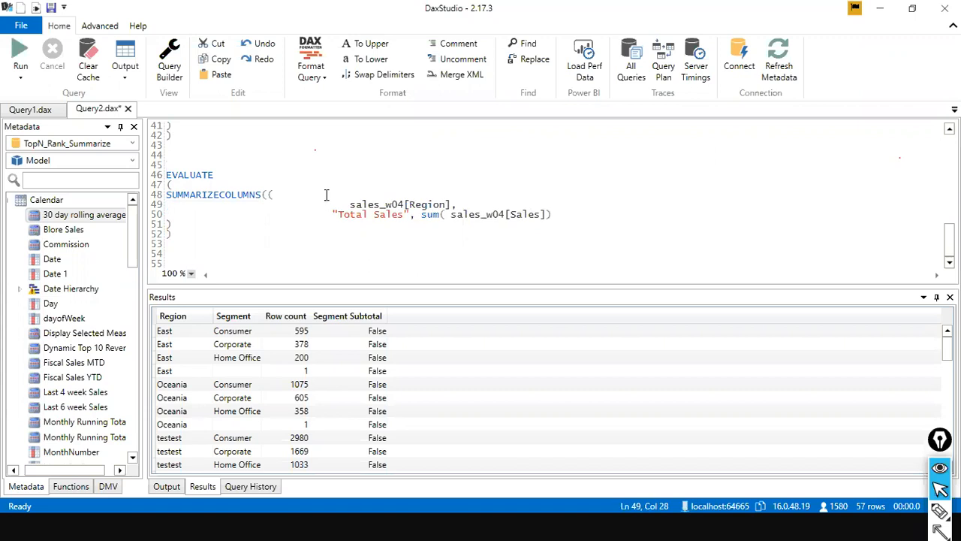
pyautogui.press('Delete')
pyautogui.press('Delete')
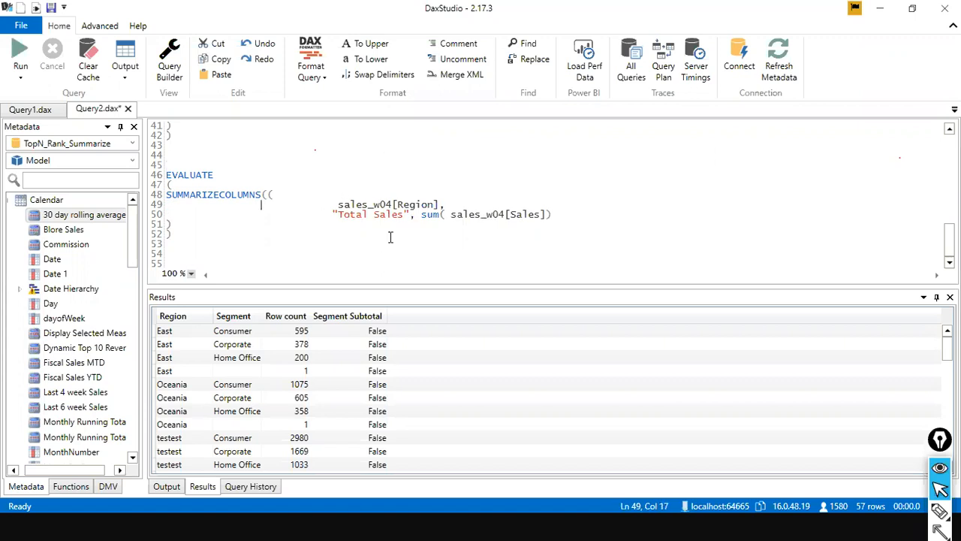
# Rename the total column in the SUMMARIZECOLUMNS query to "Total Sales by region".
pyautogui.click(406, 214)
pyautogui.write('by re')
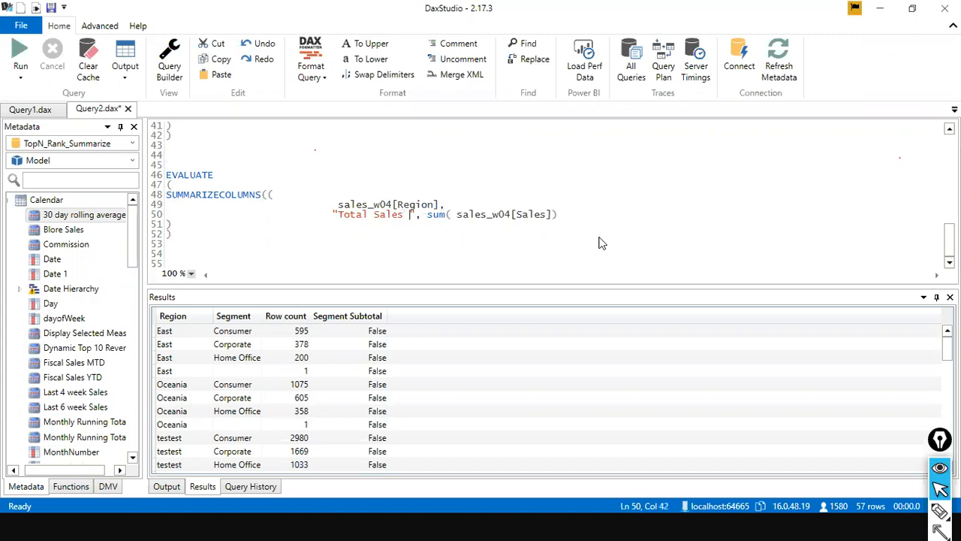
pyautogui.write('gion')
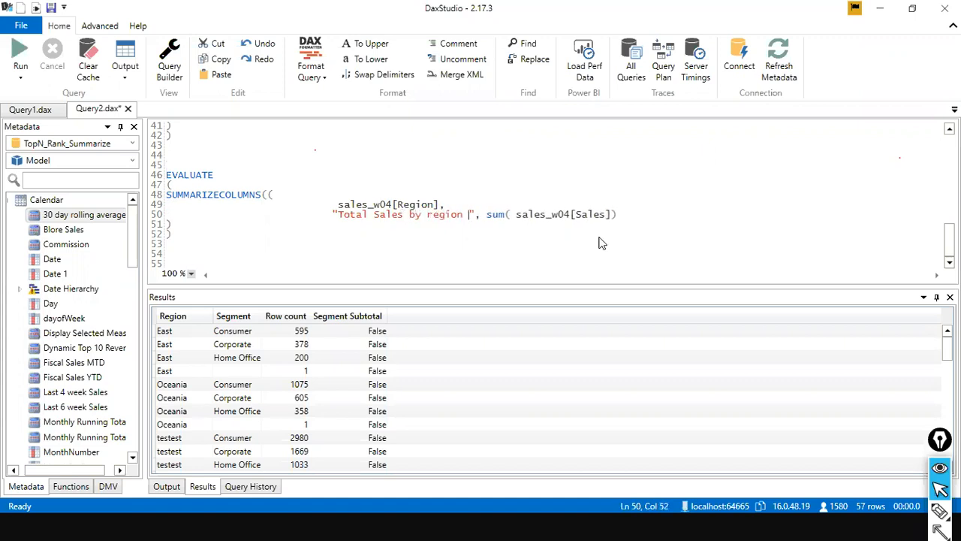
# Try to run only the SUMMARIZECOLUMNS query.
pyautogui.click(598, 243)
pyautogui.moveTo(200, 248); pyautogui.dragTo(180, 165)
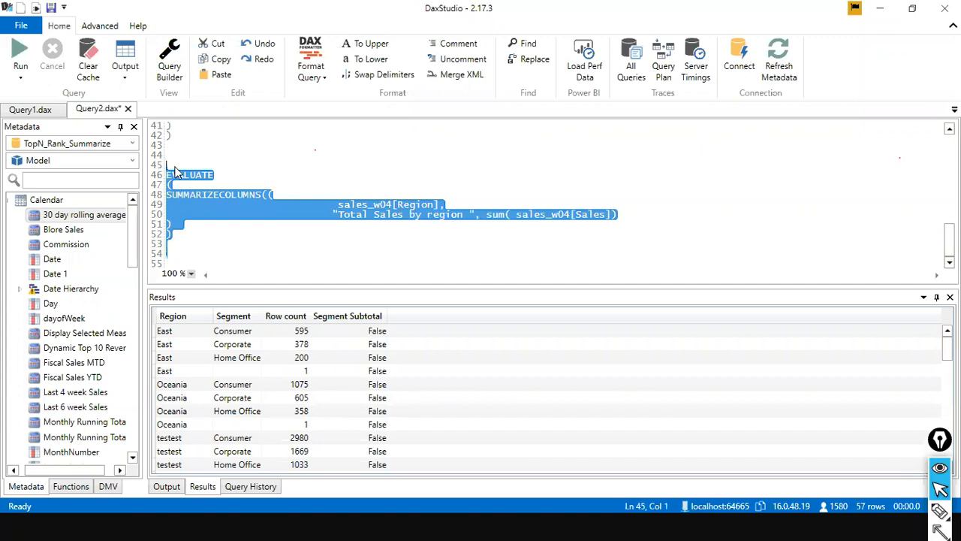
pyautogui.click(20, 54)
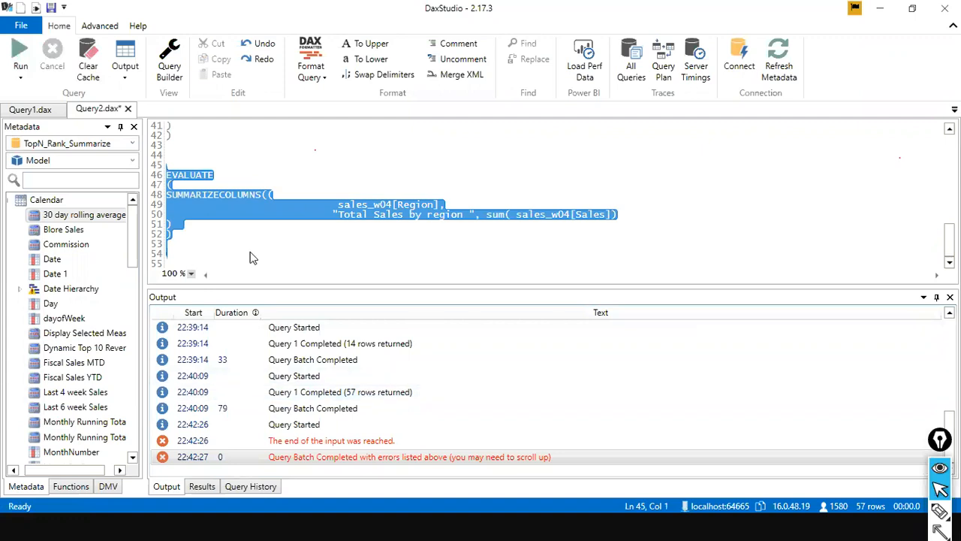
# Delete the duplicate opening parenthesis after SUMMARIZECOLUMNS.
pyautogui.click(225, 243)
pyautogui.click(191, 217)
pyautogui.click(278, 187)
pyautogui.click(278, 193)
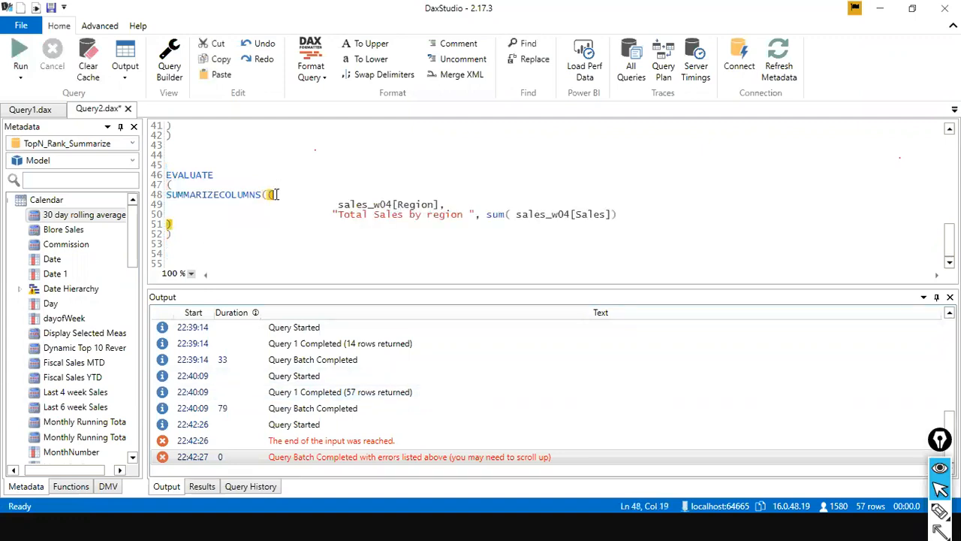
pyautogui.click(205, 232)
pyautogui.click(290, 198)
pyautogui.press('BackSpace')
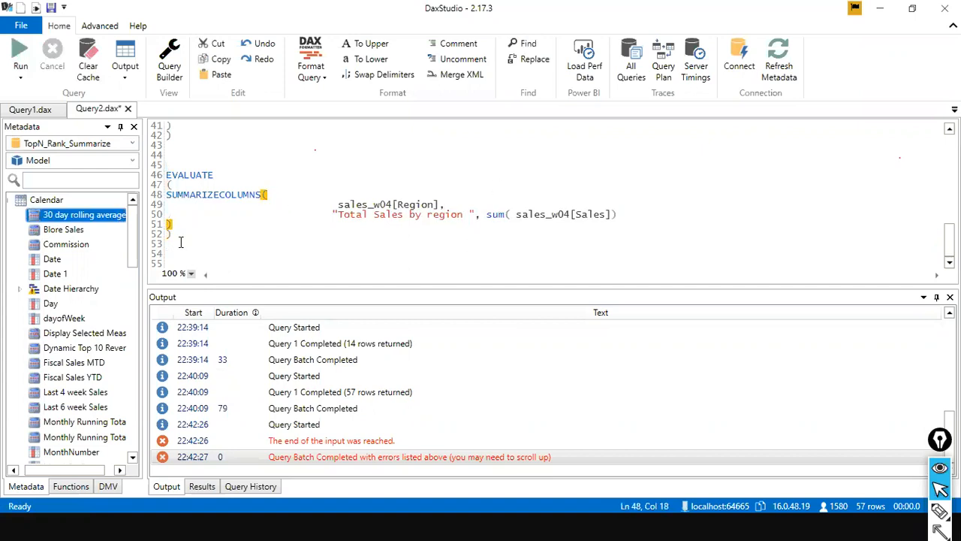
# Run the corrected SUMMARIZECOLUMNS query on its own.
pyautogui.moveTo(174, 235); pyautogui.dragTo(167, 175)
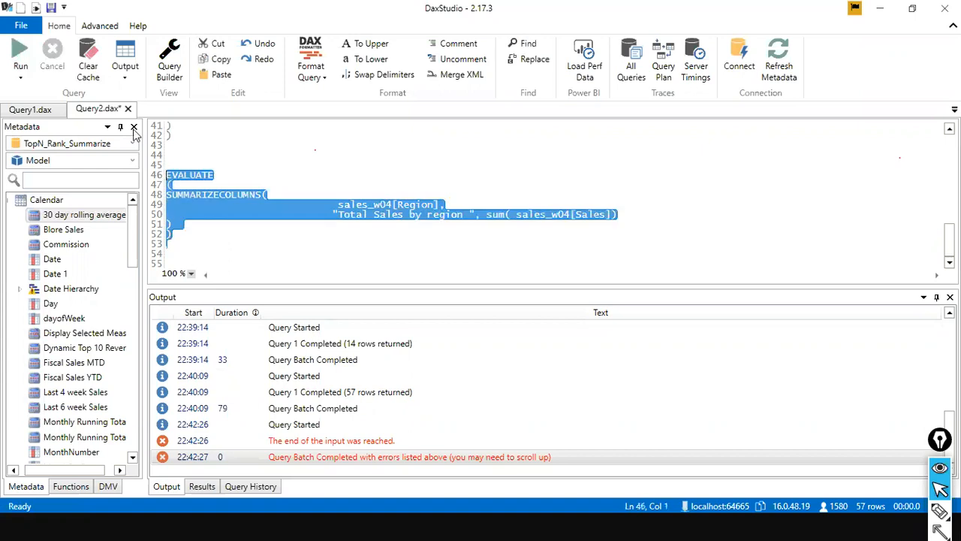
pyautogui.click(20, 59)
pyautogui.click(316, 237)
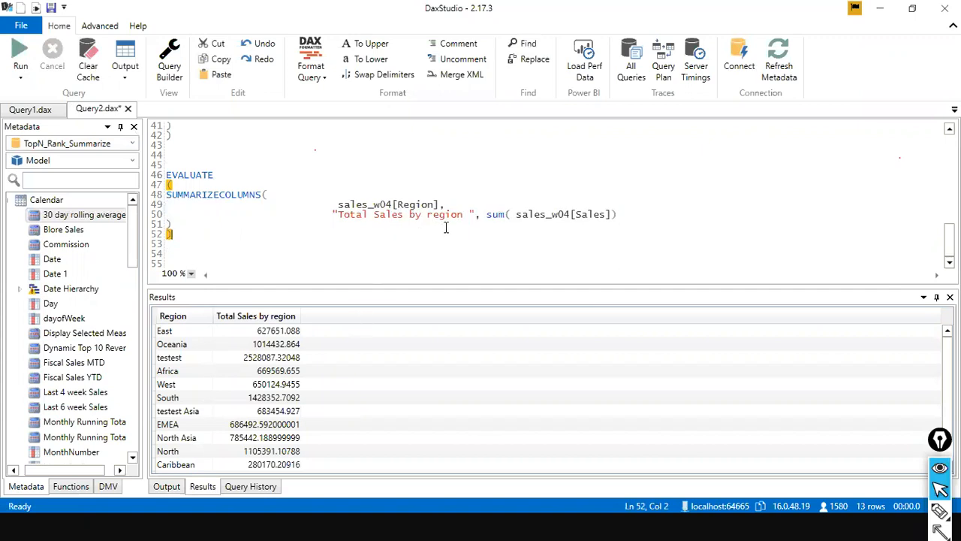
# Paste a copy of the SUMMARIZE Total Sales query below the SUMMARIZECOLUMNS query for comparison, and enlarge the results pane.
pyautogui.scroll(-1, 324, 350)
pyautogui.scroll(1, 324, 347)
pyautogui.scroll(6, 276, 256)
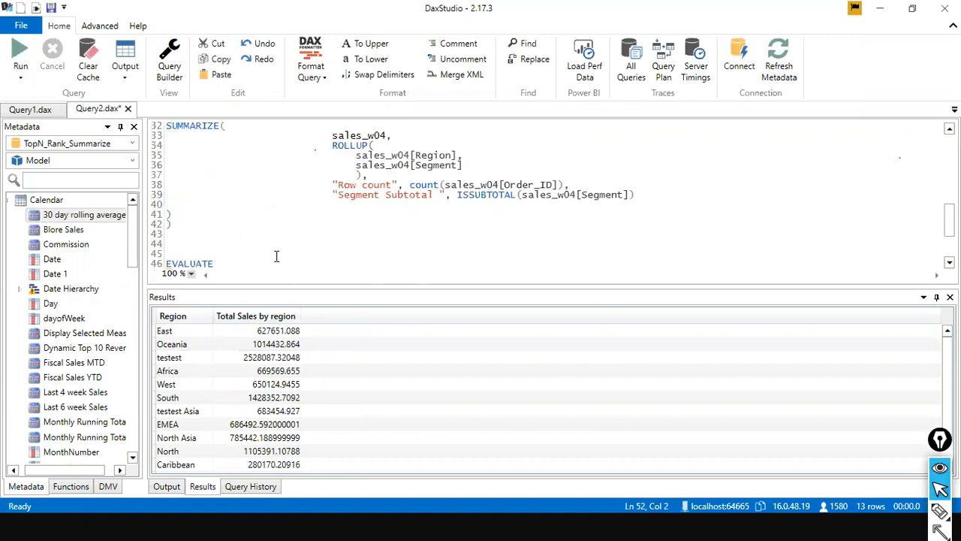
pyautogui.scroll(7, 276, 256)
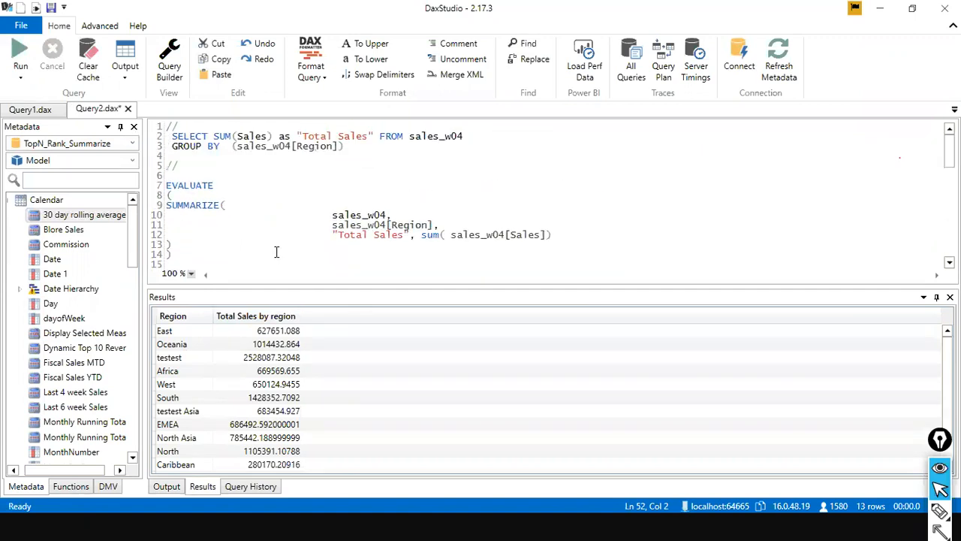
pyautogui.moveTo(437, 246)
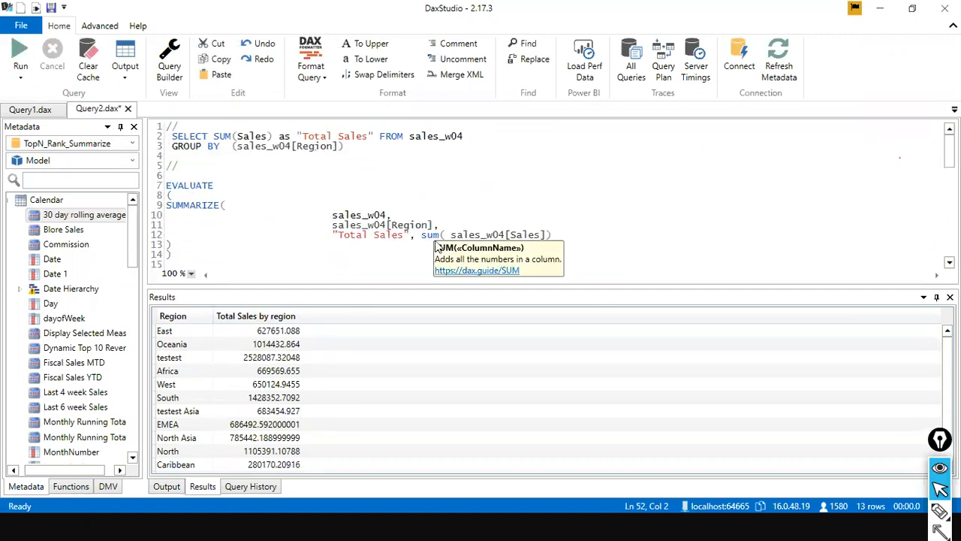
pyautogui.moveTo(171, 257); pyautogui.dragTo(162, 187)
pyautogui.hotkey('ctrl', 'c')
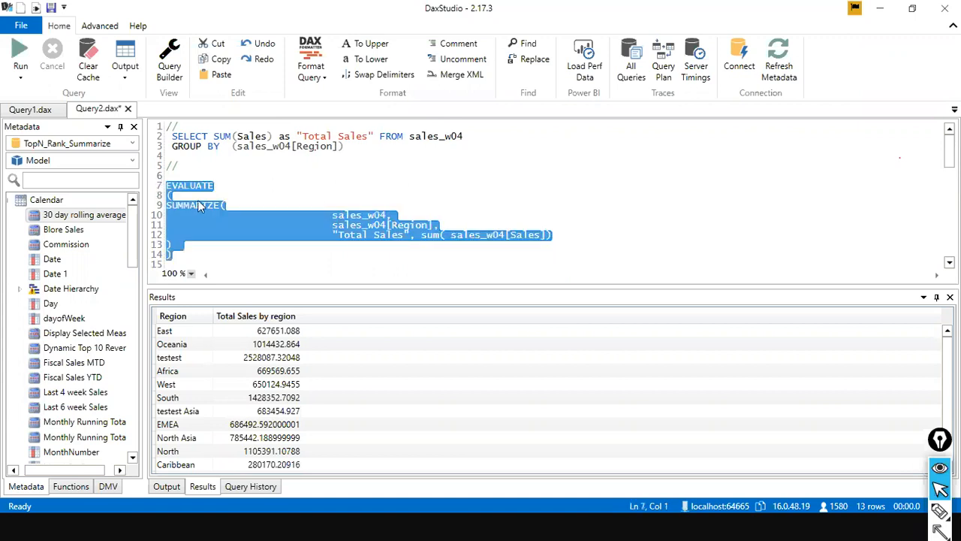
pyautogui.scroll(-11, 257, 235)
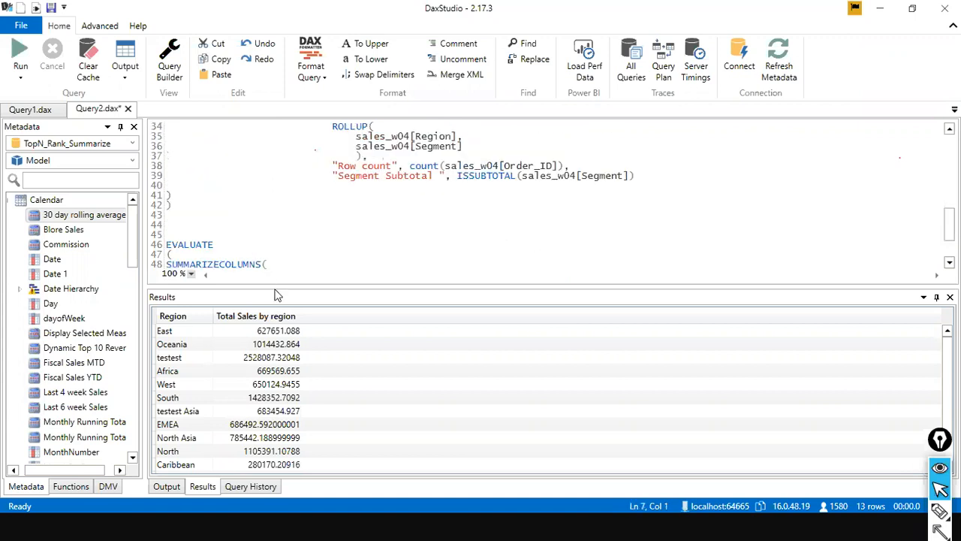
pyautogui.moveTo(280, 286); pyautogui.dragTo(286, 394)
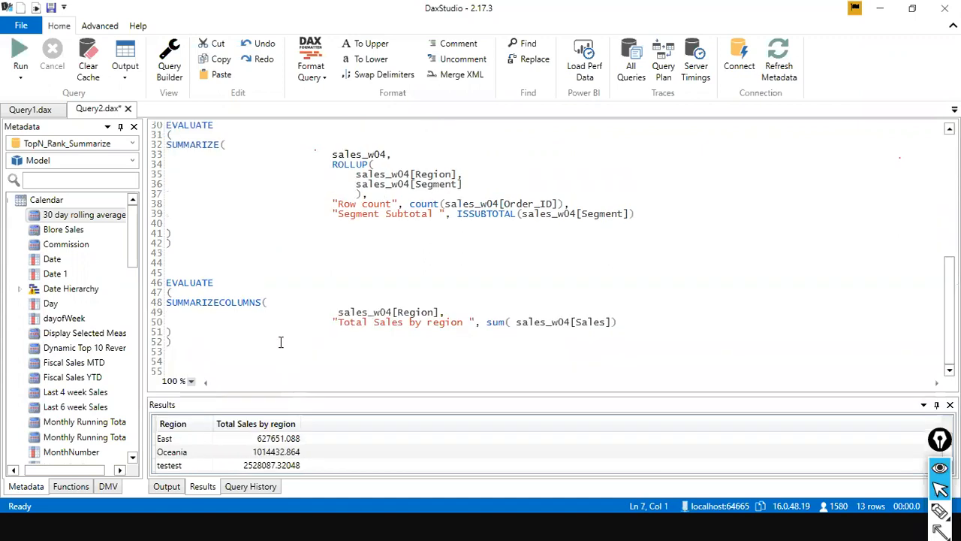
pyautogui.click(233, 365)
pyautogui.hotkey('ctrl', 'v')
pyautogui.click(288, 340)
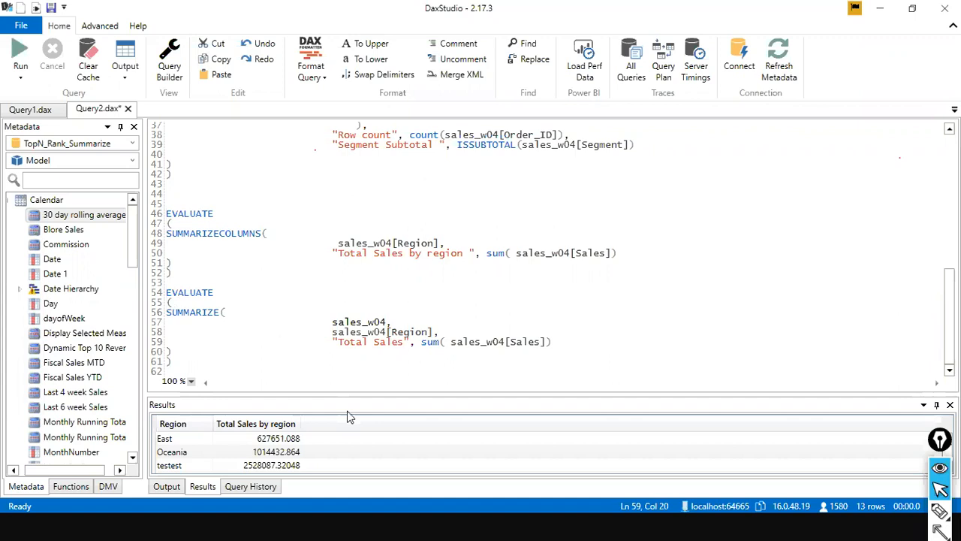
pyautogui.moveTo(501, 391); pyautogui.dragTo(492, 239)
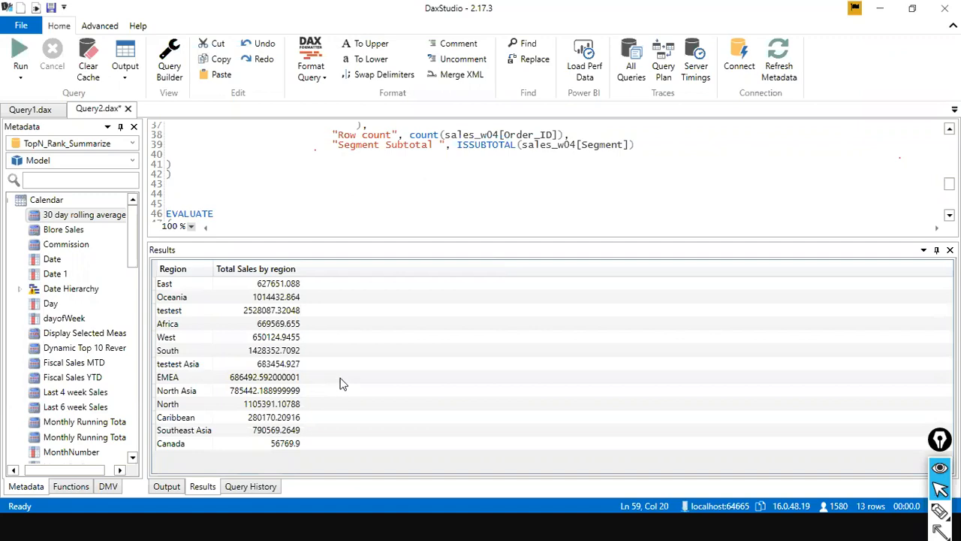
# Switch to the table data of the Day3_DAX_All_AllSelected_AllExcept report in Power BI Desktop, search the fields for "sum" and clear the search.
pyautogui.hotkey('alt', 'Tab')
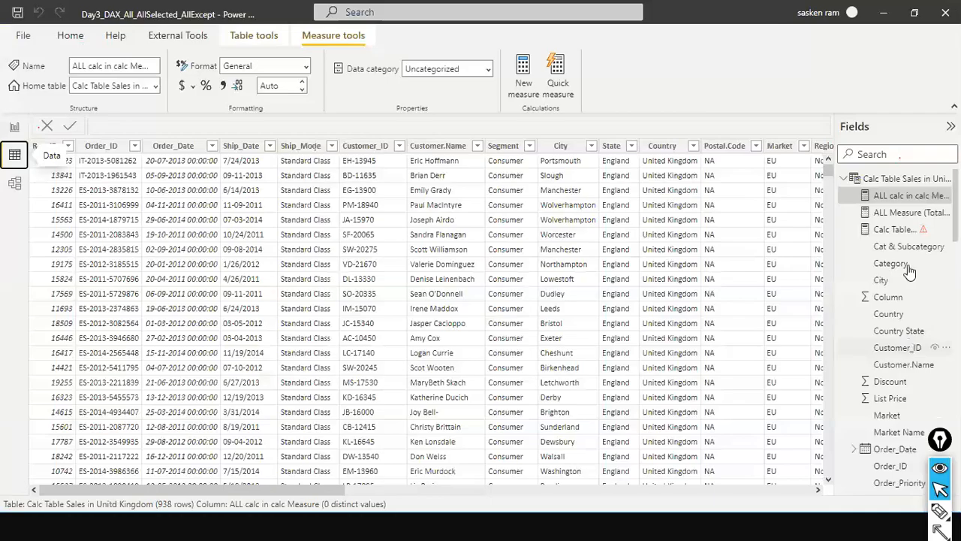
pyautogui.click(907, 156)
pyautogui.write('sum')
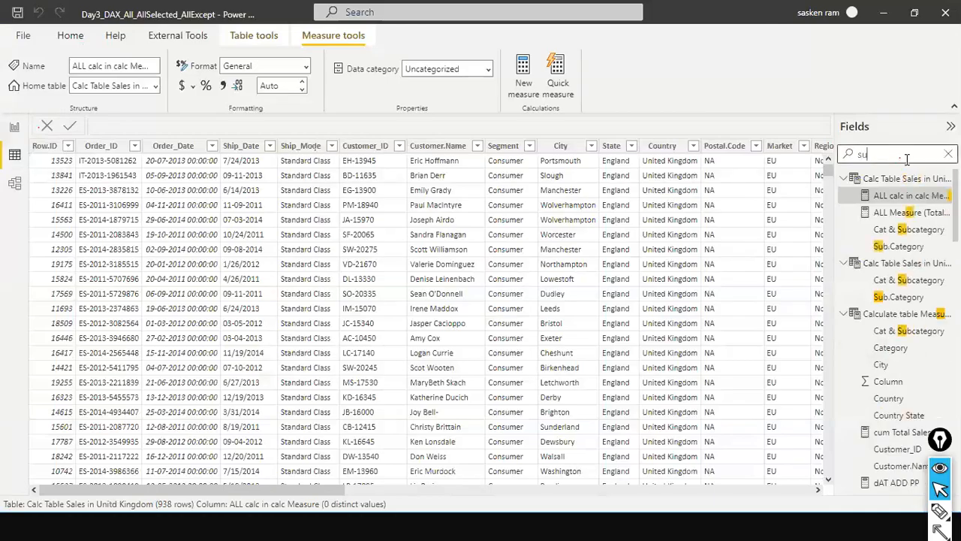
pyautogui.press('BackSpace')
pyautogui.press('BackSpace')
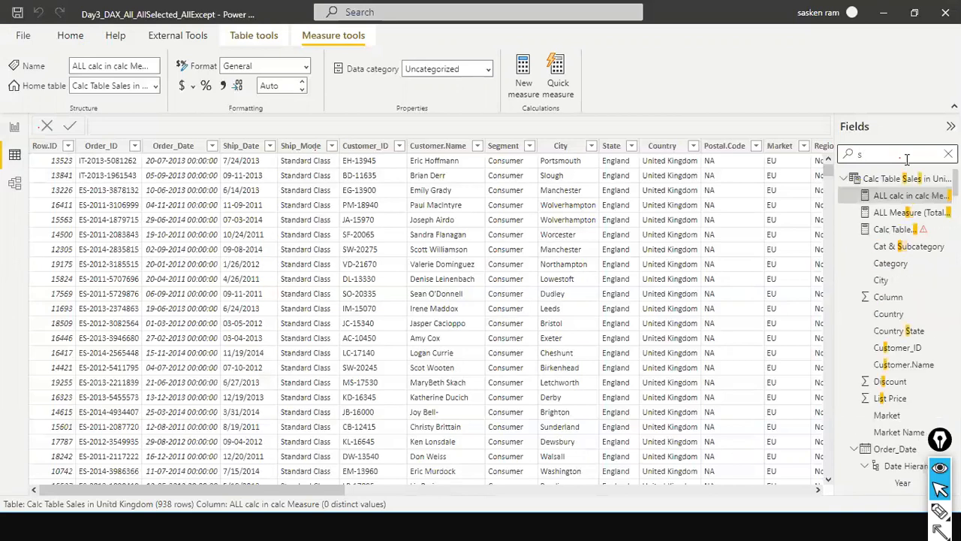
pyautogui.write('umm')
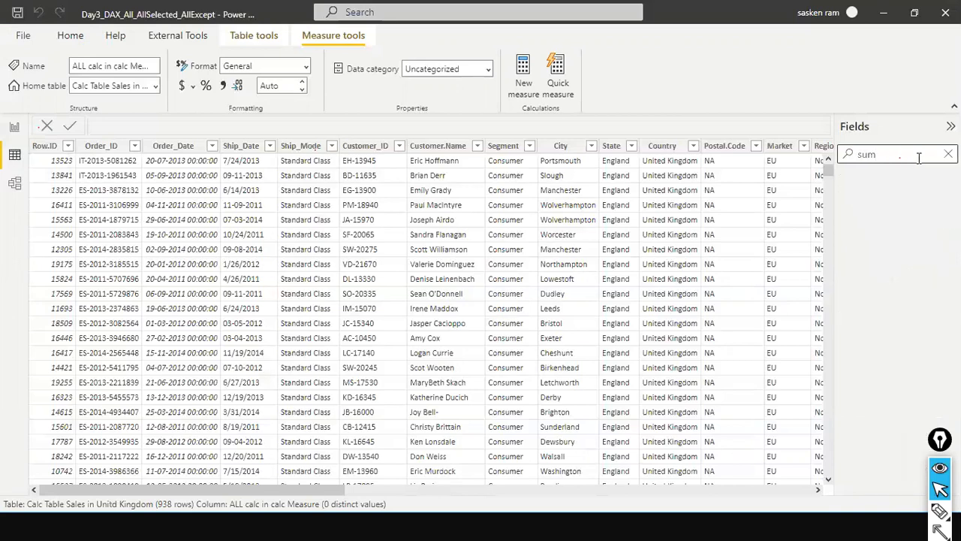
pyautogui.click(949, 156)
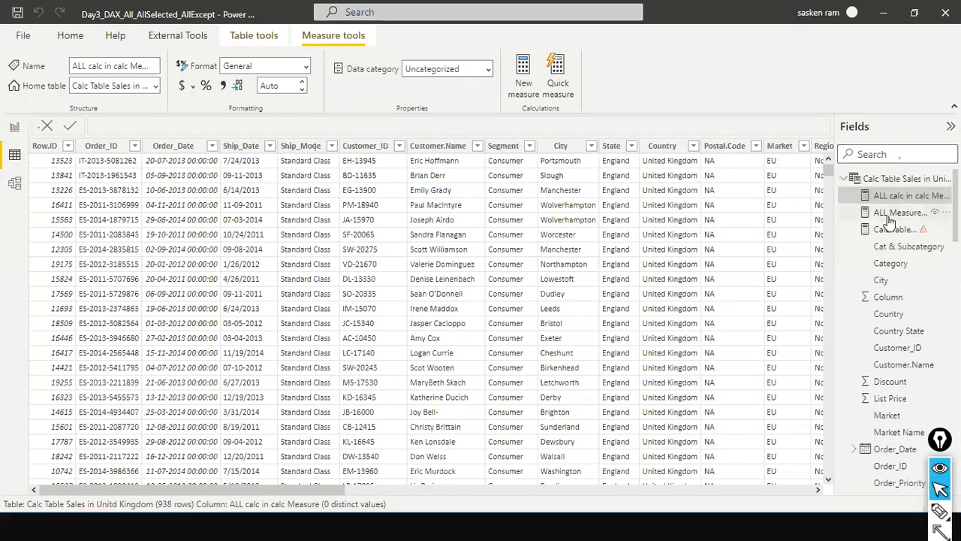
# Collapse the expanded tables in the field list, and switch to the summarize ex1 table data in the TopN_Rank_Summarize report.
pyautogui.click(844, 180)
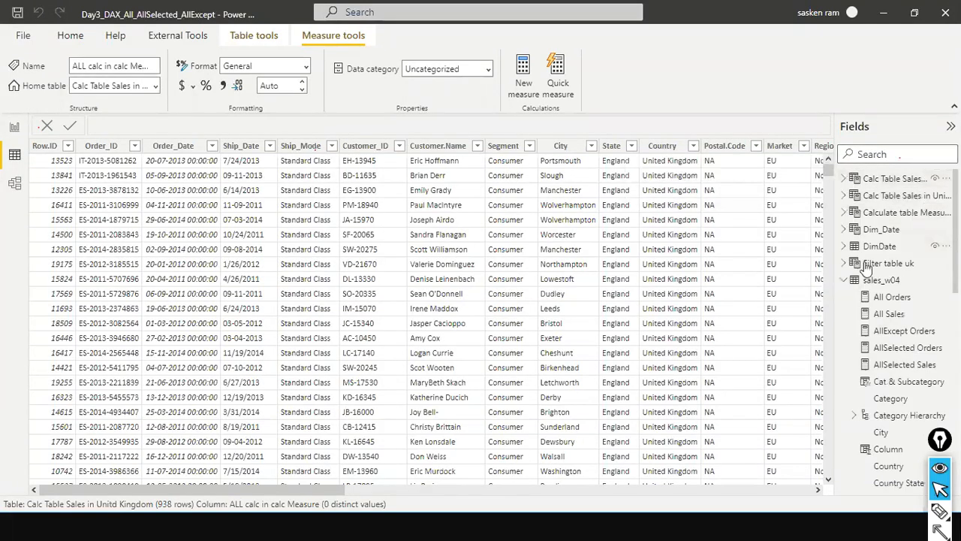
pyautogui.click(845, 280)
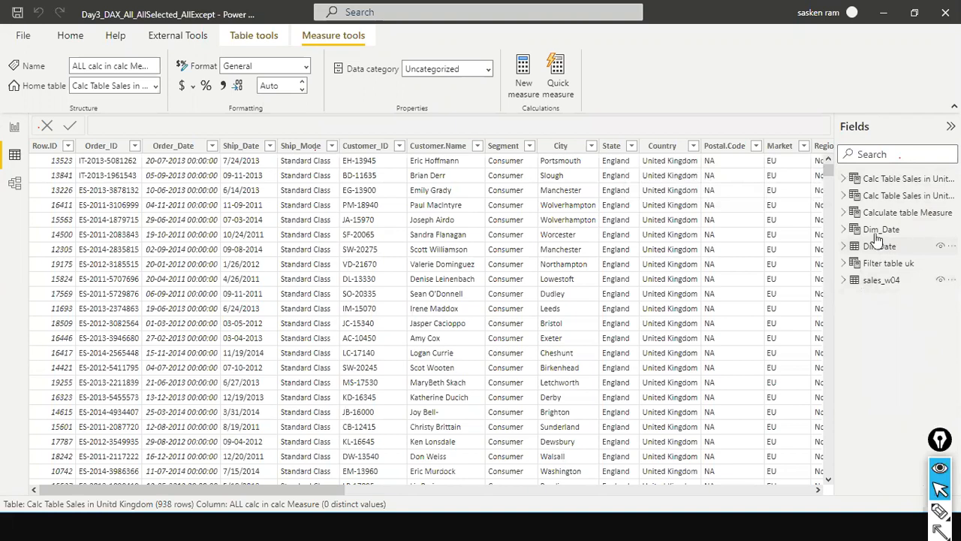
pyautogui.hotkey('alt', 'Tab')
pyautogui.hotkey('alt', 'Tab')
pyautogui.hotkey('alt', 'Tab')
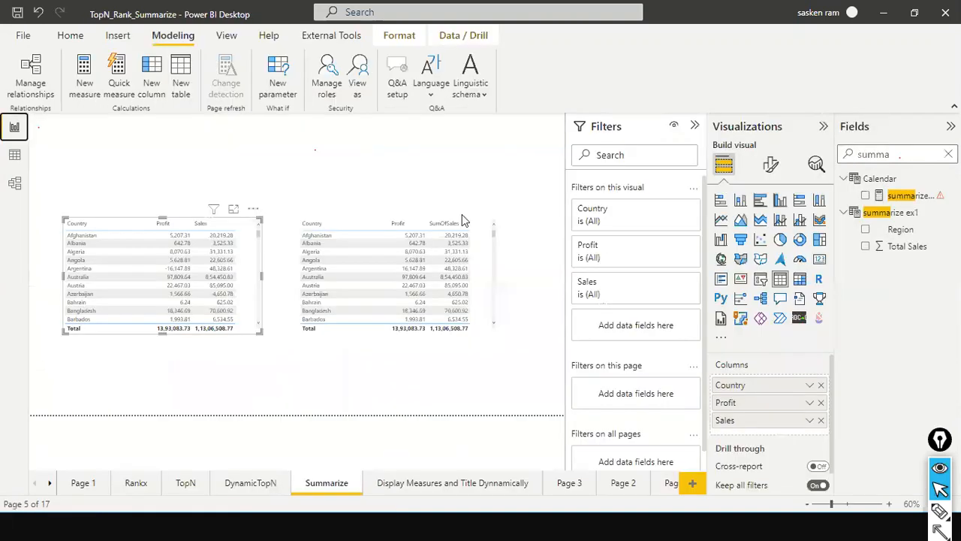
pyautogui.click(14, 155)
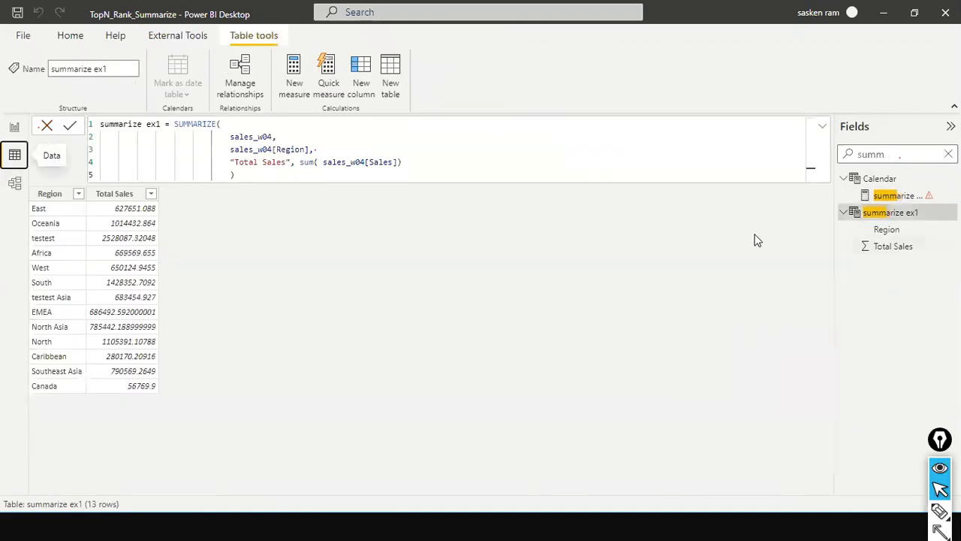
# Compare the summarize ex1 SUMMARIZE definition in Power BI Desktop with the SUMMARIZECOLUMNS query by Region in DAX Studio.
pyautogui.hotkey('alt', 'Tab')
pyautogui.hotkey('alt', 'Tab')
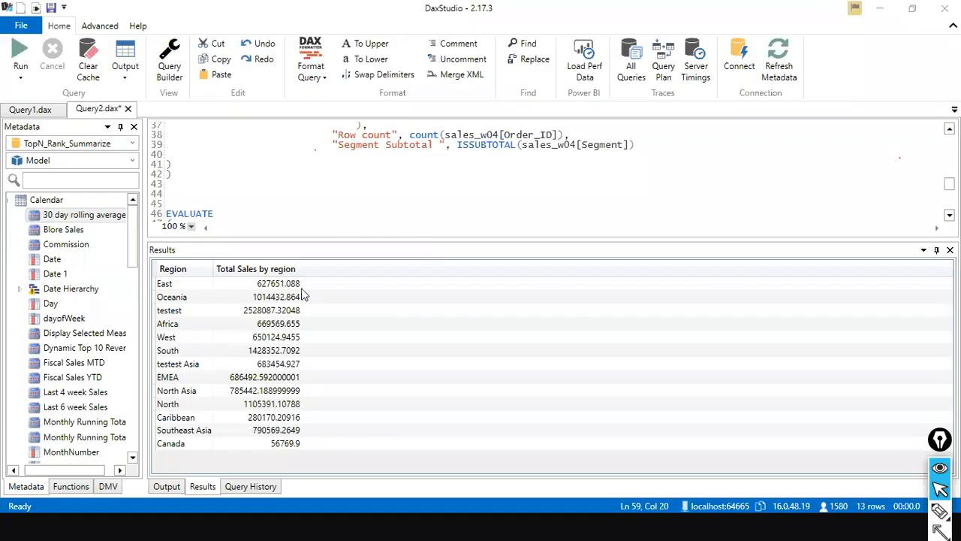
pyautogui.hotkey('alt', 'Tab')
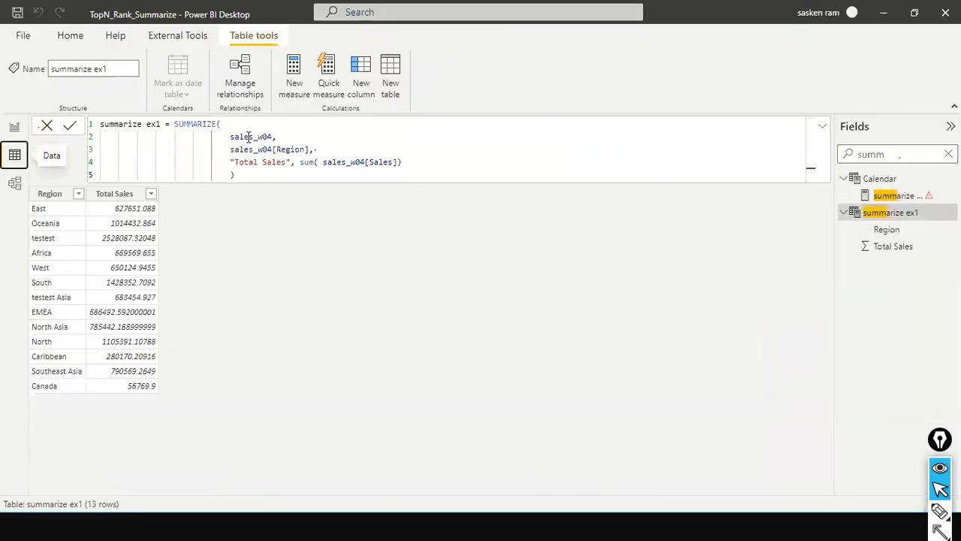
pyautogui.hotkey('alt', 'Tab')
pyautogui.scroll(-5, 252, 206)
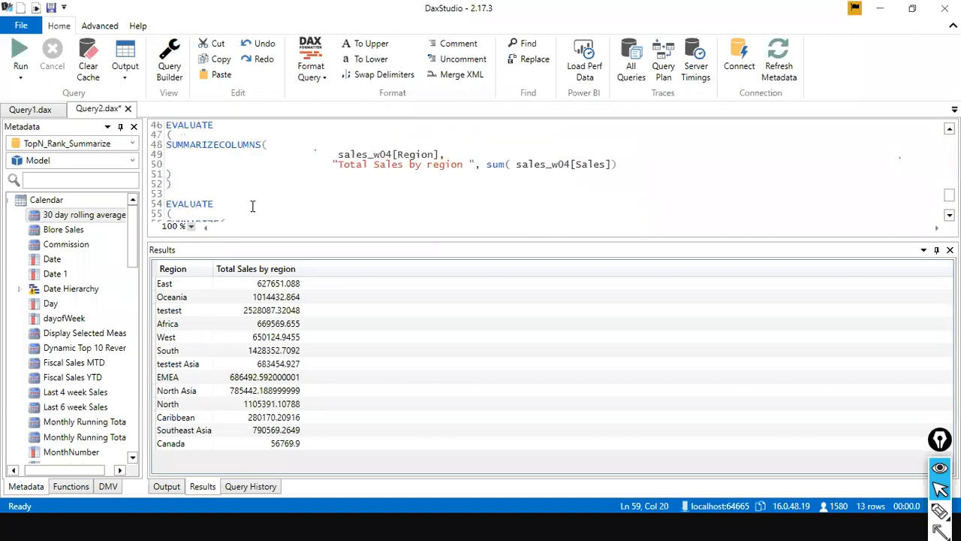
pyautogui.moveTo(198, 184); pyautogui.dragTo(169, 134)
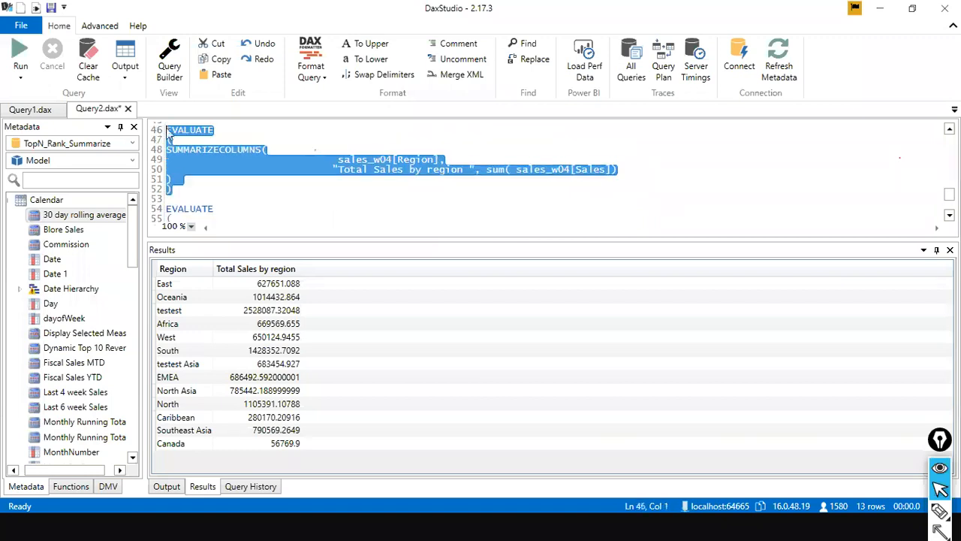
pyautogui.scroll(1, 170, 134)
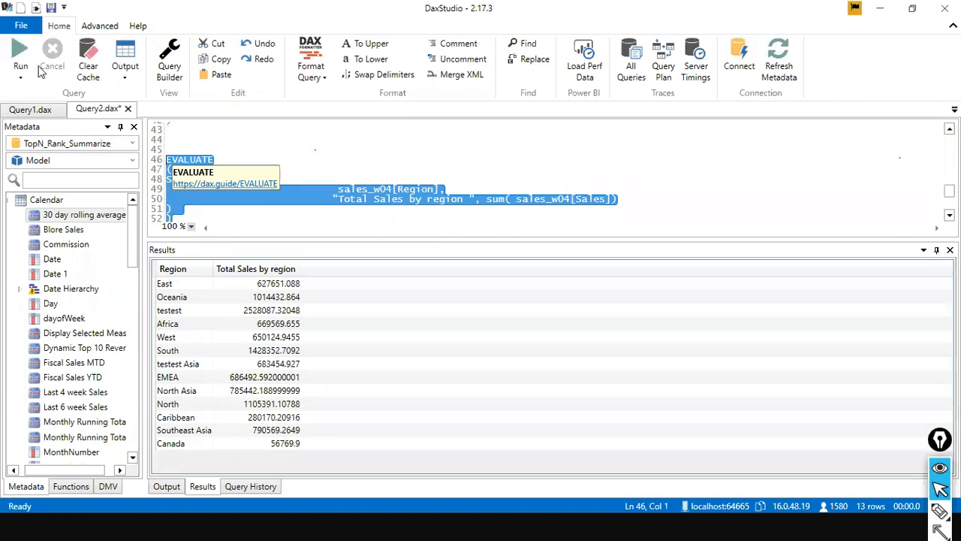
pyautogui.click(375, 160)
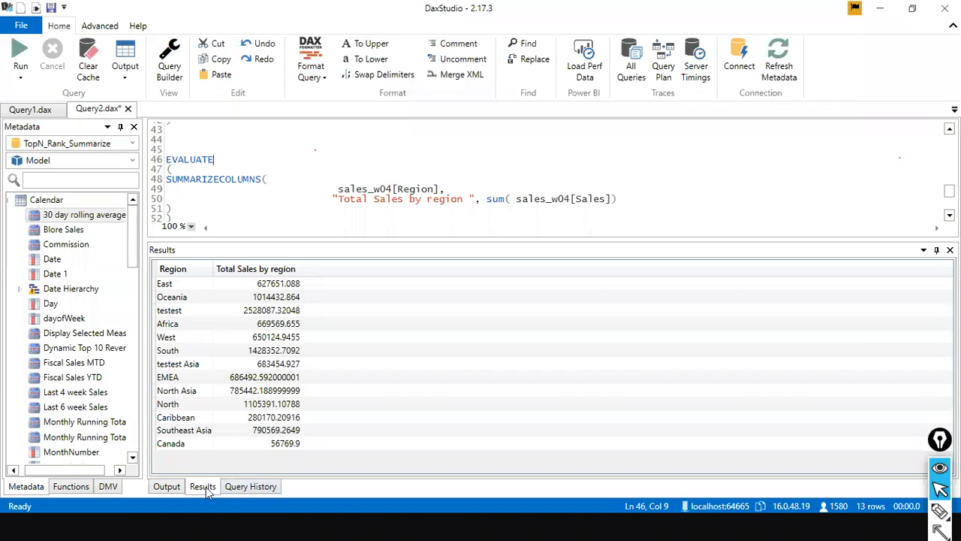
# Review the query output log and the query history, and enlarge the history pane.
pyautogui.click(167, 487)
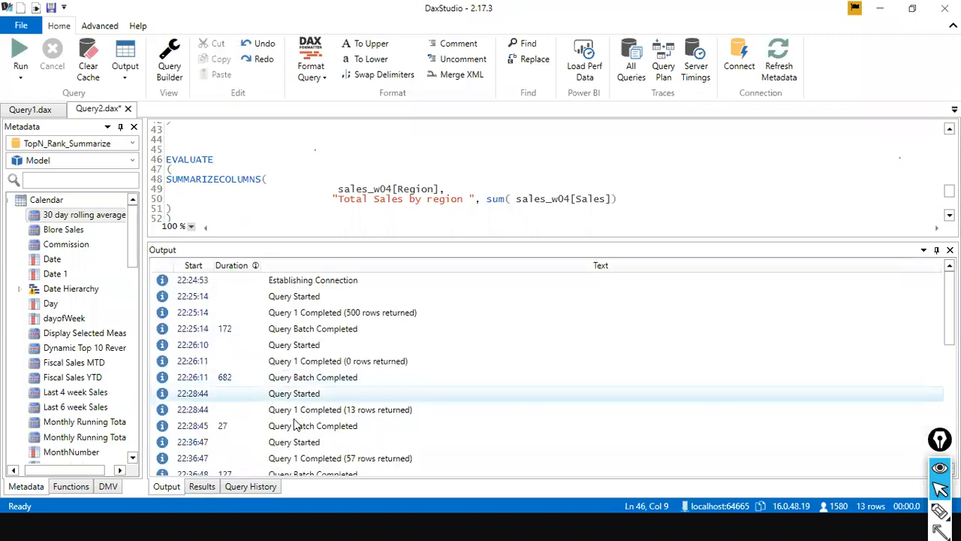
pyautogui.click(210, 487)
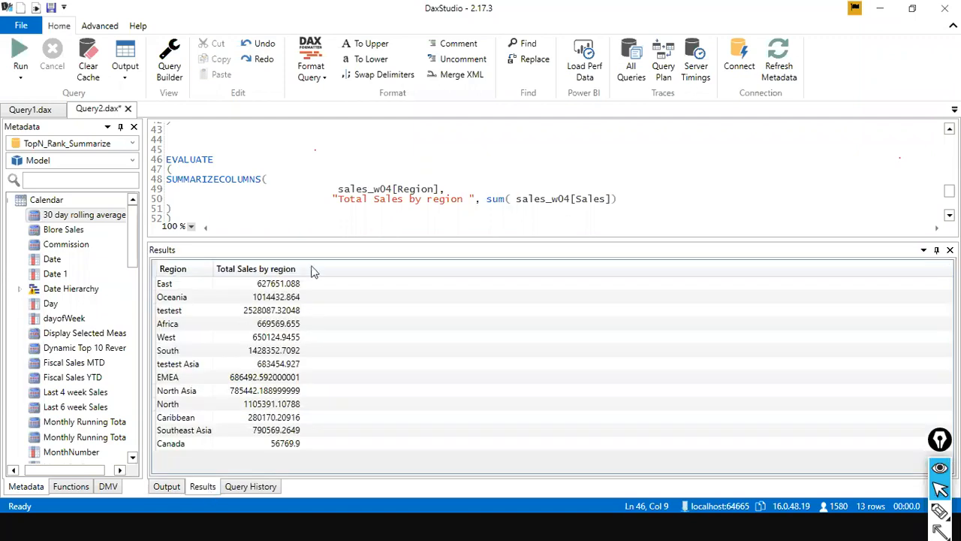
pyautogui.click(249, 487)
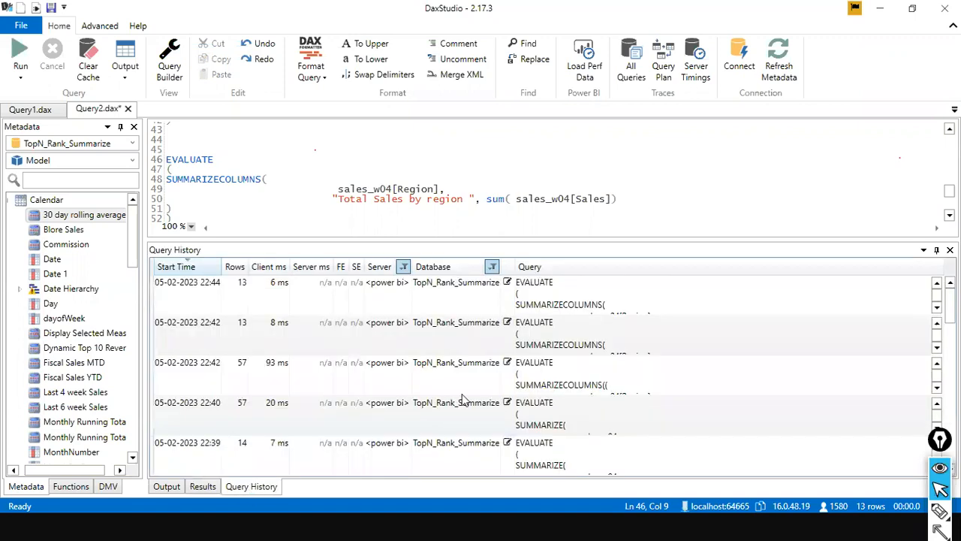
pyautogui.moveTo(641, 247); pyautogui.dragTo(629, 178)
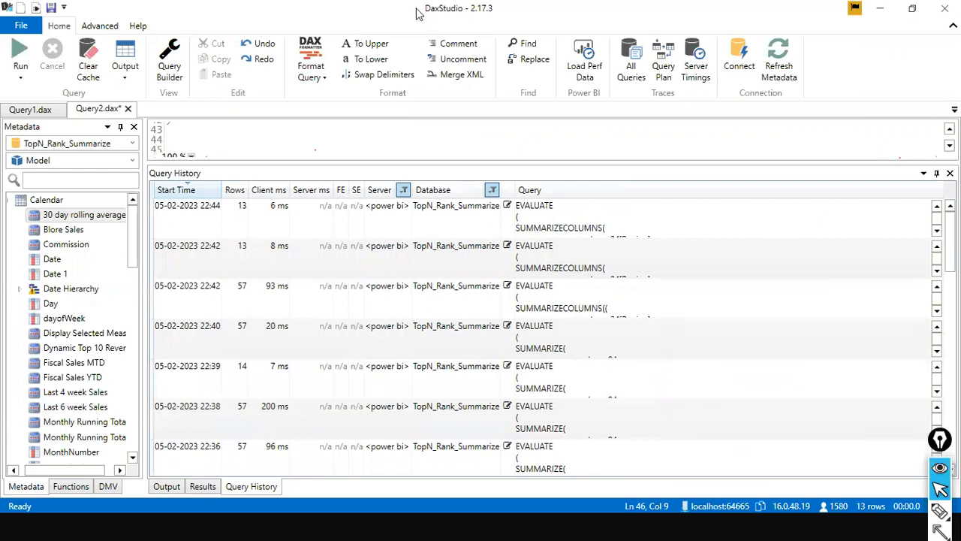
# Start the Server Timings and Query Plan traces, stop only the Query Plan trace, and enlarge the query editor again.
pyautogui.click(697, 67)
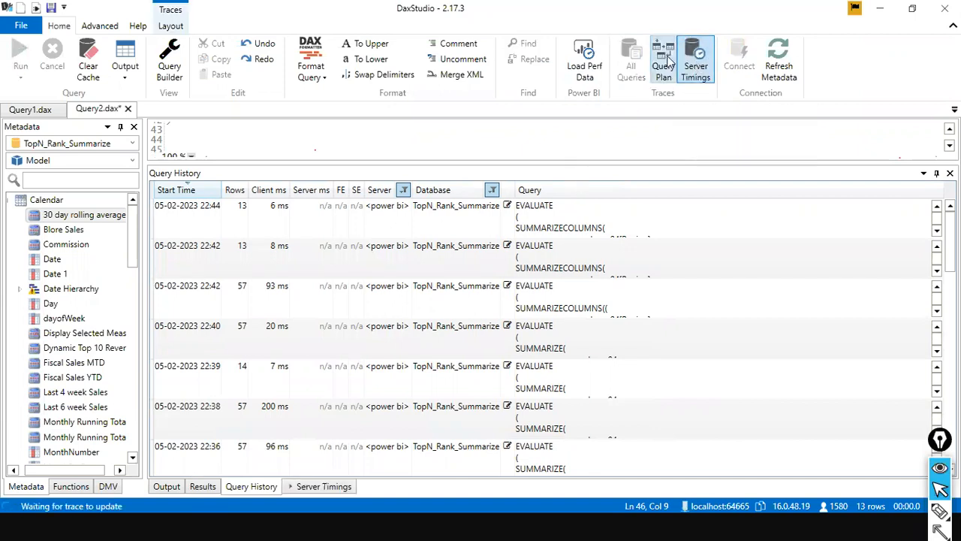
pyautogui.click(665, 66)
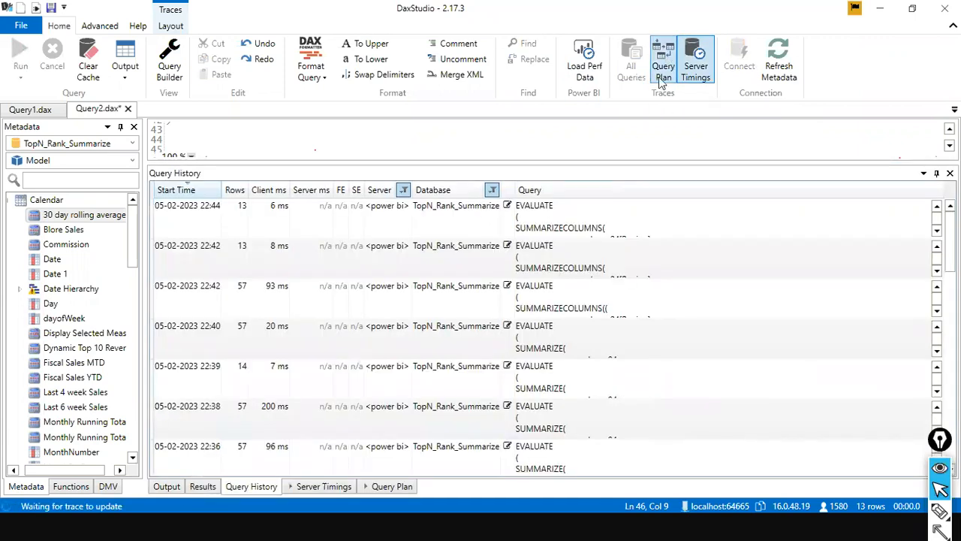
pyautogui.click(660, 81)
pyautogui.moveTo(576, 163); pyautogui.dragTo(575, 254)
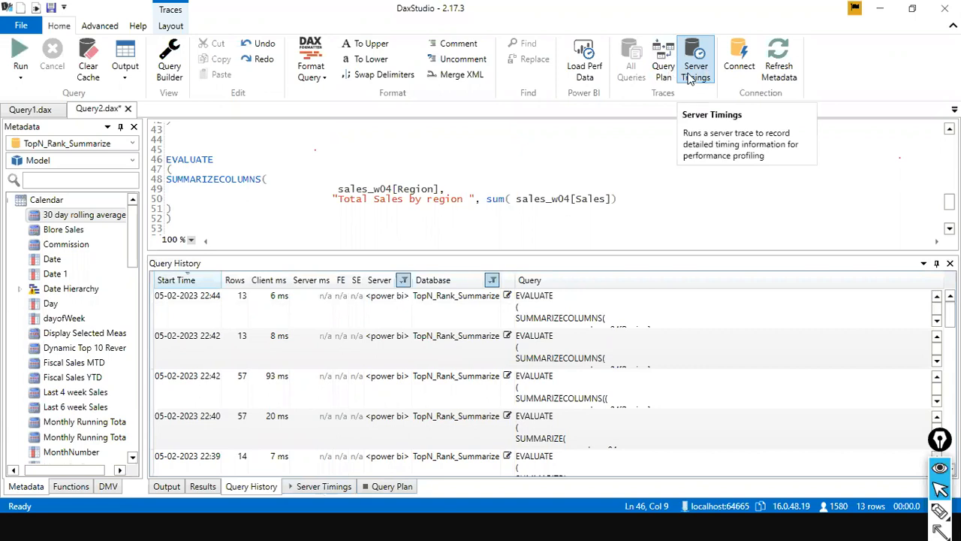
pyautogui.moveTo(680, 78); pyautogui.dragTo(318, 488)
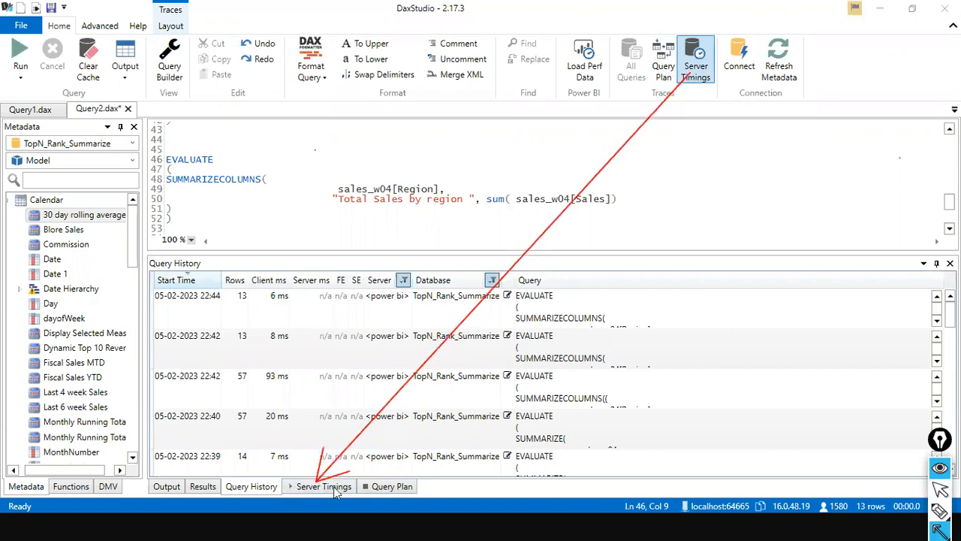
pyautogui.moveTo(664, 75)
pyautogui.mouseDown()
pyautogui.moveTo(429, 401)
pyautogui.moveTo(395, 479)
pyautogui.mouseUp()
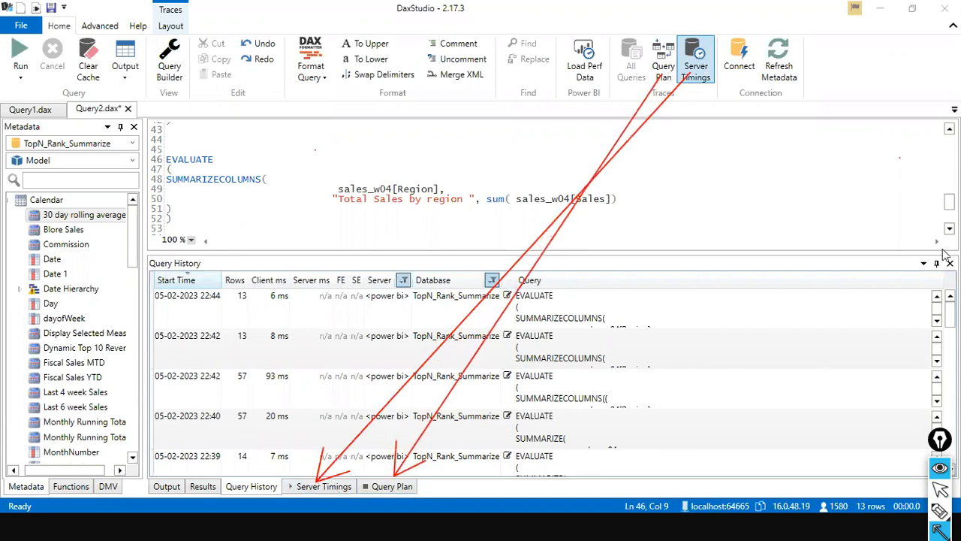
pyautogui.hotkey('ctrl', 'shift', '7')
pyautogui.hotkey('ctrl', 'shift', '2')
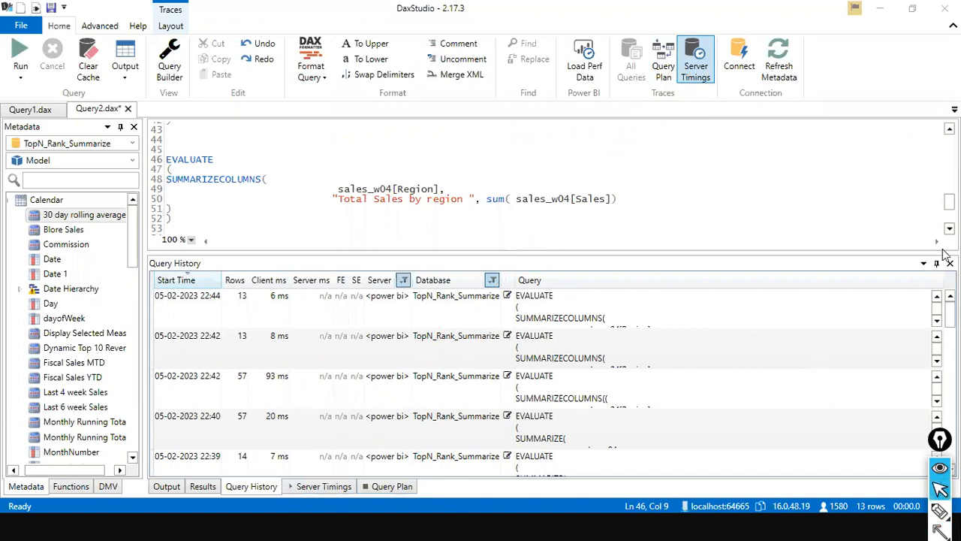
# Show the Server Timings results and widen the timing summary area.
pyautogui.click(337, 488)
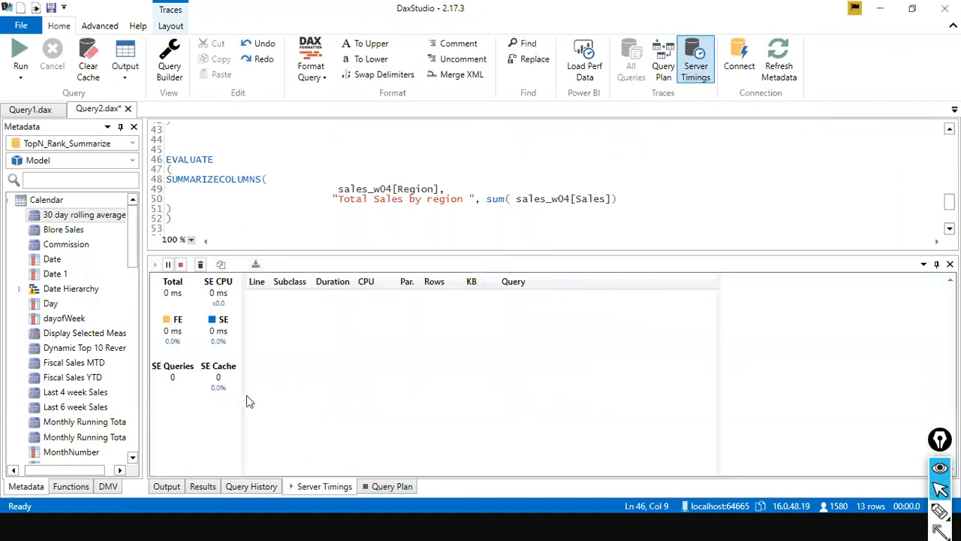
pyautogui.moveTo(243, 394); pyautogui.dragTo(345, 398)
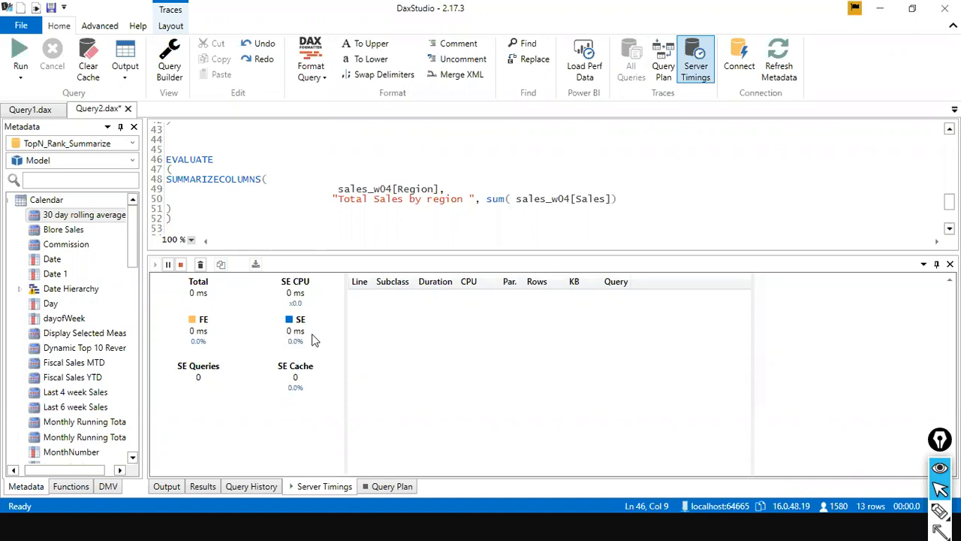
# Select the whole SUMMARIZE query with ROLLUP of Region and Segment, and set the run mode to Clear Cache then Run.
pyautogui.scroll(4, 243, 203)
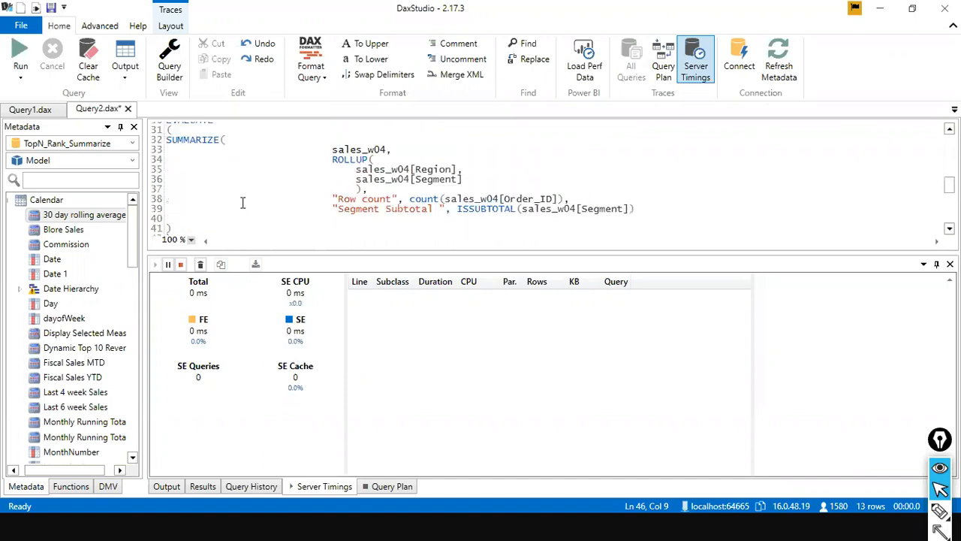
pyautogui.scroll(-1, 208, 214)
pyautogui.moveTo(208, 214); pyautogui.dragTo(165, 172)
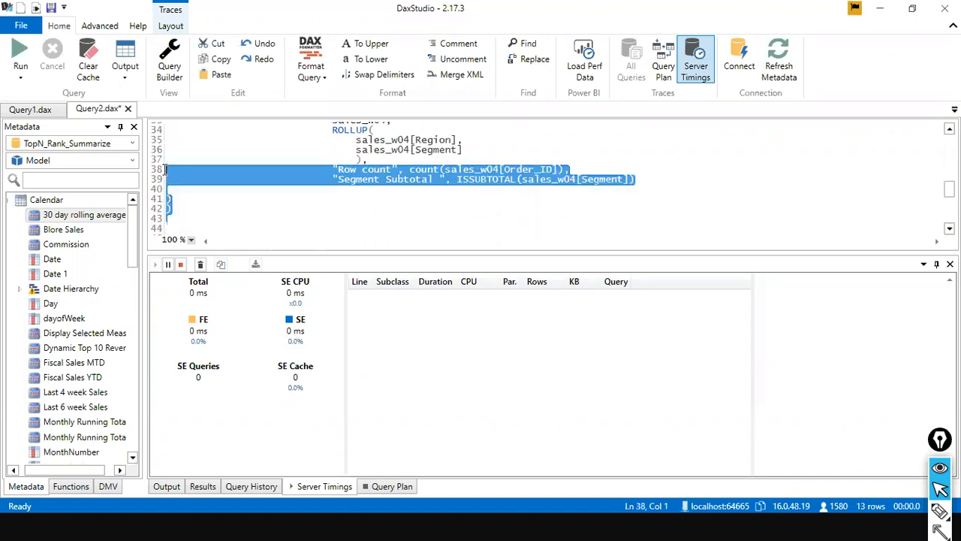
pyautogui.scroll(2, 165, 171)
pyautogui.keyDown('shift'); pyautogui.click(167, 150); pyautogui.keyUp('shift')
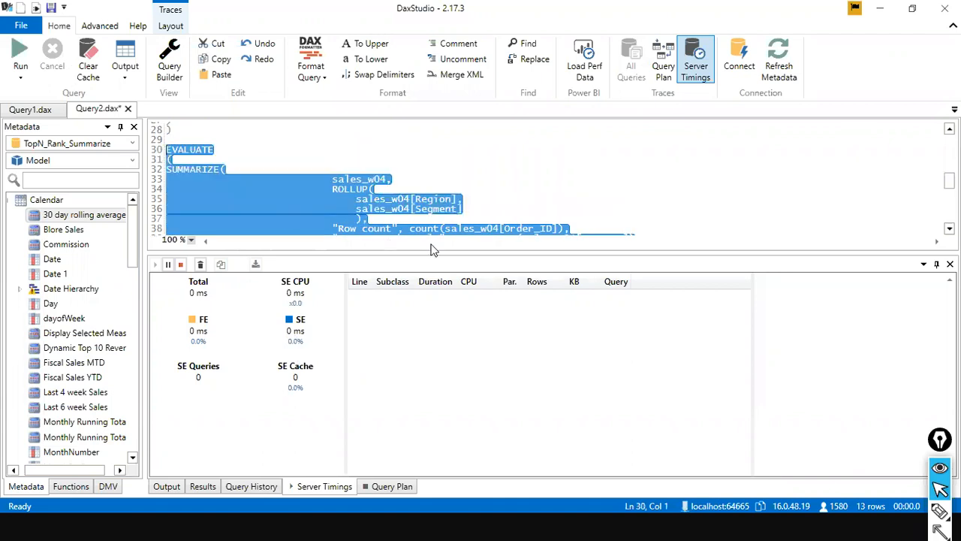
pyautogui.click(20, 57)
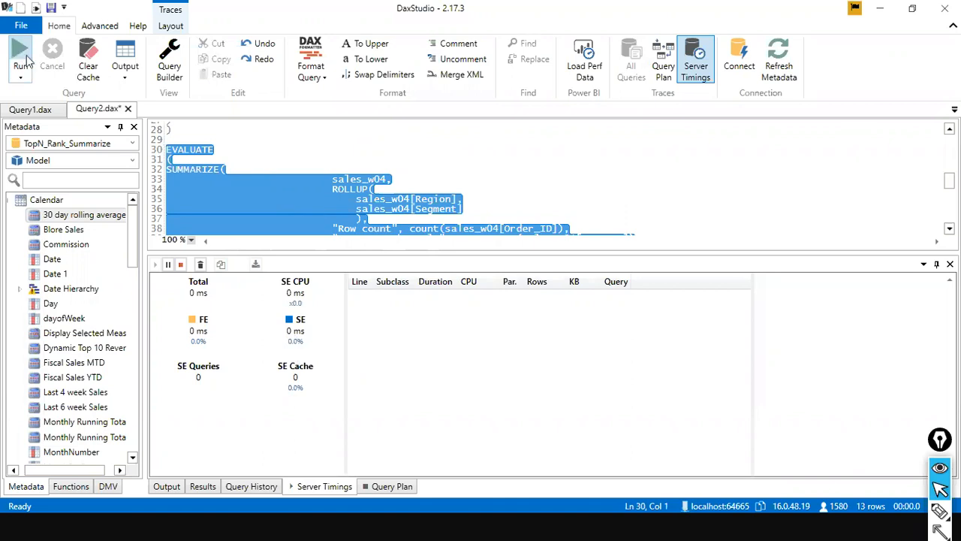
pyautogui.click(20, 77)
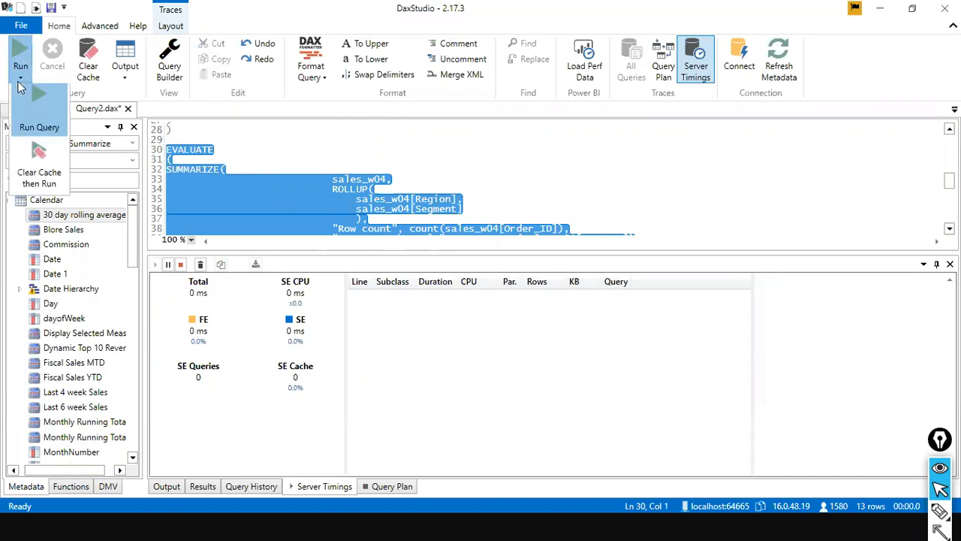
pyautogui.click(38, 184)
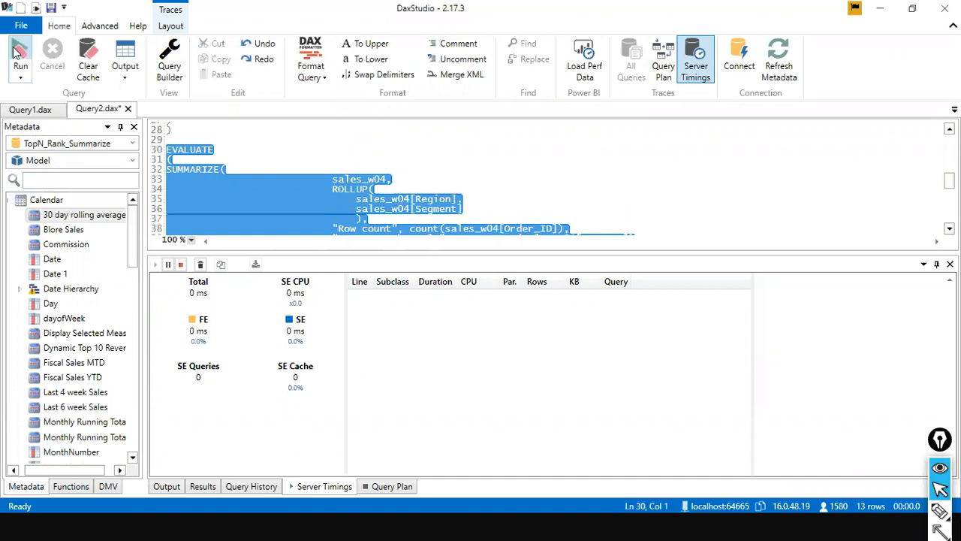
pyautogui.click(23, 78)
pyautogui.click(31, 160)
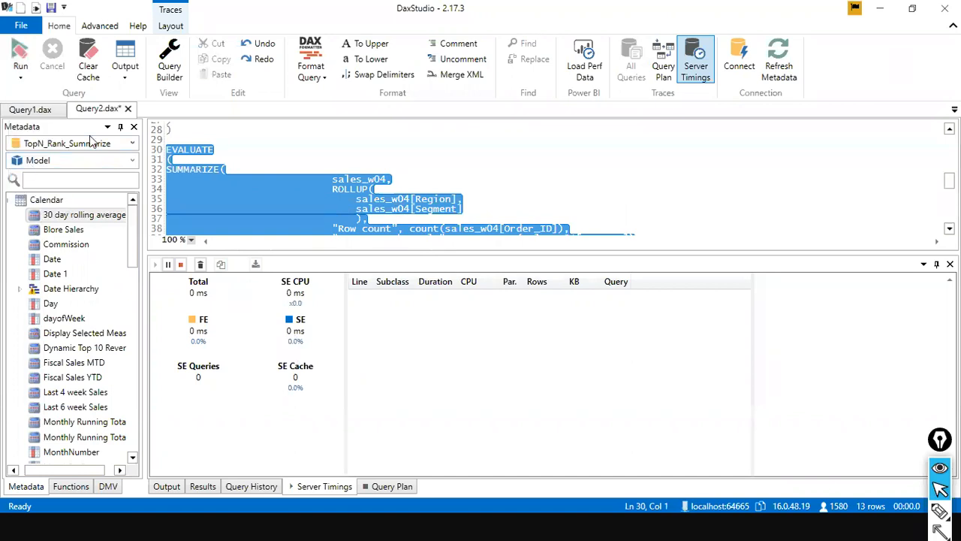
pyautogui.click(361, 148)
pyautogui.scroll(-1, 393, 174)
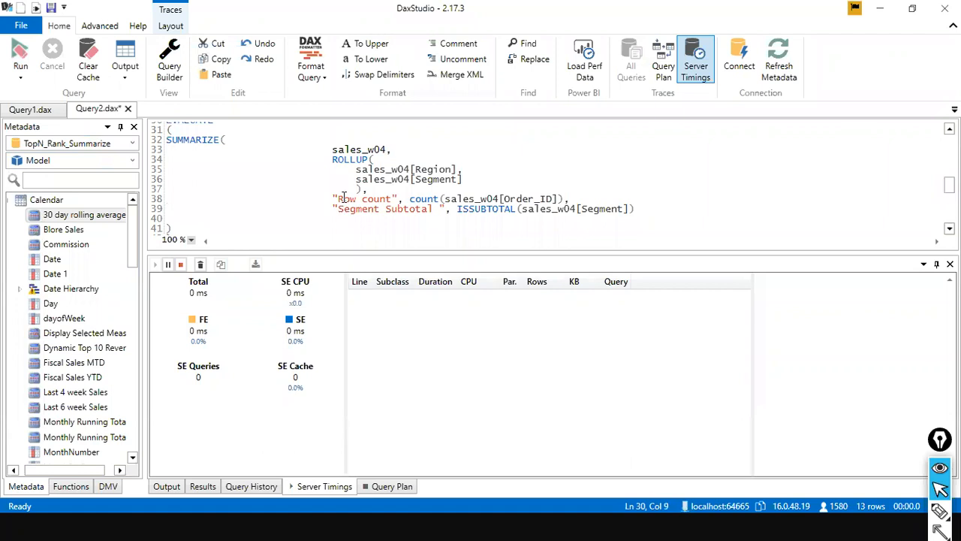
pyautogui.moveTo(225, 228); pyautogui.dragTo(189, 140)
pyautogui.scroll(2, 189, 134)
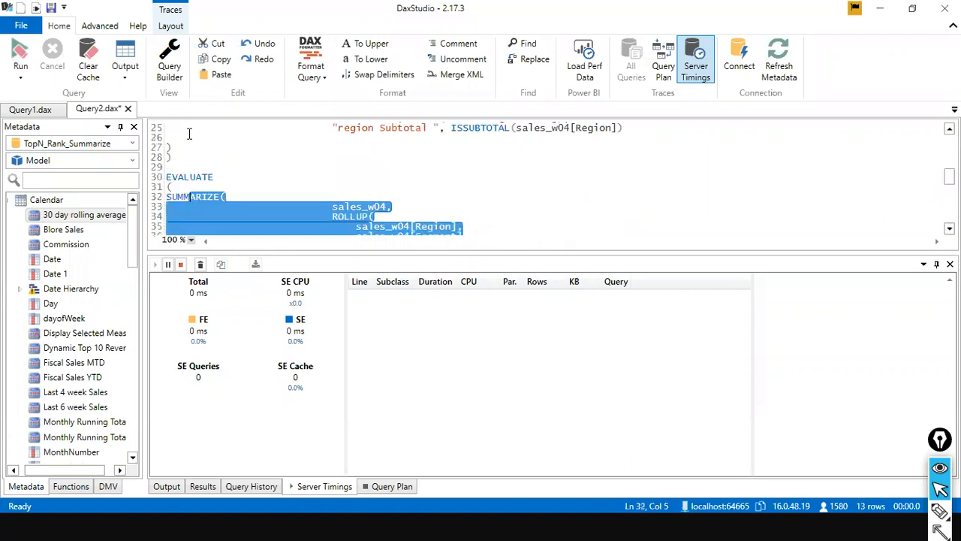
pyautogui.keyDown('shift'); pyautogui.click(166, 177); pyautogui.keyUp('shift')
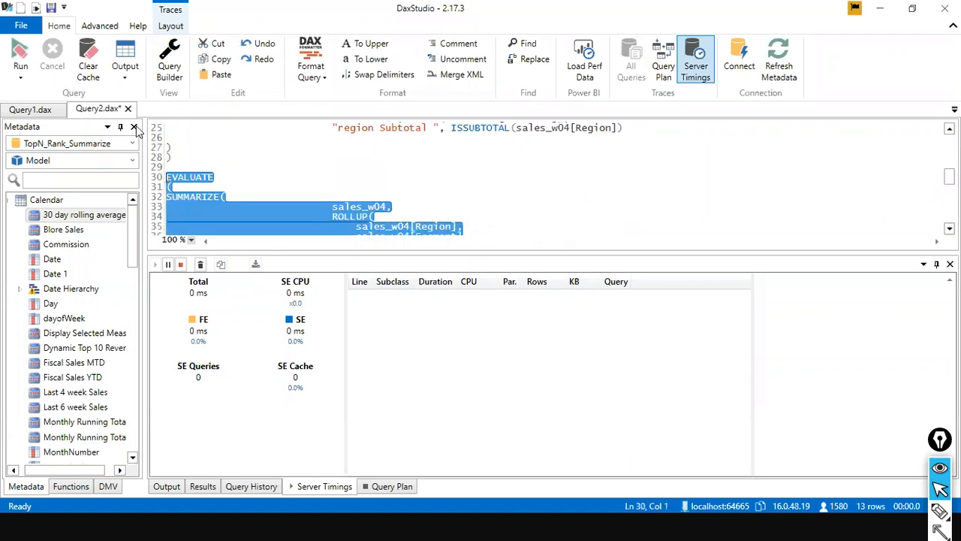
pyautogui.click(290, 156)
# Clear the cache and set the run mode back to Run Query.
pyautogui.click(89, 66)
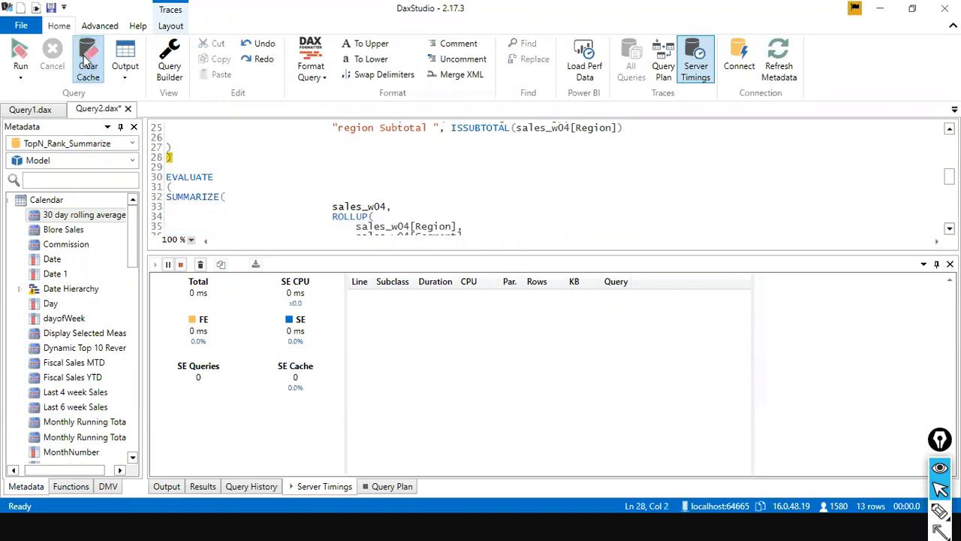
pyautogui.click(221, 177)
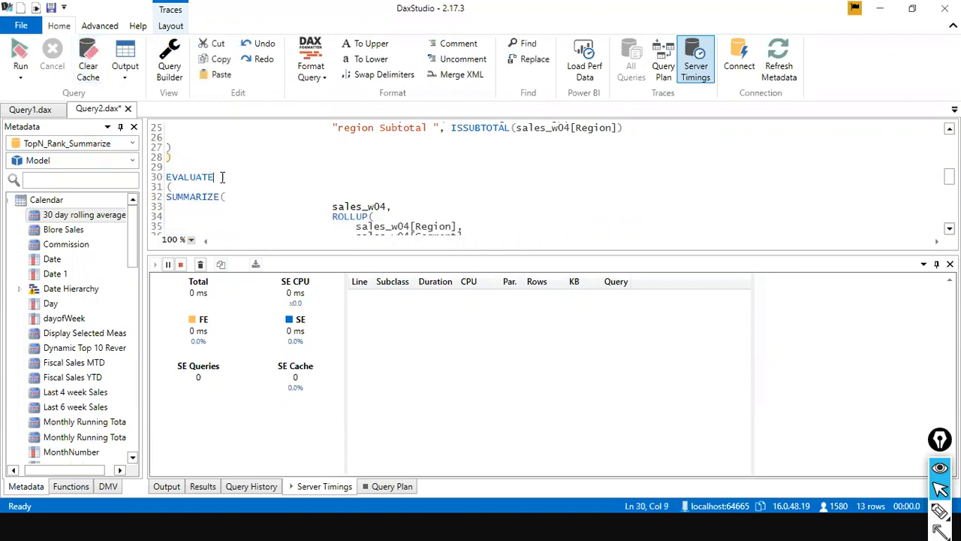
pyautogui.click(21, 79)
pyautogui.click(33, 110)
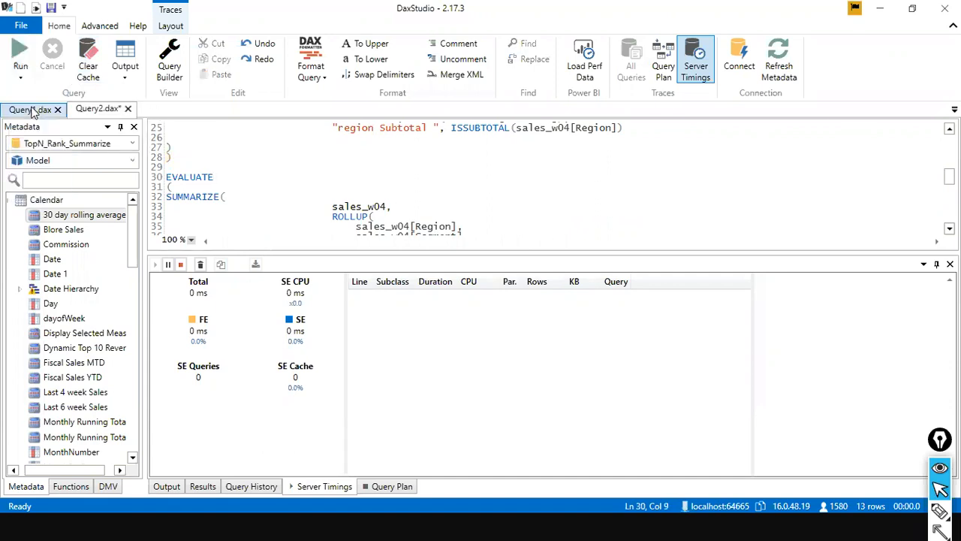
# Select the whole SUMMARIZE query with ROLLUP of Region and Segment and try to run it.
pyautogui.click(220, 188)
pyautogui.moveTo(167, 176); pyautogui.dragTo(170, 203)
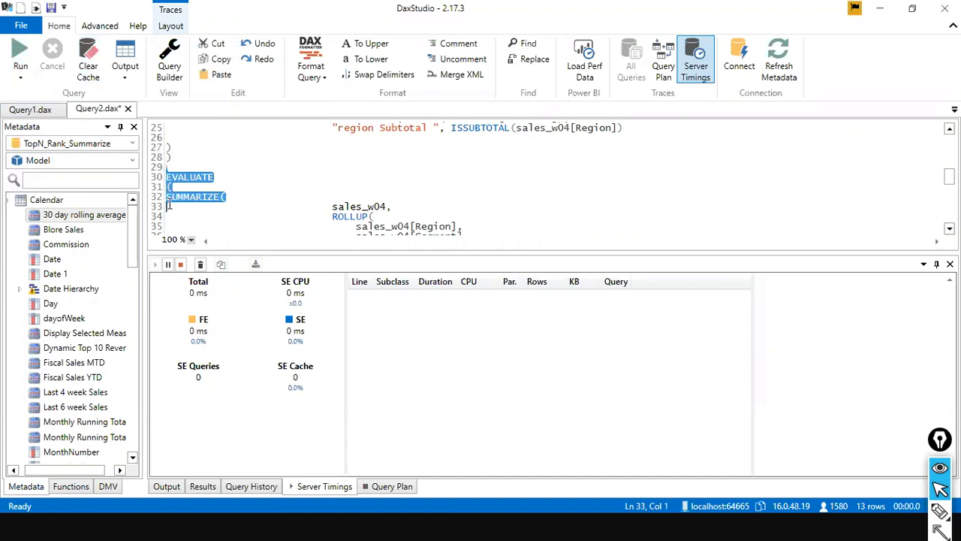
pyautogui.scroll(-2, 210, 211)
pyautogui.keyDown('shift'); pyautogui.click(224, 226); pyautogui.keyUp('shift')
pyautogui.scroll(-1, 224, 223)
pyautogui.keyDown('shift'); pyautogui.click(223, 224); pyautogui.keyUp('shift')
pyautogui.click(20, 60)
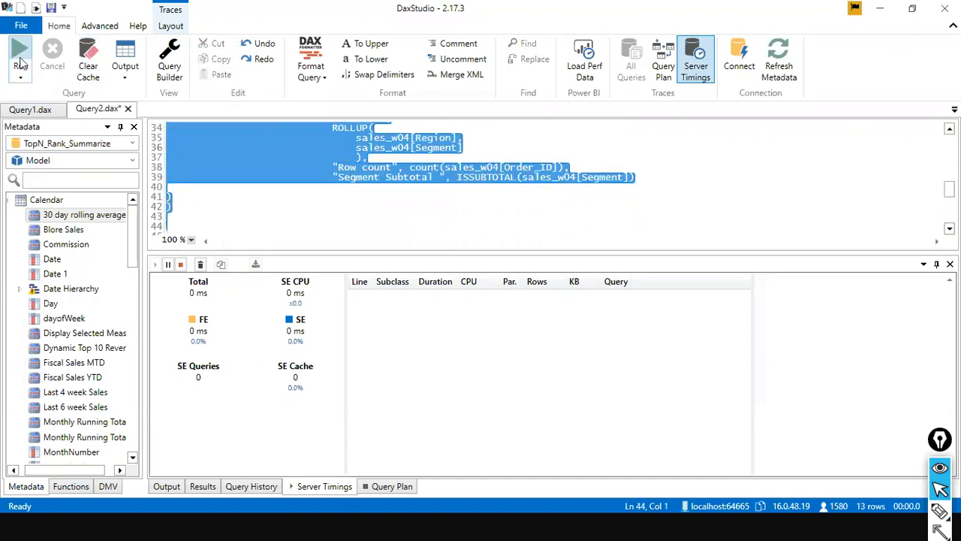
# Check the Results, Server Timings and Query Plan output for the query.
pyautogui.click(205, 484)
pyautogui.click(312, 487)
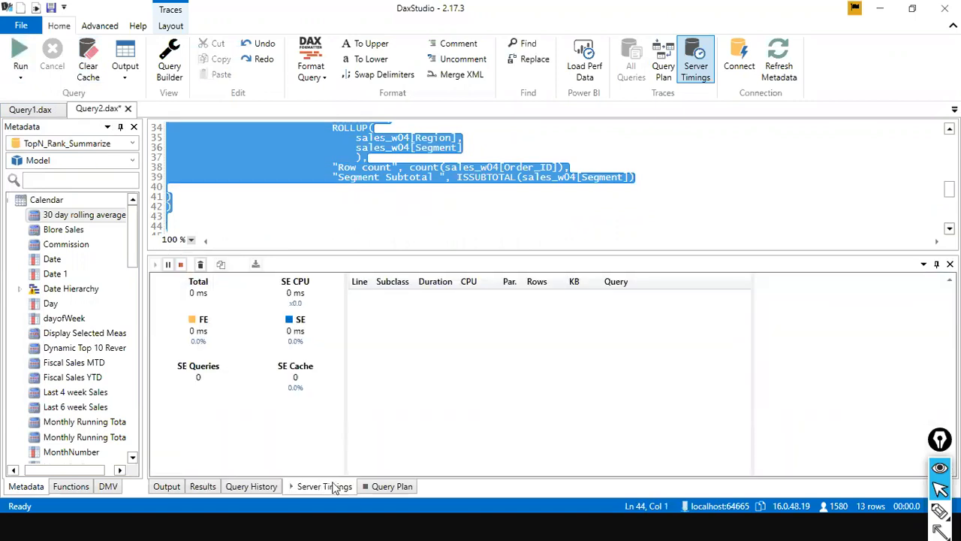
pyautogui.click(388, 487)
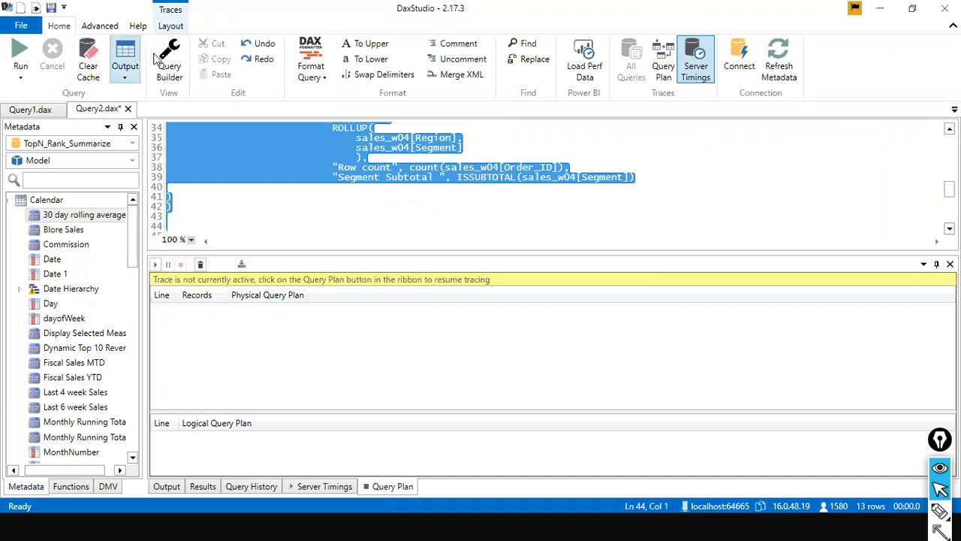
pyautogui.click(593, 69)
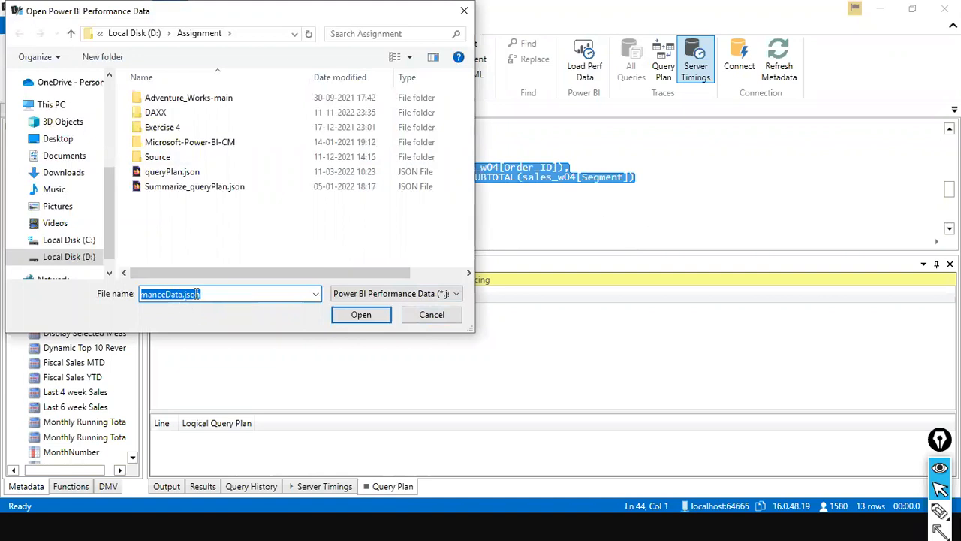
pyautogui.click(408, 319)
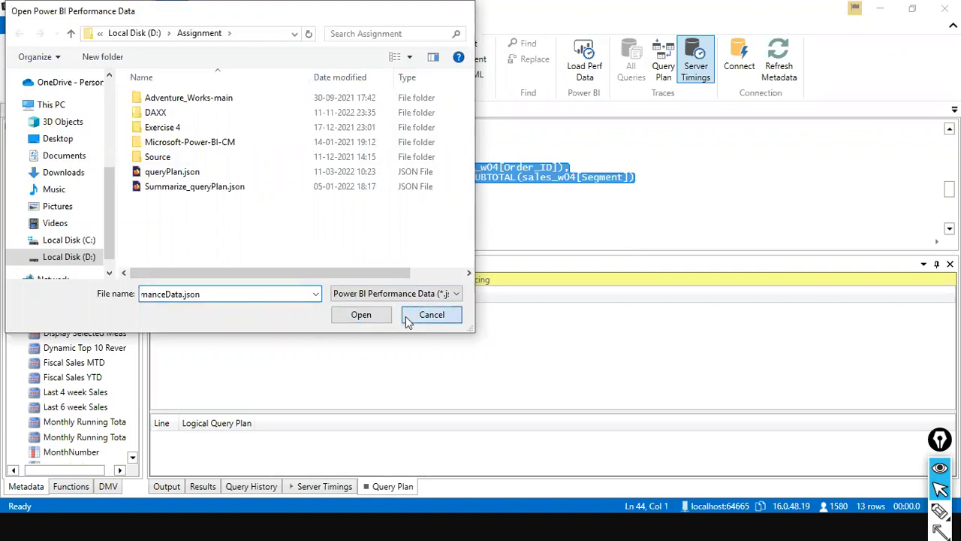
pyautogui.click(316, 207)
pyautogui.scroll(2, 318, 208)
pyautogui.scroll(1, 318, 208)
pyautogui.scroll(-2, 318, 206)
pyautogui.scroll(2, 317, 206)
pyautogui.scroll(-4, 318, 205)
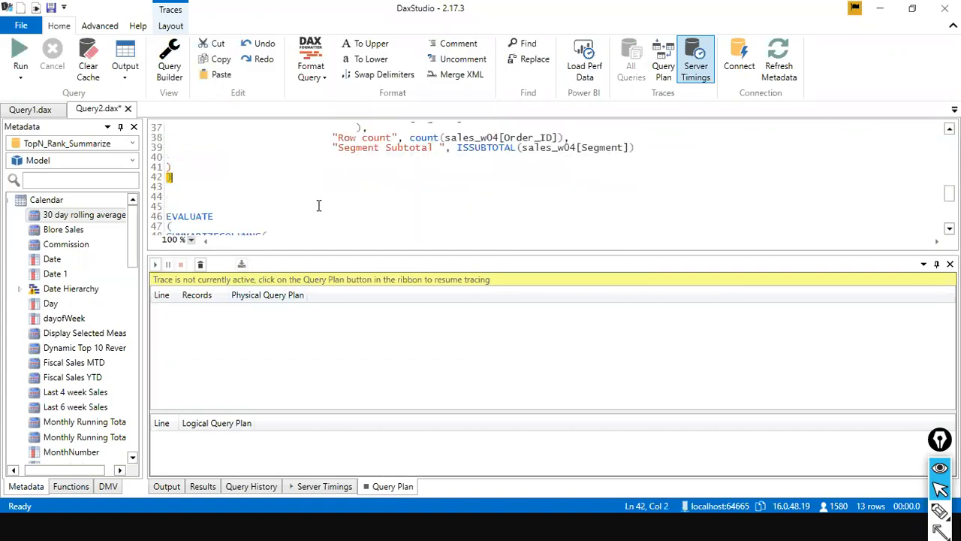
pyautogui.scroll(2, 308, 210)
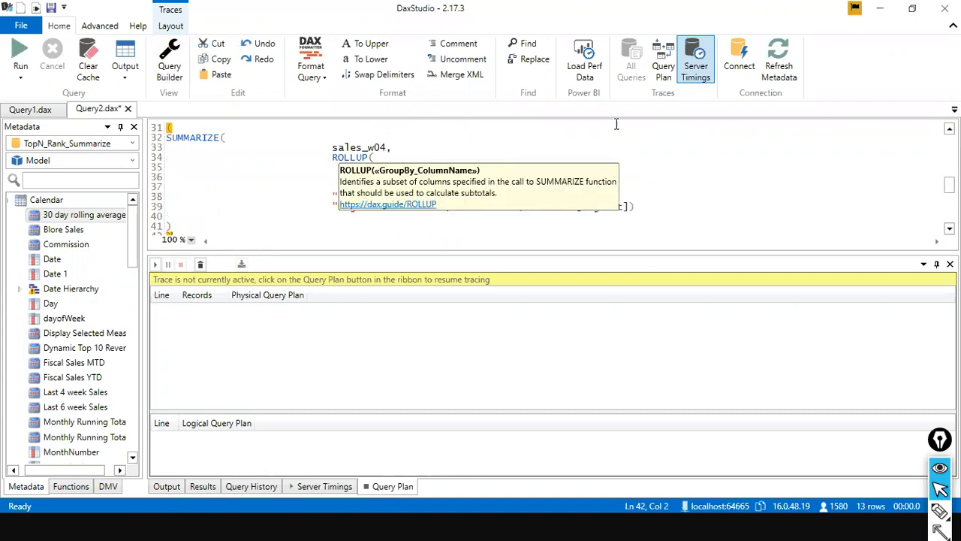
# Start the Query Plan trace alongside the running Server Timings trace.
pyautogui.click(696, 69)
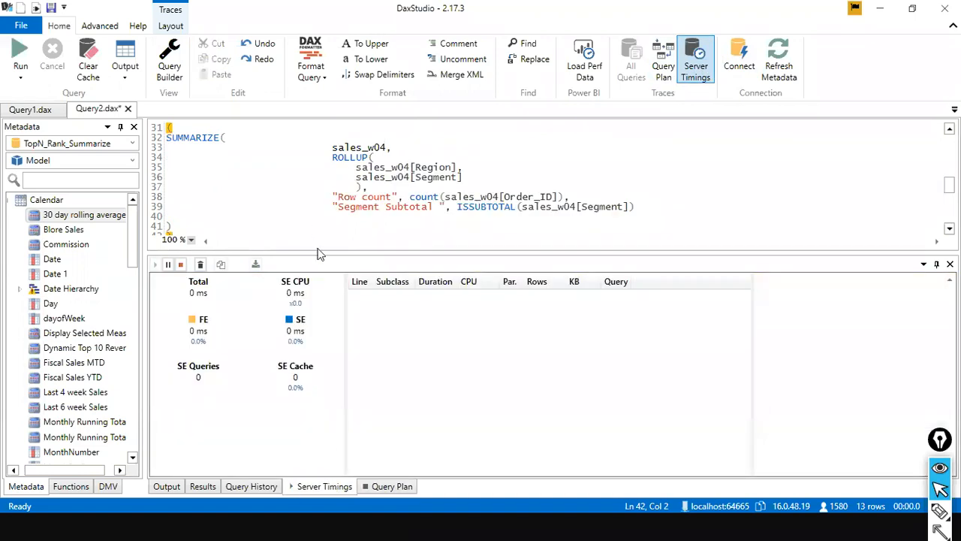
pyautogui.click(370, 487)
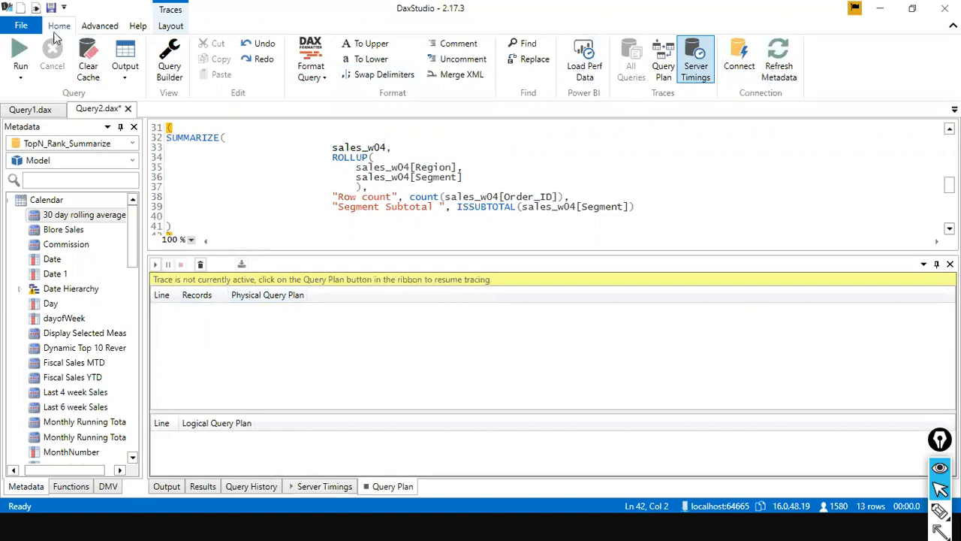
pyautogui.click(23, 25)
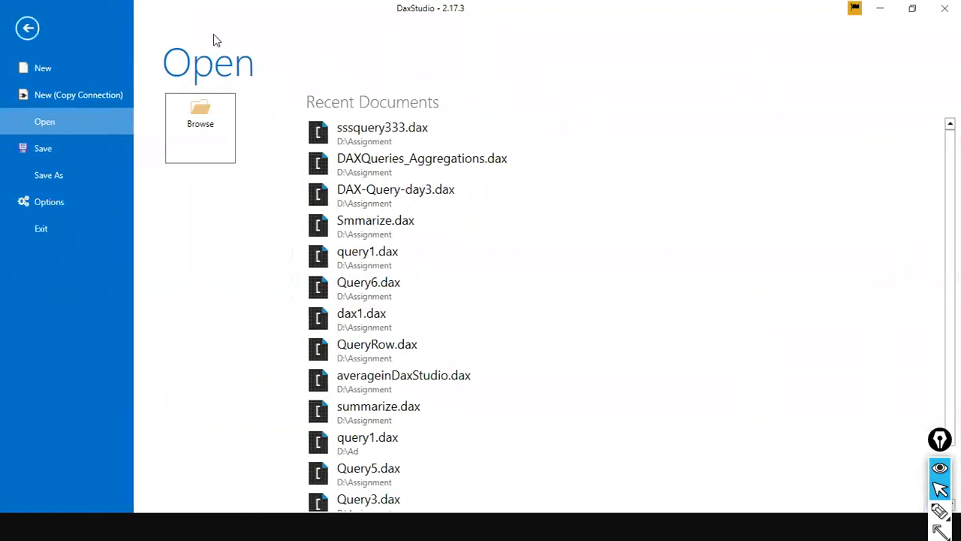
pyautogui.press('Escape')
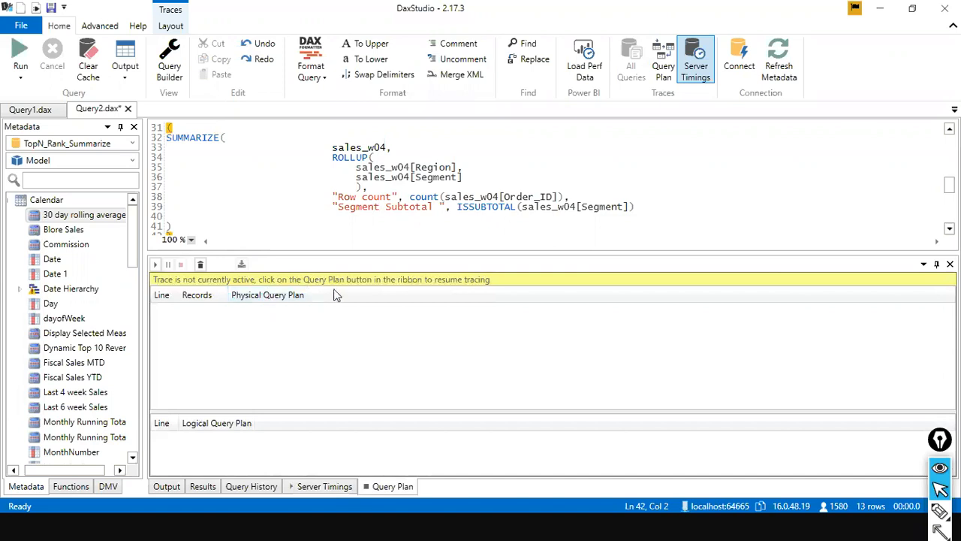
pyautogui.click(658, 59)
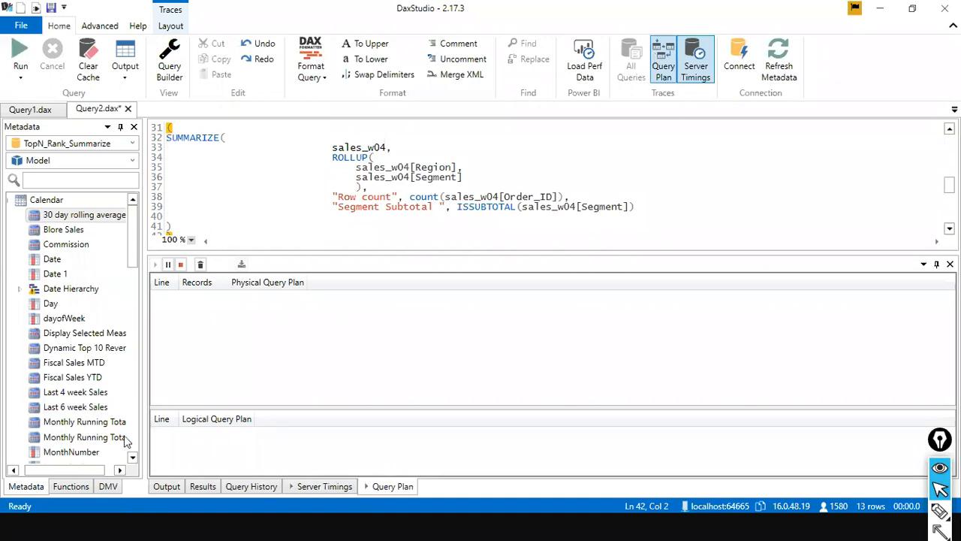
# Try to run the SUMMARIZE query with the selection ending at the closing parenthesis on line 41, and check its Query Plan.
pyautogui.click(179, 133)
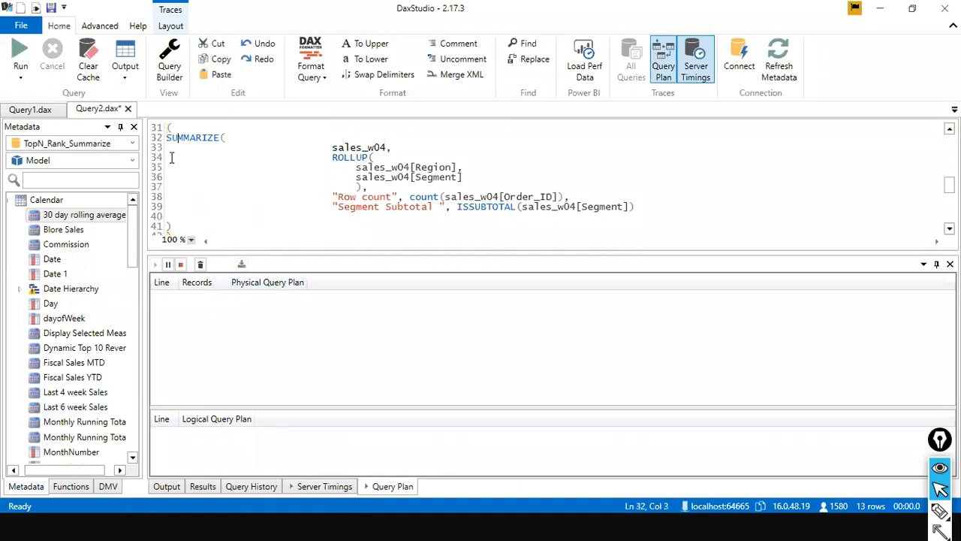
pyautogui.scroll(2, 172, 139)
pyautogui.doubleClick(166, 179)
pyautogui.moveTo(167, 186); pyautogui.dragTo(184, 226)
pyautogui.click(33, 63)
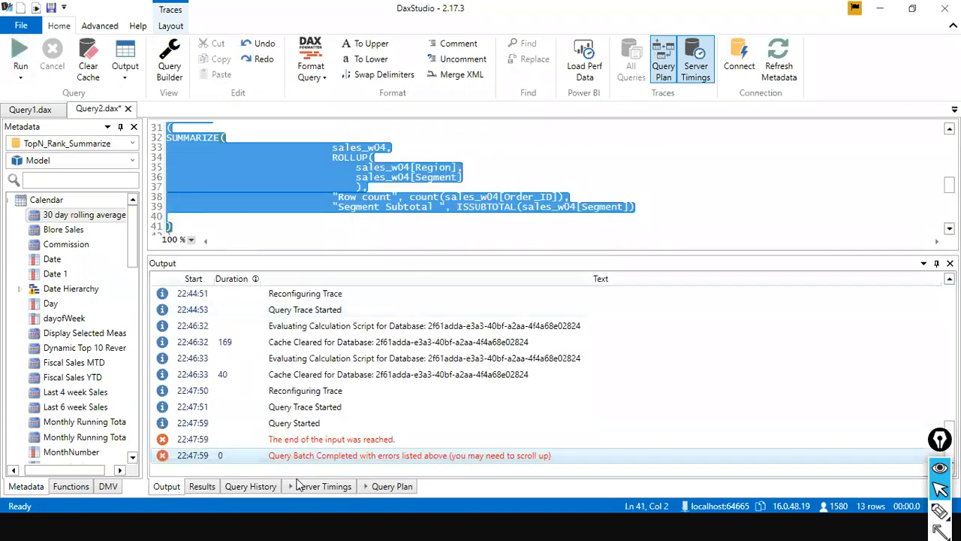
pyautogui.click(383, 487)
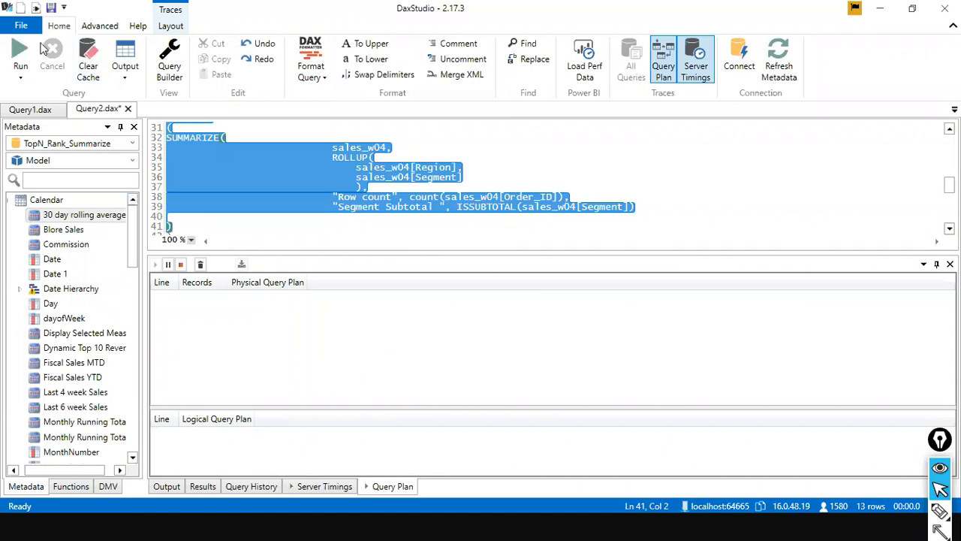
pyautogui.click(19, 52)
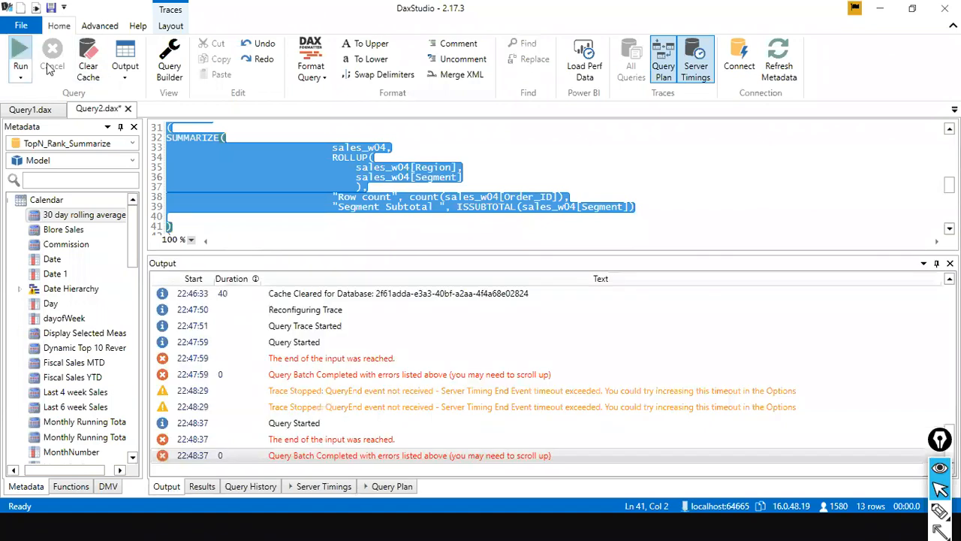
pyautogui.click(393, 486)
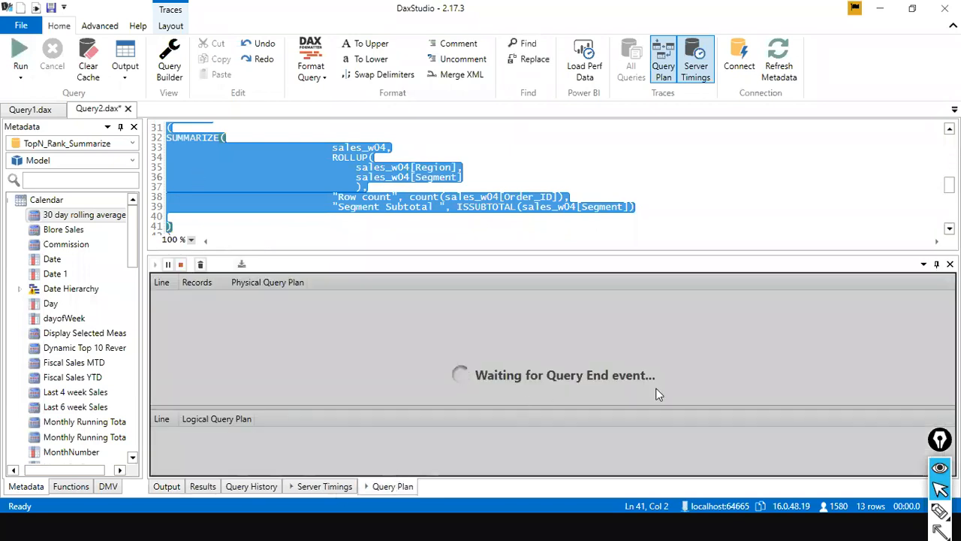
# Stop the waiting Query Plan trace and restart it.
pyautogui.click(459, 174)
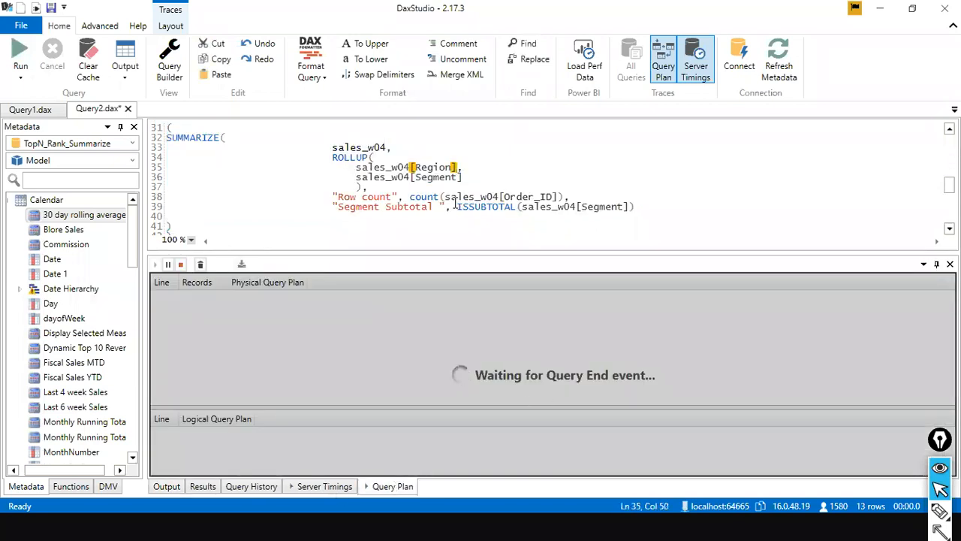
pyautogui.scroll(-2, 455, 208)
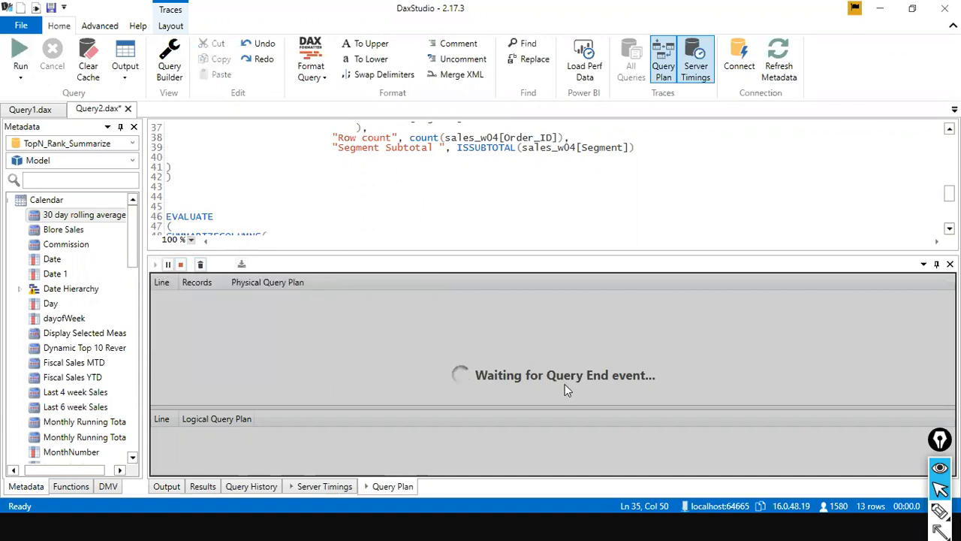
pyautogui.click(182, 265)
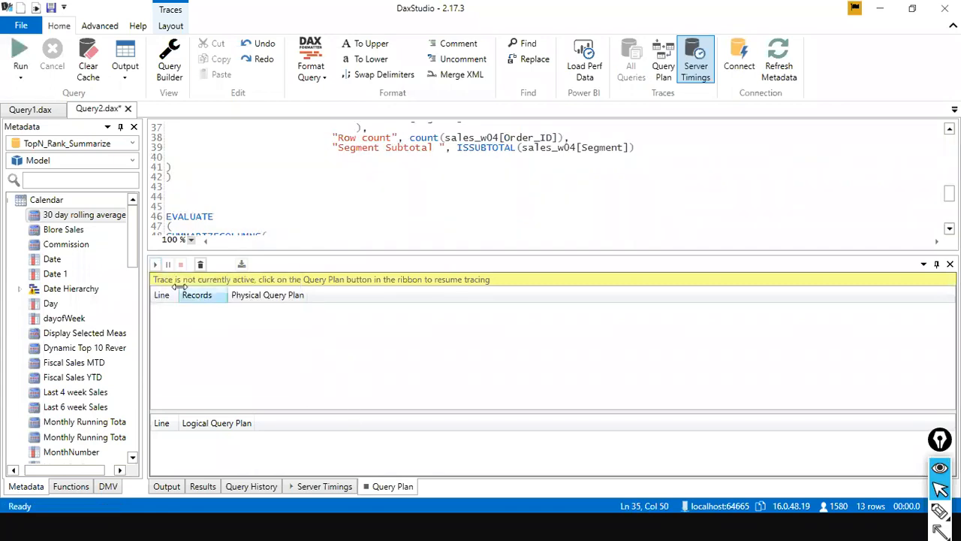
pyautogui.click(156, 265)
# Select the complete SUMMARIZE query with ROLLUP of Region and Segment, including both closing parentheses, and run it.
pyautogui.scroll(1, 230, 220)
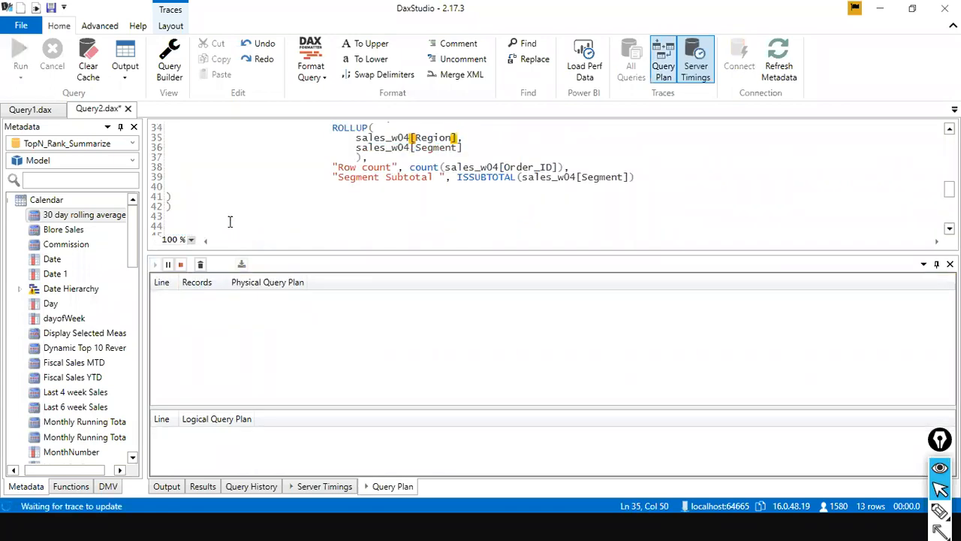
pyautogui.scroll(1, 197, 155)
pyautogui.scroll(1, 171, 148)
pyautogui.moveTo(167, 147); pyautogui.dragTo(172, 200)
pyautogui.scroll(-2, 264, 225)
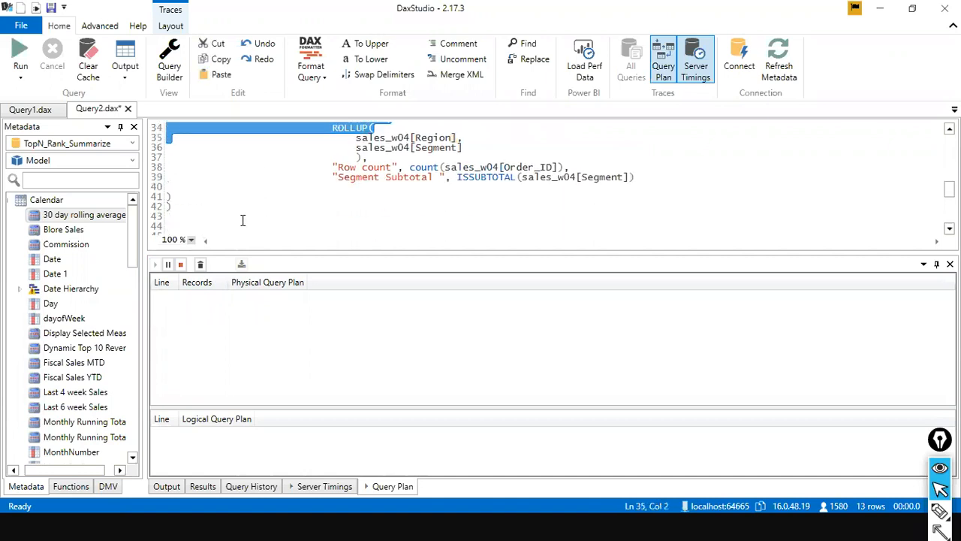
pyautogui.keyDown('shift'); pyautogui.click(242, 220); pyautogui.keyUp('shift')
pyautogui.click(30, 57)
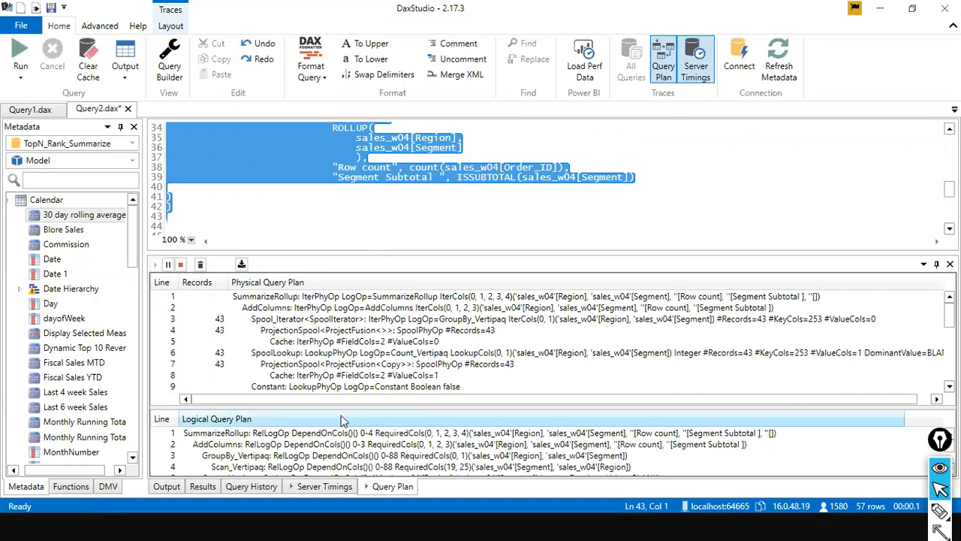
# Enlarge the query plan area and examine the physical and logical query plans, resizing the two sections for reading.
pyautogui.moveTo(372, 254); pyautogui.dragTo(373, 200)
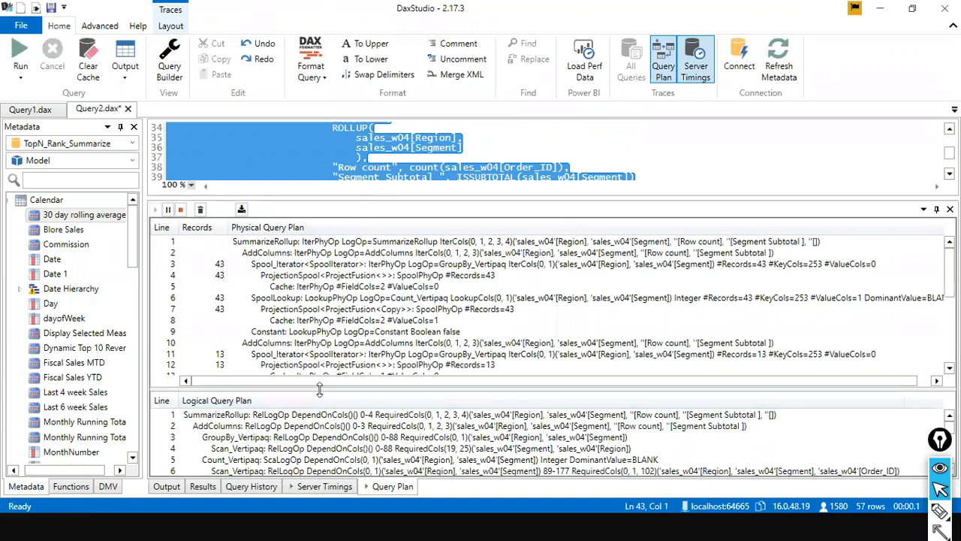
pyautogui.moveTo(319, 388); pyautogui.dragTo(321, 343)
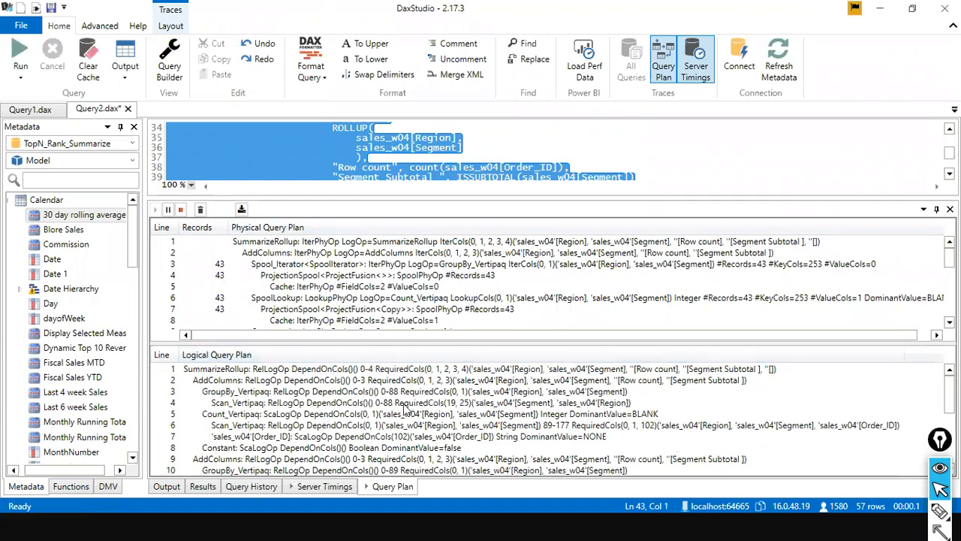
pyautogui.scroll(-4, 446, 411)
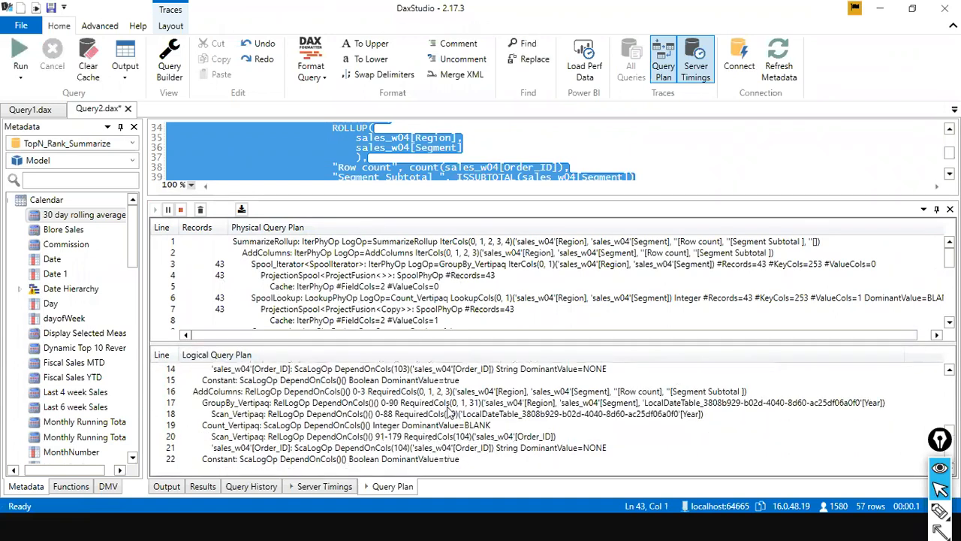
pyautogui.scroll(4, 449, 409)
pyautogui.scroll(-4, 449, 409)
pyautogui.scroll(3, 366, 426)
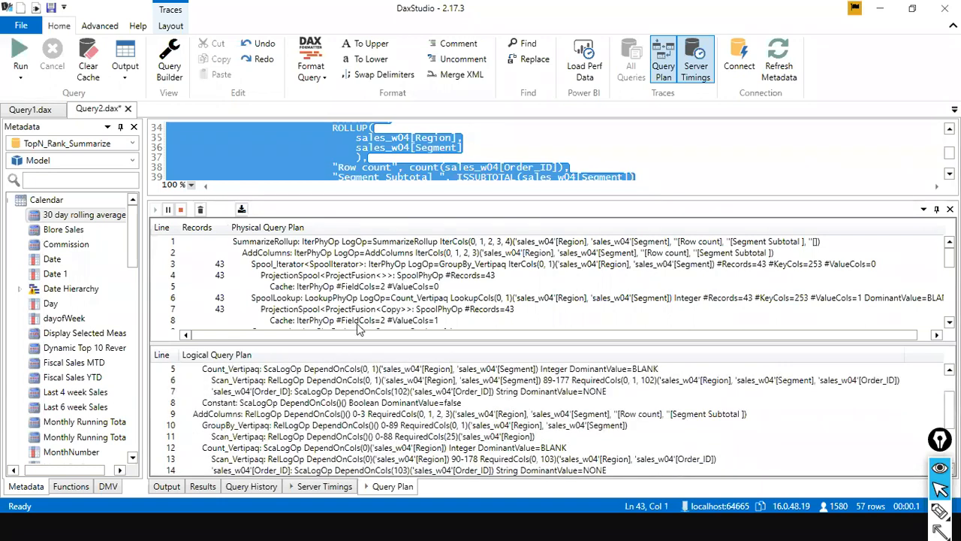
pyautogui.scroll(-7, 358, 323)
pyautogui.scroll(2, 395, 310)
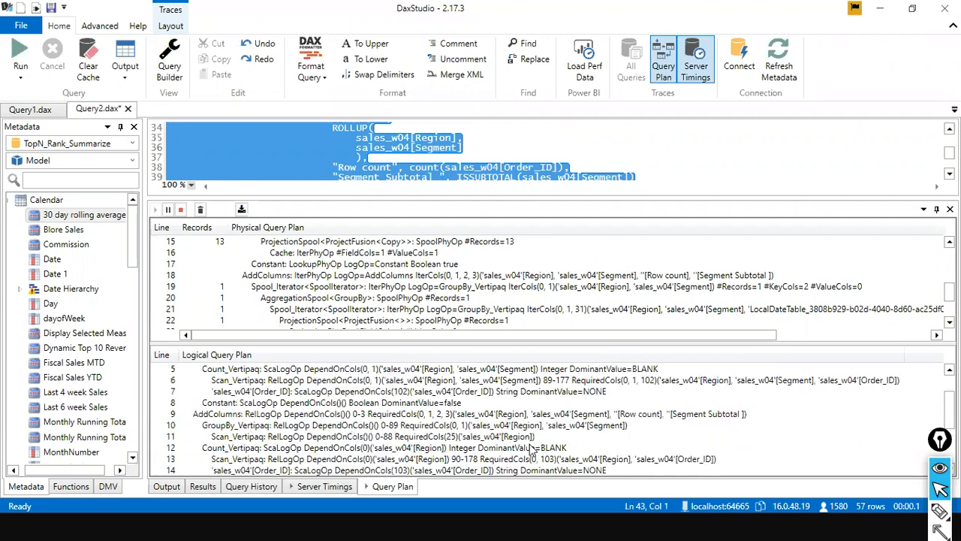
pyautogui.scroll(-3, 530, 449)
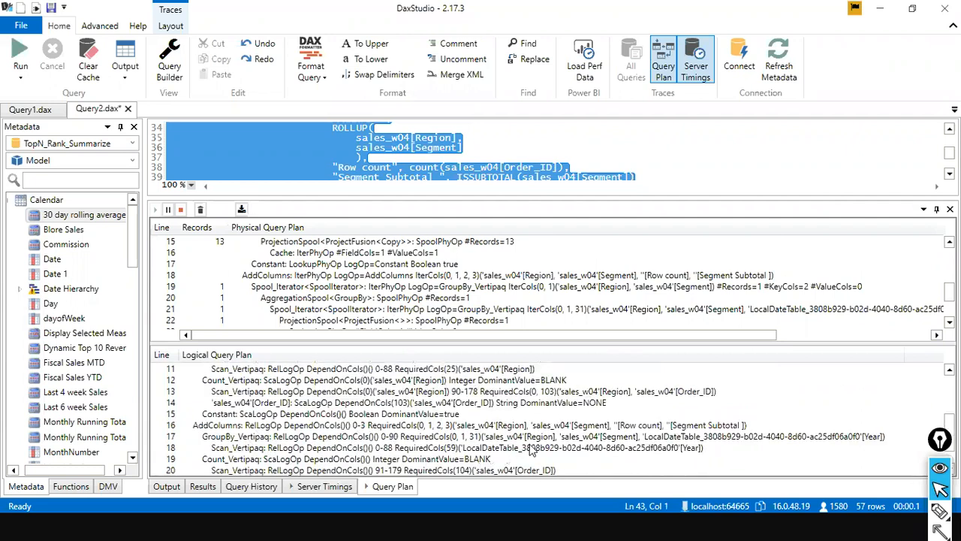
pyautogui.scroll(4, 530, 449)
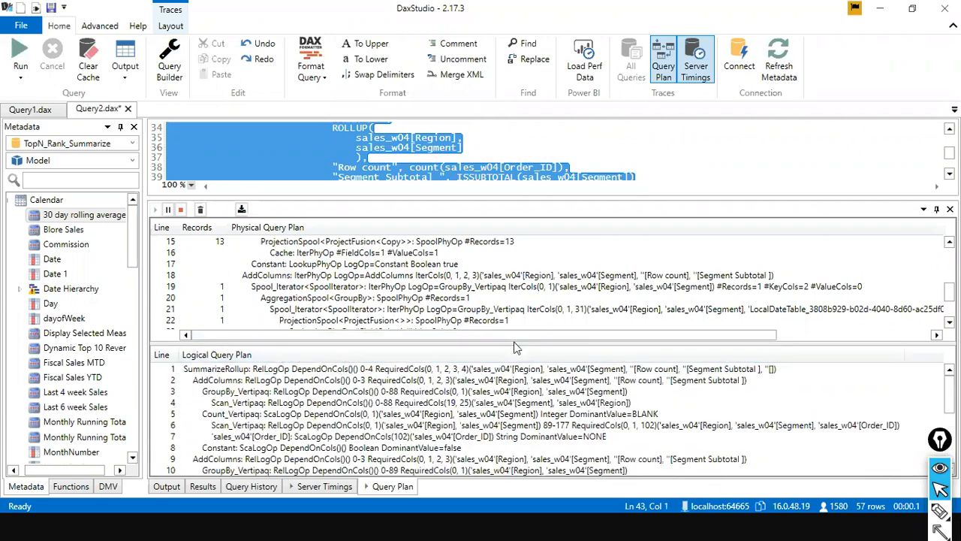
pyautogui.moveTo(515, 347); pyautogui.dragTo(500, 444)
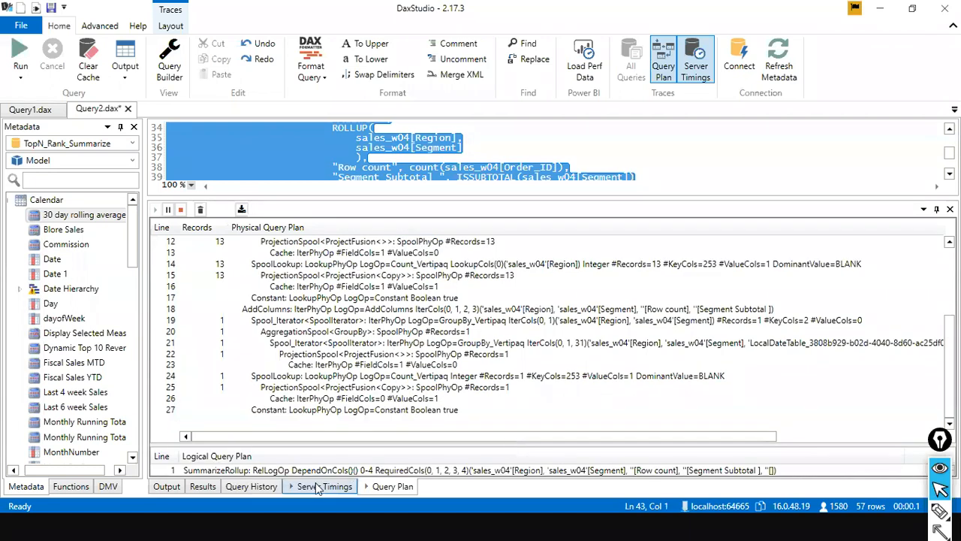
# Show the Server Timings of the ROLLUP query and enlarge the query editor to compare them with the code.
pyautogui.click(323, 487)
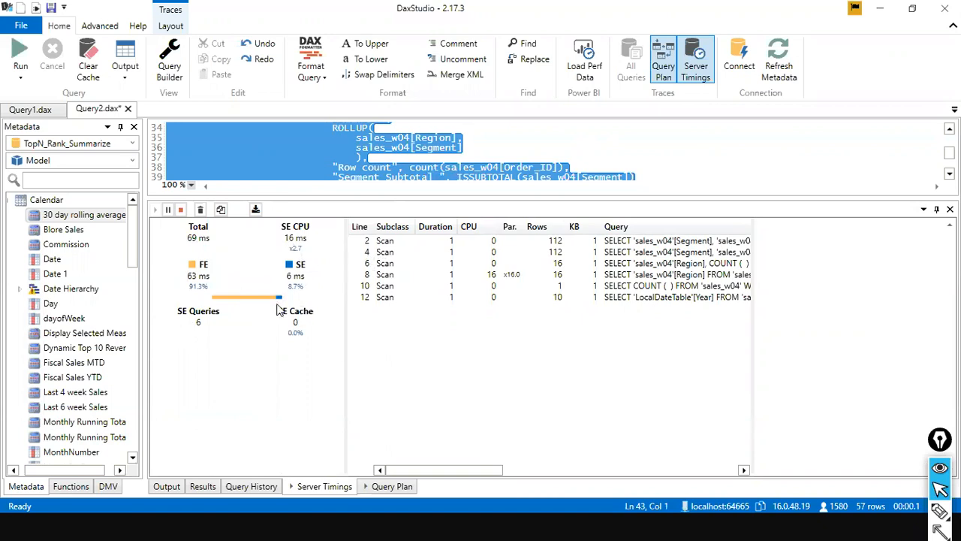
pyautogui.moveTo(431, 198); pyautogui.dragTo(431, 280)
pyautogui.click(441, 179)
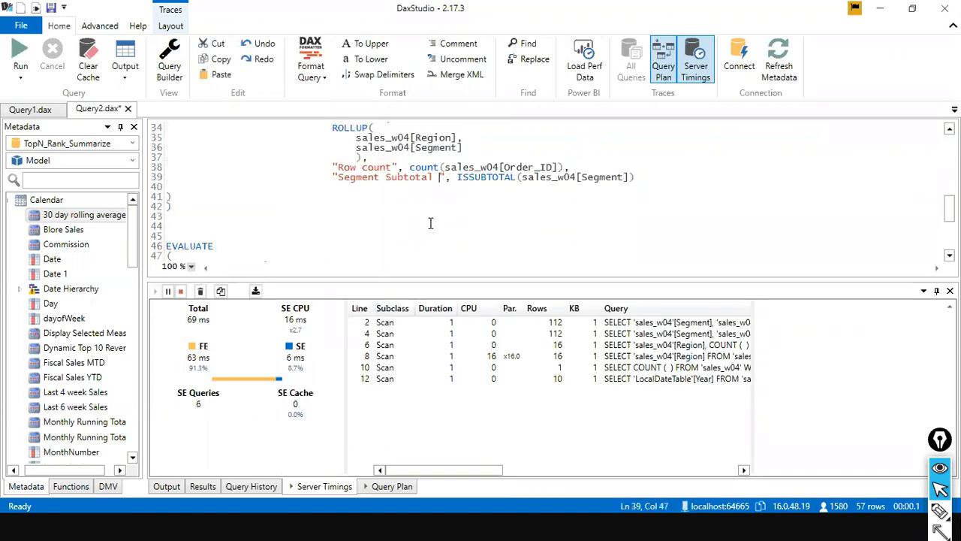
pyautogui.scroll(1, 431, 223)
pyautogui.scroll(-1, 379, 202)
# Examine the storage engine query behind each Server Timings scan, going from line 2 through line 12.
pyautogui.click(653, 325)
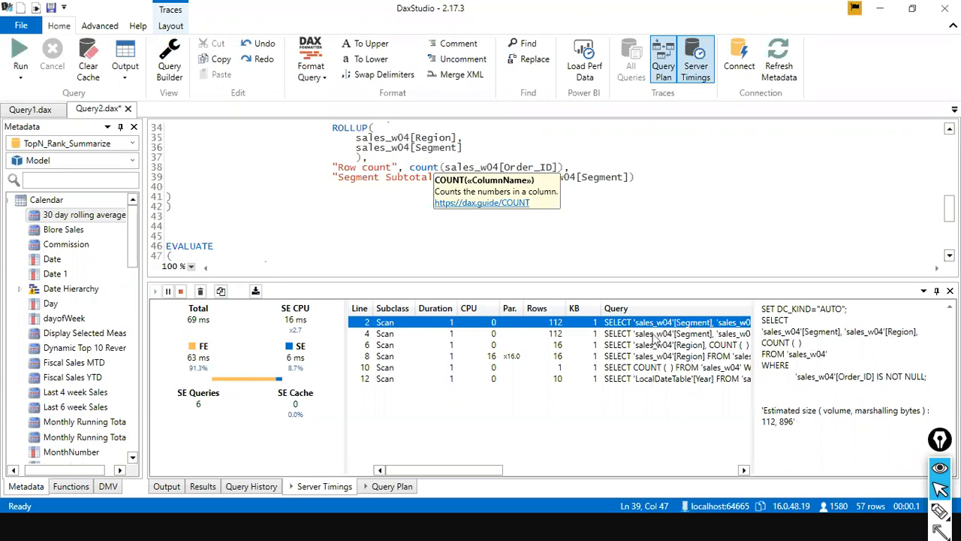
pyautogui.click(684, 334)
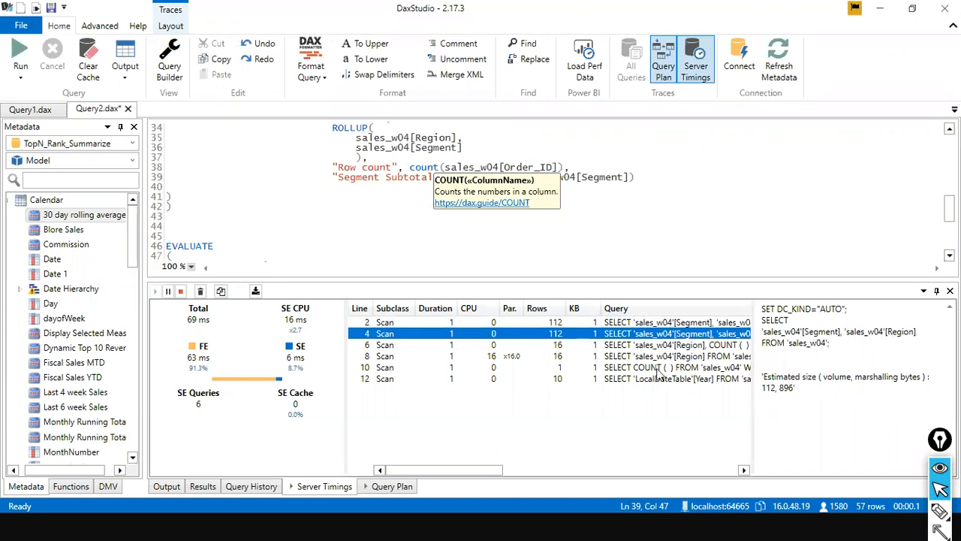
pyautogui.click(663, 357)
pyautogui.click(671, 346)
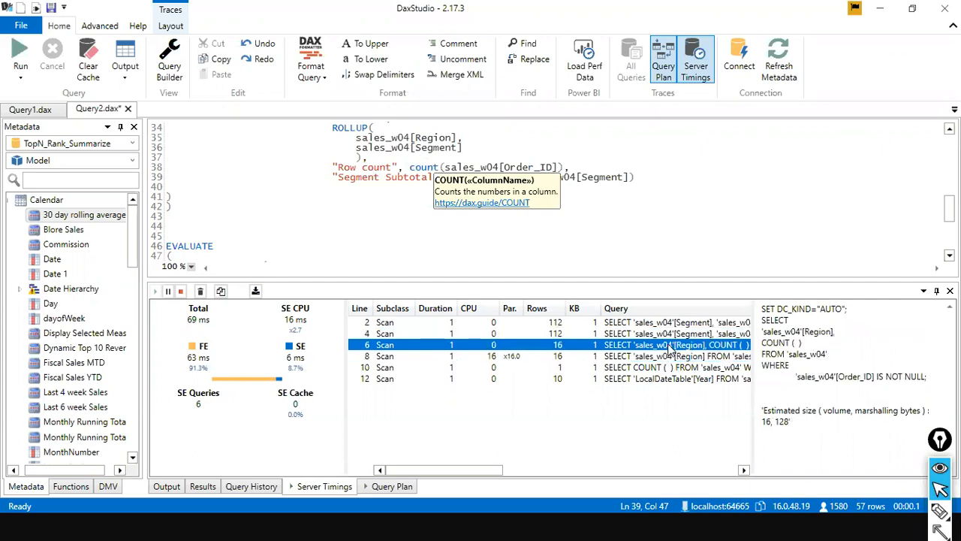
pyautogui.click(665, 359)
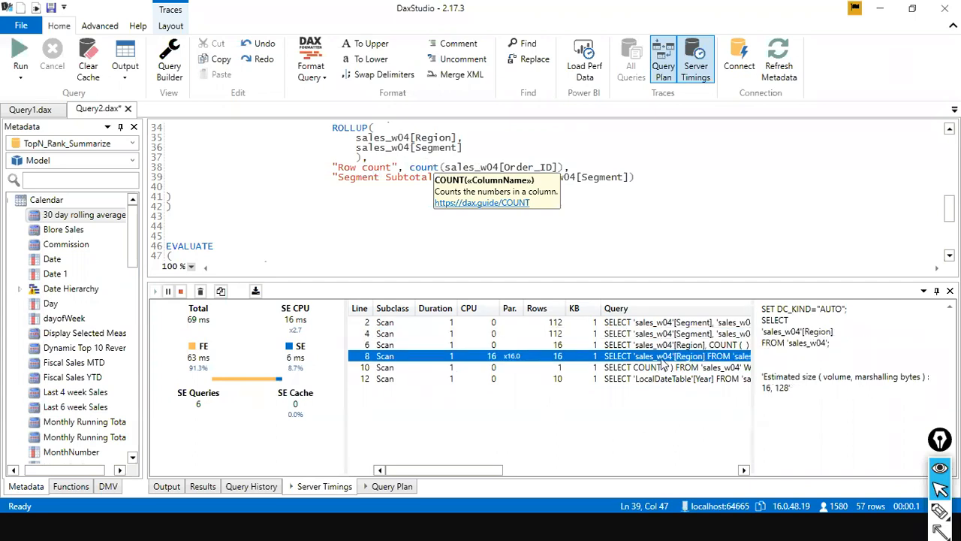
pyautogui.click(662, 368)
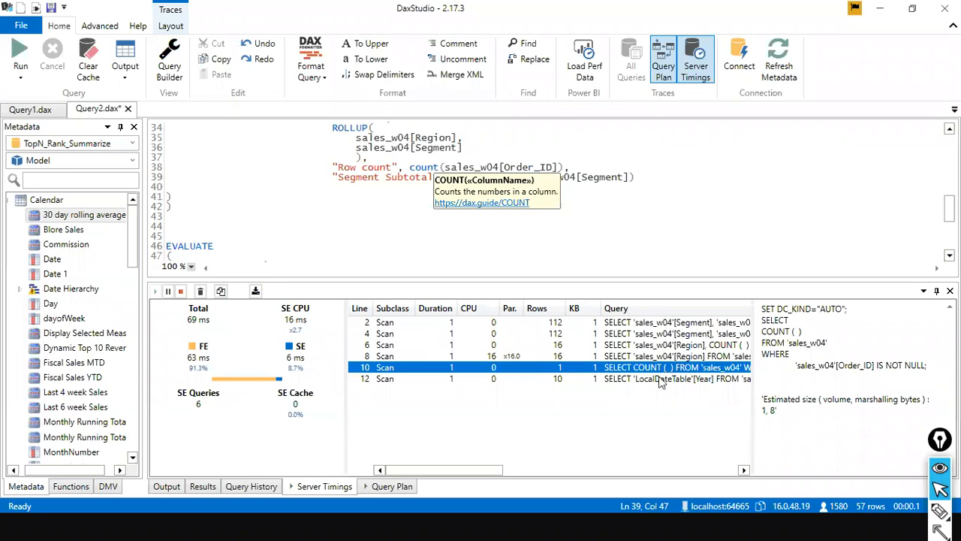
pyautogui.click(661, 380)
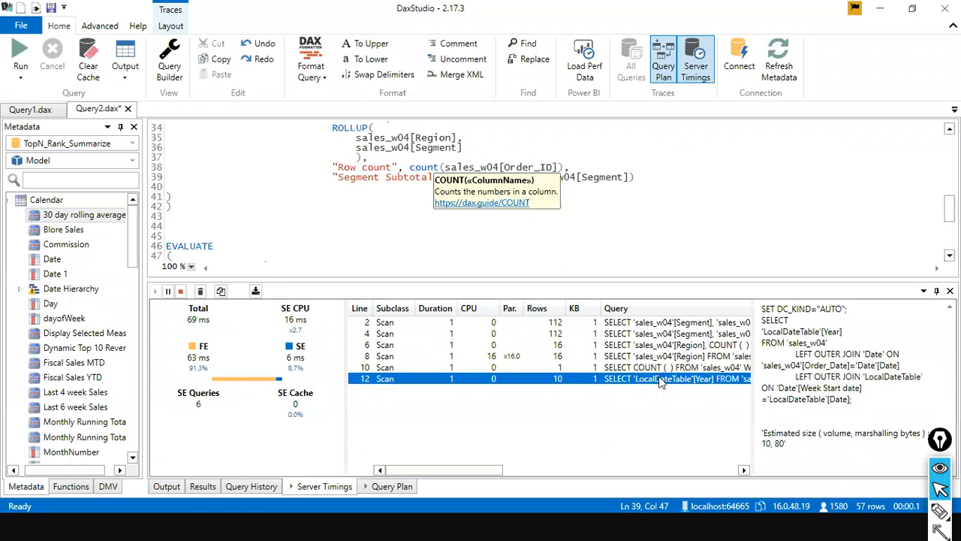
pyautogui.click(886, 368)
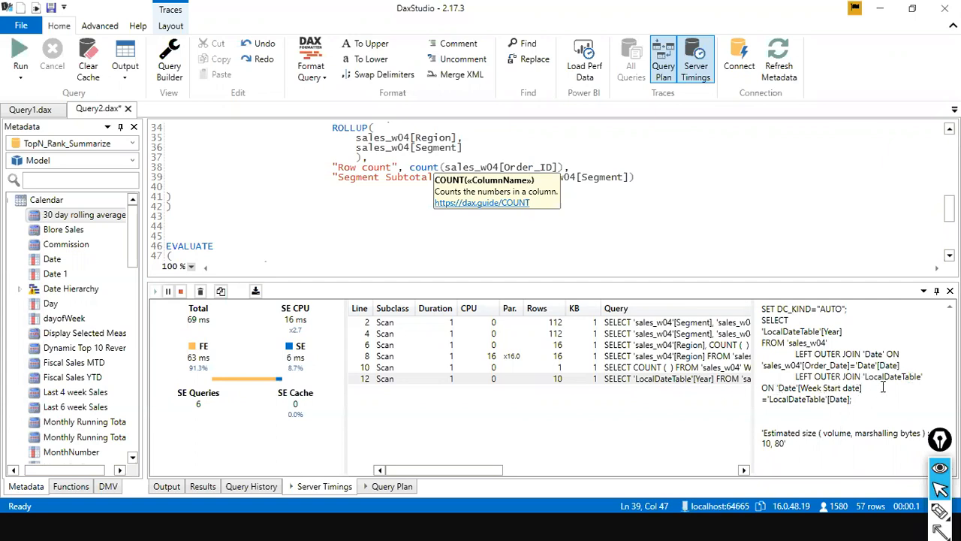
# Compare the storage engine queries of lines 2, 8, 10 and 12 again, and highlight the SELECT statement of the line 8 scan.
pyautogui.click(638, 368)
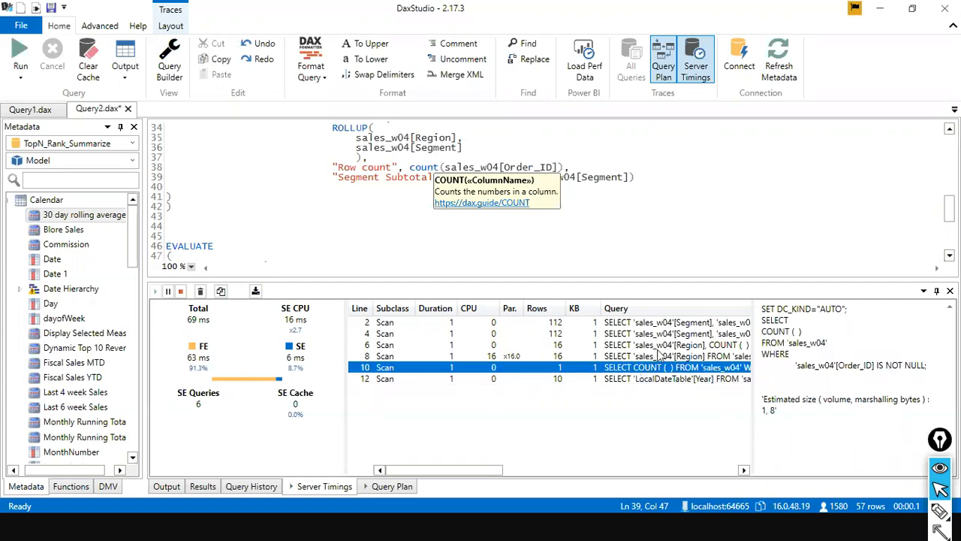
pyautogui.click(658, 355)
pyautogui.click(643, 368)
pyautogui.click(638, 380)
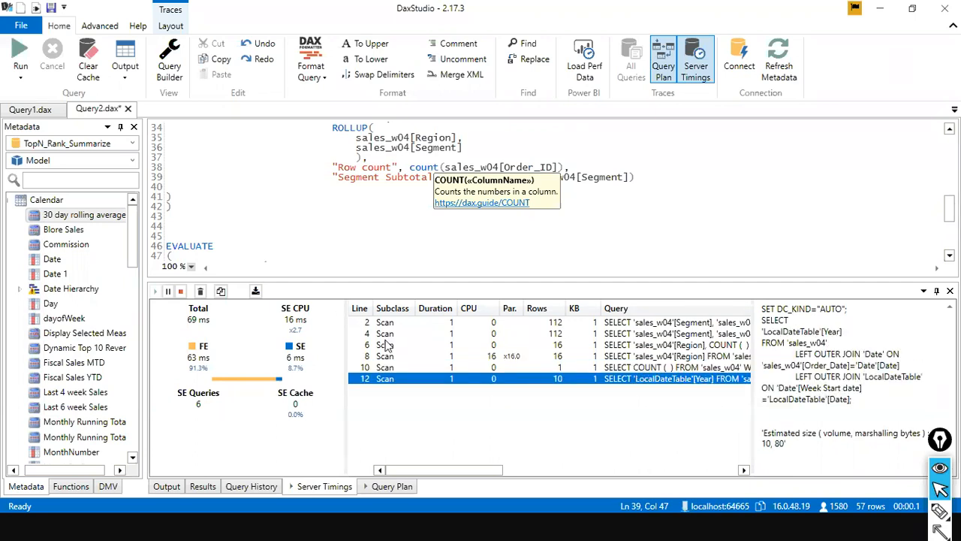
pyautogui.click(663, 324)
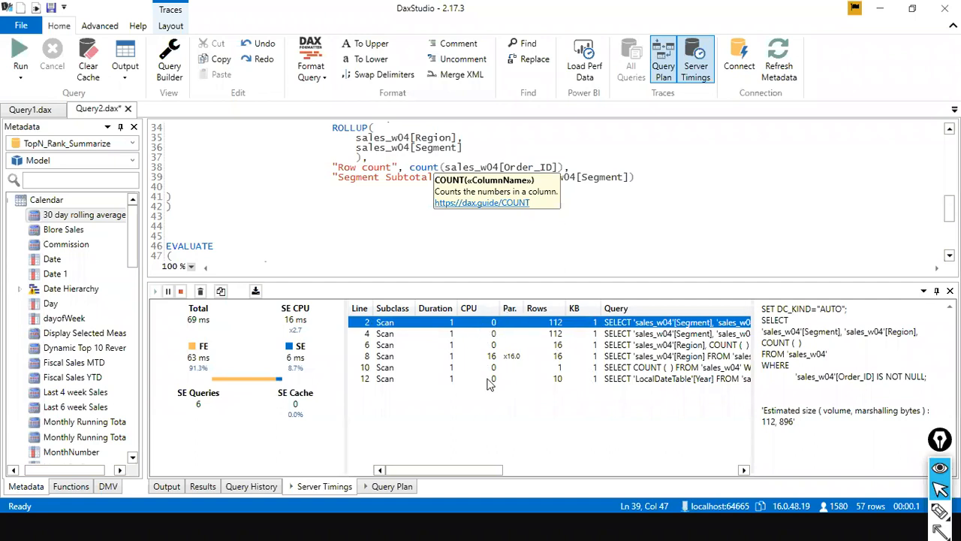
pyautogui.click(386, 357)
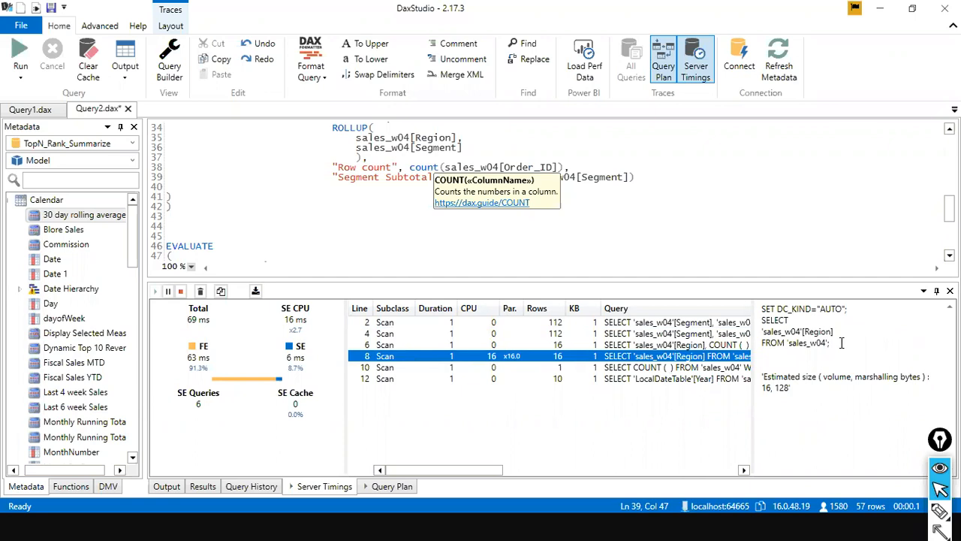
pyautogui.moveTo(841, 342); pyautogui.dragTo(751, 323)
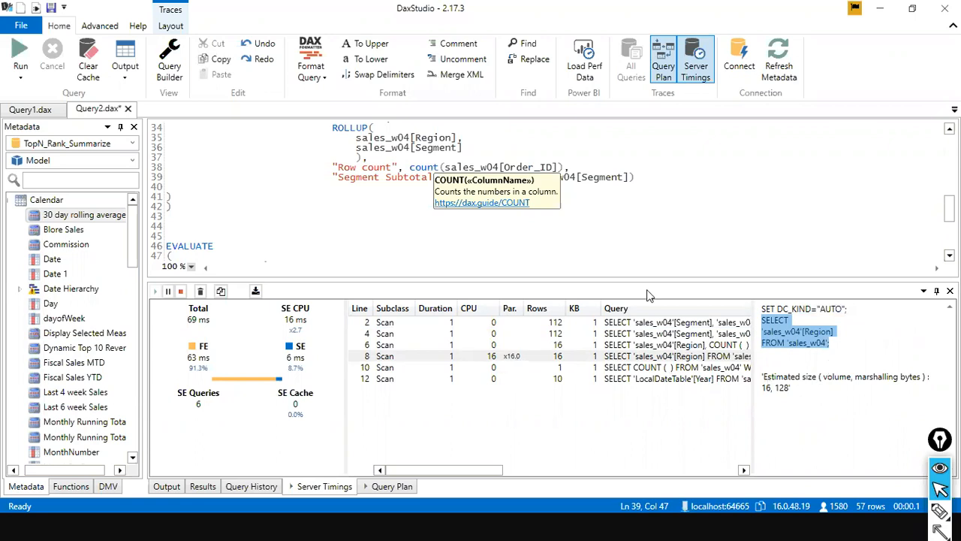
# Open the export of the Server Timings trace details as a JSON file and cancel it without saving.
pyautogui.click(481, 236)
pyautogui.scroll(2, 441, 215)
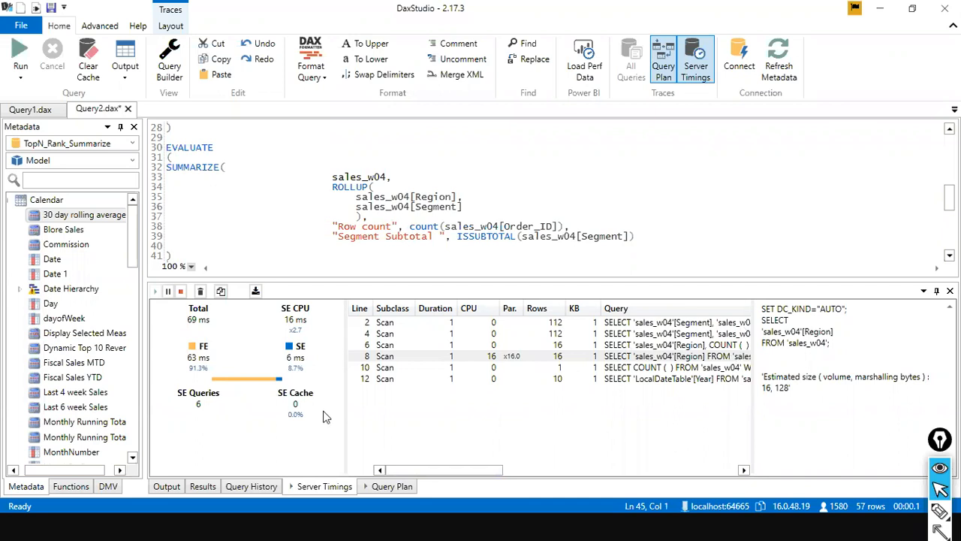
pyautogui.click(255, 292)
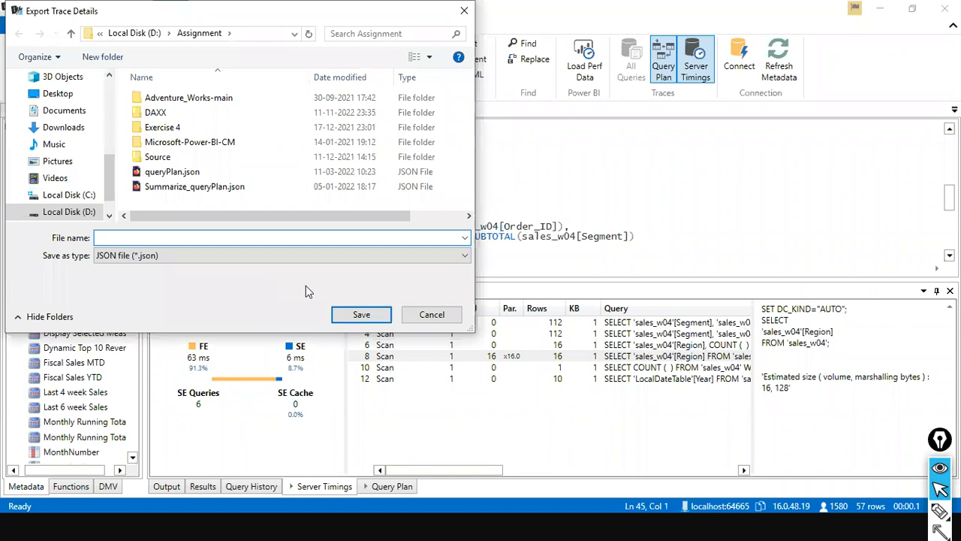
pyautogui.click(431, 314)
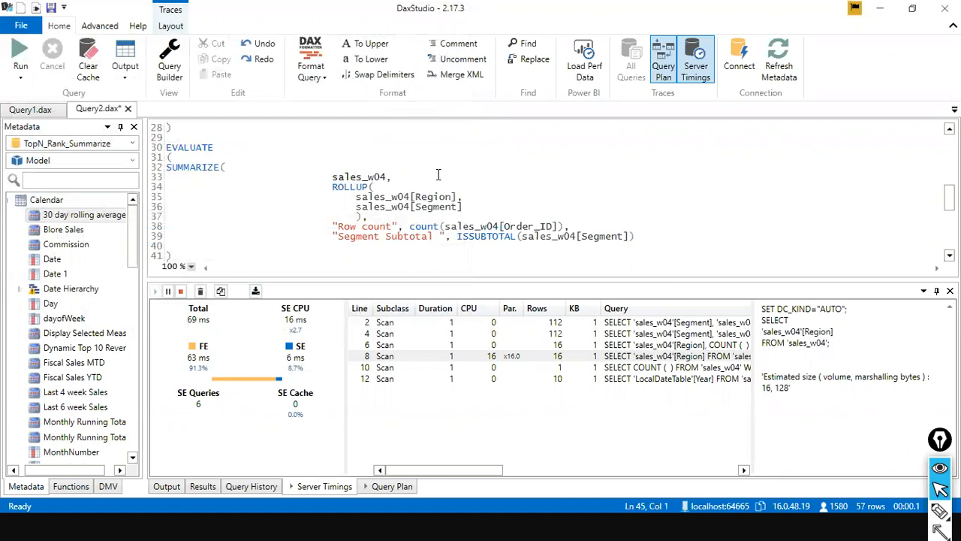
pyautogui.scroll(-2, 213, 193)
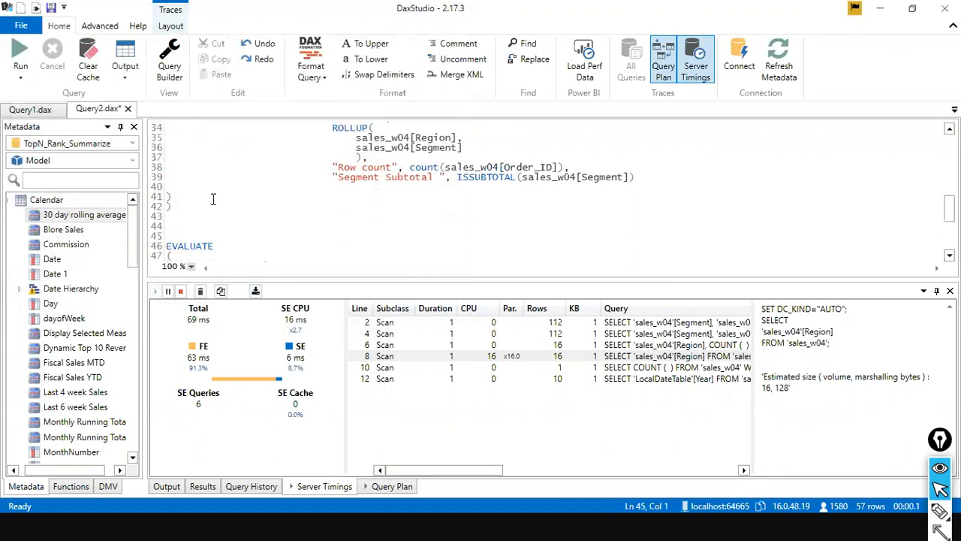
pyautogui.click(451, 245)
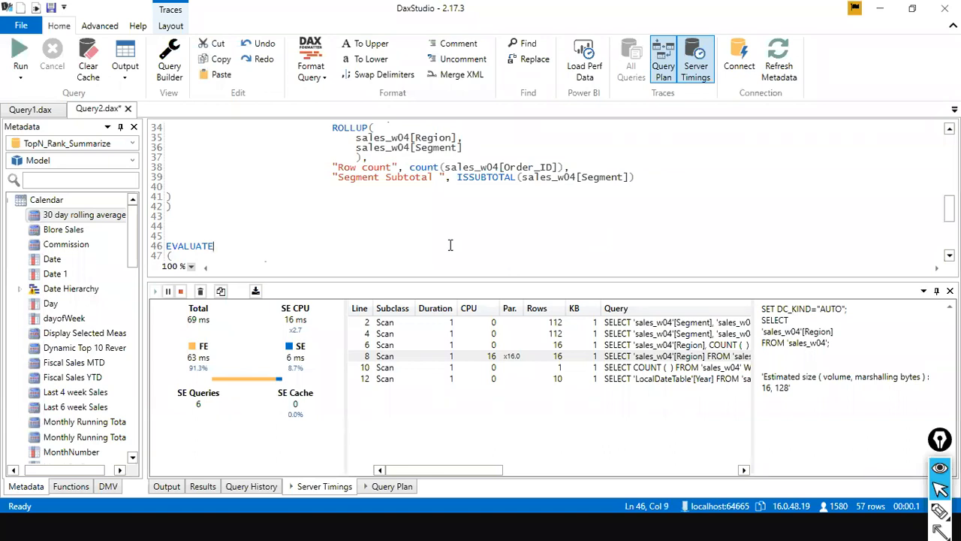
pyautogui.scroll(1, 450, 244)
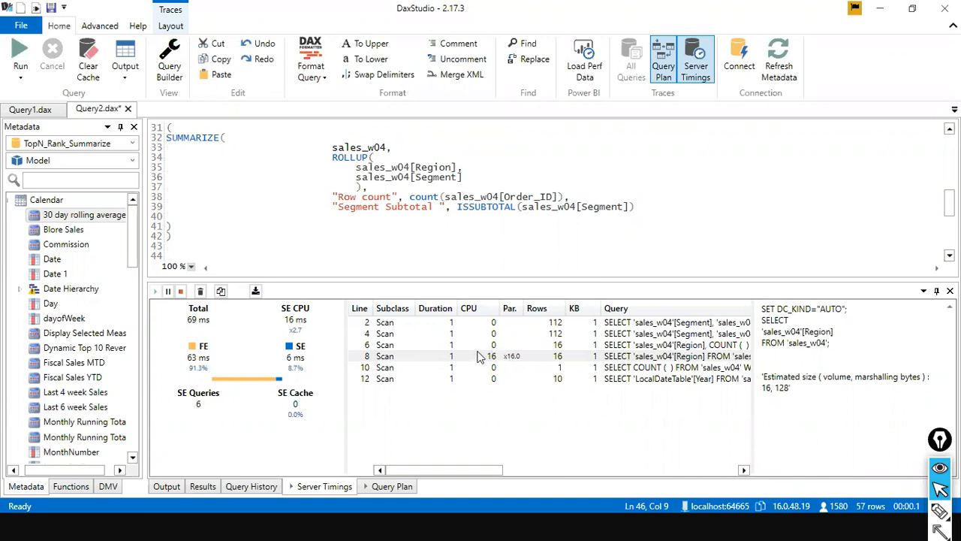
pyautogui.click(409, 247)
# Switch to Power BI Desktop, show the Summarize report page and deselect the table visual.
pyautogui.doubleClick(474, 7)
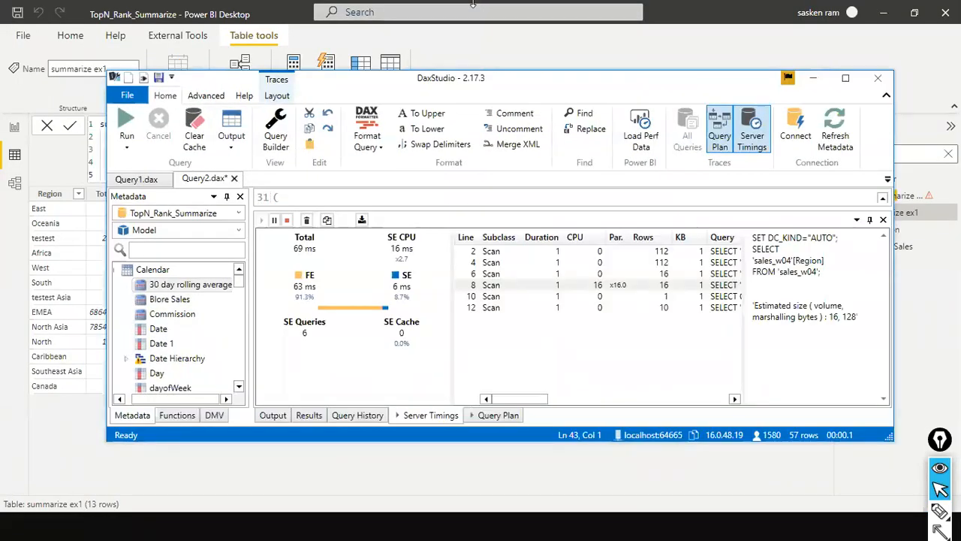
pyautogui.click(473, 6)
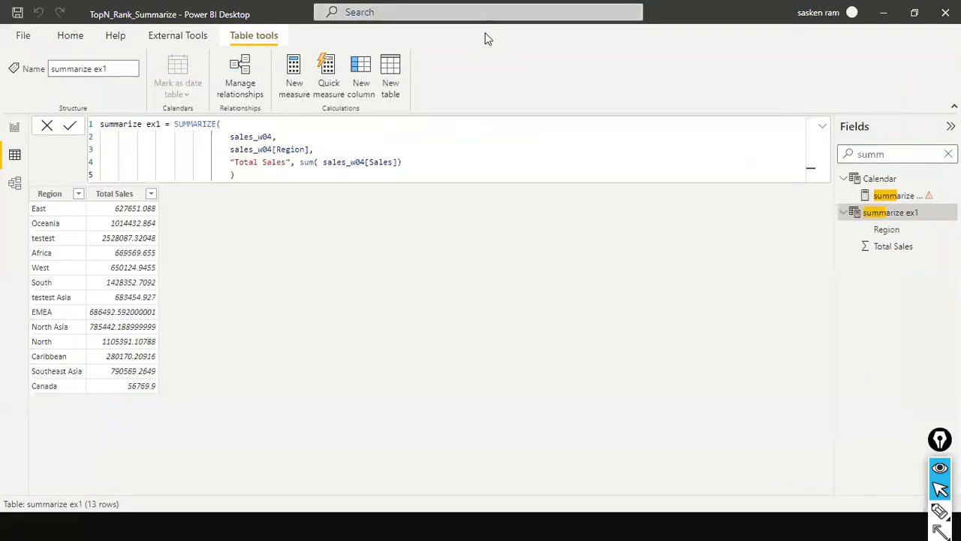
pyautogui.click(18, 129)
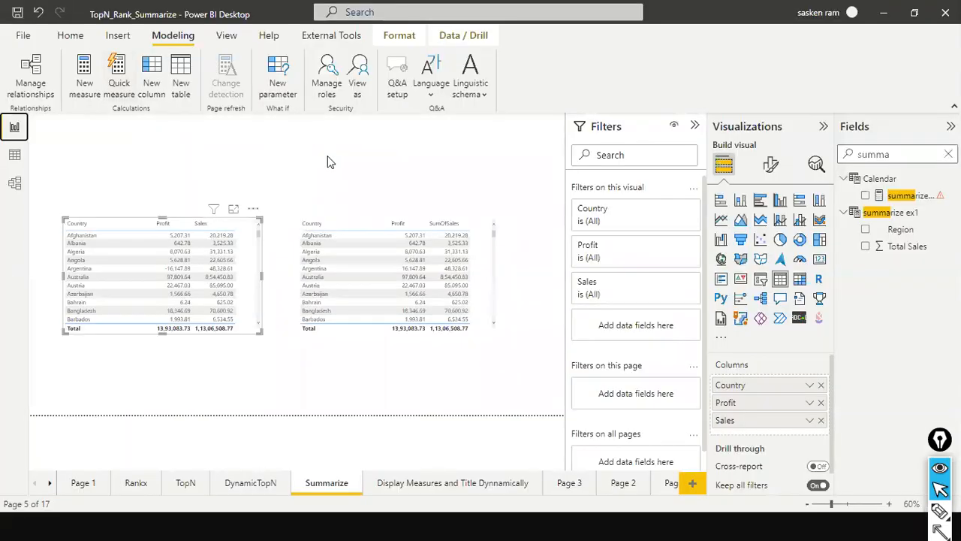
pyautogui.click(455, 159)
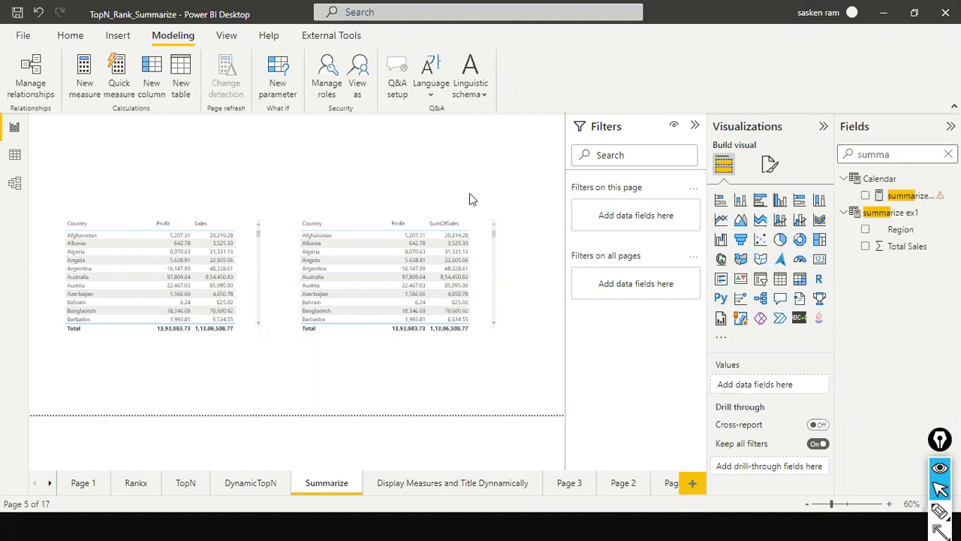
# Handwrite "1000 records" in red above the report tables with an arrow leading to "5000".
pyautogui.hotkey('ctrl', 'shift', '3')
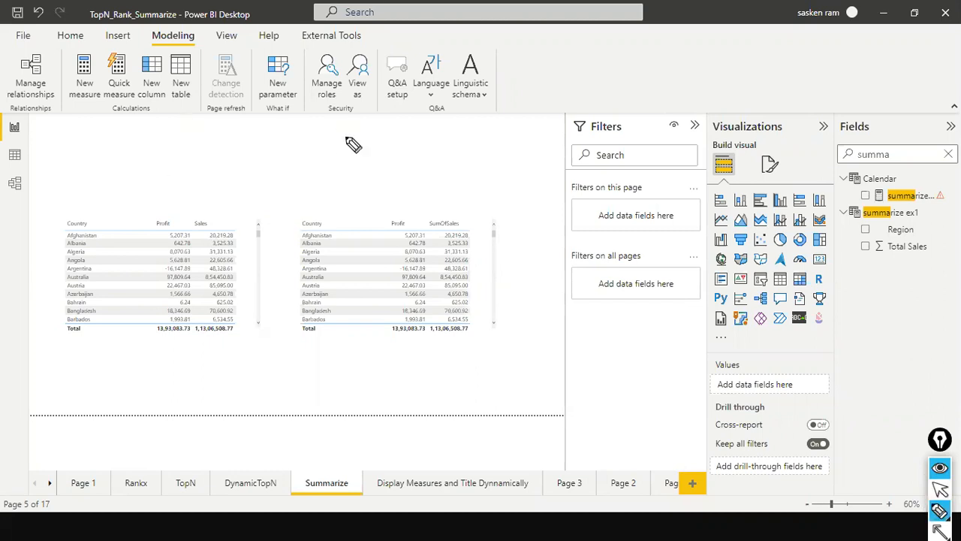
pyautogui.moveTo(376, 126)
pyautogui.mouseDown()
pyautogui.moveTo(386, 137)
pyautogui.moveTo(474, 126)
pyautogui.mouseUp()
pyautogui.moveTo(399, 154)
pyautogui.mouseDown()
pyautogui.moveTo(440, 156)
pyautogui.moveTo(450, 177)
pyautogui.mouseUp()
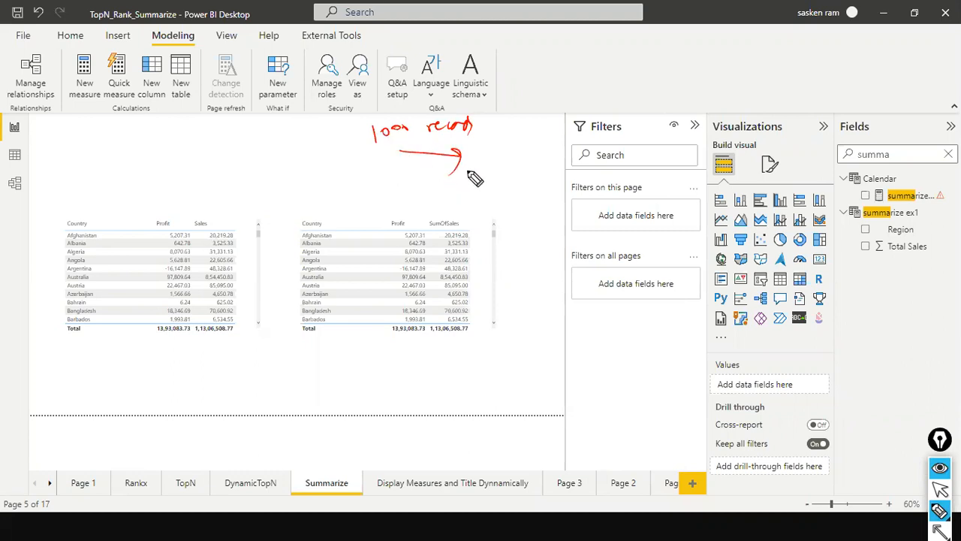
pyautogui.moveTo(468, 166); pyautogui.dragTo(511, 171)
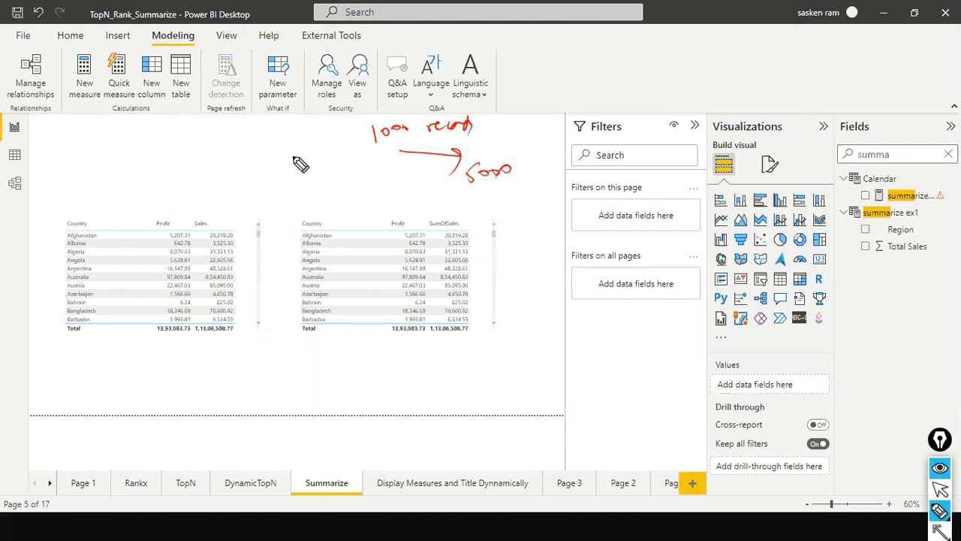
# Handwrite notes for "rep 1" and "rep 2" beside the record note, with an arrow from each to its own record count.
pyautogui.moveTo(288, 154)
pyautogui.mouseDown()
pyautogui.moveTo(316, 149)
pyautogui.moveTo(328, 192)
pyautogui.moveTo(352, 176)
pyautogui.mouseUp()
pyautogui.moveTo(326, 144); pyautogui.dragTo(344, 135)
pyautogui.moveTo(337, 130)
pyautogui.mouseDown()
pyautogui.moveTo(340, 143)
pyautogui.moveTo(352, 138)
pyautogui.mouseUp()
pyautogui.moveTo(354, 125); pyautogui.dragTo(370, 117)
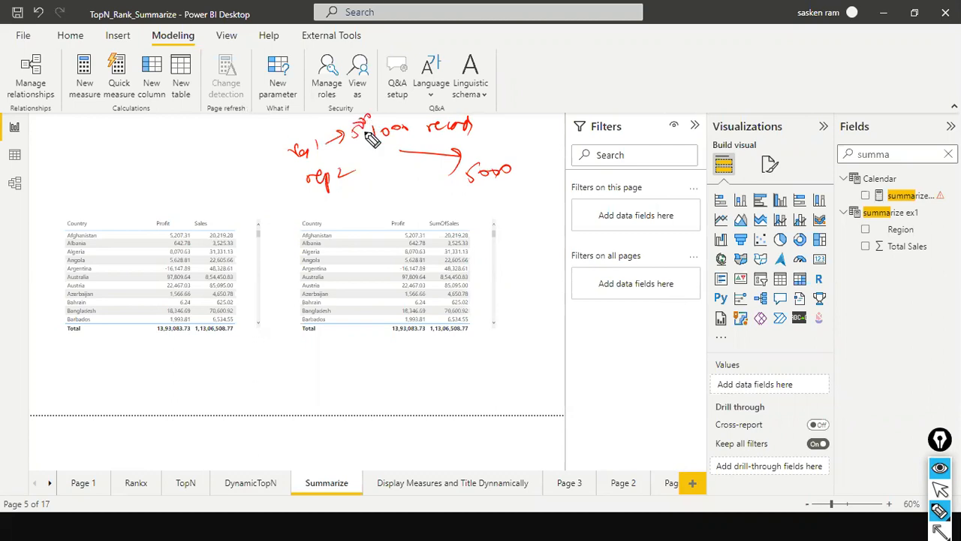
pyautogui.moveTo(353, 171); pyautogui.dragTo(364, 162)
pyautogui.moveTo(357, 159); pyautogui.dragTo(374, 175)
pyautogui.moveTo(376, 164); pyautogui.dragTo(386, 160)
pyautogui.moveTo(394, 161); pyautogui.dragTo(403, 161)
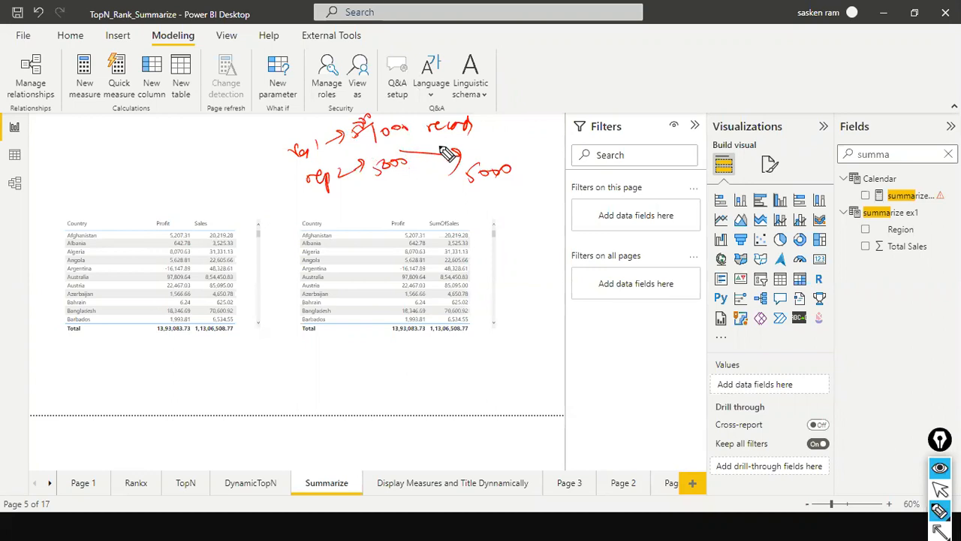
# Circle and underline the handwritten record counts, clear all annotations and return to the normal pointer.
pyautogui.moveTo(499, 130)
pyautogui.mouseDown()
pyautogui.moveTo(379, 147)
pyautogui.moveTo(386, 174)
pyautogui.mouseUp()
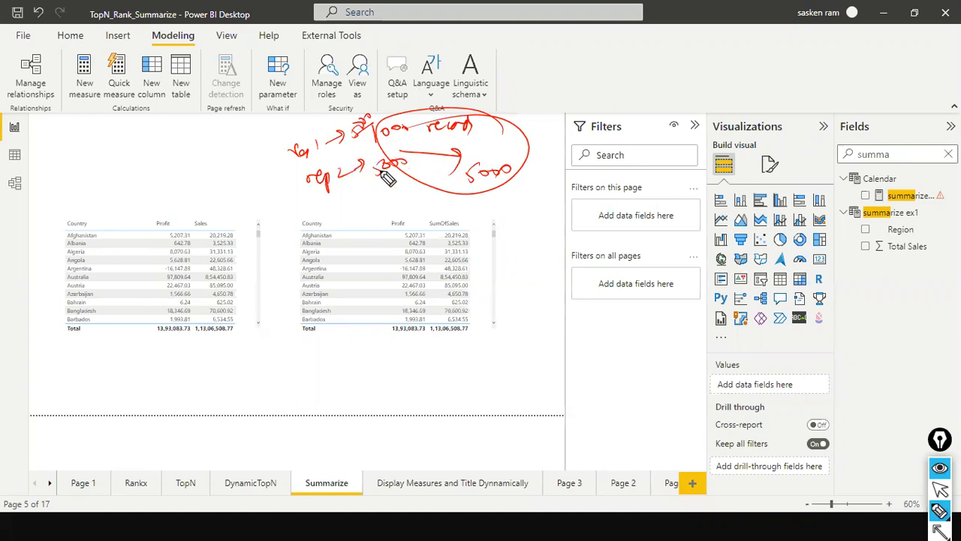
pyautogui.moveTo(421, 192); pyautogui.dragTo(473, 182)
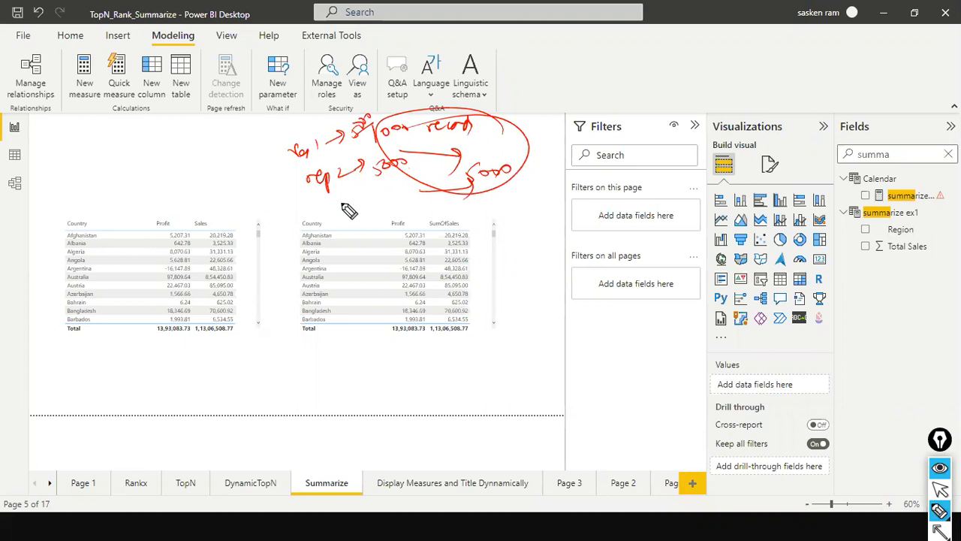
pyautogui.hotkey('ctrl', 'shift', '7')
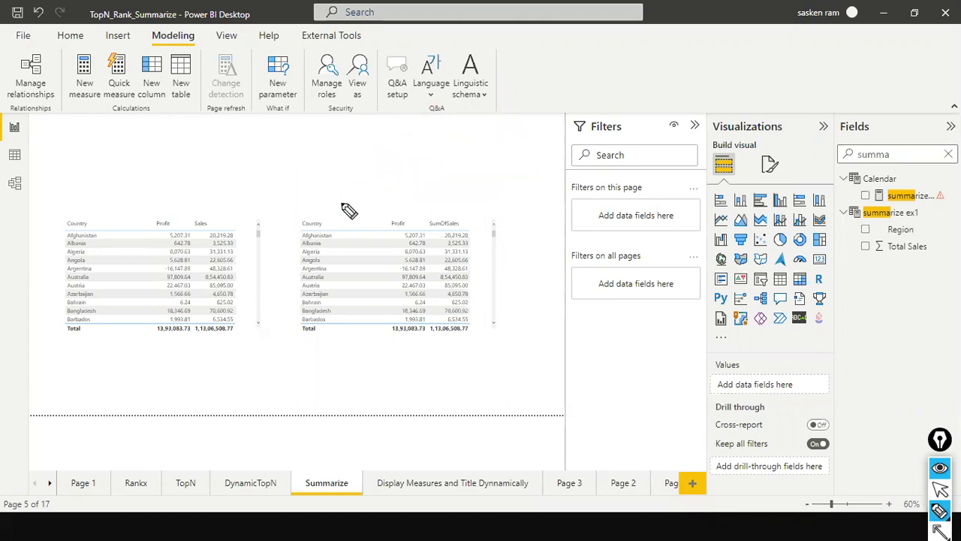
pyautogui.hotkey('ctrl', 'shift', '1')
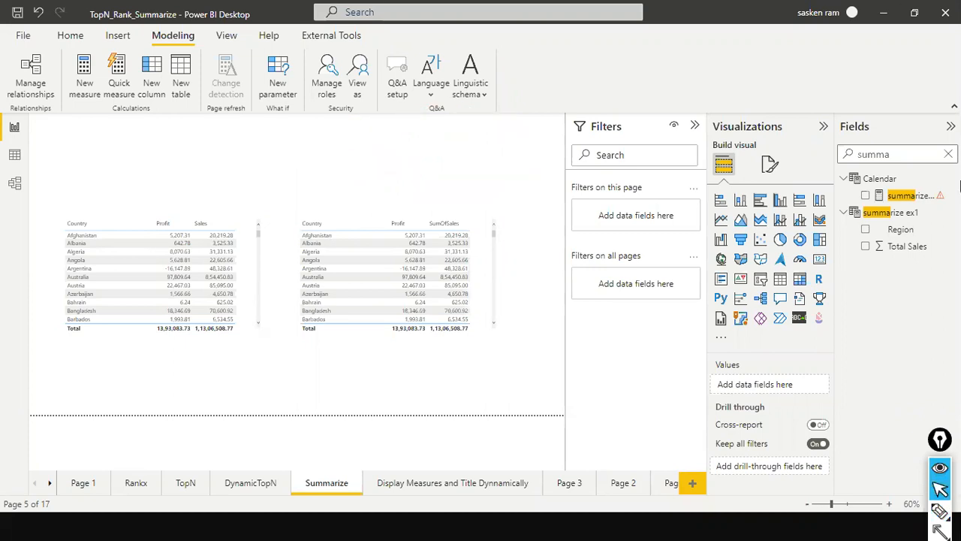
# Switch back to DAX Studio, maximize its window and enlarge the query editor to show both ROLLUP queries.
pyautogui.hotkey('alt', 'Tab')
pyautogui.press('Tab')
pyautogui.press('Tab')
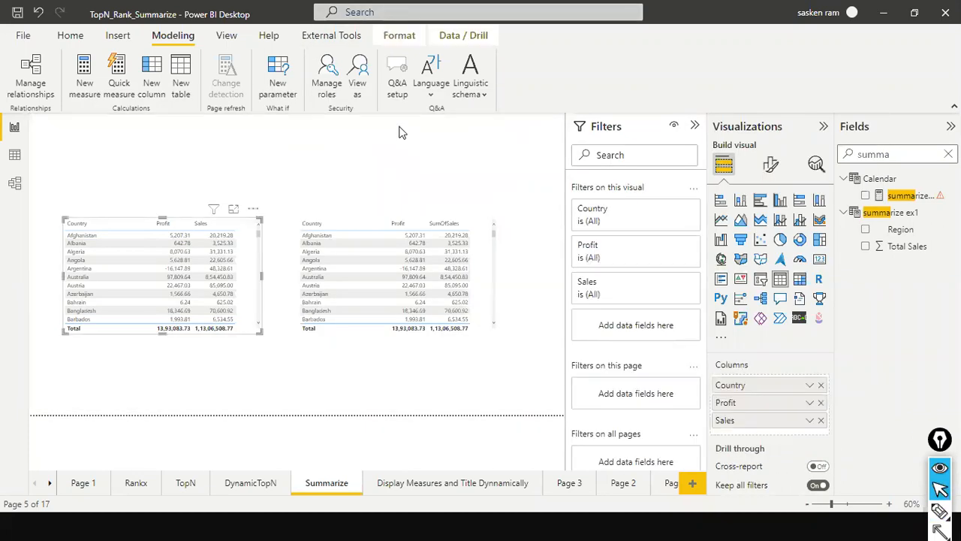
pyautogui.hotkey('alt', 'Tab')
pyautogui.hotkey('alt', 'Tab')
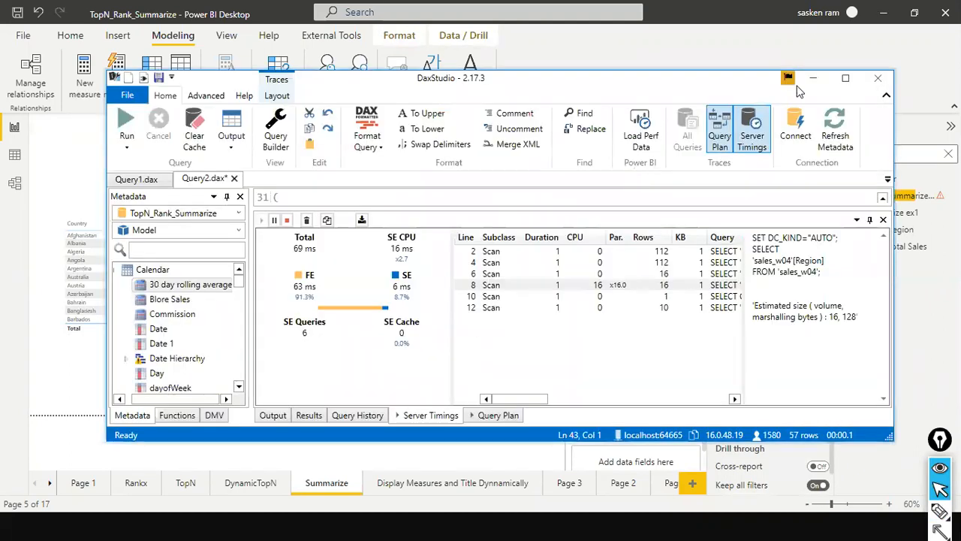
pyautogui.click(845, 78)
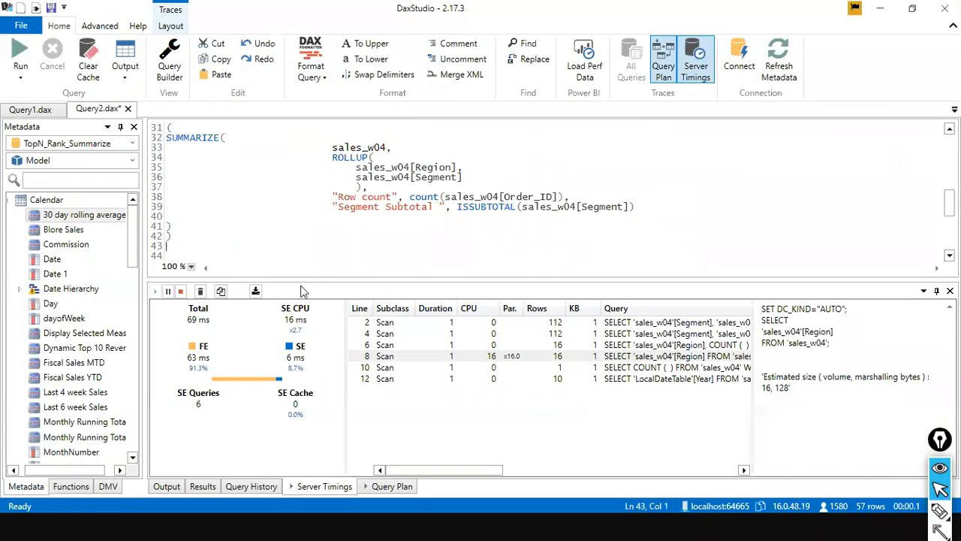
pyautogui.moveTo(302, 282); pyautogui.dragTo(316, 425)
pyautogui.scroll(10, 298, 252)
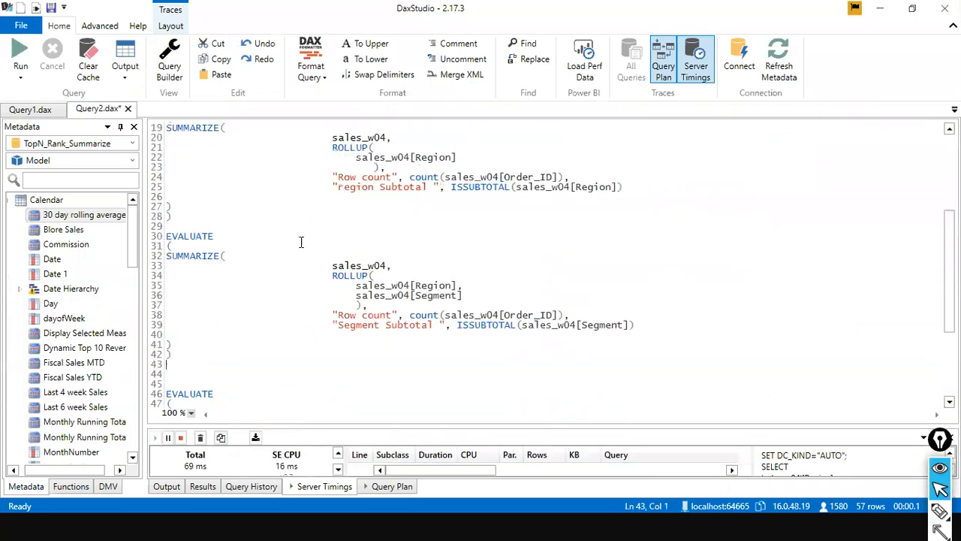
# Look through the ROLLUP queries and the SUMMARIZECOLUMNS and SUMMARIZE queries that total sales by region.
pyautogui.scroll(-8, 300, 242)
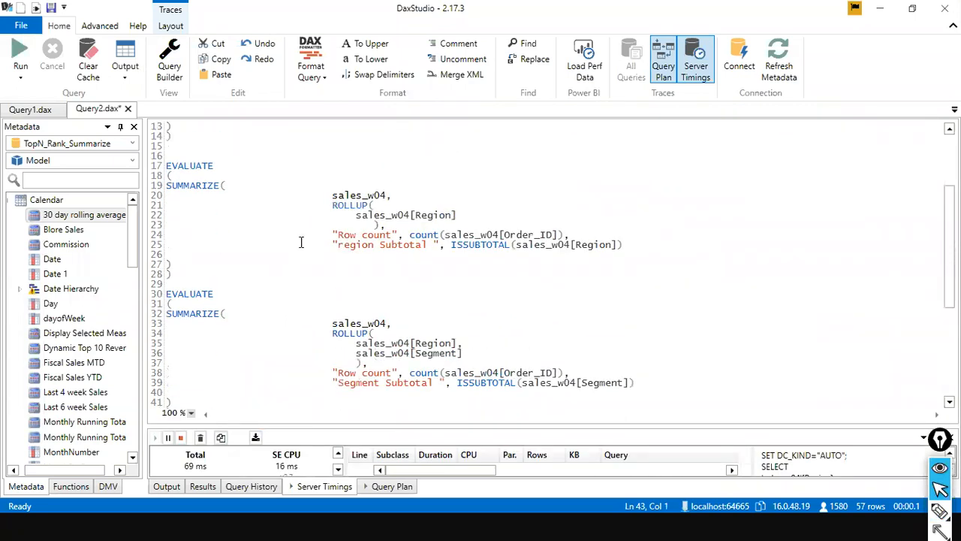
pyautogui.scroll(-3, 501, 255)
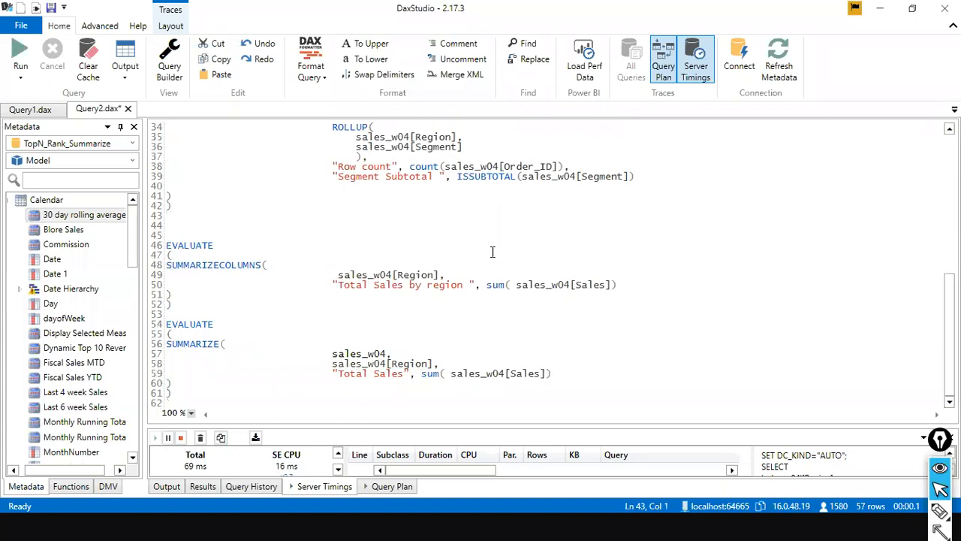
pyautogui.click(555, 190)
# Switch to the Zoom meeting in Chrome, check the participants list and bring up the choices for ending the meeting.
pyautogui.hotkey('alt', 'Tab')
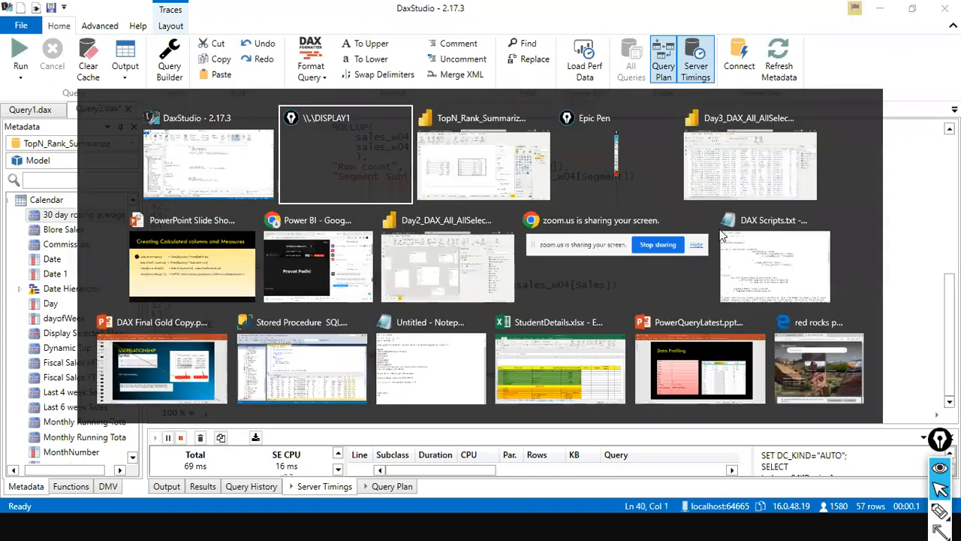
pyautogui.hotkey('alt', 'Tab')
pyautogui.hotkey('alt', 'Tab')
pyautogui.hotkey('alt', 'Tab')
pyautogui.hotkey('alt', 'Tab')
pyautogui.hotkey('alt', 'Tab')
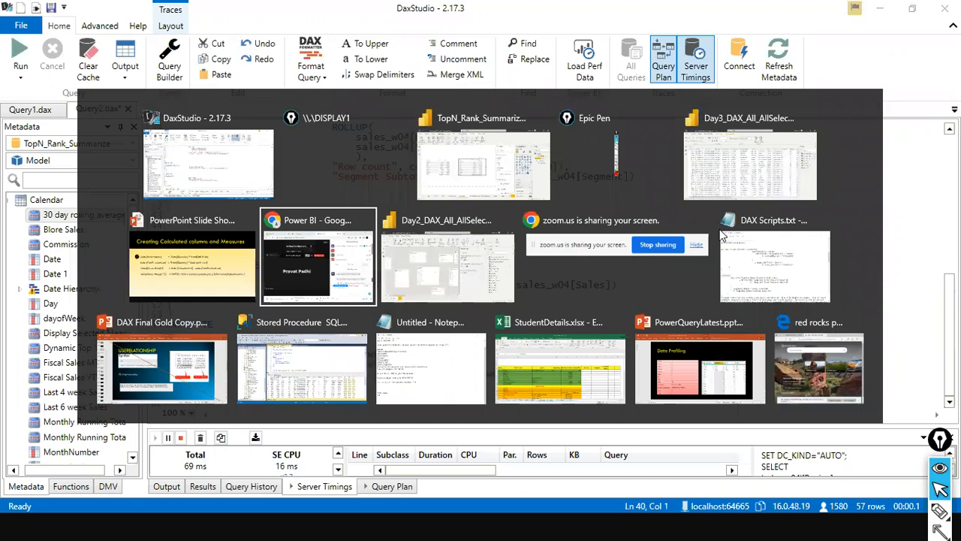
pyautogui.click(732, 69)
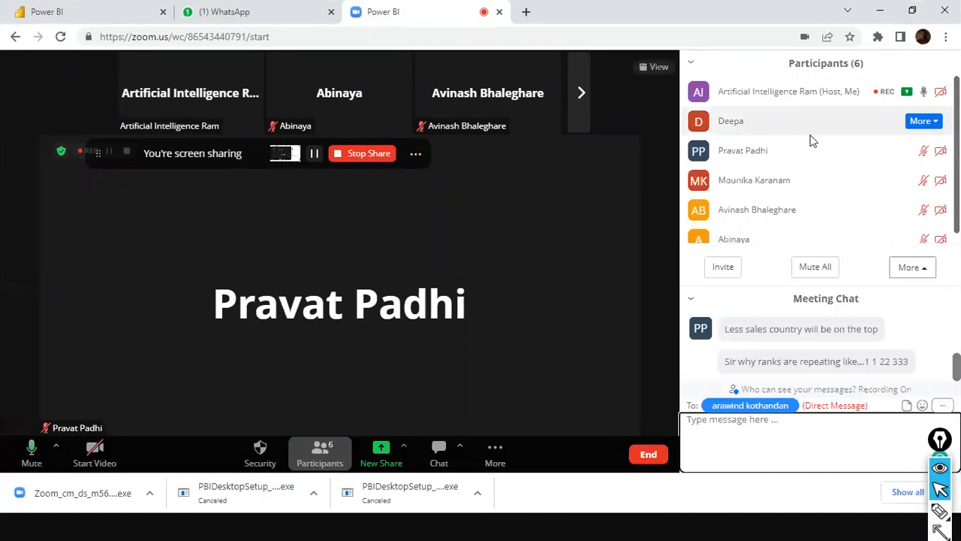
pyautogui.scroll(-1, 809, 139)
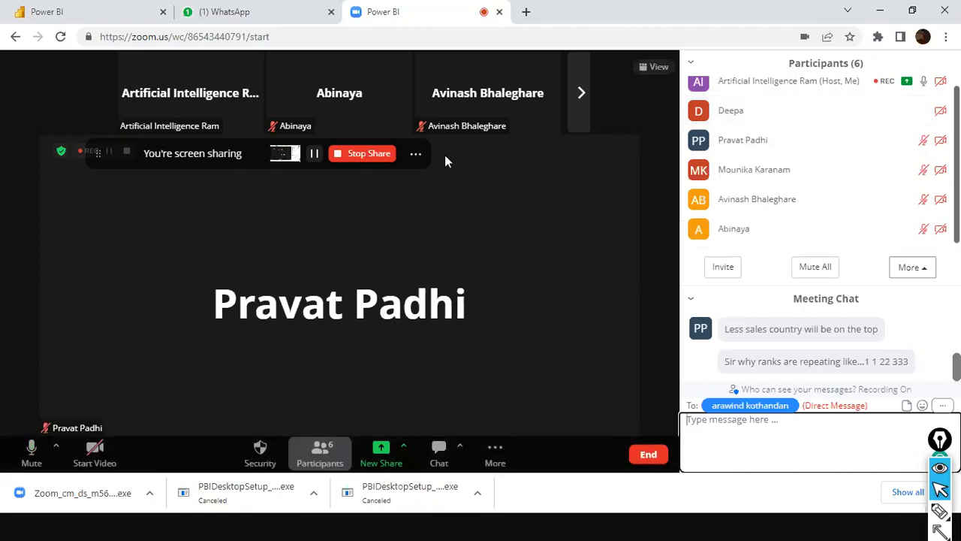
pyautogui.click(636, 456)
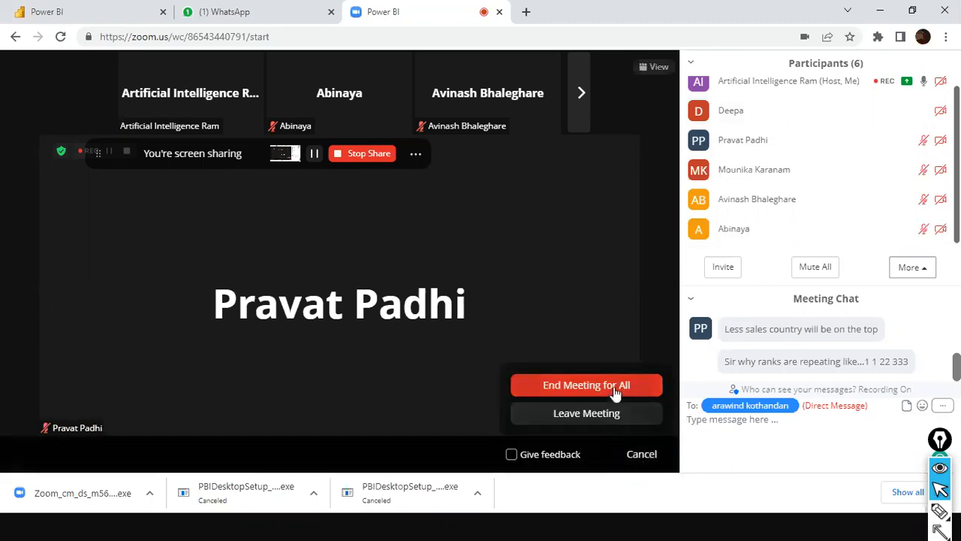